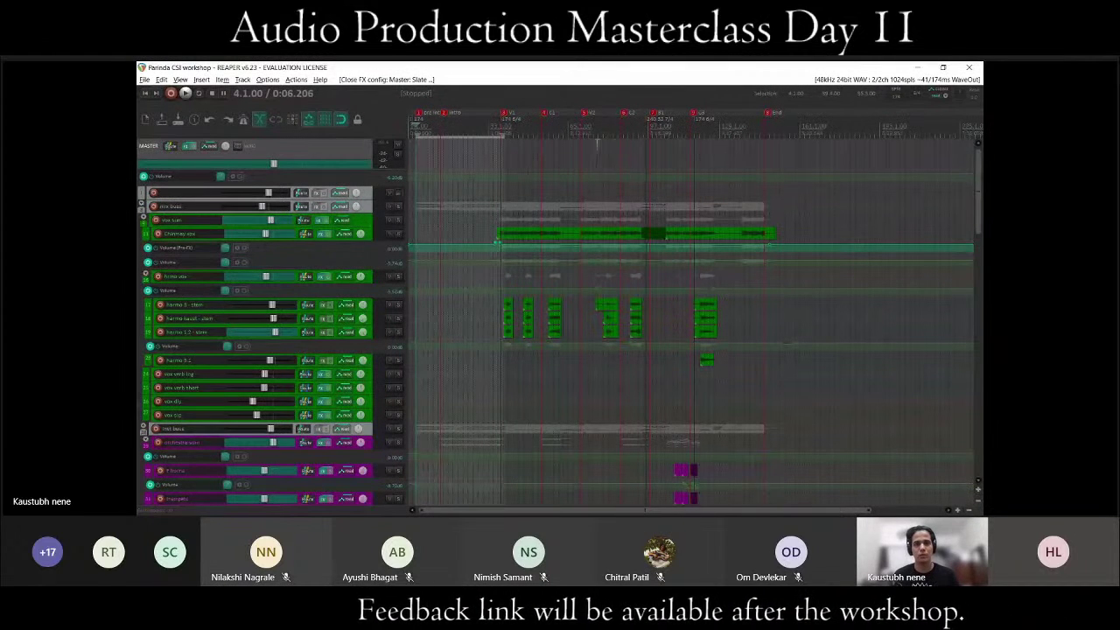
Play the song from bar 4 and check the mixer's channel strips and meters before returning to the full arrangement view.
{"action": "key", "text": "space"}
{"action": "key", "text": "ctrl+m"}
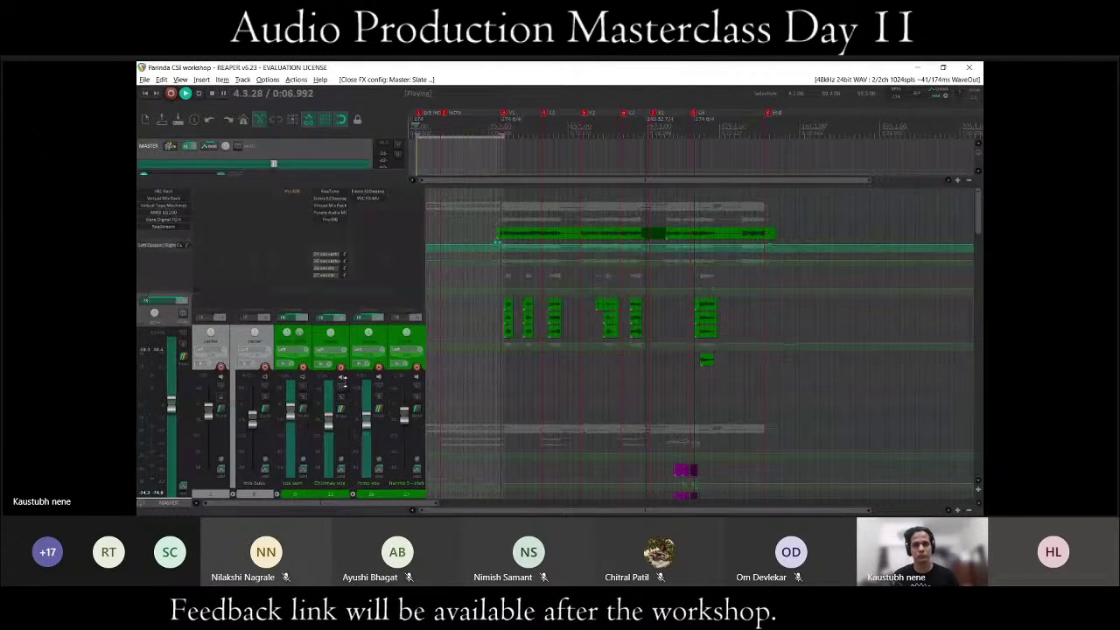
{"action": "key", "text": "ctrl+m"}
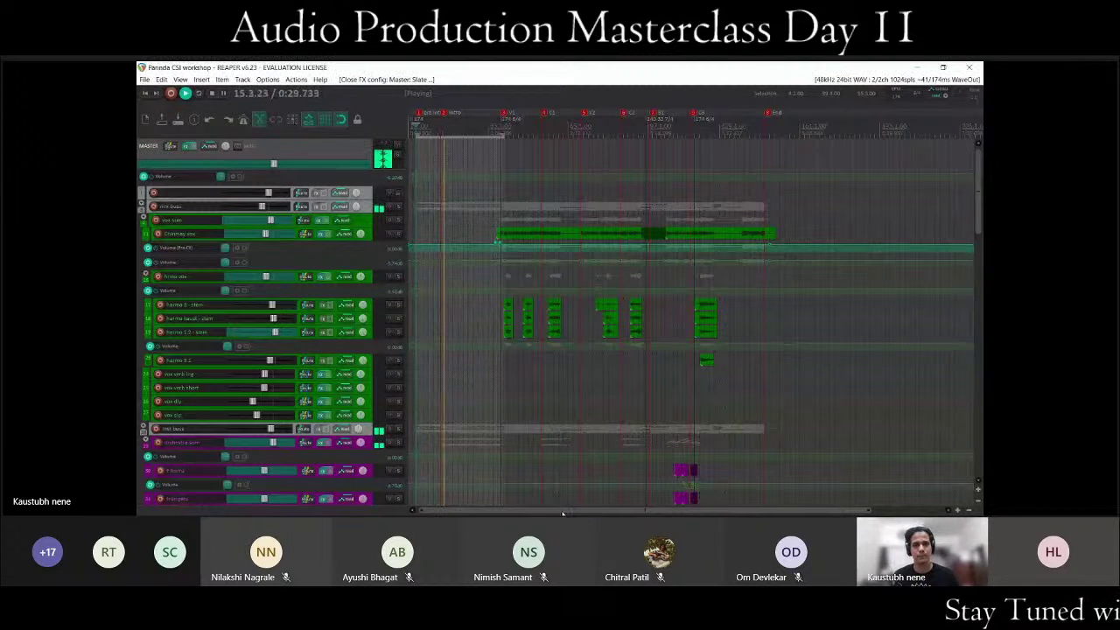
{"action": "key", "text": "space"}
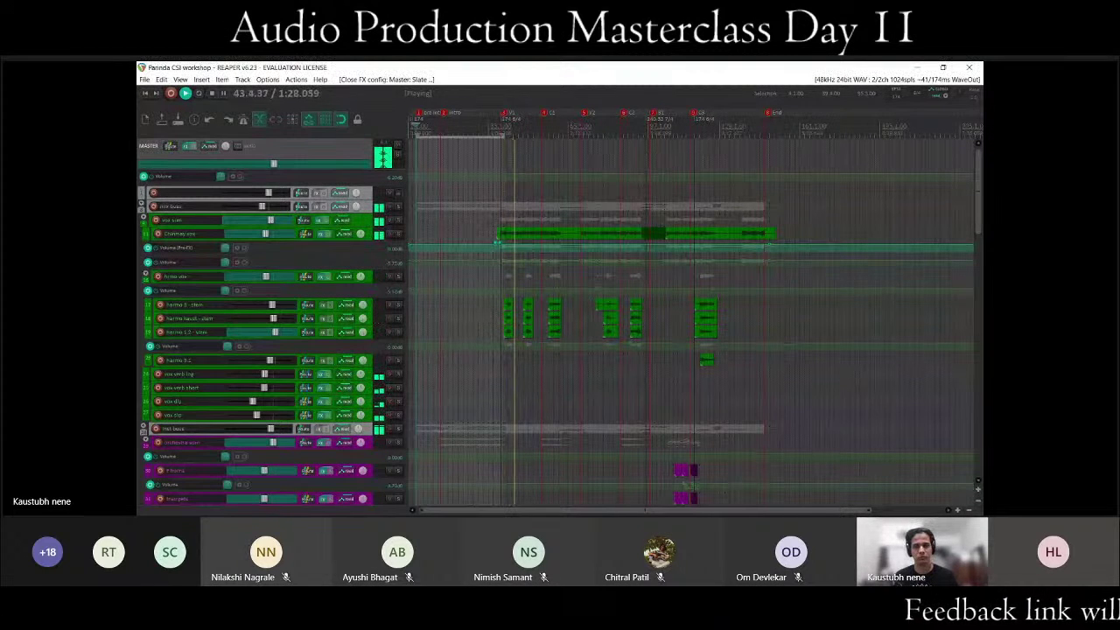
Survey the orchestral, piano, bass, guitar and drum tracks during playback and return to the vocal tracks.
{"action": "scroll", "coordinate": [334, 274], "scroll_direction": "down", "scroll_amount": 3}
{"action": "scroll", "coordinate": [334, 274], "scroll_direction": "down", "scroll_amount": 10}
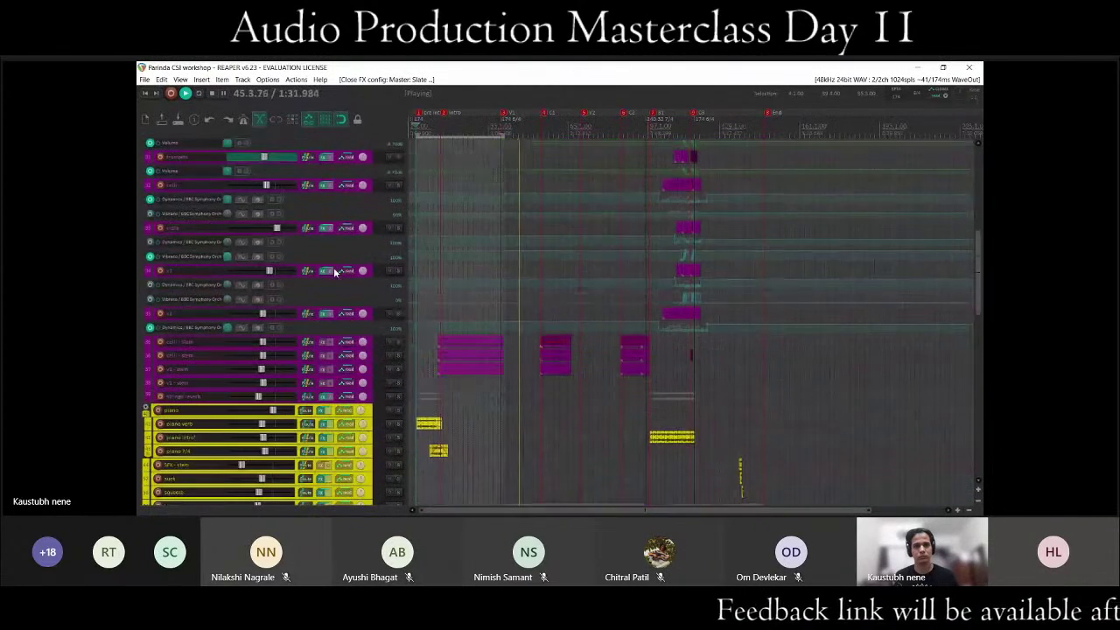
{"action": "scroll", "coordinate": [335, 274], "scroll_direction": "down", "scroll_amount": 8}
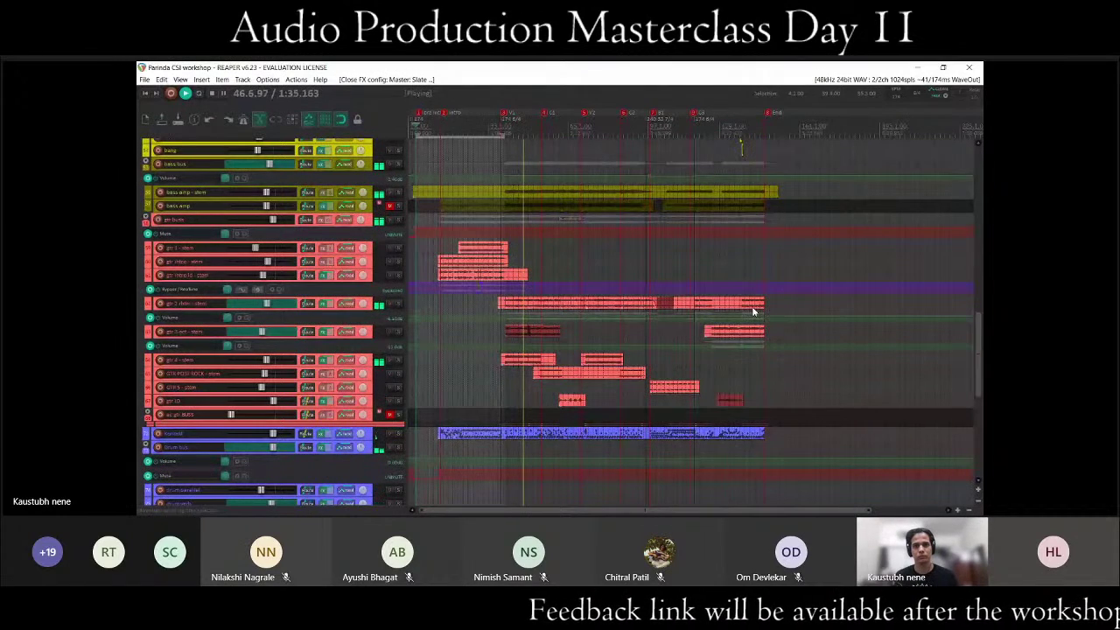
{"action": "scroll", "coordinate": [752, 311], "scroll_direction": "up", "scroll_amount": 2}
{"action": "scroll", "coordinate": [363, 311], "scroll_direction": "up", "scroll_amount": 8}
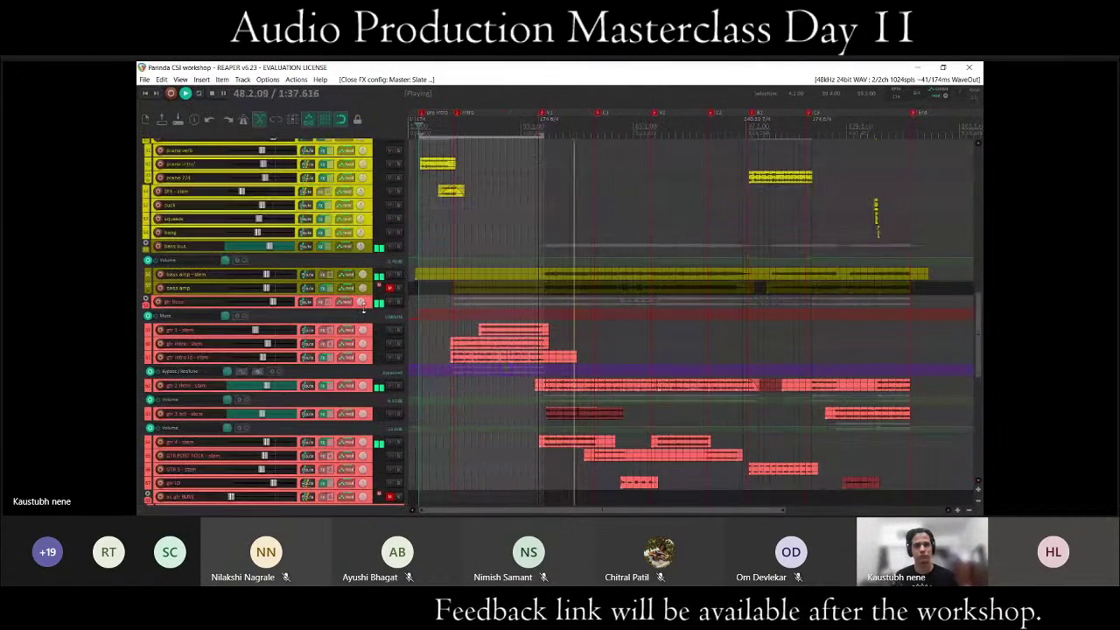
{"action": "scroll", "coordinate": [363, 311], "scroll_direction": "up", "scroll_amount": 12}
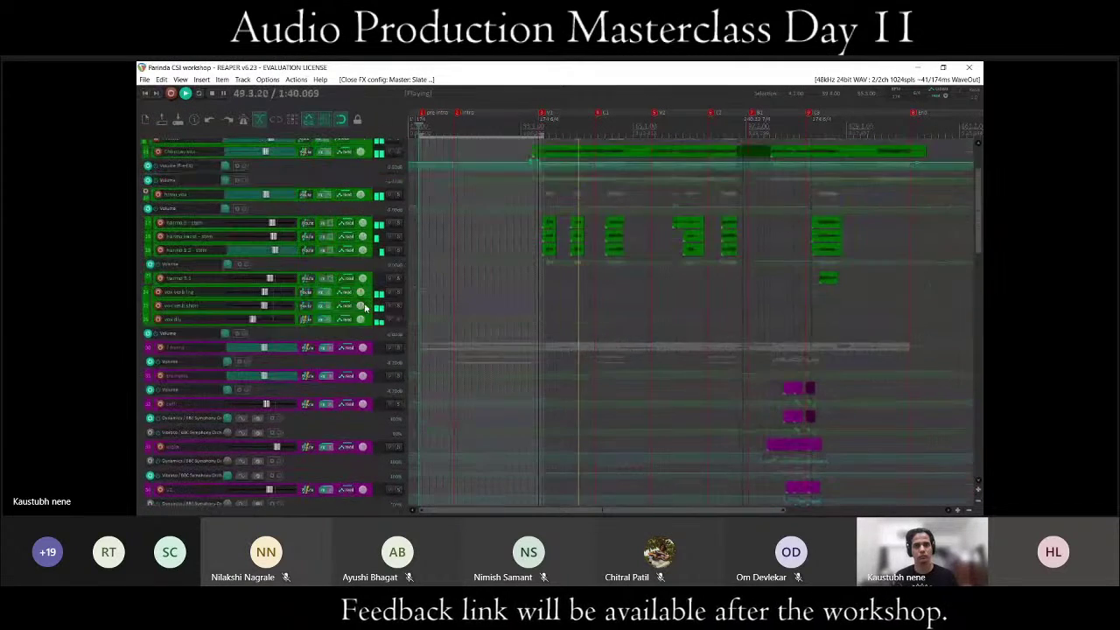
{"action": "scroll", "coordinate": [365, 306], "scroll_direction": "up", "scroll_amount": 1}
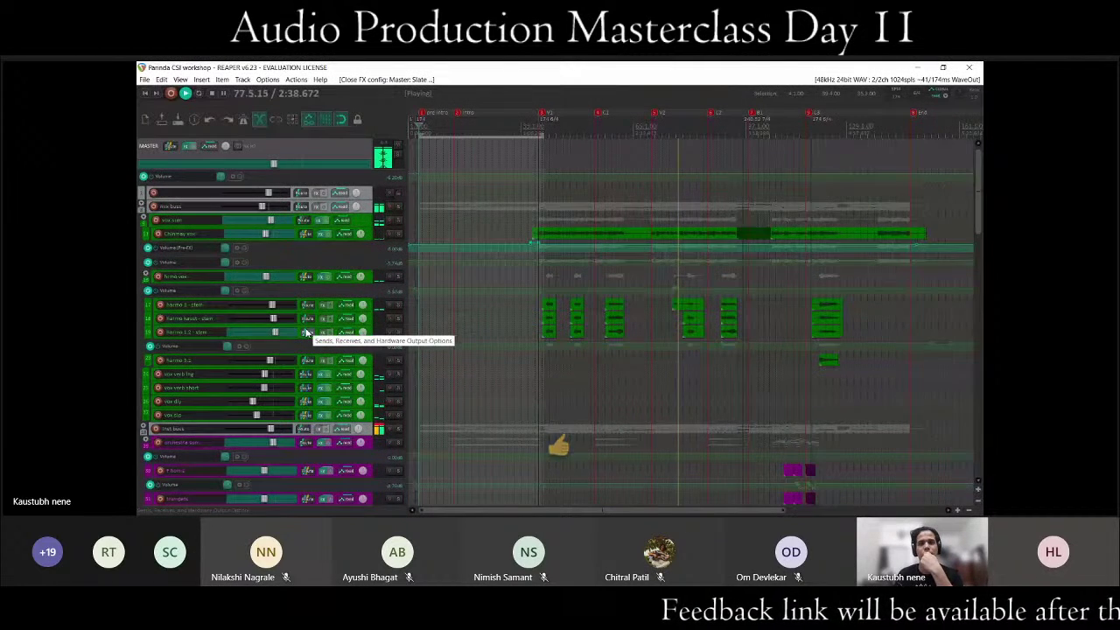
Follow the playing song through the orchestral, piano, bass and guitar tracks to the drum tracks at the end of the project.
{"action": "scroll", "coordinate": [306, 332], "scroll_direction": "down", "scroll_amount": 10}
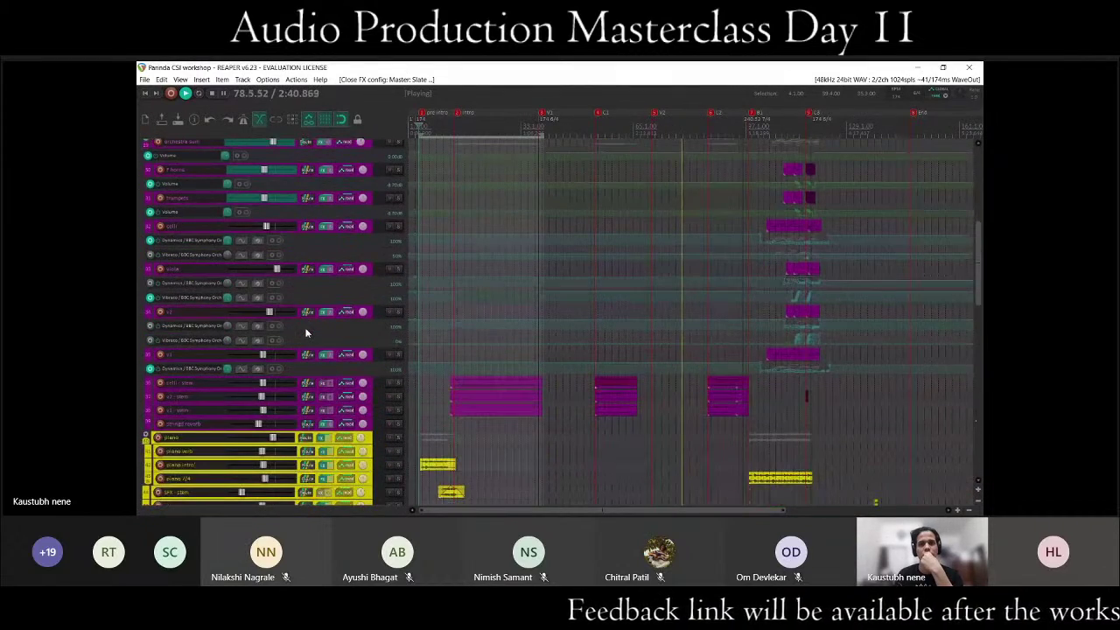
{"action": "scroll", "coordinate": [306, 333], "scroll_direction": "down", "scroll_amount": 5}
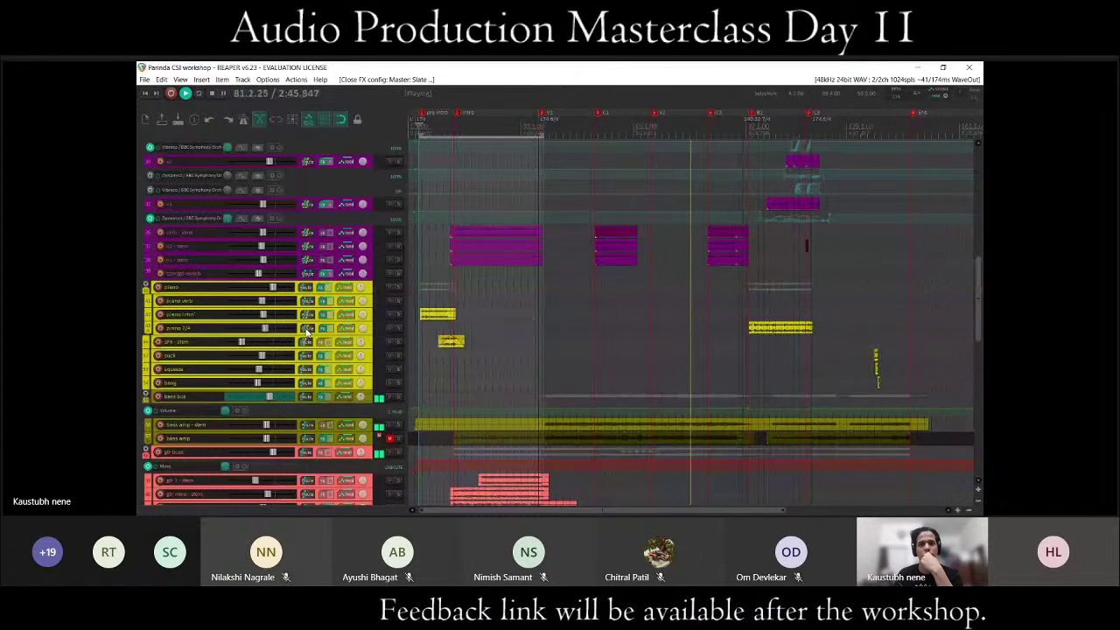
{"action": "scroll", "coordinate": [307, 333], "scroll_direction": "down", "scroll_amount": 2}
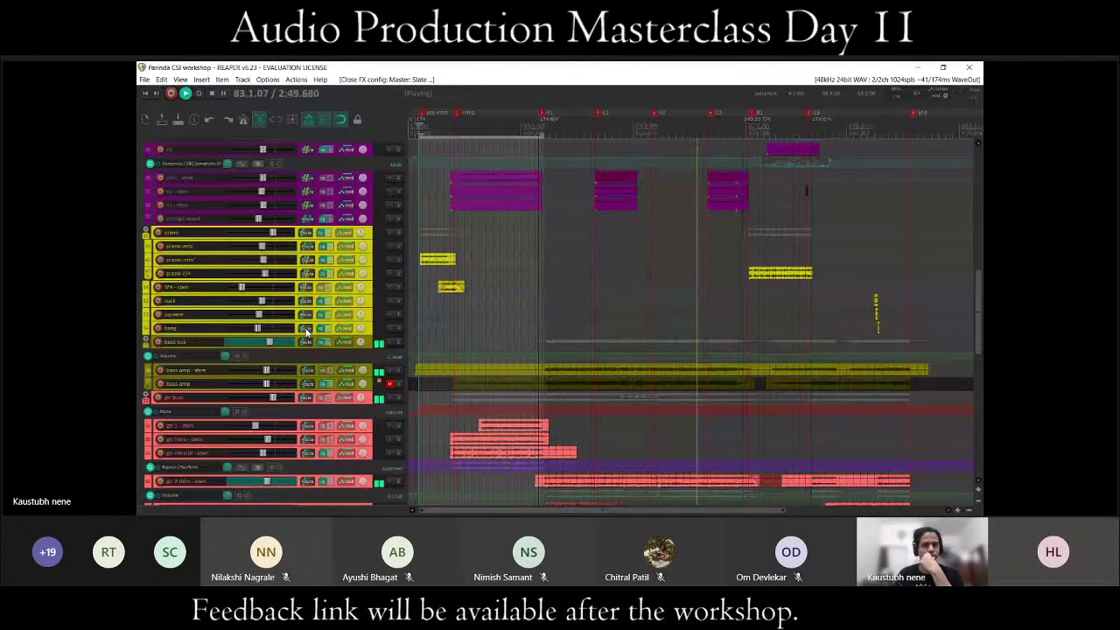
{"action": "scroll", "coordinate": [306, 333], "scroll_direction": "down", "scroll_amount": 2}
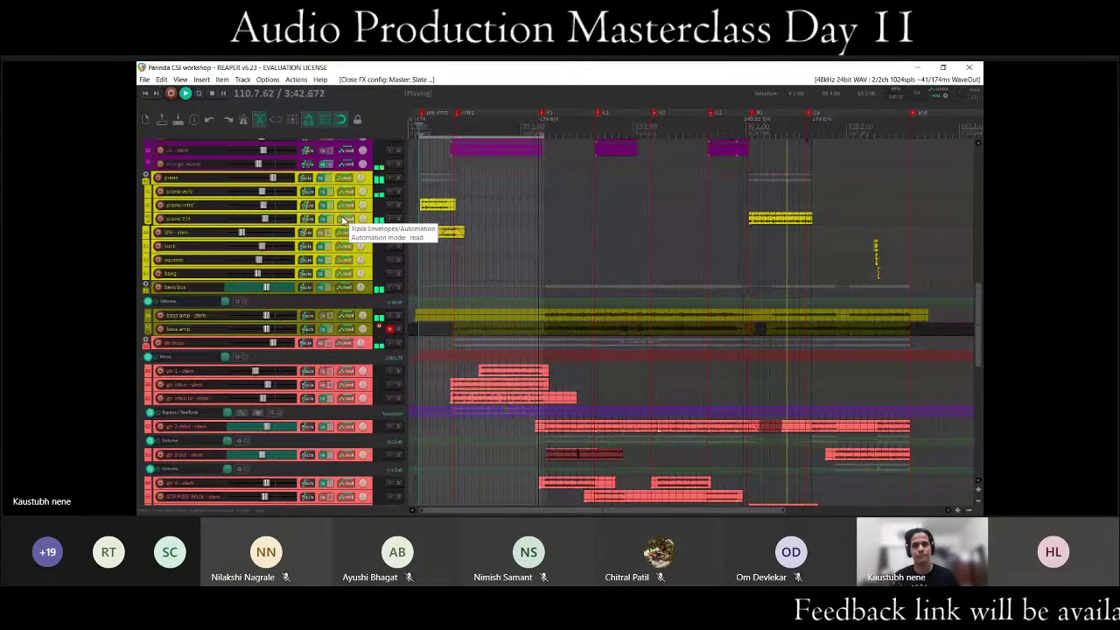
{"action": "scroll", "coordinate": [342, 217], "scroll_direction": "up", "scroll_amount": 5}
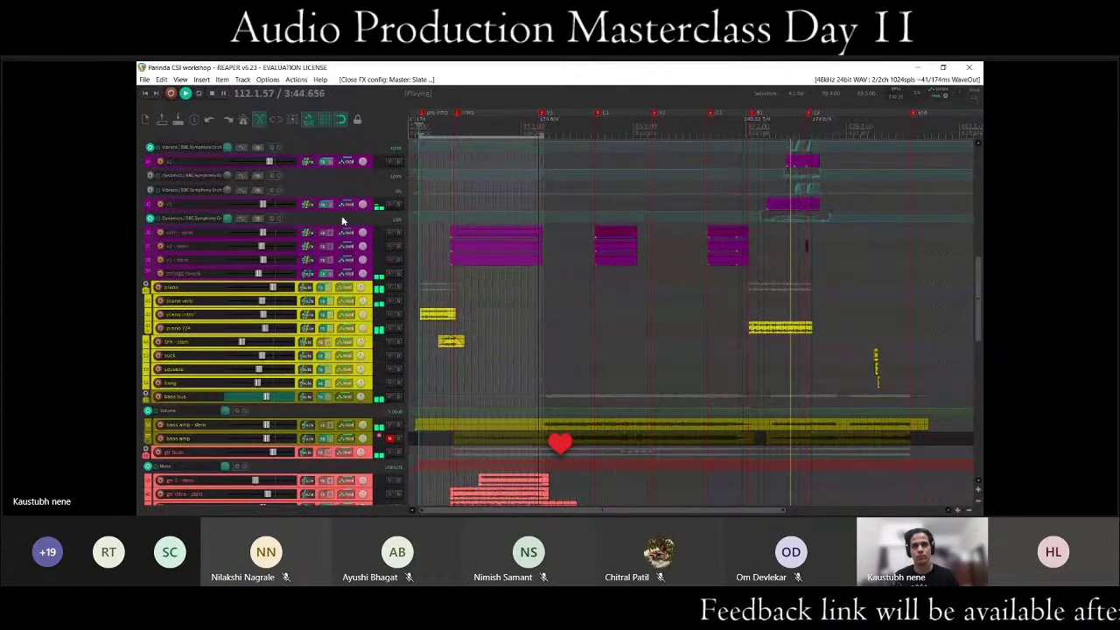
{"action": "scroll", "coordinate": [341, 215], "scroll_direction": "up", "scroll_amount": 12}
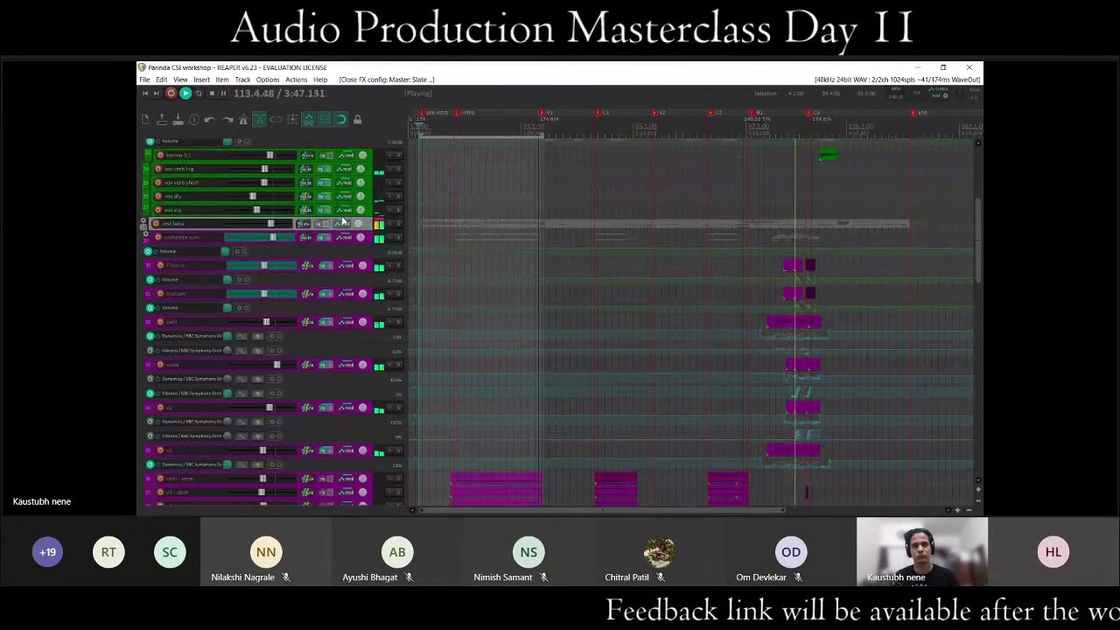
{"action": "scroll", "coordinate": [341, 215], "scroll_direction": "down", "scroll_amount": 2}
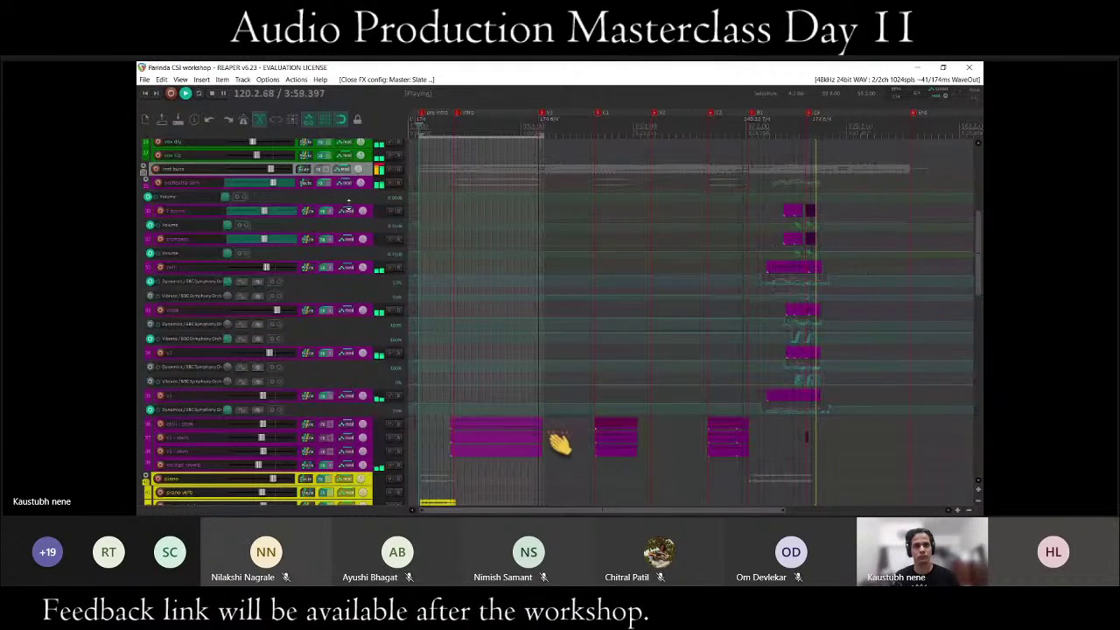
{"action": "scroll", "coordinate": [348, 203], "scroll_direction": "down", "scroll_amount": 6}
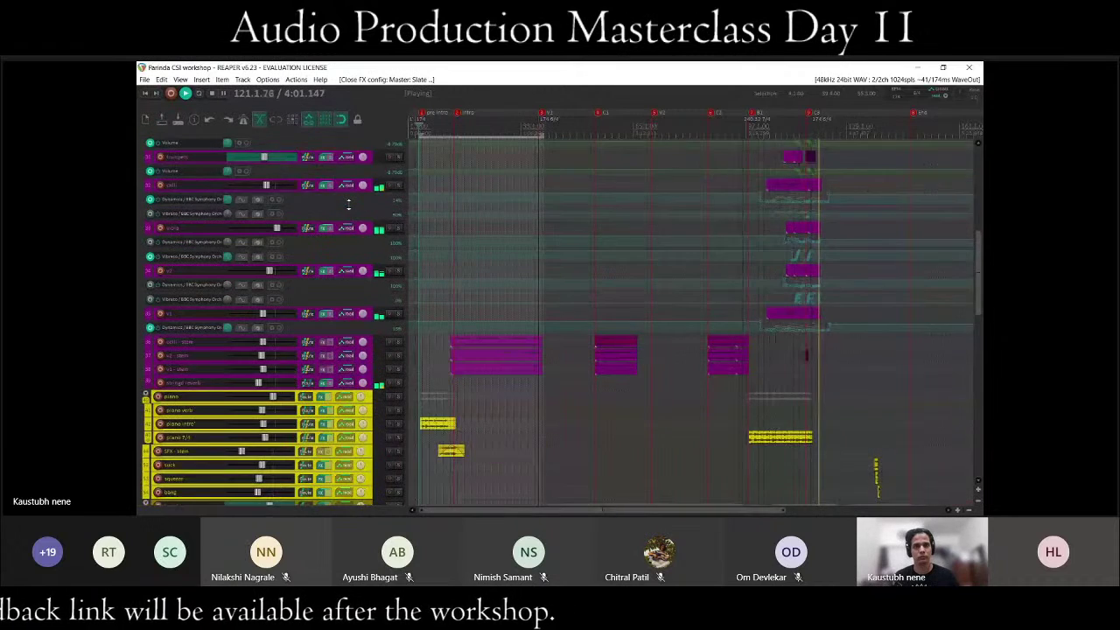
{"action": "scroll", "coordinate": [347, 203], "scroll_direction": "down", "scroll_amount": 10}
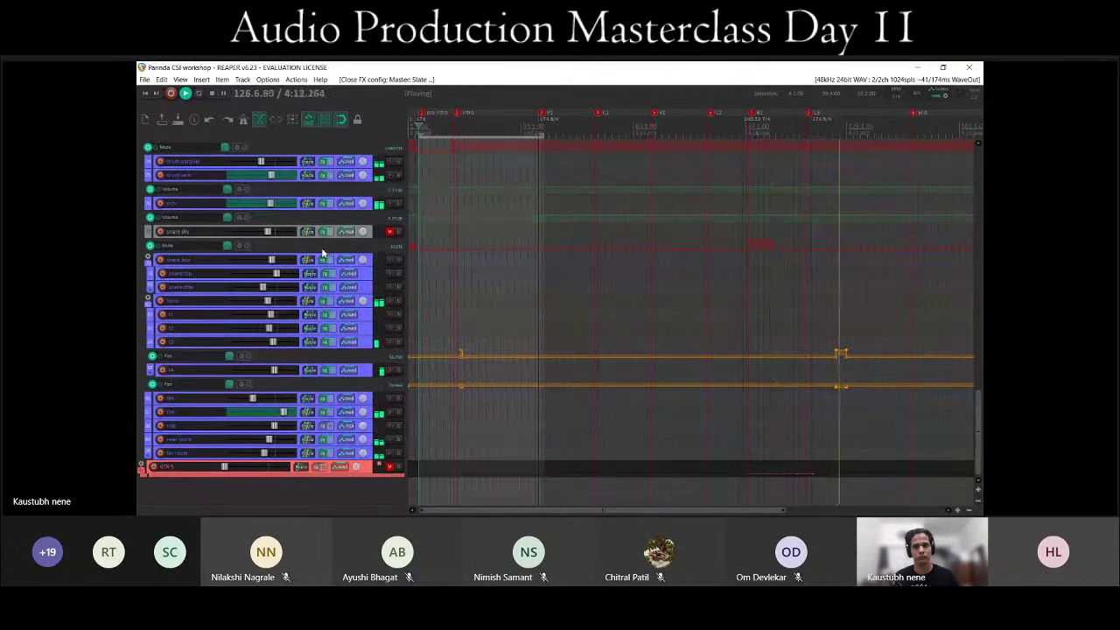
Review the arrangement from the drum tracks up to the master and back to the guitars, and stop playback.
{"action": "scroll", "coordinate": [322, 252], "scroll_direction": "up", "scroll_amount": 6}
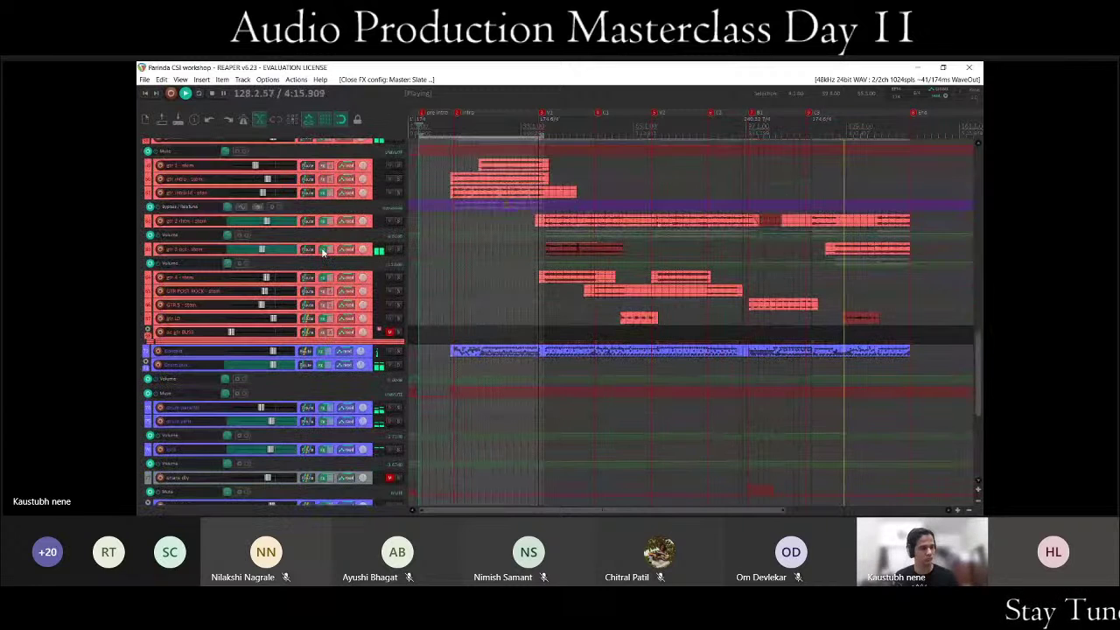
{"action": "scroll", "coordinate": [322, 252], "scroll_direction": "up", "scroll_amount": 6}
{"action": "scroll", "coordinate": [322, 252], "scroll_direction": "up", "scroll_amount": 15}
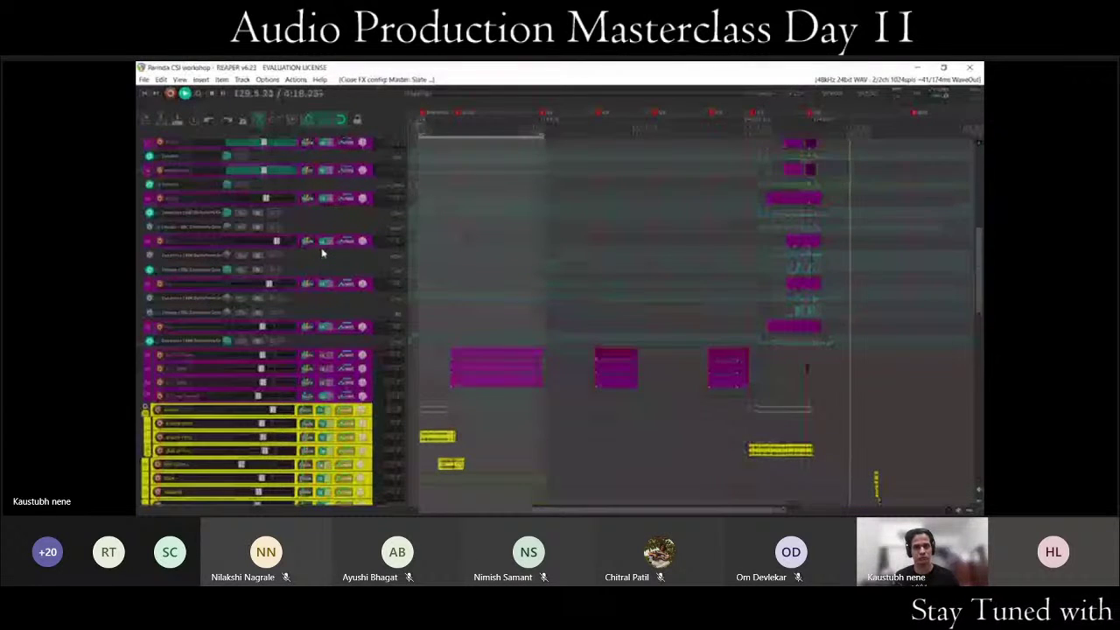
{"action": "scroll", "coordinate": [322, 252], "scroll_direction": "up", "scroll_amount": 5}
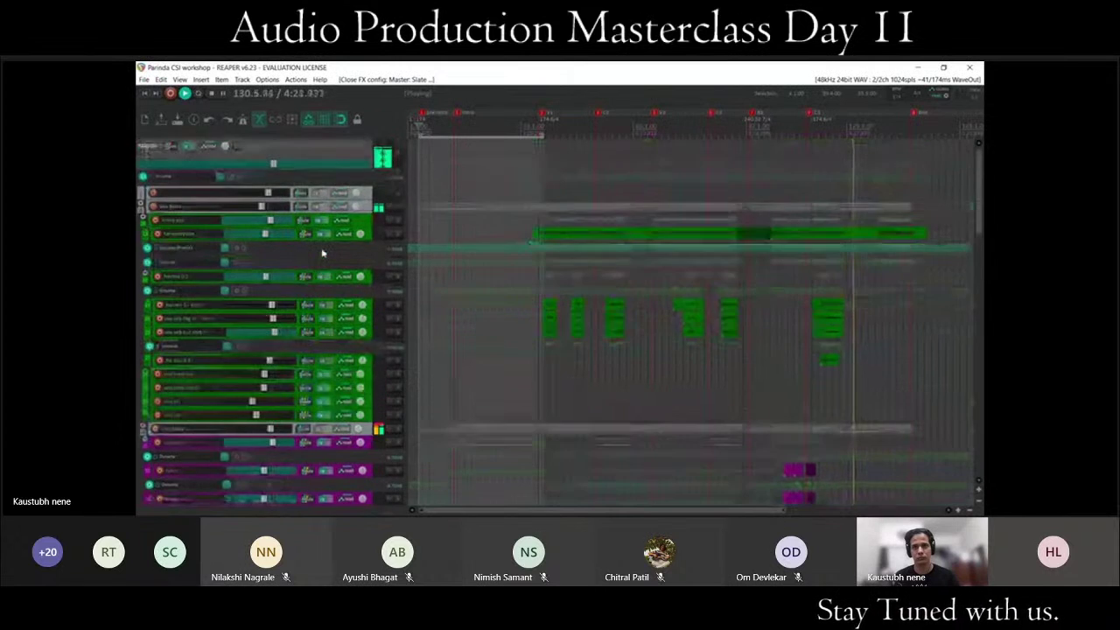
{"action": "scroll", "coordinate": [322, 252], "scroll_direction": "down", "scroll_amount": 12}
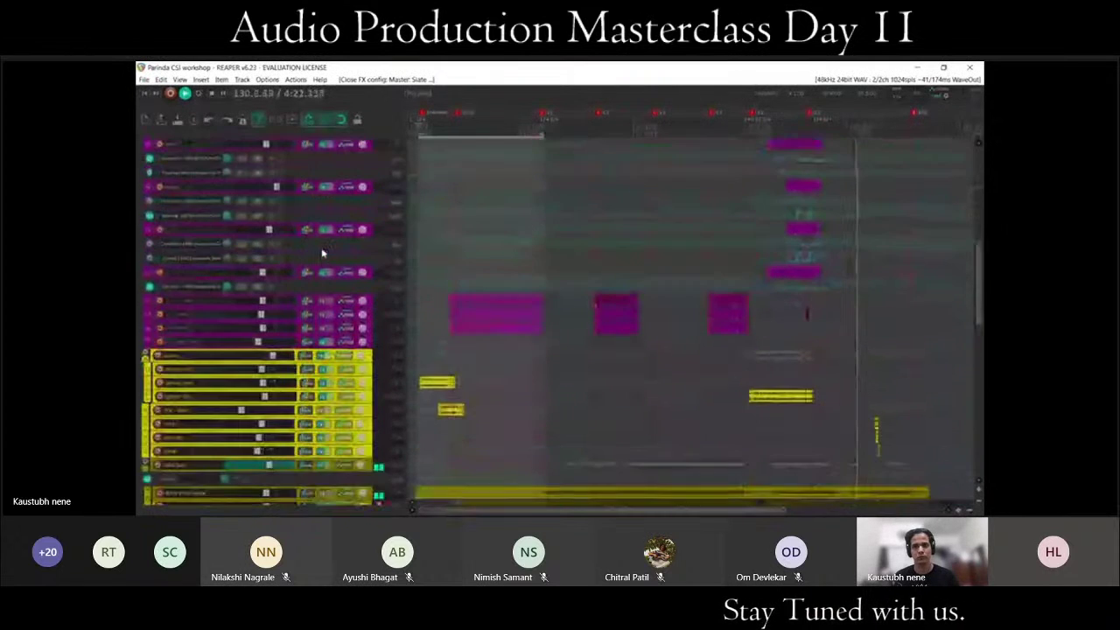
{"action": "scroll", "coordinate": [322, 252], "scroll_direction": "down", "scroll_amount": 4}
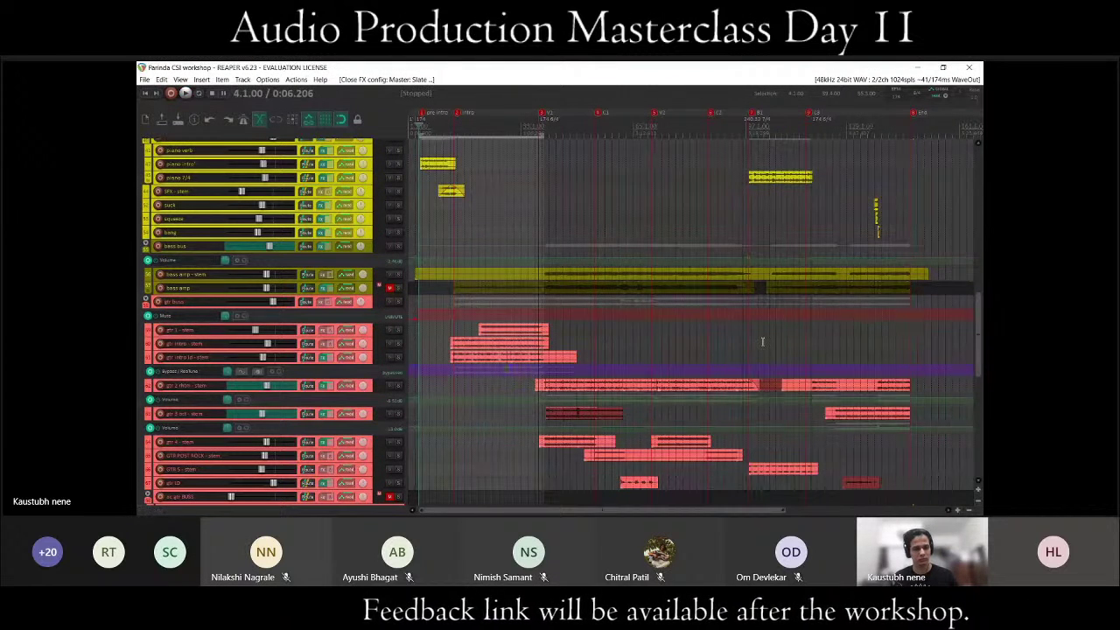
{"action": "key", "text": "space"}
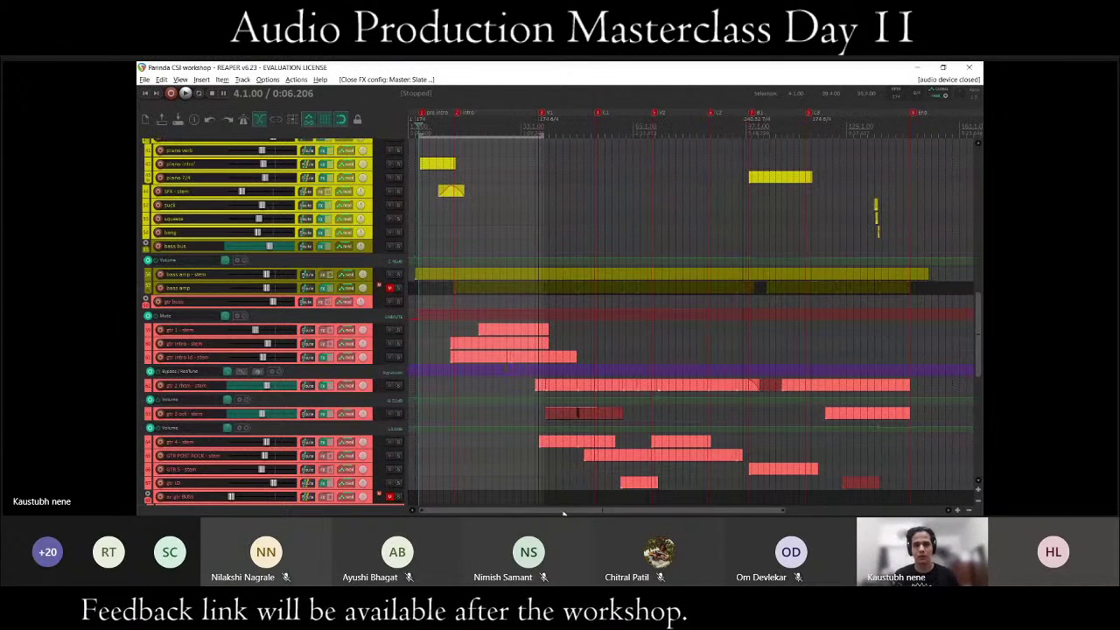
Place the edit cursor at bar 37, just before the V1 marker.
{"action": "scroll", "coordinate": [337, 225], "scroll_direction": "up", "scroll_amount": 5}
{"action": "scroll", "coordinate": [337, 226], "scroll_direction": "up", "scroll_amount": 4}
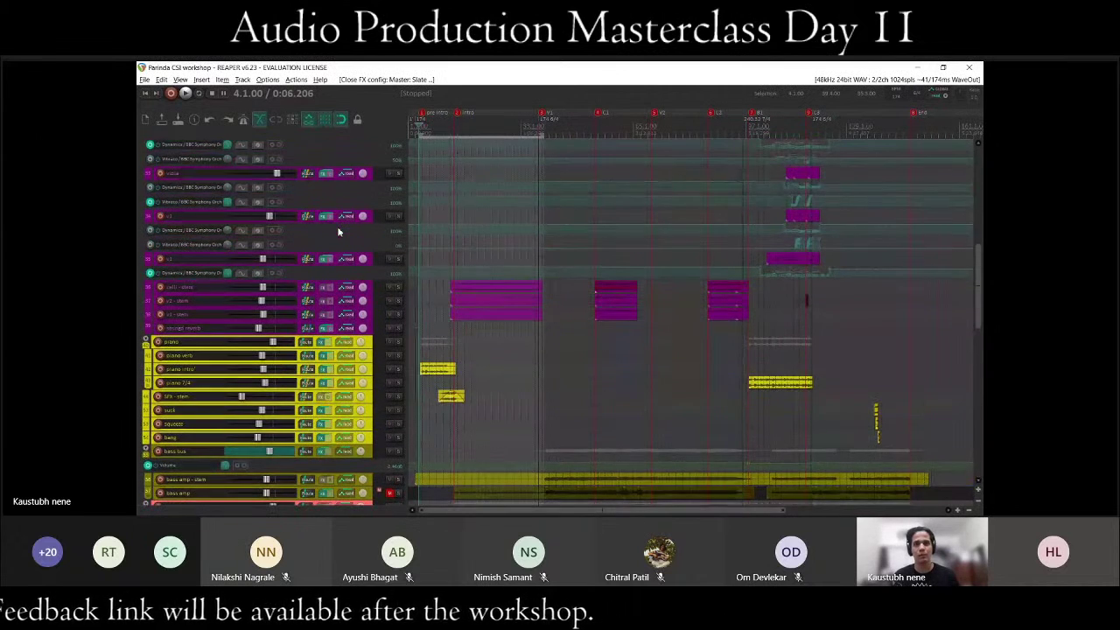
{"action": "scroll", "coordinate": [340, 230], "scroll_direction": "up", "scroll_amount": 9}
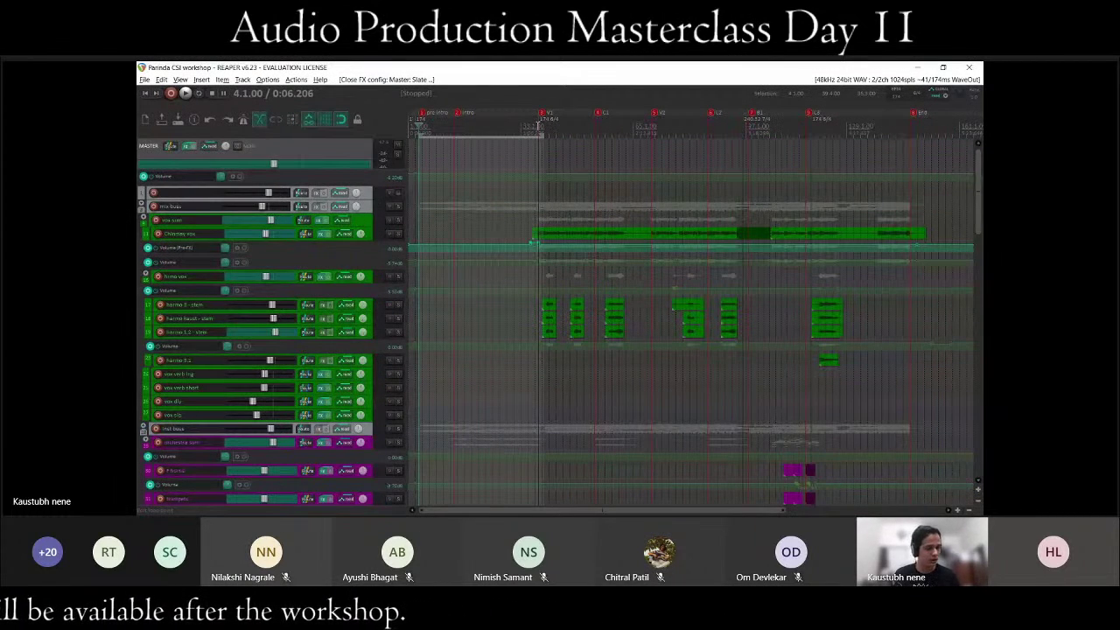
{"action": "left_click", "coordinate": [538, 129]}
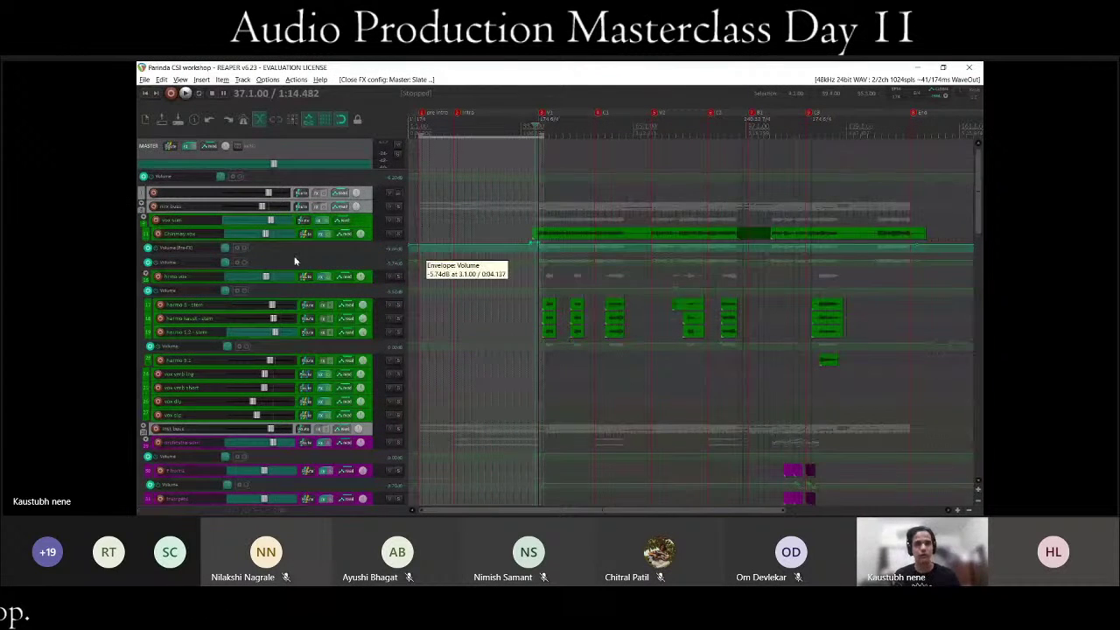
Examine the lead vocal, harmony and vocal effect tracks together with their volume envelopes.
{"action": "scroll", "coordinate": [348, 238], "scroll_direction": "down", "scroll_amount": 1}
{"action": "scroll", "coordinate": [348, 236], "scroll_direction": "down", "scroll_amount": 1}
{"action": "scroll", "coordinate": [348, 236], "scroll_direction": "up", "scroll_amount": 2}
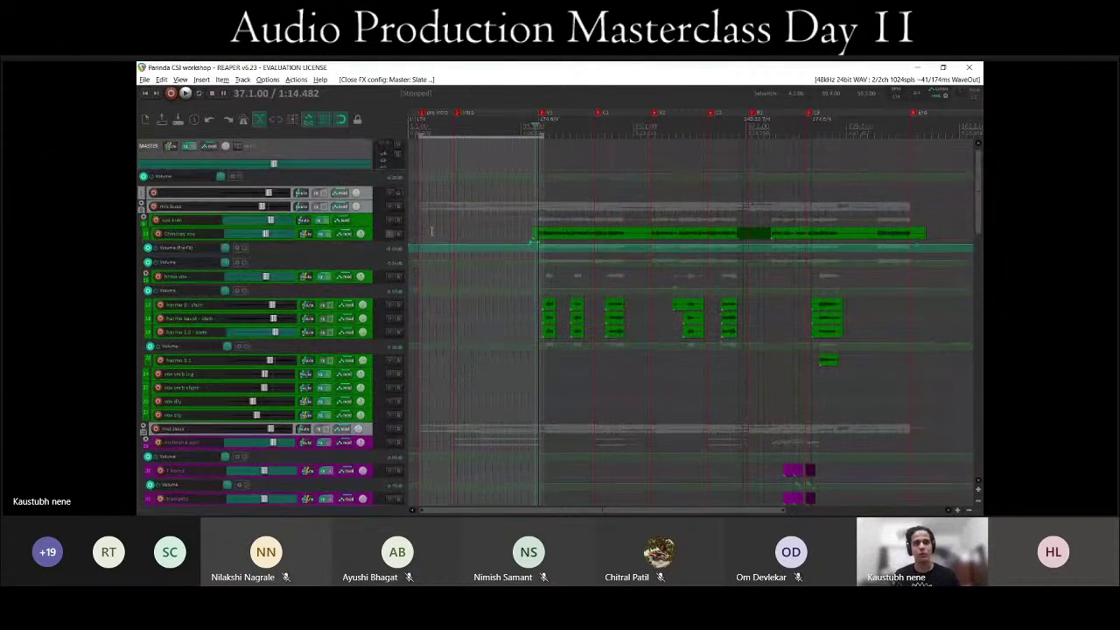
{"action": "scroll", "coordinate": [578, 190], "scroll_direction": "up", "scroll_amount": 2}
{"action": "scroll", "coordinate": [612, 191], "scroll_direction": "down", "scroll_amount": 2}
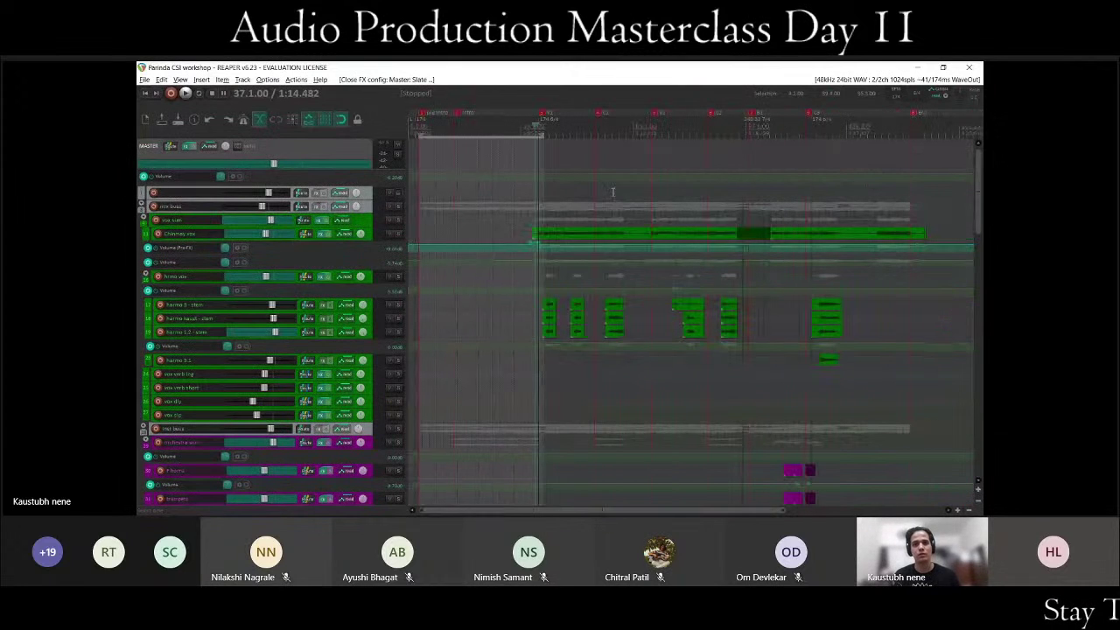
{"action": "scroll", "coordinate": [298, 299], "scroll_direction": "down", "scroll_amount": 1}
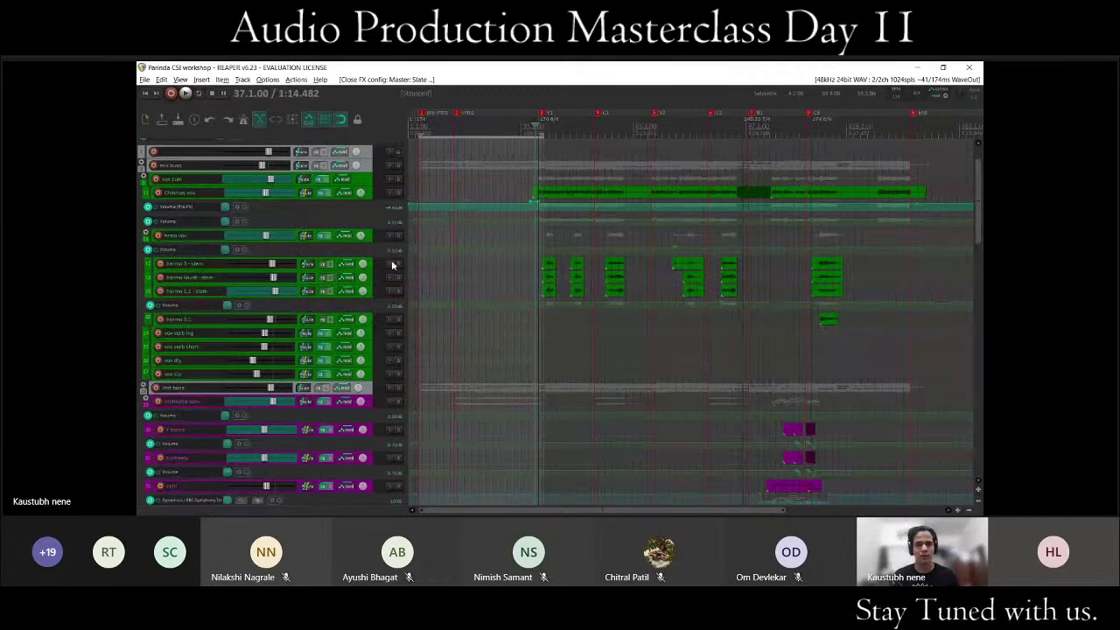
{"action": "scroll", "coordinate": [392, 265], "scroll_direction": "down", "scroll_amount": 3}
{"action": "scroll", "coordinate": [358, 273], "scroll_direction": "up", "scroll_amount": 3}
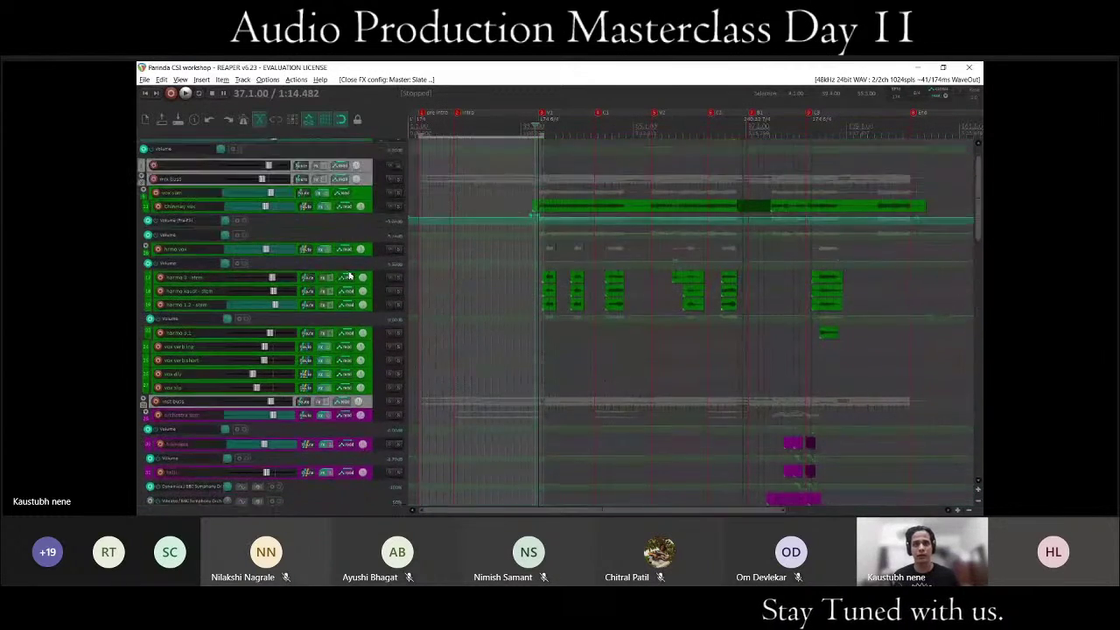
{"action": "scroll", "coordinate": [349, 275], "scroll_direction": "up", "scroll_amount": 1}
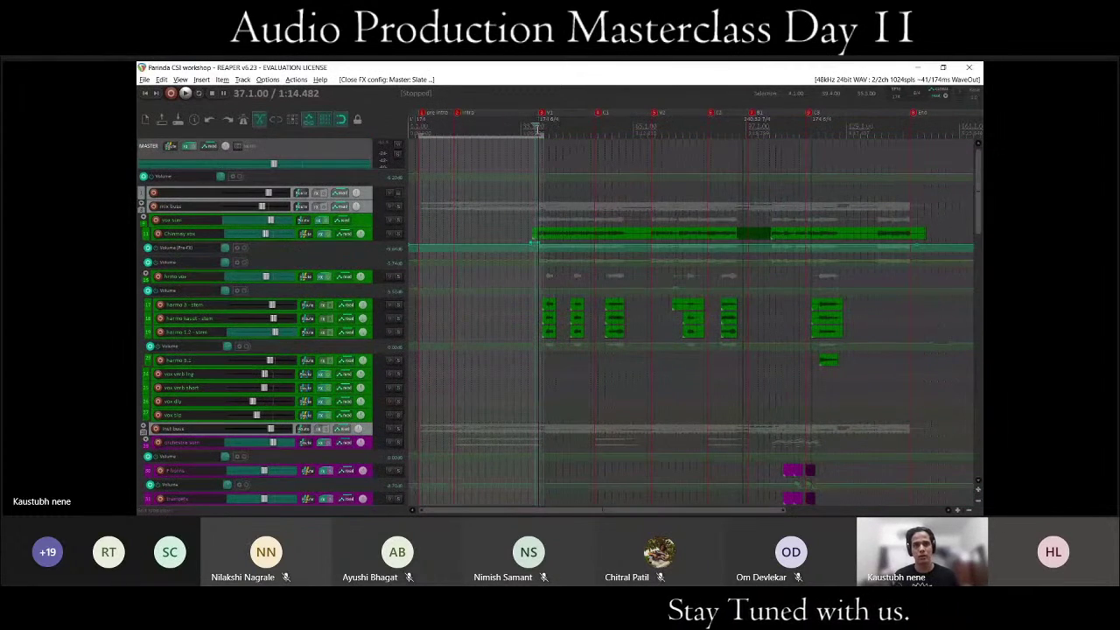
Look over the orchestral, piano, bass and guitar tracks below the vocals with playback stopped.
{"action": "scroll", "coordinate": [373, 260], "scroll_direction": "down", "scroll_amount": 10}
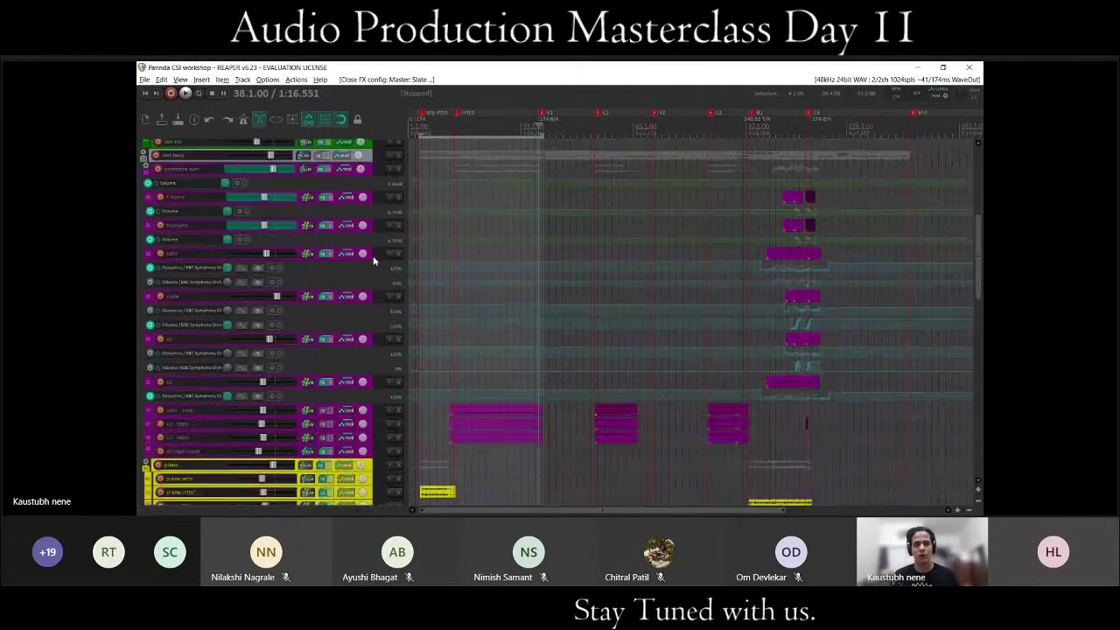
{"action": "scroll", "coordinate": [372, 261], "scroll_direction": "down", "scroll_amount": 8}
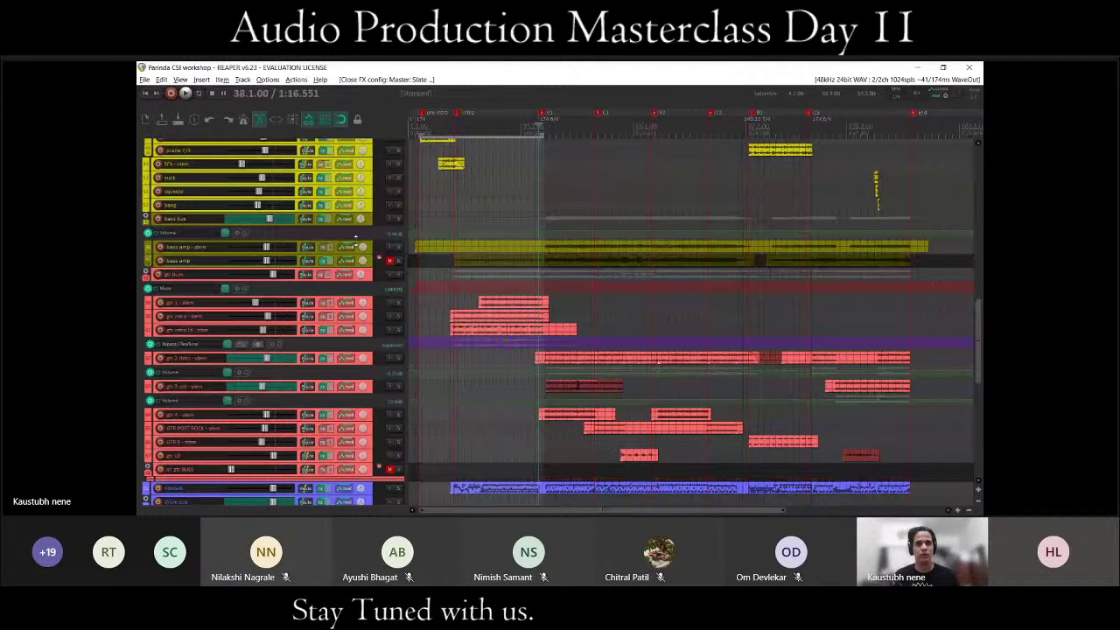
{"action": "scroll", "coordinate": [355, 236], "scroll_direction": "up", "scroll_amount": 3}
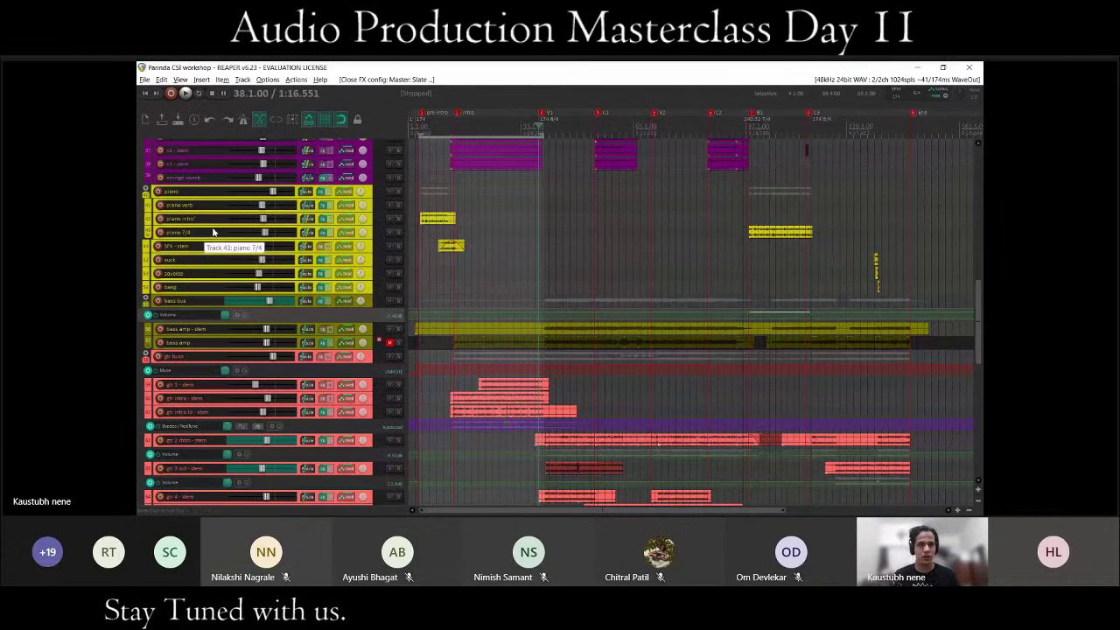
{"action": "scroll", "coordinate": [267, 224], "scroll_direction": "down", "scroll_amount": 5}
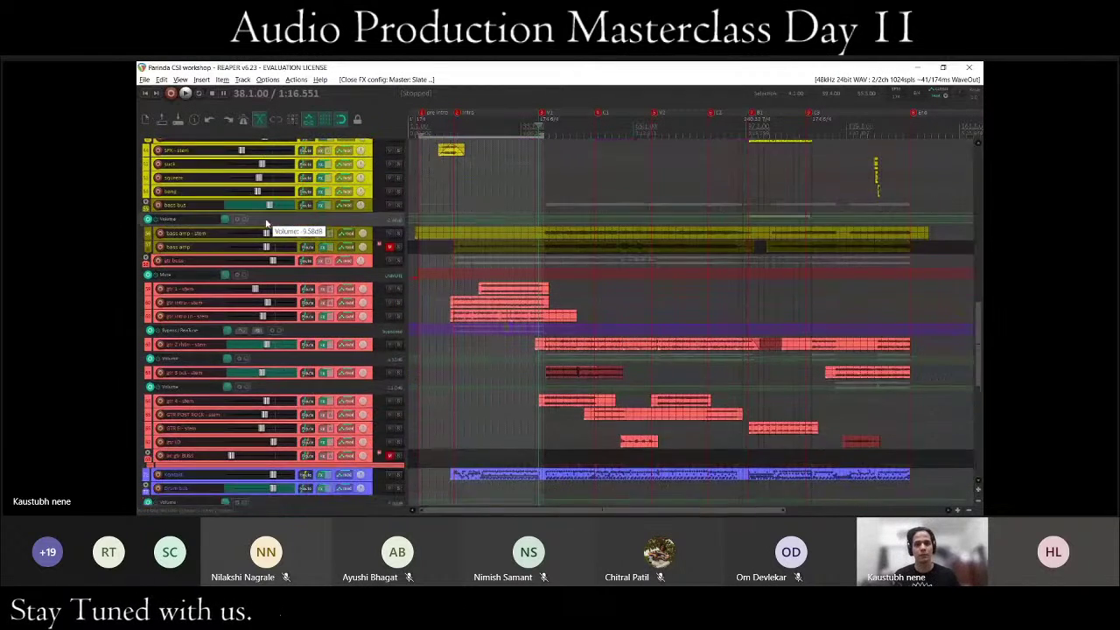
Enlarge the kontakt MIDI track above the drum bus to view its notes, and restore its compact height.
{"action": "scroll", "coordinate": [267, 224], "scroll_direction": "up", "scroll_amount": 1}
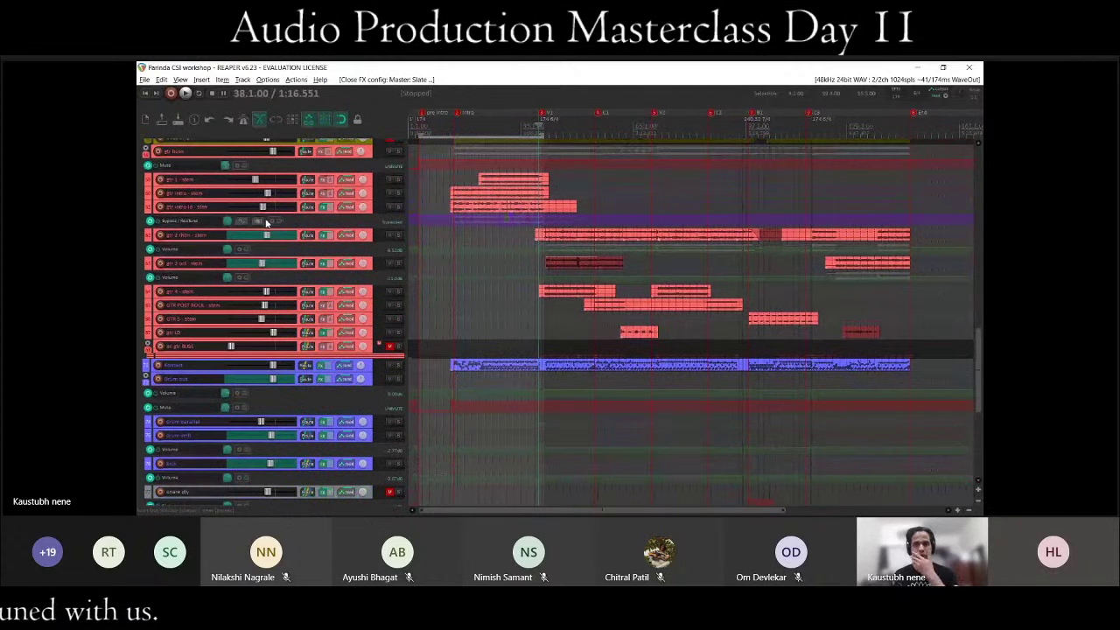
{"action": "scroll", "coordinate": [220, 226], "scroll_direction": "down", "scroll_amount": 6}
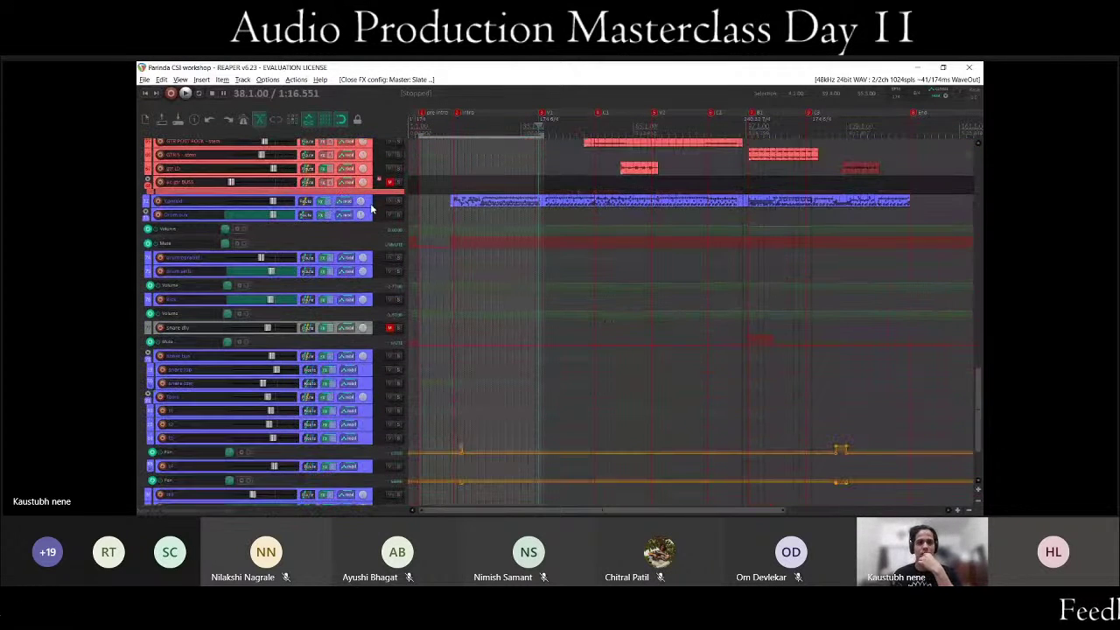
{"action": "left_click_drag", "start_coordinate": [370, 208], "coordinate": [358, 296]}
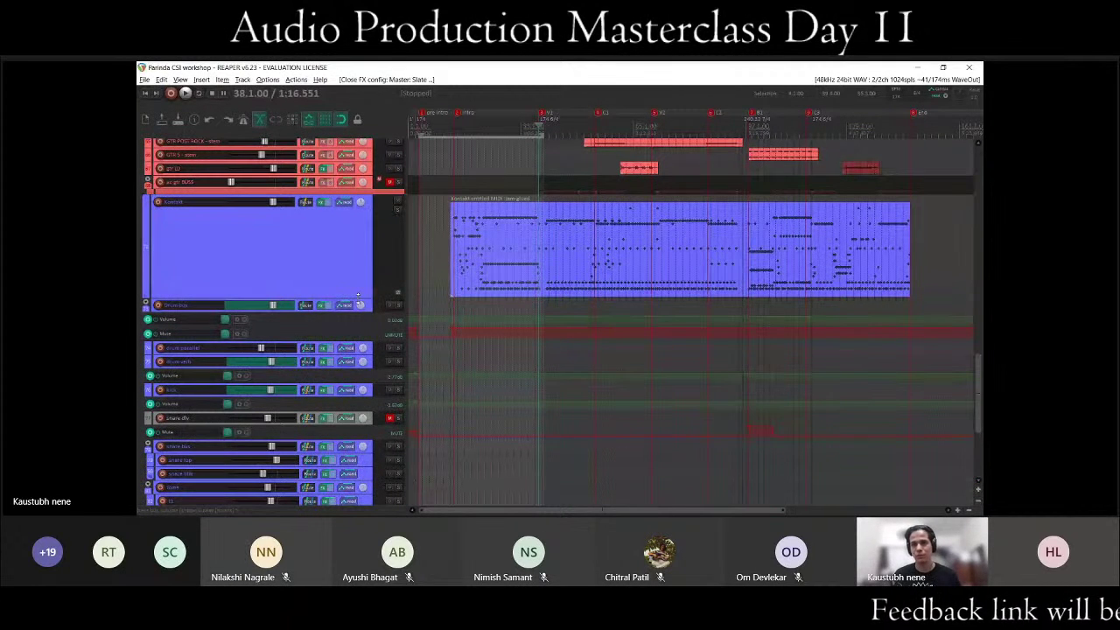
{"action": "key", "text": "equal"}
{"action": "left_click_drag", "start_coordinate": [363, 301], "coordinate": [362, 210]}
{"action": "key", "text": "minus"}
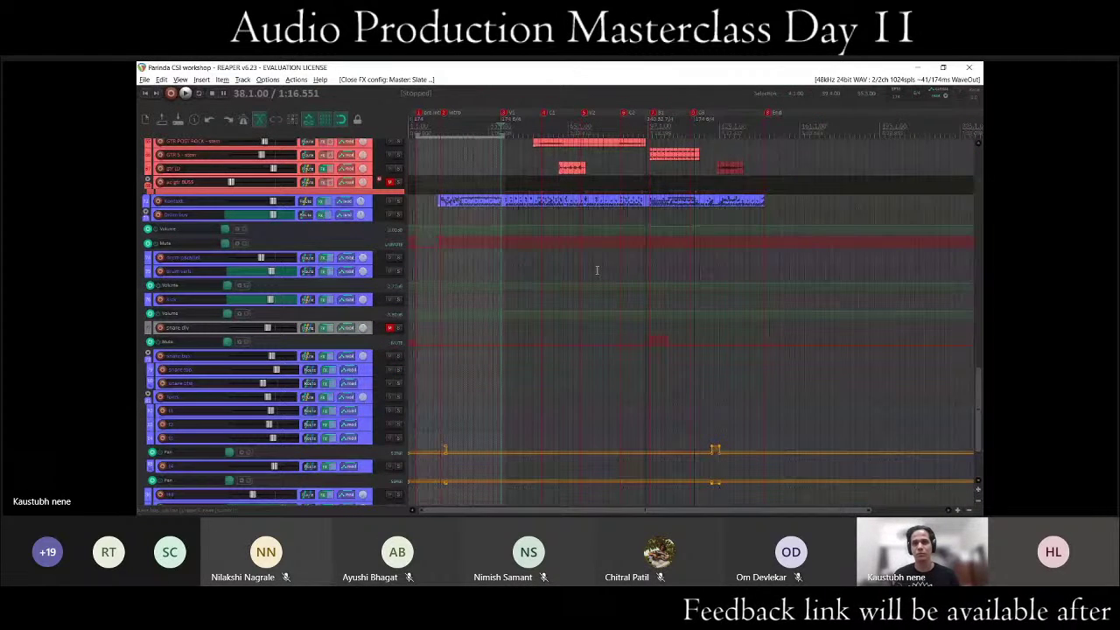
Review the whole arrangement between the drum tracks and the master, passing the guitar, bass, piano, orchestral and vocal tracks.
{"action": "key", "text": "equal"}
{"action": "scroll", "coordinate": [315, 346], "scroll_direction": "down", "scroll_amount": 3}
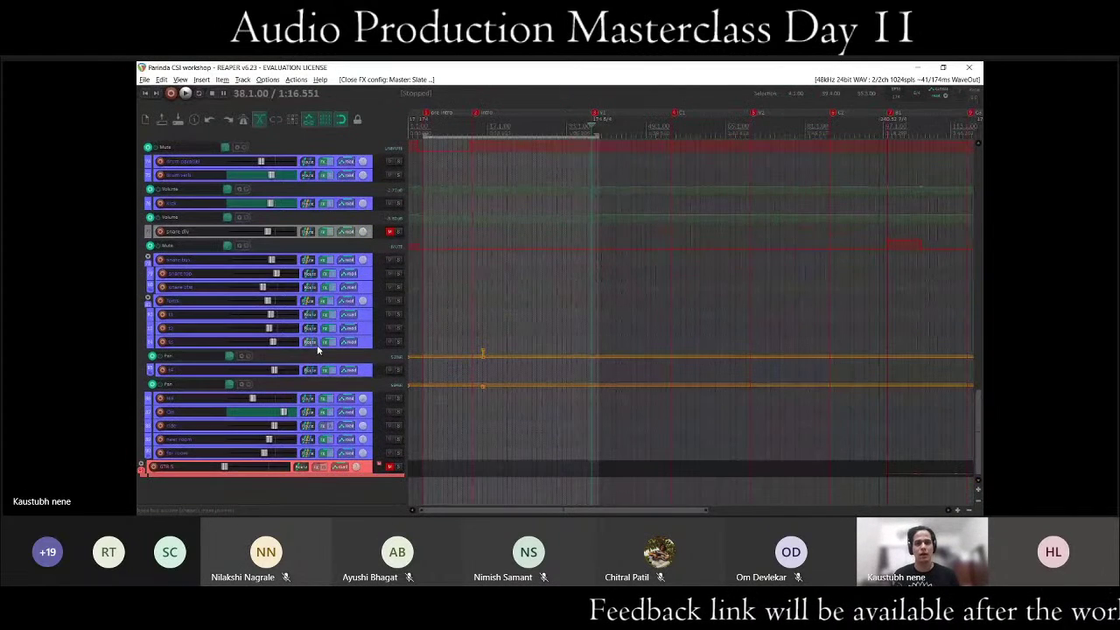
{"action": "scroll", "coordinate": [318, 350], "scroll_direction": "up", "scroll_amount": 10}
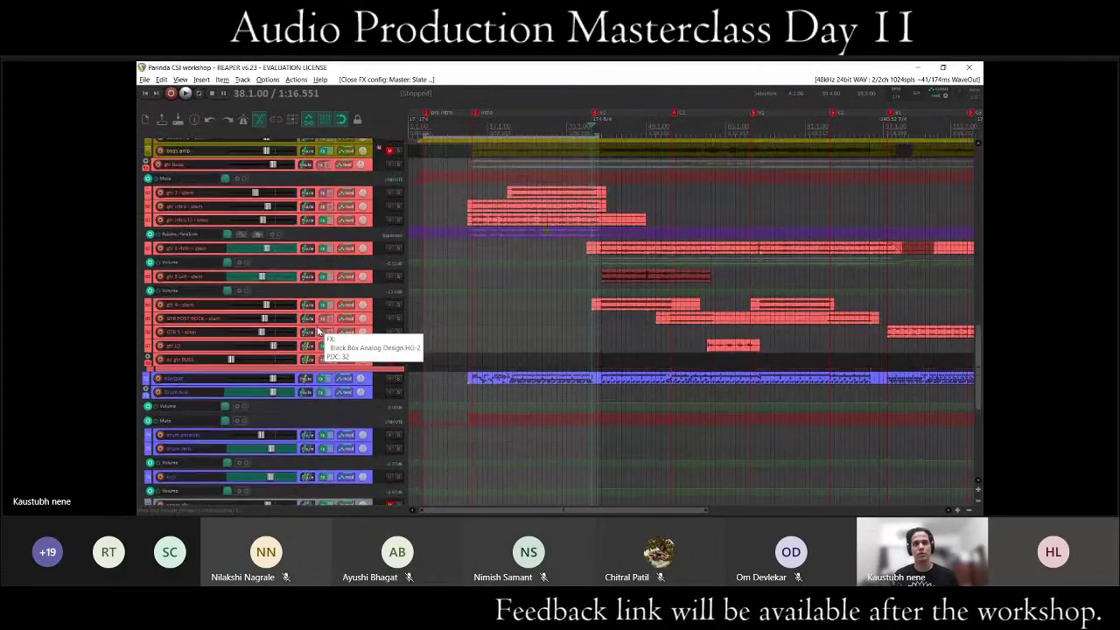
{"action": "key", "text": "minus"}
{"action": "scroll", "coordinate": [350, 280], "scroll_direction": "up", "scroll_amount": 5}
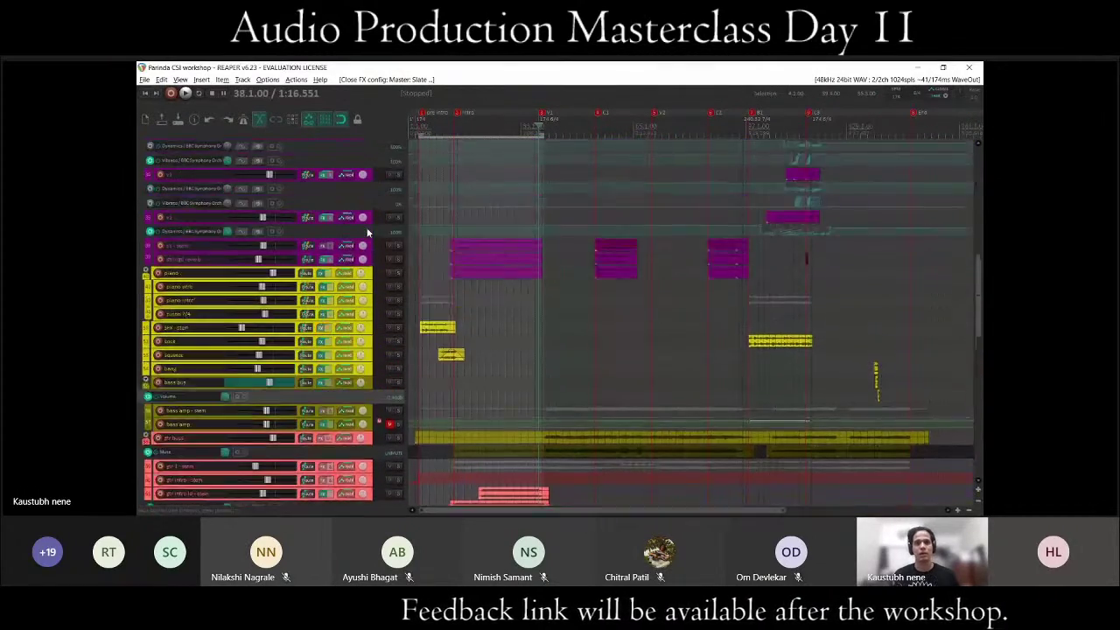
{"action": "scroll", "coordinate": [367, 233], "scroll_direction": "up", "scroll_amount": 10}
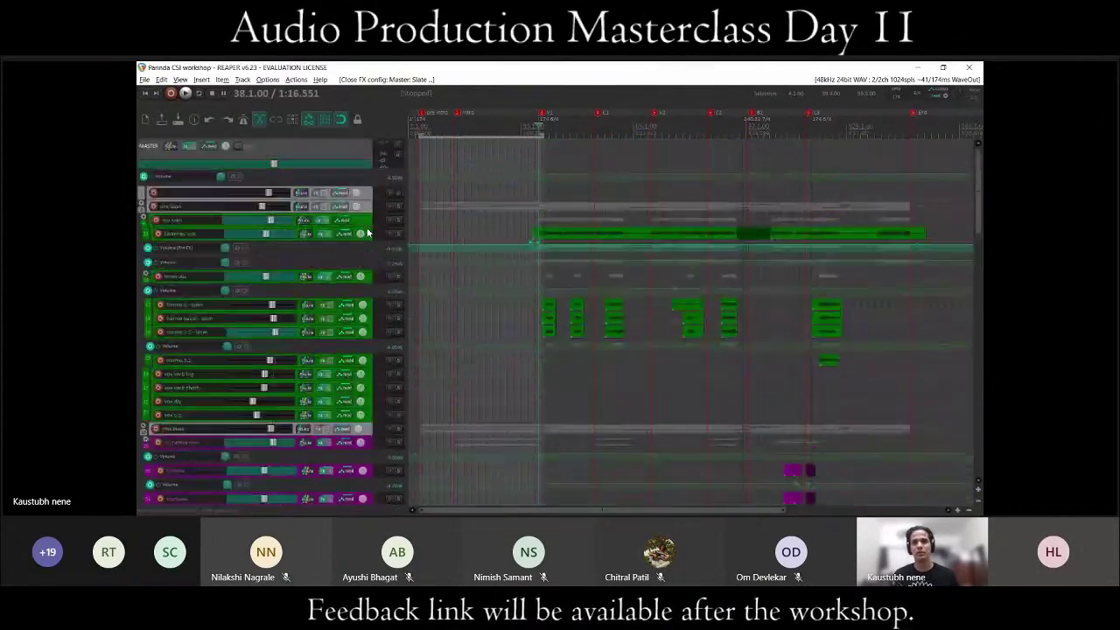
{"action": "scroll", "coordinate": [367, 233], "scroll_direction": "down", "scroll_amount": 5}
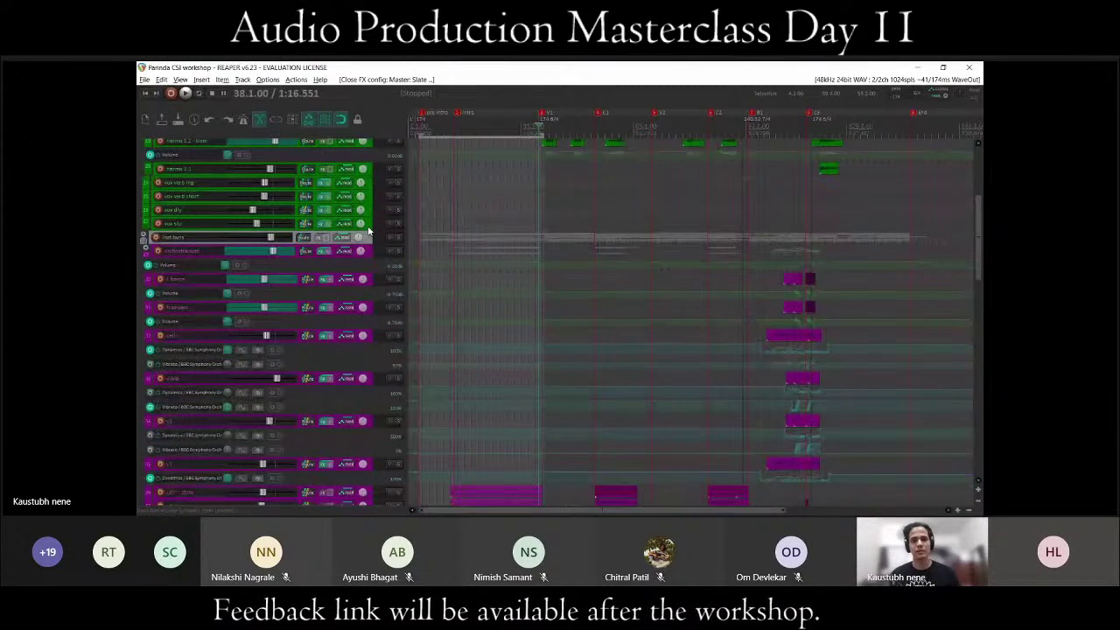
{"action": "scroll", "coordinate": [367, 232], "scroll_direction": "down", "scroll_amount": 10}
{"action": "scroll", "coordinate": [368, 231], "scroll_direction": "down", "scroll_amount": 15}
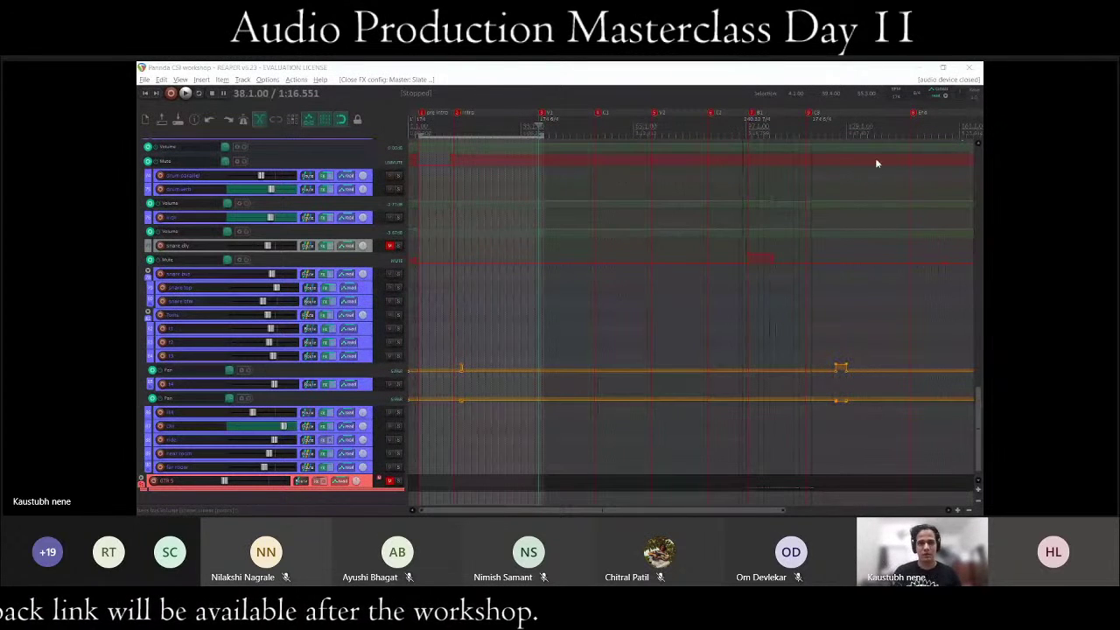
{"action": "scroll", "coordinate": [341, 238], "scroll_direction": "up", "scroll_amount": 10}
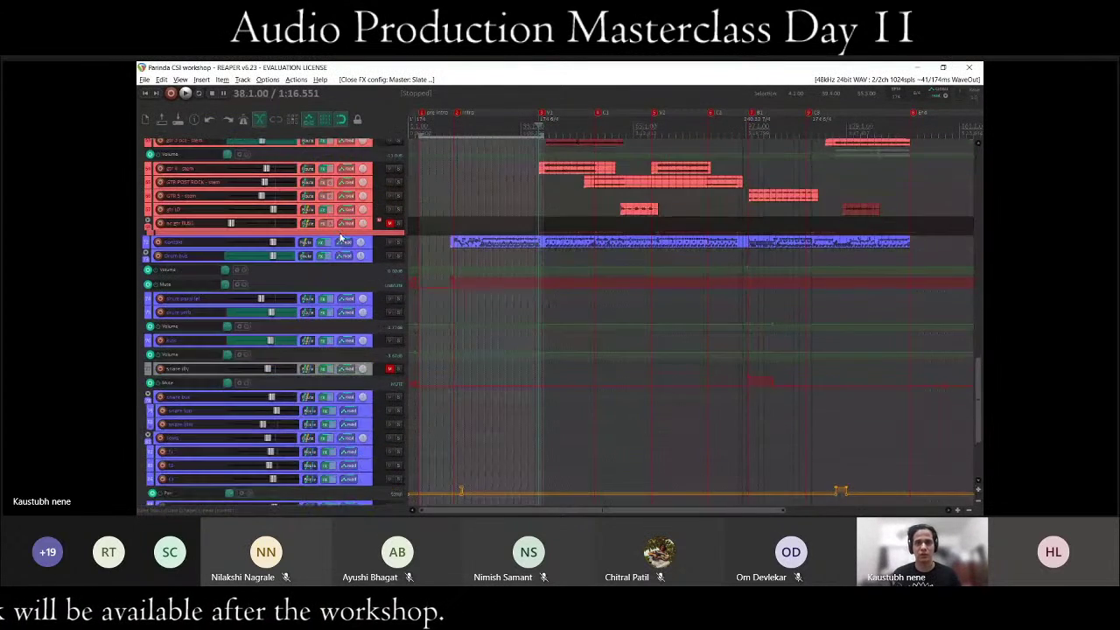
{"action": "scroll", "coordinate": [341, 236], "scroll_direction": "up", "scroll_amount": 15}
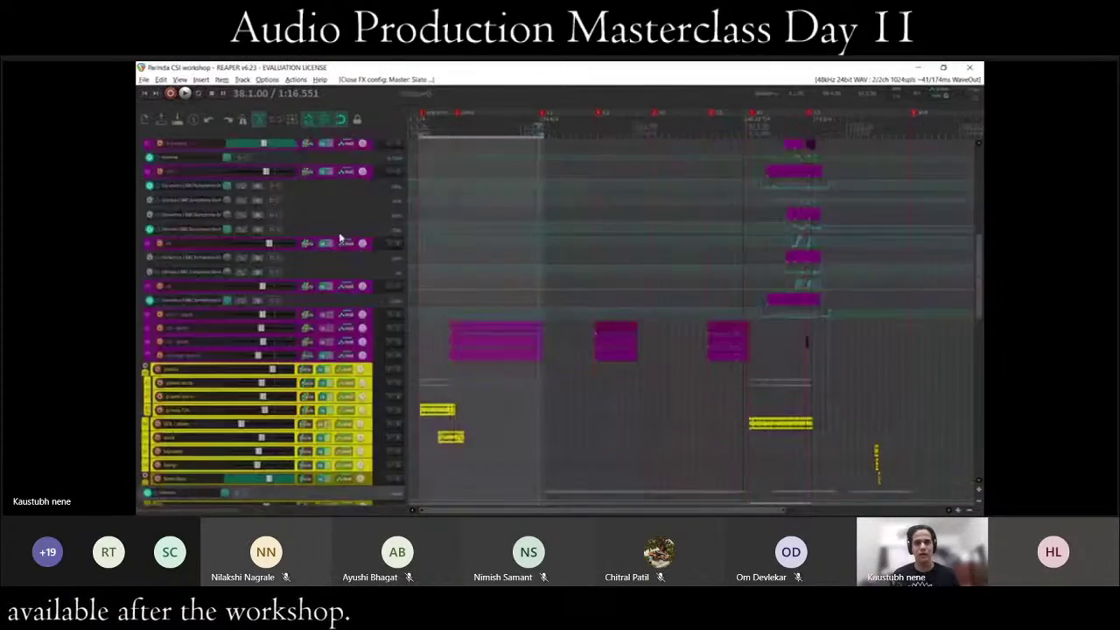
{"action": "scroll", "coordinate": [342, 237], "scroll_direction": "up", "scroll_amount": 8}
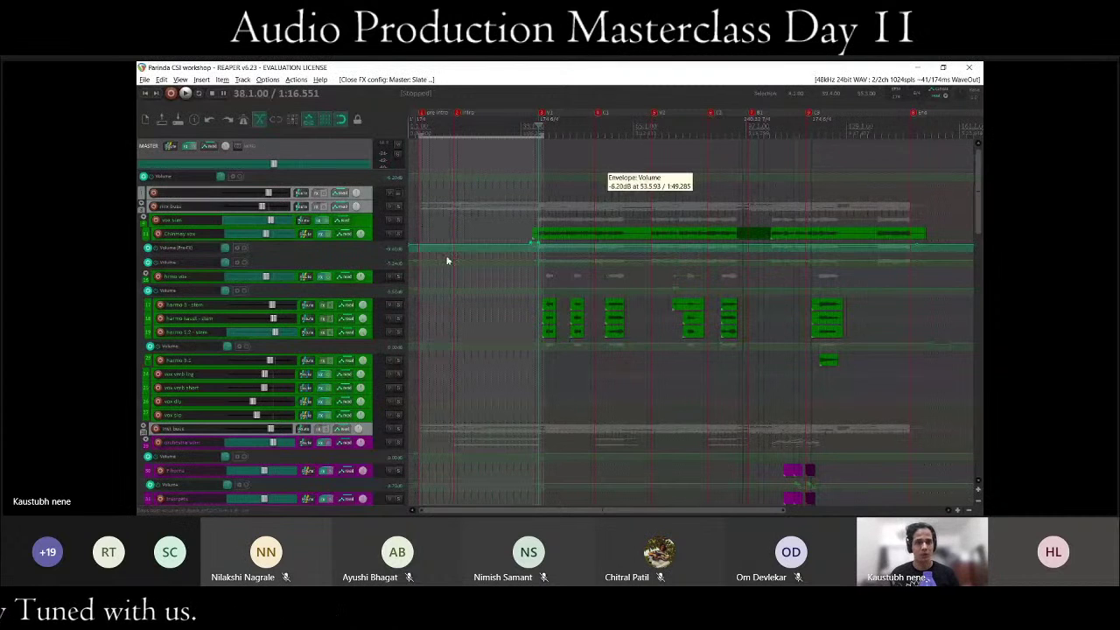
Place the edit cursor at bar 4, on the pre intro marker just before the piano intro clip.
{"action": "scroll", "coordinate": [290, 326], "scroll_direction": "down", "scroll_amount": 3}
{"action": "scroll", "coordinate": [292, 330], "scroll_direction": "down", "scroll_amount": 5}
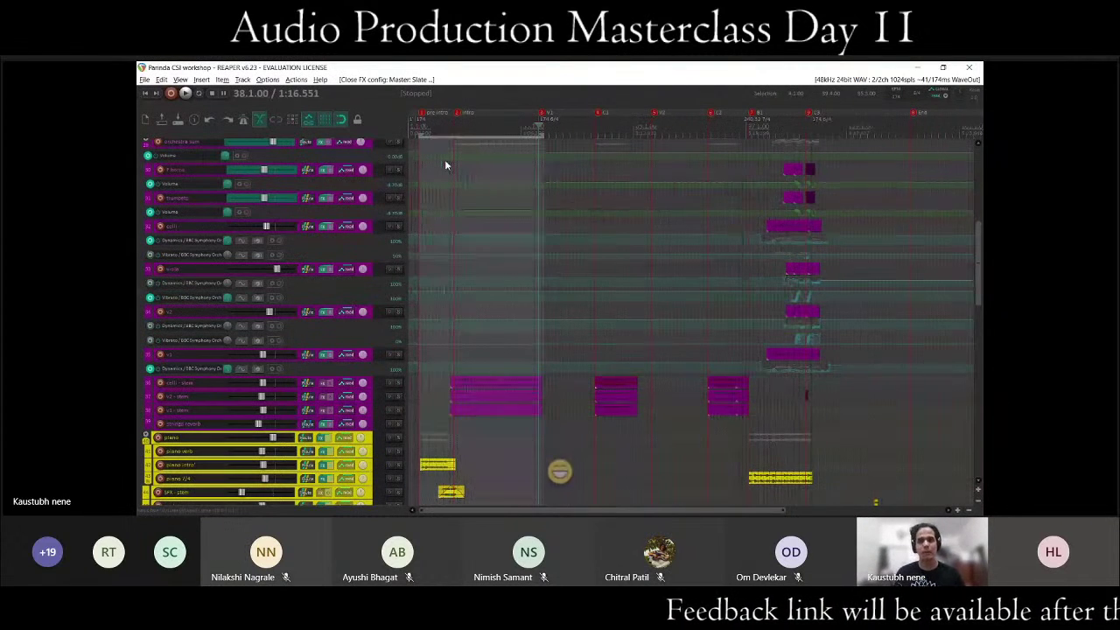
{"action": "scroll", "coordinate": [347, 203], "scroll_direction": "down", "scroll_amount": 5}
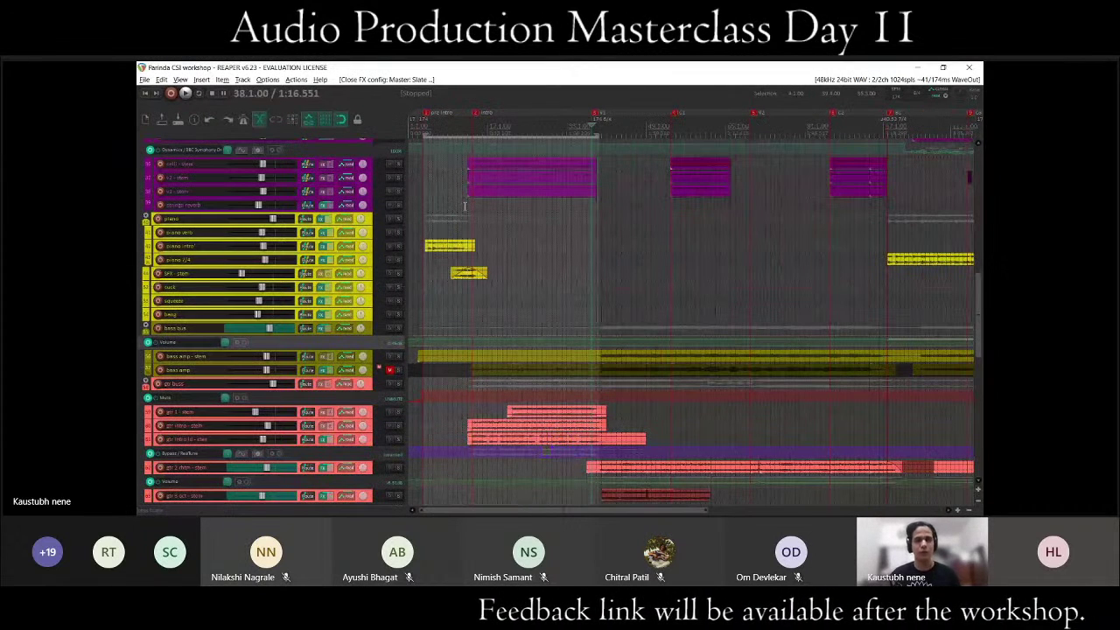
{"action": "left_click", "coordinate": [440, 244]}
{"action": "scroll", "coordinate": [440, 244], "scroll_direction": "up", "scroll_amount": 3}
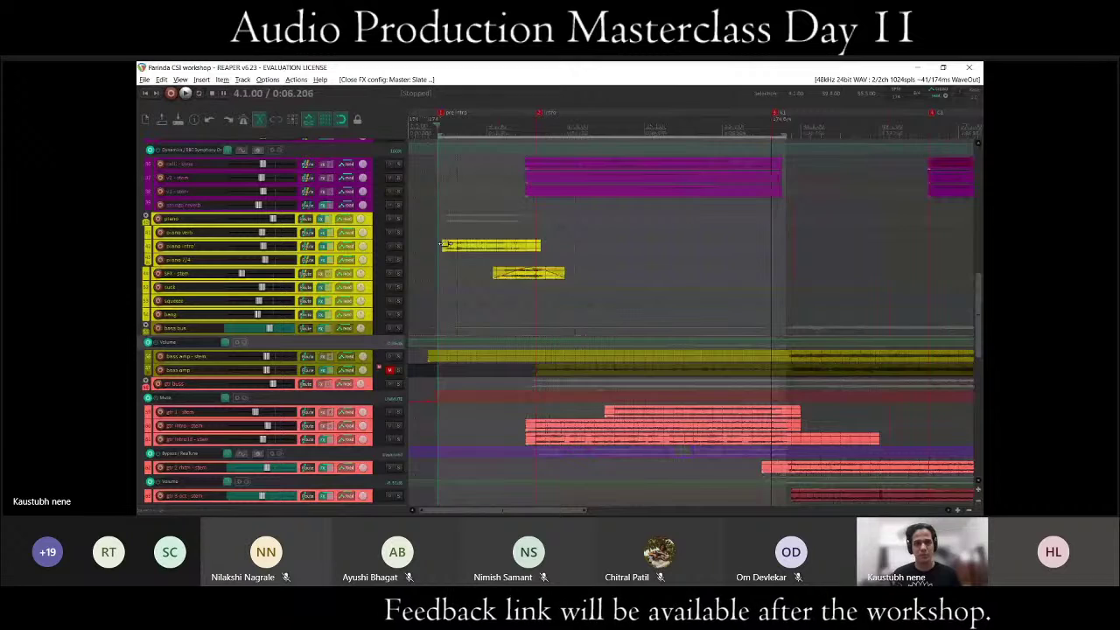
{"action": "scroll", "coordinate": [442, 244], "scroll_direction": "up", "scroll_amount": 2}
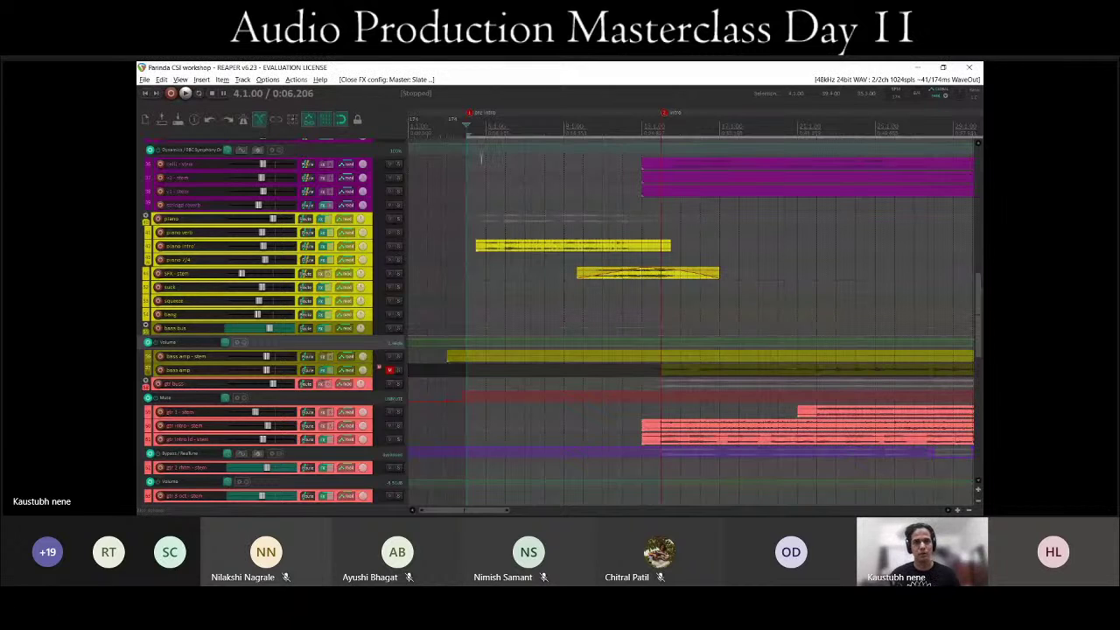
Enlarge the piano intro track so that its stereo waveform can be read in detail.
{"action": "left_click_drag", "start_coordinate": [369, 252], "coordinate": [372, 359]}
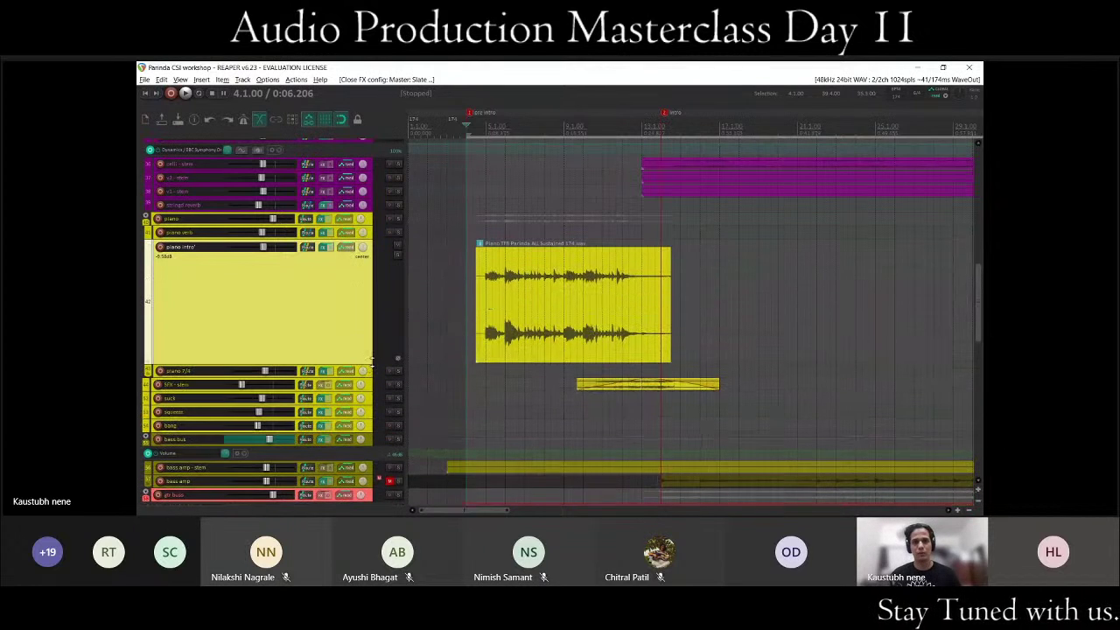
{"action": "scroll", "coordinate": [809, 305], "scroll_direction": "up", "scroll_amount": 3}
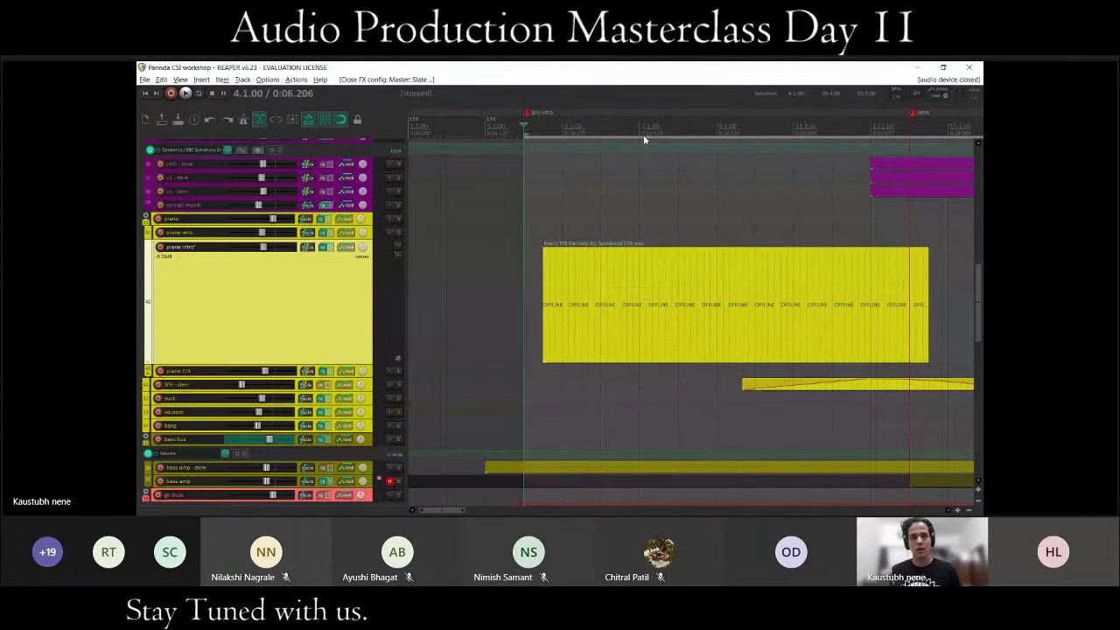
{"action": "left_click", "coordinate": [341, 356]}
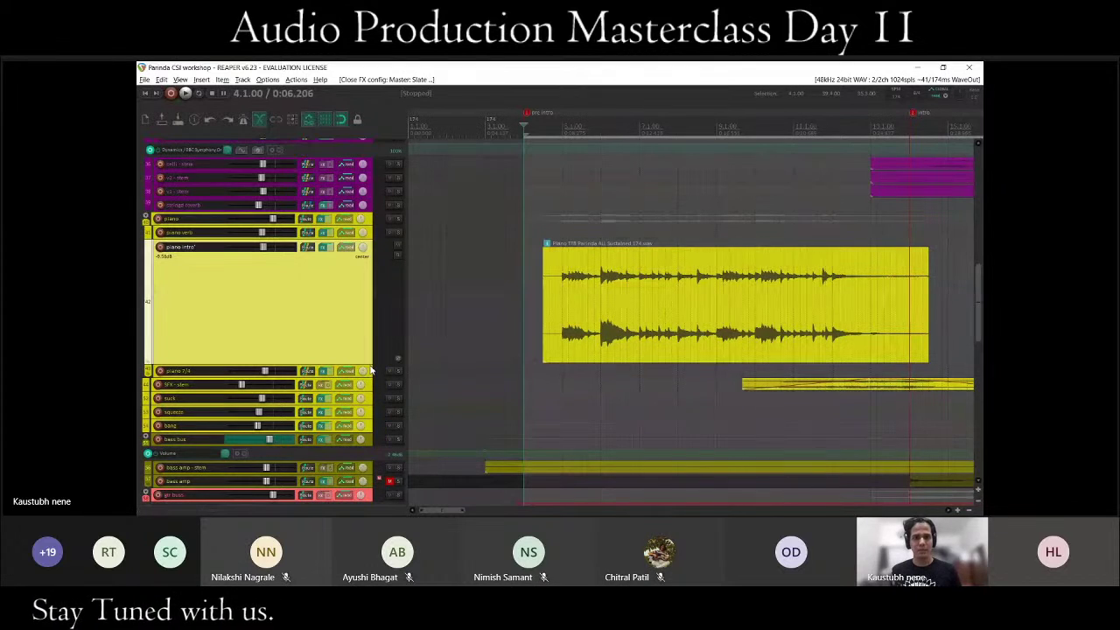
{"action": "left_click_drag", "start_coordinate": [372, 357], "coordinate": [374, 335]}
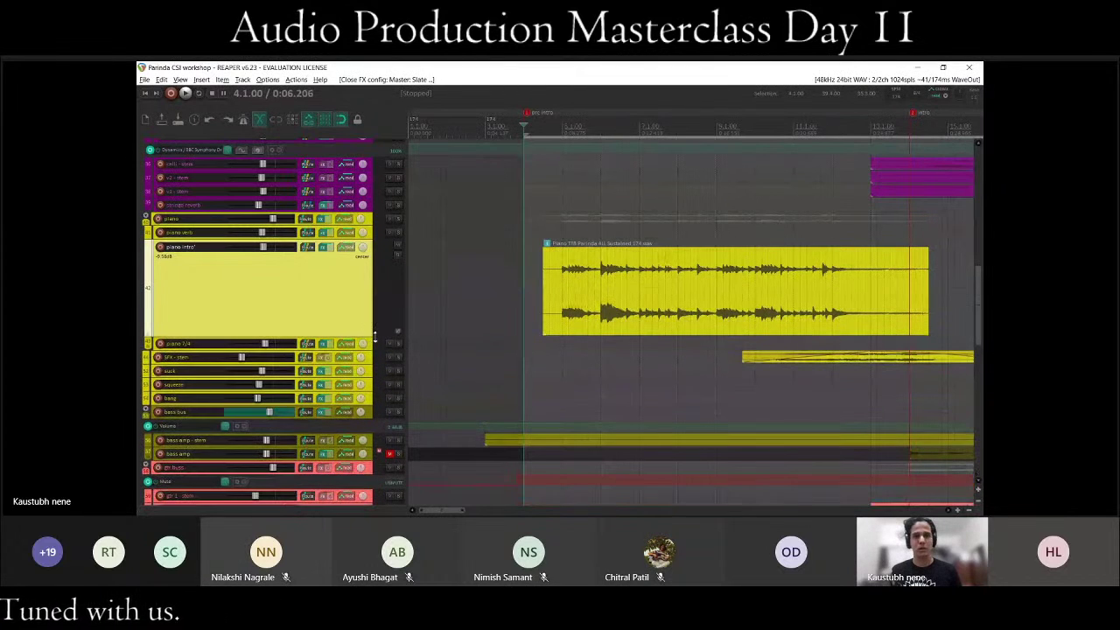
{"action": "scroll", "coordinate": [885, 374], "scroll_direction": "down", "scroll_amount": 2}
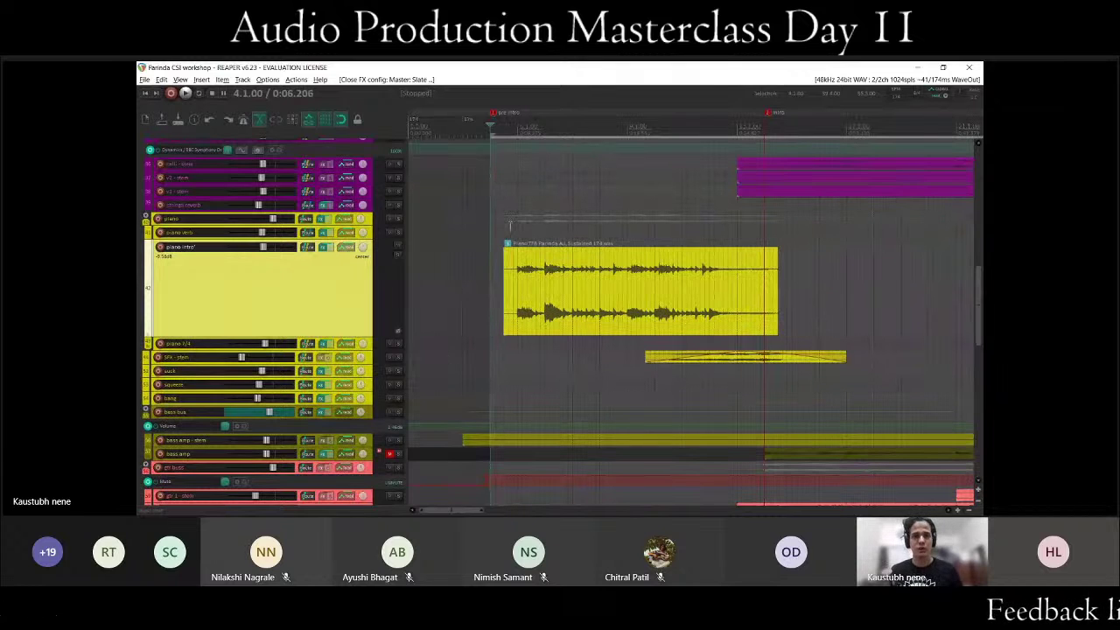
Solo the piano intro track, play it from 4.4.00 at the start of its clip, stop playback and unsolo it.
{"action": "key", "text": "F6"}
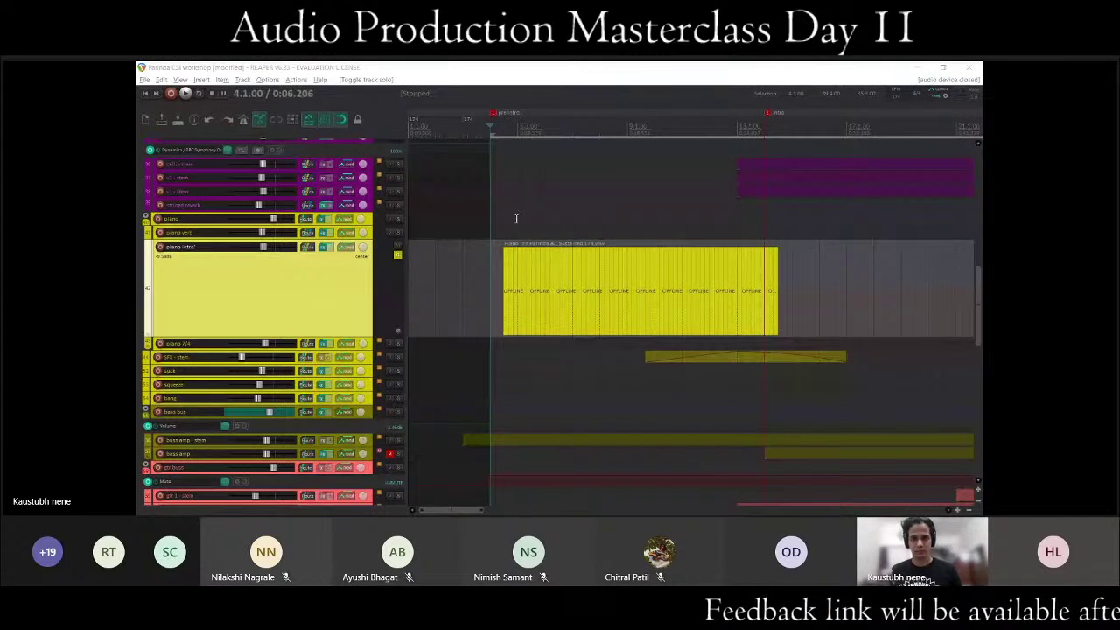
{"action": "left_click", "coordinate": [505, 217]}
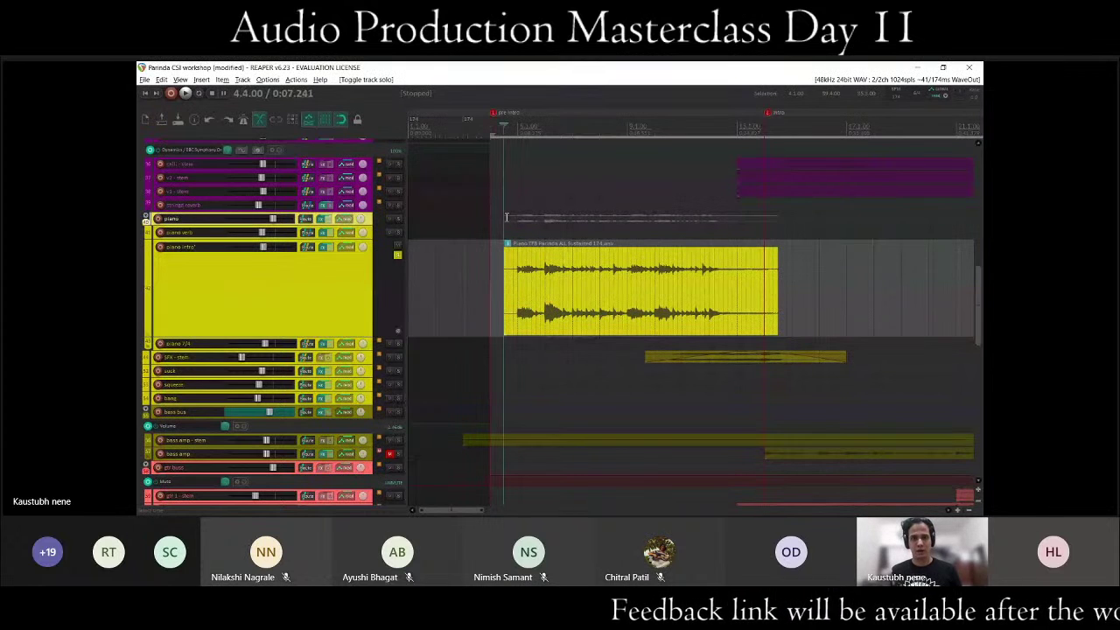
{"action": "key", "text": "space"}
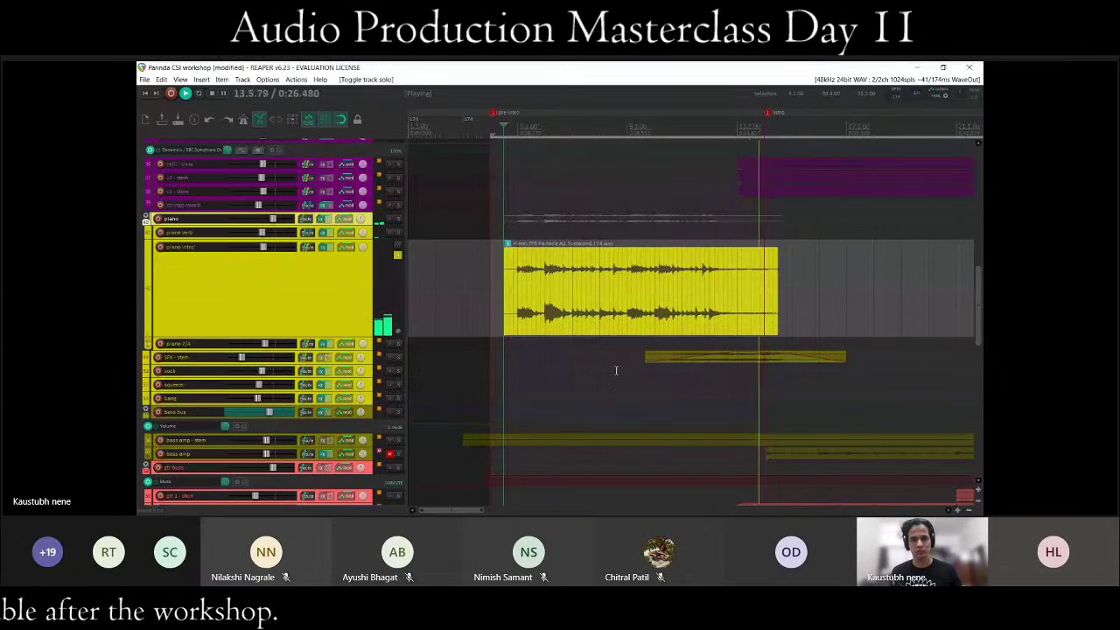
{"action": "key", "text": "space"}
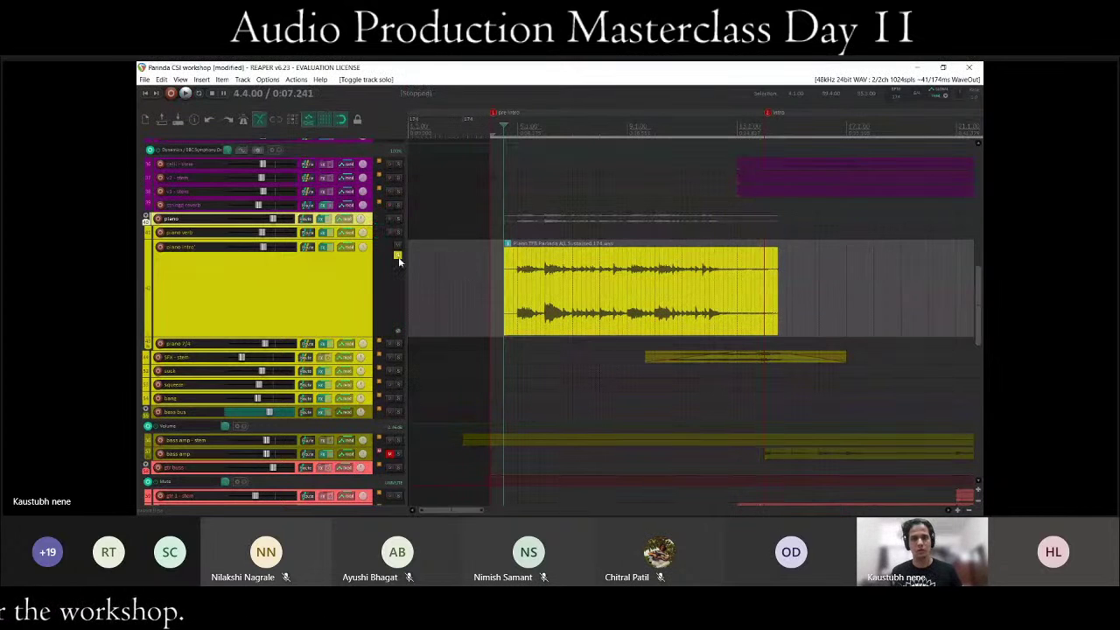
{"action": "scroll", "coordinate": [809, 363], "scroll_direction": "down", "scroll_amount": 3}
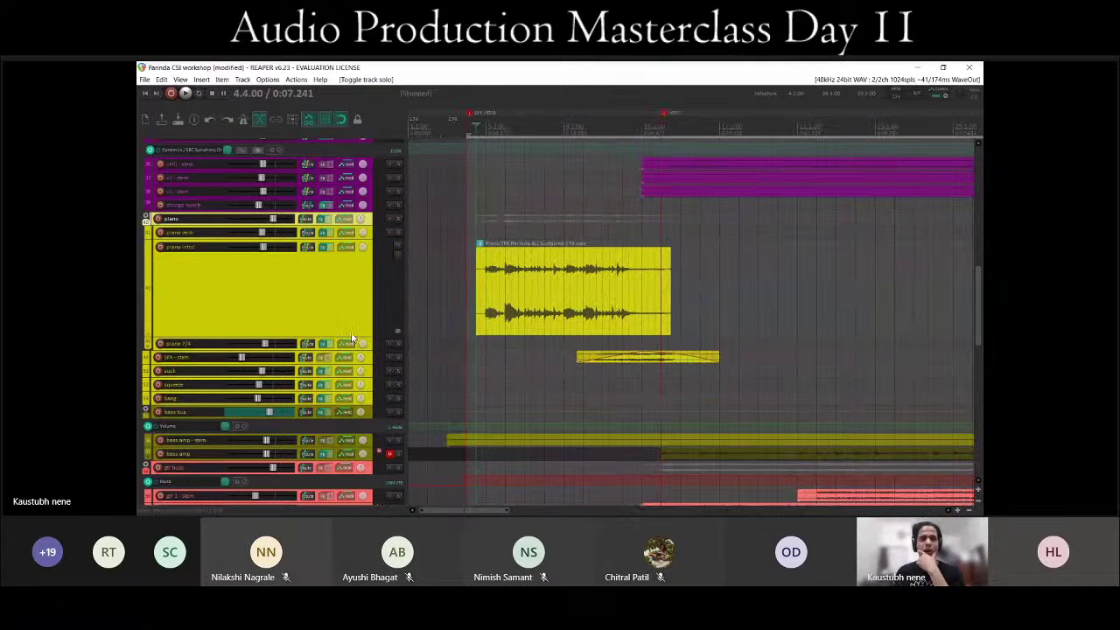
Reduce the piano intro track's height slightly while examining its waveform against the SFX stem and string parts.
{"action": "mouse_move", "coordinate": [351, 338]}
{"action": "left_mouse_down"}
{"action": "mouse_move", "coordinate": [367, 288]}
{"action": "mouse_move", "coordinate": [367, 324]}
{"action": "left_mouse_up"}
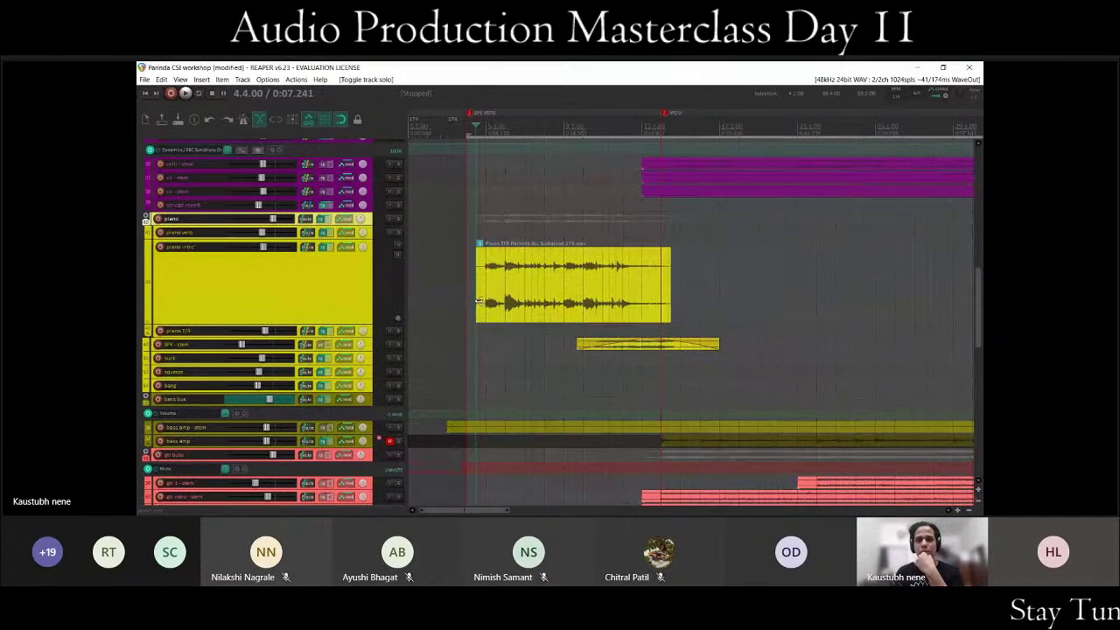
{"action": "scroll", "coordinate": [606, 302], "scroll_direction": "up", "scroll_amount": 3}
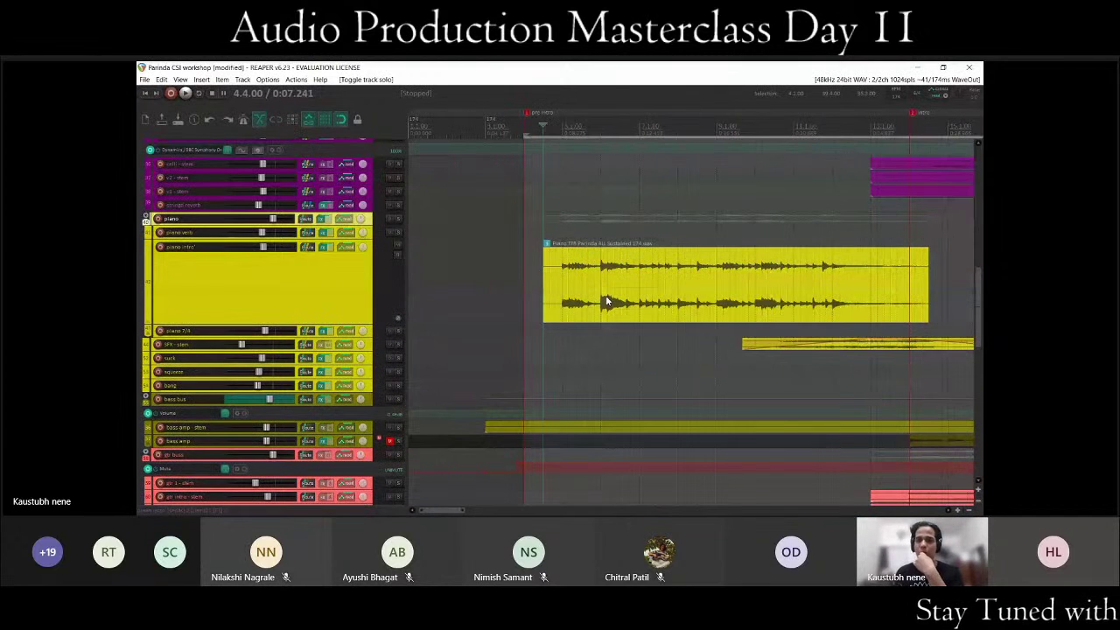
{"action": "scroll", "coordinate": [651, 291], "scroll_direction": "up", "scroll_amount": 2}
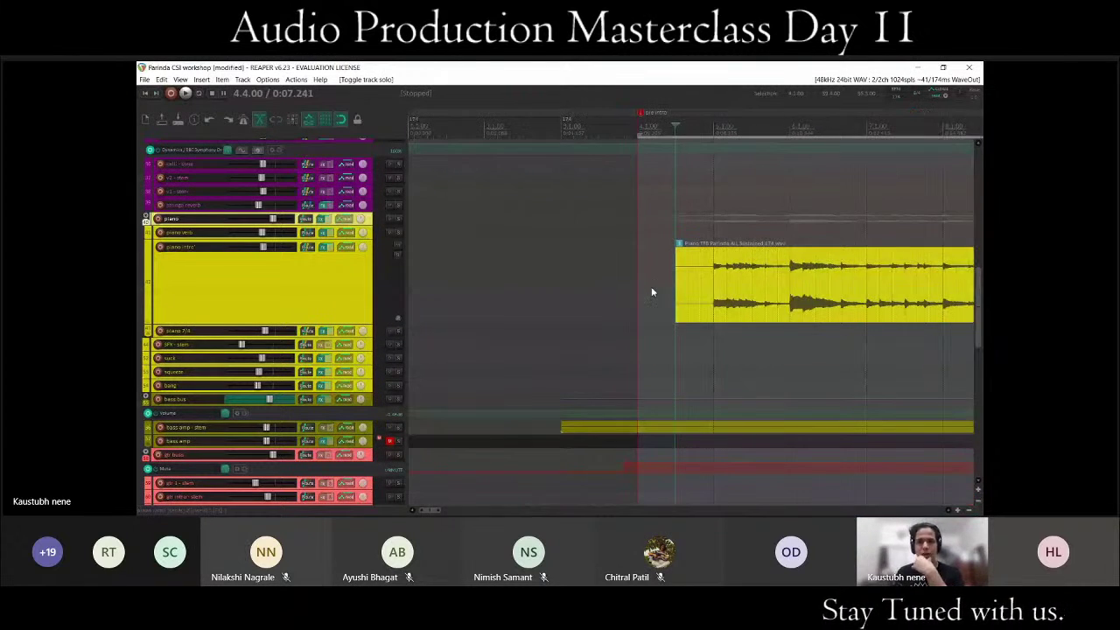
{"action": "scroll", "coordinate": [803, 291], "scroll_direction": "down", "scroll_amount": 2}
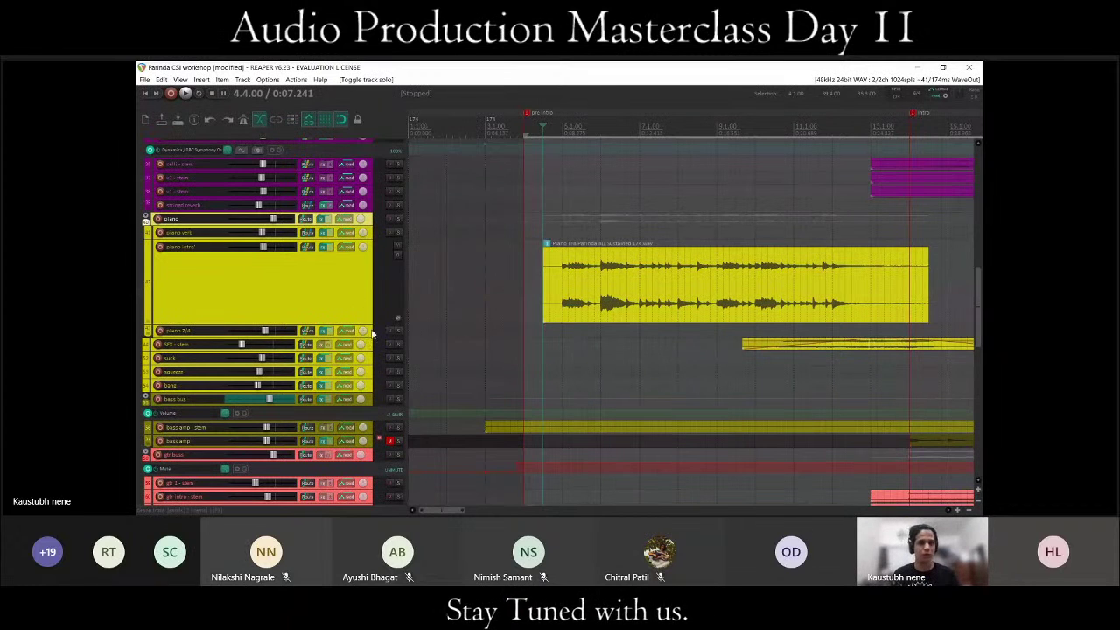
{"action": "mouse_move", "coordinate": [371, 323]}
{"action": "left_mouse_down"}
{"action": "mouse_move", "coordinate": [371, 301]}
{"action": "mouse_move", "coordinate": [371, 317]}
{"action": "left_mouse_up"}
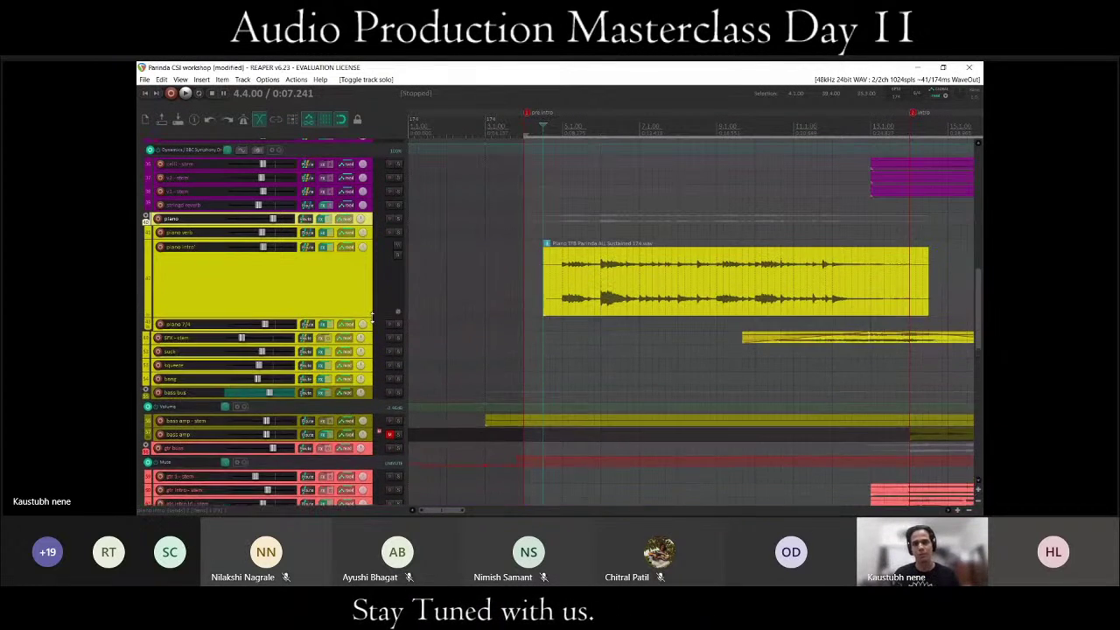
{"action": "scroll", "coordinate": [580, 322], "scroll_direction": "down", "scroll_amount": 2}
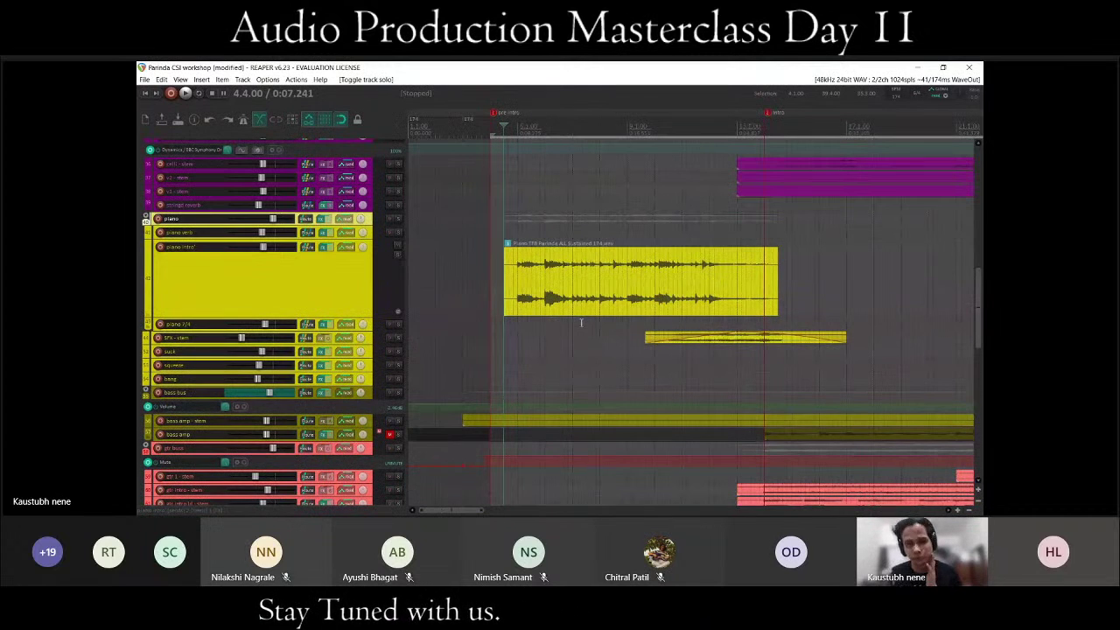
{"action": "mouse_move", "coordinate": [210, 352]}
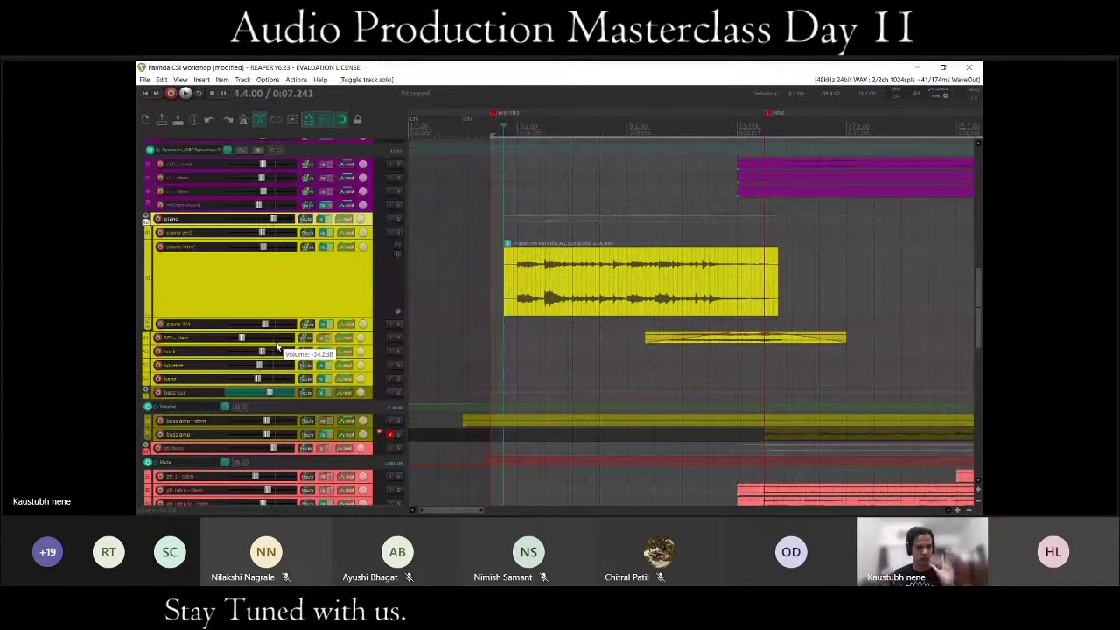
{"action": "scroll", "coordinate": [297, 323], "scroll_direction": "down", "scroll_amount": 2}
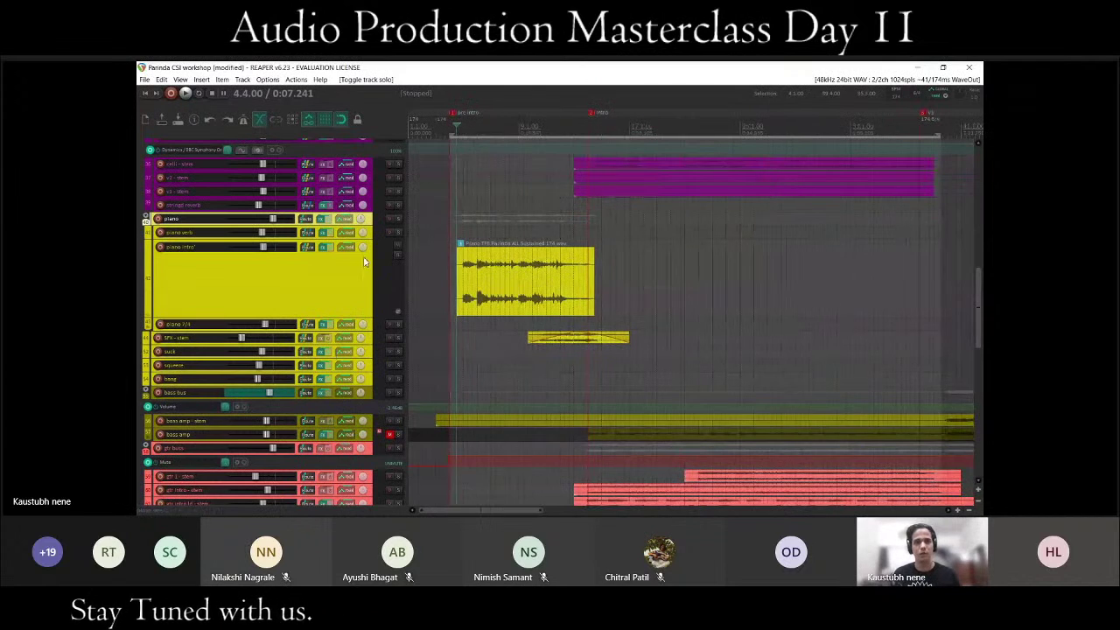
Solo the SFX stem track, play it from 9.5.00 at the start of its clip, unsolo it and stop playback.
{"action": "scroll", "coordinate": [357, 261], "scroll_direction": "up", "scroll_amount": 1}
{"action": "scroll", "coordinate": [357, 260], "scroll_direction": "up", "scroll_amount": 4}
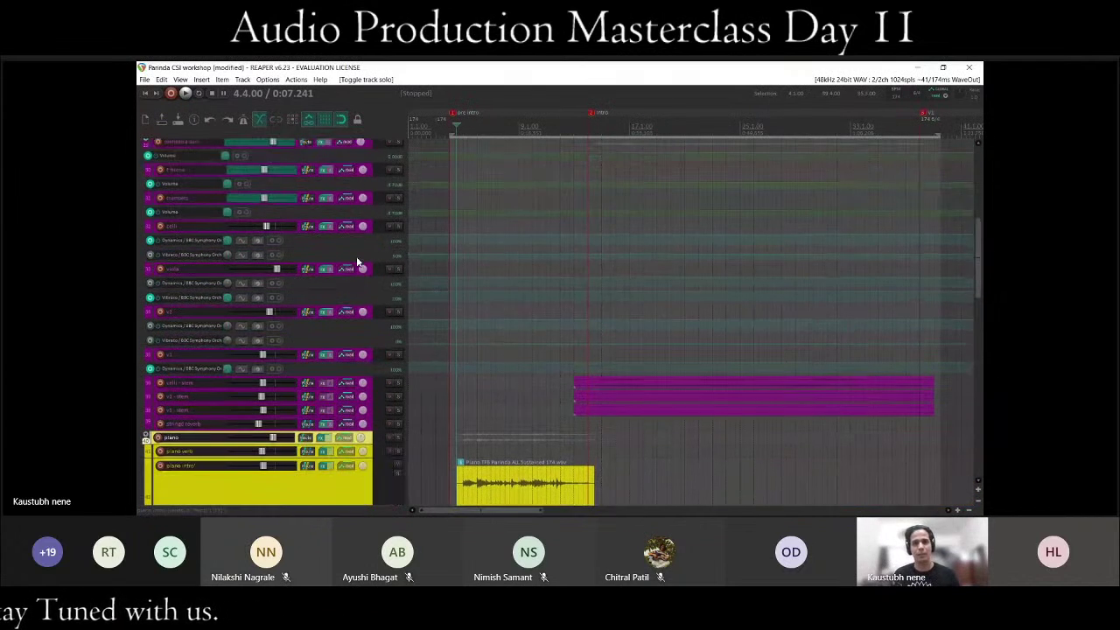
{"action": "scroll", "coordinate": [357, 260], "scroll_direction": "up", "scroll_amount": 2}
{"action": "scroll", "coordinate": [357, 260], "scroll_direction": "down", "scroll_amount": 7}
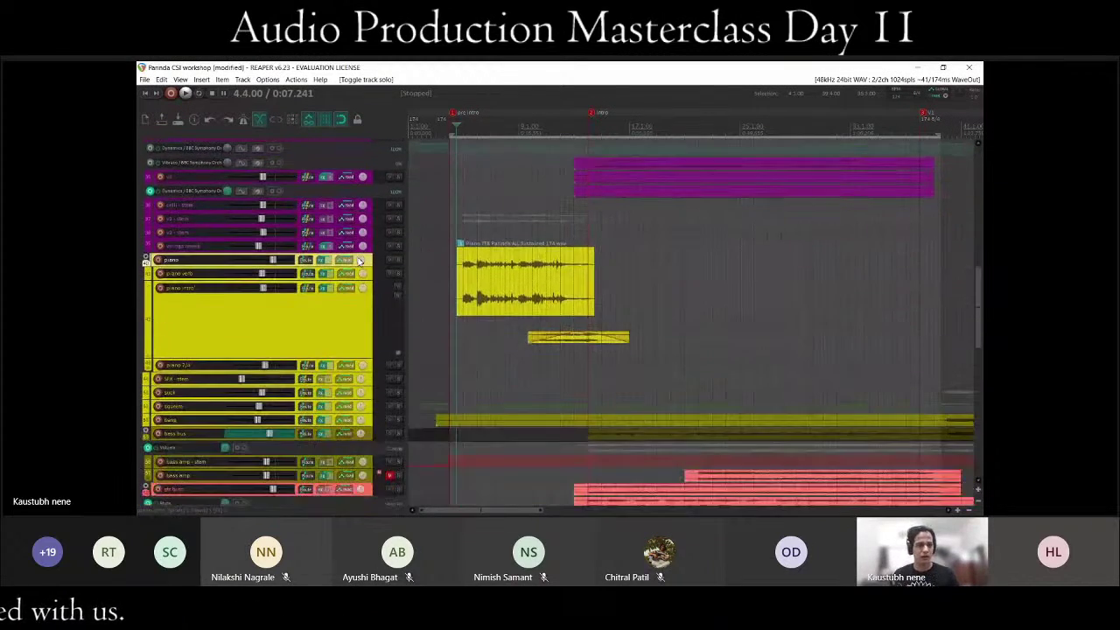
{"action": "scroll", "coordinate": [357, 260], "scroll_direction": "down", "scroll_amount": 2}
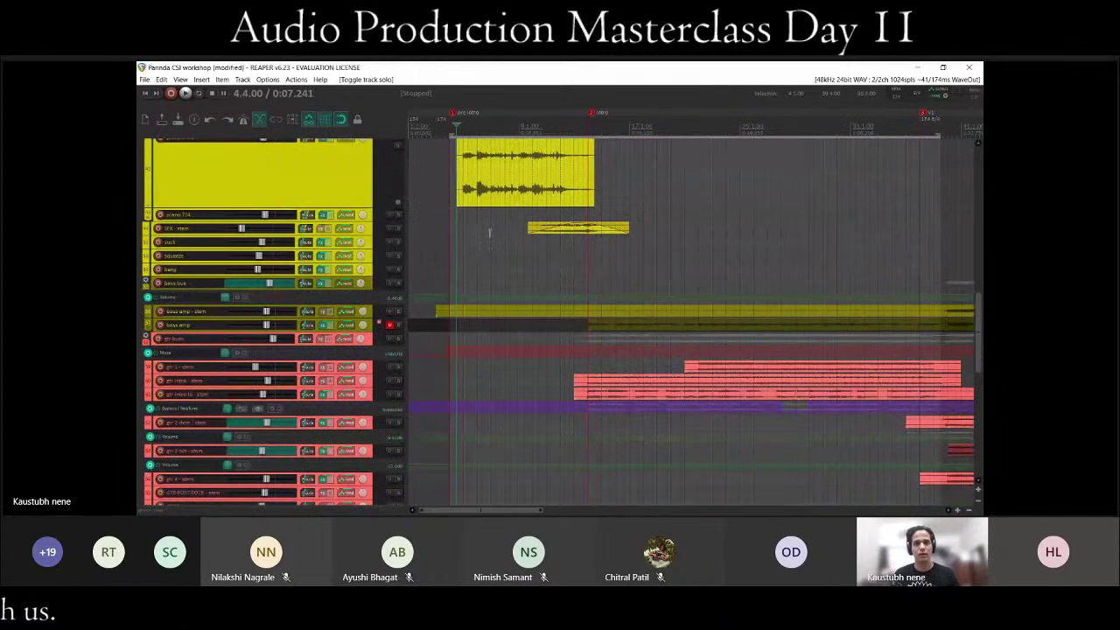
{"action": "left_click", "coordinate": [399, 228]}
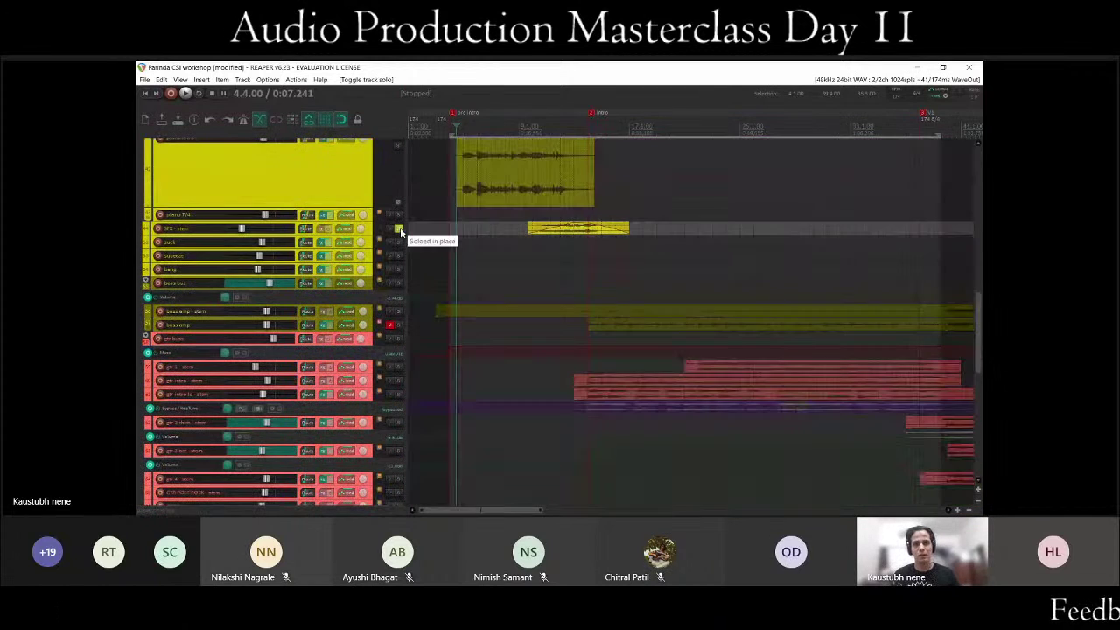
{"action": "left_click", "coordinate": [530, 231]}
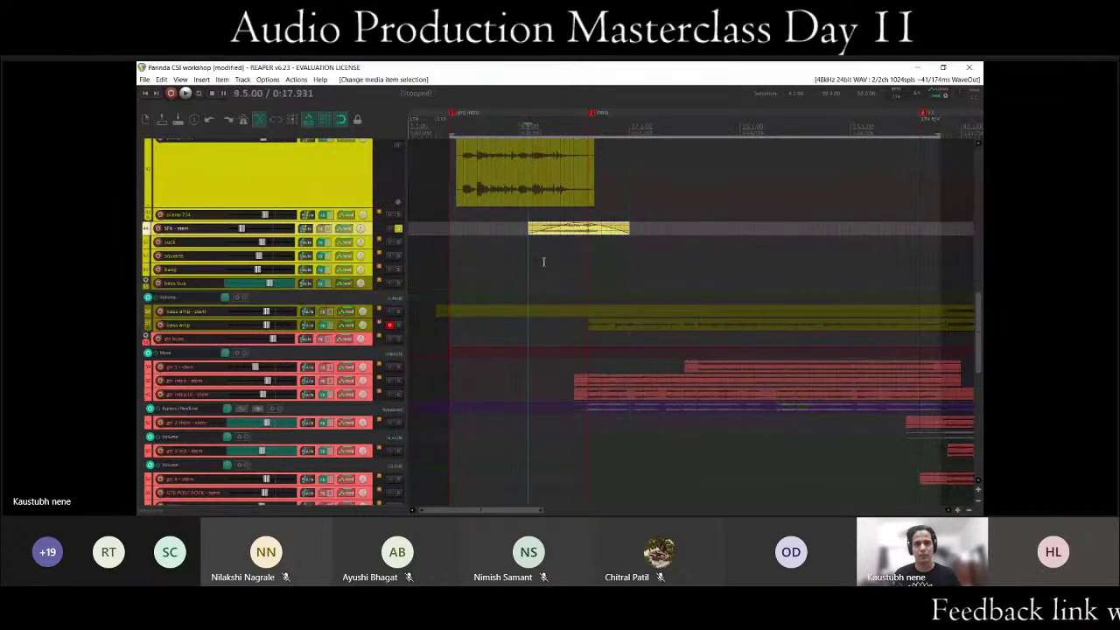
{"action": "scroll", "coordinate": [542, 249], "scroll_direction": "up", "scroll_amount": 3}
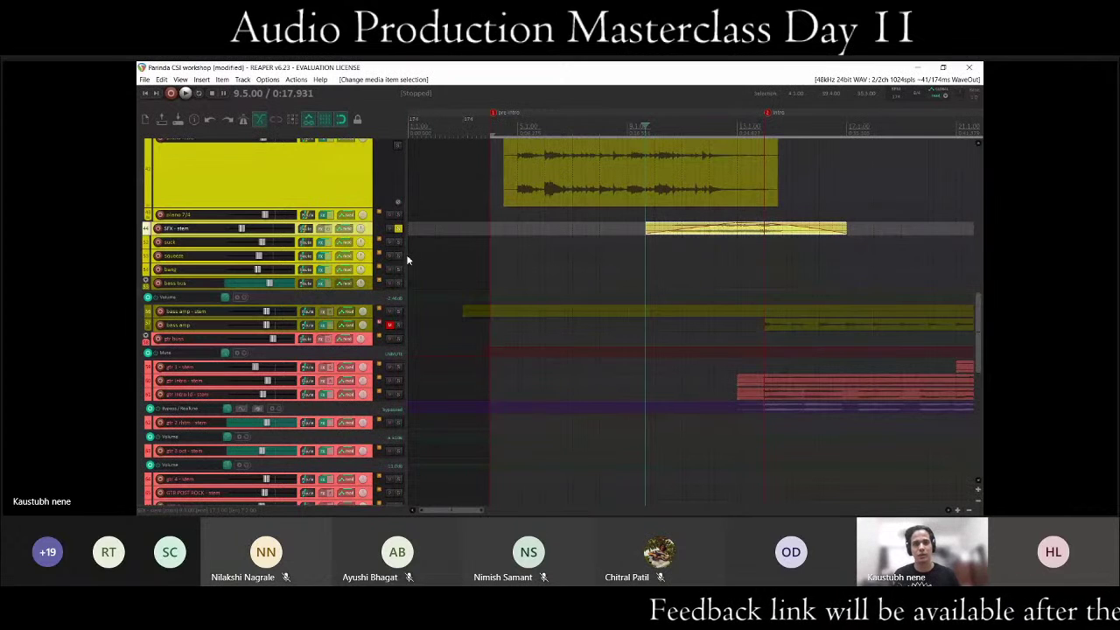
{"action": "key", "text": "space"}
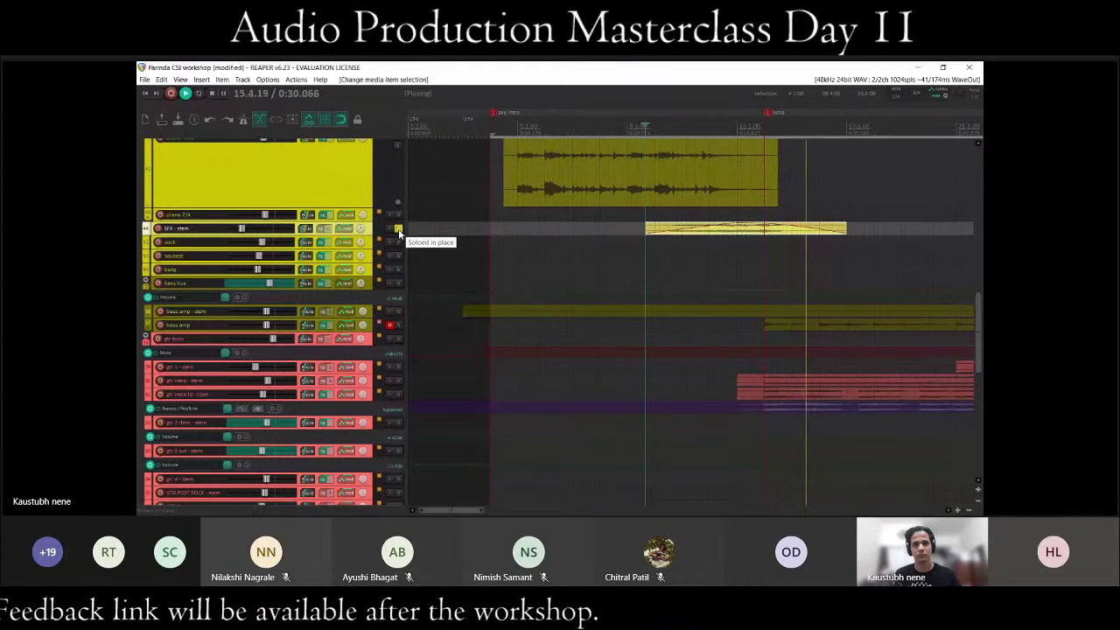
{"action": "left_click", "coordinate": [398, 229]}
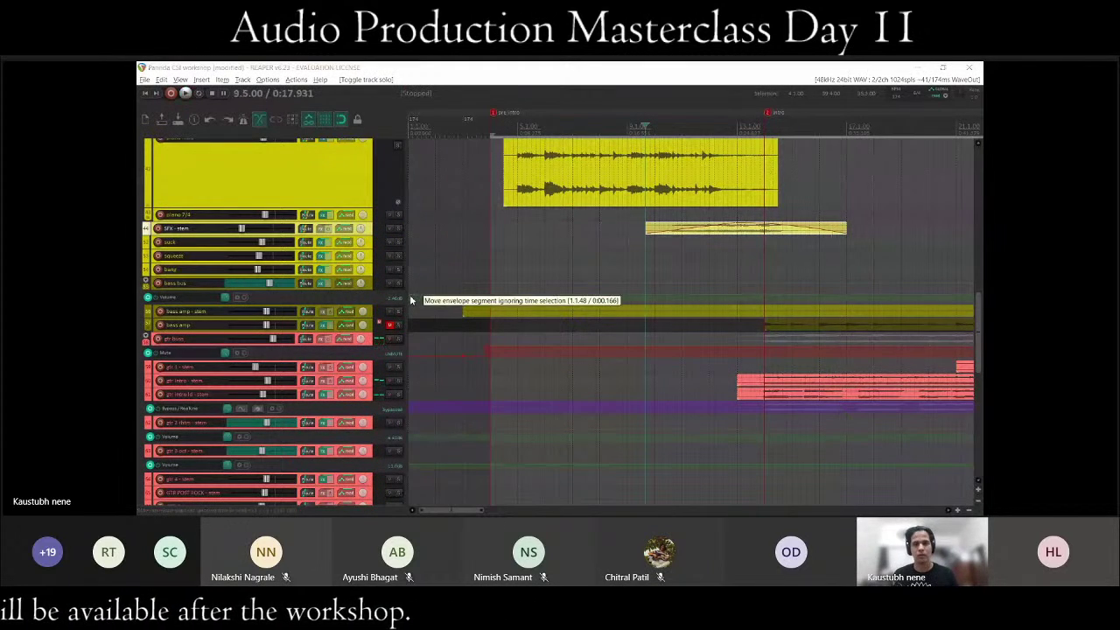
{"action": "key", "text": "space"}
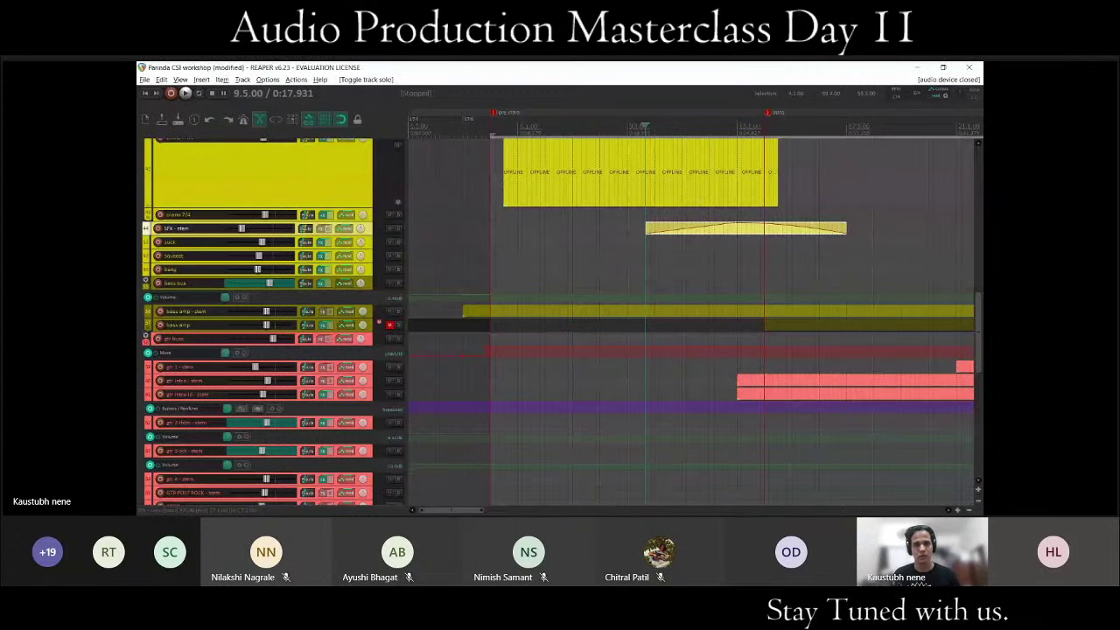
Raise the SFX stem track's volume to -17.5 dB and briefly start and stop playback from 9.5.00.
{"action": "scroll", "coordinate": [261, 272], "scroll_direction": "up", "scroll_amount": 2}
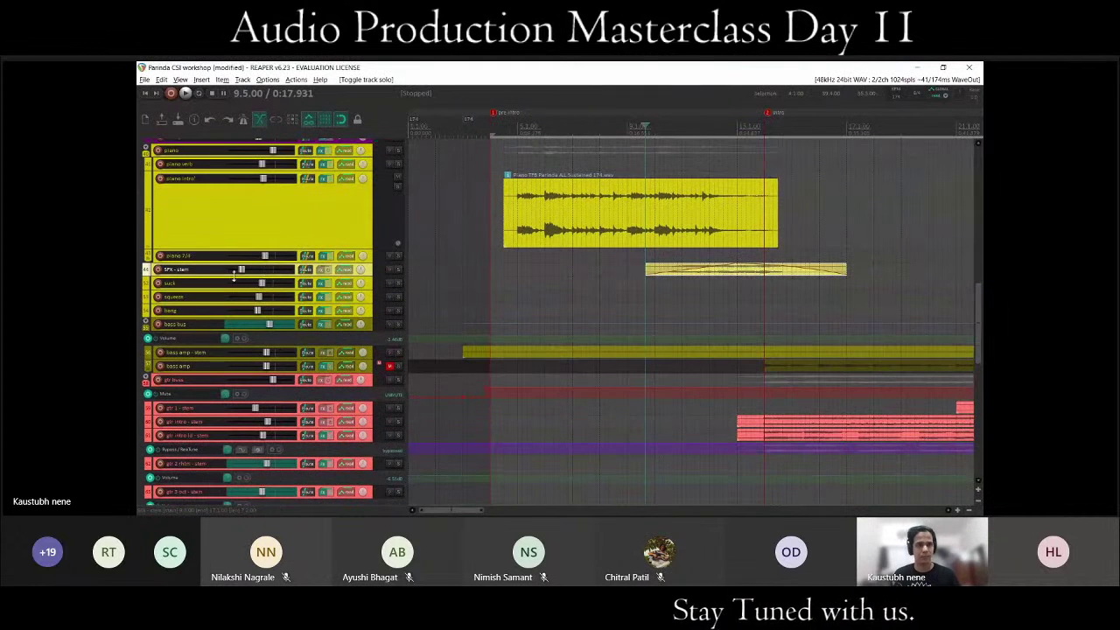
{"action": "left_click_drag", "start_coordinate": [243, 273], "coordinate": [256, 274]}
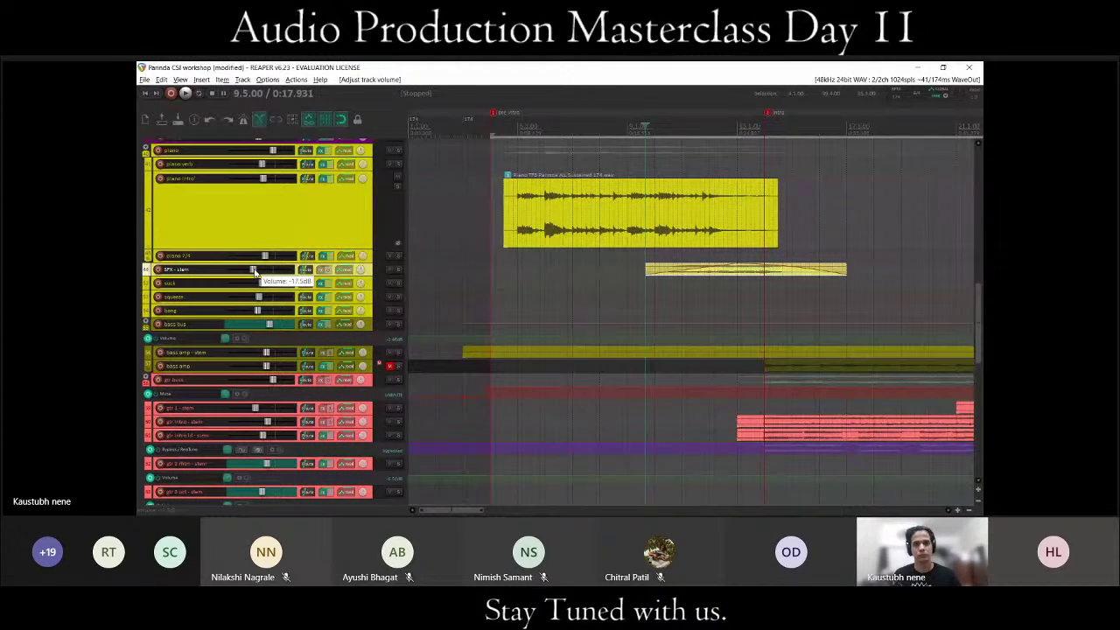
{"action": "key", "text": "space"}
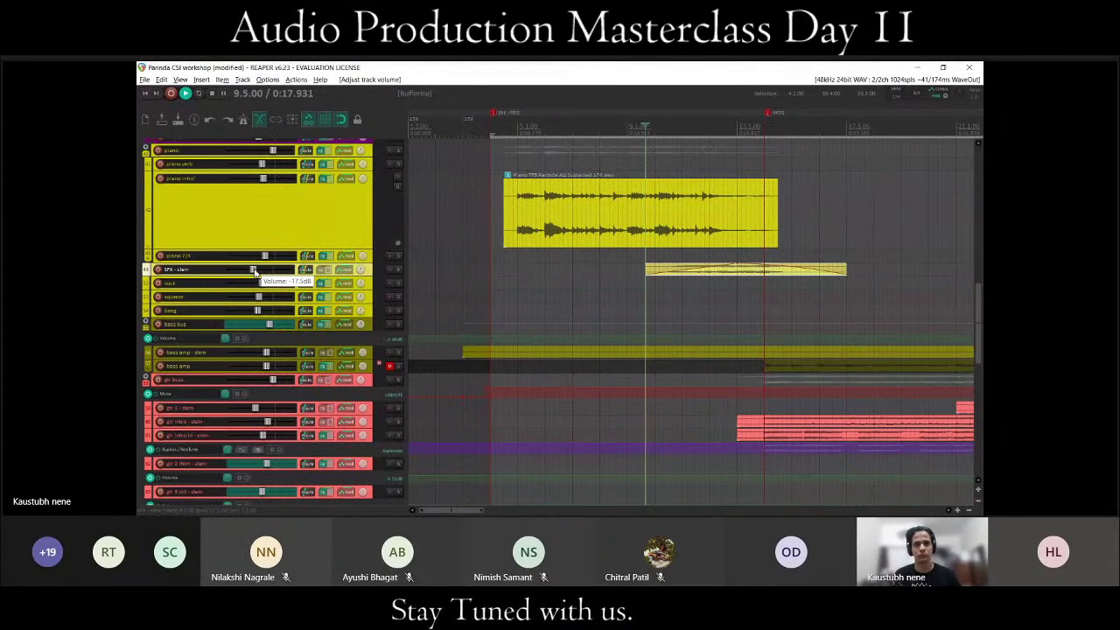
{"action": "key", "text": "space"}
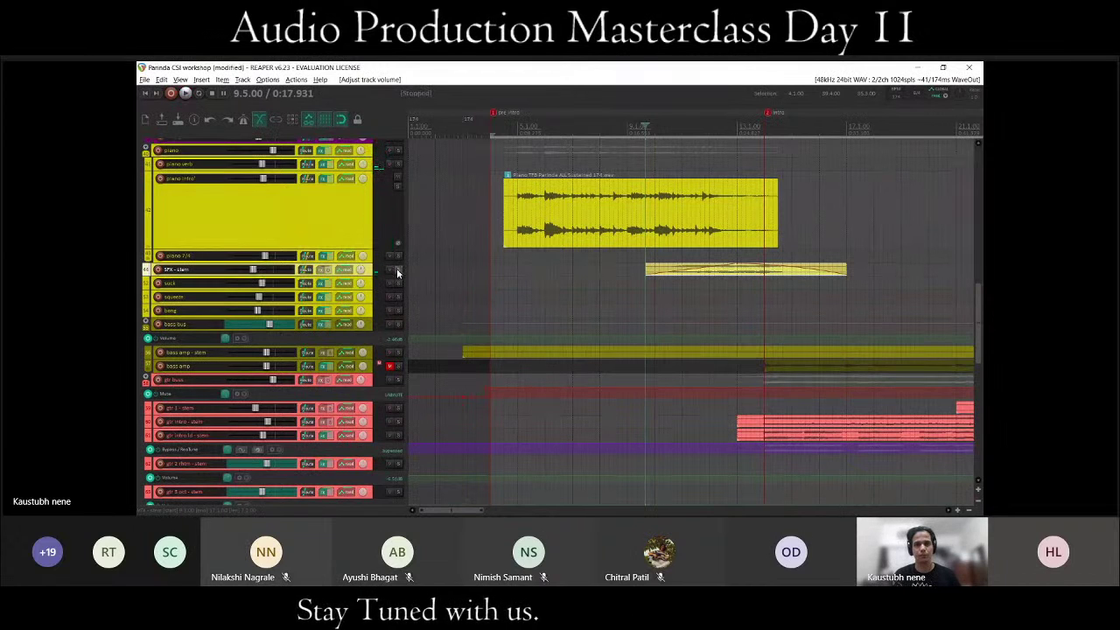
Audition the SFX stem soloed at the raised level, unsolo it and lower its volume to about -24.2 dB.
{"action": "left_click", "coordinate": [396, 271]}
{"action": "key", "text": "space"}
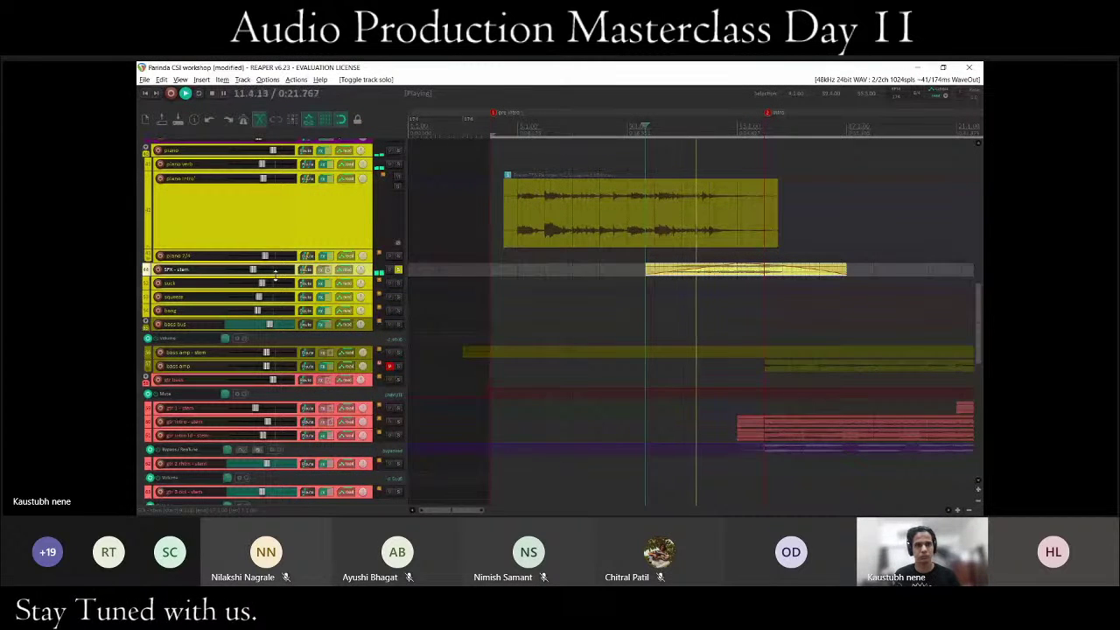
{"action": "mouse_move", "coordinate": [258, 274]}
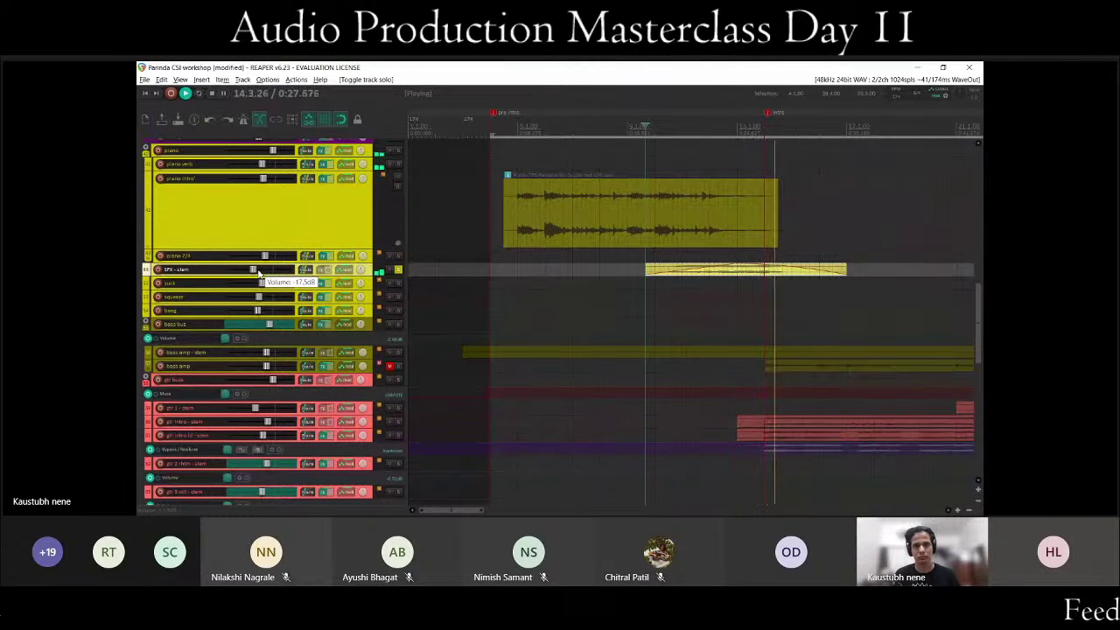
{"action": "key", "text": "space"}
{"action": "left_click", "coordinate": [399, 270]}
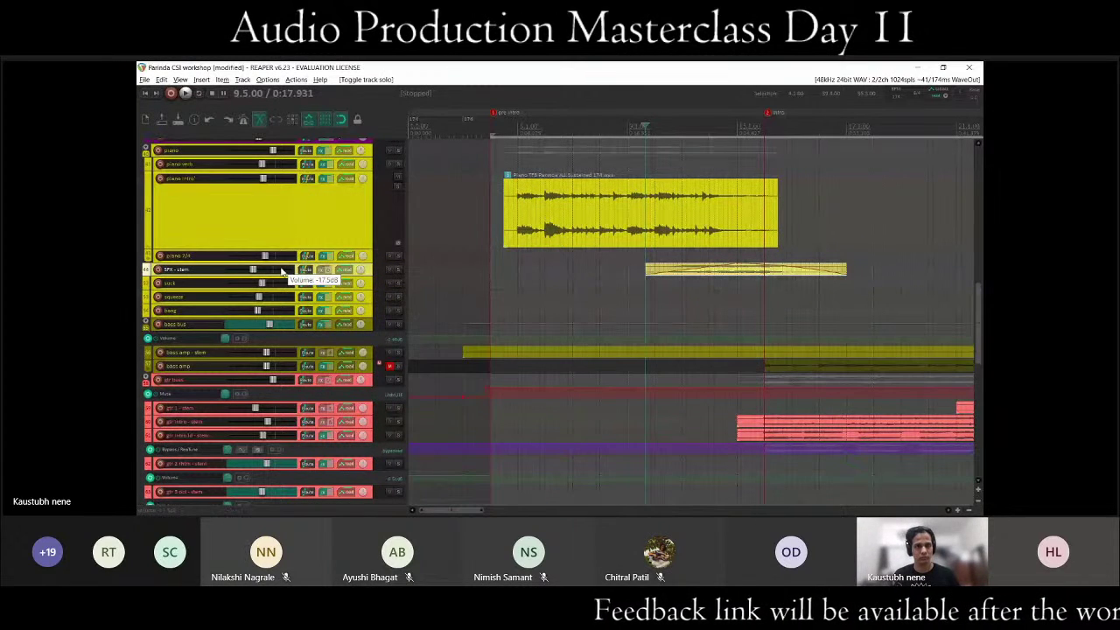
{"action": "left_click_drag", "start_coordinate": [281, 271], "coordinate": [256, 270]}
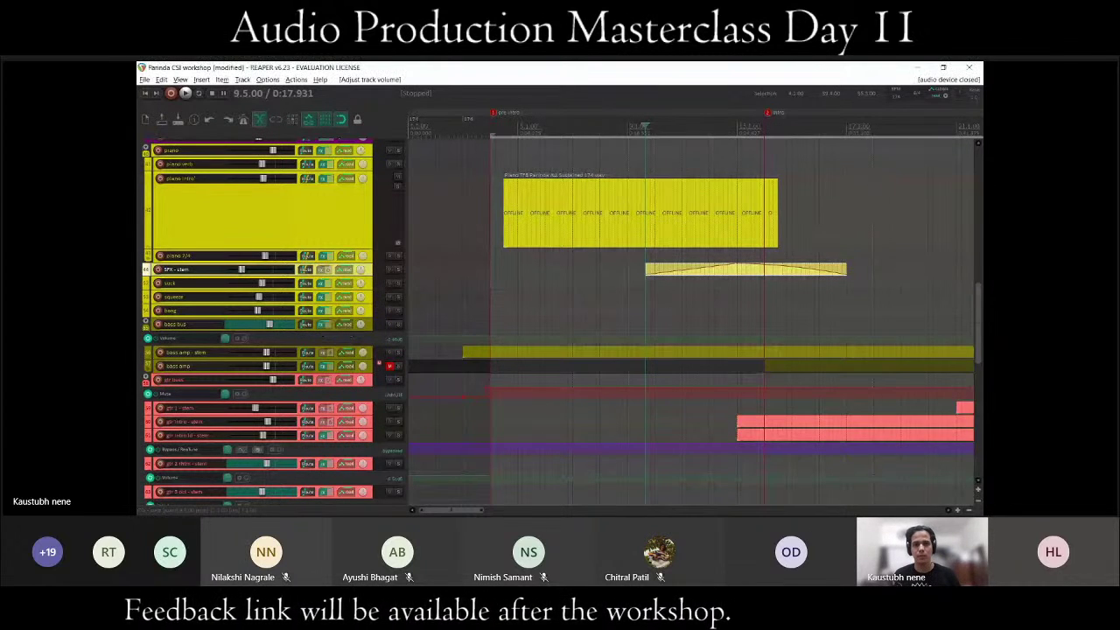
Collapse the piano intro track to its minimum height and play the mix from the intro marker at bar 14.
{"action": "scroll", "coordinate": [675, 348], "scroll_direction": "down", "scroll_amount": 5}
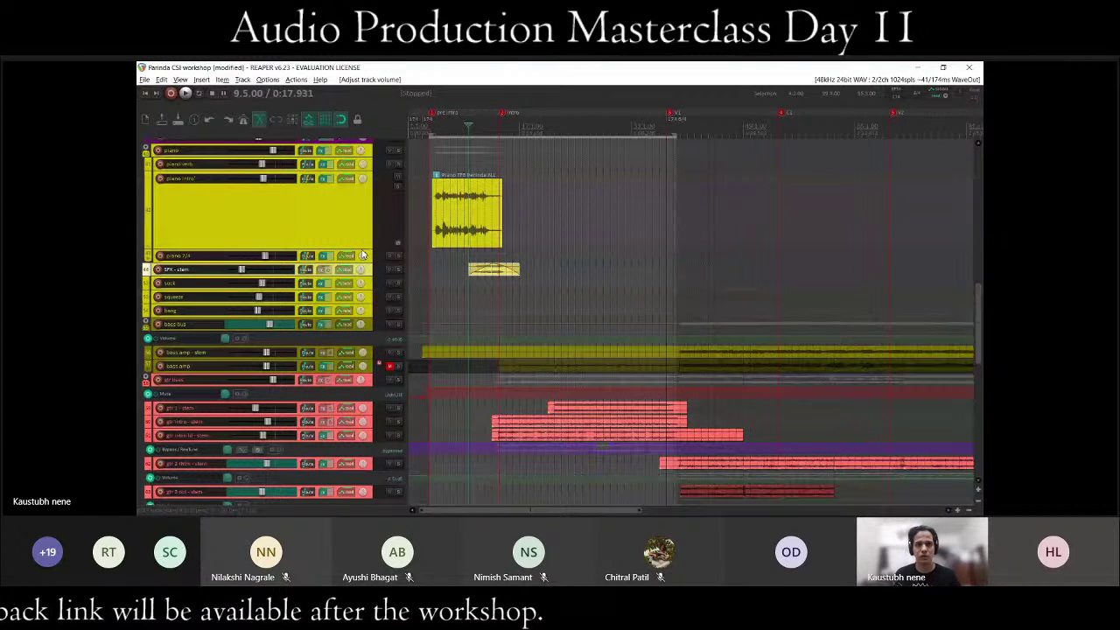
{"action": "left_click_drag", "start_coordinate": [361, 250], "coordinate": [329, 204]}
{"action": "key", "text": "2"}
{"action": "key", "text": "space"}
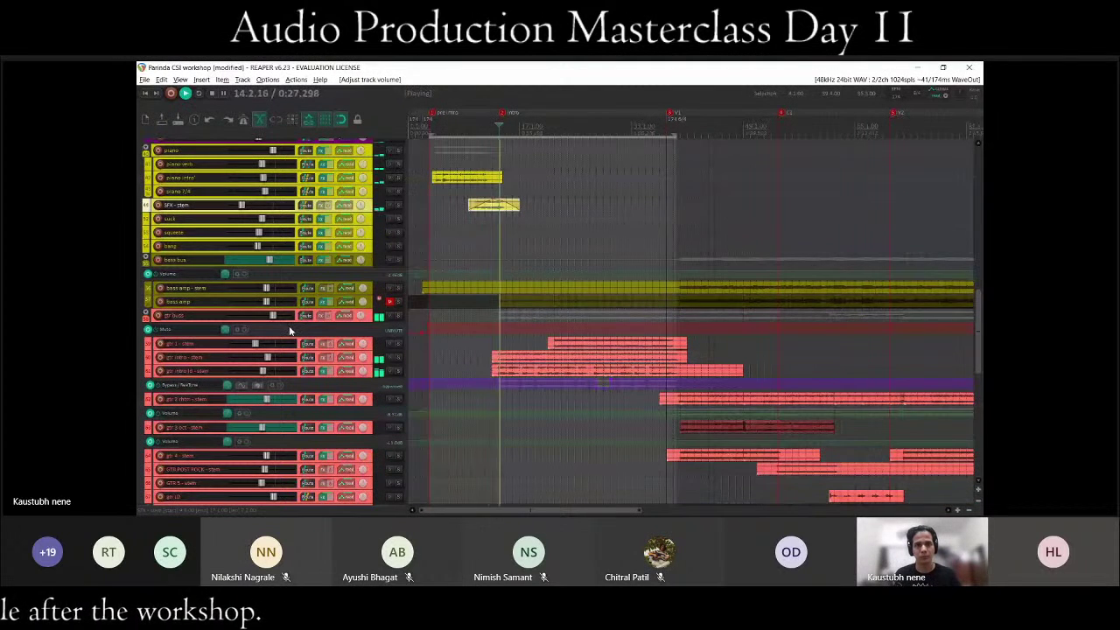
{"action": "scroll", "coordinate": [288, 326], "scroll_direction": "up", "scroll_amount": 3}
{"action": "scroll", "coordinate": [289, 325], "scroll_direction": "up", "scroll_amount": 5}
{"action": "scroll", "coordinate": [289, 328], "scroll_direction": "up", "scroll_amount": 4}
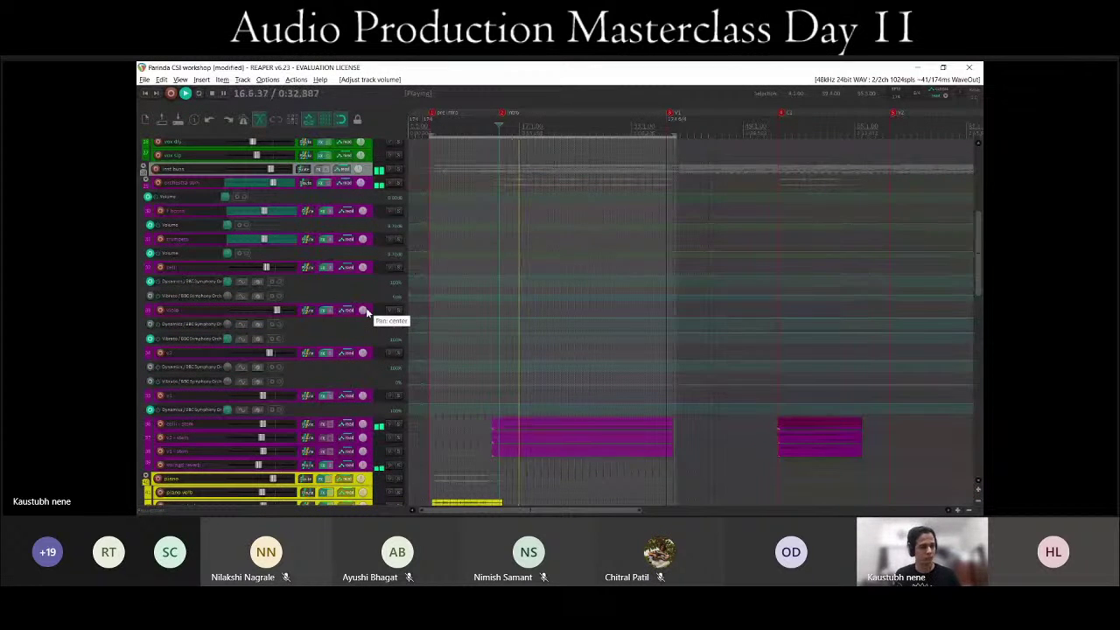
{"action": "scroll", "coordinate": [367, 312], "scroll_direction": "down", "scroll_amount": 6}
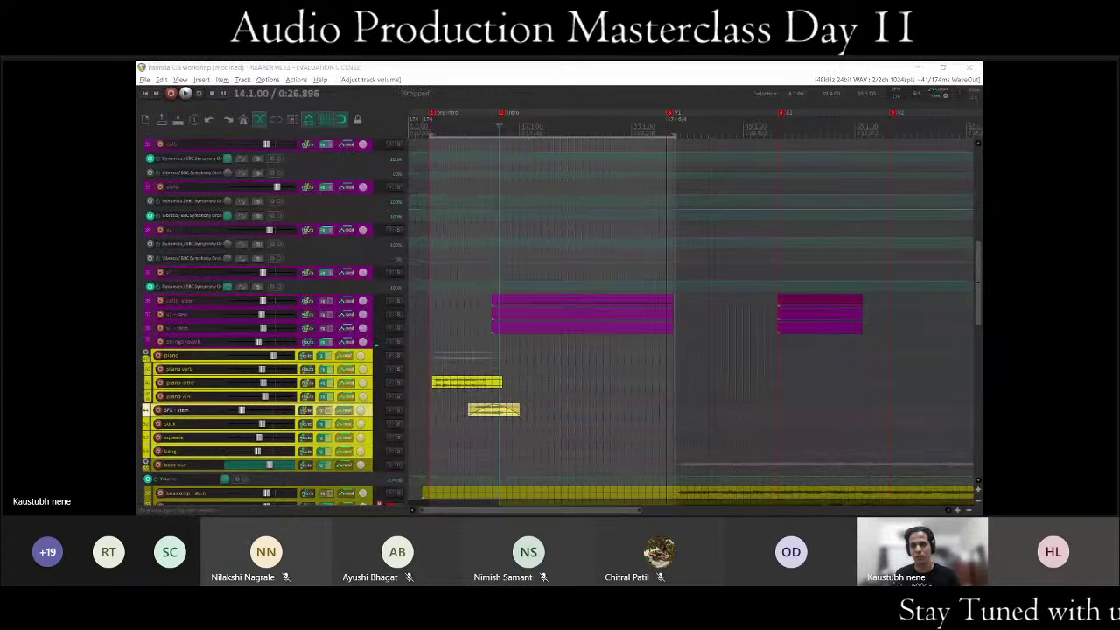
Enlarge the SFX stem track so that its stereo waveform and fade curves can be read in detail.
{"action": "left_click", "coordinate": [416, 405]}
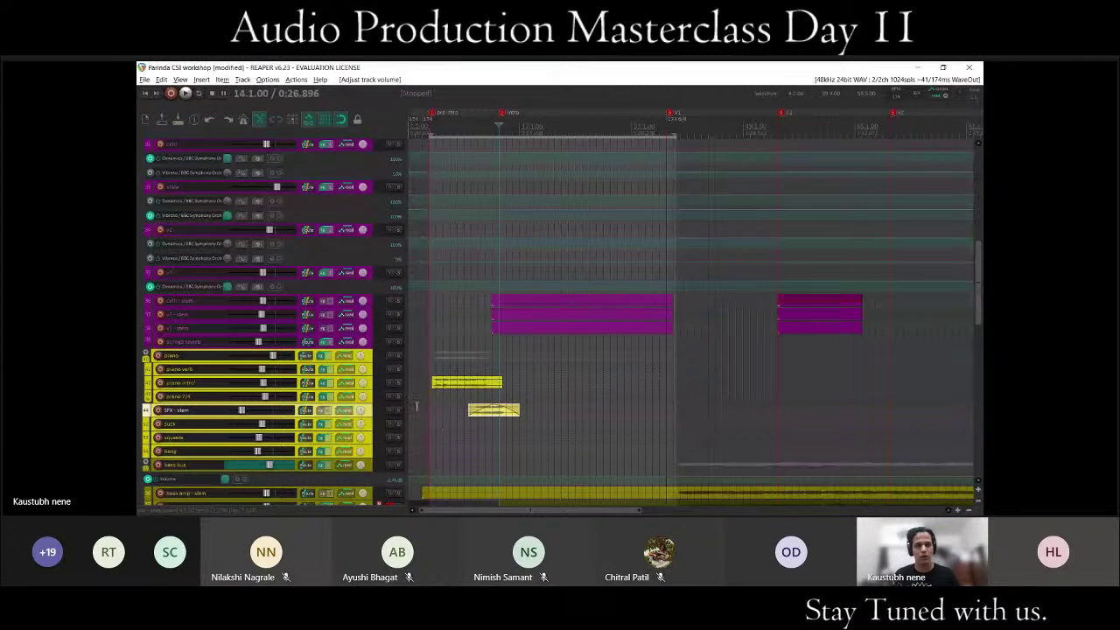
{"action": "left_click_drag", "start_coordinate": [319, 418], "coordinate": [319, 497]}
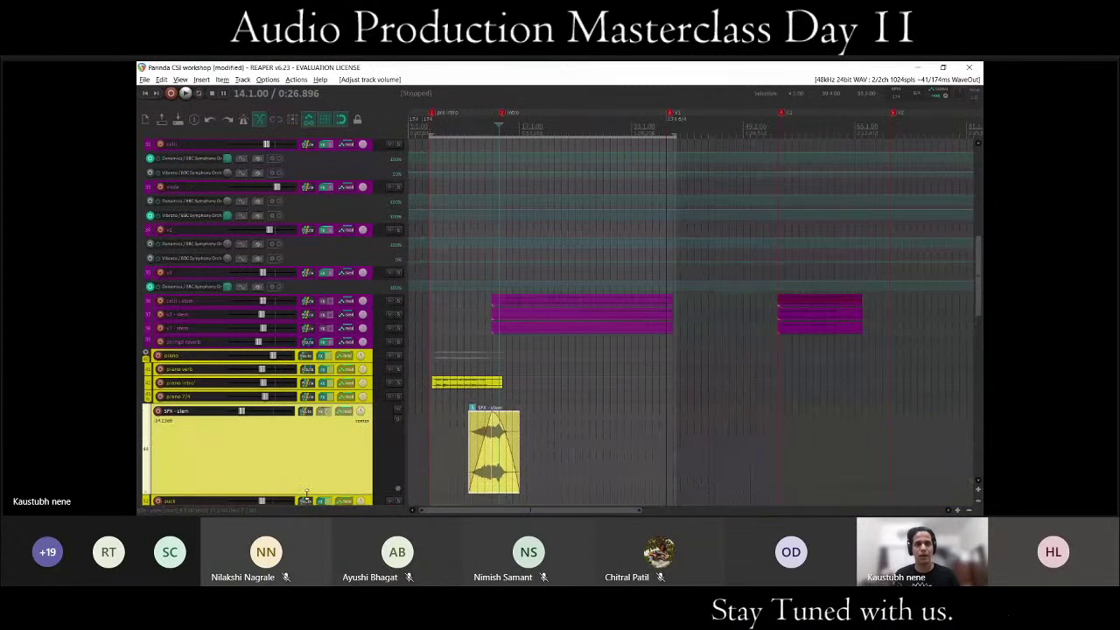
{"action": "scroll", "coordinate": [679, 407], "scroll_direction": "up", "scroll_amount": 4}
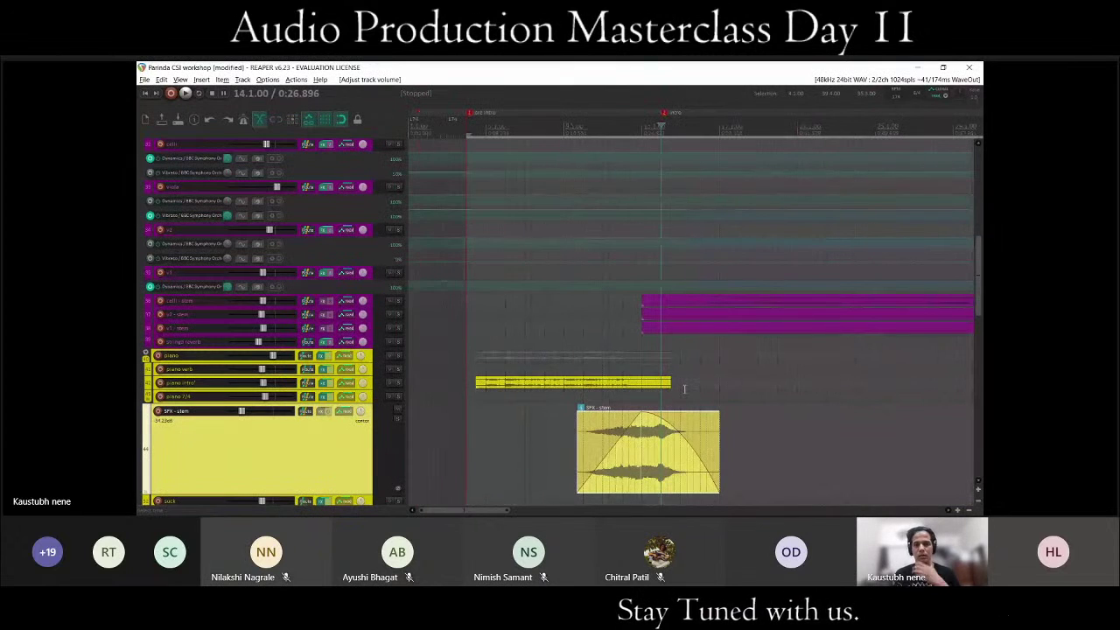
{"action": "scroll", "coordinate": [377, 408], "scroll_direction": "down", "scroll_amount": 3}
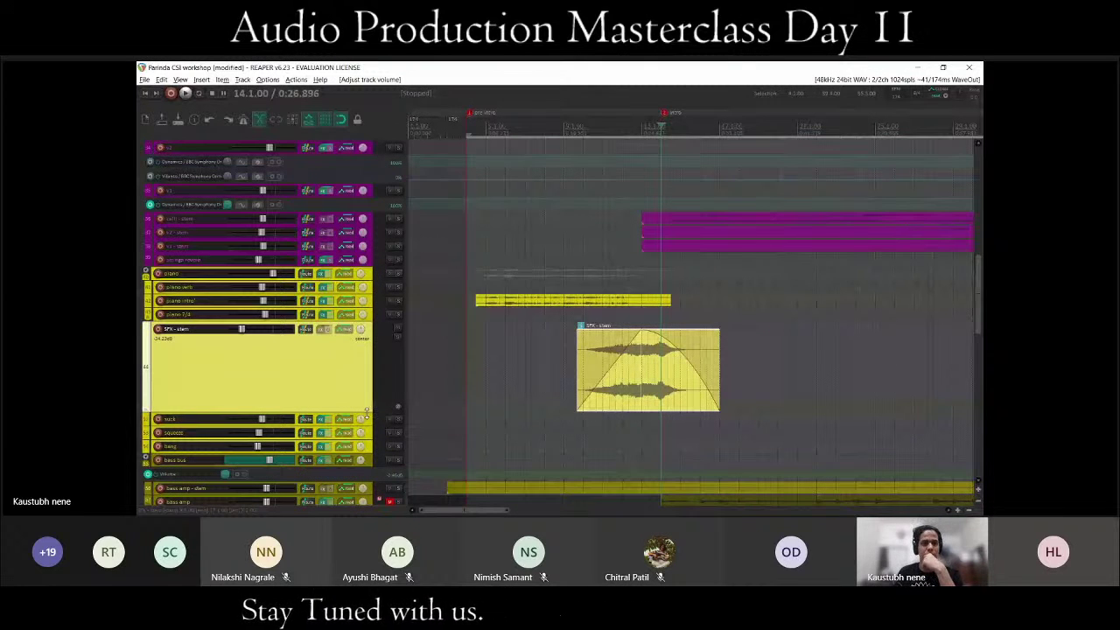
{"action": "left_click_drag", "start_coordinate": [367, 409], "coordinate": [374, 399]}
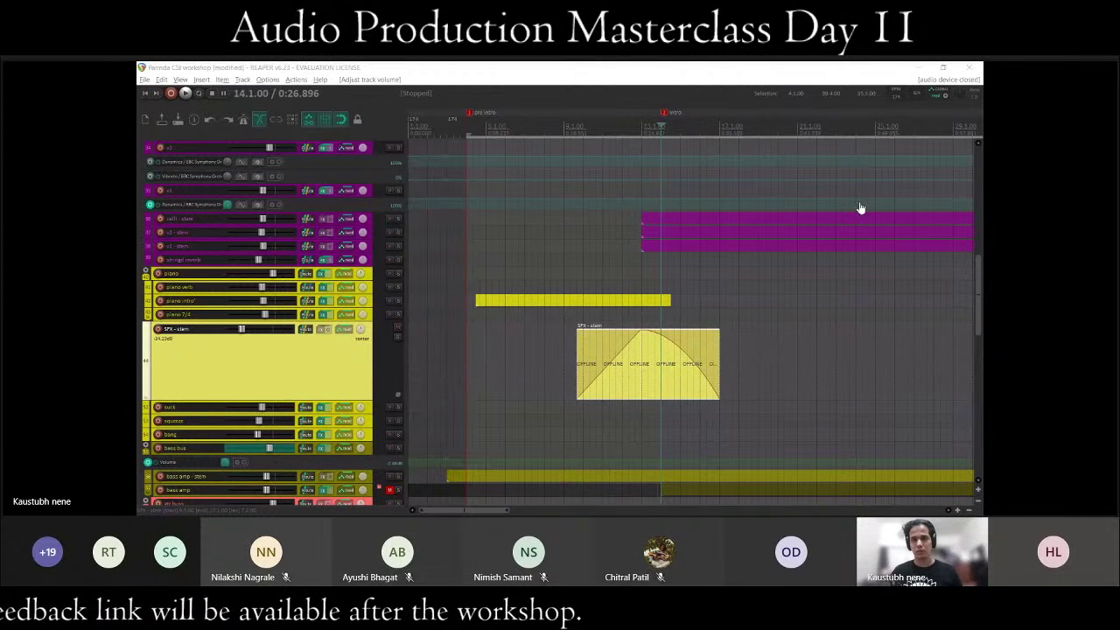
Adjust the fade-in of the SFX stem clip around the point where the string stems enter.
{"action": "left_click", "coordinate": [720, 495]}
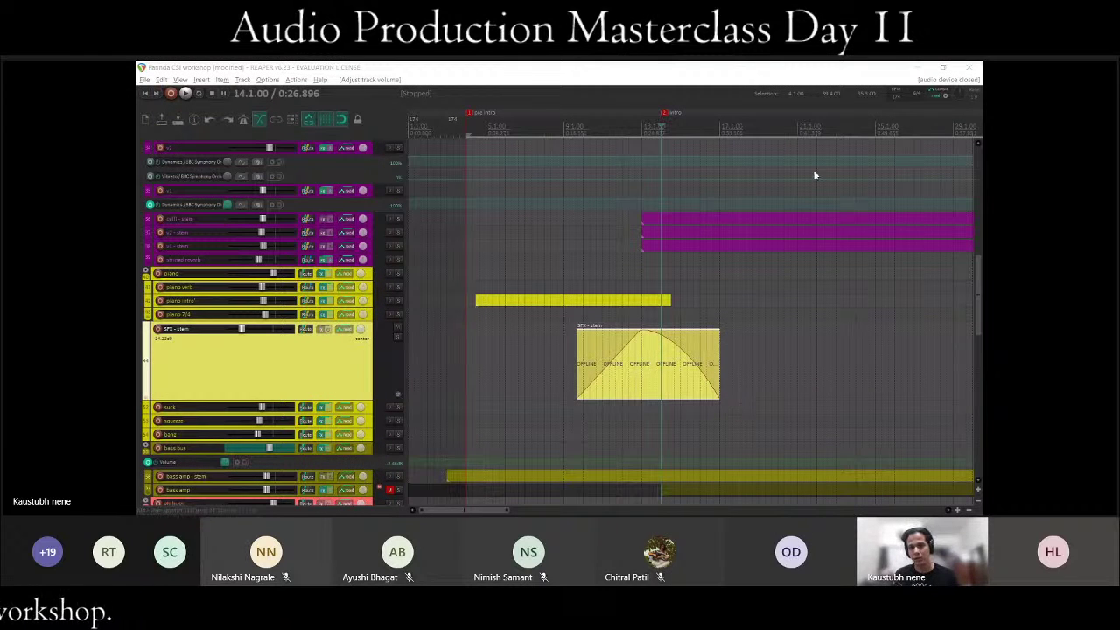
{"action": "left_click", "coordinate": [728, 355]}
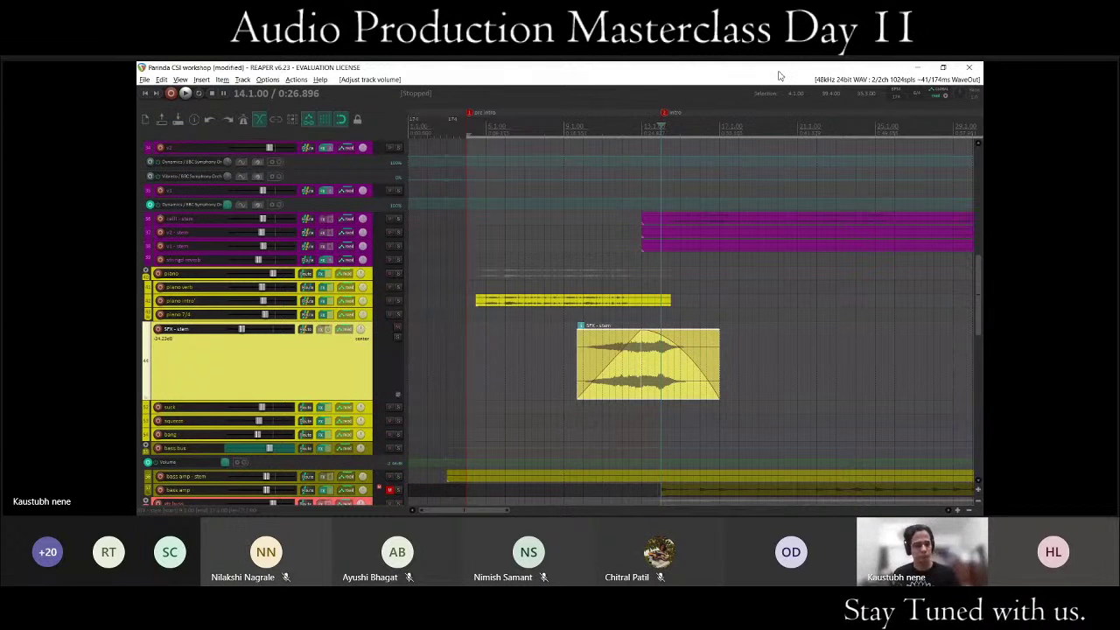
{"action": "scroll", "coordinate": [644, 271], "scroll_direction": "up", "scroll_amount": 5}
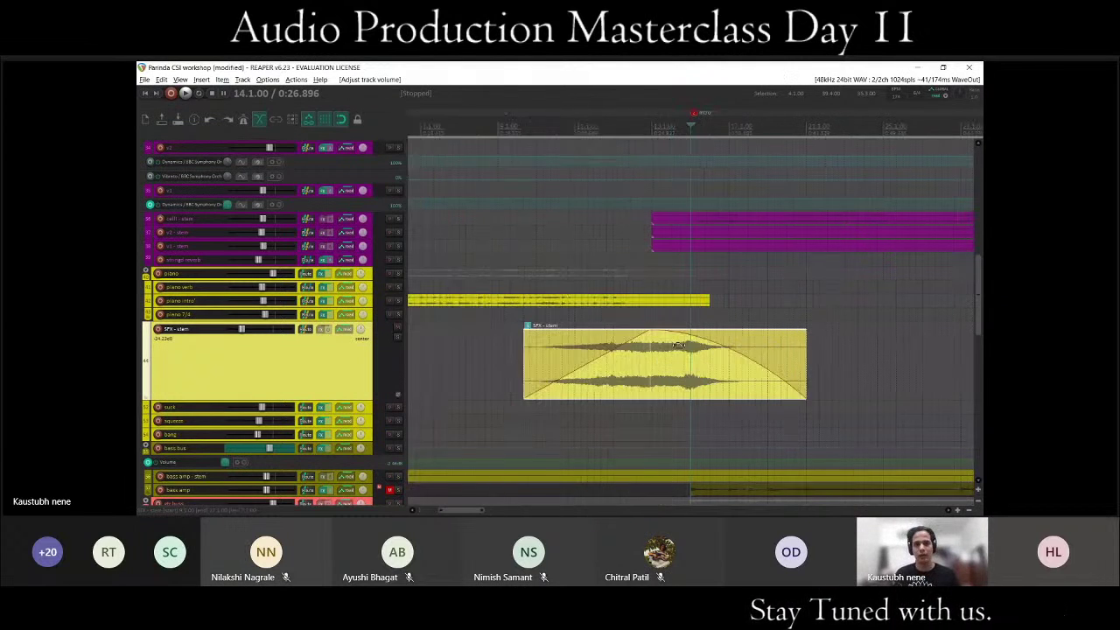
{"action": "mouse_move", "coordinate": [632, 348]}
{"action": "left_mouse_down"}
{"action": "mouse_move", "coordinate": [427, 372]}
{"action": "mouse_move", "coordinate": [634, 362]}
{"action": "left_mouse_up"}
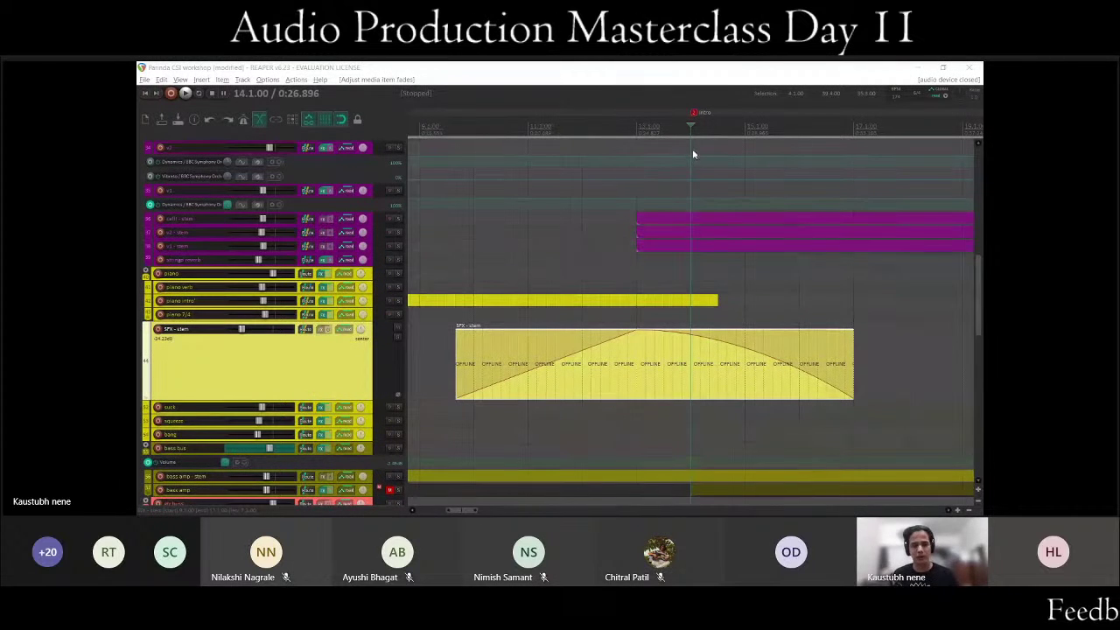
{"action": "left_click", "coordinate": [666, 172]}
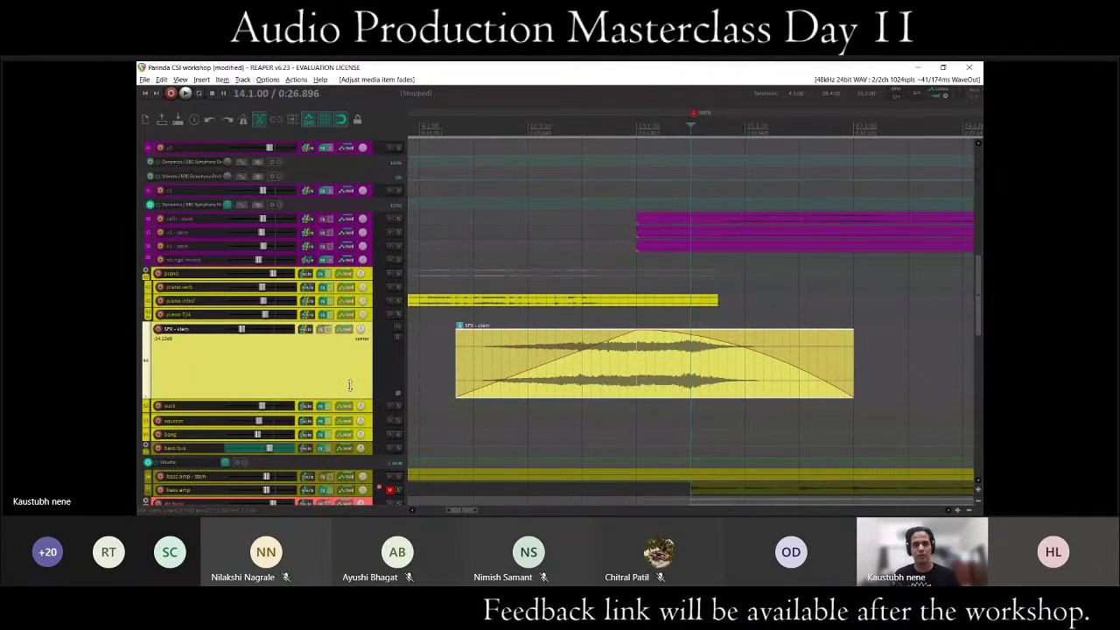
Collapse and re-enlarge the SFX stem track to compare its clip and fades with the piano intro and string stems.
{"action": "left_click_drag", "start_coordinate": [333, 401], "coordinate": [362, 327]}
{"action": "scroll", "coordinate": [367, 332], "scroll_direction": "down", "scroll_amount": 4}
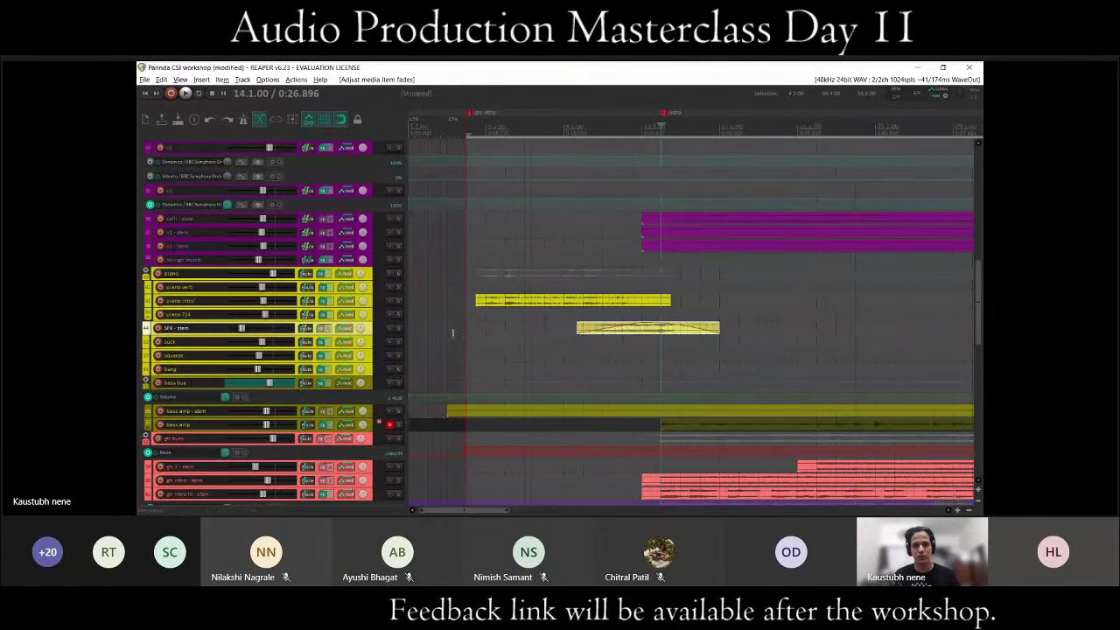
{"action": "left_click_drag", "start_coordinate": [377, 335], "coordinate": [376, 409]}
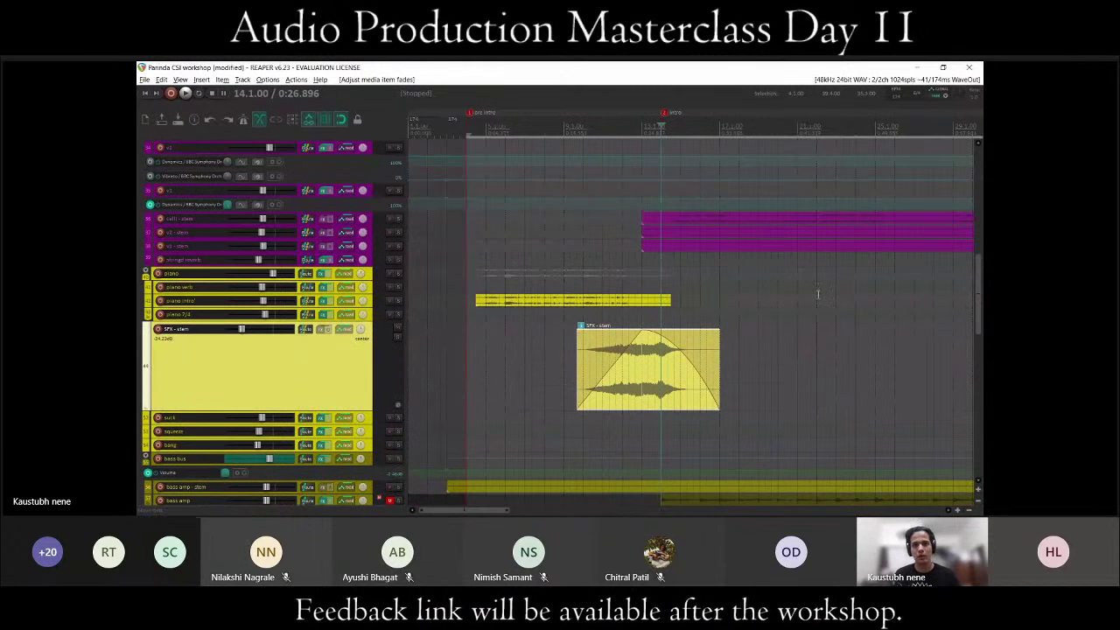
{"action": "scroll", "coordinate": [706, 328], "scroll_direction": "up", "scroll_amount": 2}
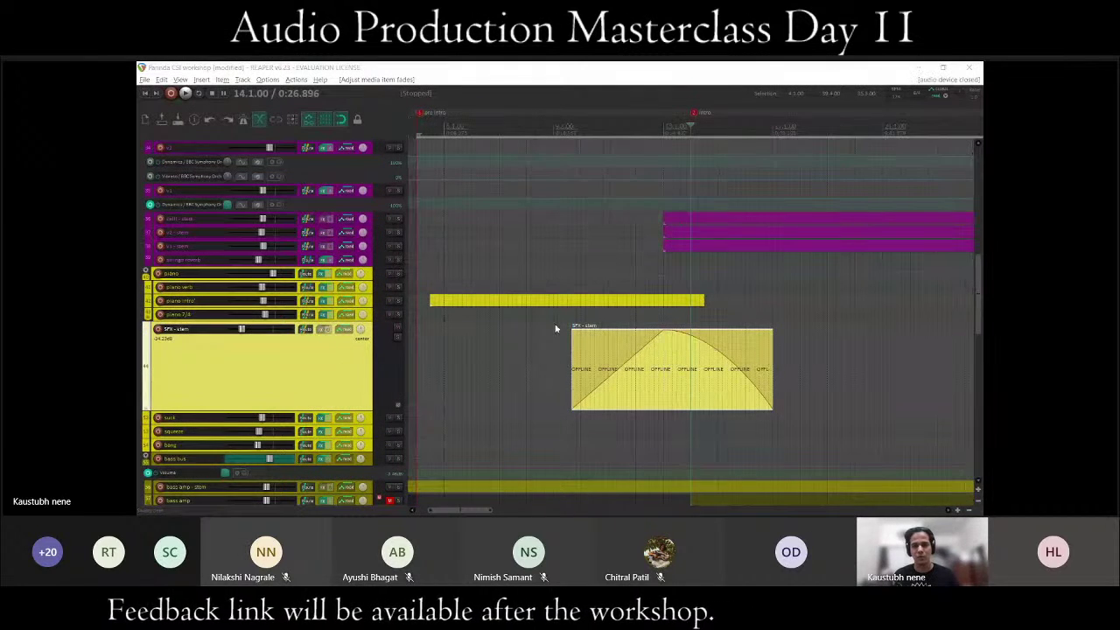
{"action": "left_click", "coordinate": [627, 320]}
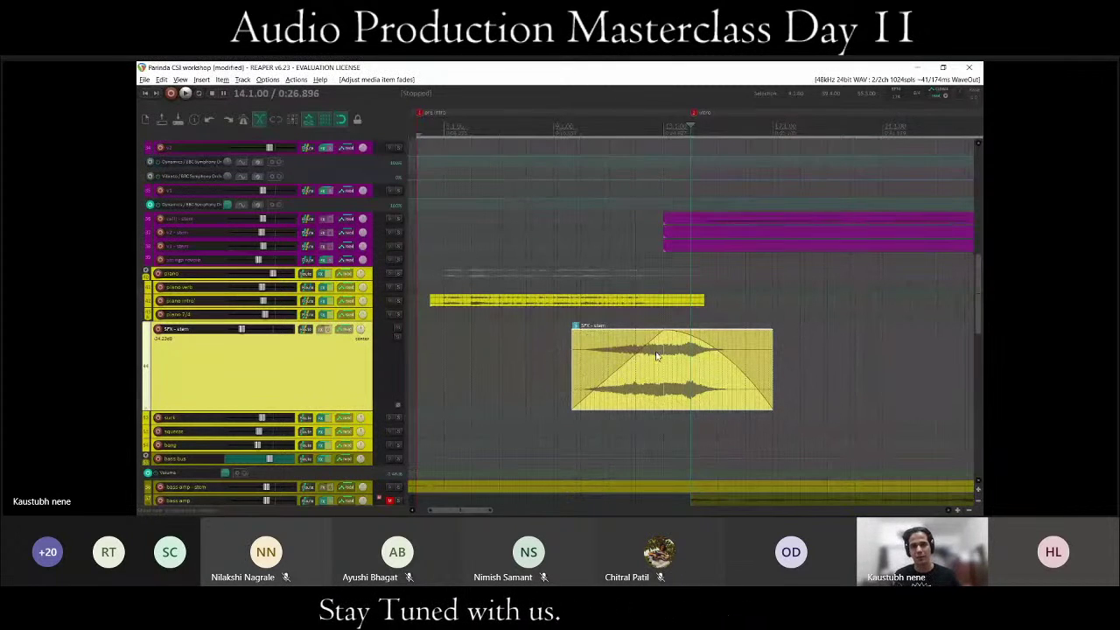
Remove the SFX stem clip's fade-in and recreate it so that it ends just after the string stems enter.
{"action": "scroll", "coordinate": [651, 363], "scroll_direction": "up", "scroll_amount": 3}
{"action": "scroll", "coordinate": [630, 376], "scroll_direction": "up", "scroll_amount": 1}
{"action": "scroll", "coordinate": [621, 381], "scroll_direction": "down", "scroll_amount": 1}
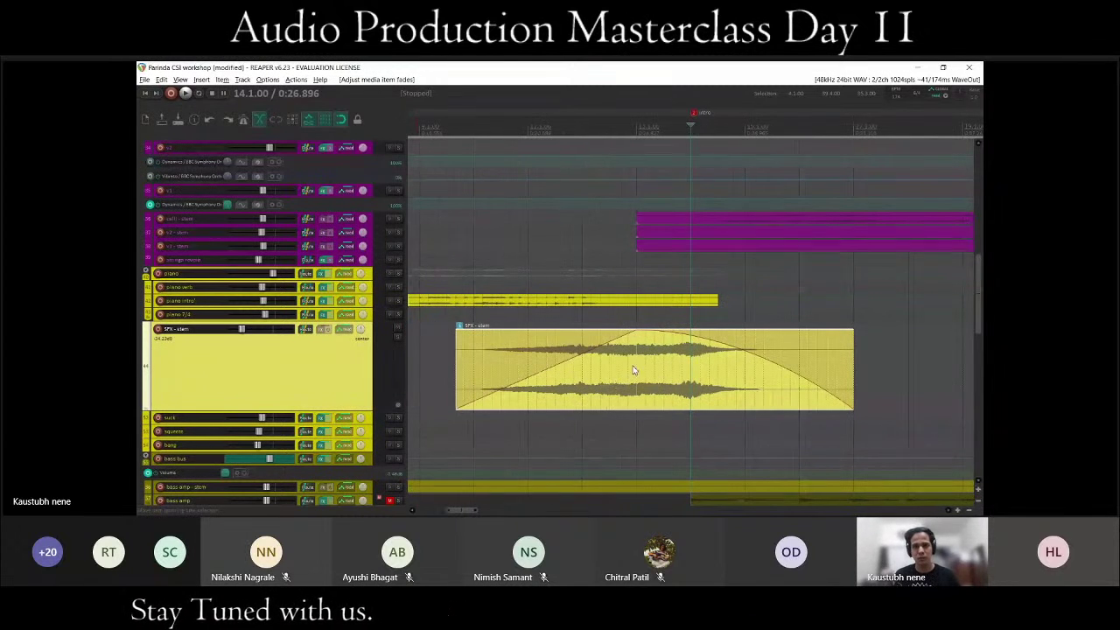
{"action": "left_click_drag", "start_coordinate": [634, 348], "coordinate": [381, 367]}
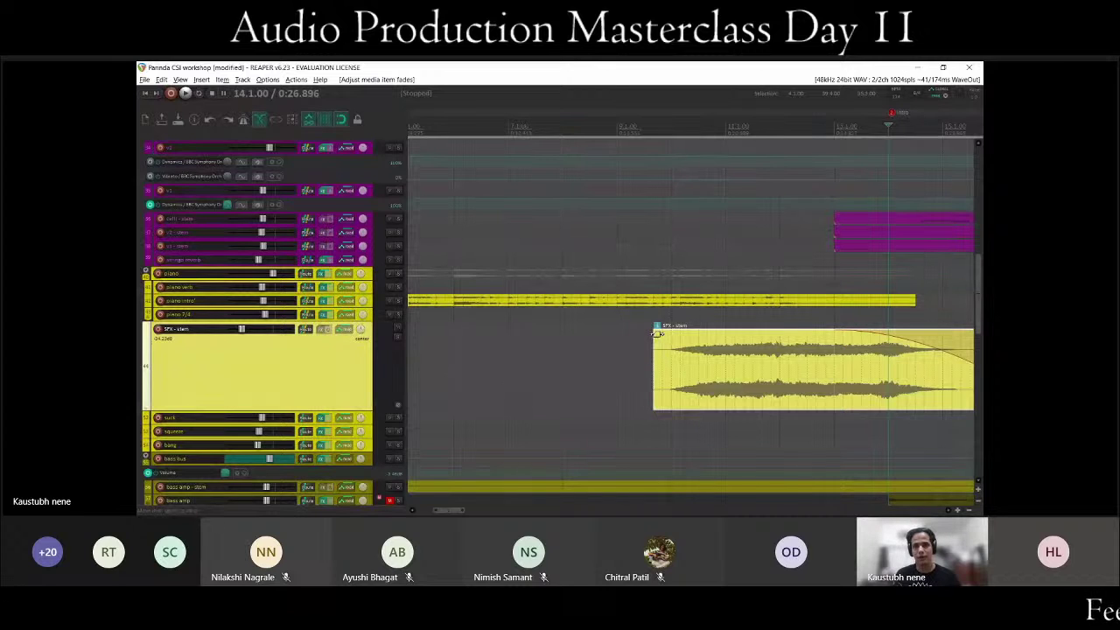
{"action": "left_click_drag", "start_coordinate": [658, 334], "coordinate": [658, 334]}
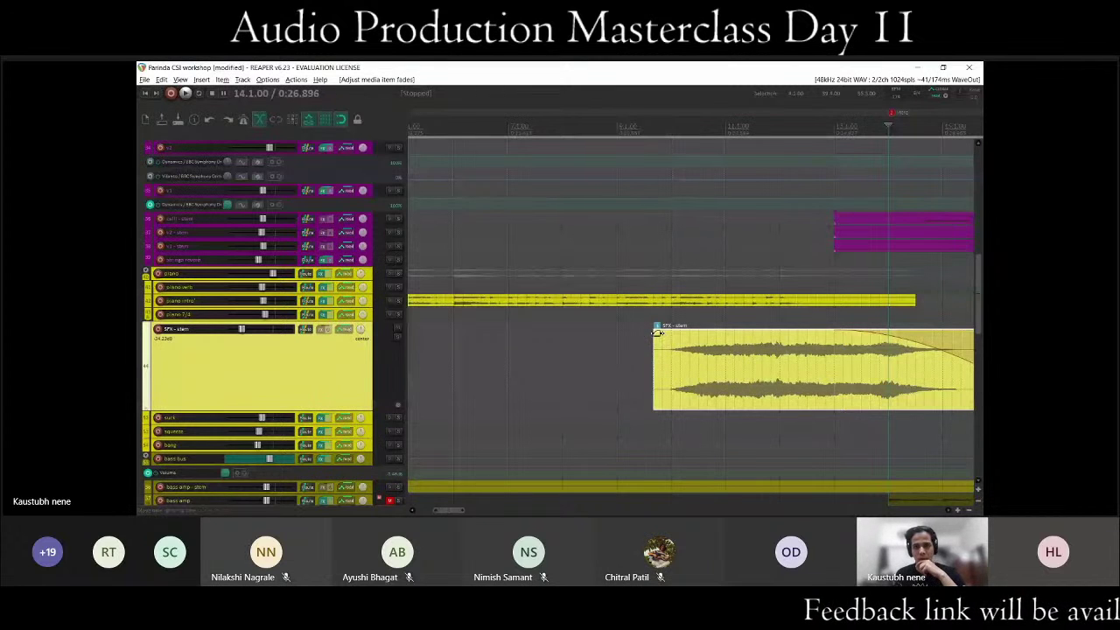
{"action": "left_click_drag", "start_coordinate": [655, 333], "coordinate": [852, 332]}
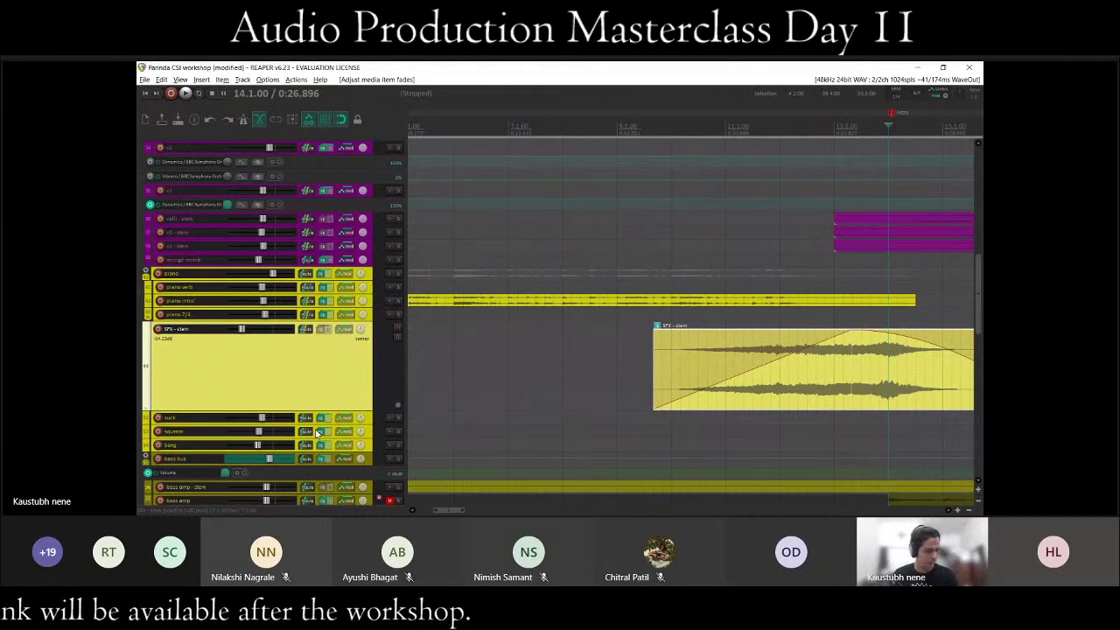
Collapse the SFX stem track to its minimum height.
{"action": "scroll", "coordinate": [236, 418], "scroll_direction": "down", "scroll_amount": 1}
{"action": "scroll", "coordinate": [235, 417], "scroll_direction": "down", "scroll_amount": 1}
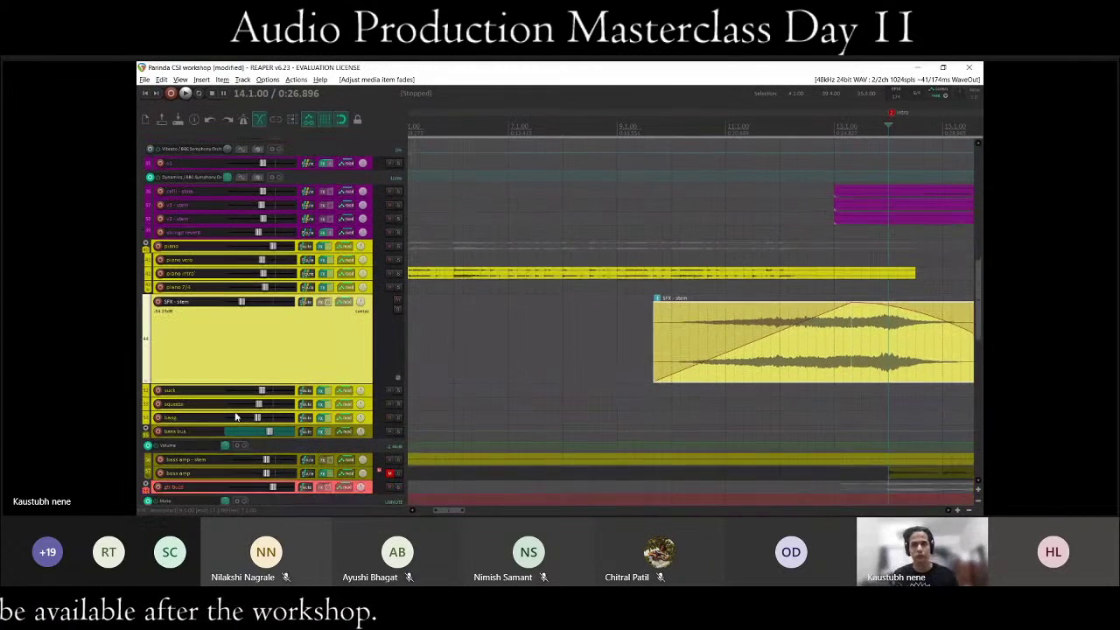
{"action": "scroll", "coordinate": [298, 403], "scroll_direction": "down", "scroll_amount": 2}
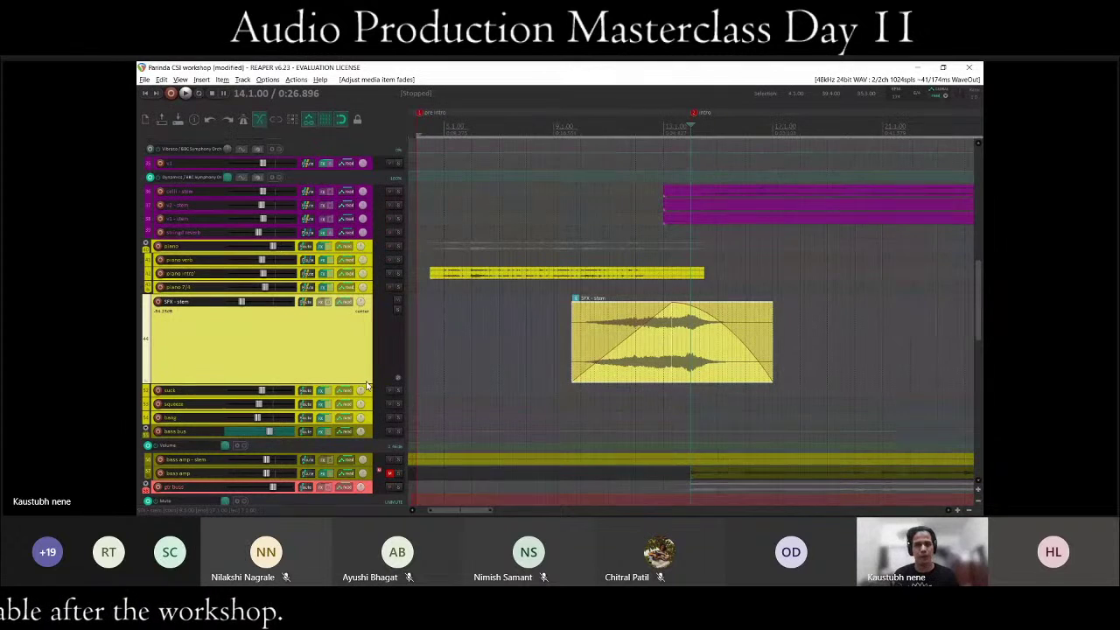
{"action": "left_click_drag", "start_coordinate": [366, 385], "coordinate": [385, 308]}
{"action": "scroll", "coordinate": [407, 300], "scroll_direction": "down", "scroll_amount": 2}
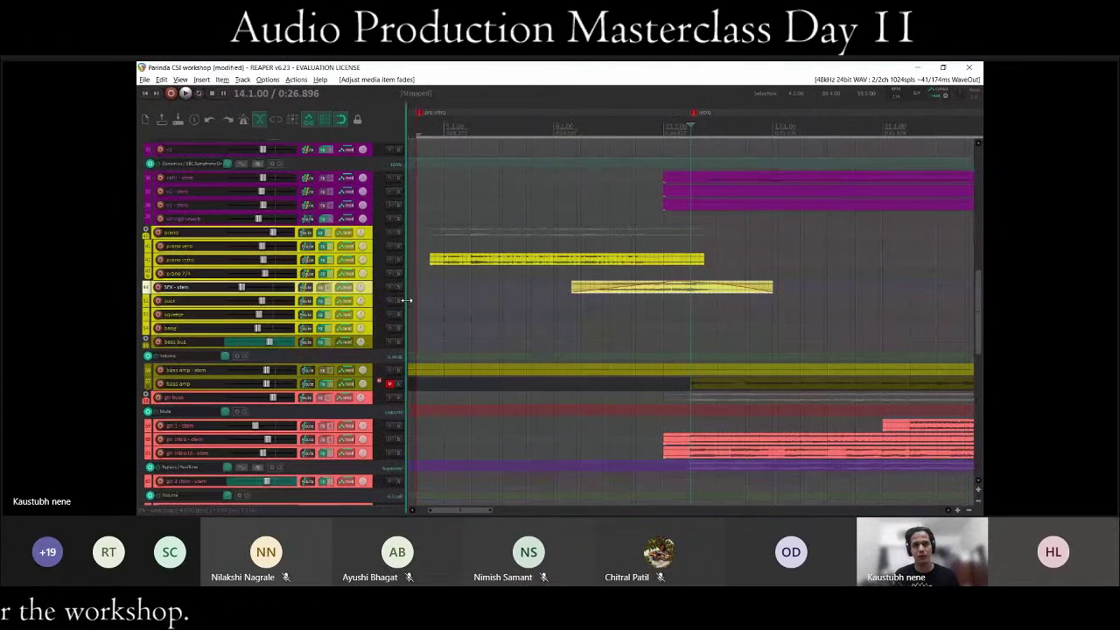
Examine the bass and guitar tracks and how their clips are spread over the song's sections.
{"action": "scroll", "coordinate": [406, 300], "scroll_direction": "down", "scroll_amount": 1}
{"action": "scroll", "coordinate": [349, 315], "scroll_direction": "down", "scroll_amount": 1}
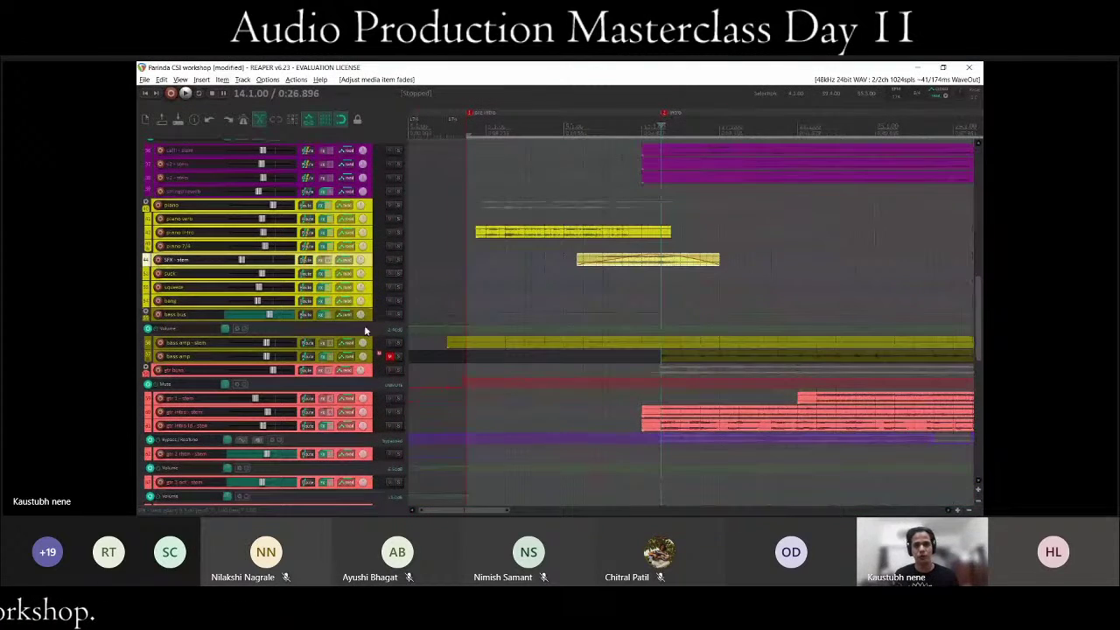
{"action": "scroll", "coordinate": [364, 325], "scroll_direction": "down", "scroll_amount": 2}
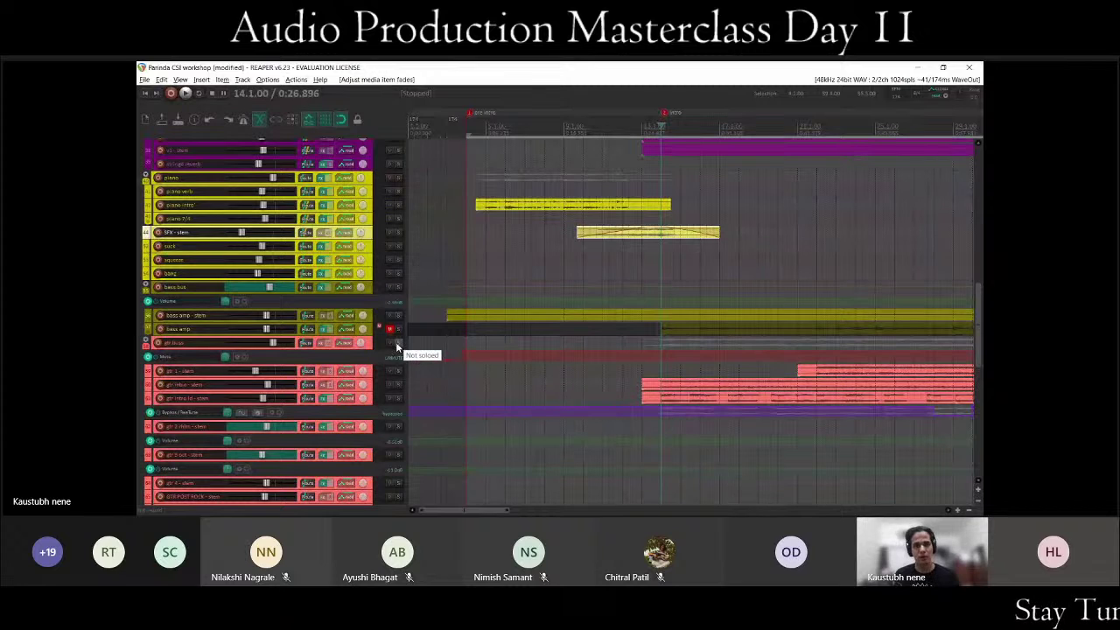
{"action": "scroll", "coordinate": [685, 312], "scroll_direction": "down", "scroll_amount": 2}
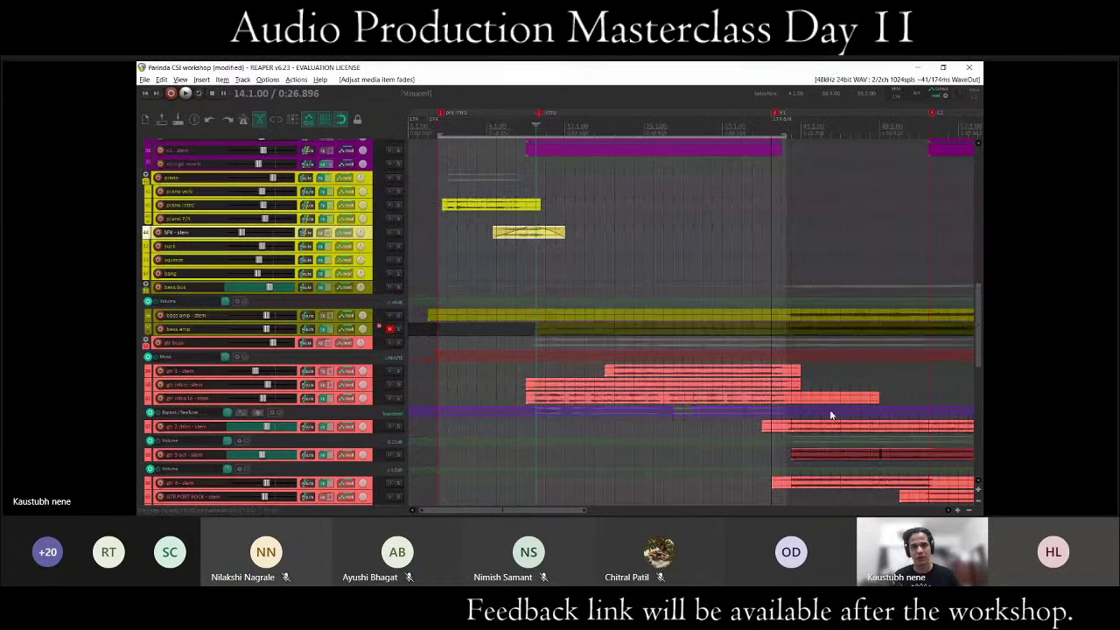
{"action": "scroll", "coordinate": [612, 234], "scroll_direction": "down", "scroll_amount": 2}
{"action": "scroll", "coordinate": [612, 233], "scroll_direction": "down", "scroll_amount": 2, "text": "ctrl"}
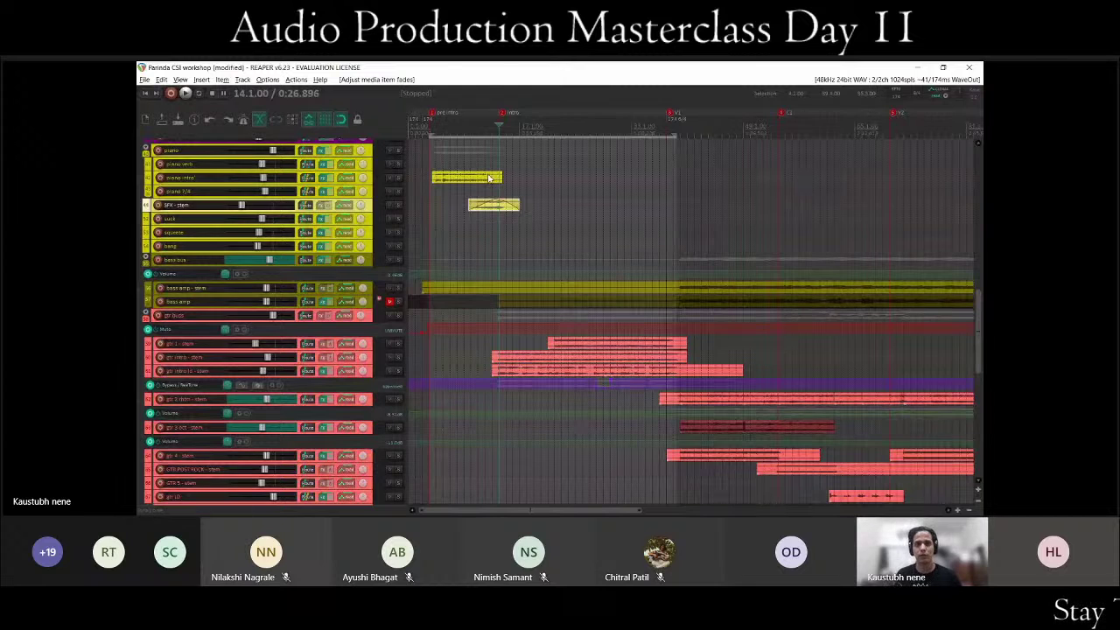
{"action": "scroll", "coordinate": [634, 200], "scroll_direction": "down", "scroll_amount": 3}
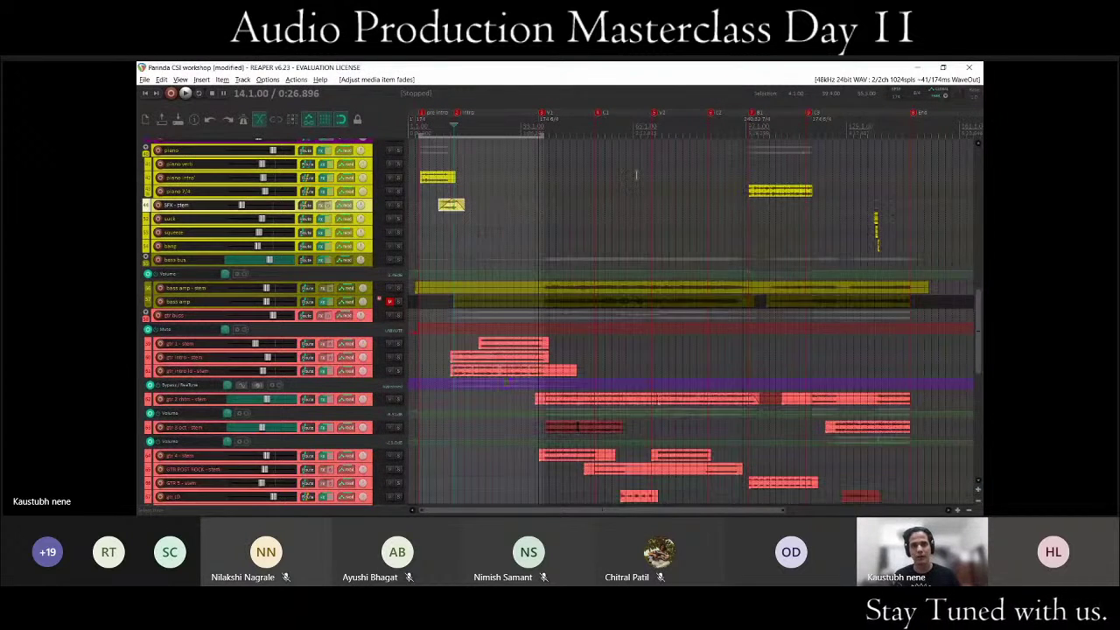
{"action": "scroll", "coordinate": [636, 174], "scroll_direction": "up", "scroll_amount": 3}
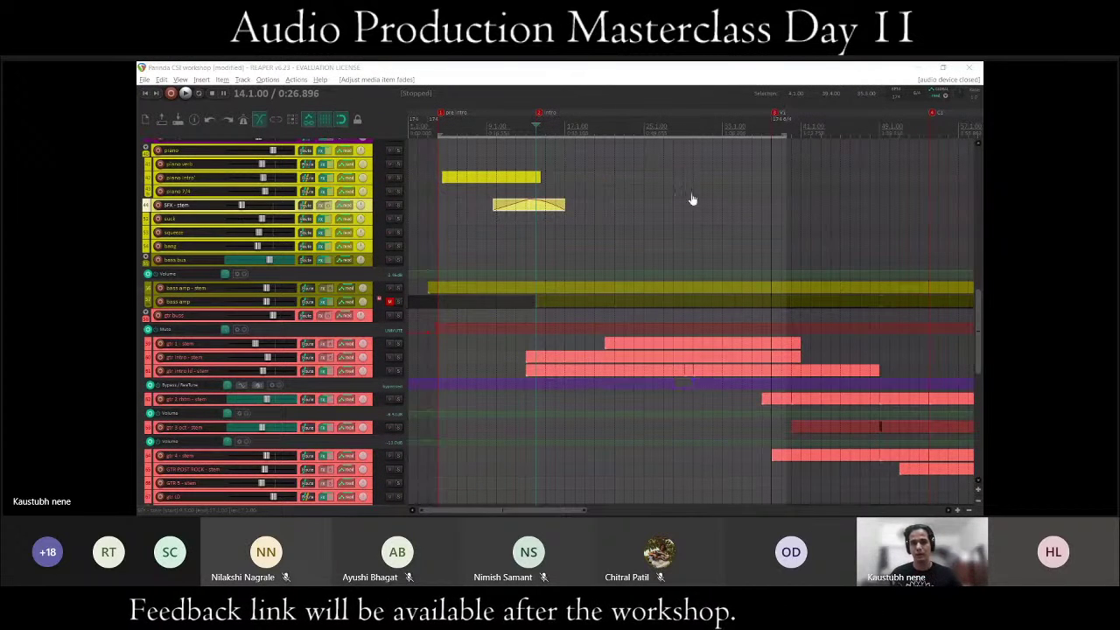
{"action": "left_click", "coordinate": [774, 79]}
{"action": "scroll", "coordinate": [446, 186], "scroll_direction": "down", "scroll_amount": 4}
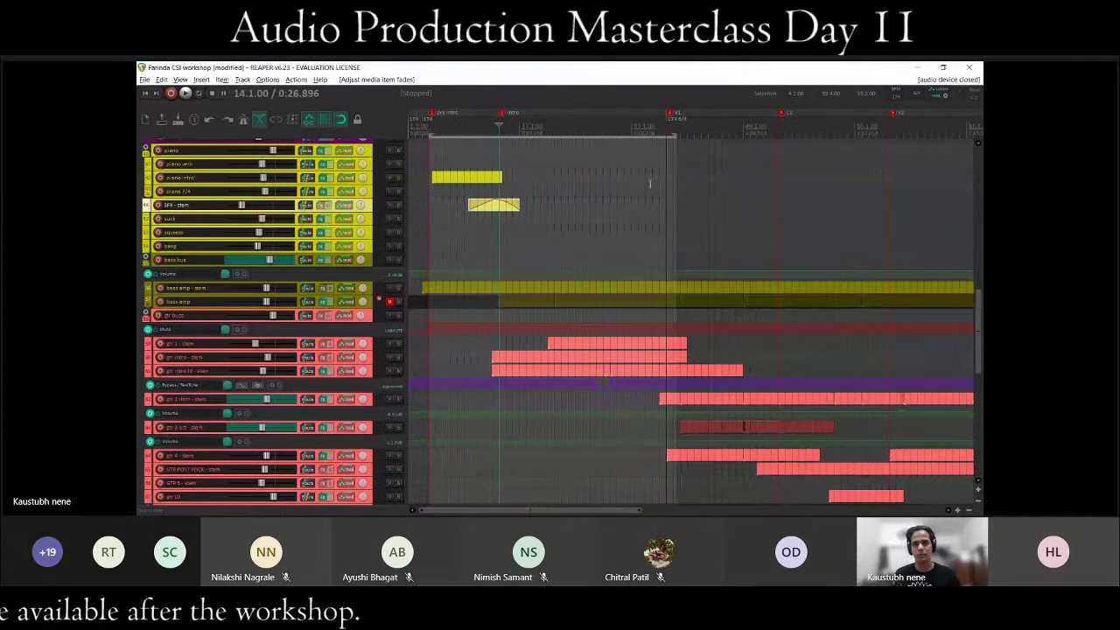
{"action": "scroll", "coordinate": [462, 232], "scroll_direction": "down", "scroll_amount": 3}
{"action": "scroll", "coordinate": [463, 231], "scroll_direction": "up", "scroll_amount": 2}
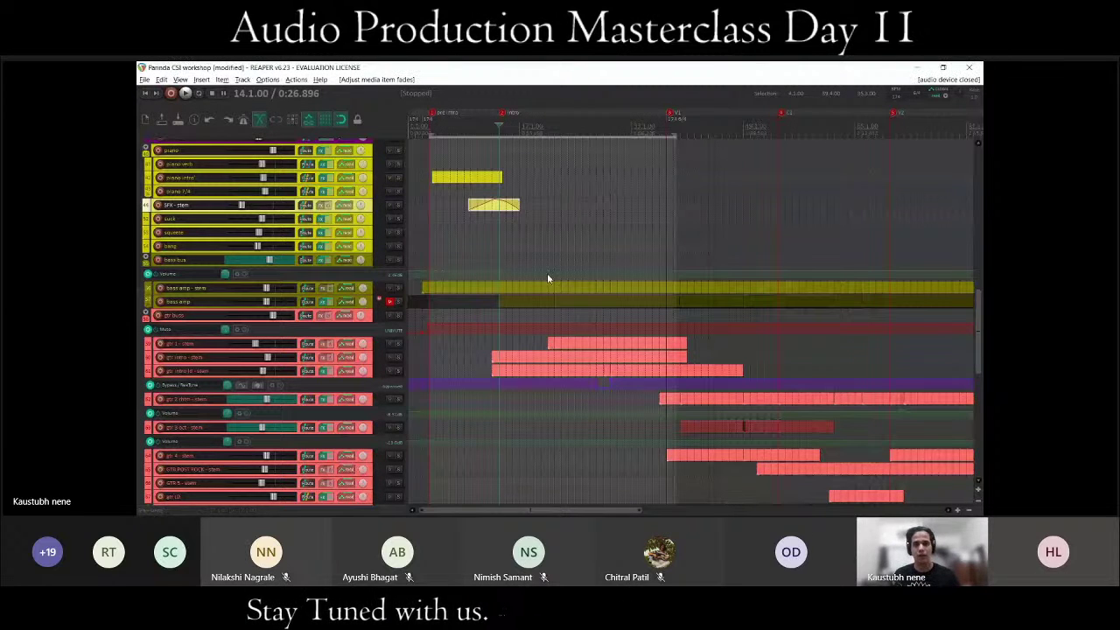
Enlarge the two gtr intro stem tracks in turn to inspect their waveforms, collapsing each one again.
{"action": "scroll", "coordinate": [646, 350], "scroll_direction": "down", "scroll_amount": 2}
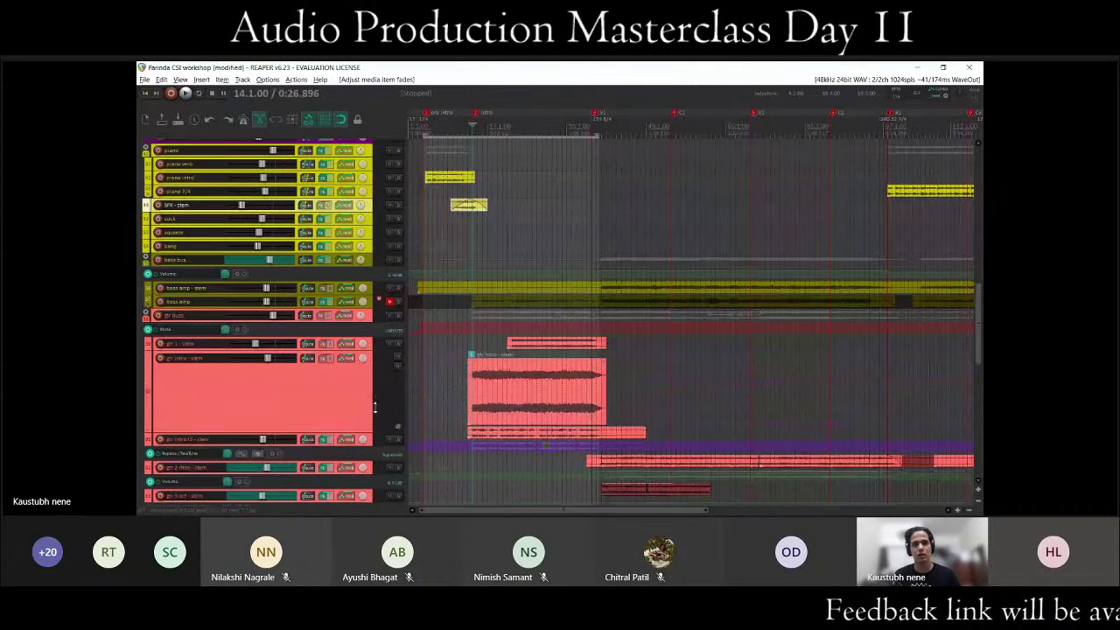
{"action": "scroll", "coordinate": [382, 346], "scroll_direction": "down", "scroll_amount": 1}
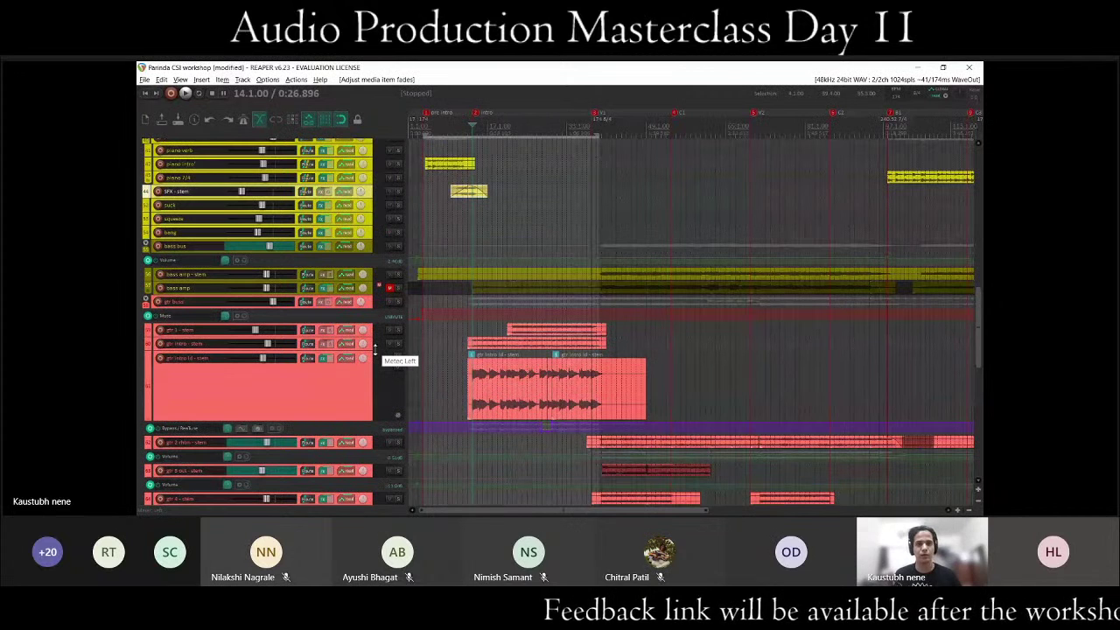
{"action": "left_click_drag", "start_coordinate": [377, 350], "coordinate": [382, 325]}
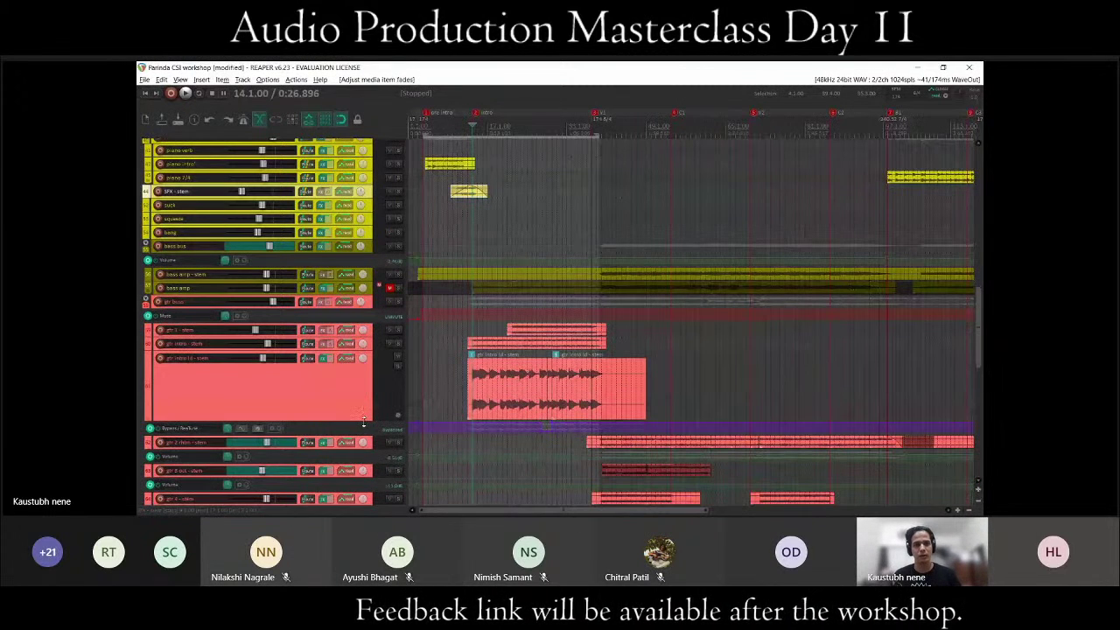
{"action": "left_click_drag", "start_coordinate": [363, 423], "coordinate": [363, 364]}
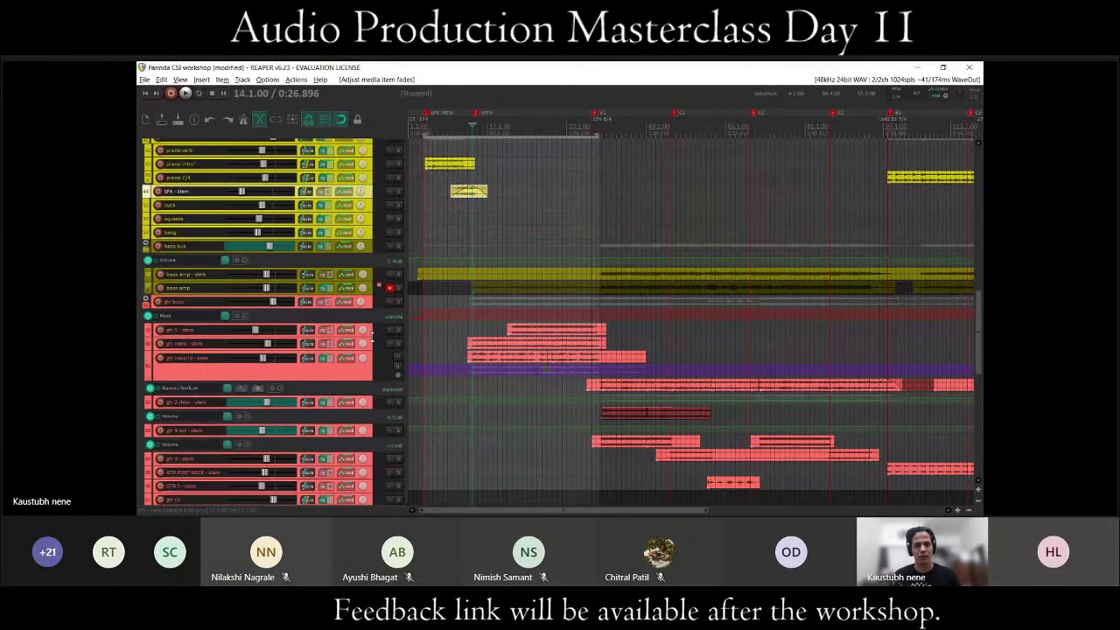
Solo the guitar buss to audition the intro guitars from bar 14, placing the edit cursor at bar 20, and unsolo the buss.
{"action": "left_click", "coordinate": [399, 303]}
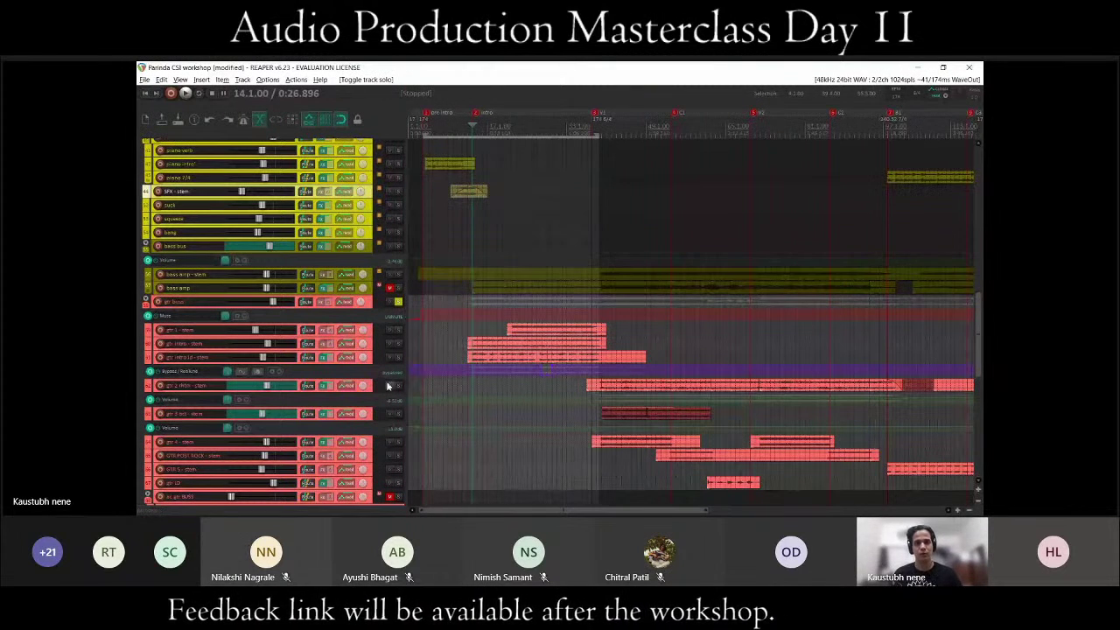
{"action": "scroll", "coordinate": [530, 299], "scroll_direction": "up", "scroll_amount": 2}
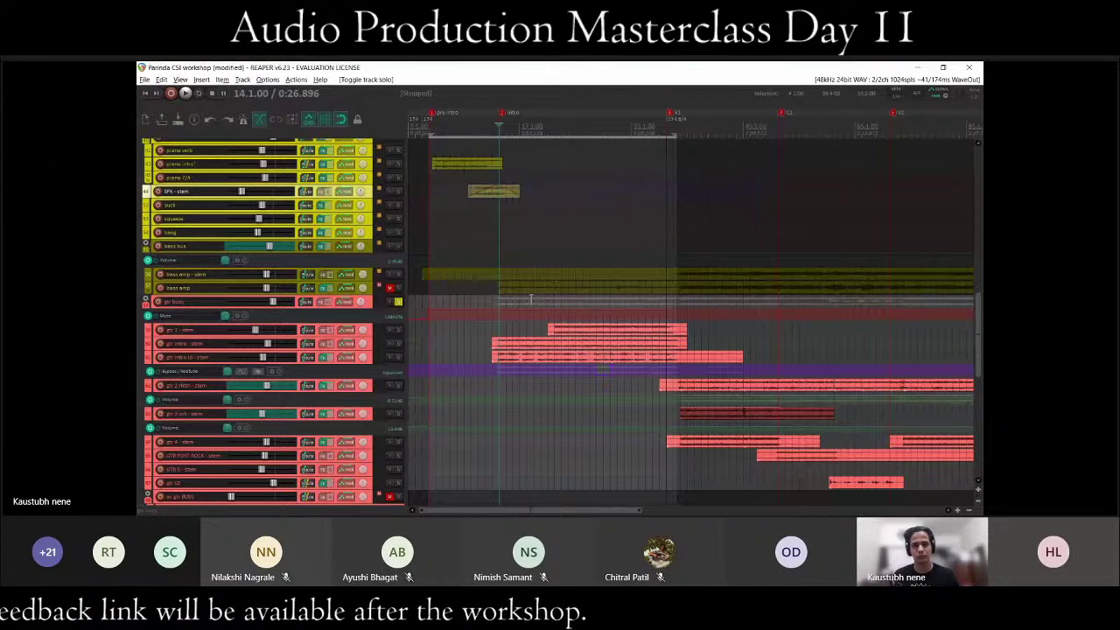
{"action": "key", "text": "space"}
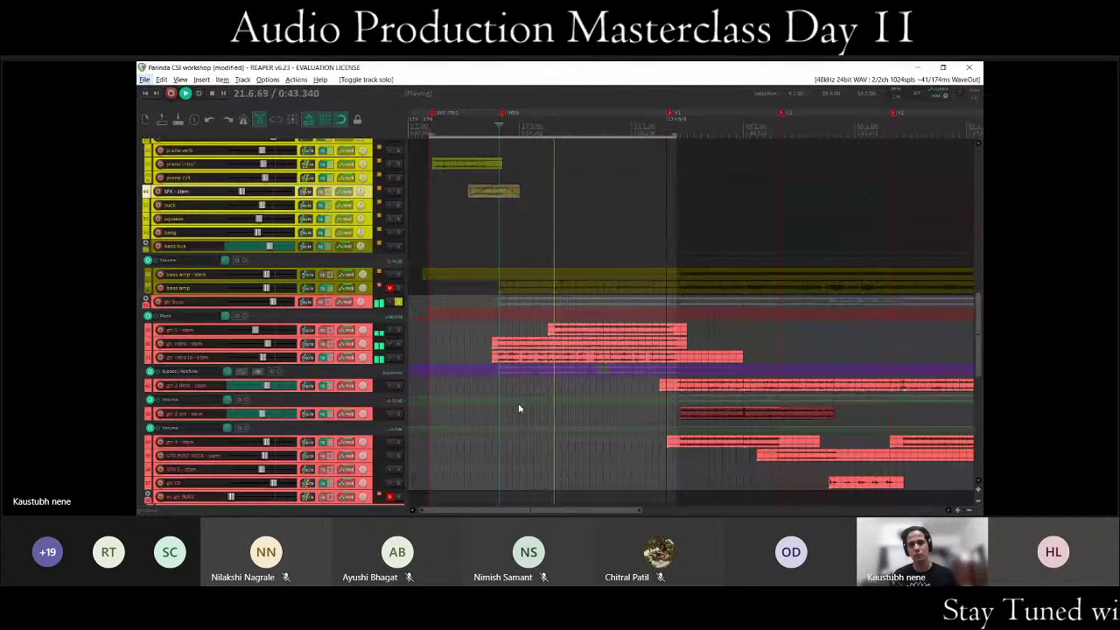
{"action": "left_click", "coordinate": [541, 326]}
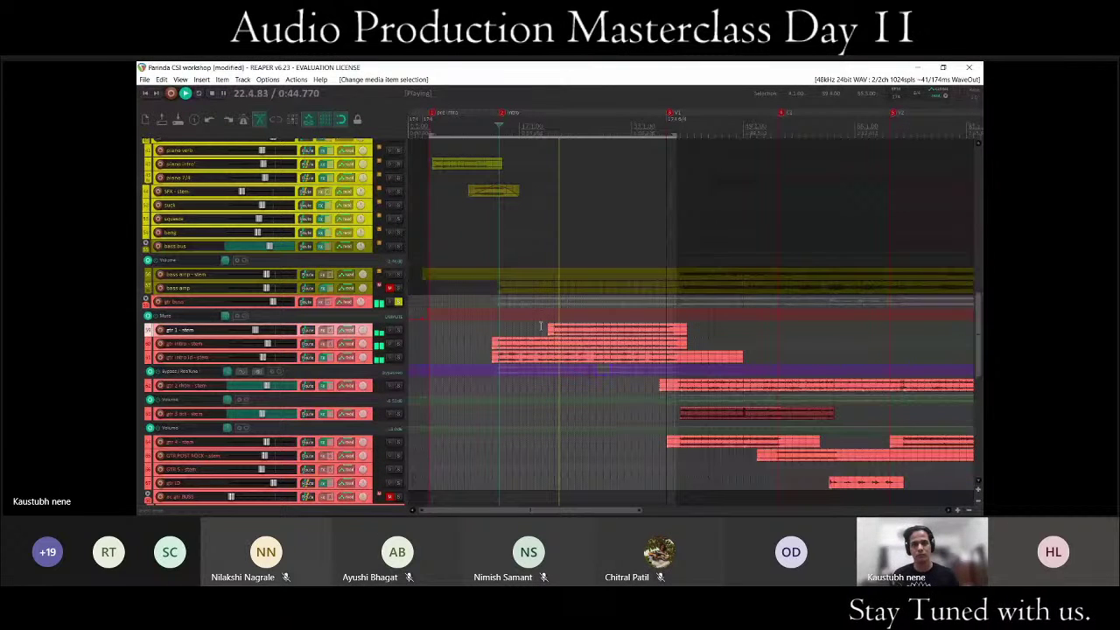
{"action": "key", "text": "space"}
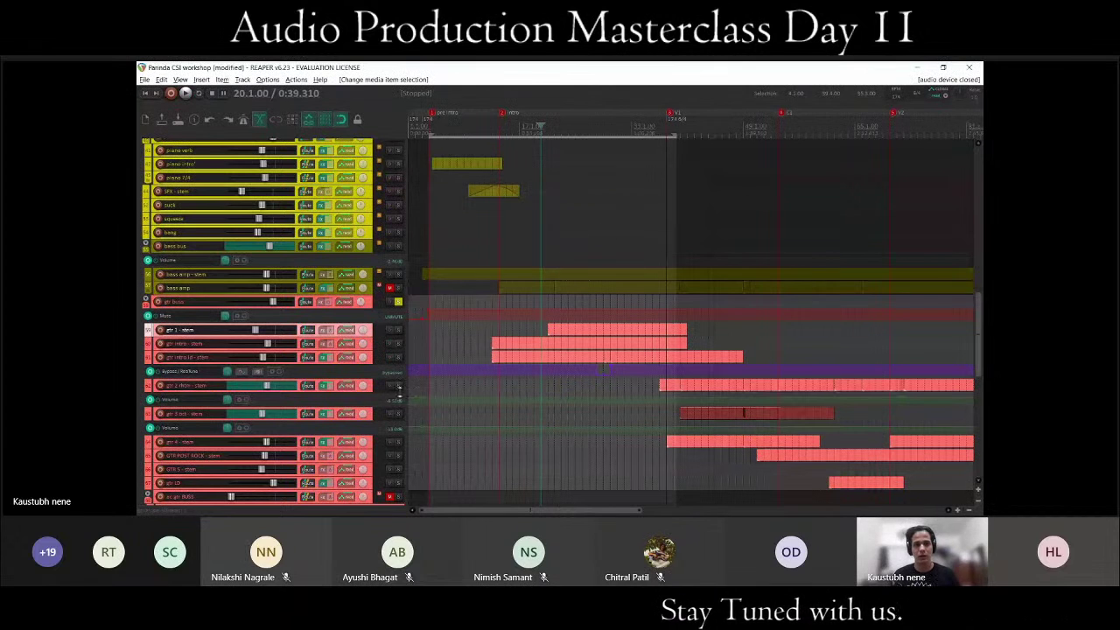
{"action": "left_click", "coordinate": [398, 305]}
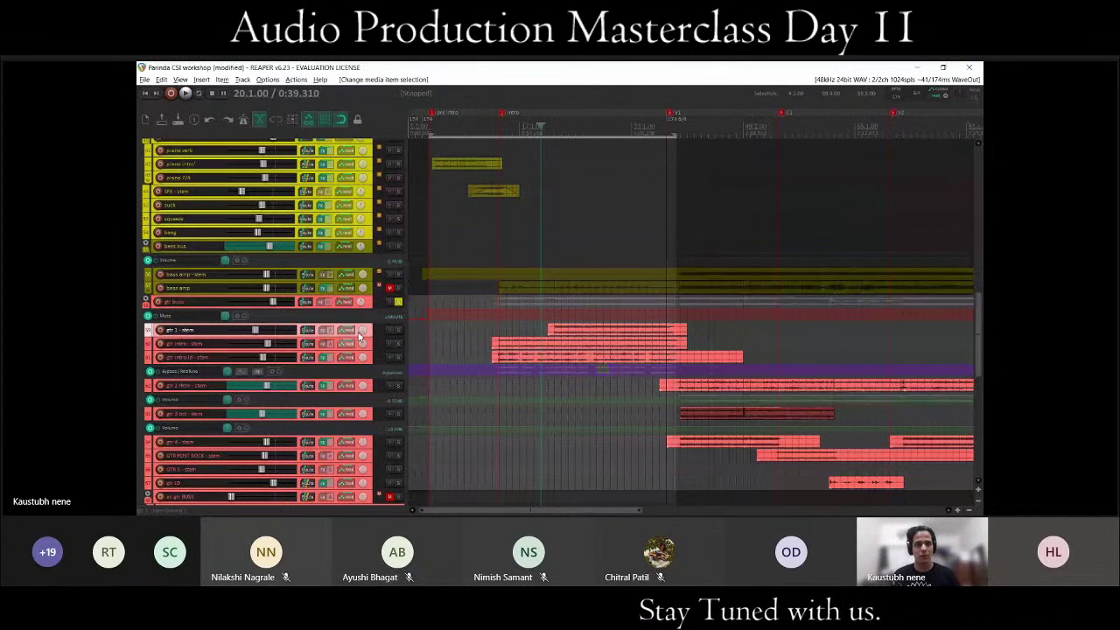
{"action": "left_click", "coordinate": [398, 302]}
Enable the metronome with count-in before playback, setting the primary beat volume to about -10.3 dB and the secondary beat gain to about -9.14 dB.
{"action": "scroll", "coordinate": [371, 256], "scroll_direction": "up", "scroll_amount": 5}
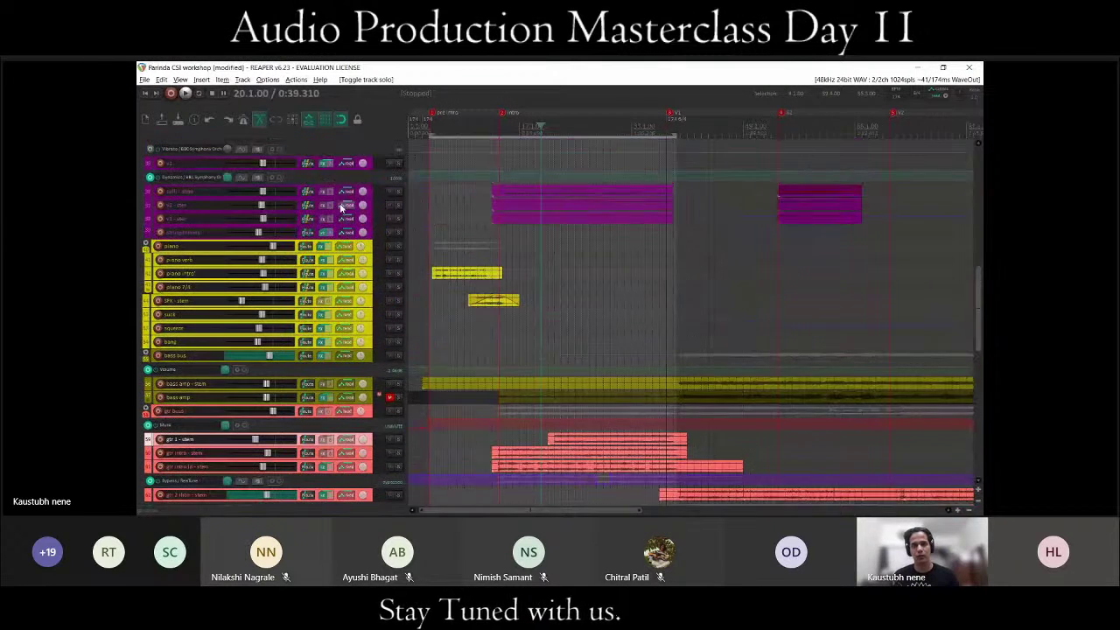
{"action": "right_click", "coordinate": [257, 121]}
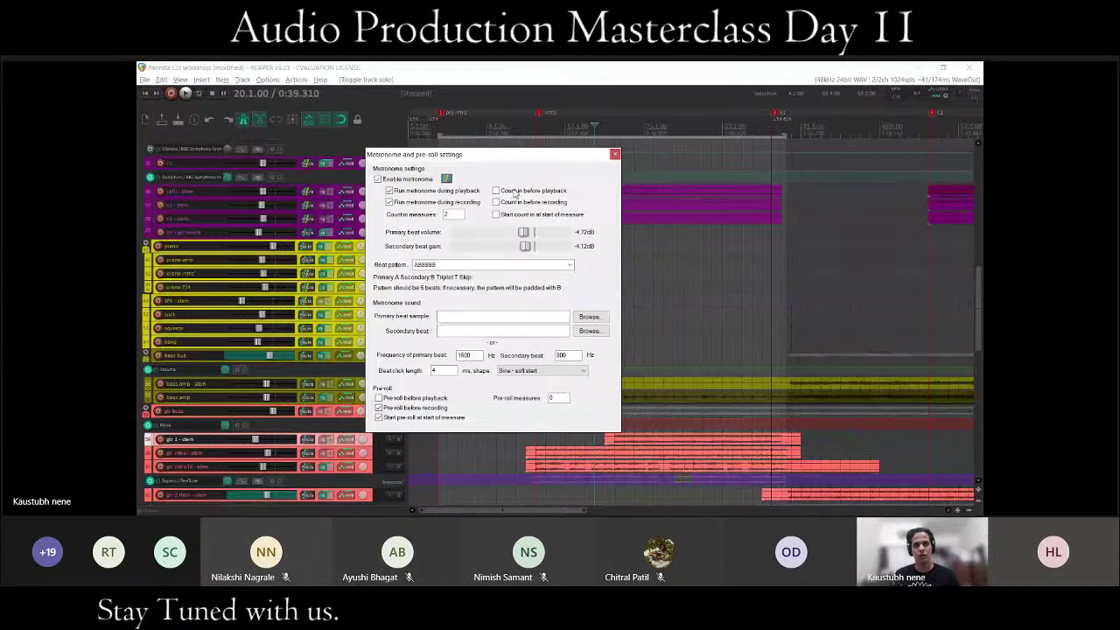
{"action": "left_click_drag", "start_coordinate": [529, 234], "coordinate": [513, 233]}
{"action": "left_click_drag", "start_coordinate": [525, 246], "coordinate": [515, 249]}
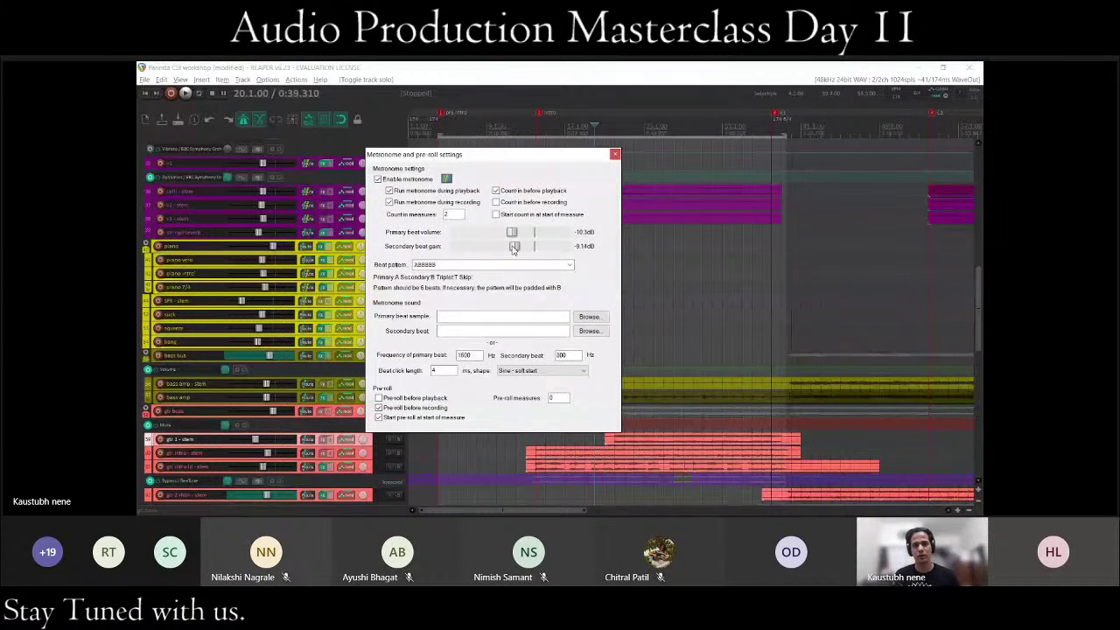
{"action": "key", "text": "Escape"}
Play the mix from bar 13 against the metronome with the guitar and drum tracks in view, and stop playback.
{"action": "scroll", "coordinate": [369, 308], "scroll_direction": "down", "scroll_amount": 2}
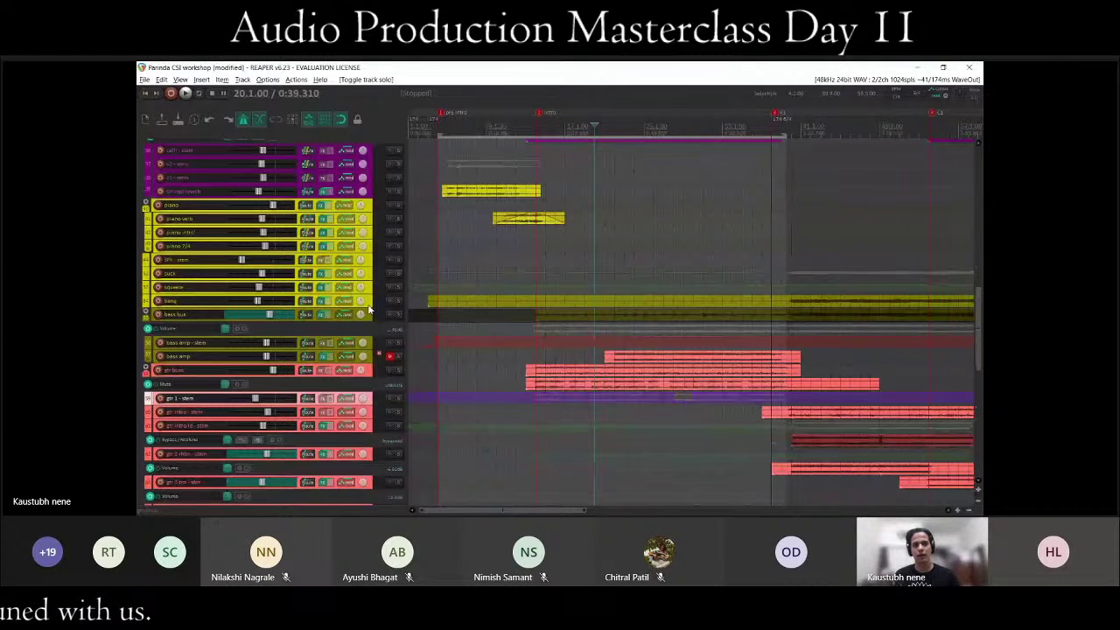
{"action": "scroll", "coordinate": [369, 308], "scroll_direction": "down", "scroll_amount": 8}
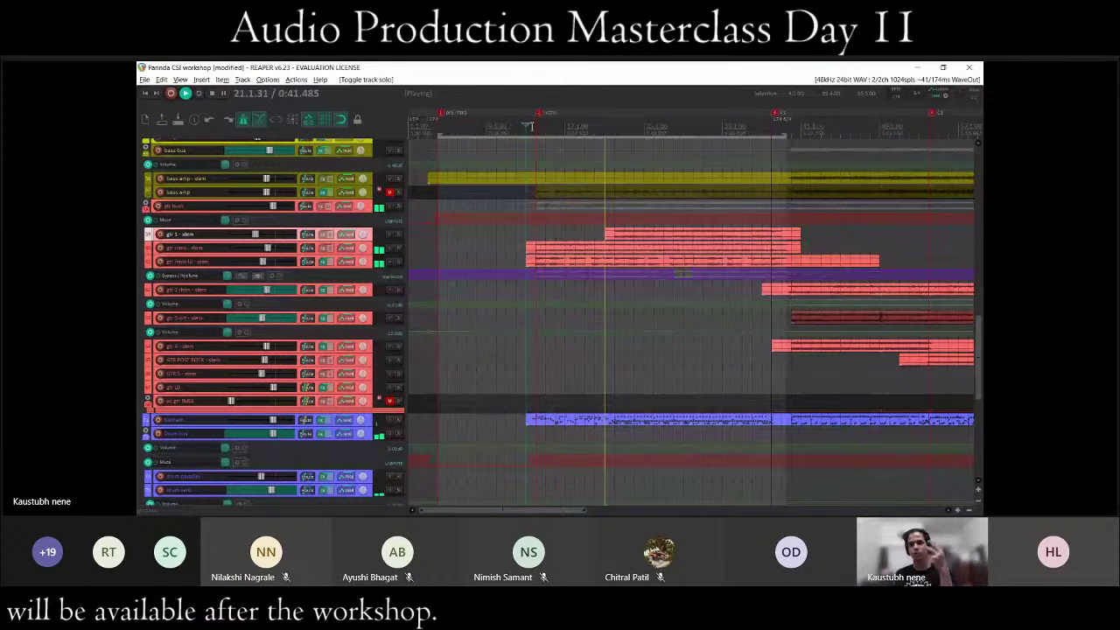
{"action": "key", "text": "space"}
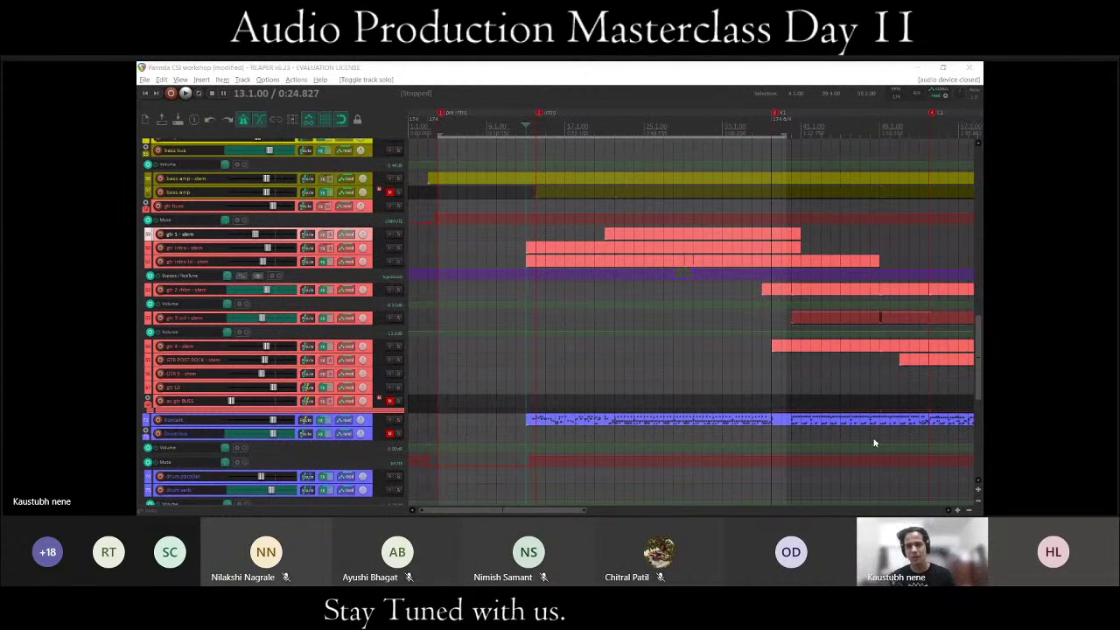
Look over the arrangement of the guitar stems across the whole song.
{"action": "left_click", "coordinate": [767, 308]}
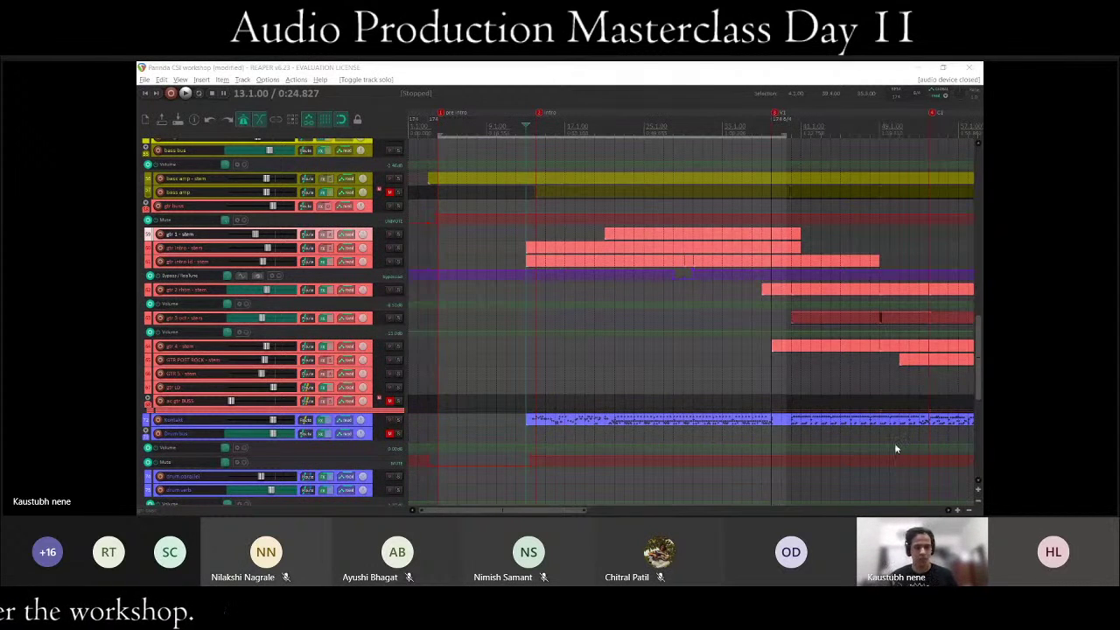
{"action": "left_click", "coordinate": [650, 318]}
{"action": "scroll", "coordinate": [650, 318], "scroll_direction": "down", "scroll_amount": 2}
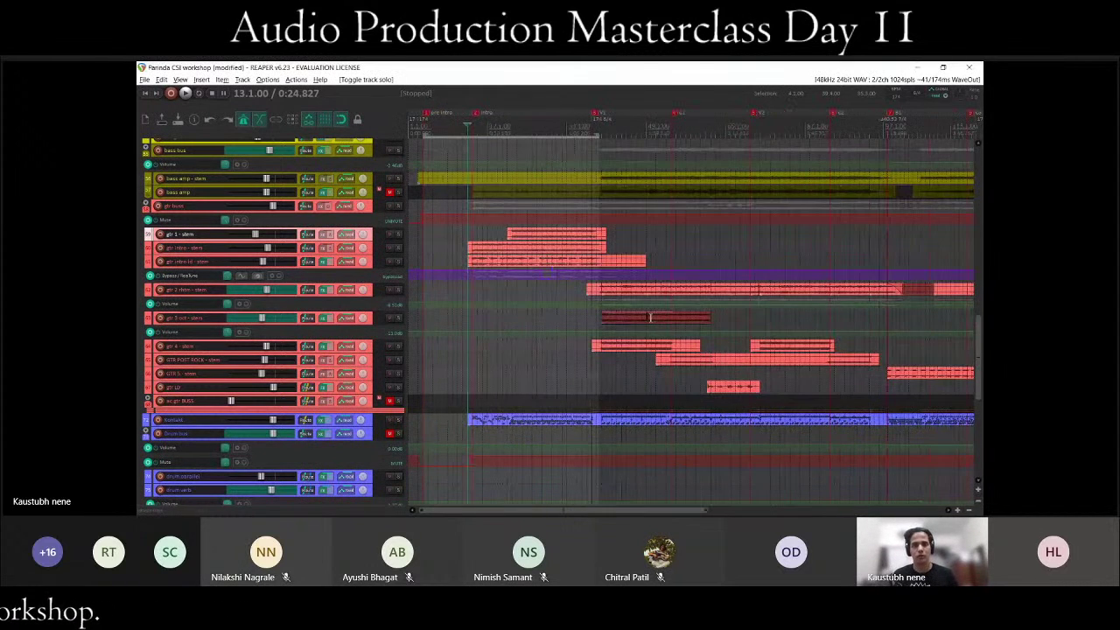
{"action": "scroll", "coordinate": [492, 340], "scroll_direction": "up", "scroll_amount": 2}
{"action": "scroll", "coordinate": [530, 323], "scroll_direction": "up", "scroll_amount": 1}
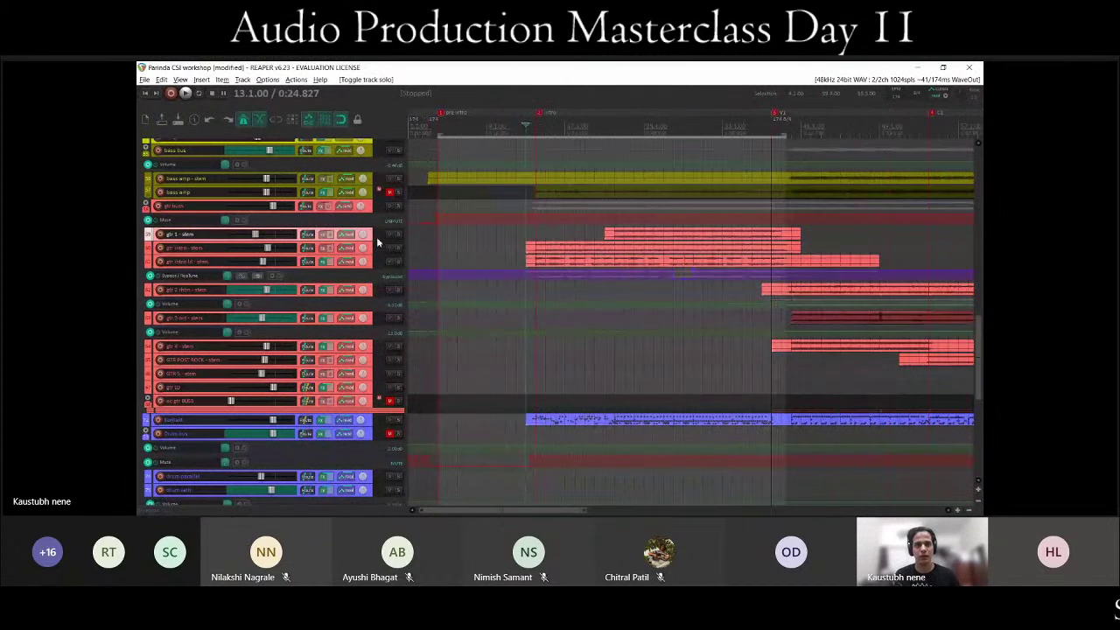
{"action": "scroll", "coordinate": [409, 345], "scroll_direction": "down", "scroll_amount": 2}
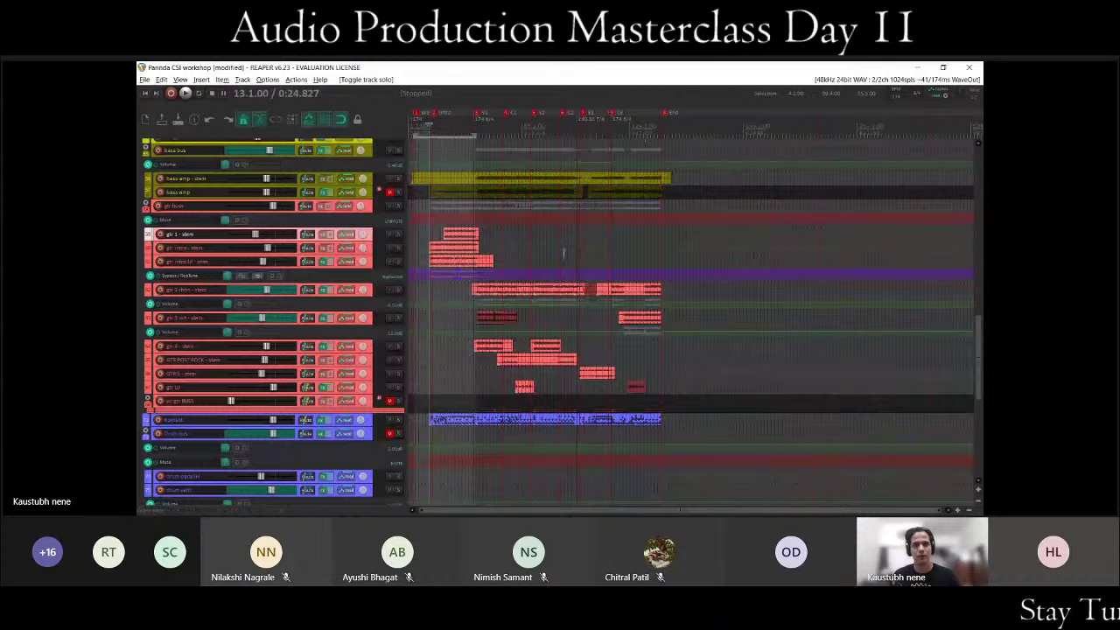
Play the intro section of the mix from bar 13 and stop playback.
{"action": "scroll", "coordinate": [504, 204], "scroll_direction": "up", "scroll_amount": 3}
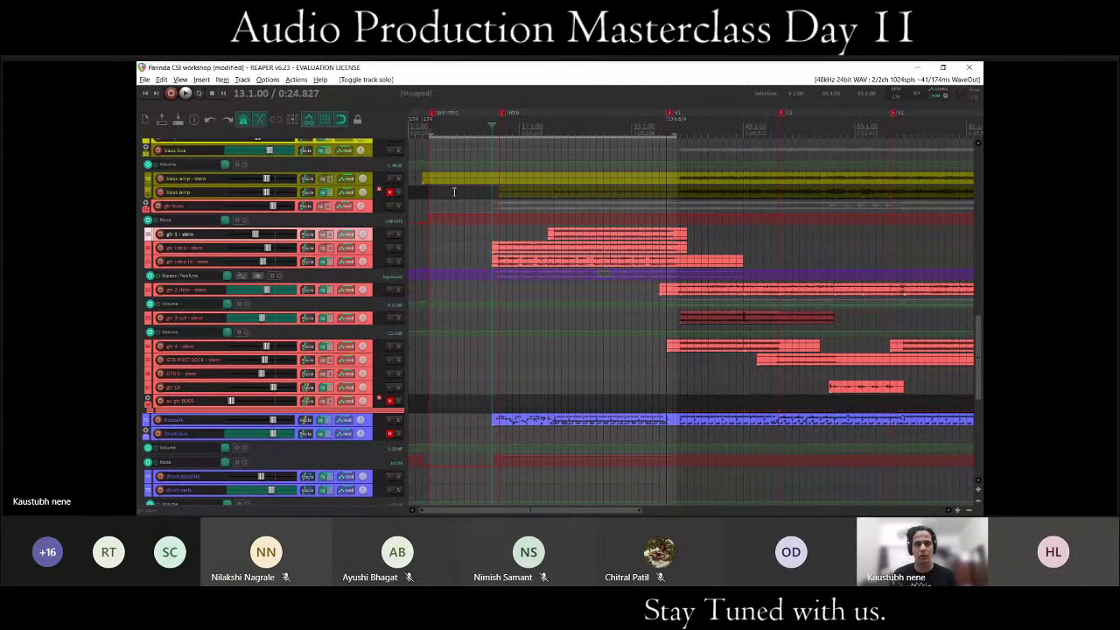
{"action": "key", "text": "space"}
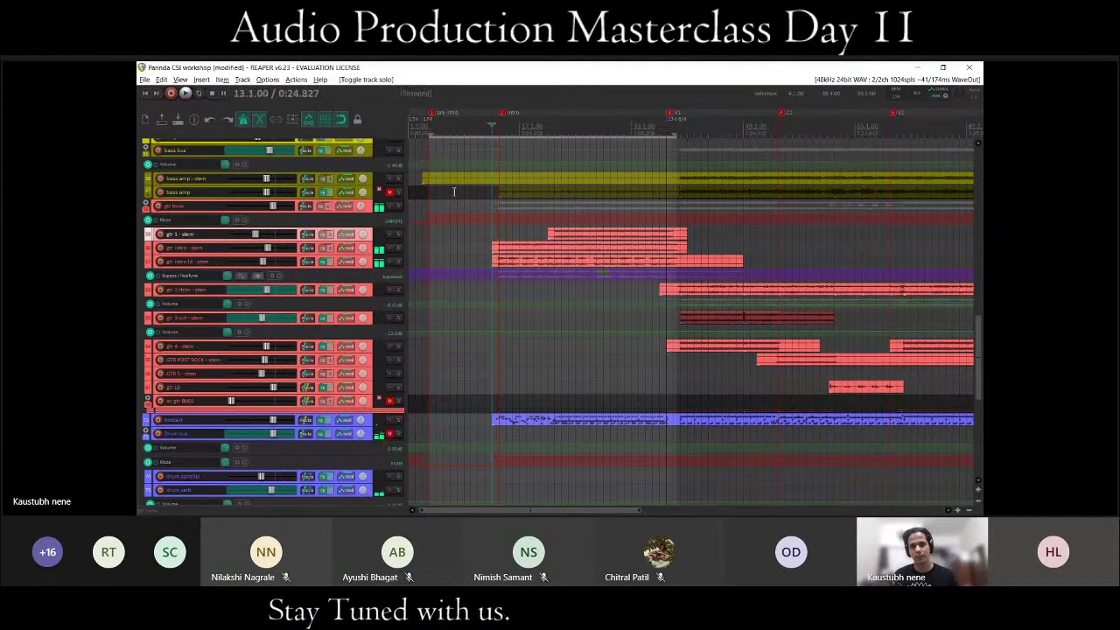
{"action": "key", "text": "space"}
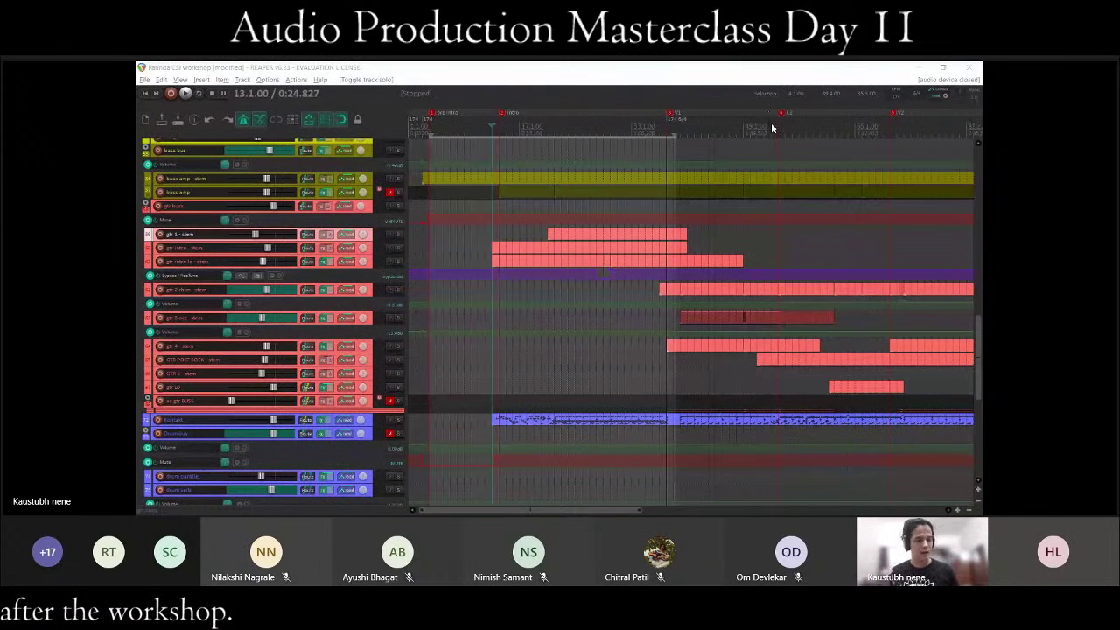
{"action": "left_click", "coordinate": [846, 66]}
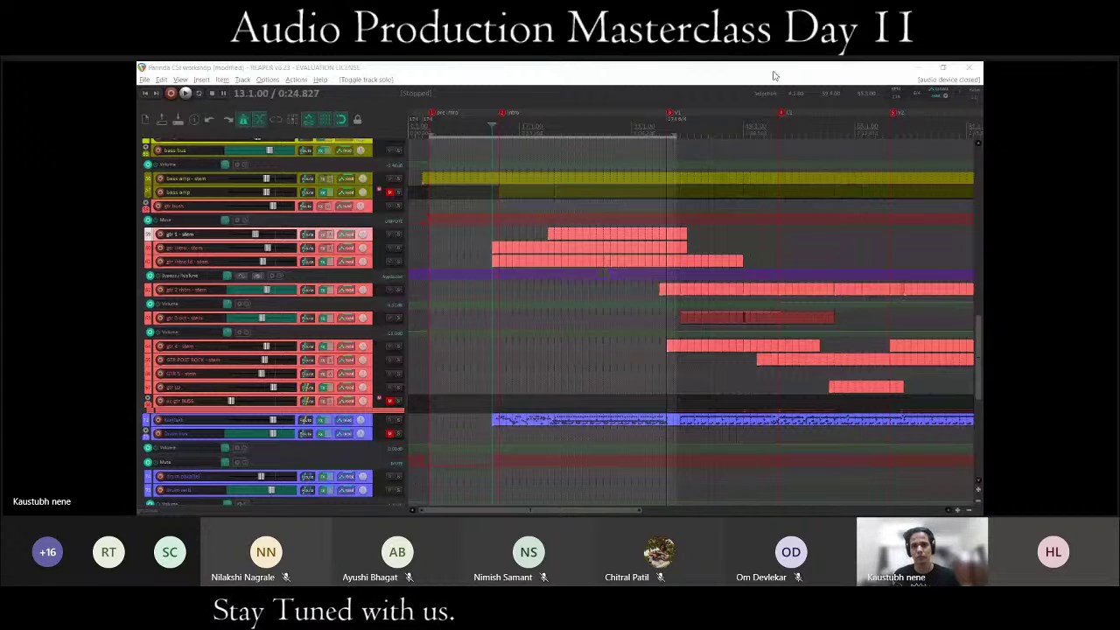
{"action": "left_click", "coordinate": [835, 66]}
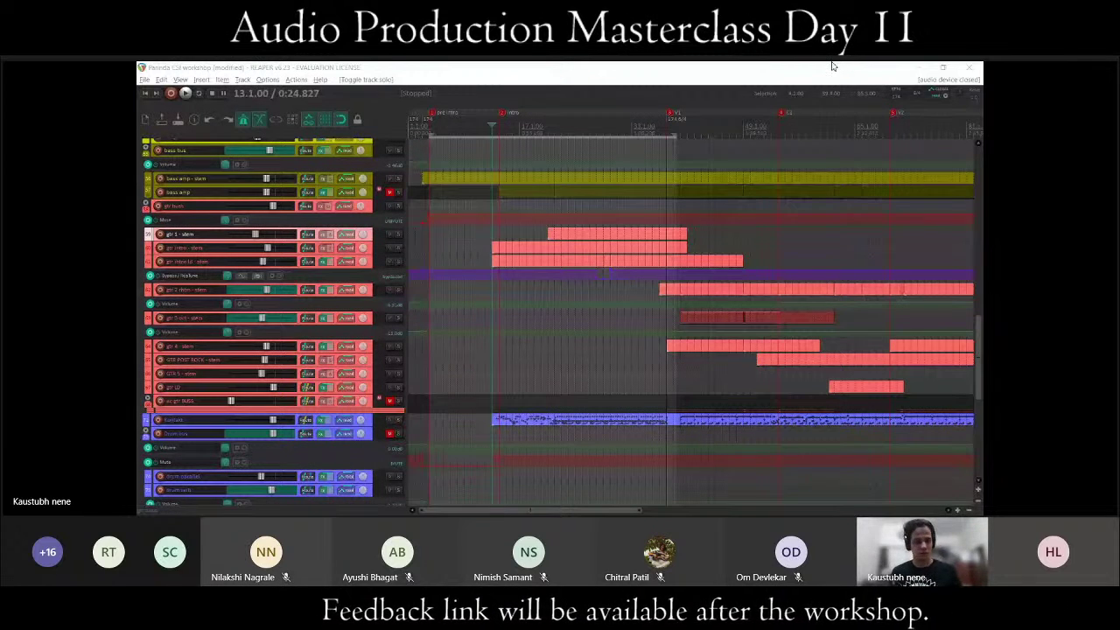
{"action": "left_click", "coordinate": [591, 254]}
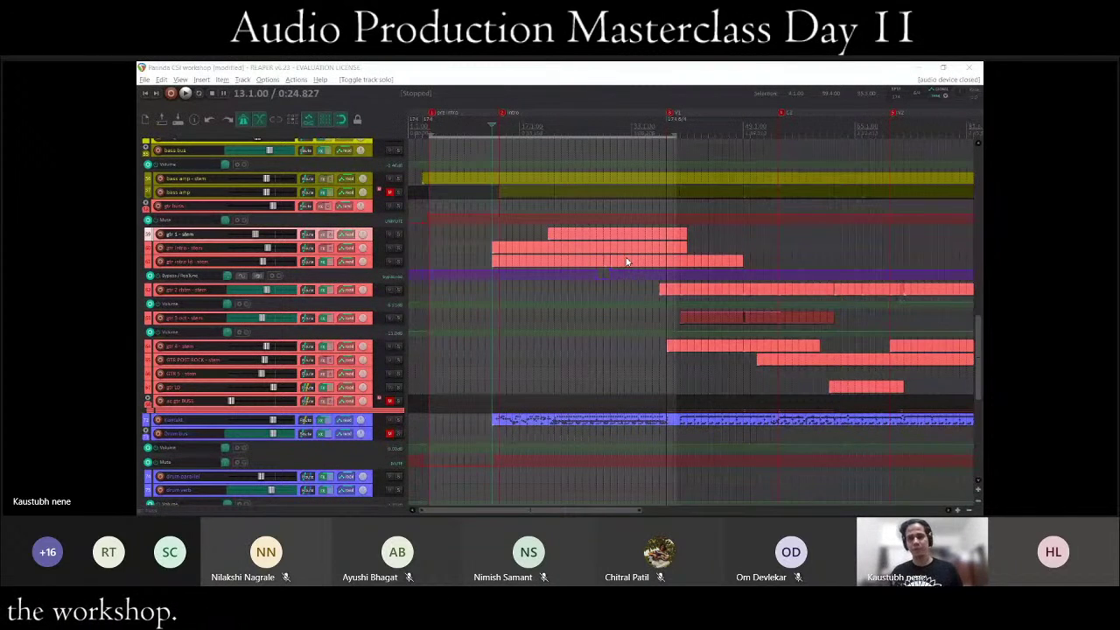
{"action": "left_click", "coordinate": [653, 287]}
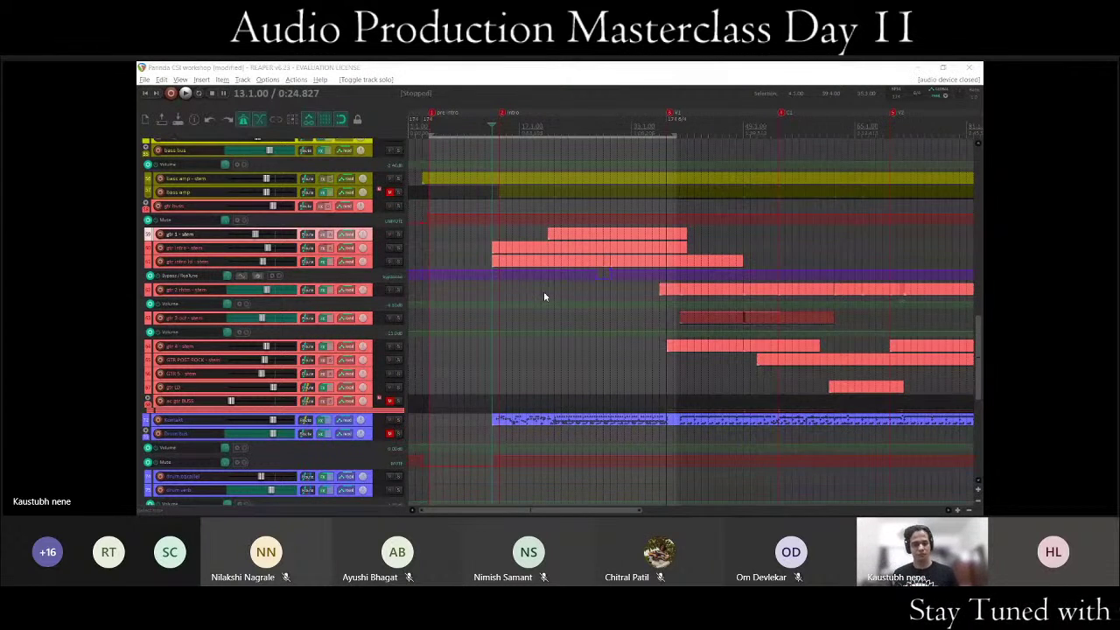
{"action": "left_click", "coordinate": [628, 294]}
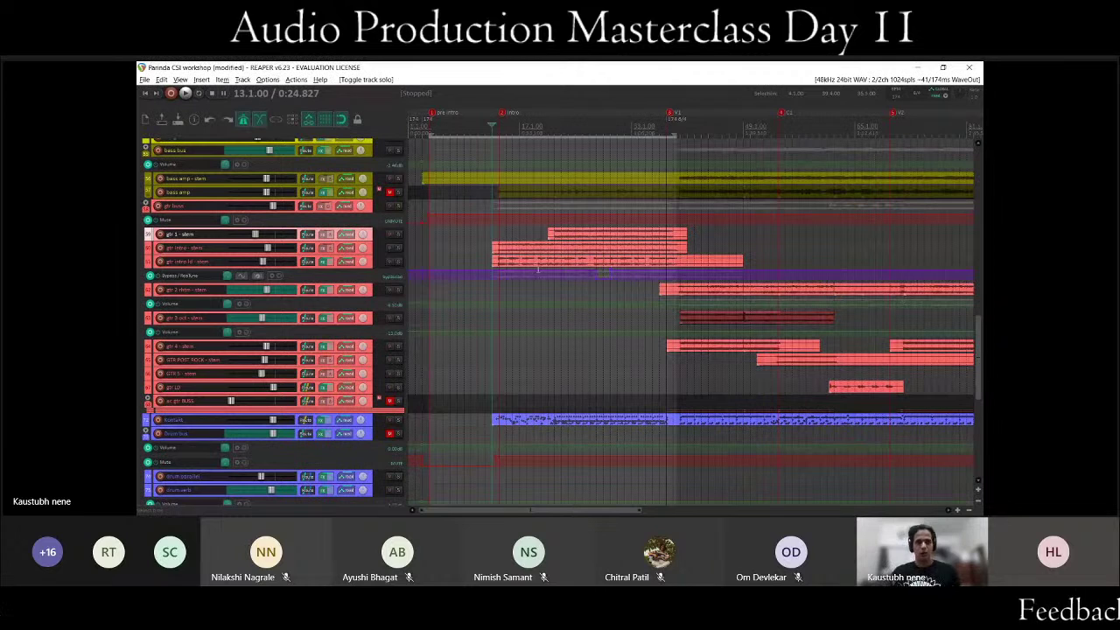
Solo and enlarge the gtr intro - stem track, and play it briefly from bar 13 with the metronome.
{"action": "left_click", "coordinate": [398, 248]}
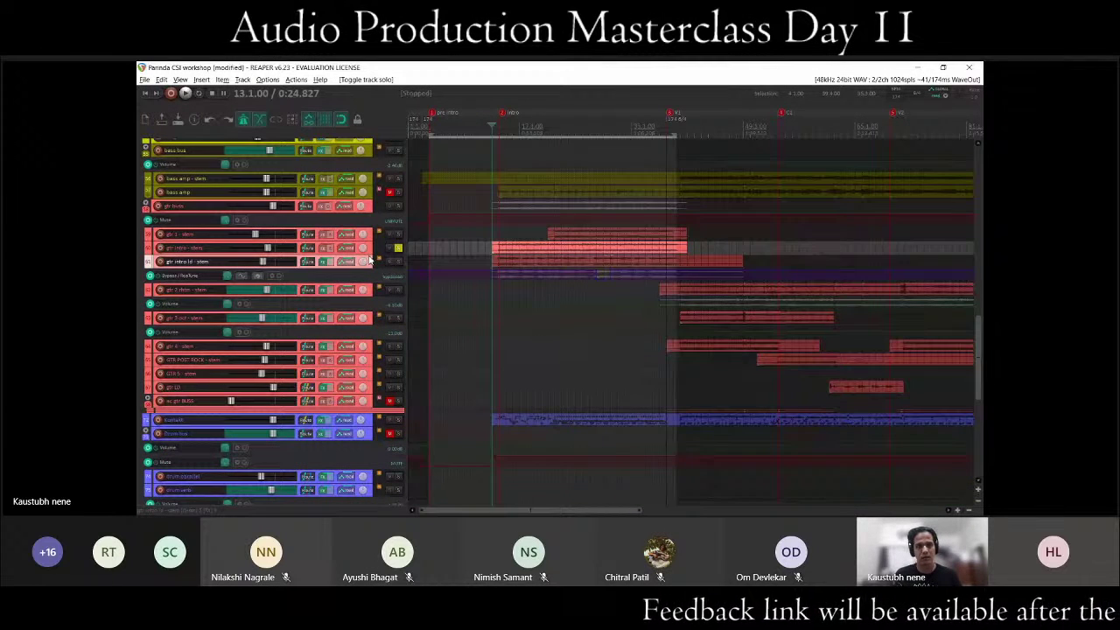
{"action": "left_click_drag", "start_coordinate": [370, 259], "coordinate": [368, 303]}
{"action": "scroll", "coordinate": [649, 261], "scroll_direction": "up", "scroll_amount": 3}
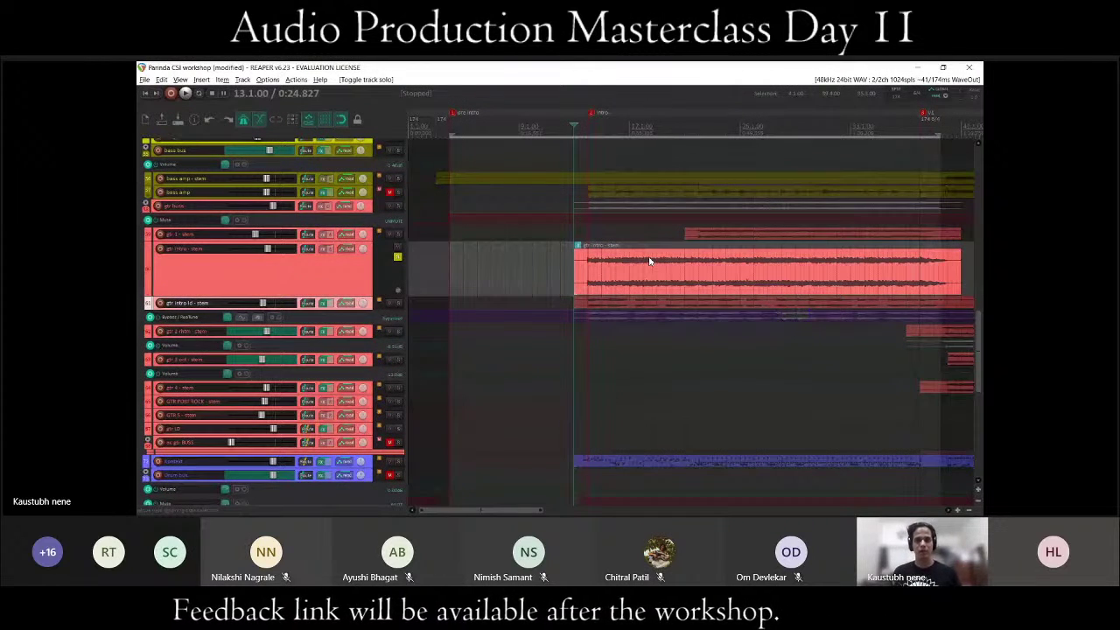
{"action": "key", "text": "space"}
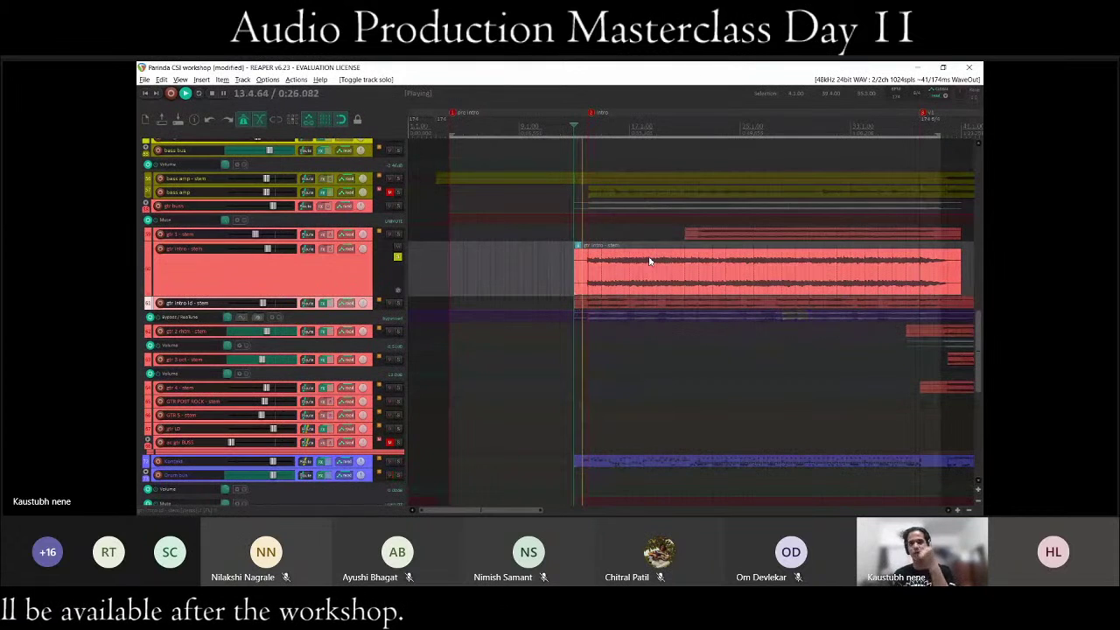
{"action": "key", "text": "space"}
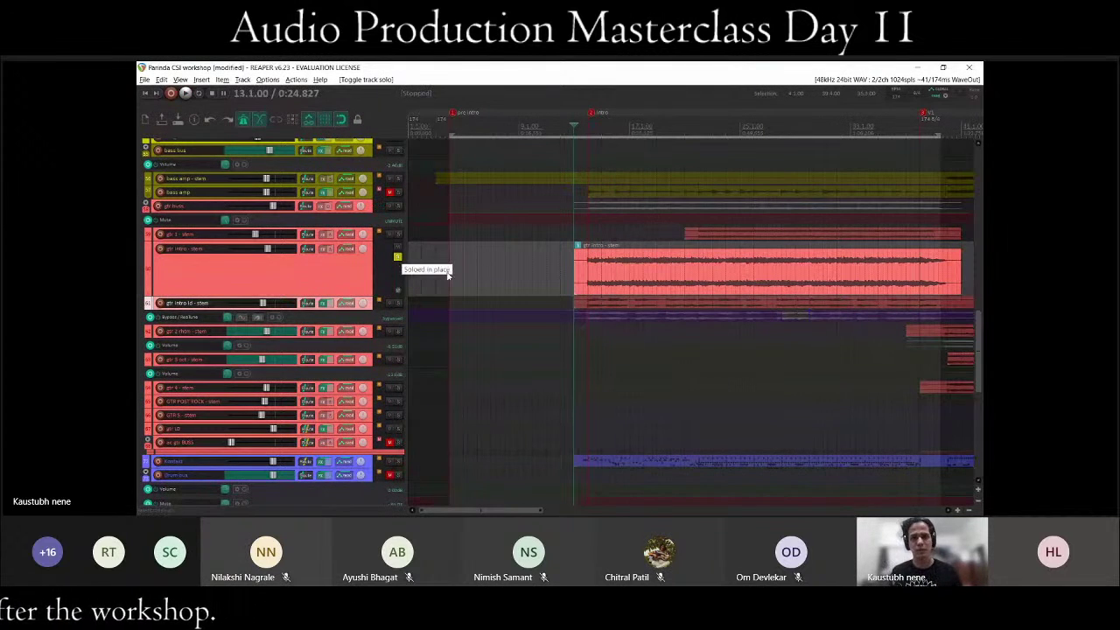
Unsolo the gtr intro - stem track and play the mix from bar 14 with the metronome turned off.
{"action": "scroll", "coordinate": [525, 264], "scroll_direction": "down", "scroll_amount": 2}
{"action": "left_click", "coordinate": [529, 264]}
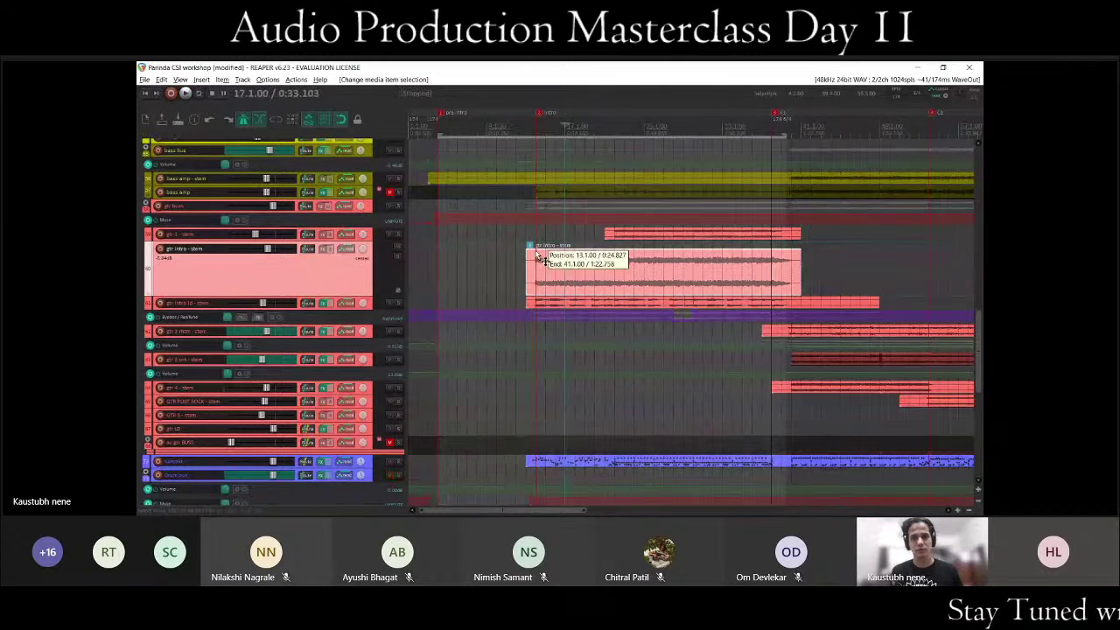
{"action": "key", "text": "r"}
{"action": "key", "text": "space"}
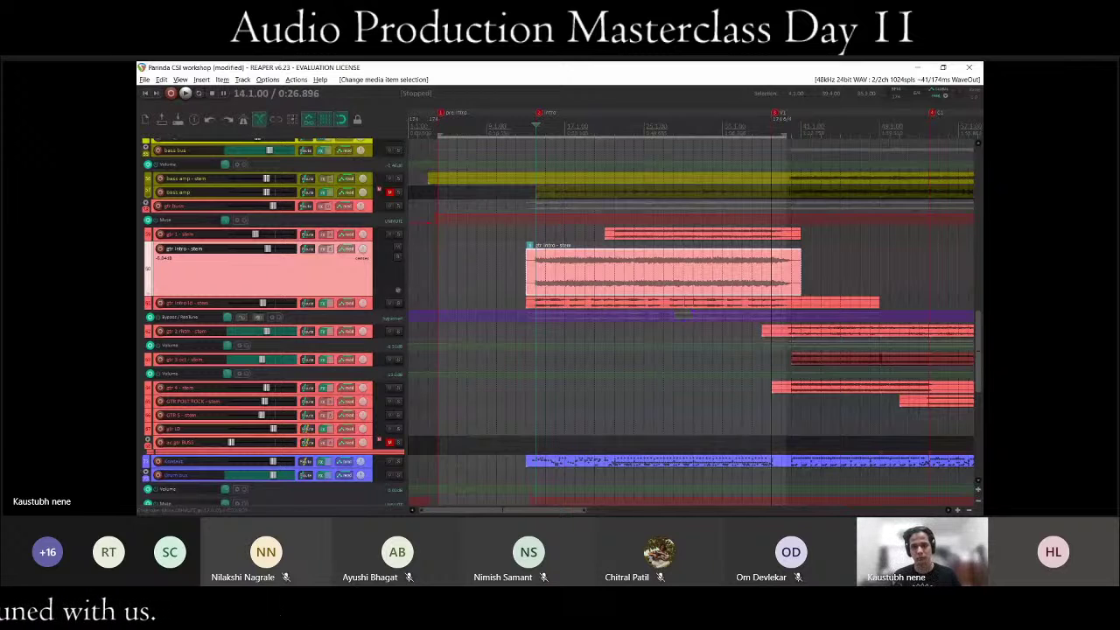
Set the audio device's sample rate to 44100 Hz in the preferences.
{"action": "key", "text": "alt+Tab"}
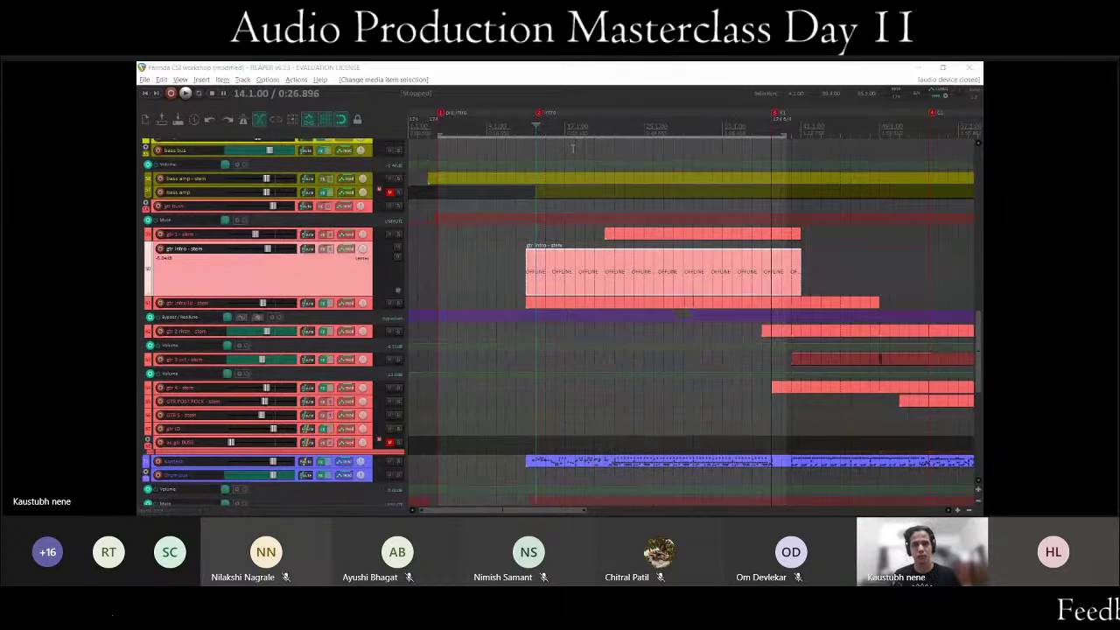
{"action": "left_click", "coordinate": [599, 308]}
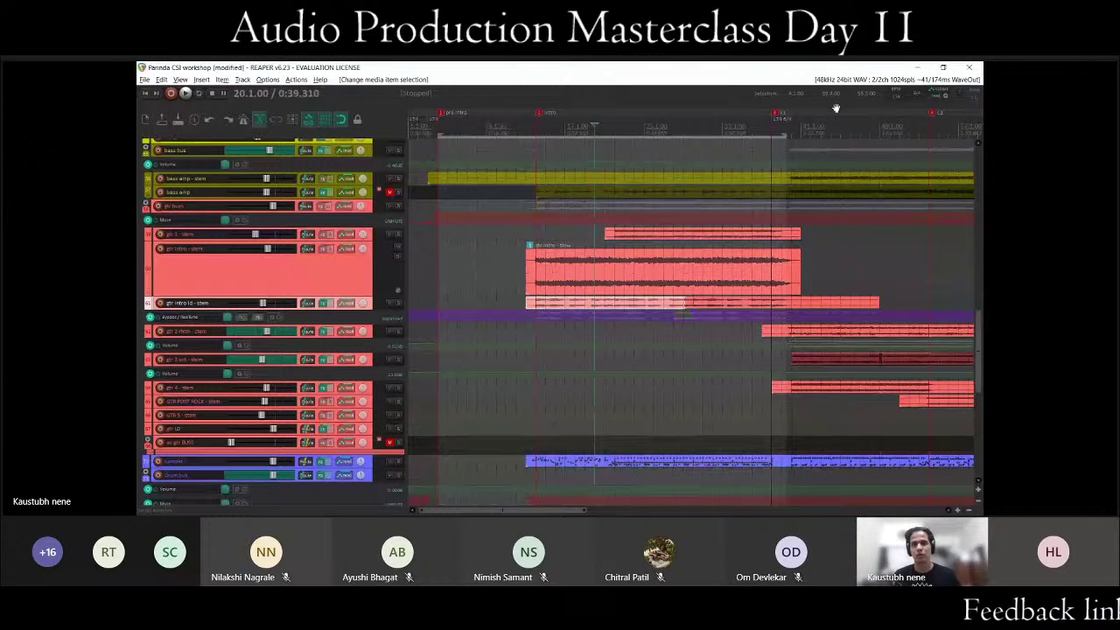
{"action": "key", "text": "ctrl+p"}
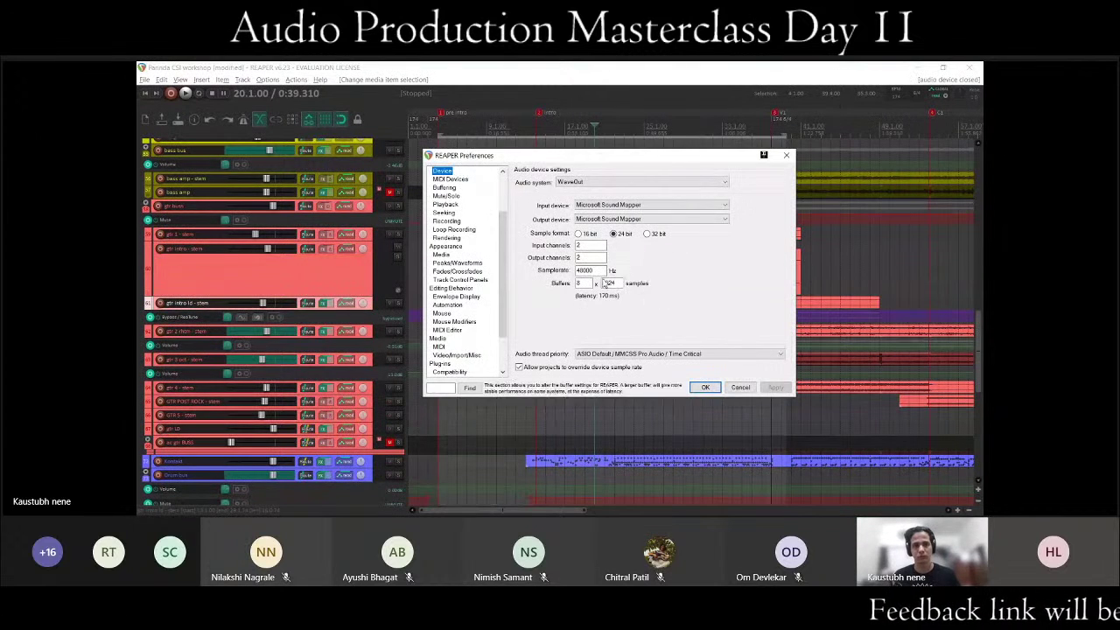
{"action": "type", "text": "441"}
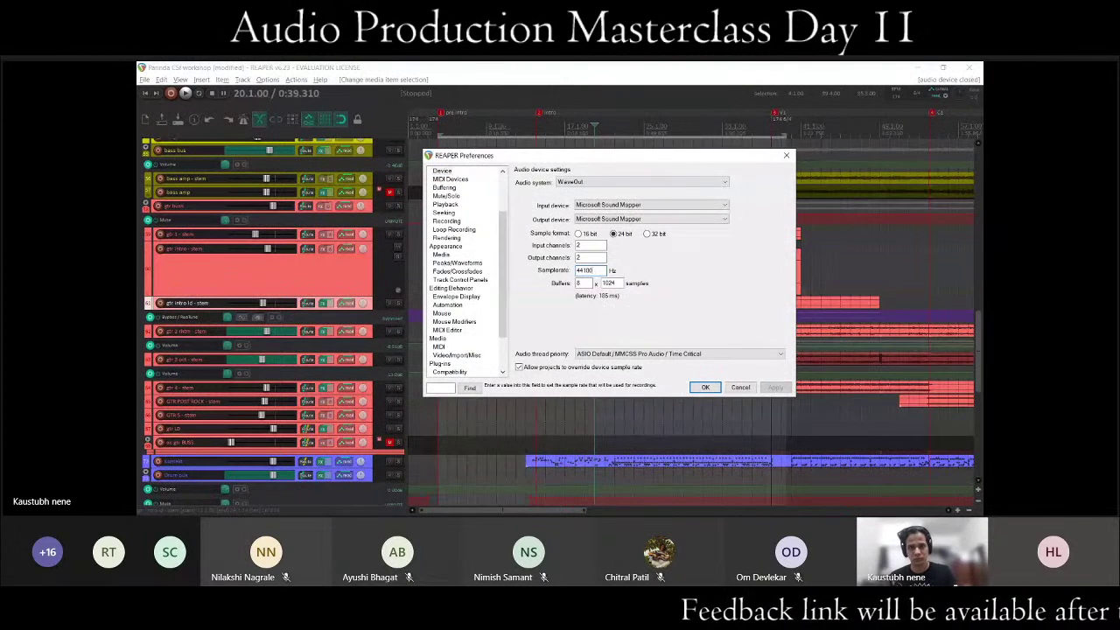
{"action": "key", "text": "Return"}
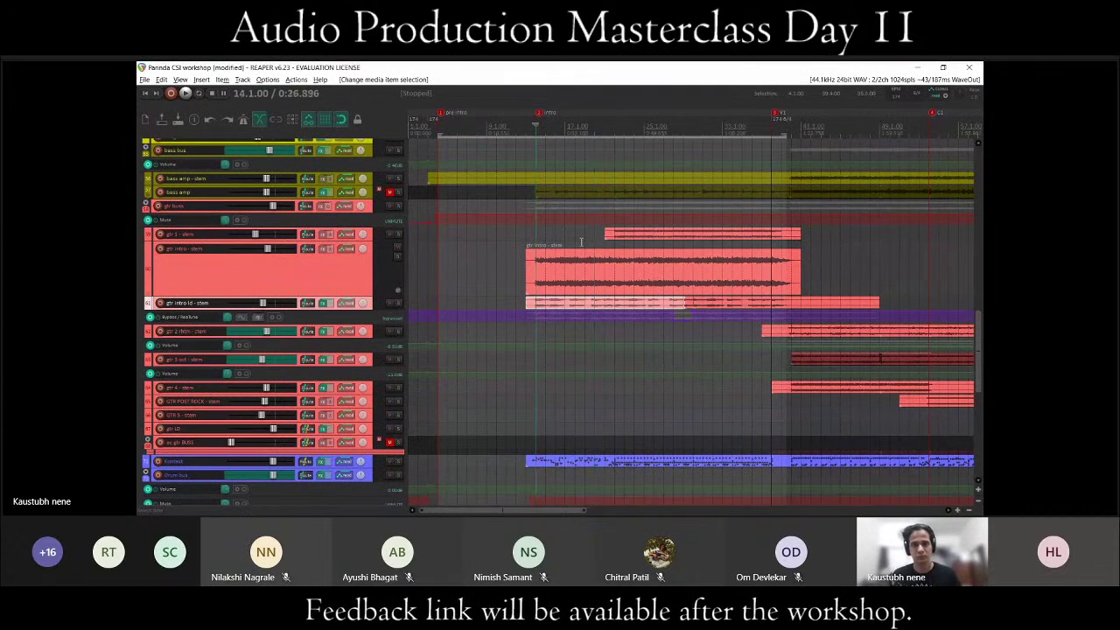
Play the mix briefly from the intro marker at bar 14 and shrink the gtr intro - stem track to its compact height.
{"action": "key", "text": "2"}
{"action": "key", "text": "space"}
{"action": "key", "text": "space"}
{"action": "left_click_drag", "start_coordinate": [377, 264], "coordinate": [378, 254]}
{"action": "scroll", "coordinate": [522, 383], "scroll_direction": "down", "scroll_amount": 3}
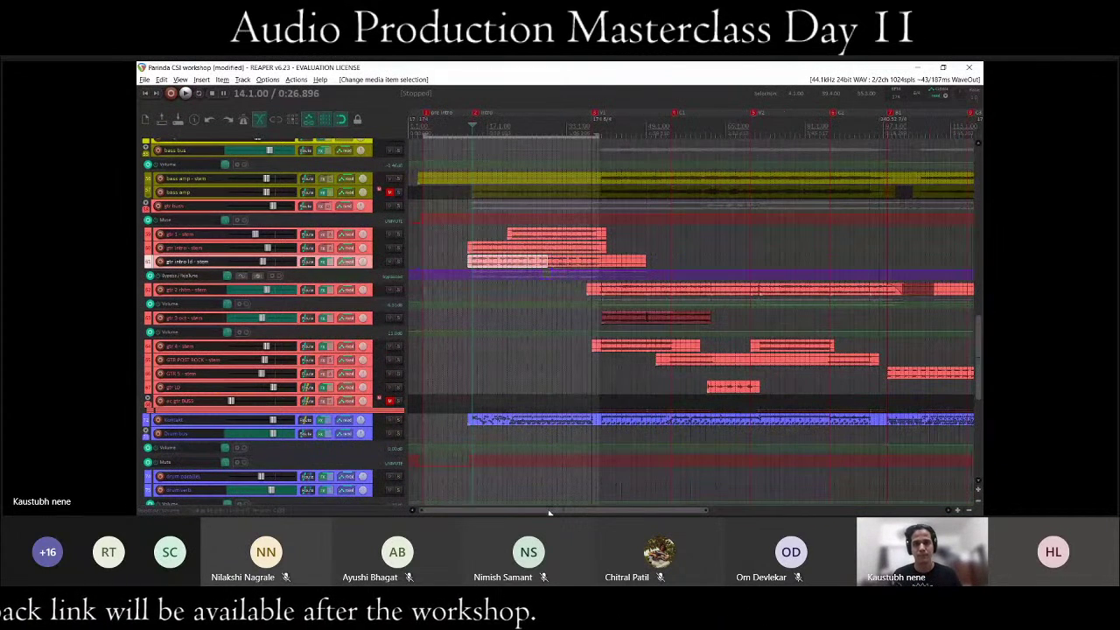
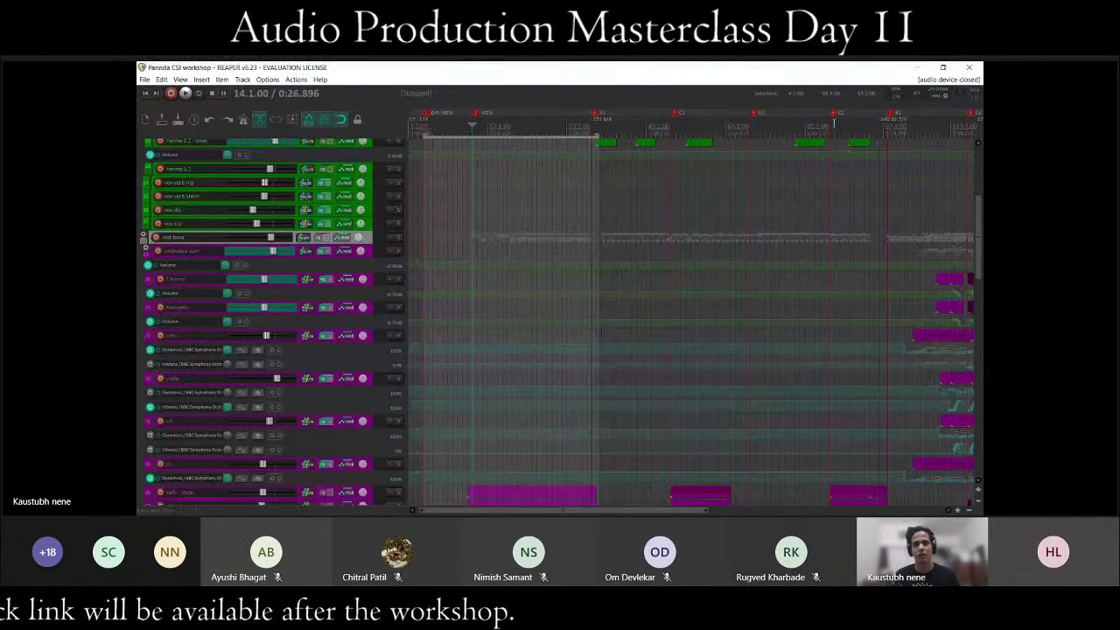
Solo the gtr buss with all of the song's guitar stems in view.
{"action": "scroll", "coordinate": [353, 350], "scroll_direction": "down", "scroll_amount": 2}
{"action": "scroll", "coordinate": [353, 350], "scroll_direction": "down", "scroll_amount": 6}
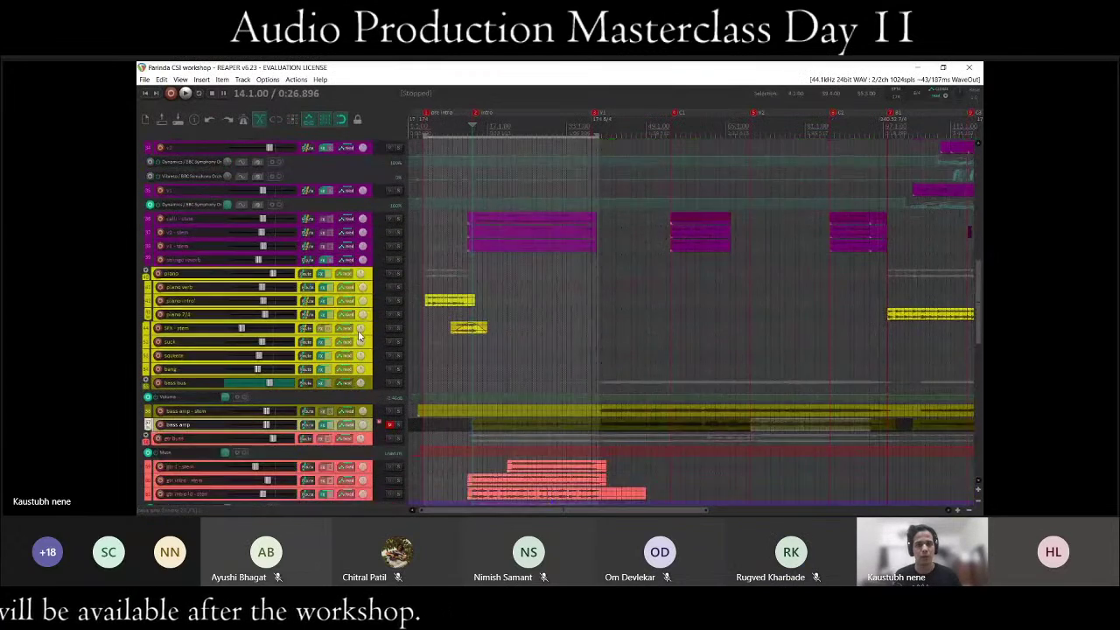
{"action": "scroll", "coordinate": [359, 333], "scroll_direction": "down", "scroll_amount": 3}
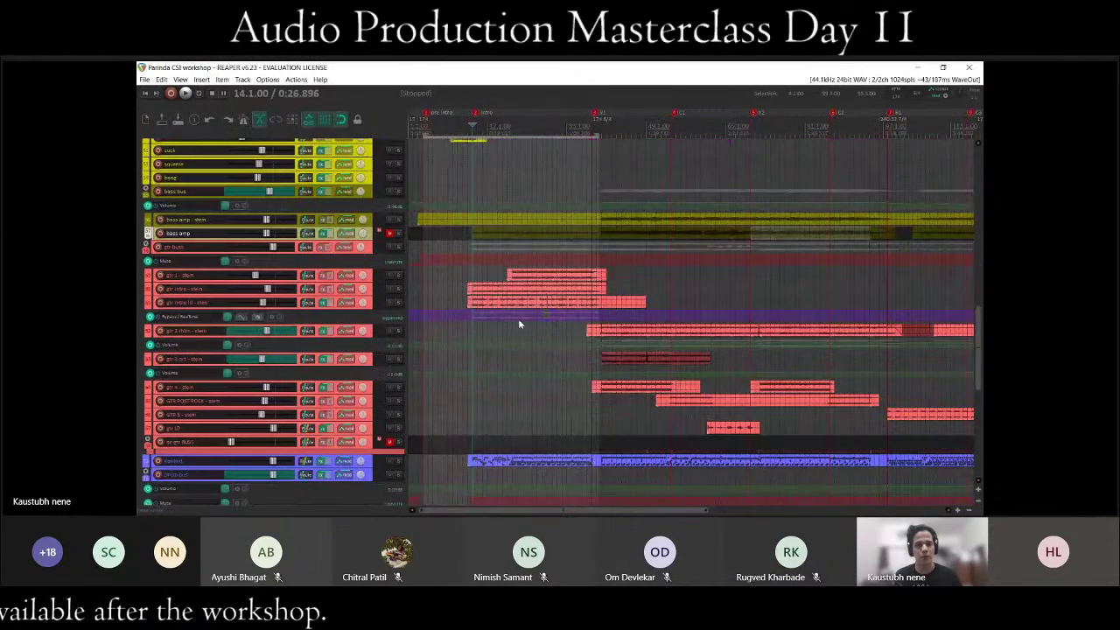
{"action": "scroll", "coordinate": [551, 306], "scroll_direction": "down", "scroll_amount": 2}
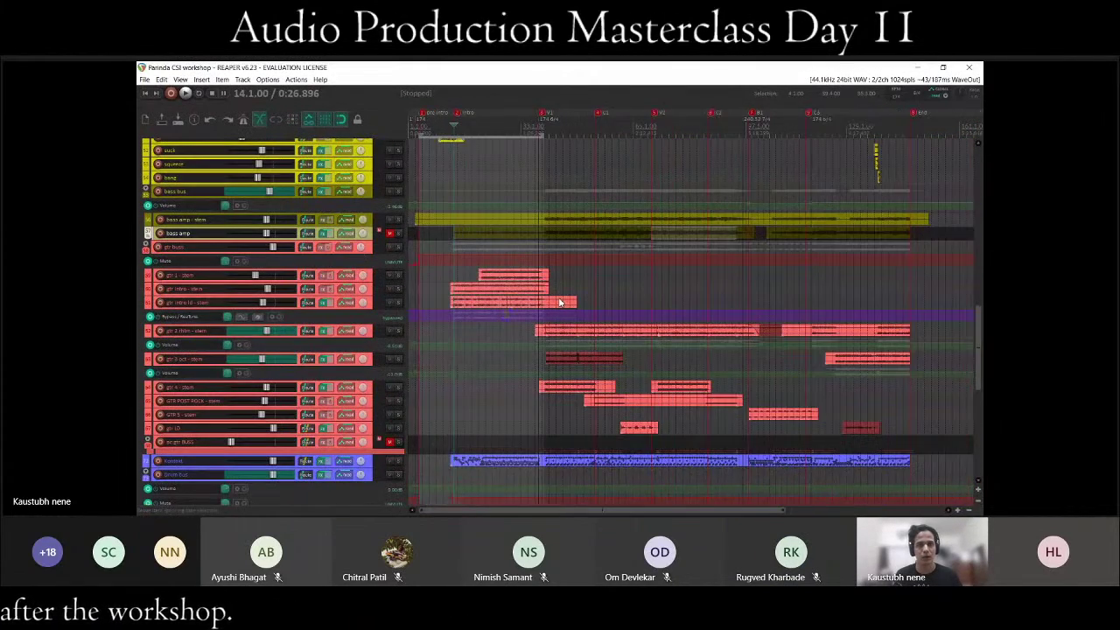
{"action": "scroll", "coordinate": [560, 302], "scroll_direction": "down", "scroll_amount": 2}
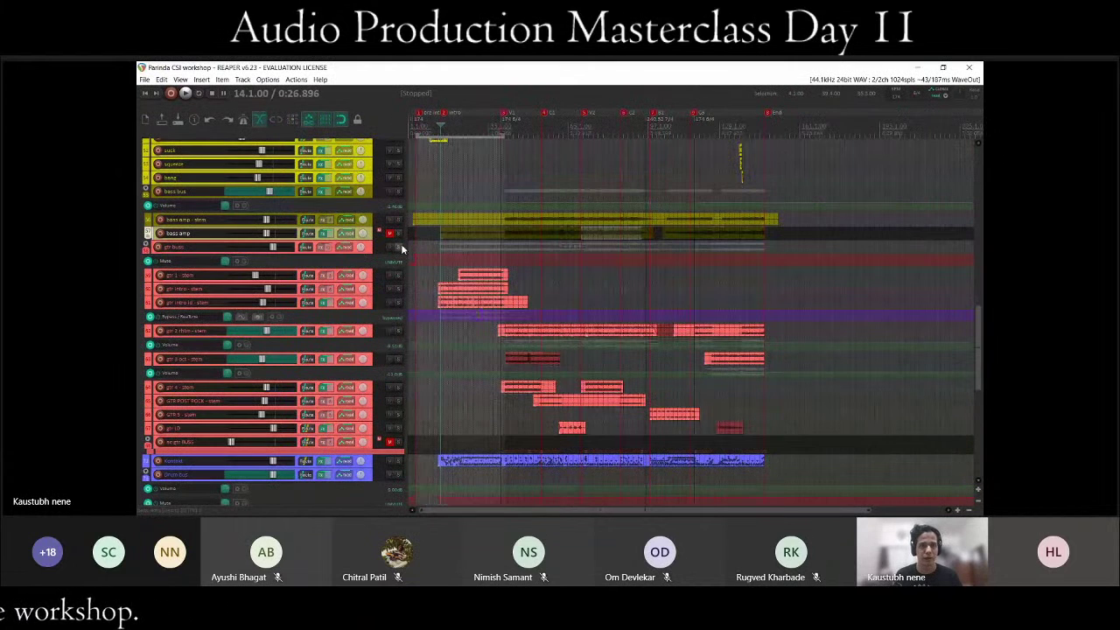
{"action": "left_click", "coordinate": [399, 248]}
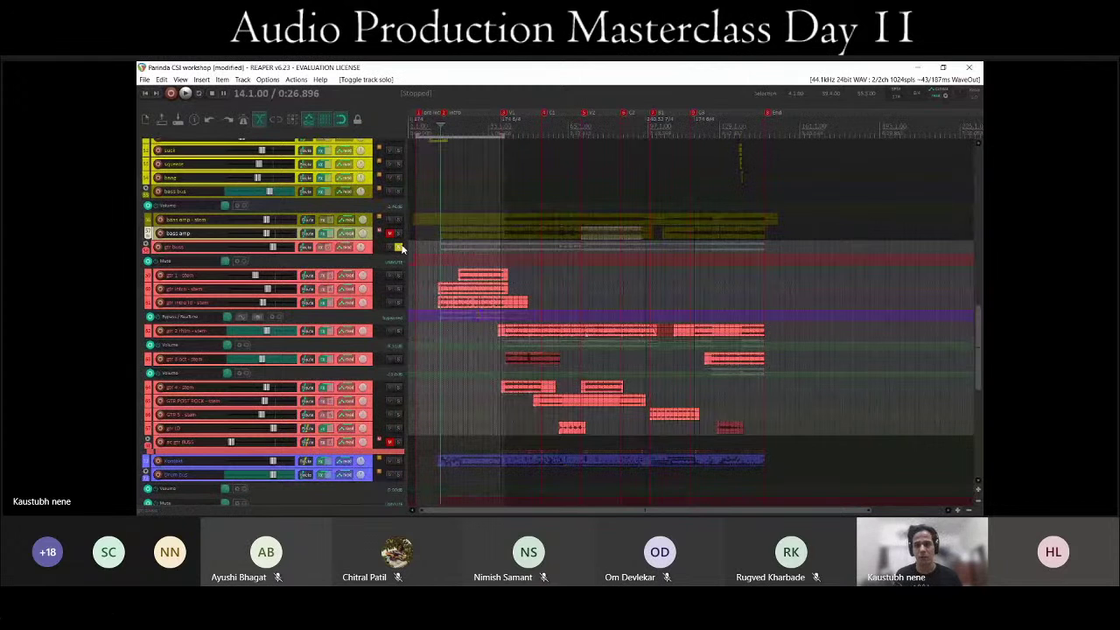
Enlarge the gtr intro - stem track and play the soloed guitars from bar 14, reducing the track's height partway.
{"action": "scroll", "coordinate": [503, 359], "scroll_direction": "up", "scroll_amount": 3}
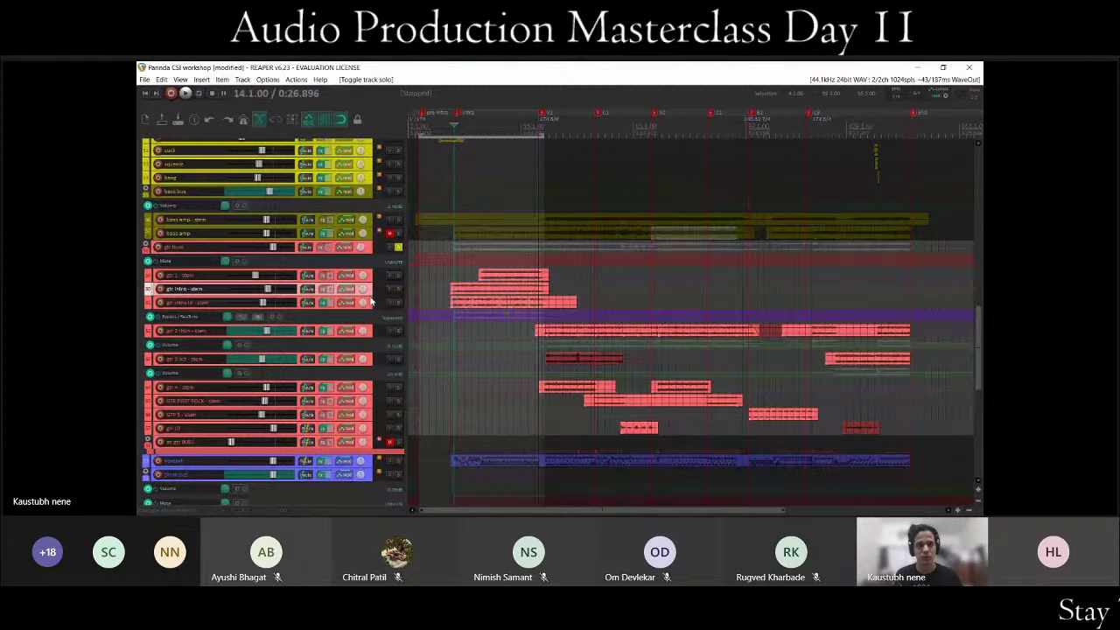
{"action": "key", "text": "grave"}
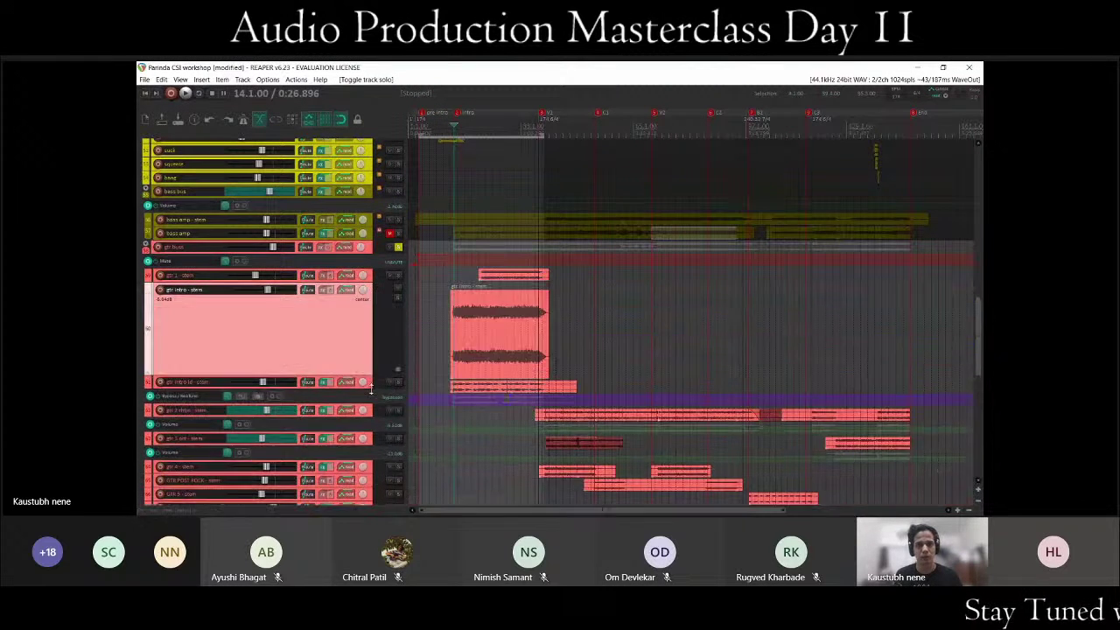
{"action": "scroll", "coordinate": [613, 366], "scroll_direction": "up", "scroll_amount": 3}
{"action": "key", "text": "space"}
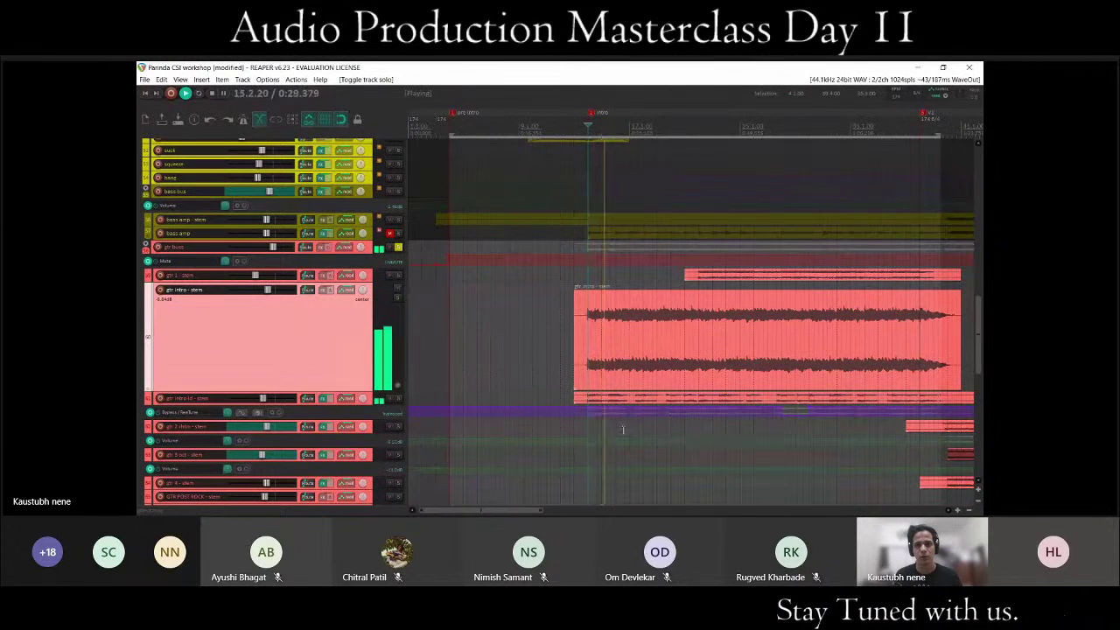
{"action": "scroll", "coordinate": [696, 391], "scroll_direction": "down", "scroll_amount": 1}
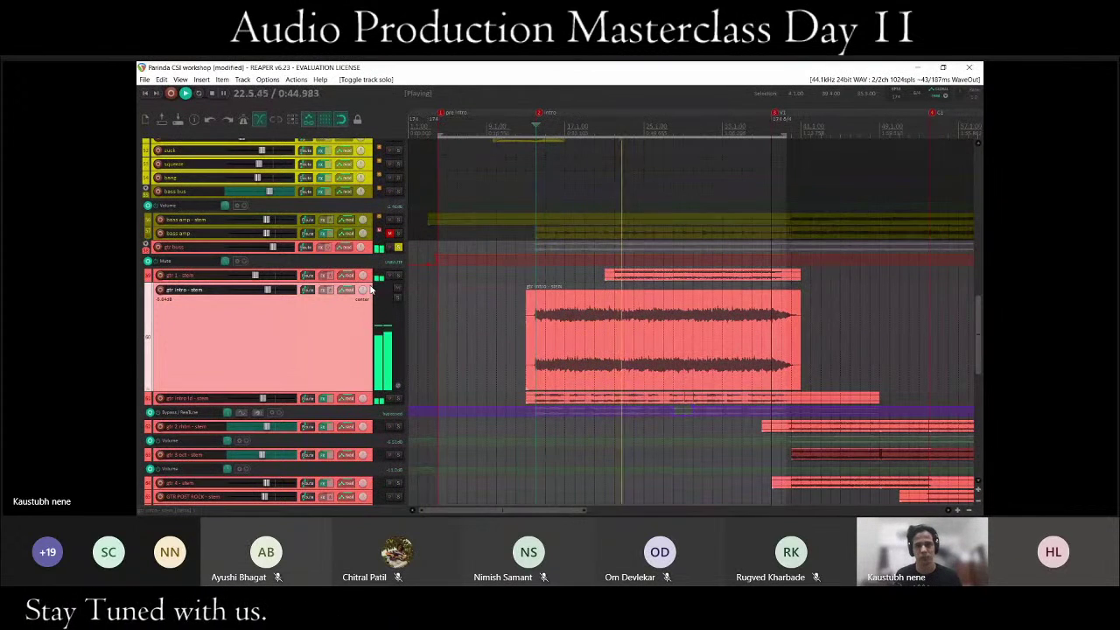
{"action": "key", "text": "minus"}
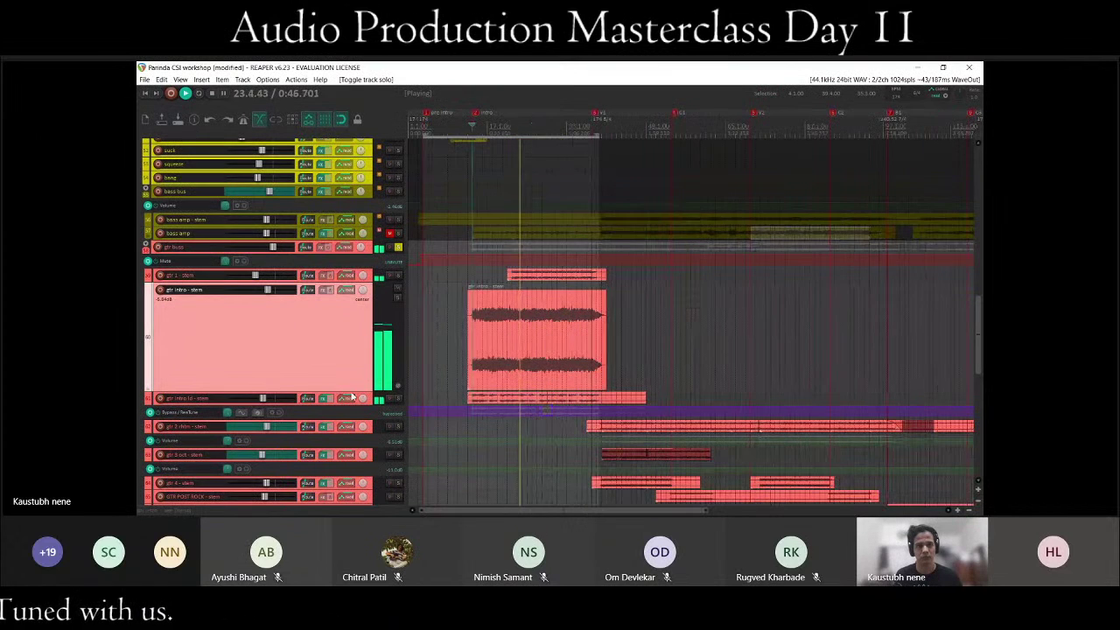
{"action": "left_click_drag", "start_coordinate": [365, 393], "coordinate": [371, 352]}
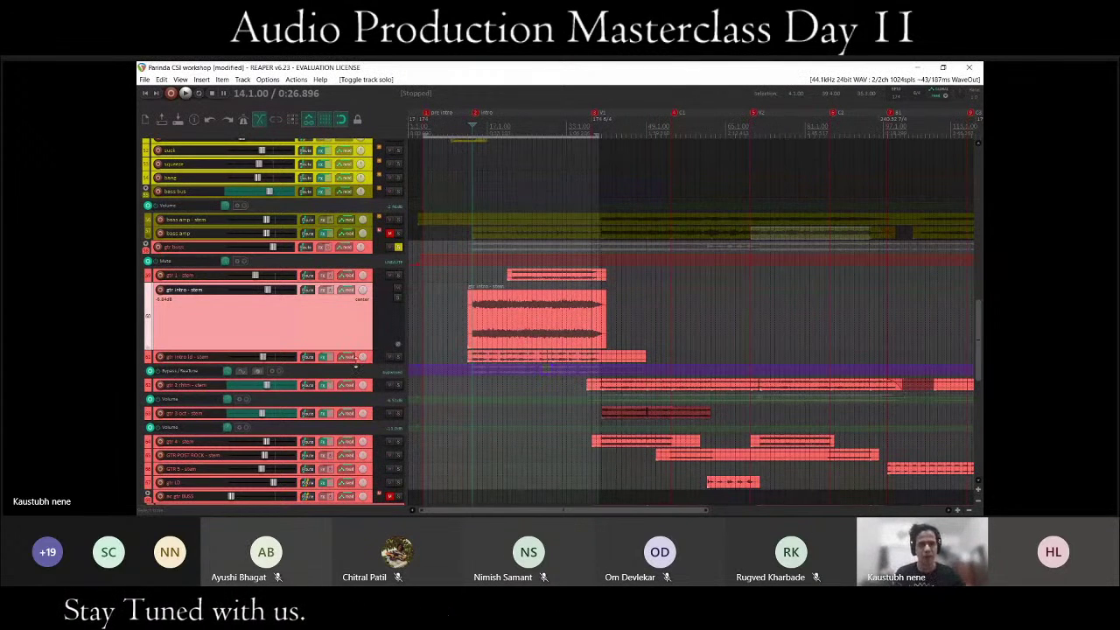
Solo the gtr 1 - stem track within the gtr buss and place the edit cursor at bar 22.
{"action": "left_click", "coordinate": [368, 355]}
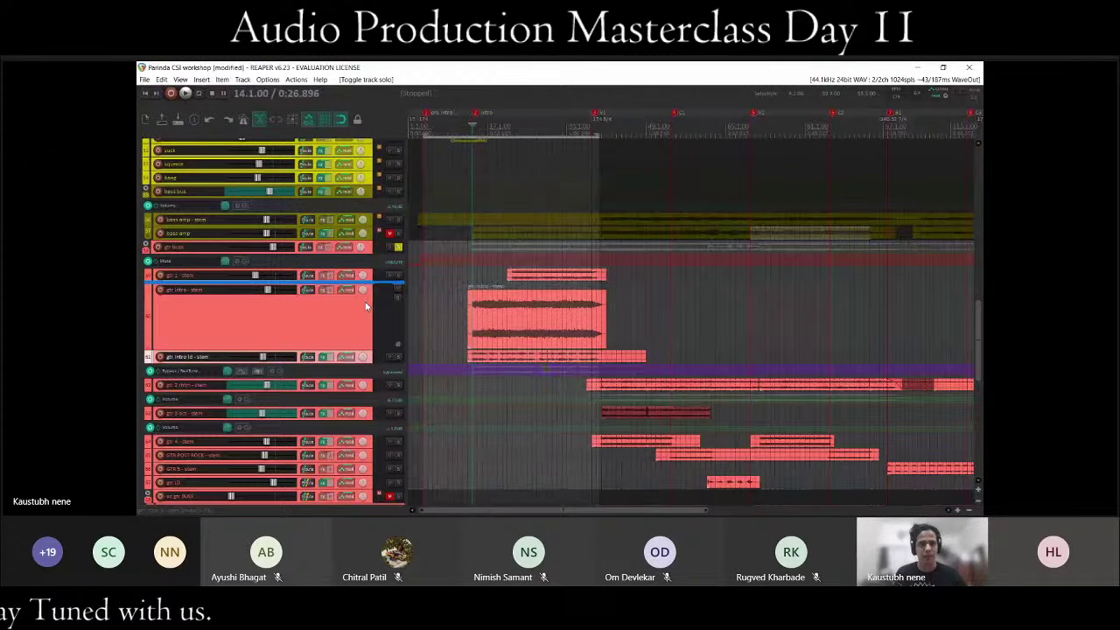
{"action": "left_click", "coordinate": [516, 275]}
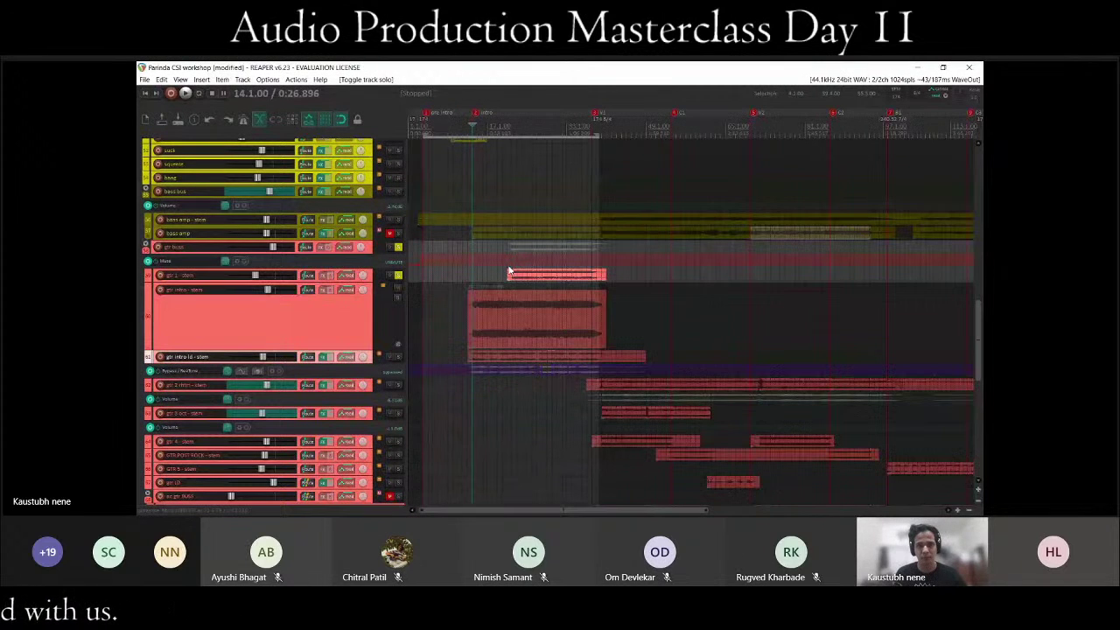
{"action": "left_click", "coordinate": [516, 275]}
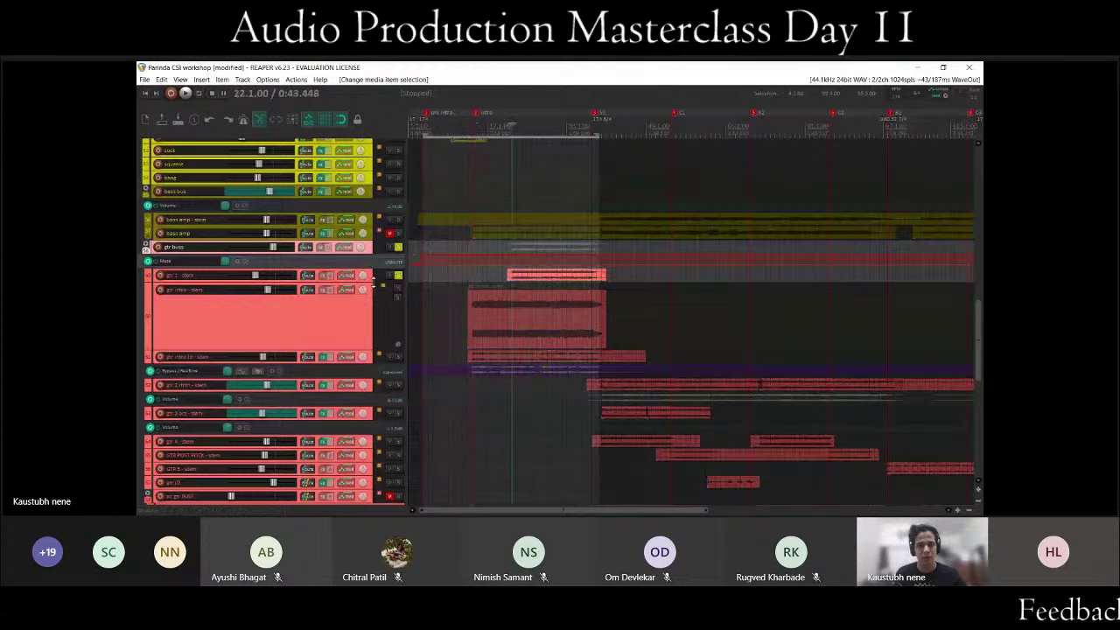
Enlarge the gtr 1 - stem track and shrink the gtr intro - stem track to its compact height.
{"action": "key", "text": "z"}
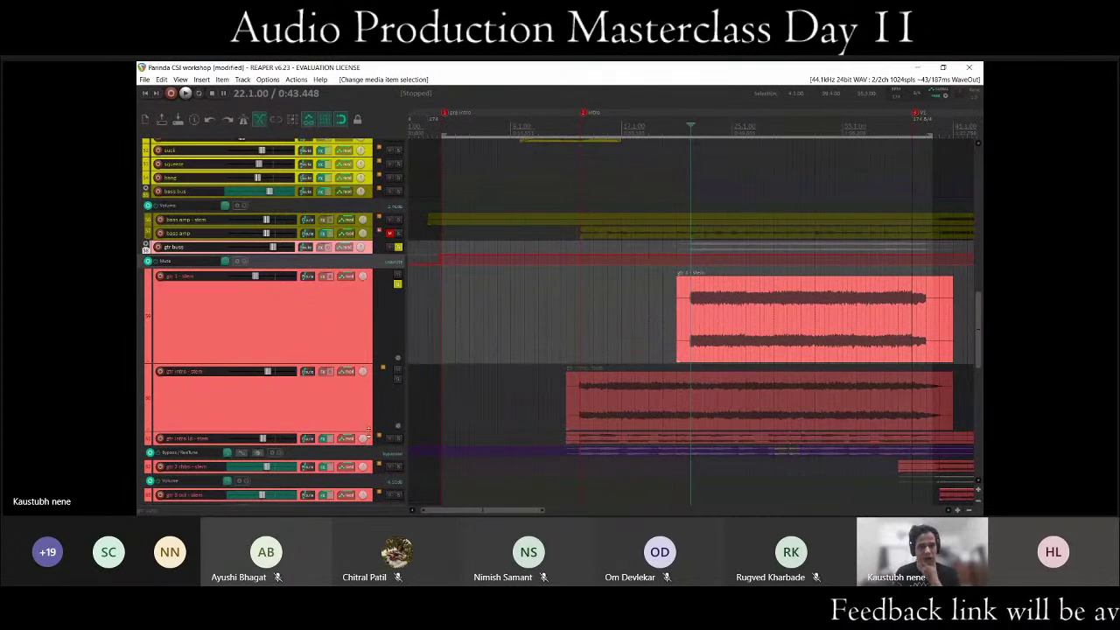
{"action": "left_click_drag", "start_coordinate": [371, 429], "coordinate": [371, 365]}
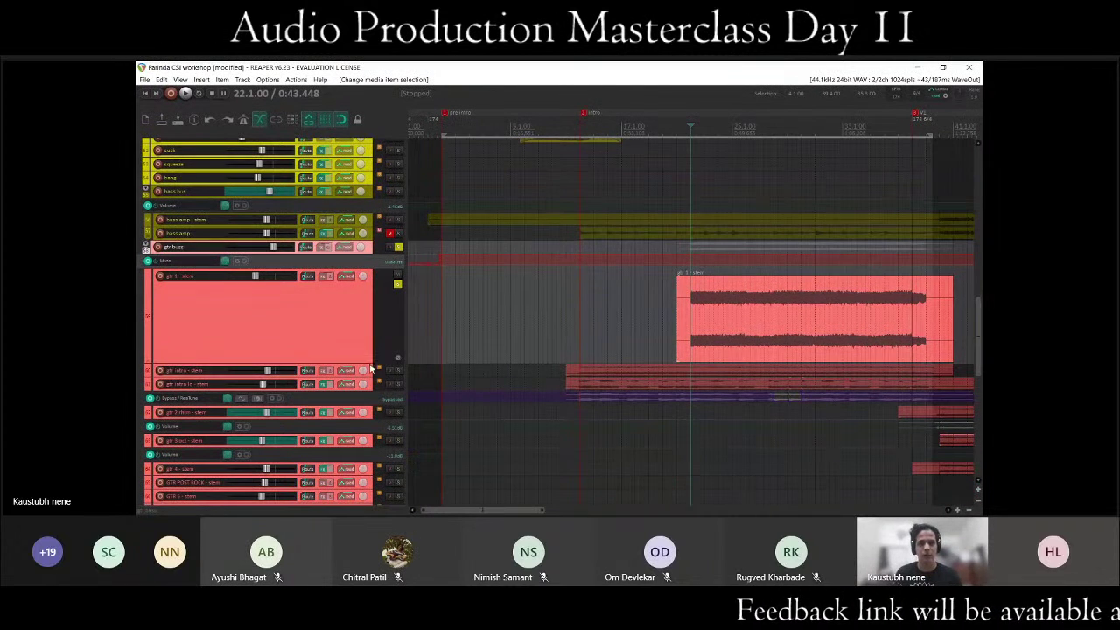
{"action": "left_click_drag", "start_coordinate": [371, 366], "coordinate": [399, 427]}
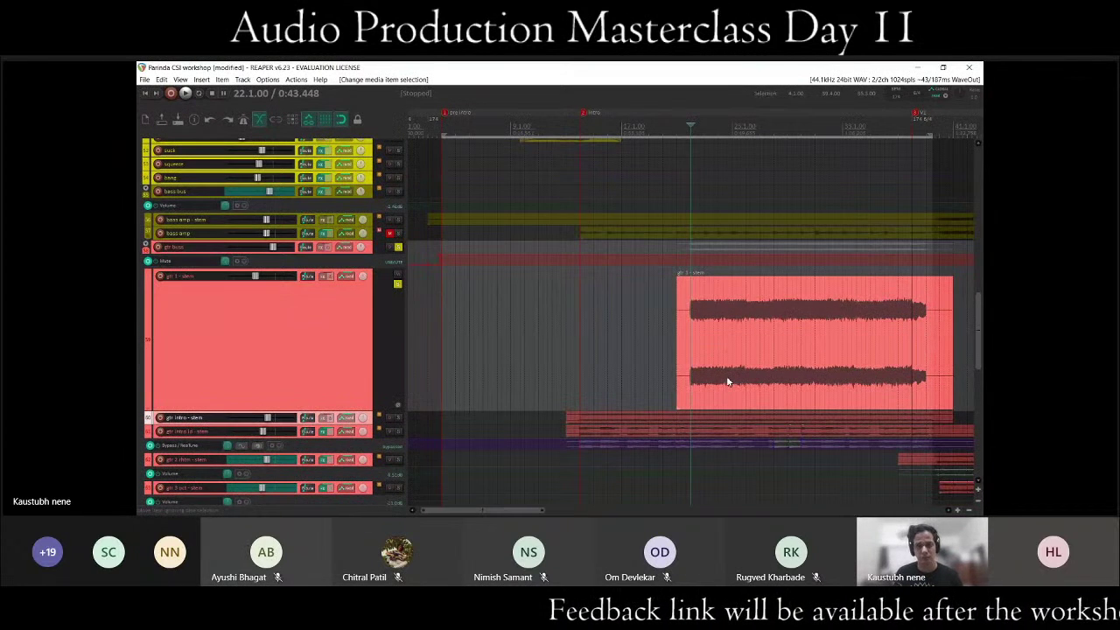
Play the soloed gtr 1 - stem from bar 22 and stop playback.
{"action": "scroll", "coordinate": [814, 316], "scroll_direction": "up", "scroll_amount": 3}
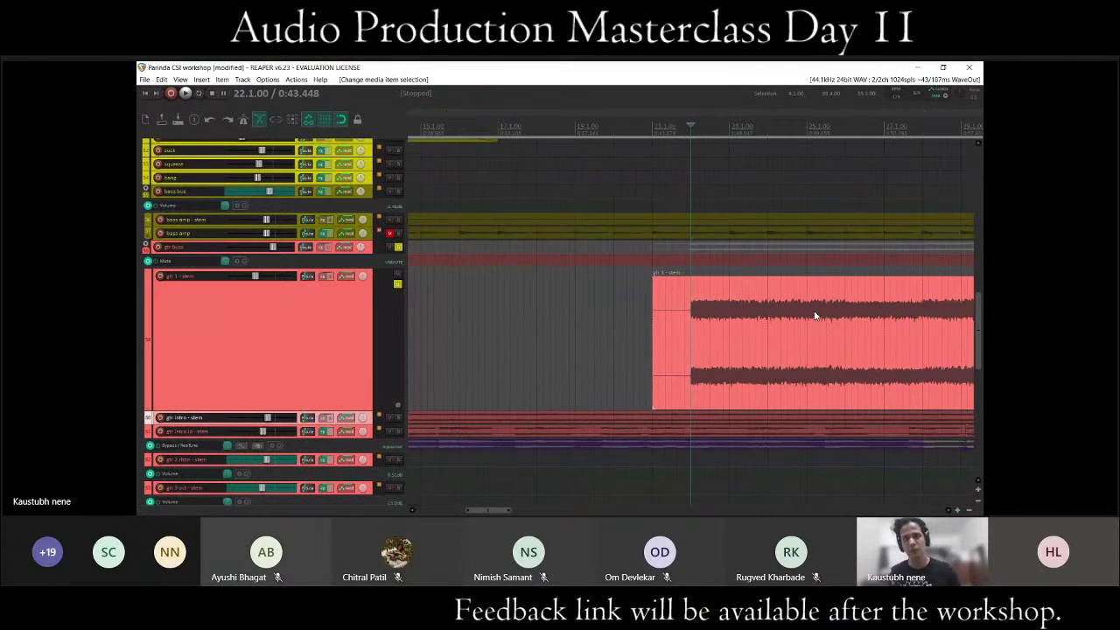
{"action": "key", "text": "space"}
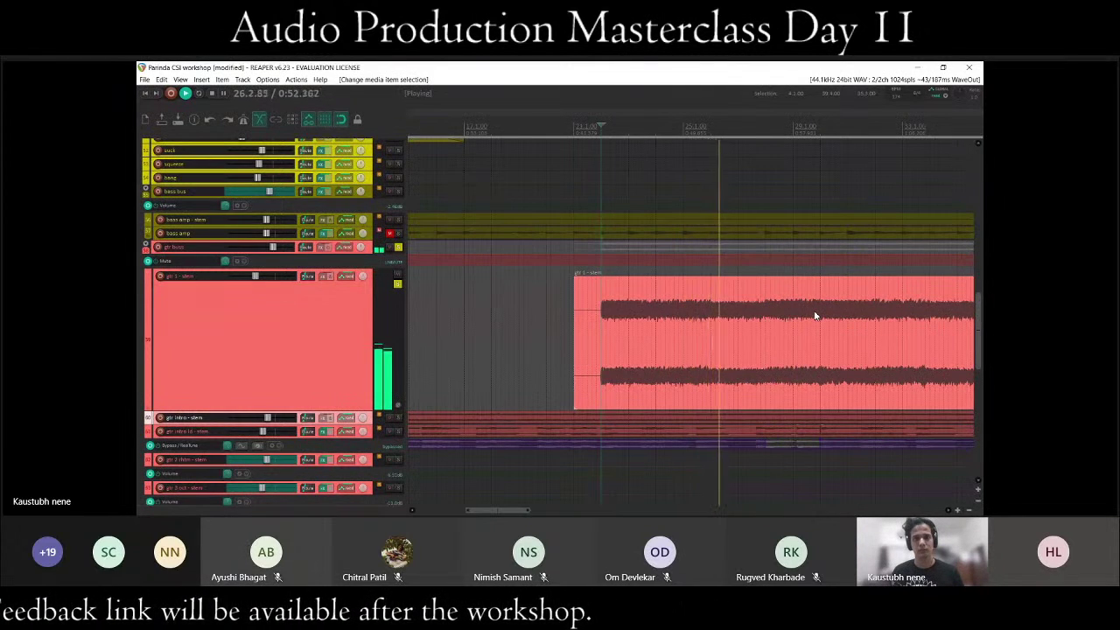
{"action": "key", "text": "space"}
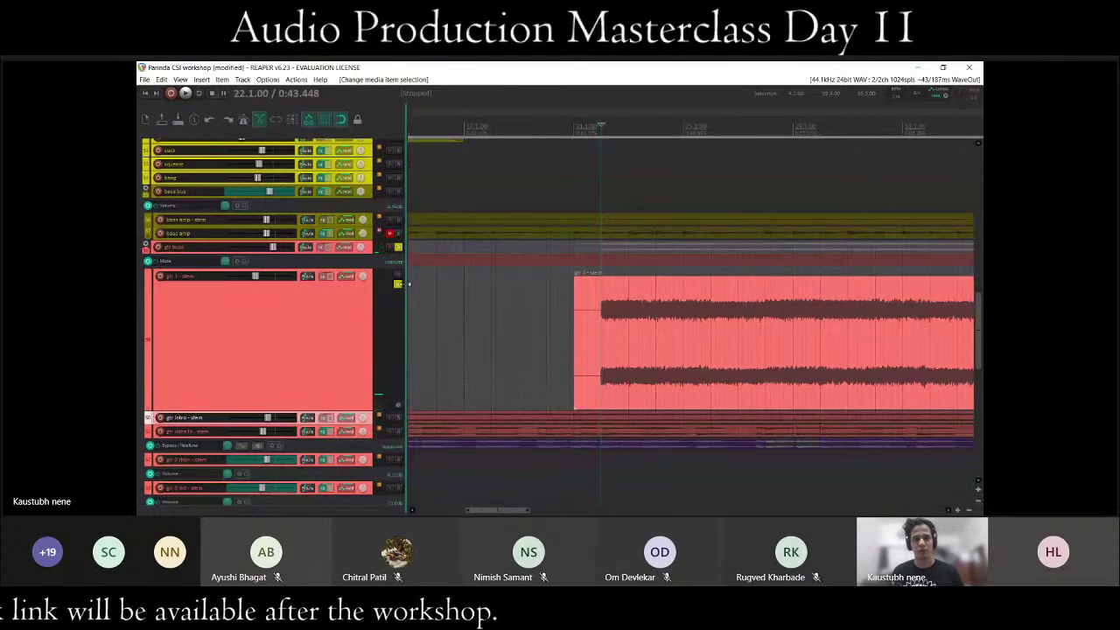
Unsolo the gtr 1 - stem track and return the guitar tracks to compact height.
{"action": "scroll", "coordinate": [426, 296], "scroll_direction": "down", "scroll_amount": 4}
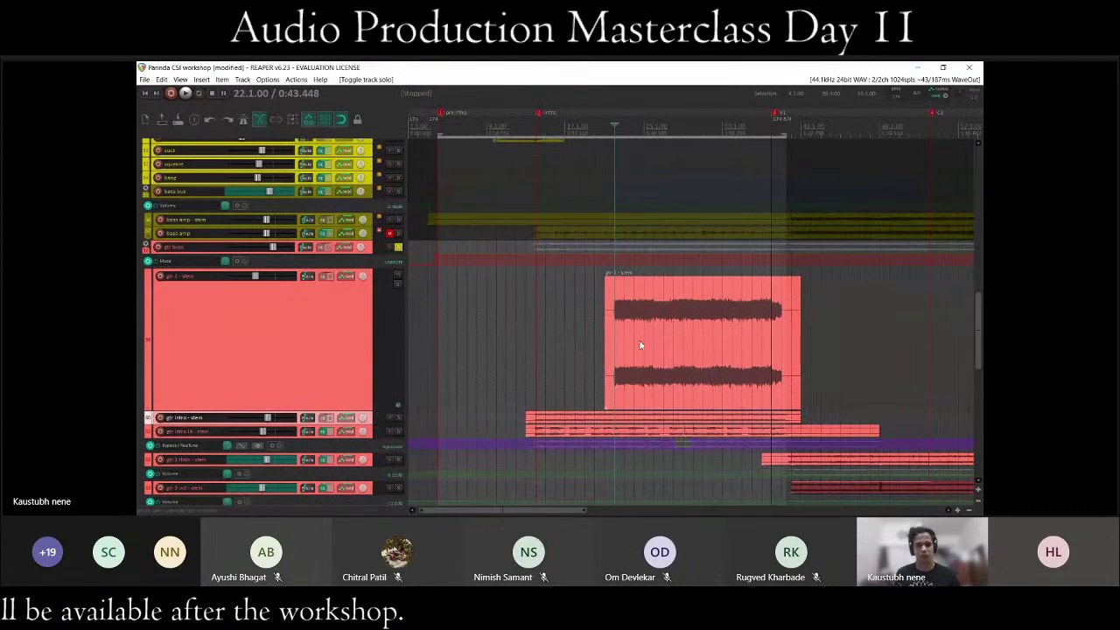
{"action": "scroll", "coordinate": [327, 395], "scroll_direction": "down", "scroll_amount": 3}
{"action": "scroll", "coordinate": [645, 332], "scroll_direction": "down", "scroll_amount": 3}
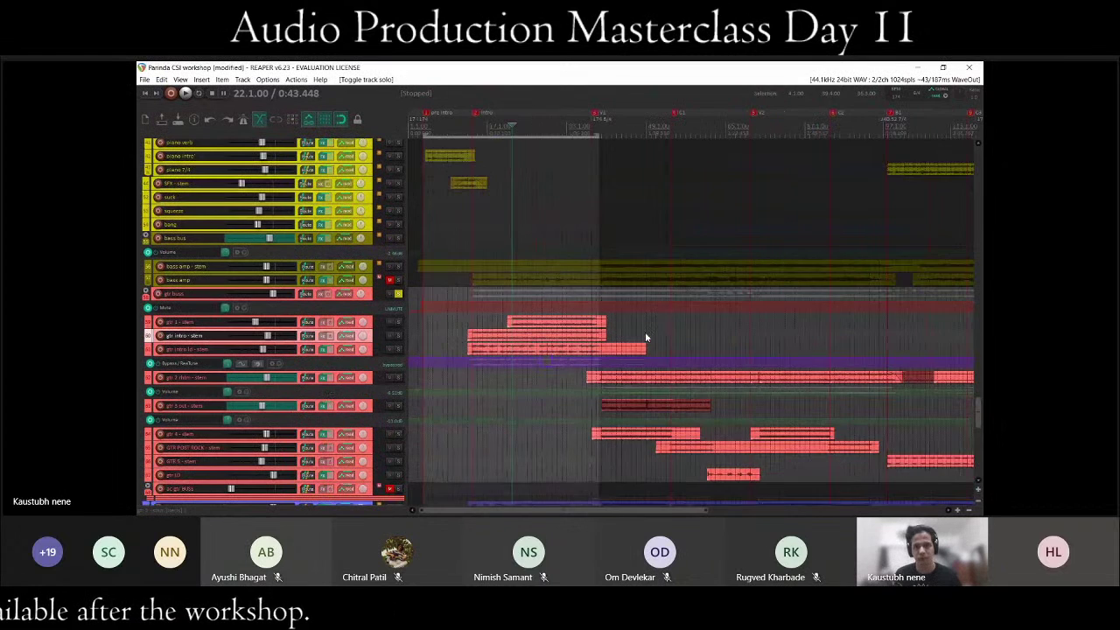
Unsolo the gtr buss and place the edit cursor at bar 38.
{"action": "scroll", "coordinate": [324, 337], "scroll_direction": "down", "scroll_amount": 8}
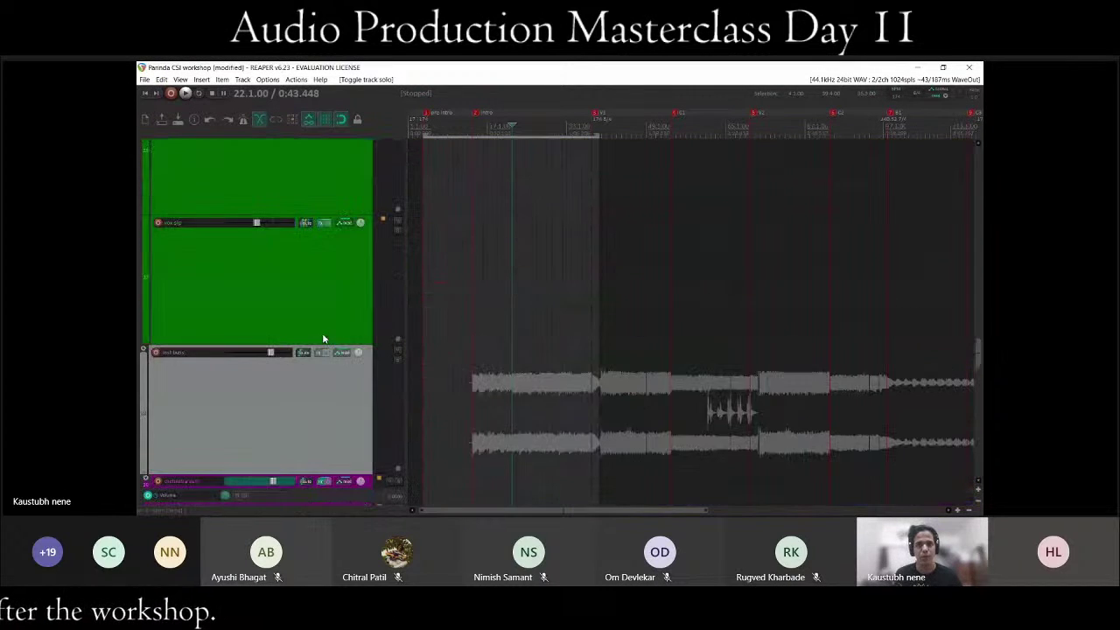
{"action": "scroll", "coordinate": [322, 339], "scroll_direction": "up", "scroll_amount": 1}
{"action": "scroll", "coordinate": [321, 339], "scroll_direction": "down", "scroll_amount": 3}
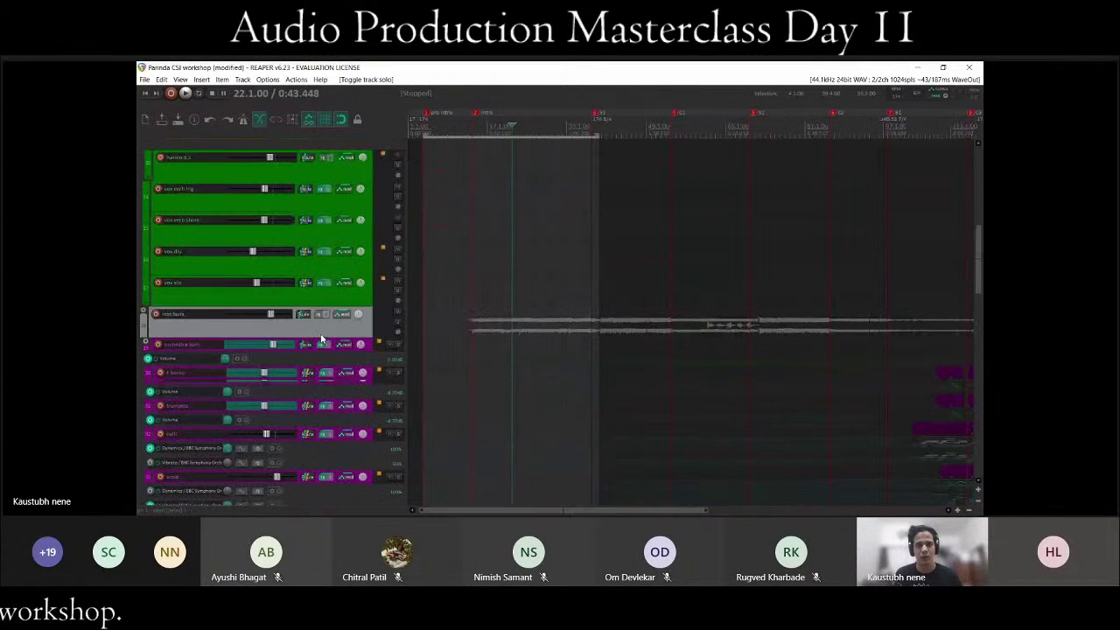
{"action": "scroll", "coordinate": [321, 339], "scroll_direction": "down", "scroll_amount": 10}
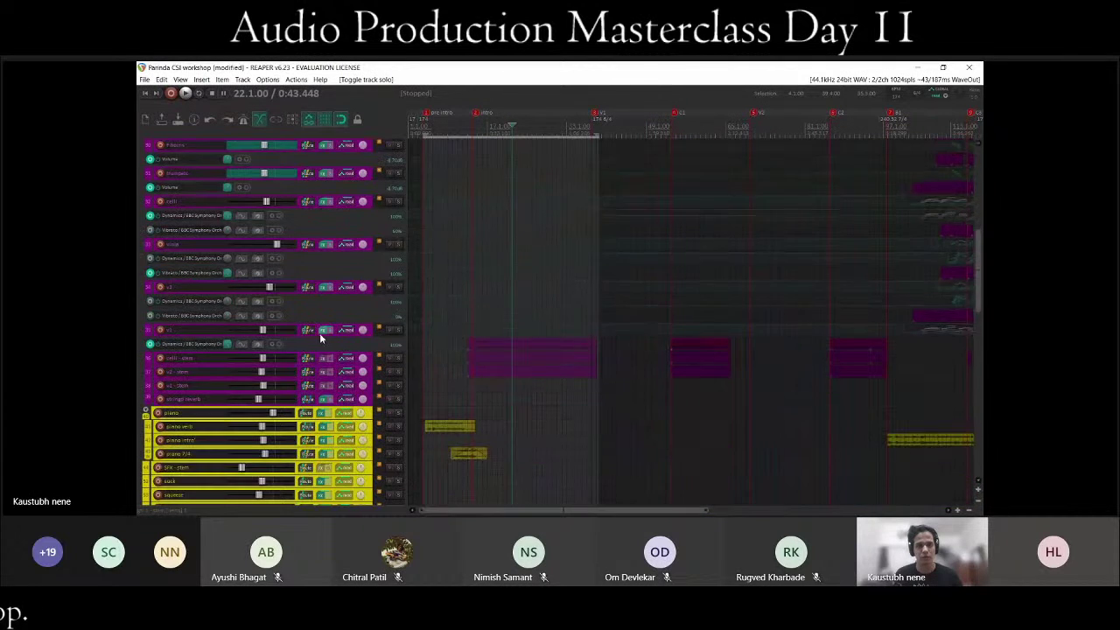
{"action": "scroll", "coordinate": [323, 337], "scroll_direction": "down", "scroll_amount": 3}
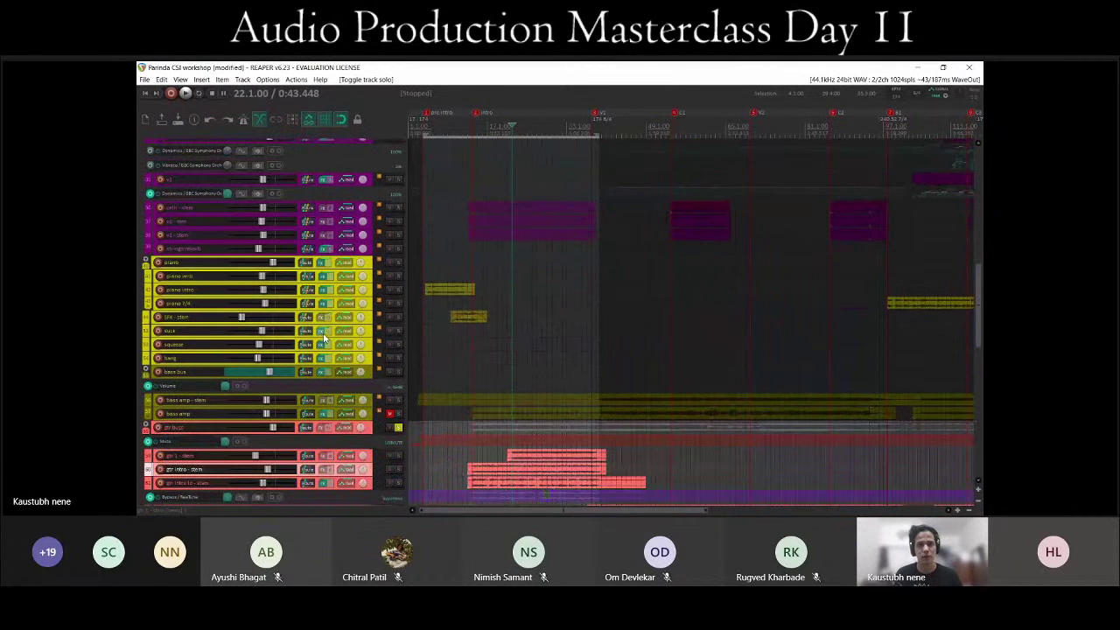
{"action": "scroll", "coordinate": [323, 337], "scroll_direction": "down", "scroll_amount": 4}
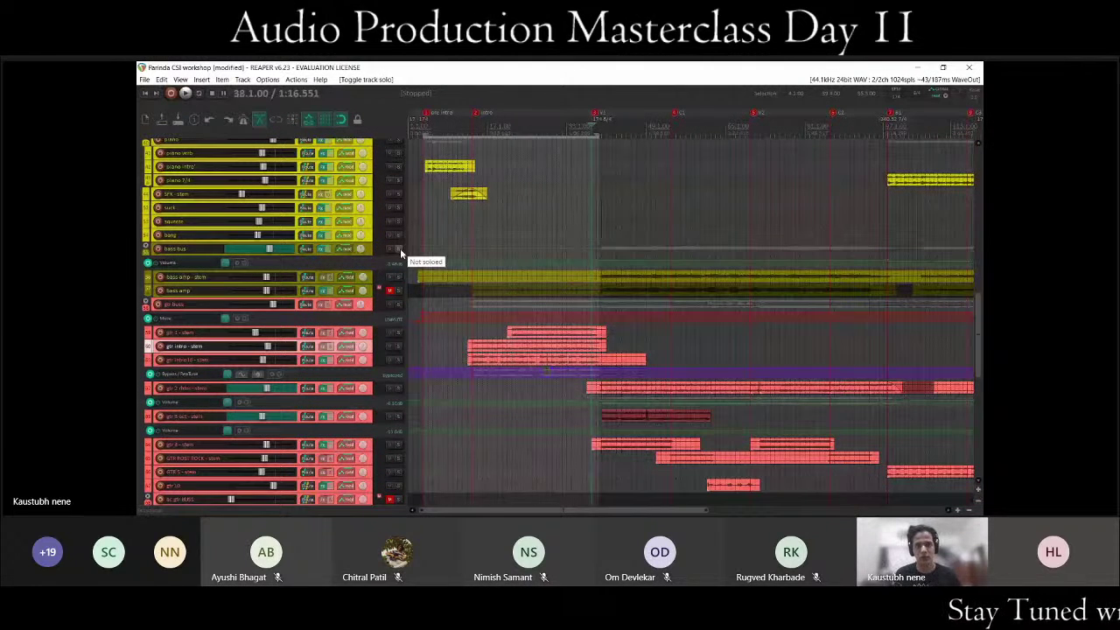
Play the full mix from bar 38, briefly soloing the gtr 2 rhtm - stem track during playback.
{"action": "key", "text": "space"}
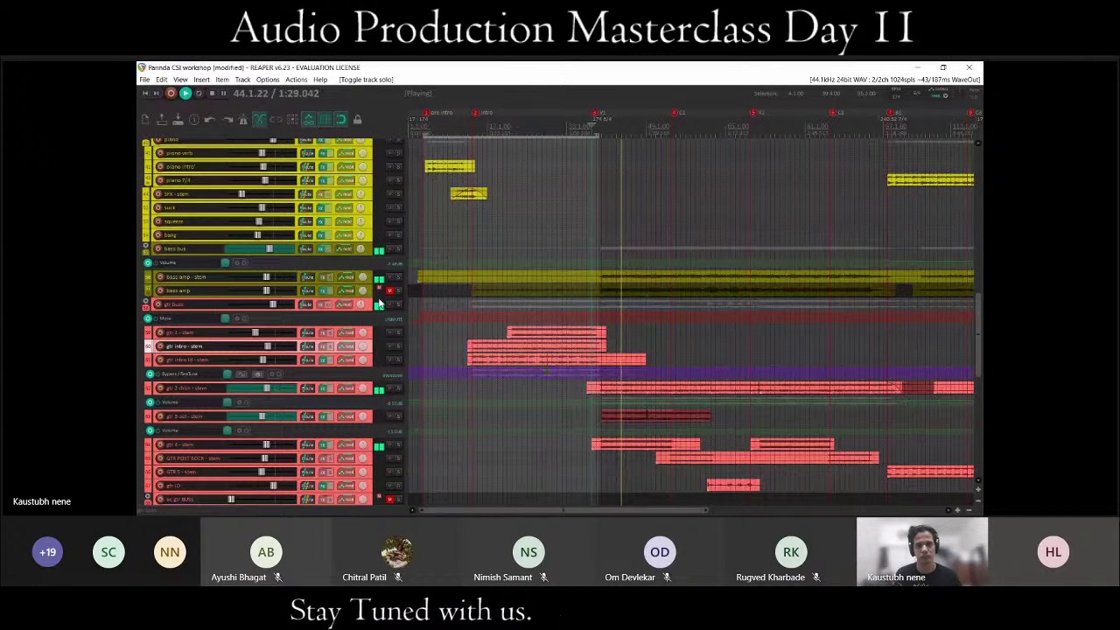
{"action": "left_click", "coordinate": [397, 391]}
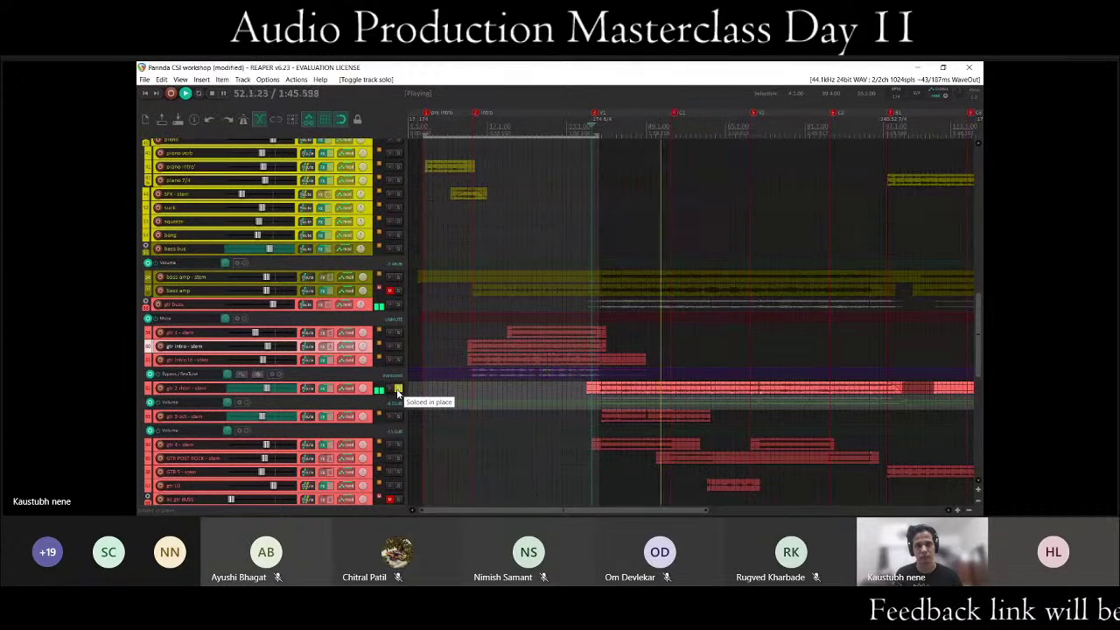
{"action": "left_click", "coordinate": [396, 390]}
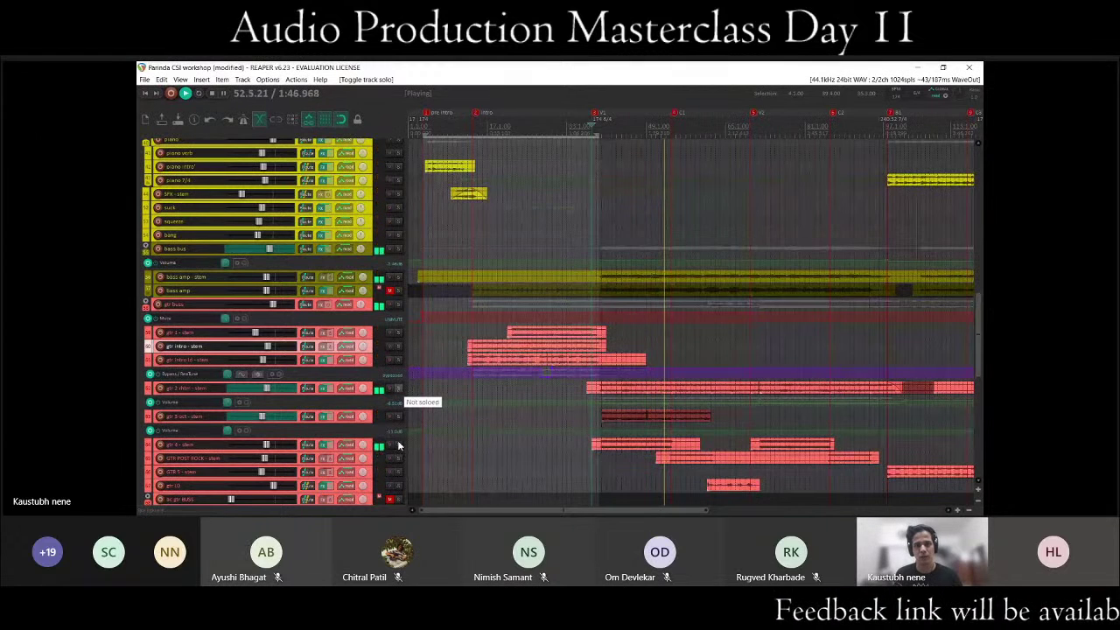
{"action": "key", "text": "space"}
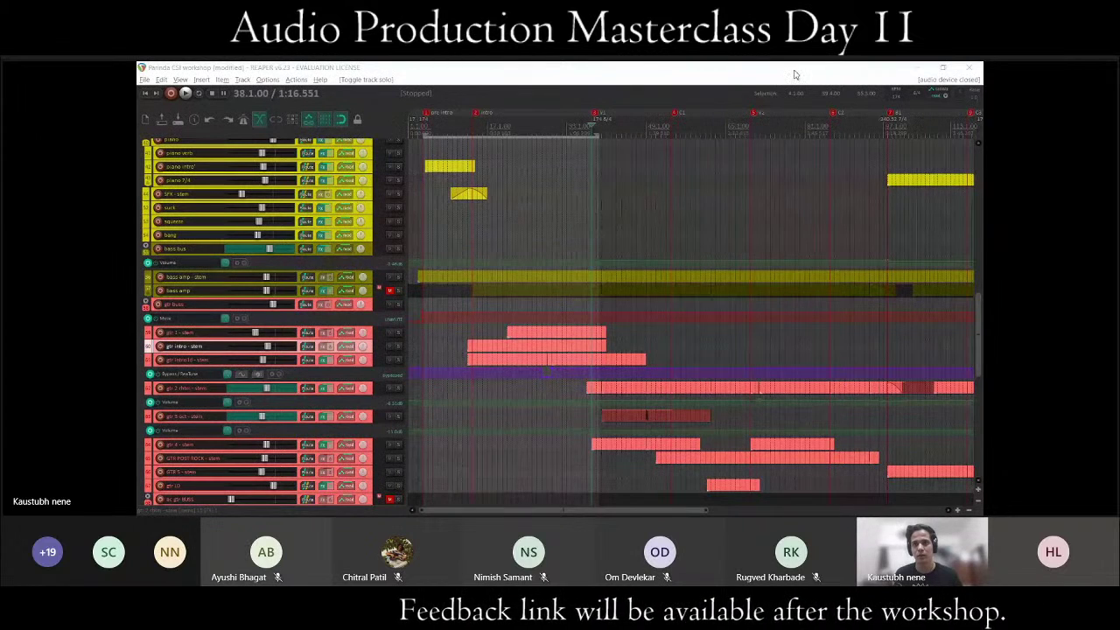
Solo the gtr buss and enlarge the gtr 2 rhtm - stem track around the V1 marker.
{"action": "left_click", "coordinate": [787, 80]}
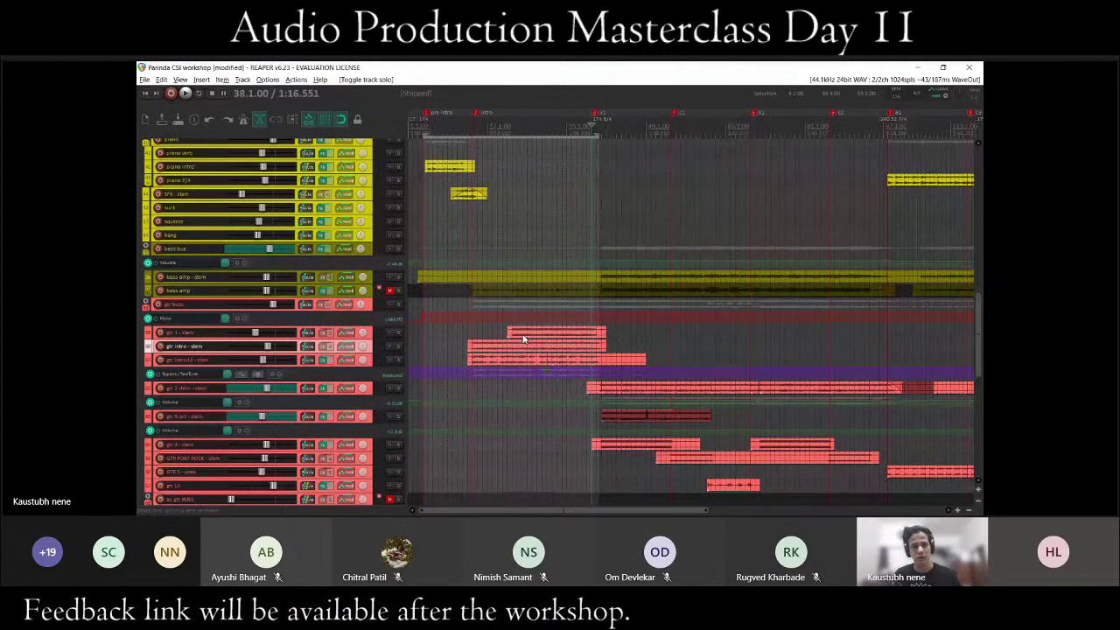
{"action": "left_click", "coordinate": [398, 305]}
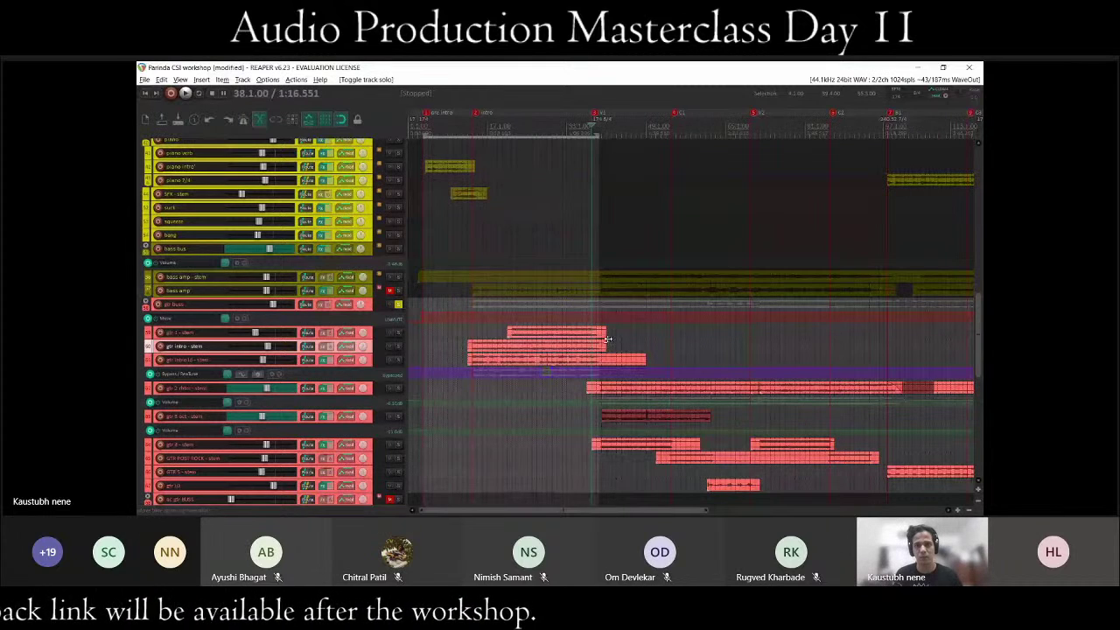
{"action": "scroll", "coordinate": [607, 411], "scroll_direction": "up", "scroll_amount": 2}
{"action": "scroll", "coordinate": [652, 407], "scroll_direction": "up", "scroll_amount": 3}
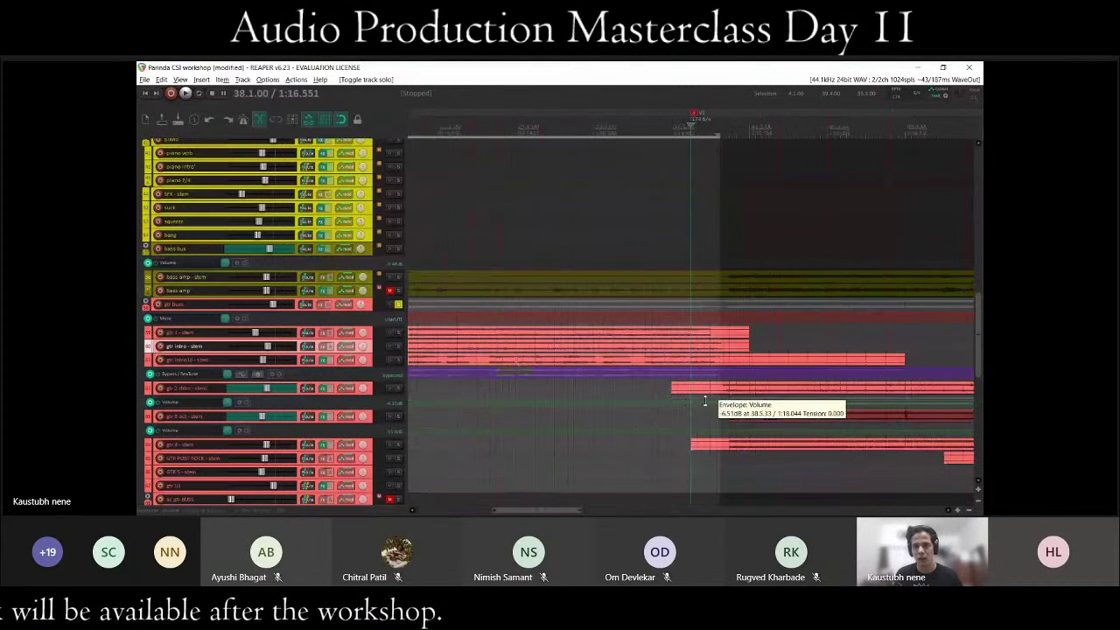
{"action": "left_click", "coordinate": [707, 398]}
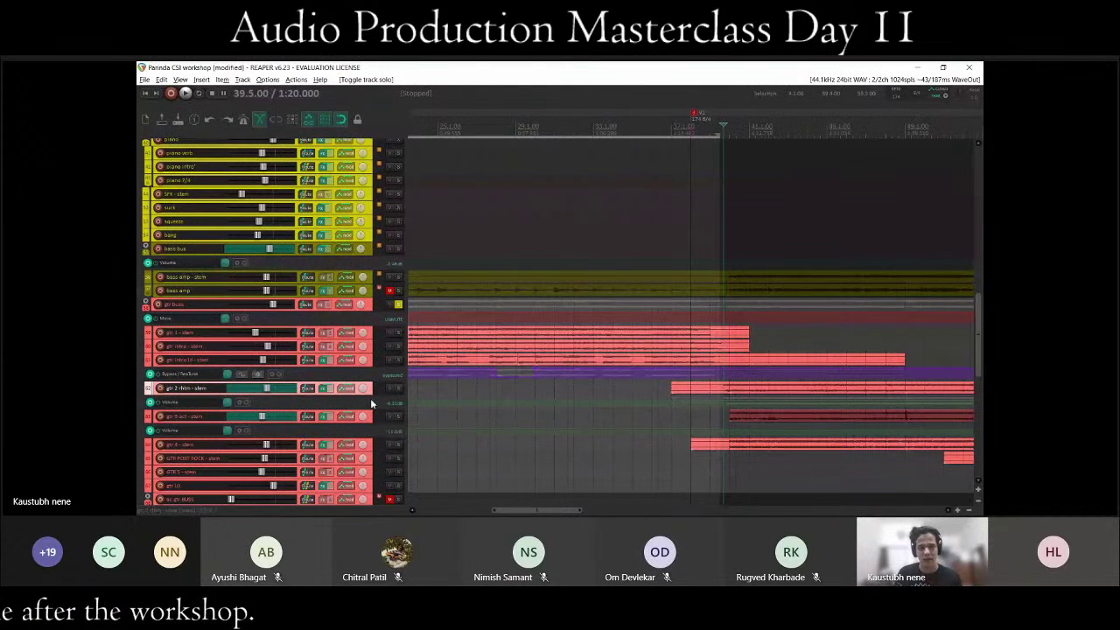
{"action": "left_click_drag", "start_coordinate": [371, 393], "coordinate": [376, 507]}
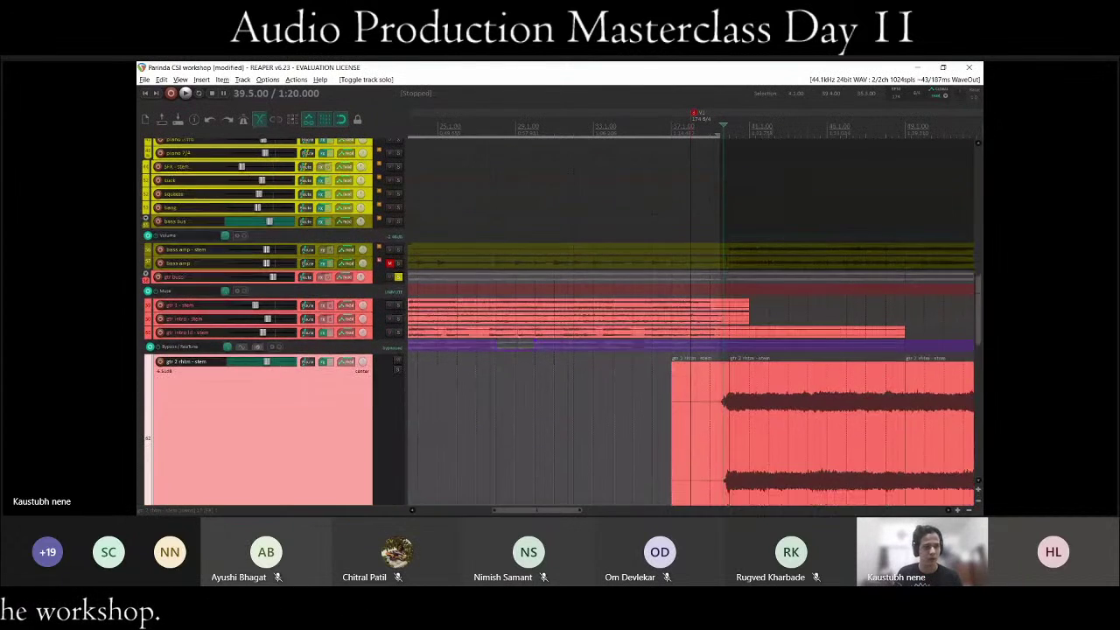
Select the first item on the gtr 2 rhtm - stem track and place the edit cursor at 39.4.00.
{"action": "scroll", "coordinate": [594, 435], "scroll_direction": "up", "scroll_amount": 2}
{"action": "scroll", "coordinate": [594, 436], "scroll_direction": "down", "scroll_amount": 1}
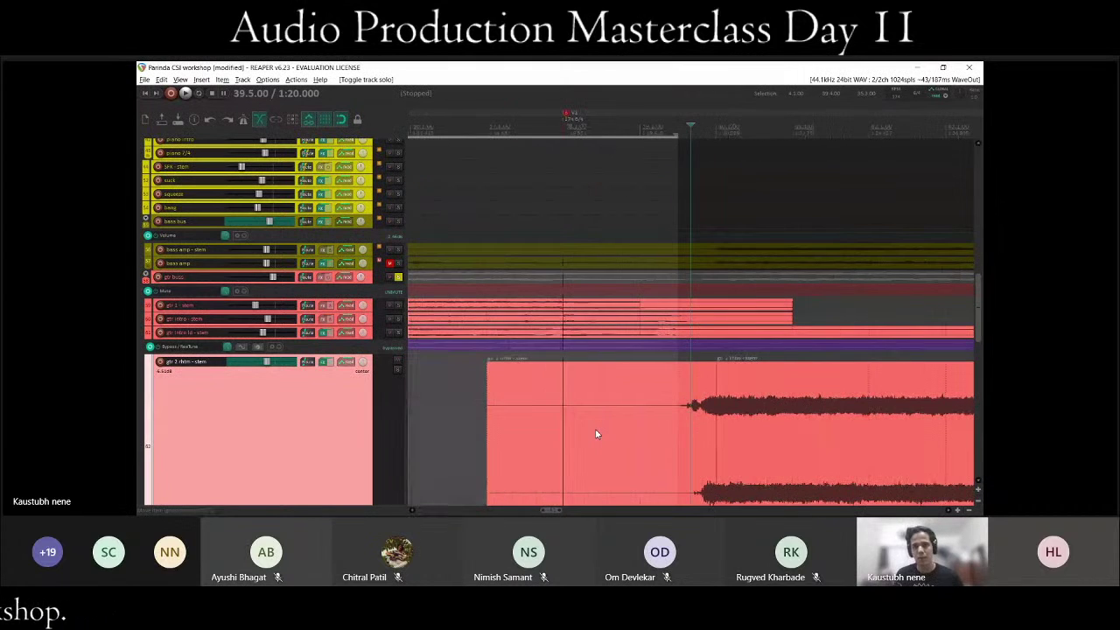
{"action": "left_click", "coordinate": [596, 434]}
{"action": "scroll", "coordinate": [688, 399], "scroll_direction": "down", "scroll_amount": 1}
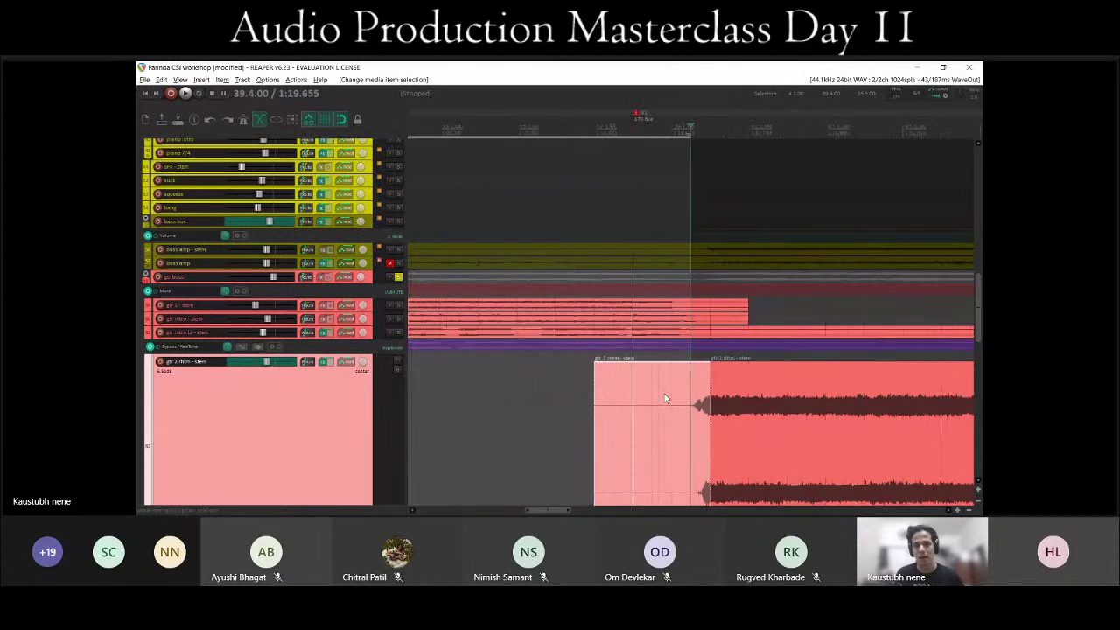
Solo the gtr 2 rhtm - stem track and play it briefly from 39.4.00.
{"action": "scroll", "coordinate": [277, 393], "scroll_direction": "down", "scroll_amount": 3}
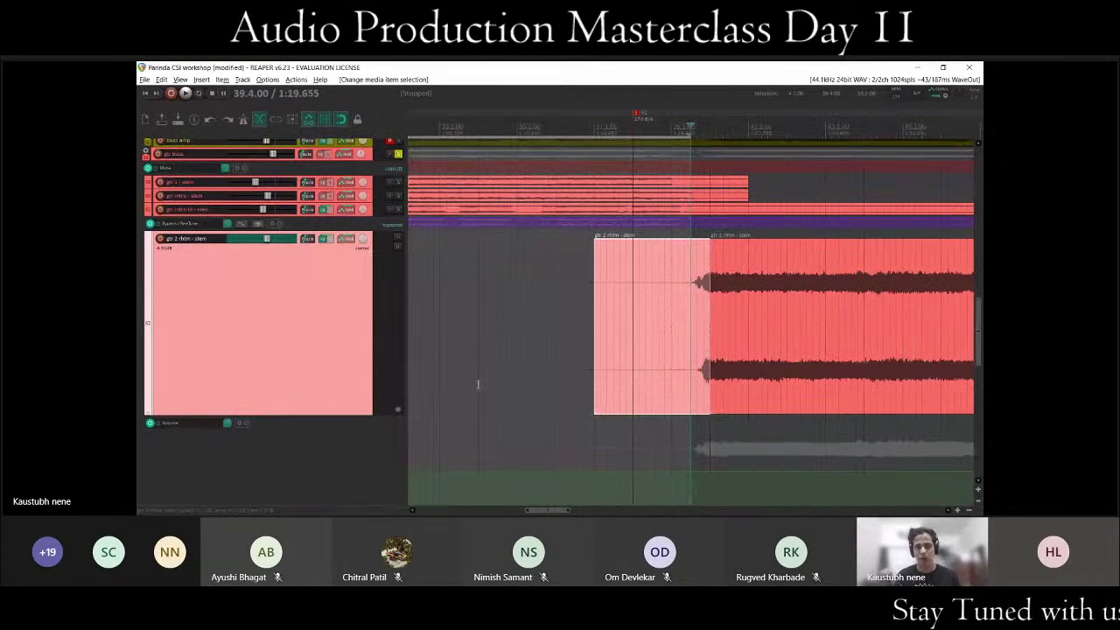
{"action": "left_click", "coordinate": [398, 246]}
{"action": "key", "text": "space"}
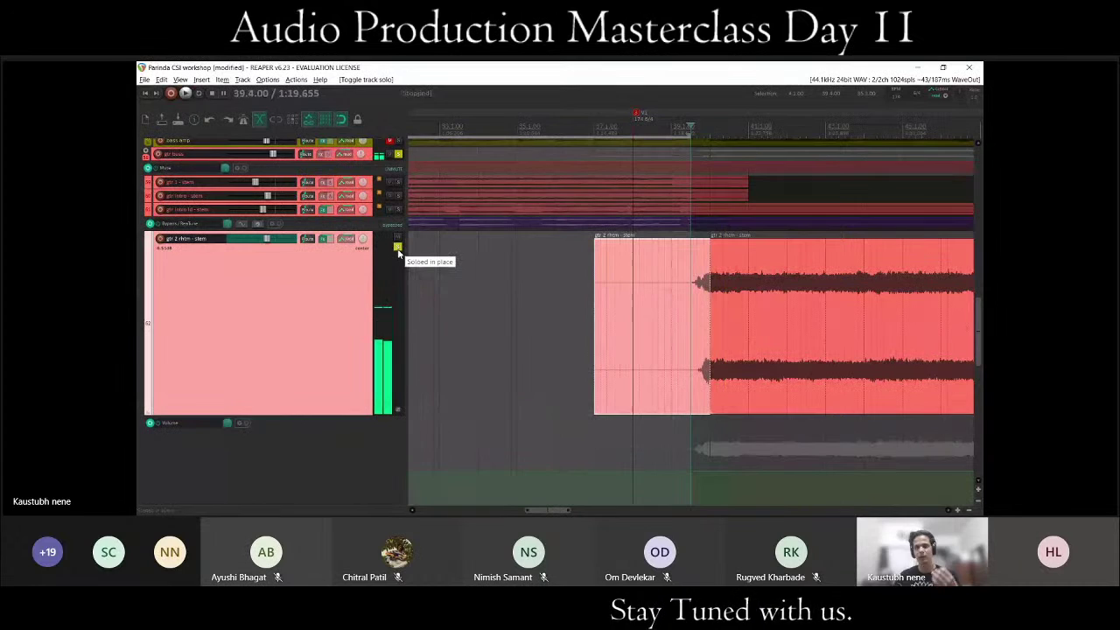
{"action": "key", "text": "space"}
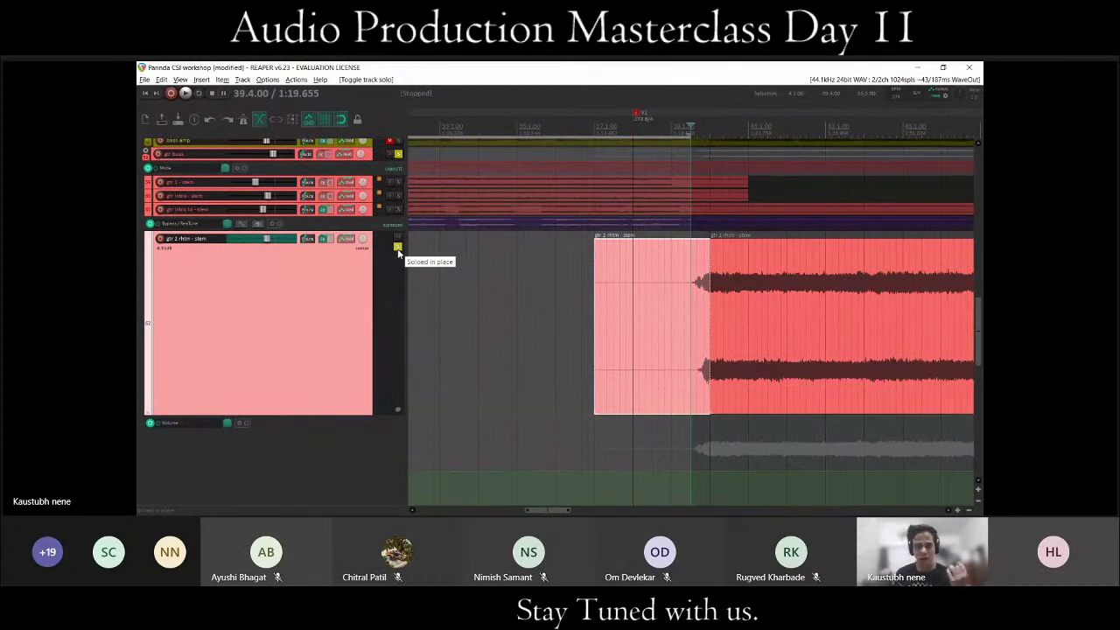
Unsolo the gtr 2 rhtm - stem track and return it to its compact height.
{"action": "left_click", "coordinate": [398, 251]}
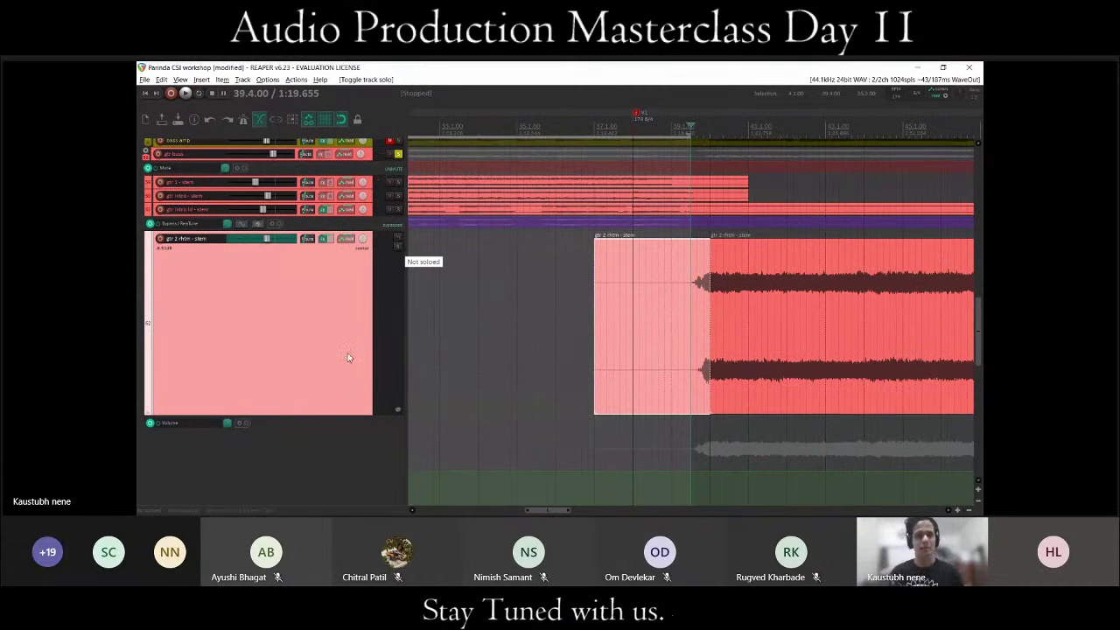
{"action": "scroll", "coordinate": [348, 352], "scroll_direction": "down", "scroll_amount": 2}
{"action": "key", "text": "grave"}
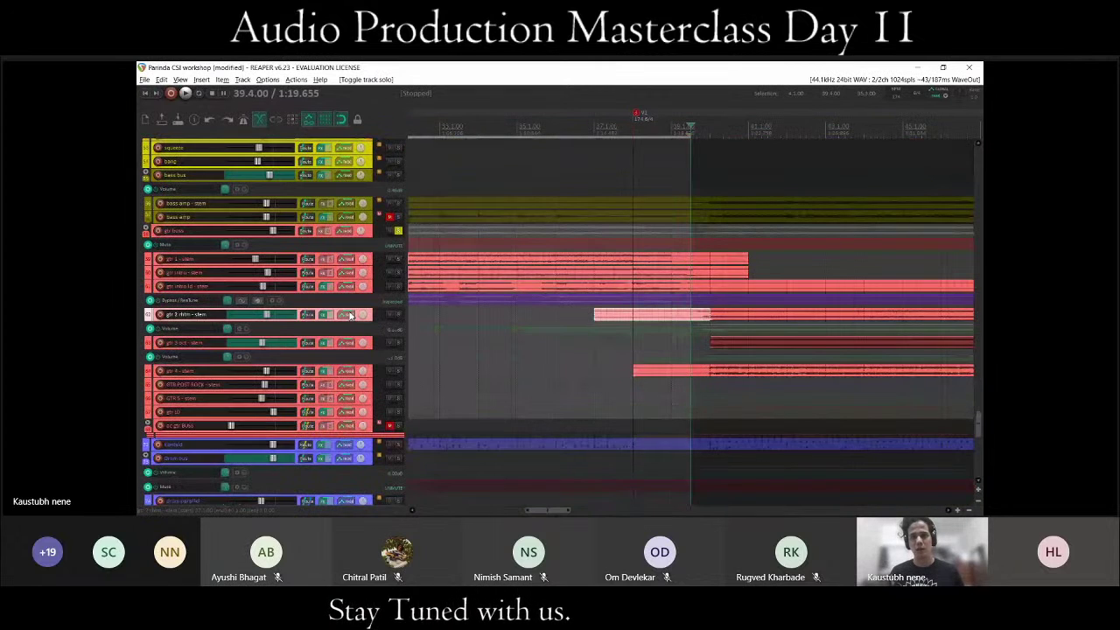
Unsolo the gtr buss and survey the arrangement of the tracks across the whole song.
{"action": "scroll", "coordinate": [350, 315], "scroll_direction": "down", "scroll_amount": 10}
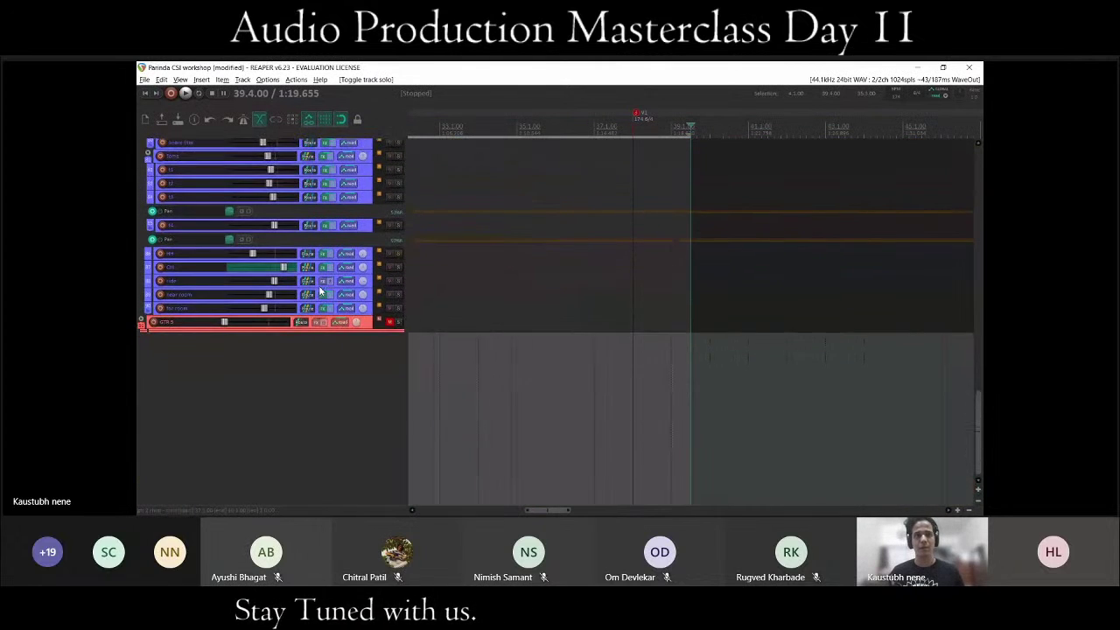
{"action": "scroll", "coordinate": [321, 291], "scroll_direction": "up", "scroll_amount": 8}
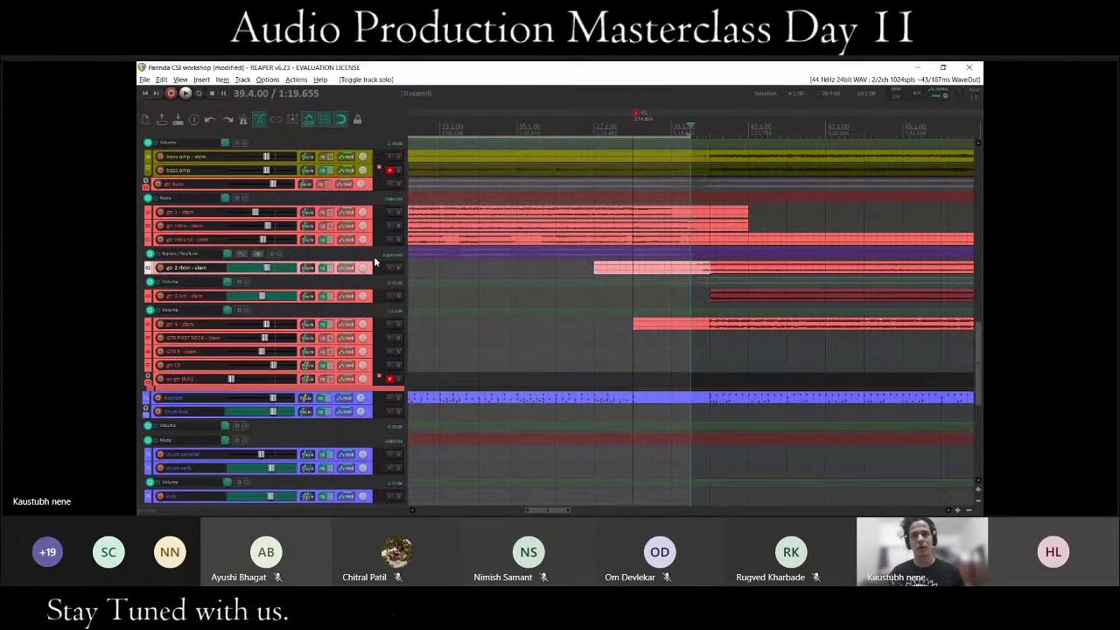
{"action": "scroll", "coordinate": [375, 261], "scroll_direction": "down", "scroll_amount": 1}
{"action": "scroll", "coordinate": [737, 255], "scroll_direction": "down", "scroll_amount": 2}
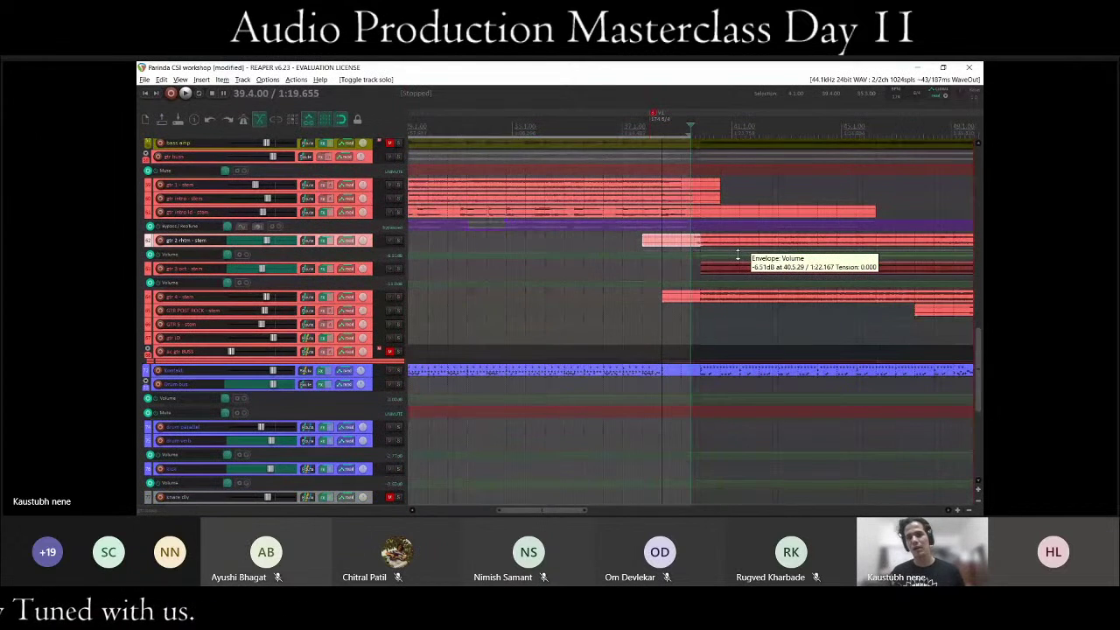
{"action": "scroll", "coordinate": [601, 237], "scroll_direction": "down", "scroll_amount": 3}
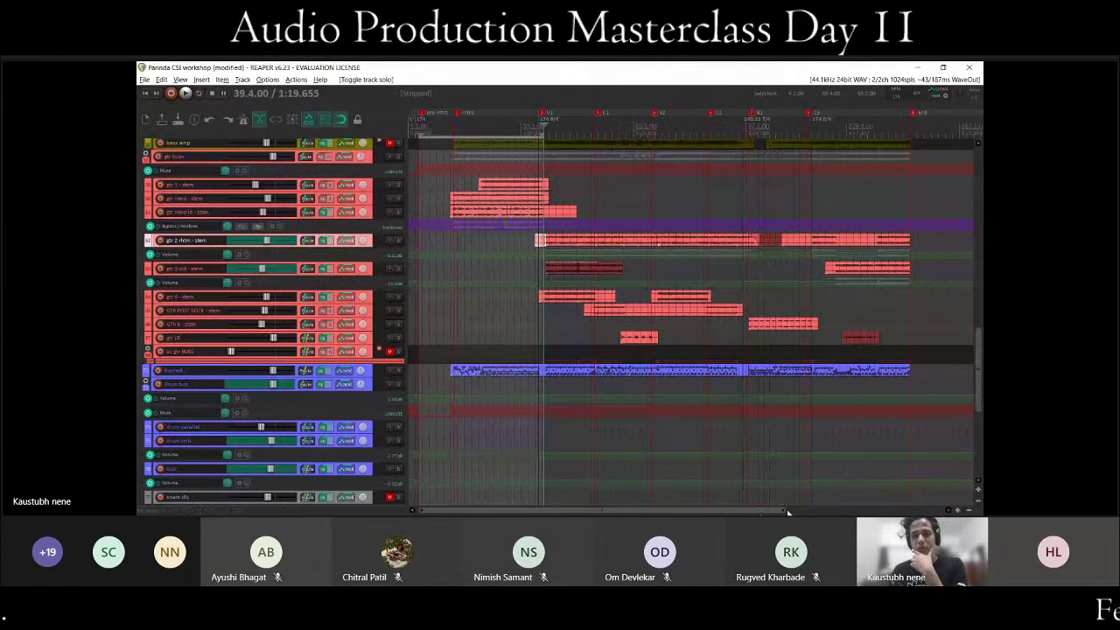
{"action": "left_click_drag", "start_coordinate": [788, 512], "coordinate": [761, 509]}
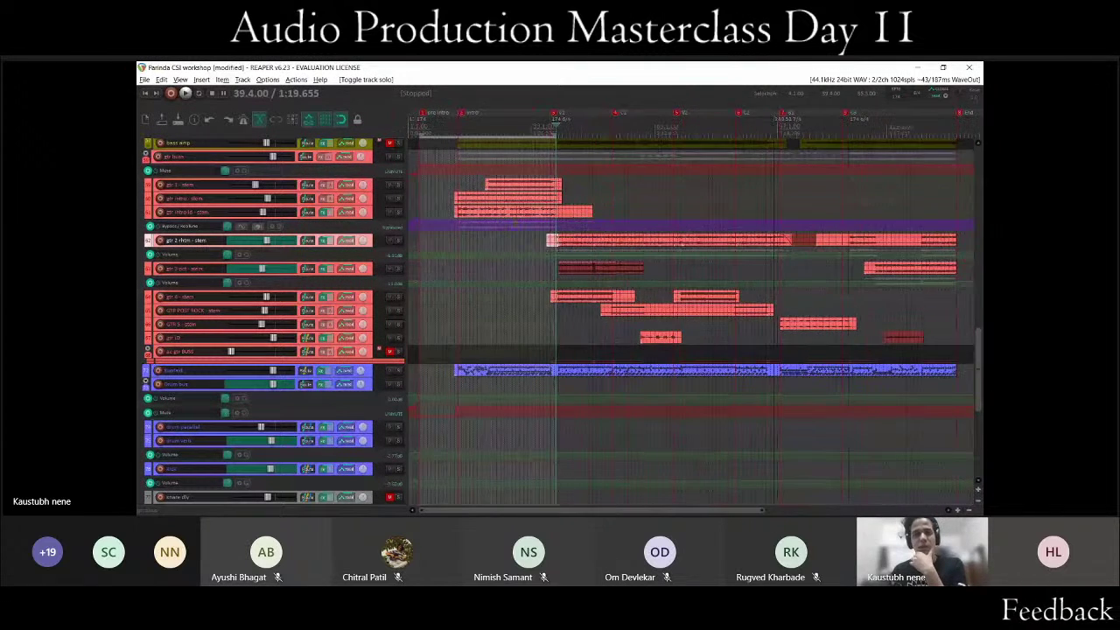
{"action": "scroll", "coordinate": [255, 272], "scroll_direction": "down", "scroll_amount": 15}
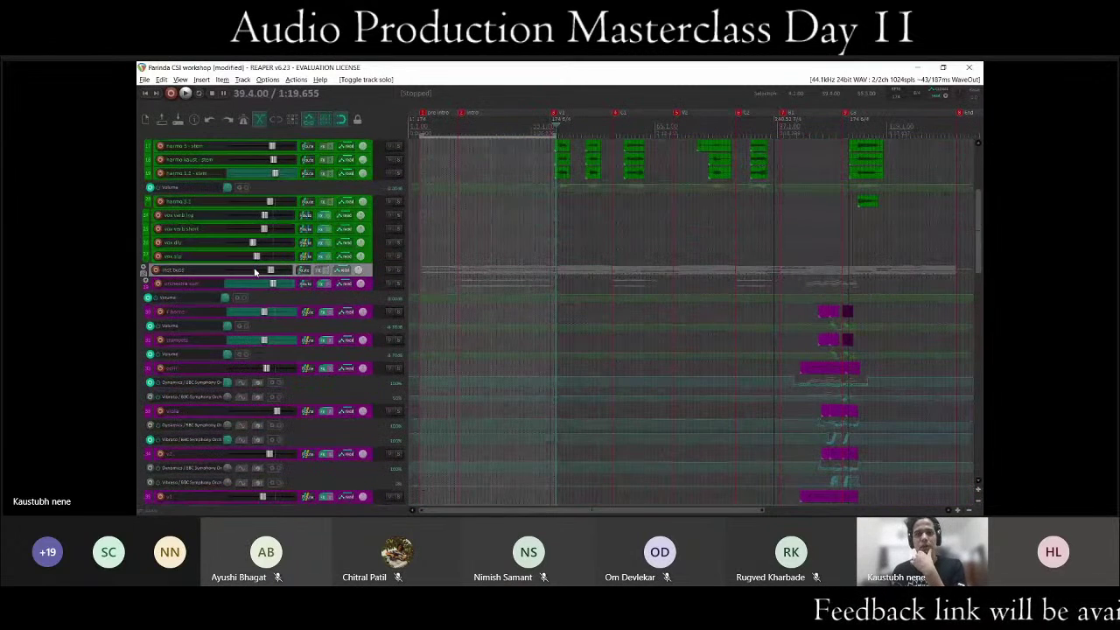
Look through the vocal, orchestral, piano, bass, guitar and drum tracks across the whole song.
{"action": "scroll", "coordinate": [255, 272], "scroll_direction": "up", "scroll_amount": 5}
{"action": "scroll", "coordinate": [255, 272], "scroll_direction": "down", "scroll_amount": 10}
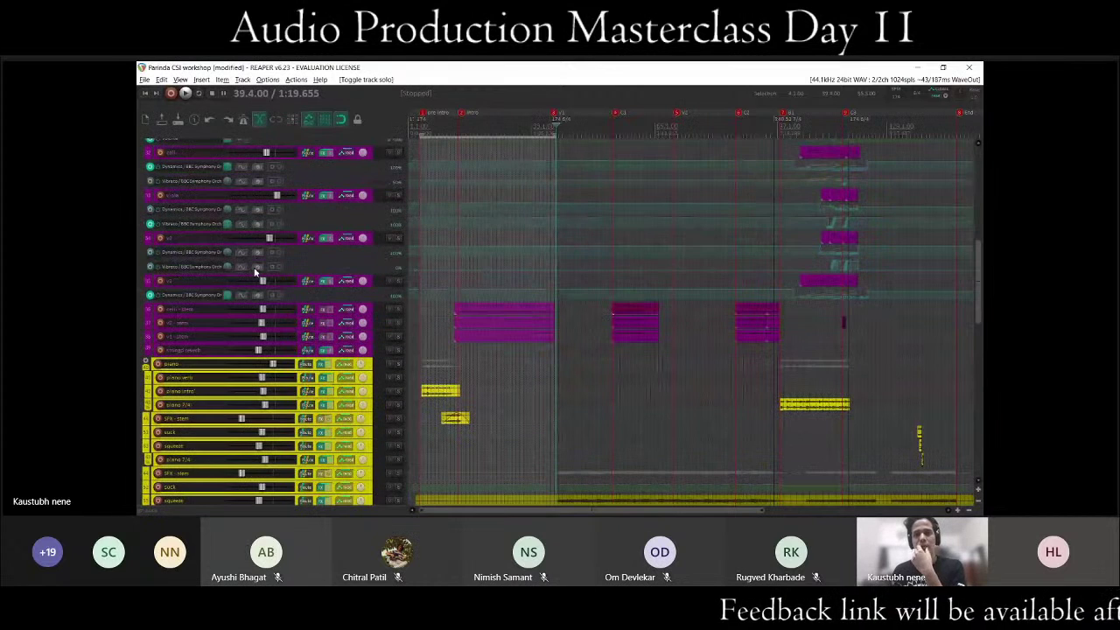
{"action": "scroll", "coordinate": [255, 272], "scroll_direction": "down", "scroll_amount": 5}
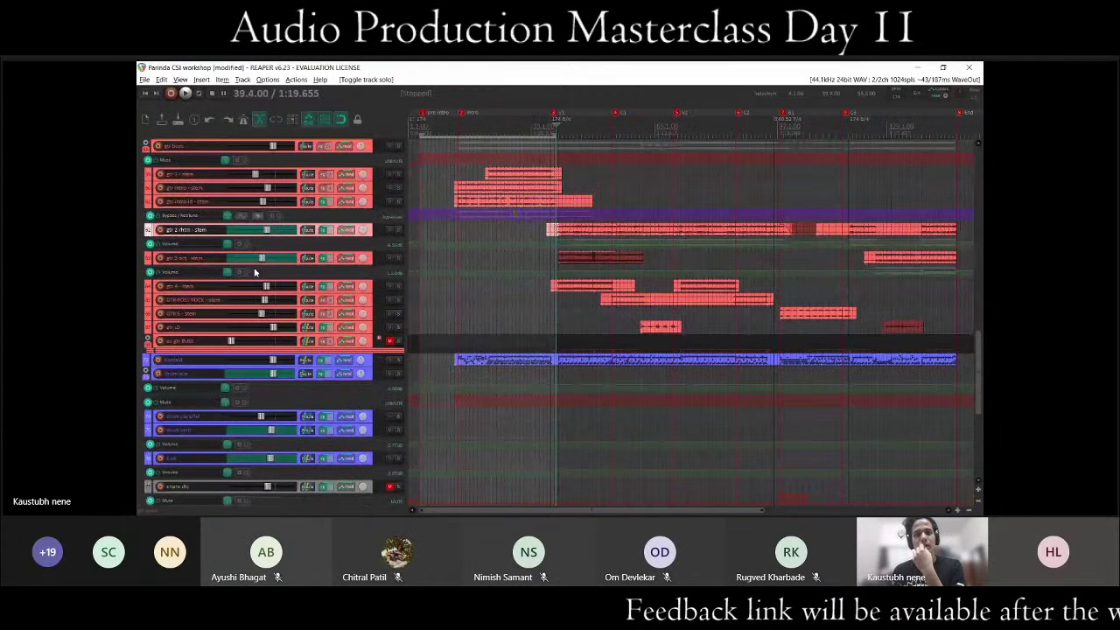
{"action": "scroll", "coordinate": [255, 272], "scroll_direction": "down", "scroll_amount": 6}
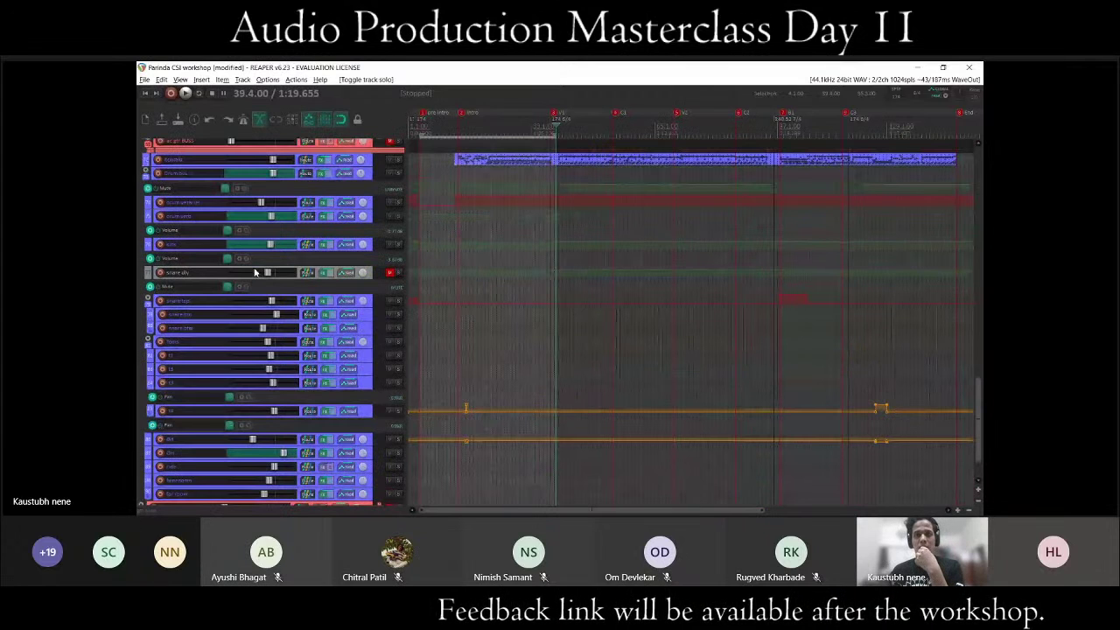
{"action": "scroll", "coordinate": [255, 272], "scroll_direction": "up", "scroll_amount": 10}
{"action": "scroll", "coordinate": [255, 272], "scroll_direction": "up", "scroll_amount": 3}
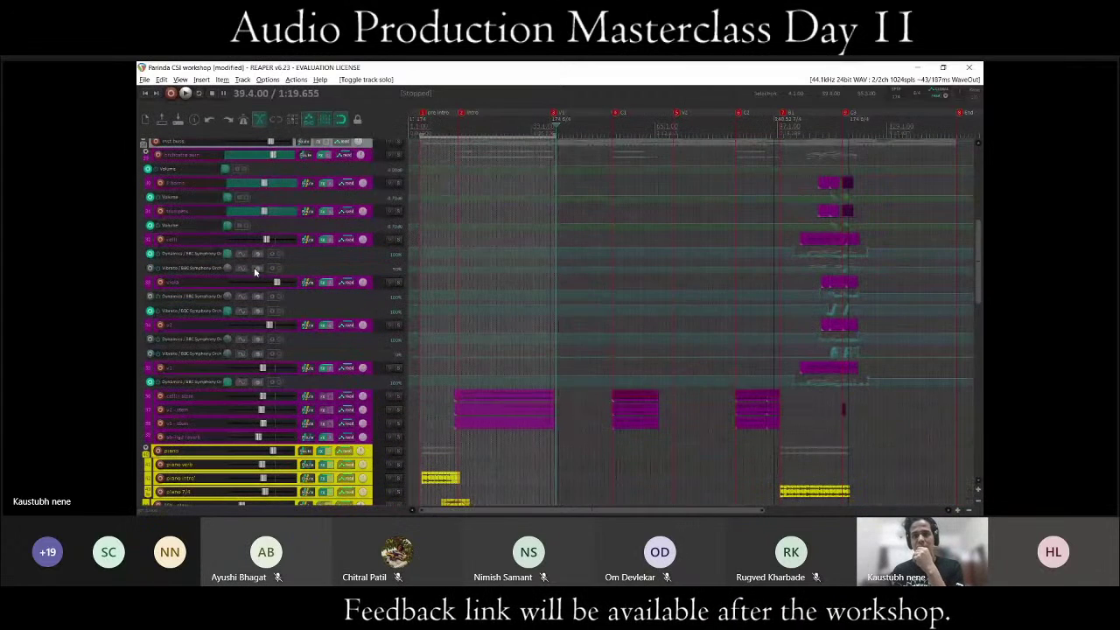
{"action": "scroll", "coordinate": [254, 272], "scroll_direction": "up", "scroll_amount": 5}
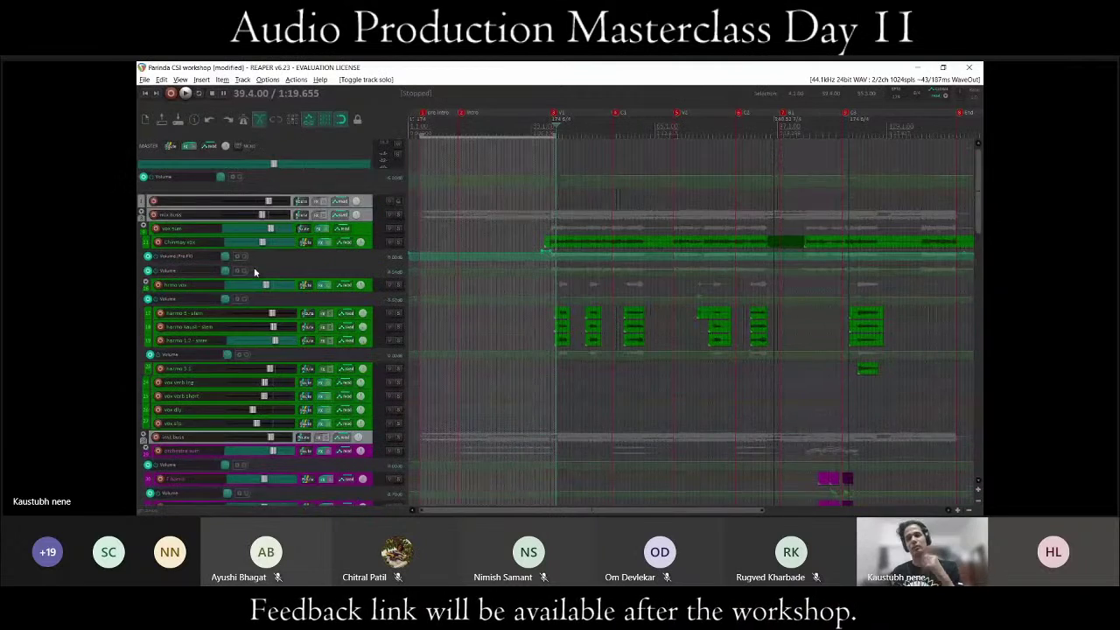
{"action": "scroll", "coordinate": [254, 272], "scroll_direction": "down", "scroll_amount": 4}
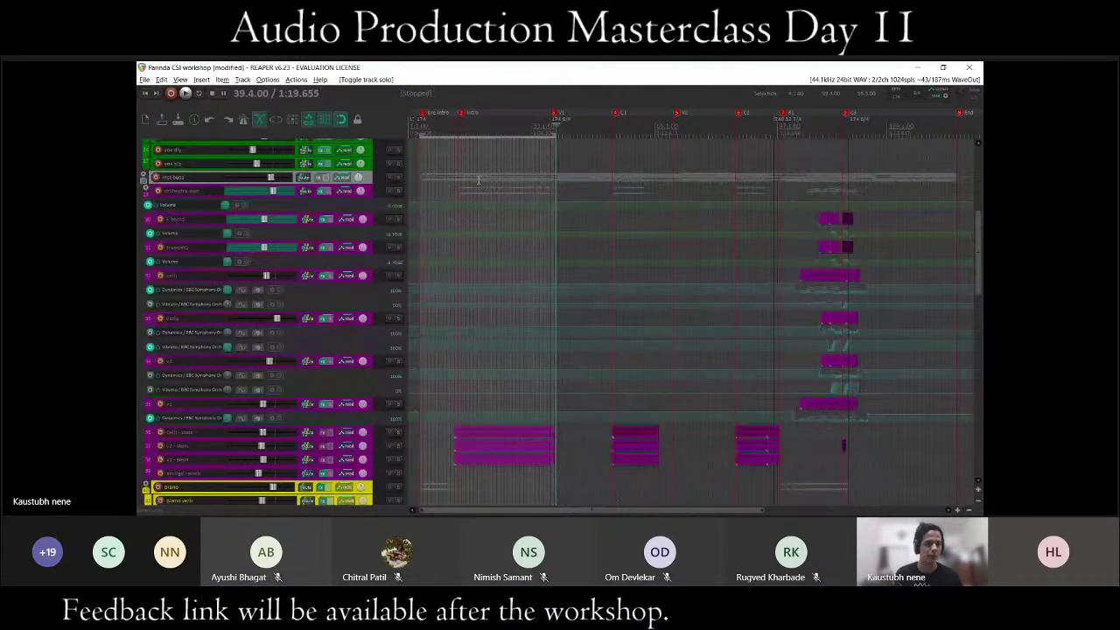
Solo the orchestra sum track and move the edit cursor to the intro marker at 14.1.00.
{"action": "left_click", "coordinate": [398, 191]}
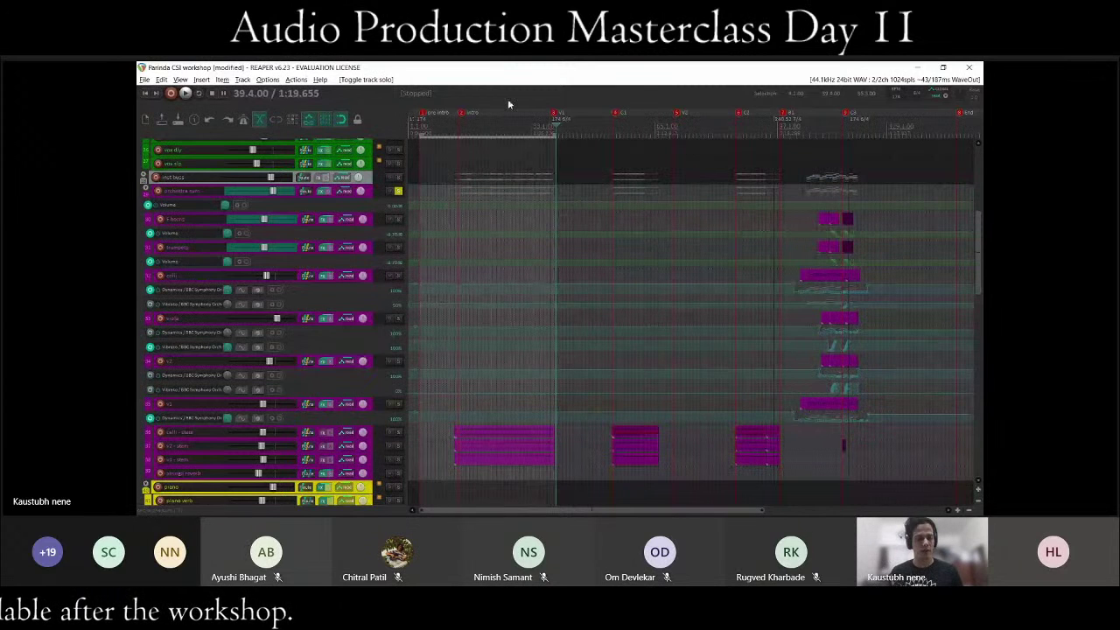
{"action": "key", "text": "2"}
{"action": "scroll", "coordinate": [412, 295], "scroll_direction": "down", "scroll_amount": 3}
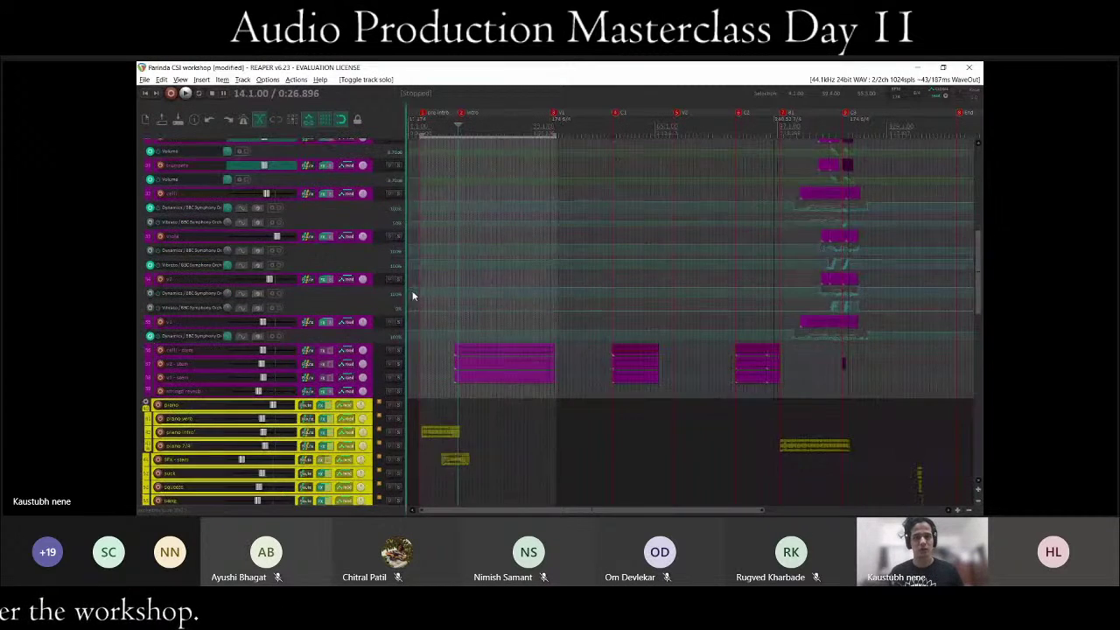
{"action": "scroll", "coordinate": [595, 290], "scroll_direction": "down", "scroll_amount": 2}
{"action": "scroll", "coordinate": [595, 290], "scroll_direction": "up", "scroll_amount": 4}
{"action": "scroll", "coordinate": [586, 299], "scroll_direction": "down", "scroll_amount": 2}
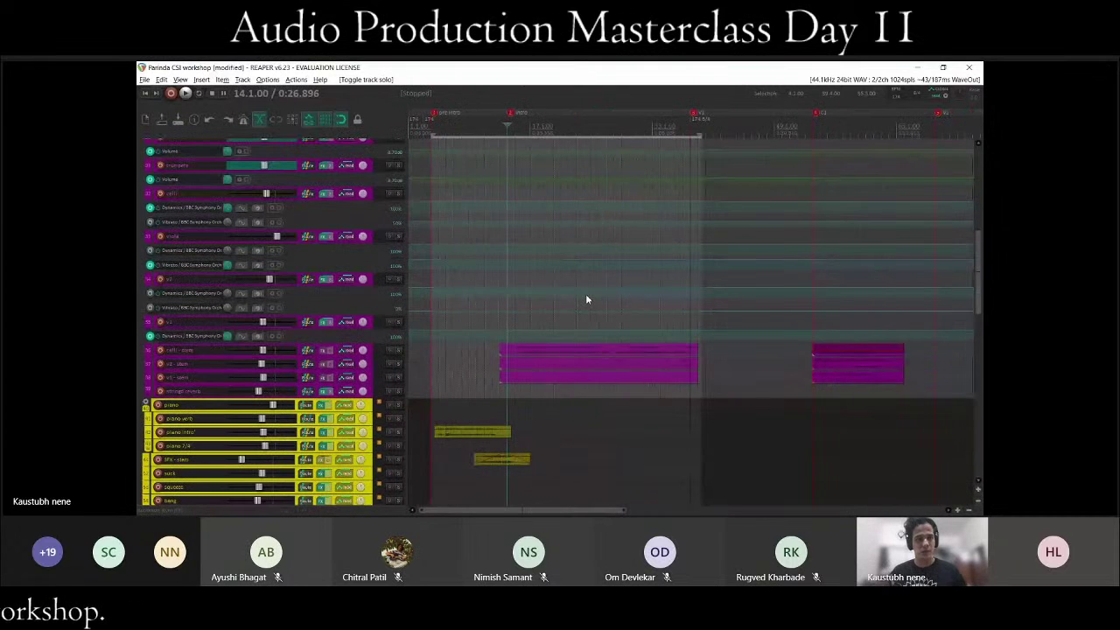
{"action": "scroll", "coordinate": [240, 348], "scroll_direction": "down", "scroll_amount": 1}
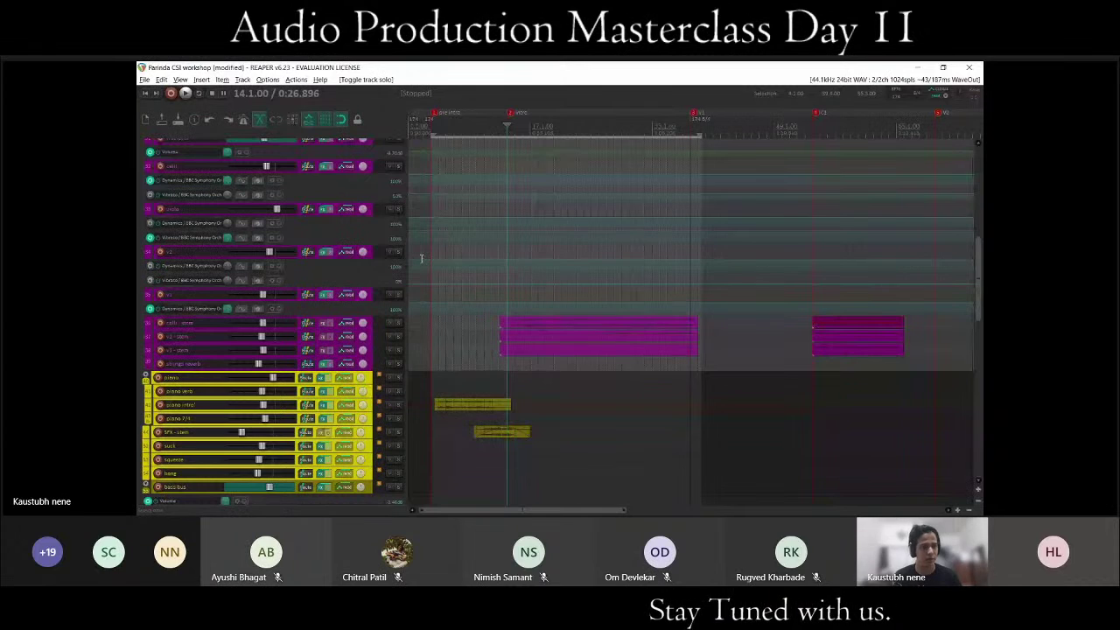
Play the soloed orchestra from 14.1.00 through the intro and stop just before the V1 marker.
{"action": "key", "text": "space"}
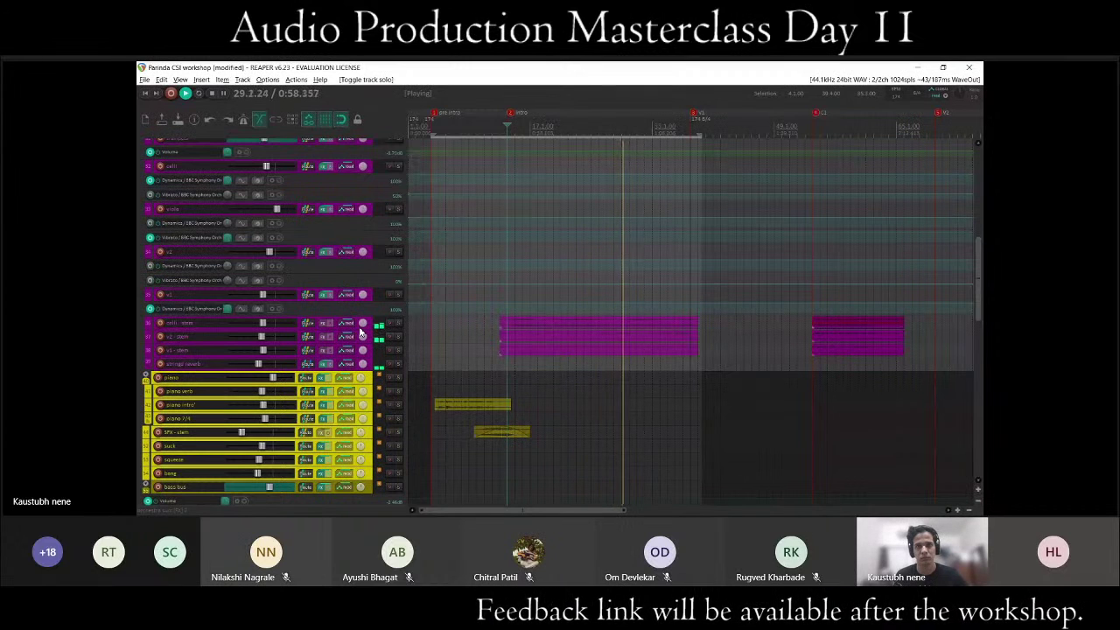
{"action": "scroll", "coordinate": [361, 332], "scroll_direction": "down", "scroll_amount": 8}
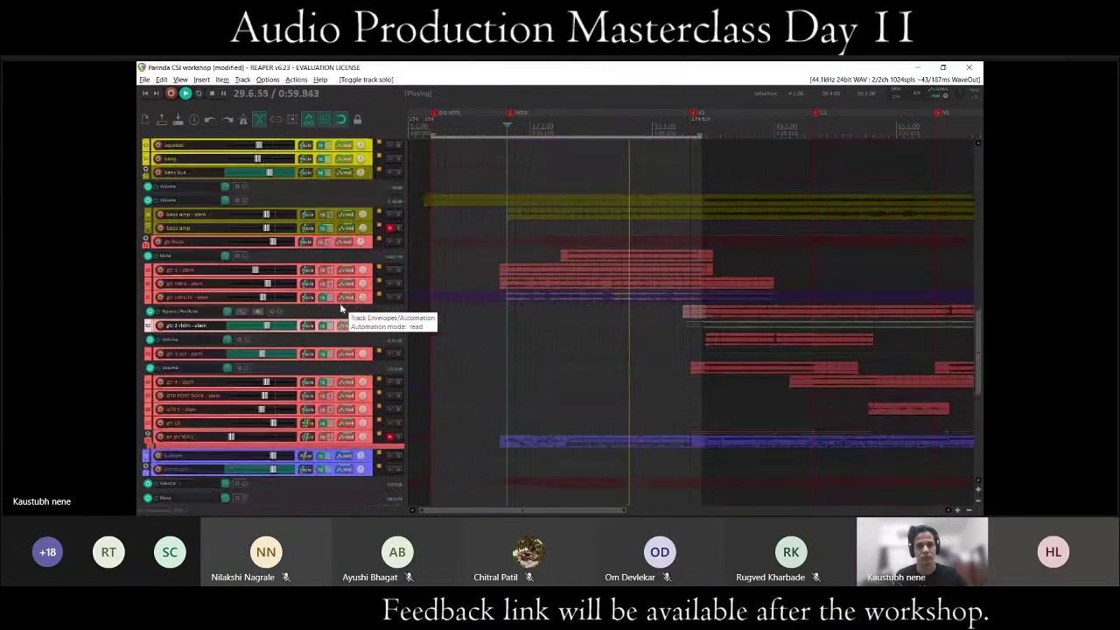
{"action": "scroll", "coordinate": [341, 308], "scroll_direction": "up", "scroll_amount": 10}
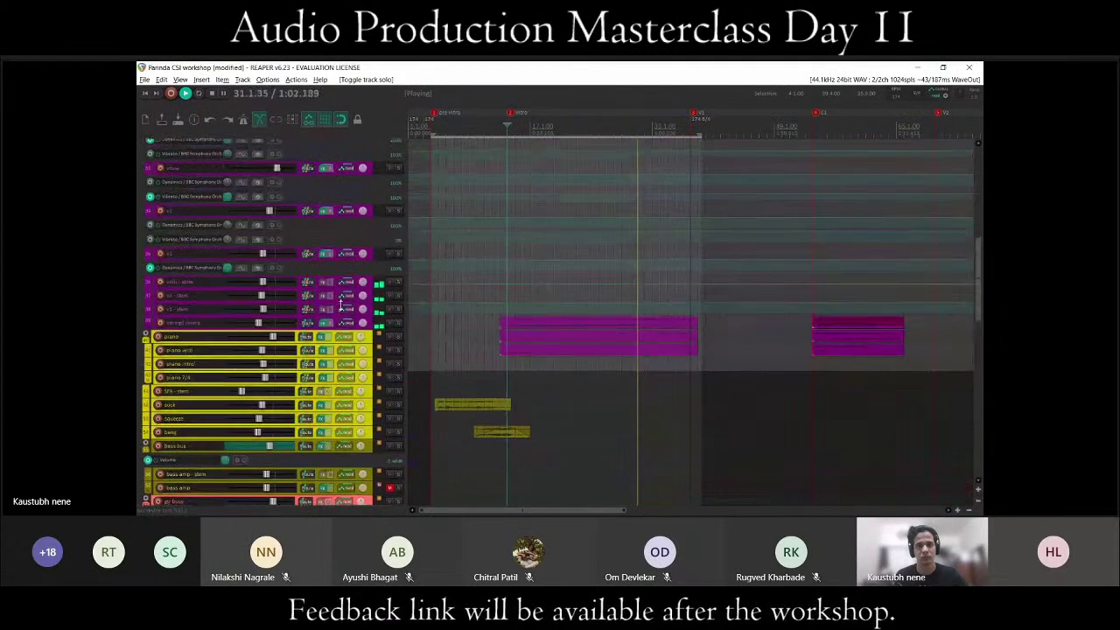
{"action": "scroll", "coordinate": [341, 304], "scroll_direction": "up", "scroll_amount": 3}
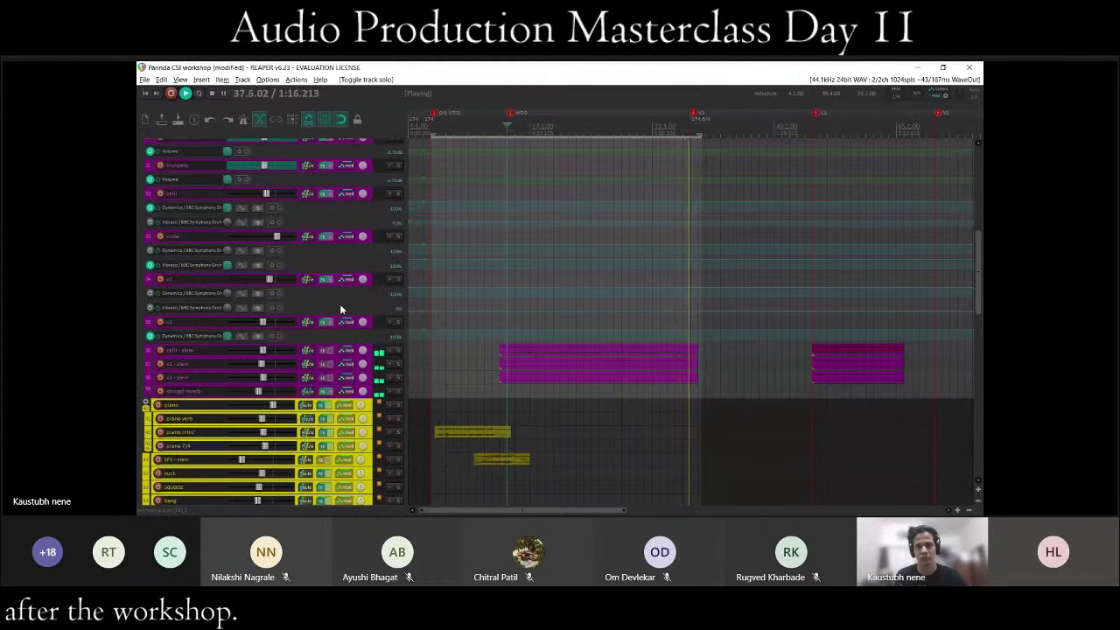
{"action": "key", "text": "space"}
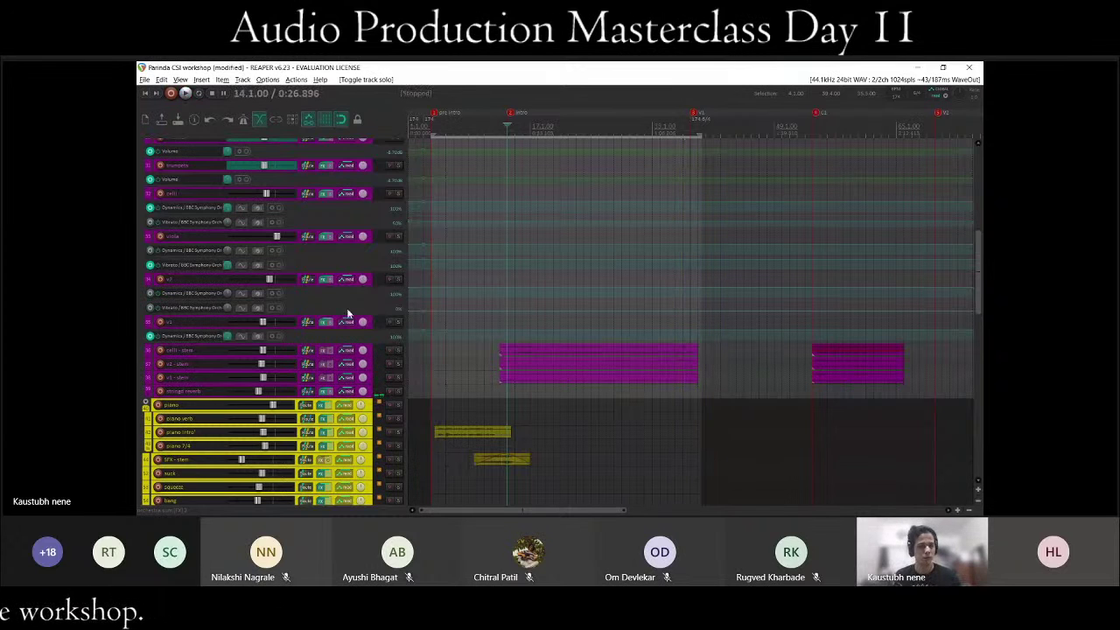
Review the orchestral items across the whole song and unsolo the orchestra sum track.
{"action": "scroll", "coordinate": [461, 308], "scroll_direction": "down", "scroll_amount": 5}
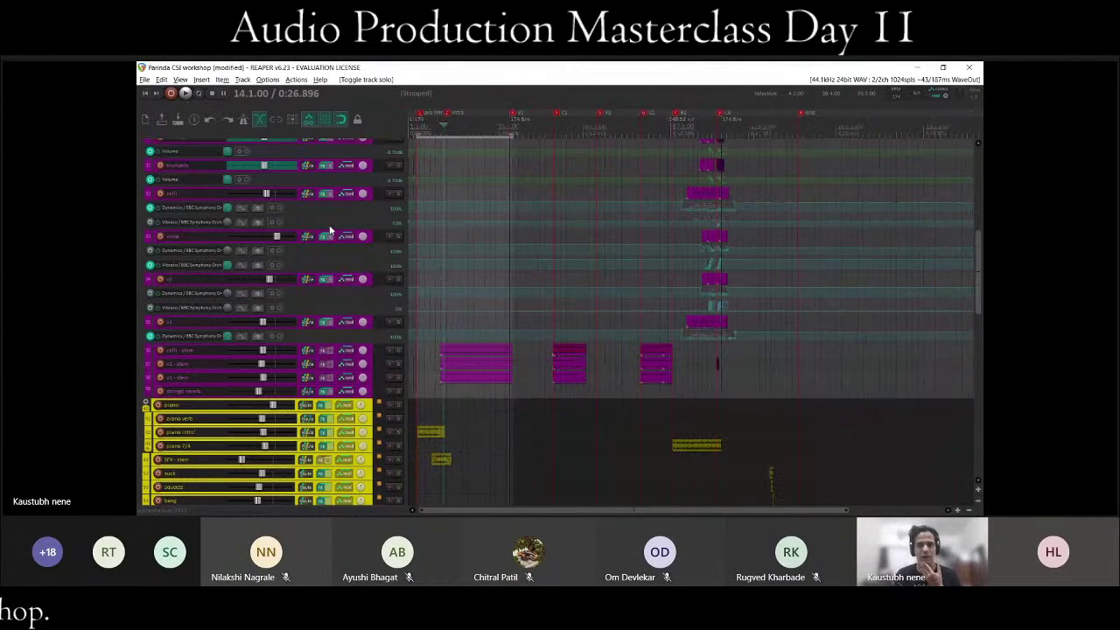
{"action": "scroll", "coordinate": [330, 230], "scroll_direction": "up", "scroll_amount": 2}
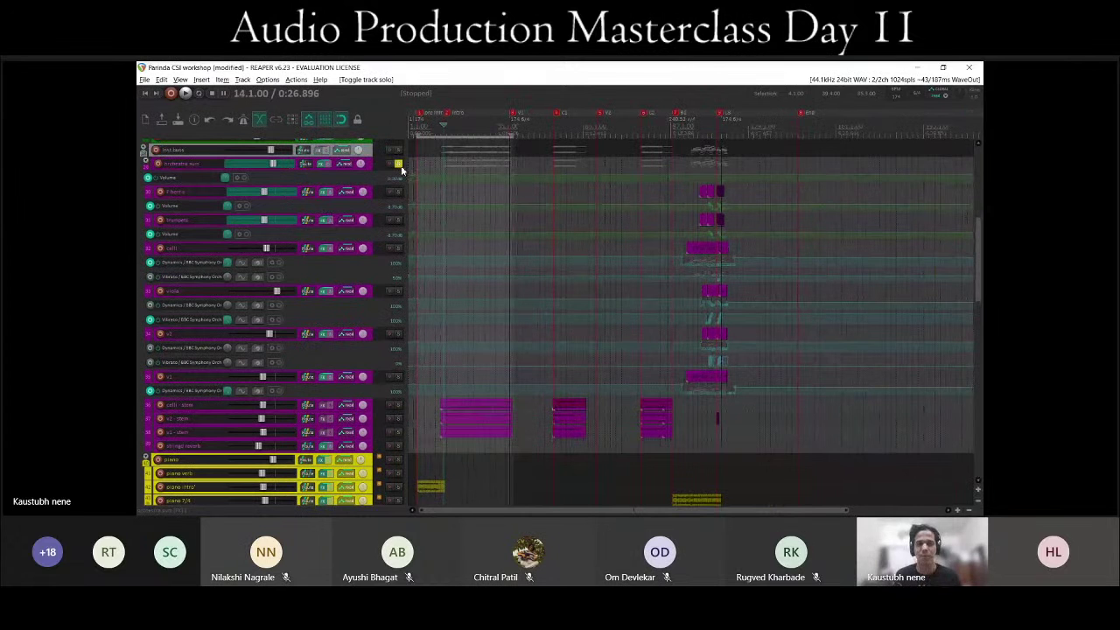
{"action": "scroll", "coordinate": [271, 212], "scroll_direction": "down", "scroll_amount": 4}
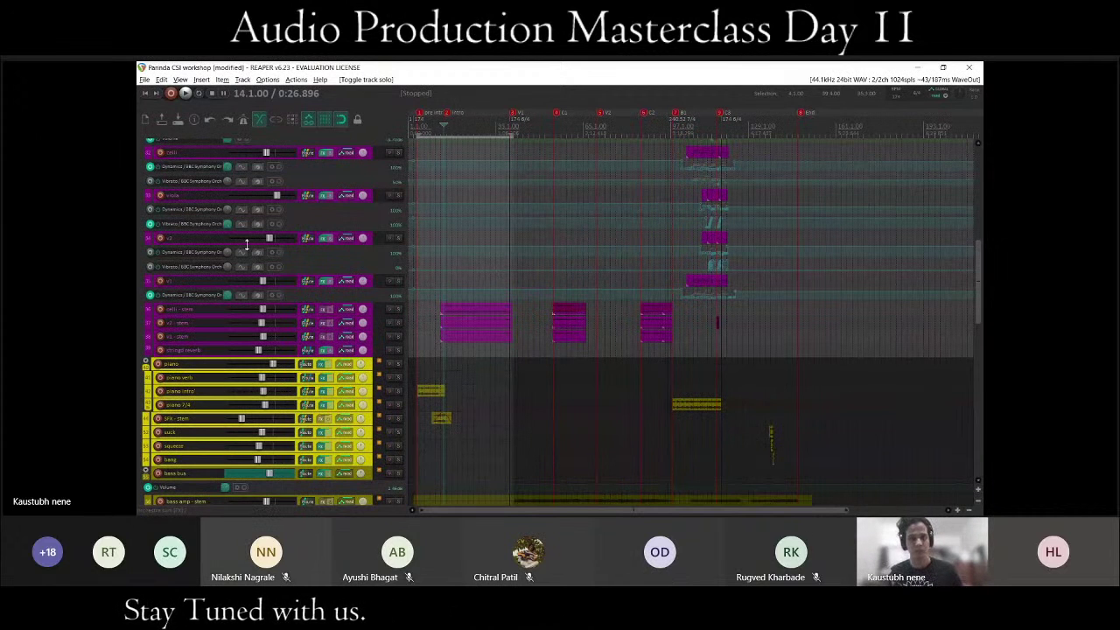
{"action": "scroll", "coordinate": [247, 244], "scroll_direction": "down", "scroll_amount": 6}
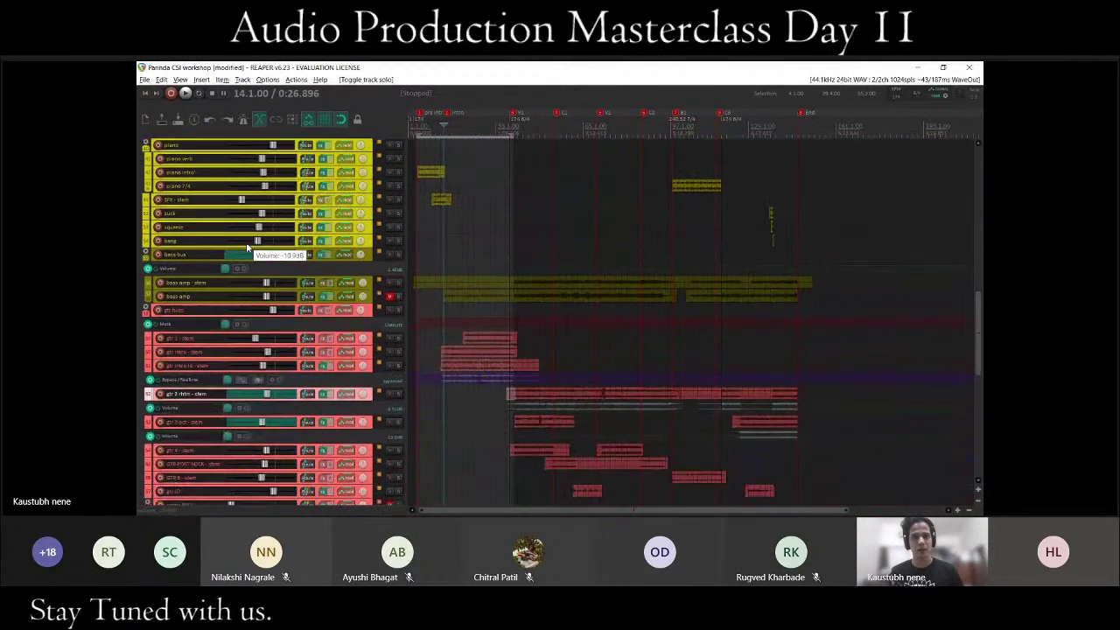
{"action": "scroll", "coordinate": [247, 248], "scroll_direction": "up", "scroll_amount": 3}
{"action": "scroll", "coordinate": [247, 249], "scroll_direction": "up", "scroll_amount": 10}
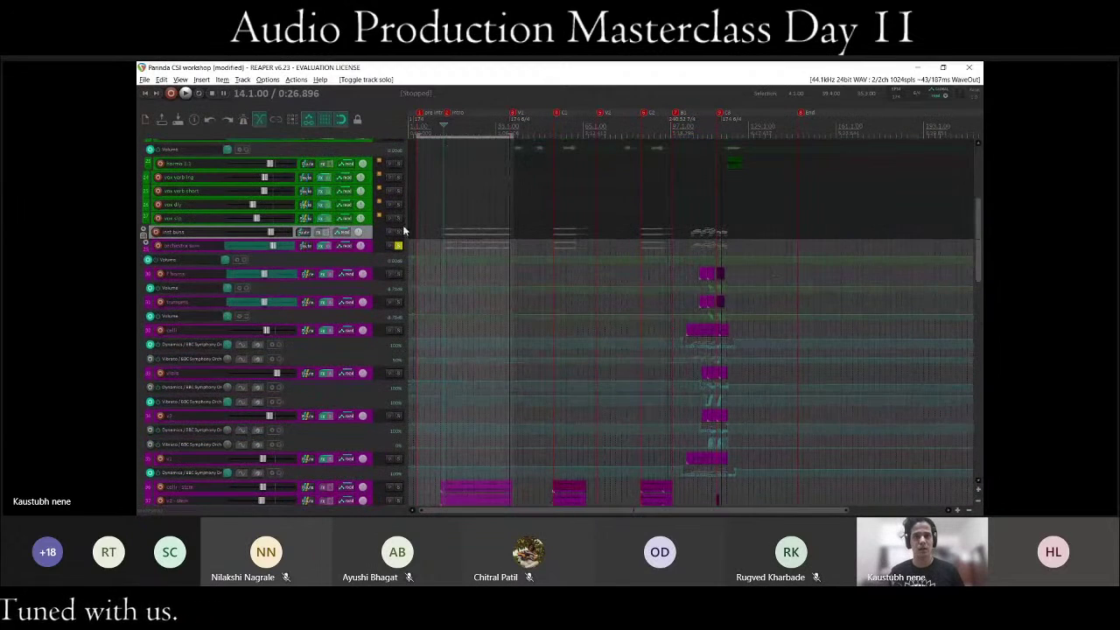
{"action": "scroll", "coordinate": [285, 376], "scroll_direction": "down", "scroll_amount": 10}
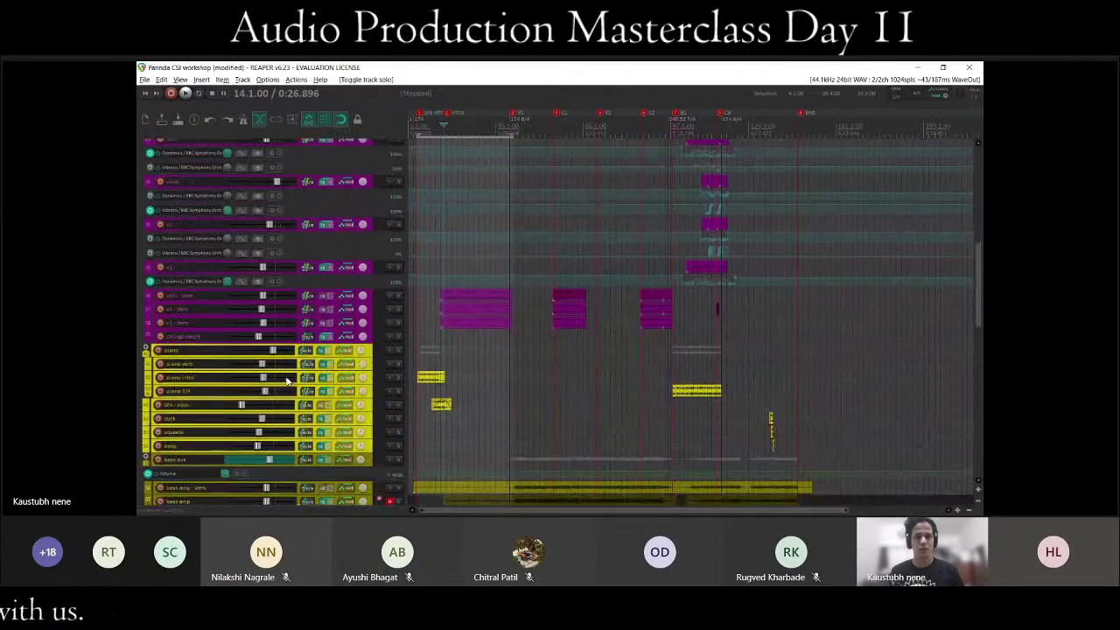
Shorten the time selection so that it ends at 38.1.00, just before the V1 marker.
{"action": "scroll", "coordinate": [636, 251], "scroll_direction": "up", "scroll_amount": 2}
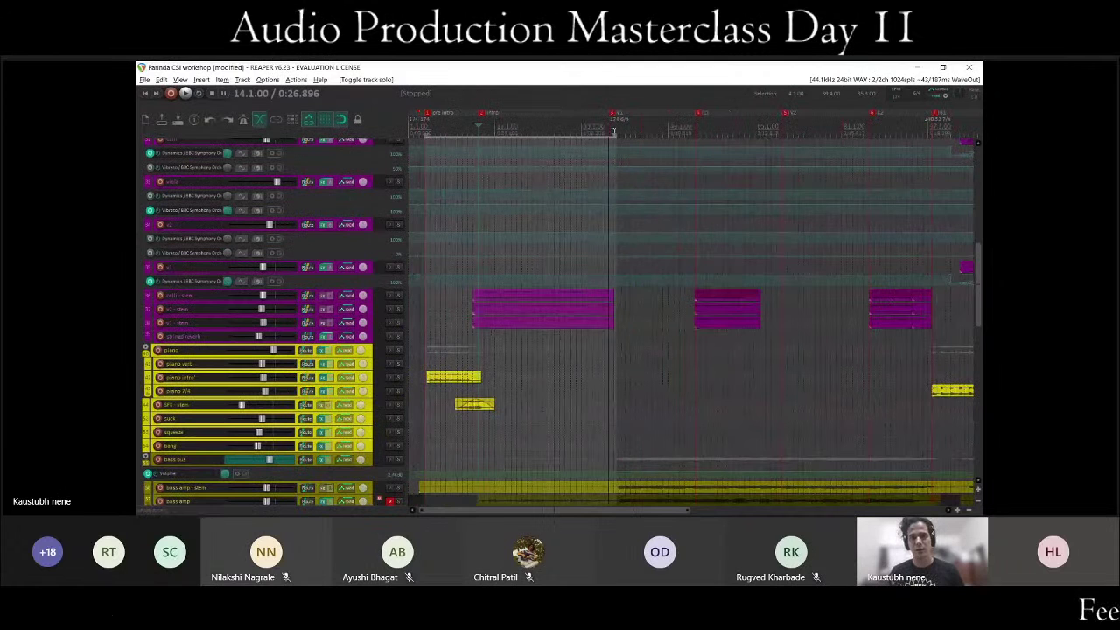
{"action": "left_click_drag", "start_coordinate": [616, 134], "coordinate": [608, 135]}
{"action": "scroll", "coordinate": [443, 178], "scroll_direction": "down", "scroll_amount": 2}
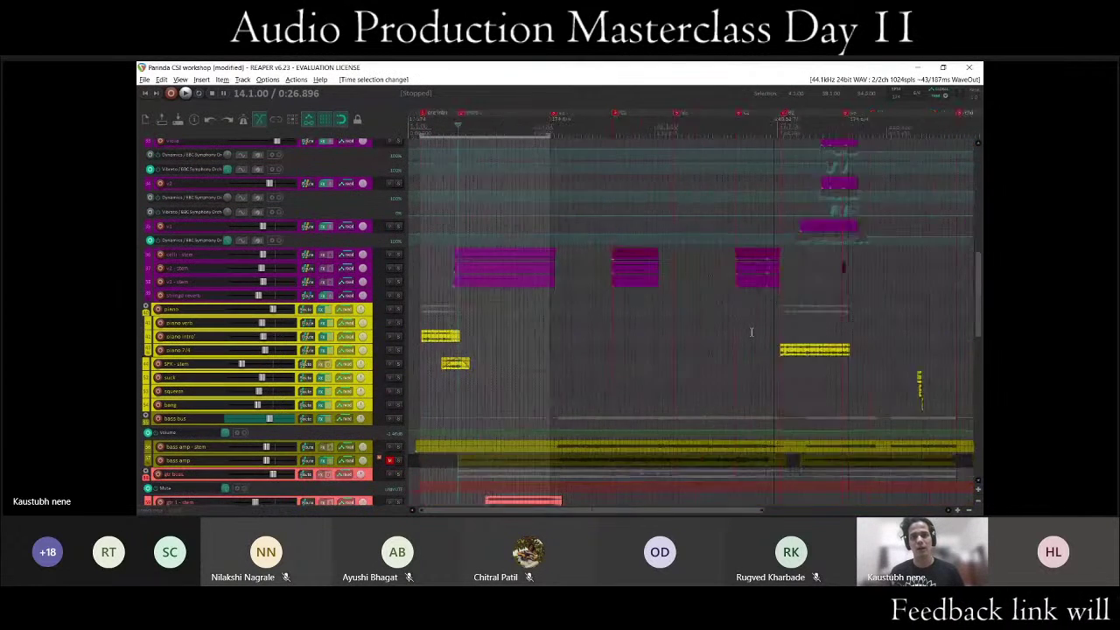
{"action": "scroll", "coordinate": [750, 332], "scroll_direction": "down", "scroll_amount": 2}
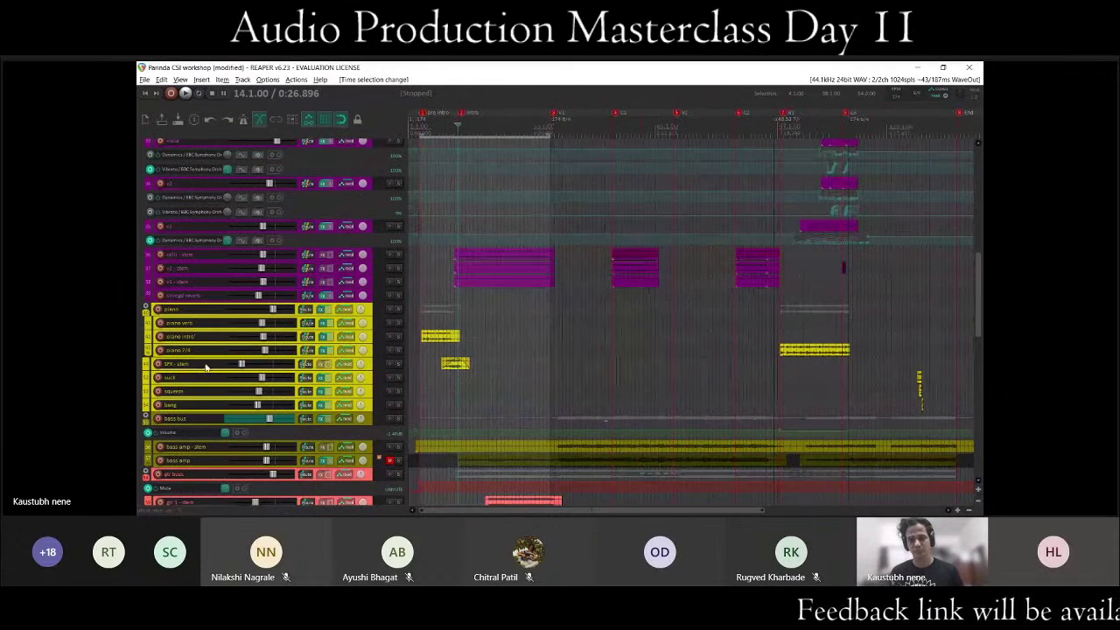
Fit the song up to its end marker in view and move the edit cursor to the pre intro marker at 4.1.00.
{"action": "scroll", "coordinate": [237, 322], "scroll_direction": "up", "scroll_amount": 5}
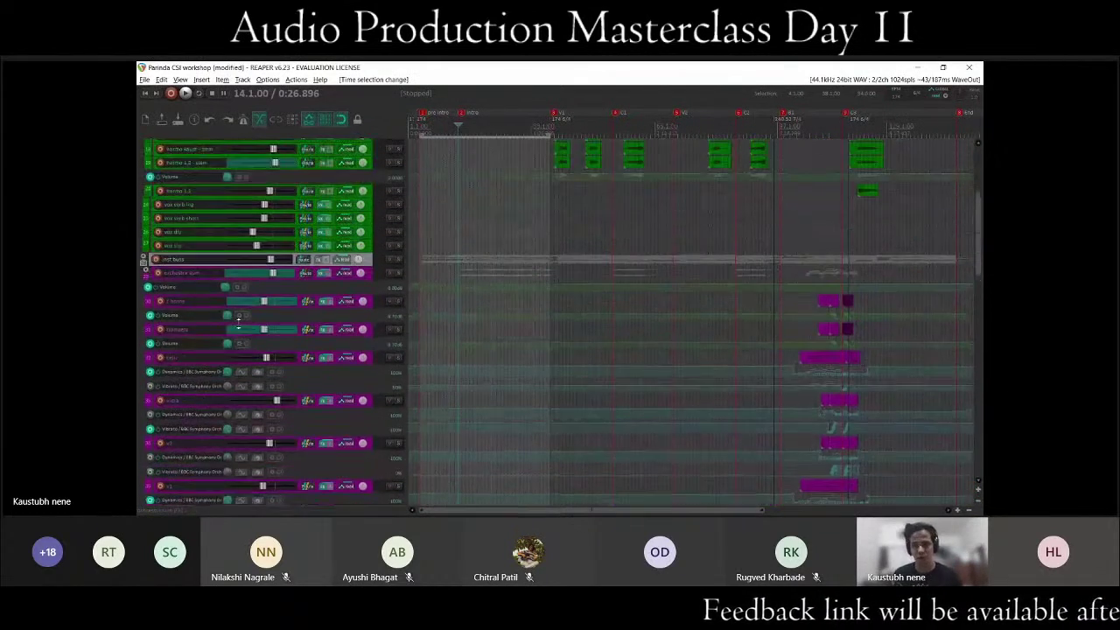
{"action": "scroll", "coordinate": [237, 322], "scroll_direction": "up", "scroll_amount": 5}
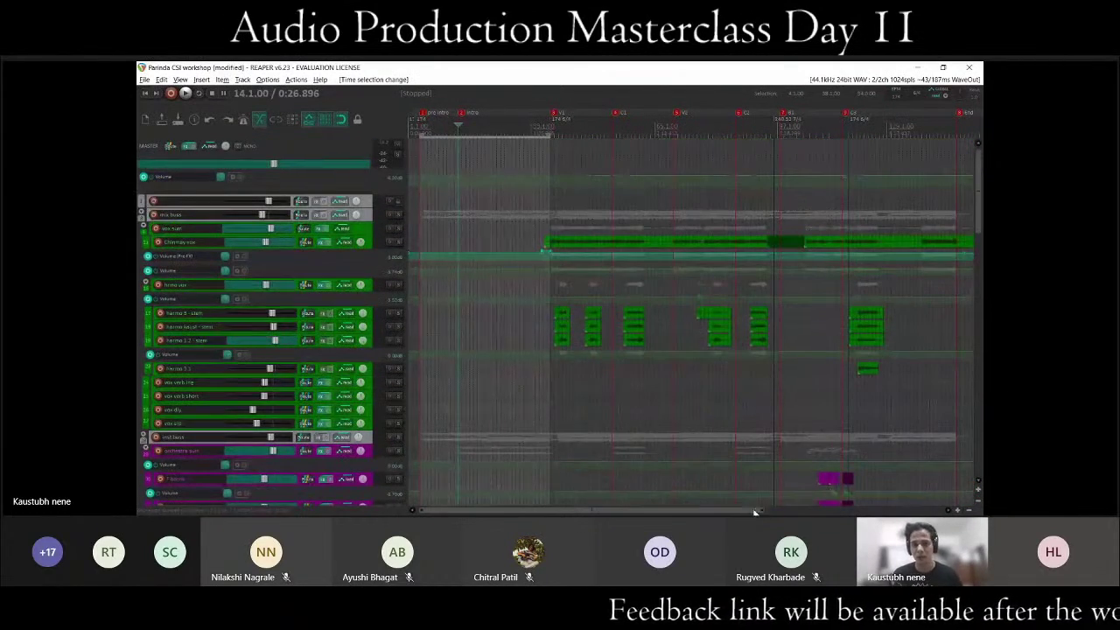
{"action": "scroll", "coordinate": [770, 505], "scroll_direction": "up", "scroll_amount": 1}
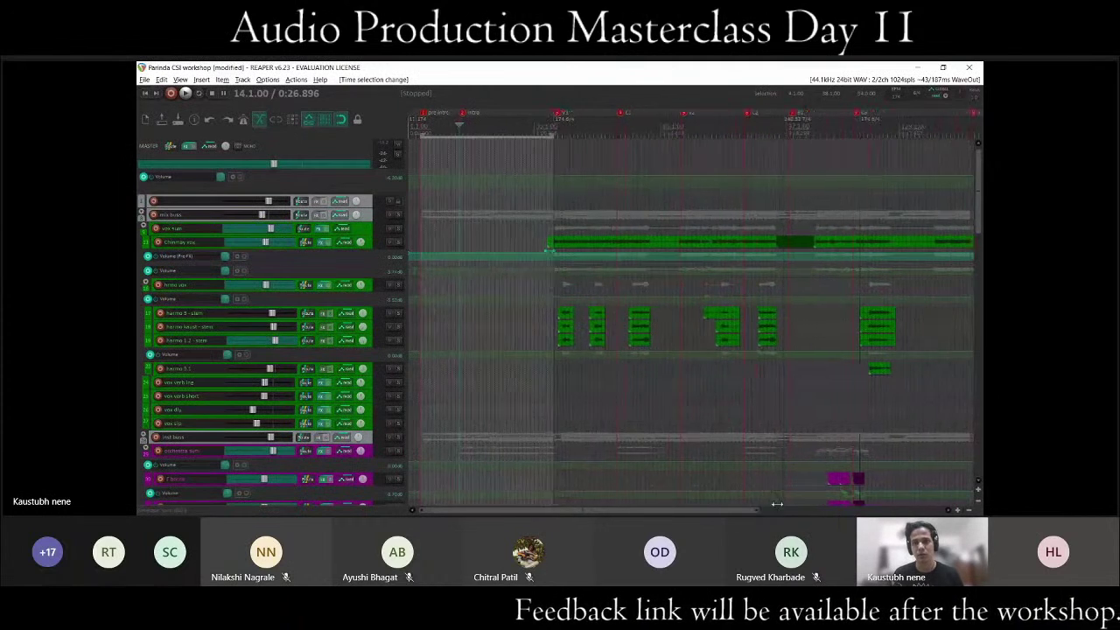
{"action": "left_click_drag", "start_coordinate": [776, 505], "coordinate": [783, 508]}
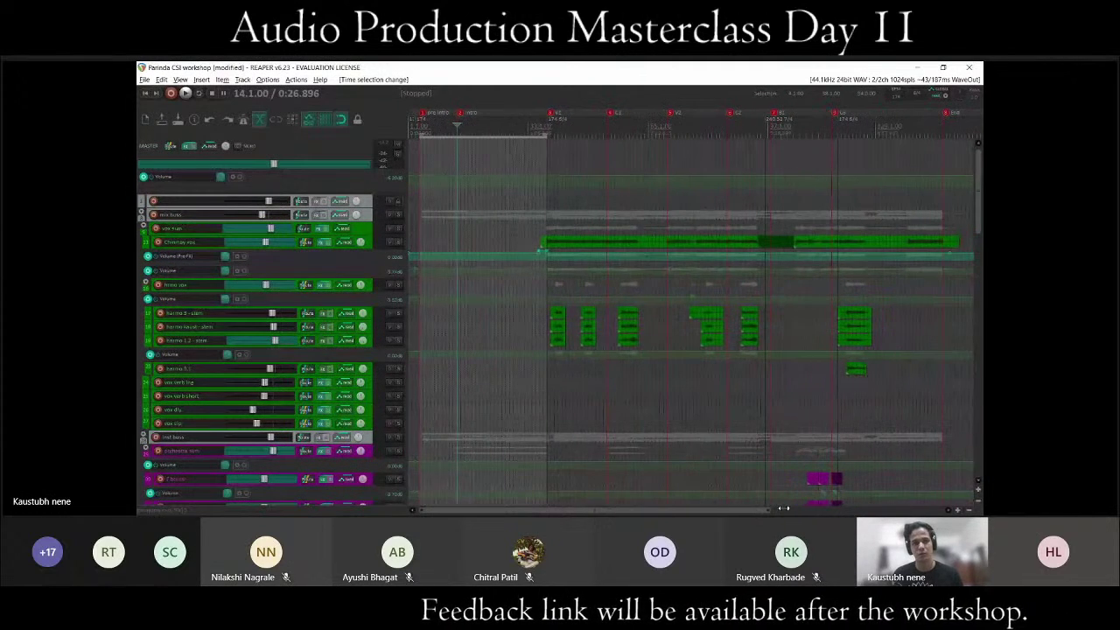
{"action": "scroll", "coordinate": [182, 309], "scroll_direction": "down", "scroll_amount": 10}
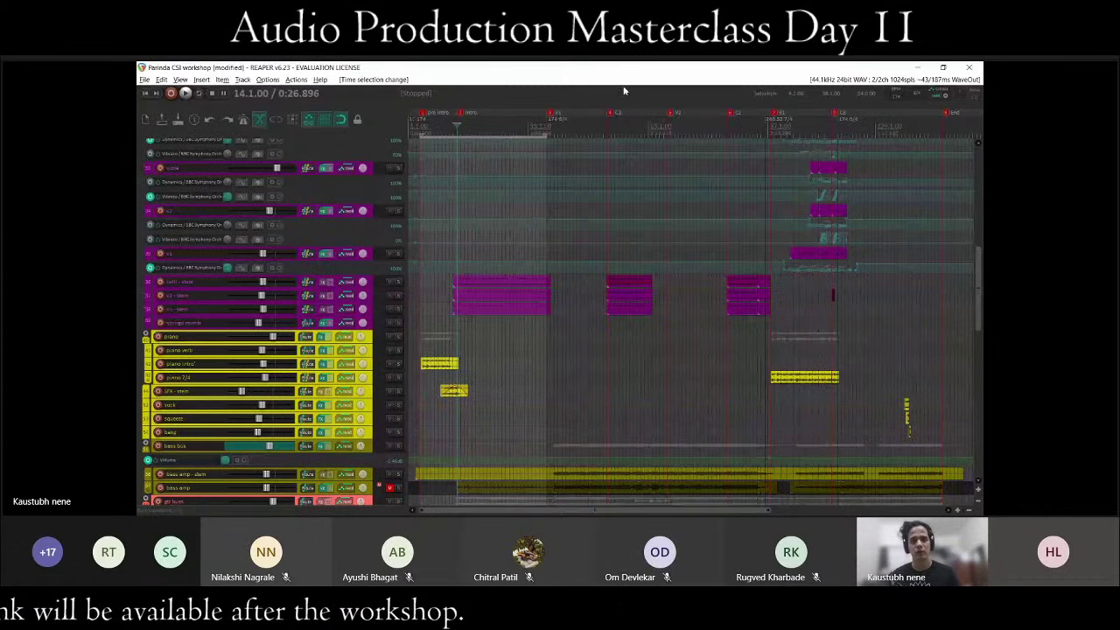
{"action": "key", "text": "4"}
{"action": "key", "text": "1"}
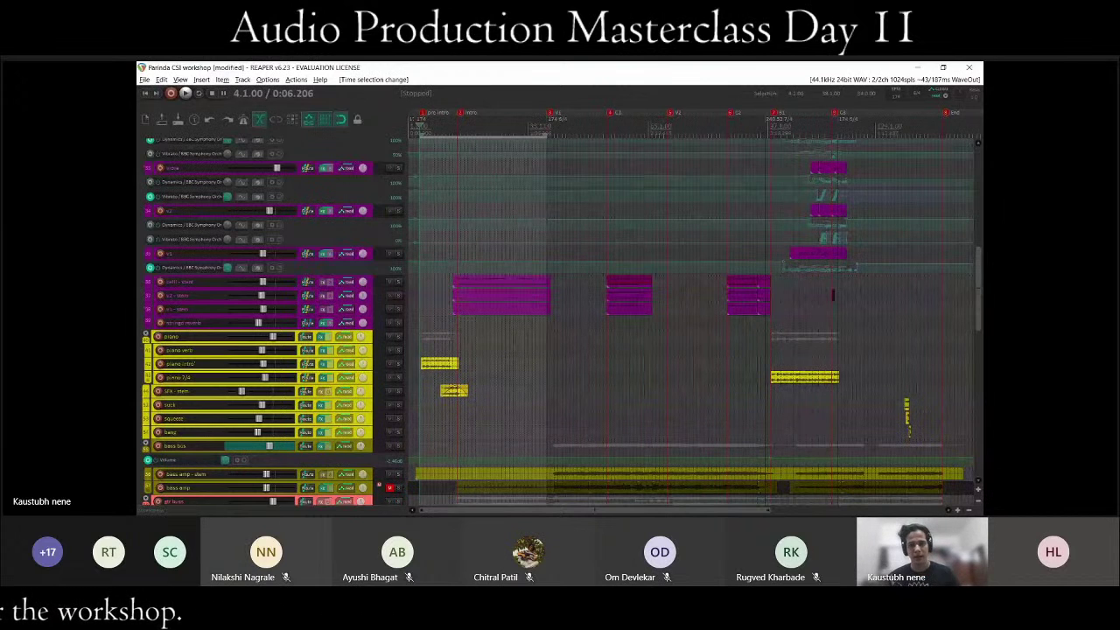
{"action": "left_click", "coordinate": [732, 371]}
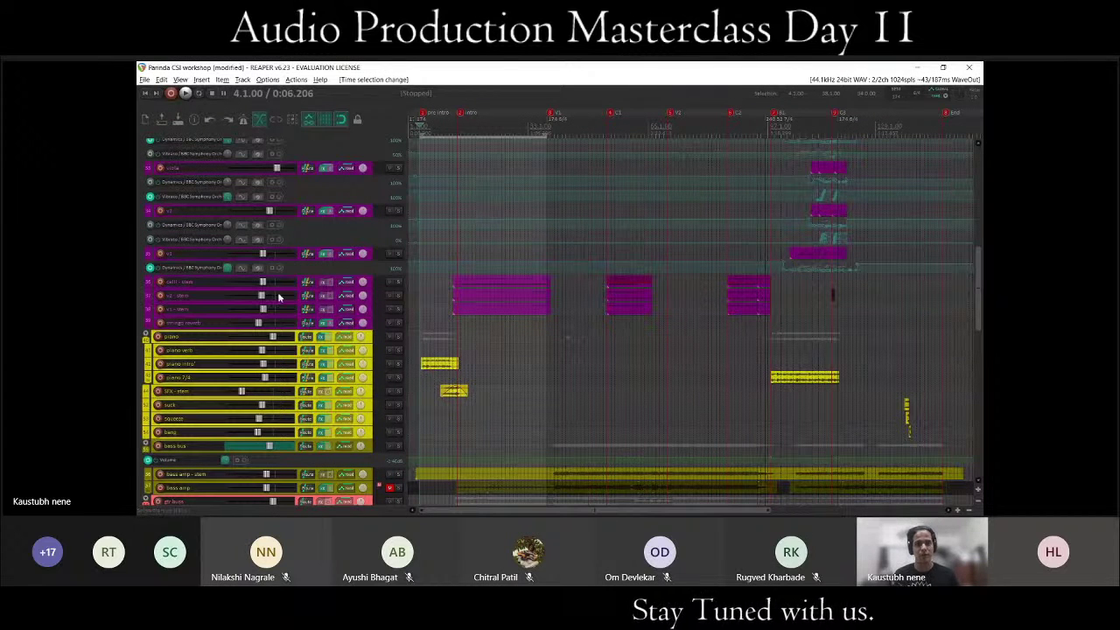
Solo and enlarge the gtr 4 - stem track, then select its first item and place the edit cursor at 39.1.00.
{"action": "scroll", "coordinate": [245, 282], "scroll_direction": "down", "scroll_amount": 6}
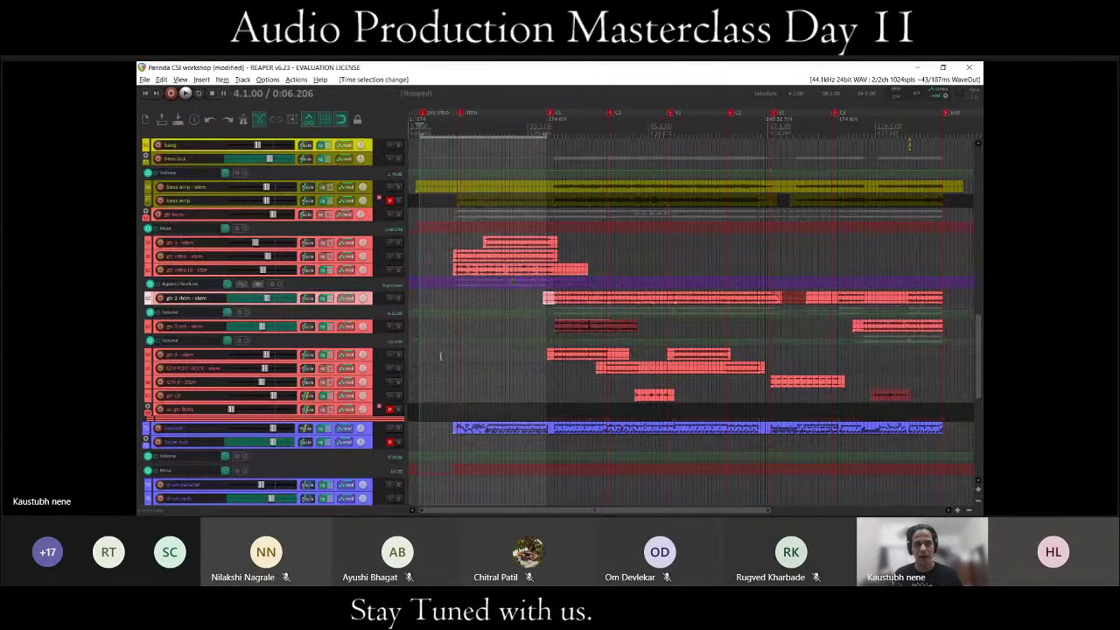
{"action": "left_click", "coordinate": [385, 353]}
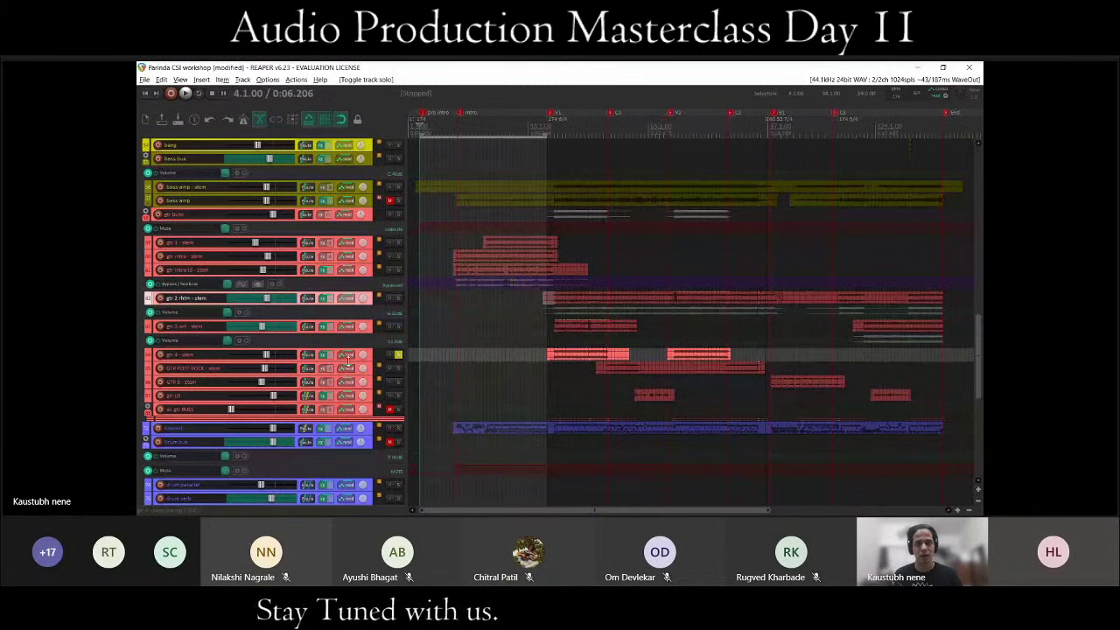
{"action": "left_click_drag", "start_coordinate": [234, 360], "coordinate": [284, 447]}
{"action": "left_click", "coordinate": [551, 374]}
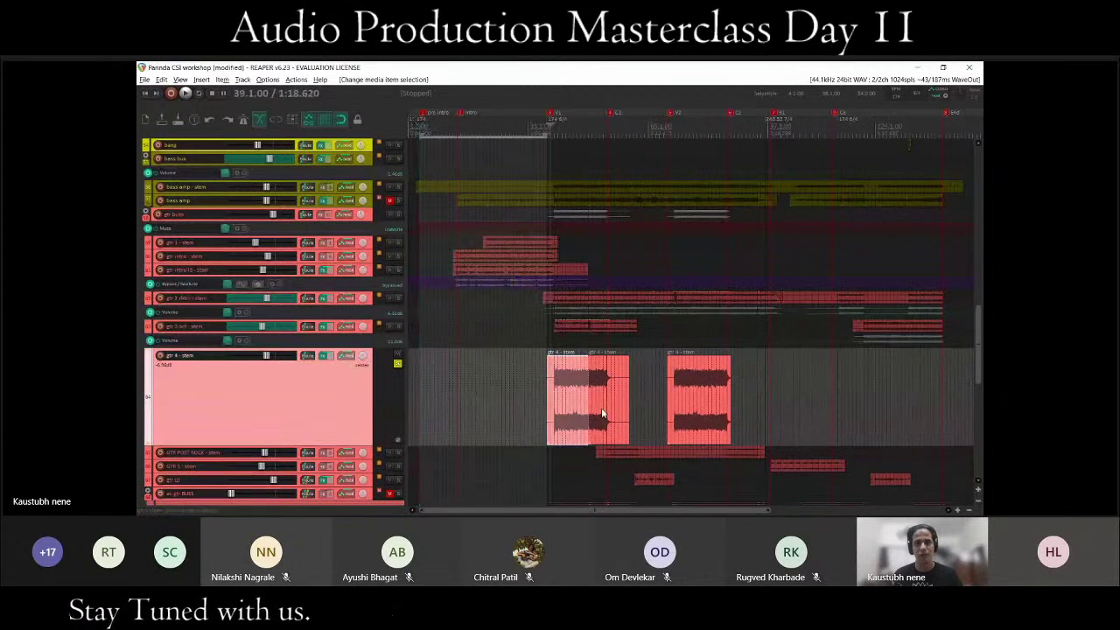
{"action": "scroll", "coordinate": [578, 388], "scroll_direction": "up", "scroll_amount": 3}
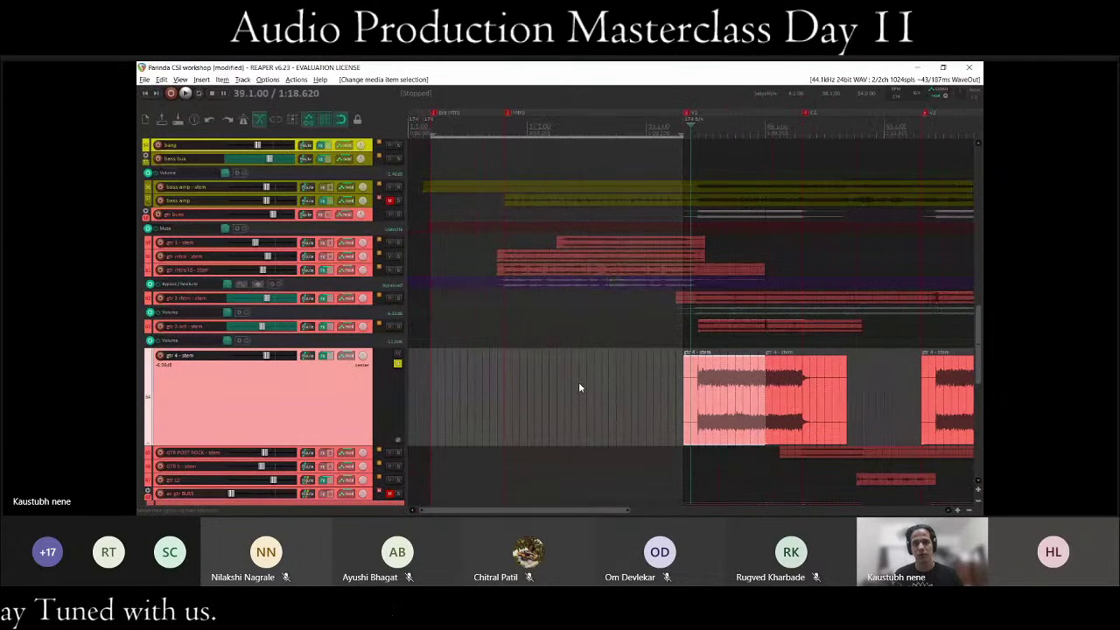
Audition the soloed gtr 4 - stem from 39.1.00, add the gtr 2 stem and bass bus to the solo, and finally unsolo all tracks.
{"action": "key", "text": "space"}
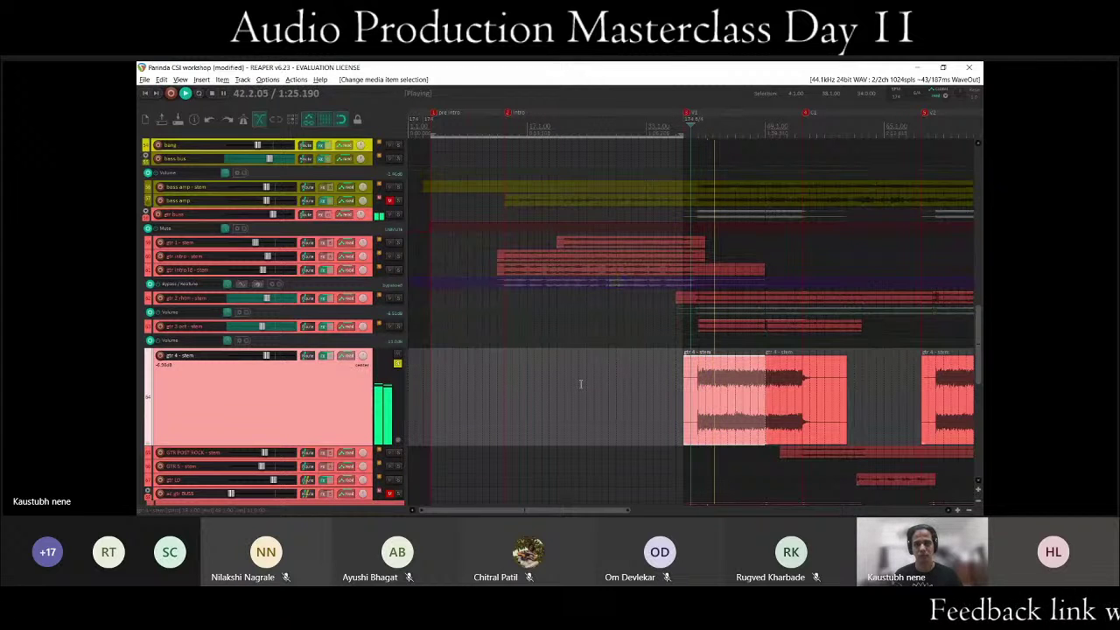
{"action": "left_click", "coordinate": [399, 299]}
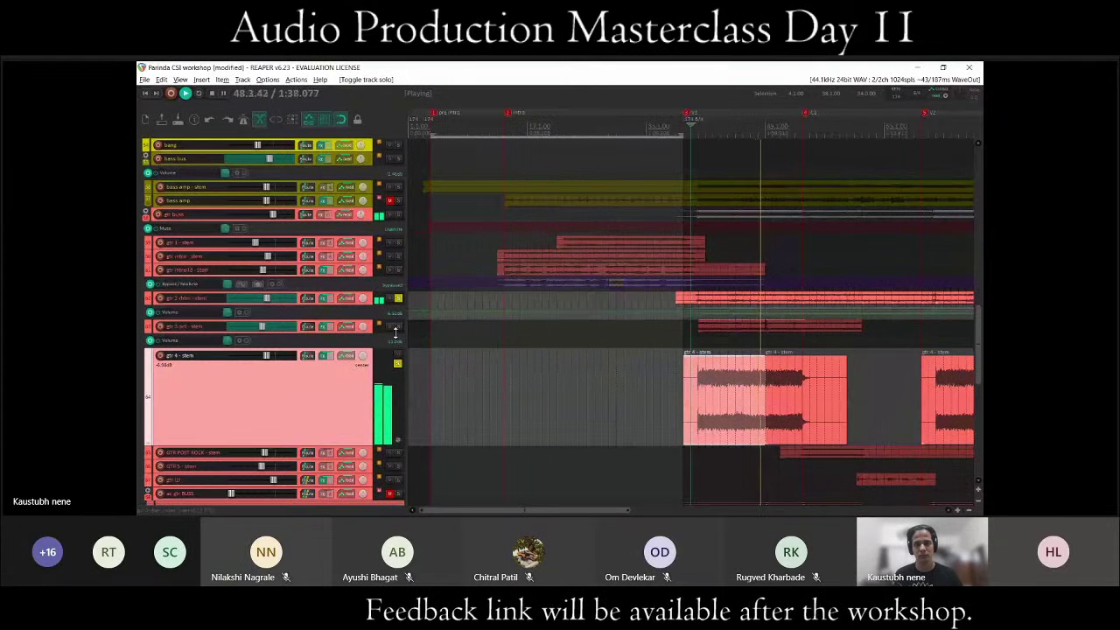
{"action": "left_click", "coordinate": [398, 159]}
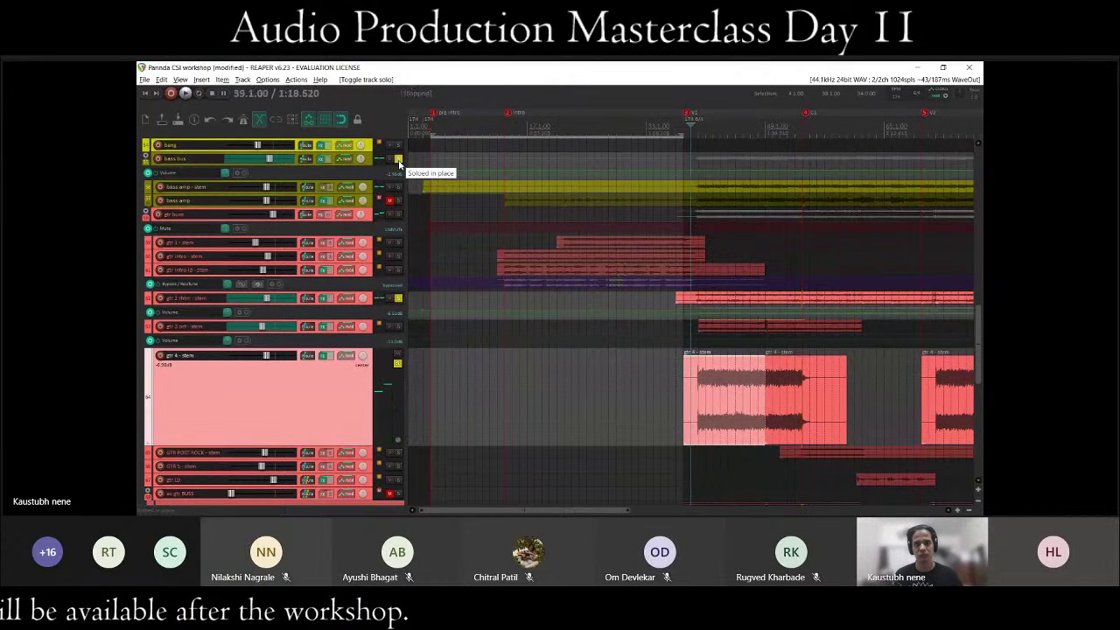
{"action": "key", "text": "space"}
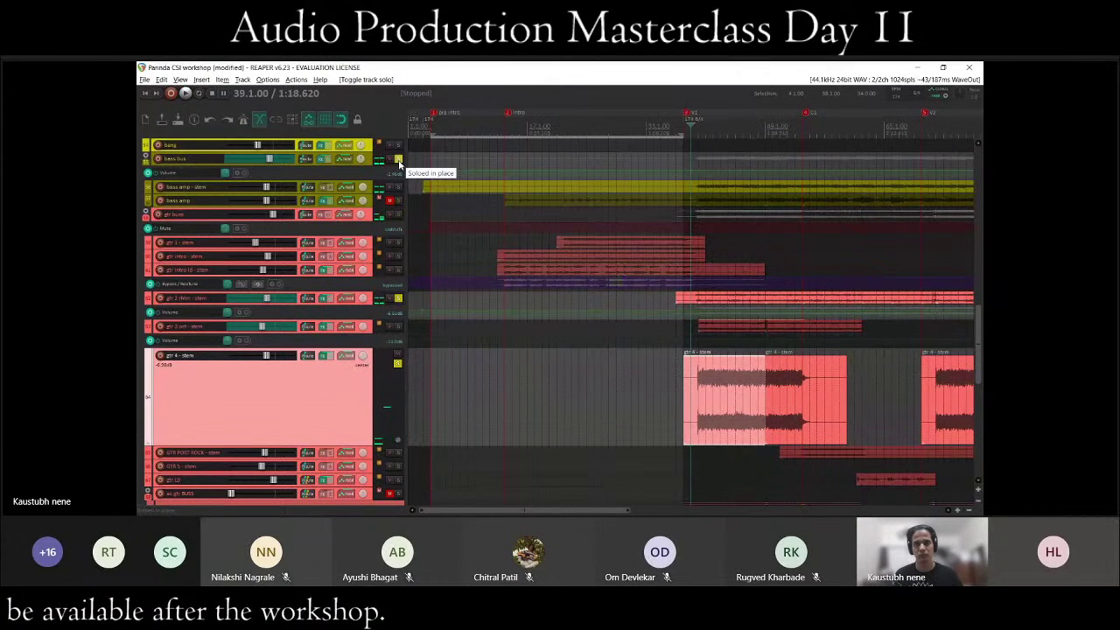
{"action": "left_click", "coordinate": [398, 364]}
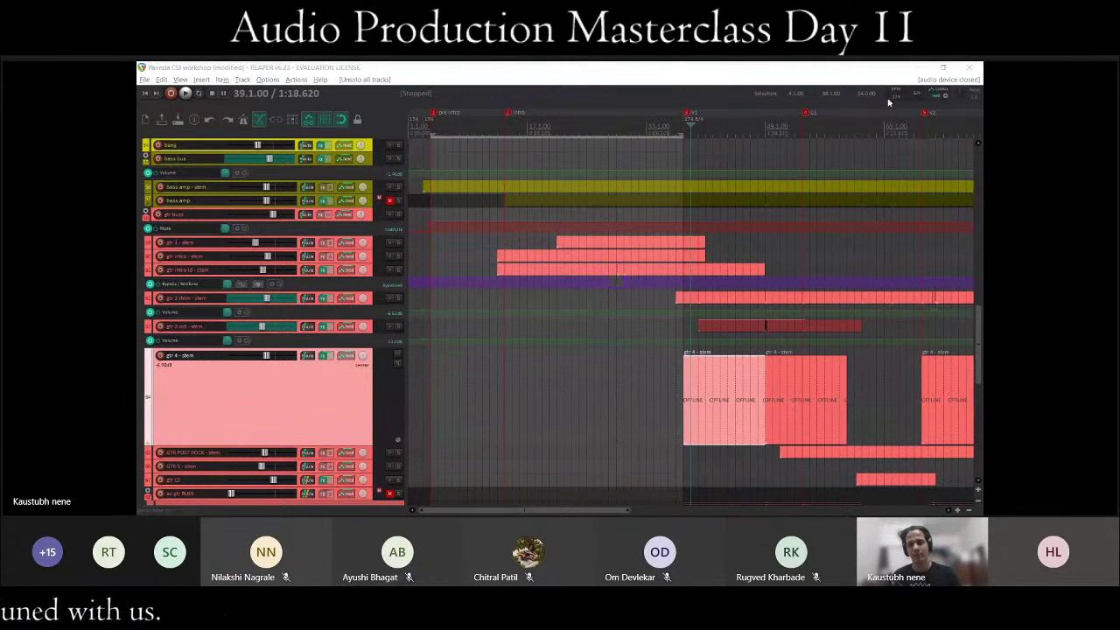
Return the gtr 4 - stem track to its normal height and place the edit cursor at the C1 marker, 54.1.00.
{"action": "scroll", "coordinate": [516, 345], "scroll_direction": "down", "scroll_amount": 2}
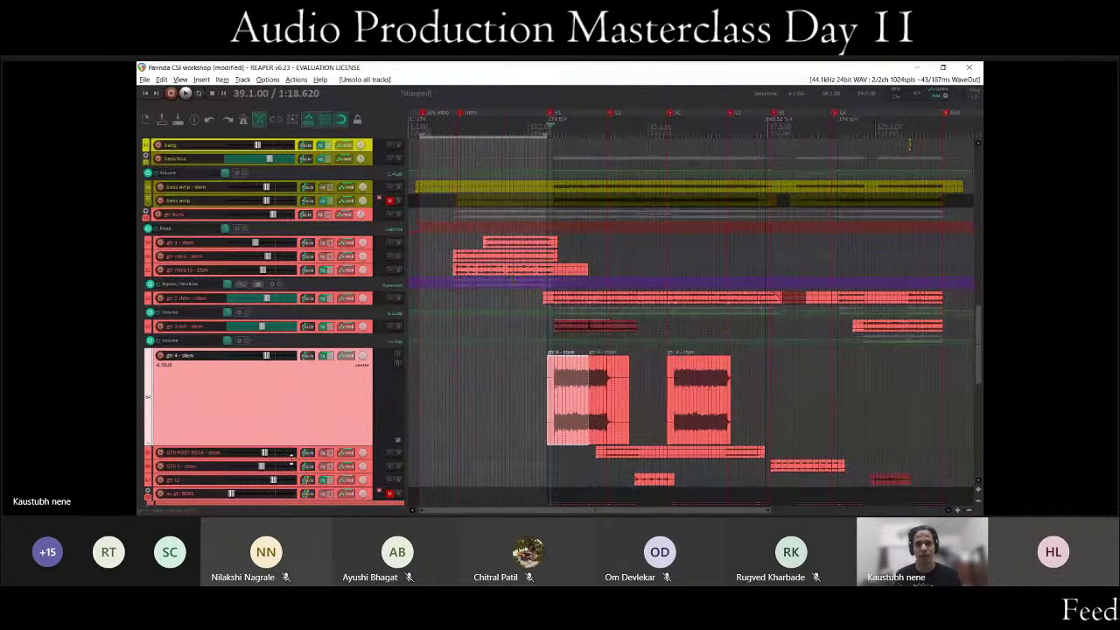
{"action": "scroll", "coordinate": [618, 300], "scroll_direction": "down", "scroll_amount": 2}
{"action": "left_click", "coordinate": [606, 300]}
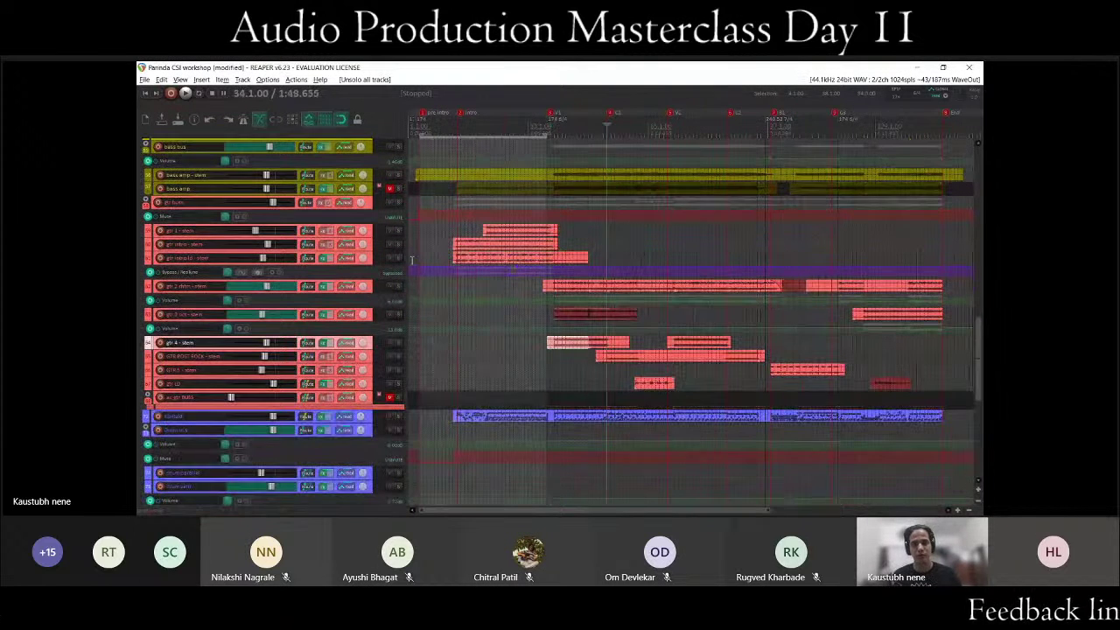
Examine the vocal, orchestra, piano, bass, guitar and drum tracks across the whole song.
{"action": "scroll", "coordinate": [301, 290], "scroll_direction": "up", "scroll_amount": 3}
{"action": "scroll", "coordinate": [301, 289], "scroll_direction": "up", "scroll_amount": 12}
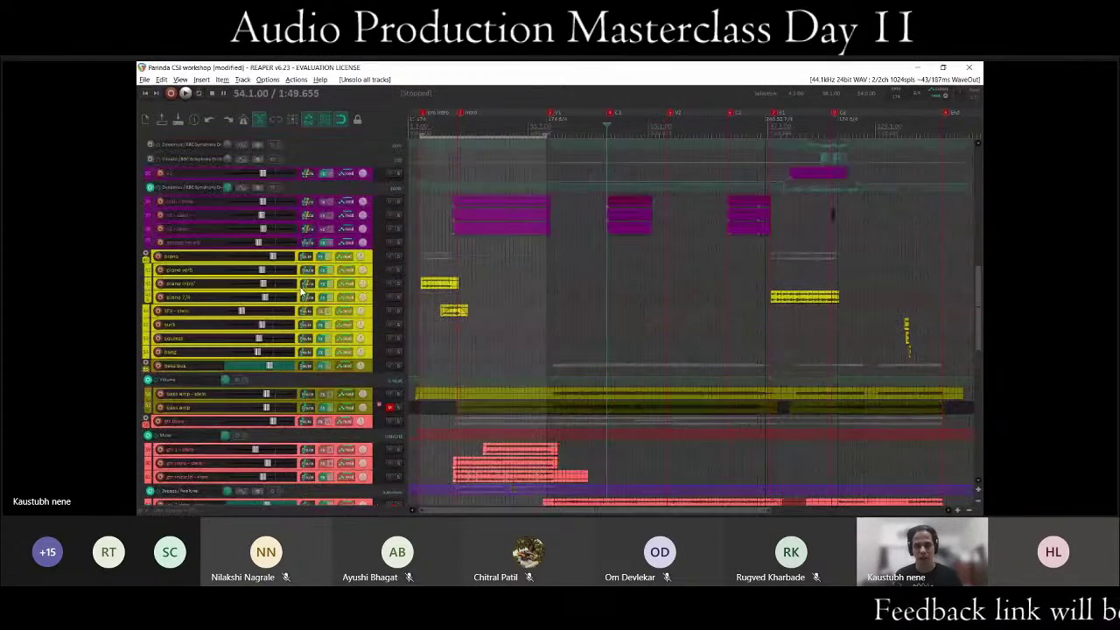
{"action": "scroll", "coordinate": [301, 290], "scroll_direction": "up", "scroll_amount": 1}
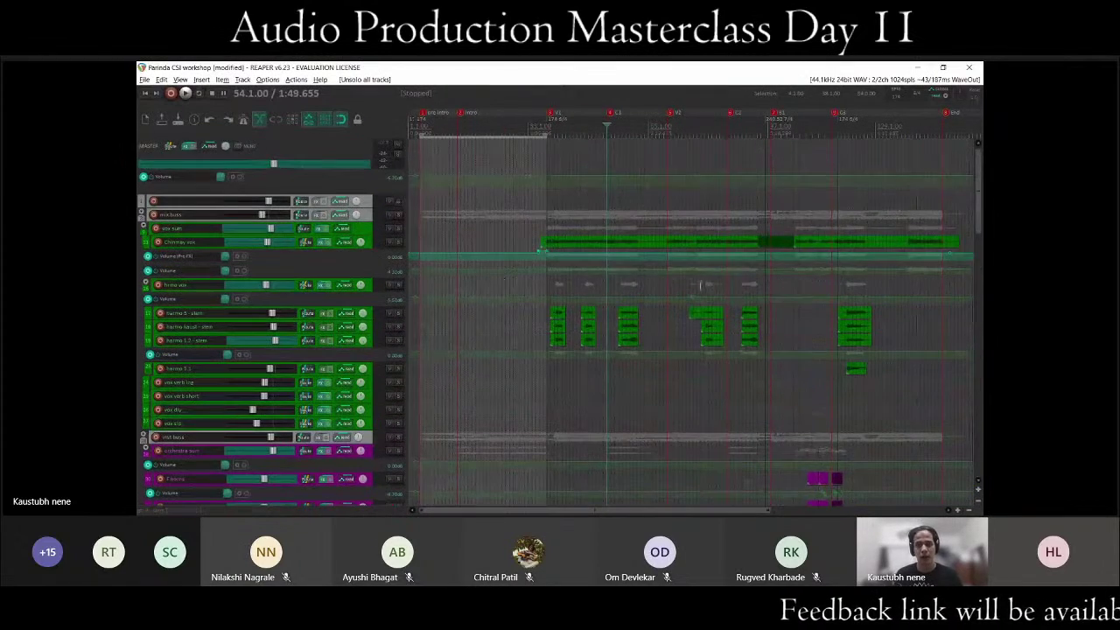
{"action": "scroll", "coordinate": [298, 255], "scroll_direction": "down", "scroll_amount": 3}
{"action": "scroll", "coordinate": [297, 255], "scroll_direction": "down", "scroll_amount": 6}
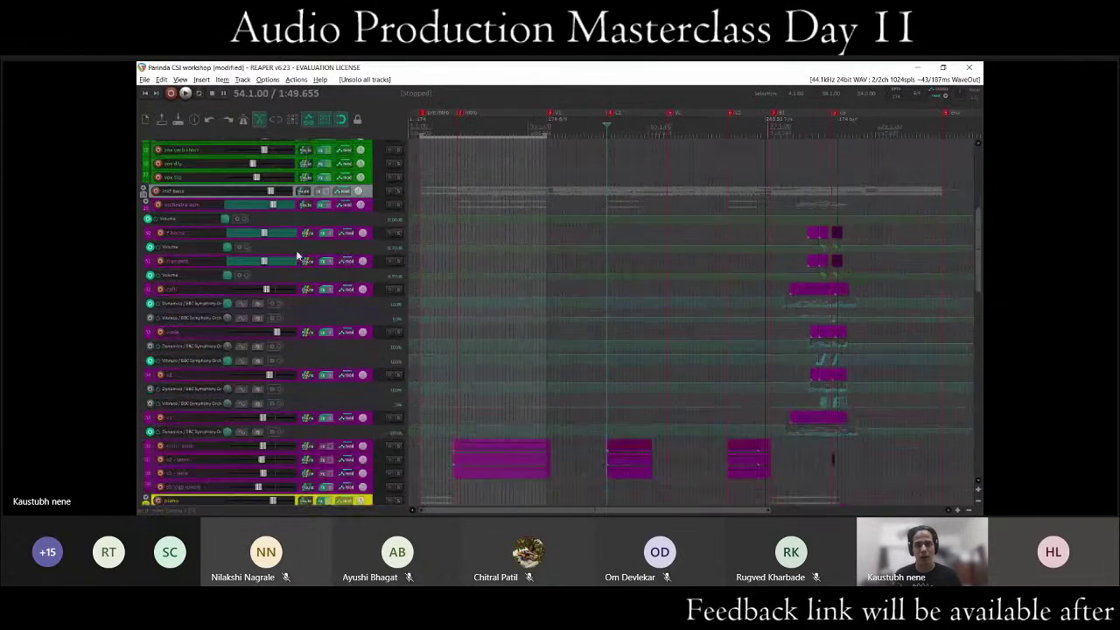
{"action": "scroll", "coordinate": [295, 250], "scroll_direction": "down", "scroll_amount": 1}
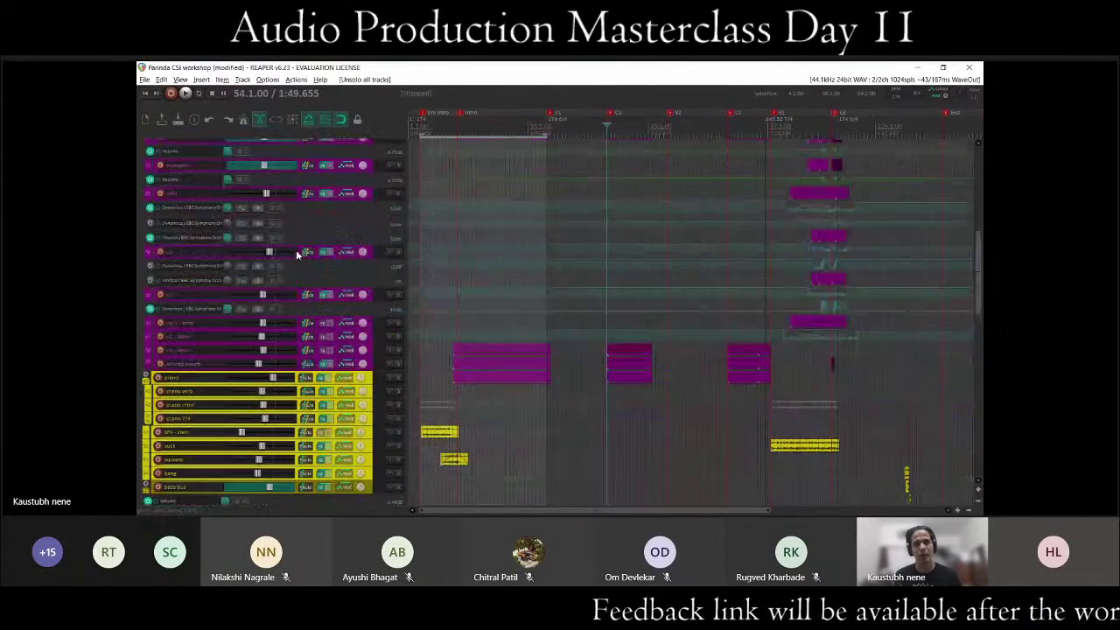
{"action": "scroll", "coordinate": [296, 250], "scroll_direction": "up", "scroll_amount": 1}
{"action": "scroll", "coordinate": [333, 331], "scroll_direction": "up", "scroll_amount": 4}
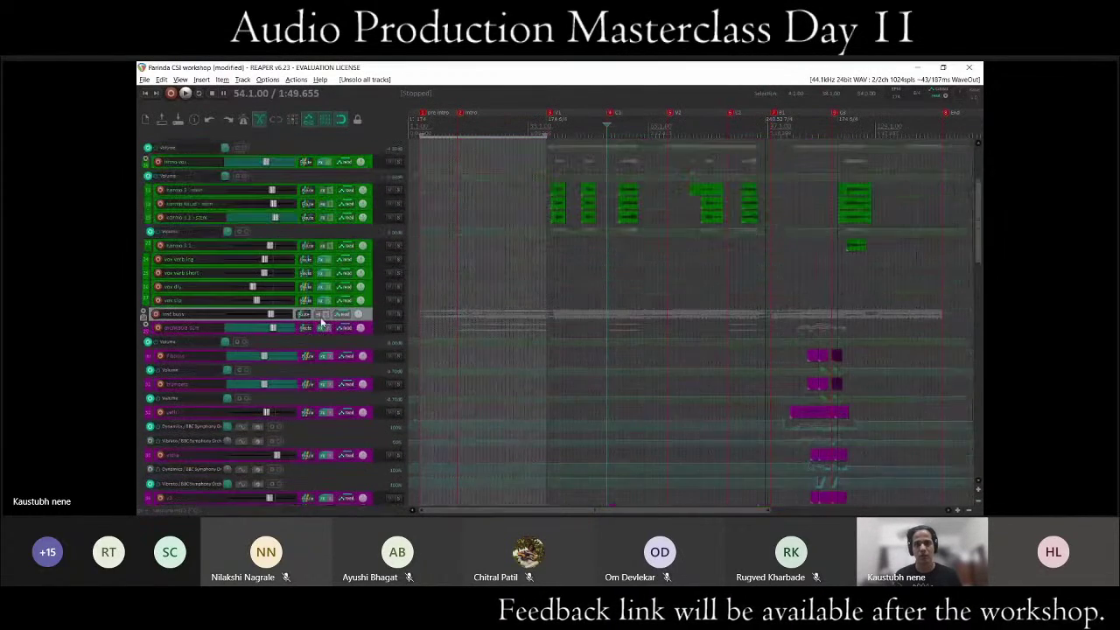
{"action": "scroll", "coordinate": [623, 236], "scroll_direction": "up", "scroll_amount": 3}
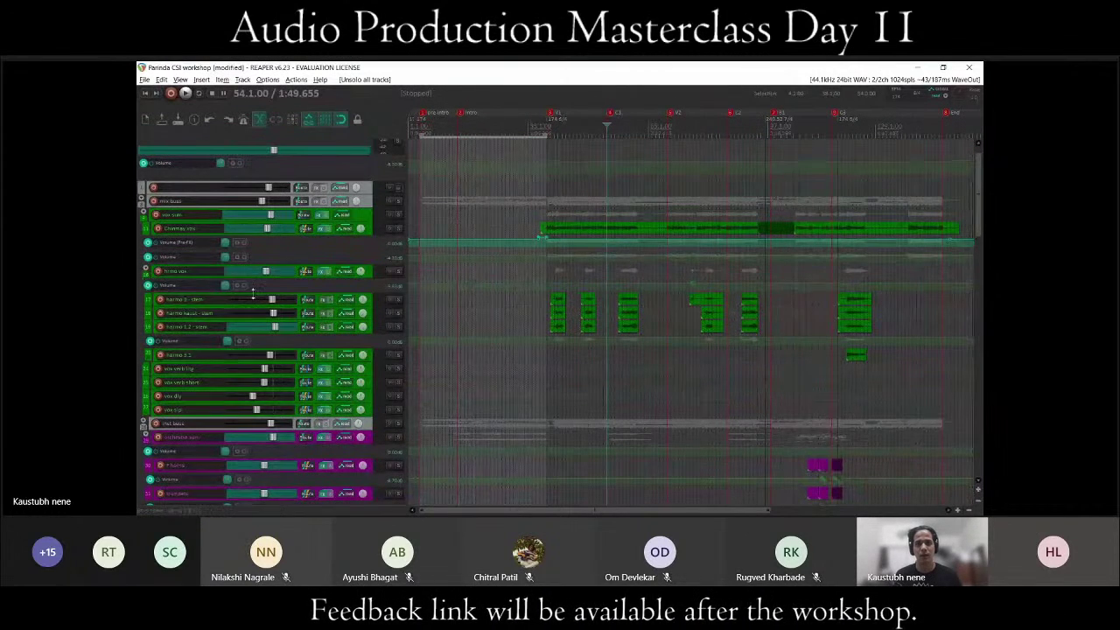
{"action": "scroll", "coordinate": [262, 288], "scroll_direction": "down", "scroll_amount": 5}
{"action": "scroll", "coordinate": [253, 294], "scroll_direction": "down", "scroll_amount": 5}
{"action": "scroll", "coordinate": [253, 294], "scroll_direction": "down", "scroll_amount": 10}
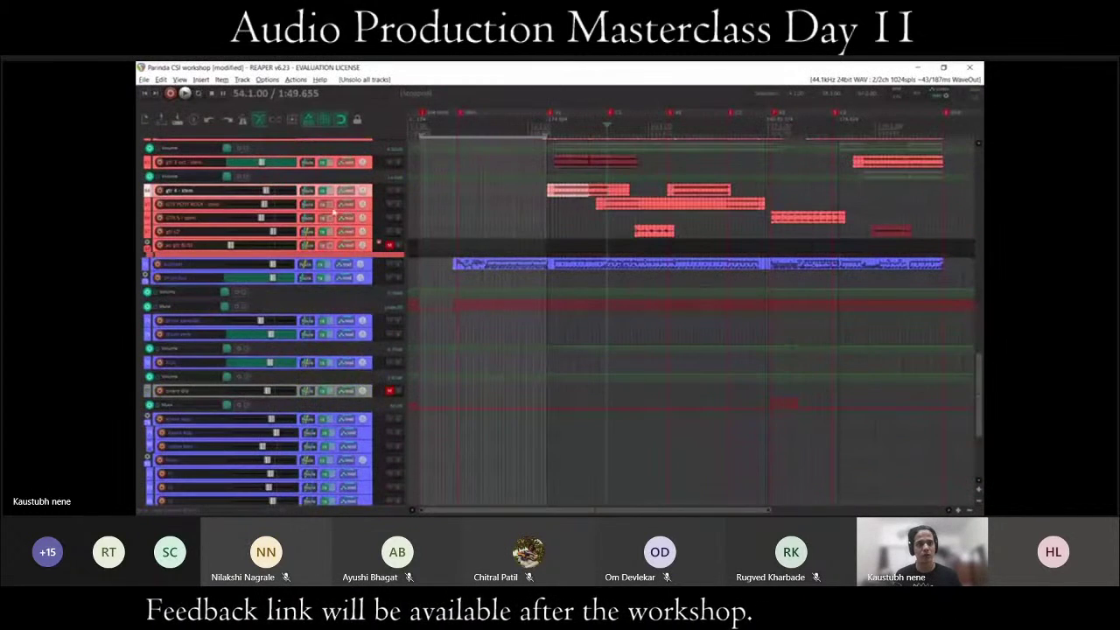
Solo and enlarge the GTR POST ROCK - stem track, then select its item and place the edit cursor at 53.6.00, where the audio begins.
{"action": "left_click", "coordinate": [398, 204]}
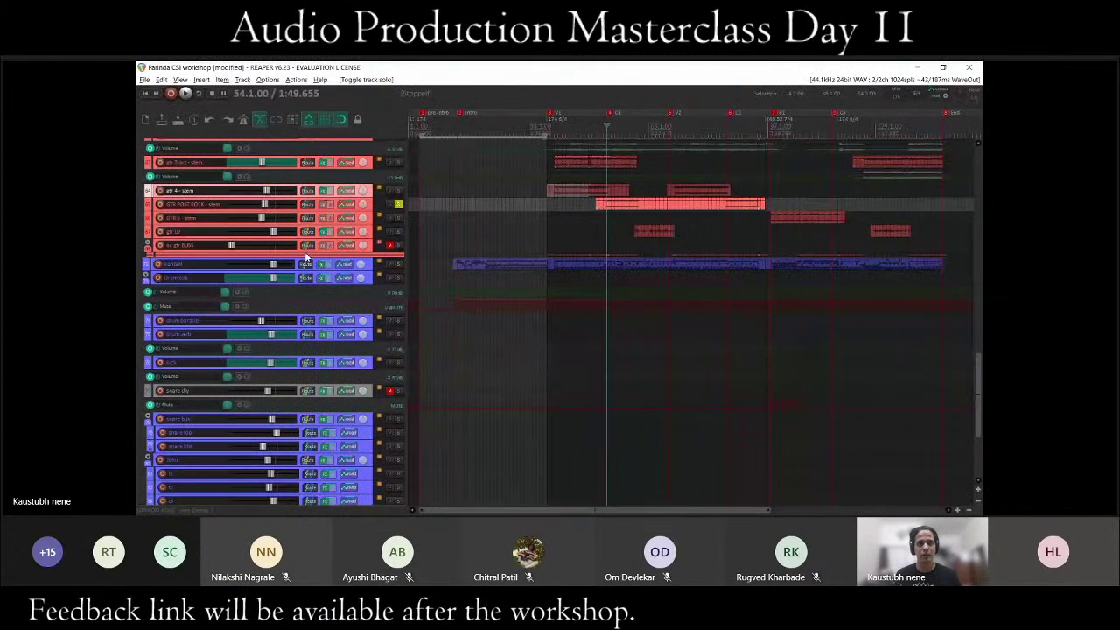
{"action": "key", "text": "grave"}
{"action": "scroll", "coordinate": [793, 337], "scroll_direction": "up", "scroll_amount": 3}
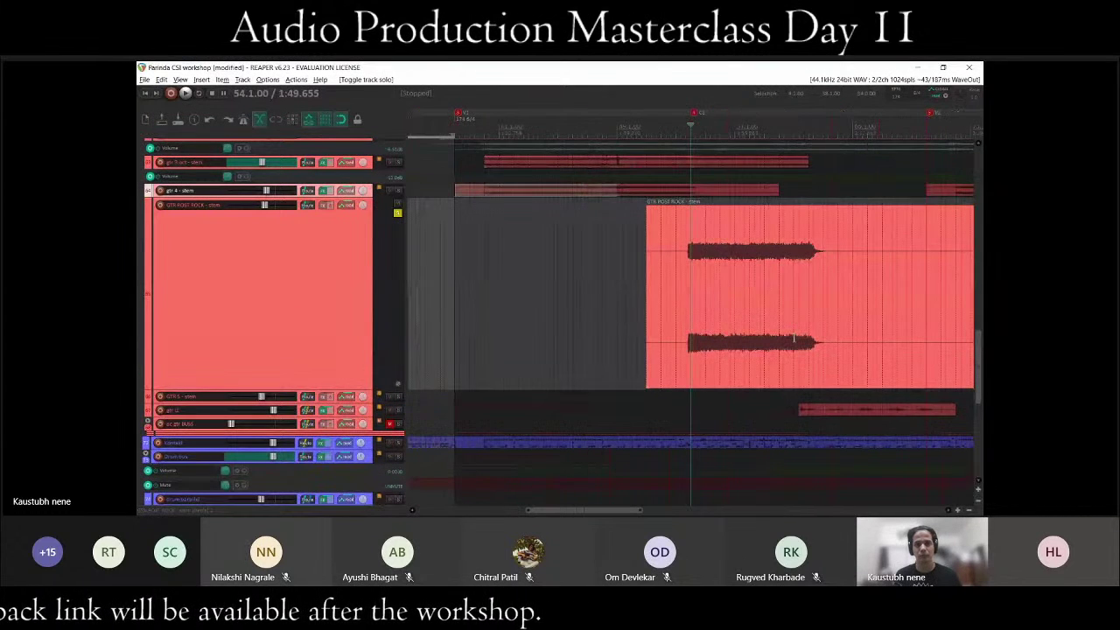
{"action": "scroll", "coordinate": [685, 221], "scroll_direction": "up", "scroll_amount": 3}
{"action": "left_click", "coordinate": [684, 218]}
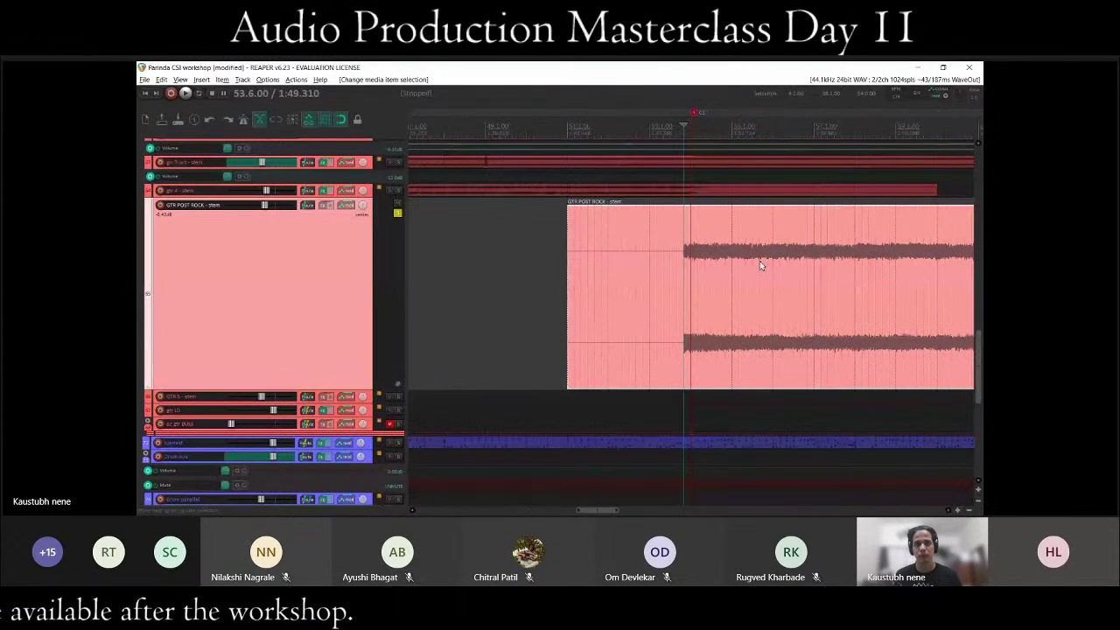
{"action": "scroll", "coordinate": [760, 261], "scroll_direction": "down", "scroll_amount": 3}
{"action": "scroll", "coordinate": [759, 261], "scroll_direction": "up", "scroll_amount": 3}
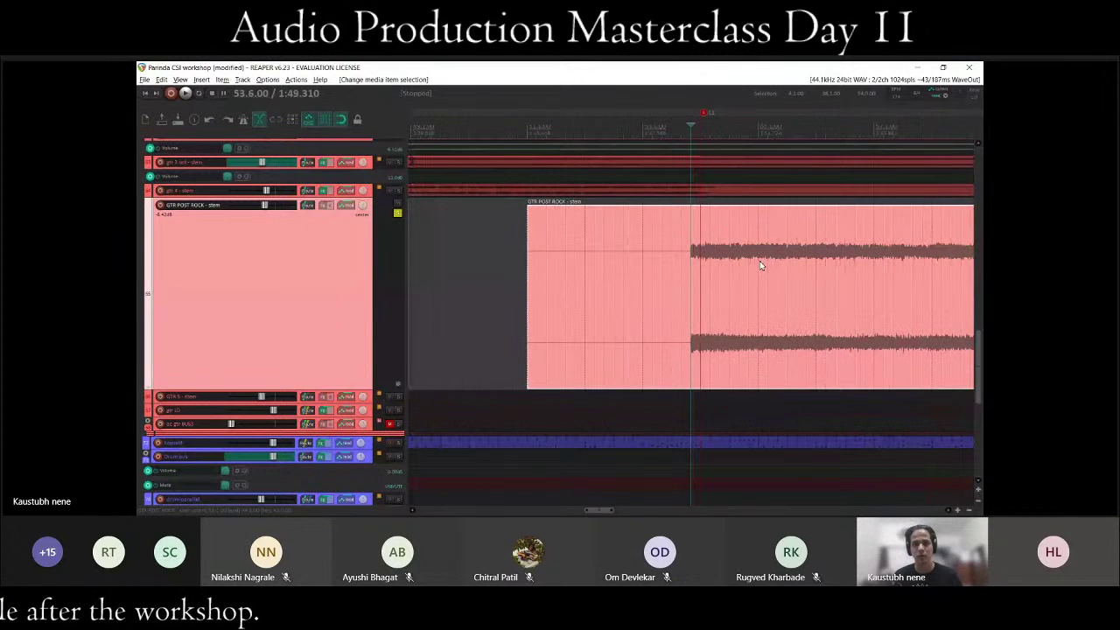
Play the soloed GTR POST ROCK - stem from 53.6.00 while inspecting its waveform, then stop playback and unsolo the track.
{"action": "key", "text": "space"}
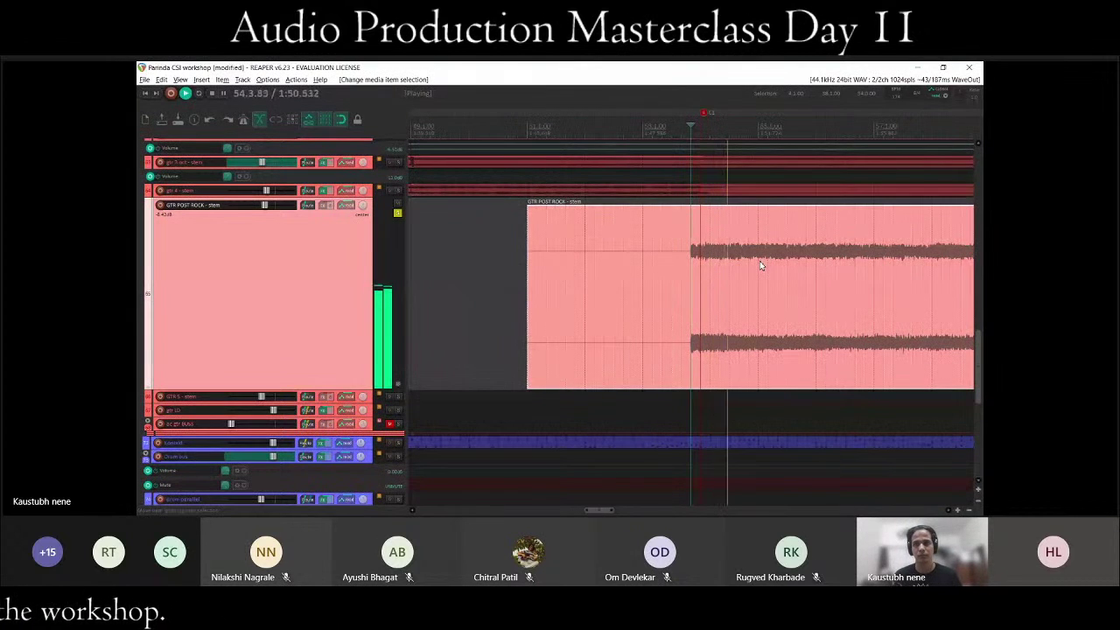
{"action": "scroll", "coordinate": [650, 280], "scroll_direction": "down", "scroll_amount": 3}
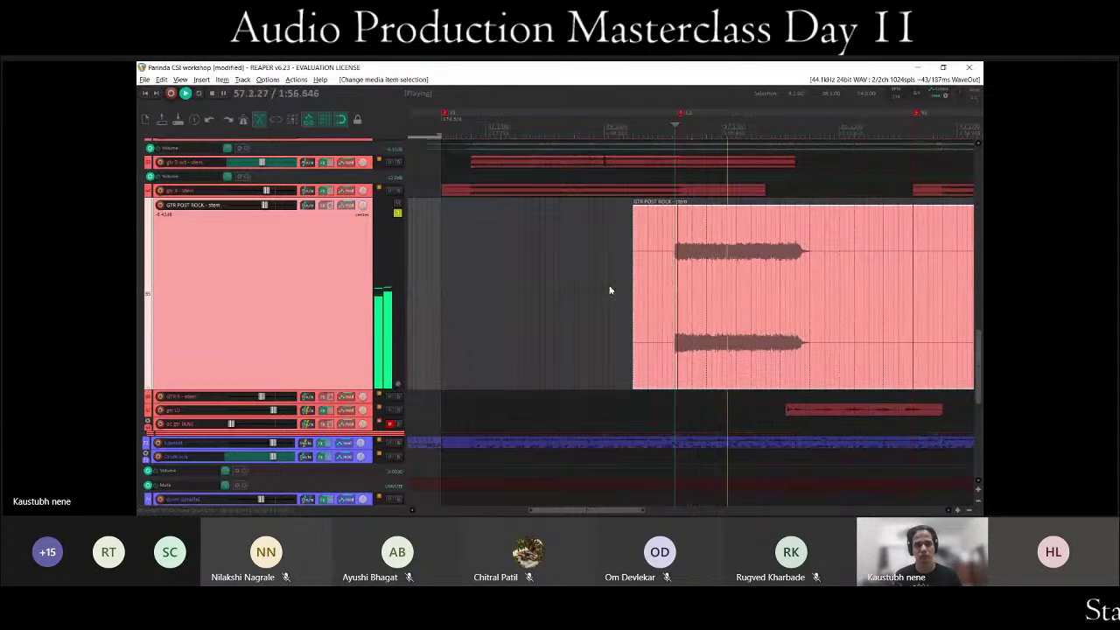
{"action": "scroll", "coordinate": [551, 235], "scroll_direction": "up", "scroll_amount": 3}
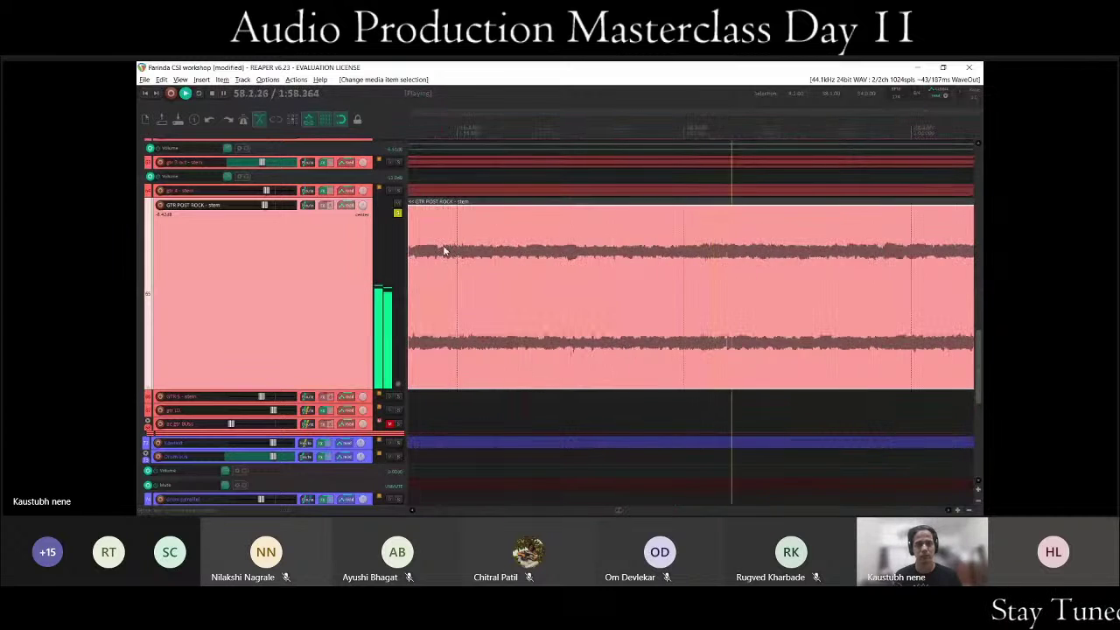
{"action": "scroll", "coordinate": [550, 234], "scroll_direction": "down", "scroll_amount": 3}
{"action": "scroll", "coordinate": [335, 250], "scroll_direction": "up", "scroll_amount": 3}
{"action": "scroll", "coordinate": [335, 251], "scroll_direction": "up", "scroll_amount": 3}
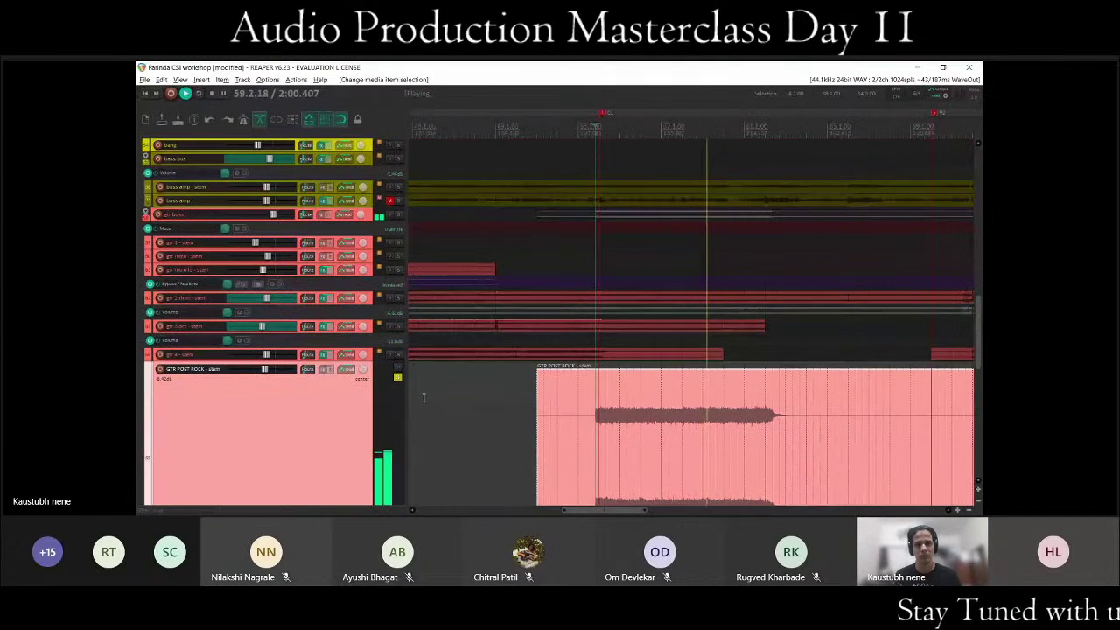
{"action": "key", "text": "space"}
{"action": "left_click", "coordinate": [397, 377]}
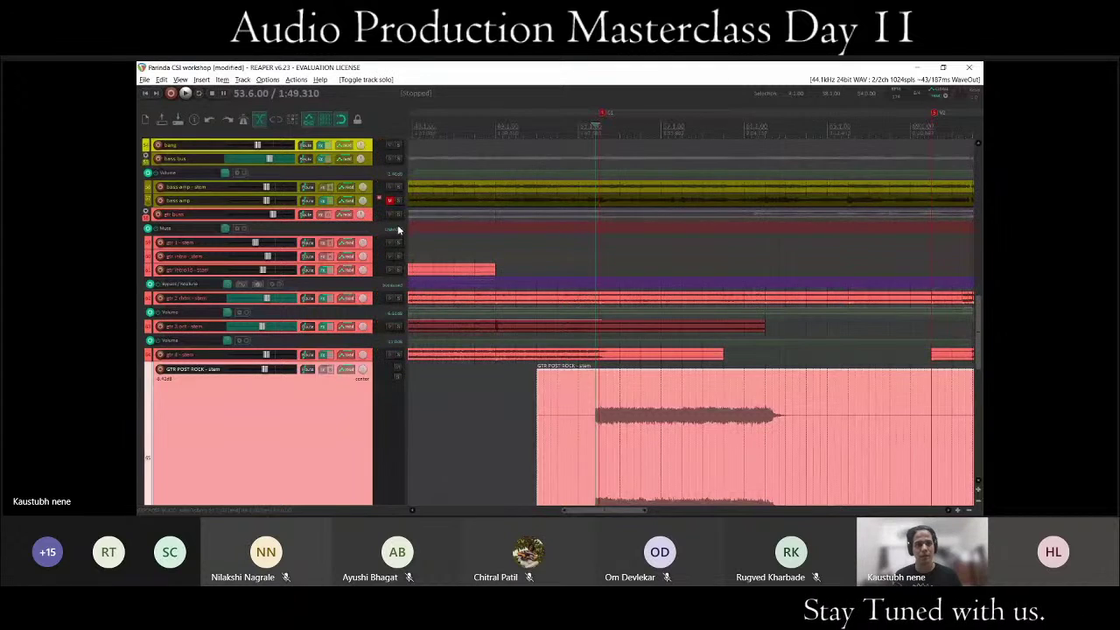
Solo the instrument buss instead of the guitar buss and play all instruments from 53.6.00.
{"action": "left_click", "coordinate": [398, 214]}
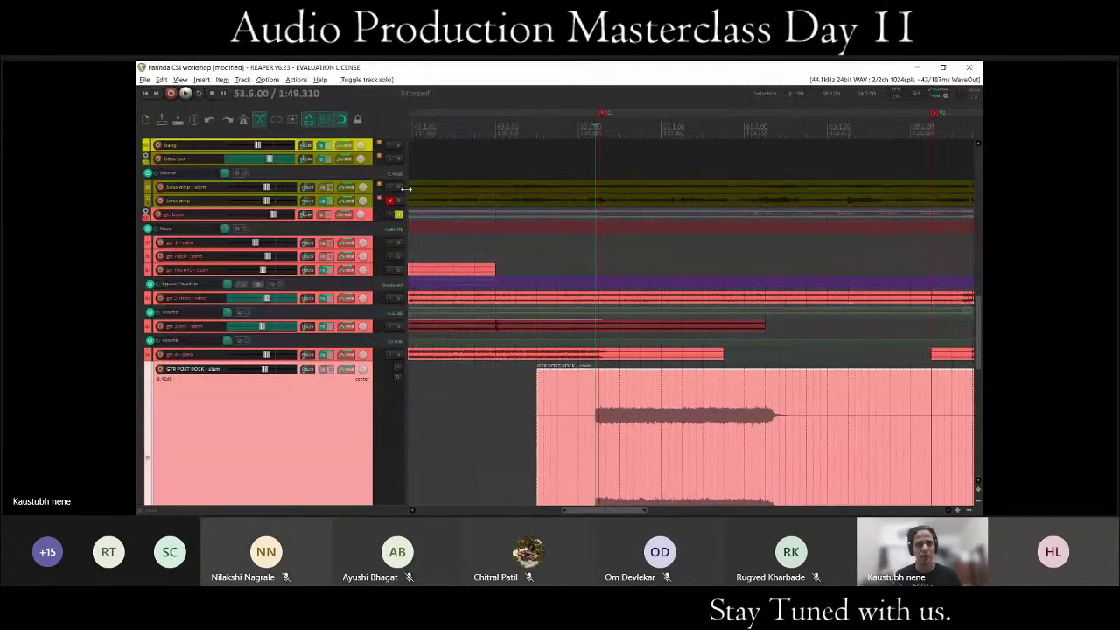
{"action": "scroll", "coordinate": [383, 179], "scroll_direction": "up", "scroll_amount": 2}
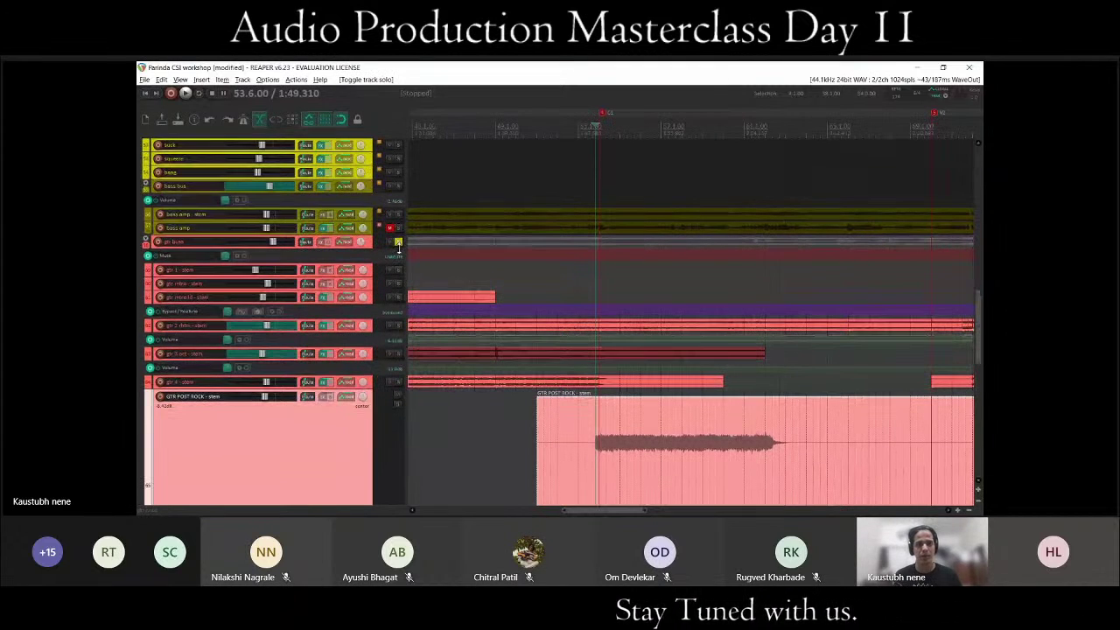
{"action": "scroll", "coordinate": [398, 248], "scroll_direction": "up", "scroll_amount": 6}
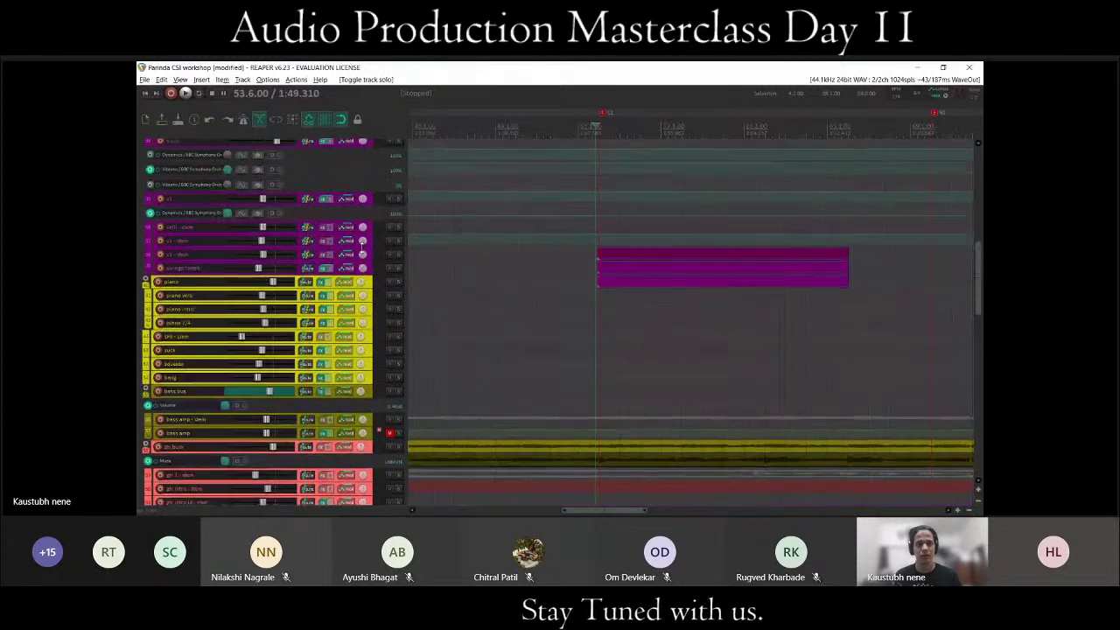
{"action": "scroll", "coordinate": [362, 241], "scroll_direction": "up", "scroll_amount": 10}
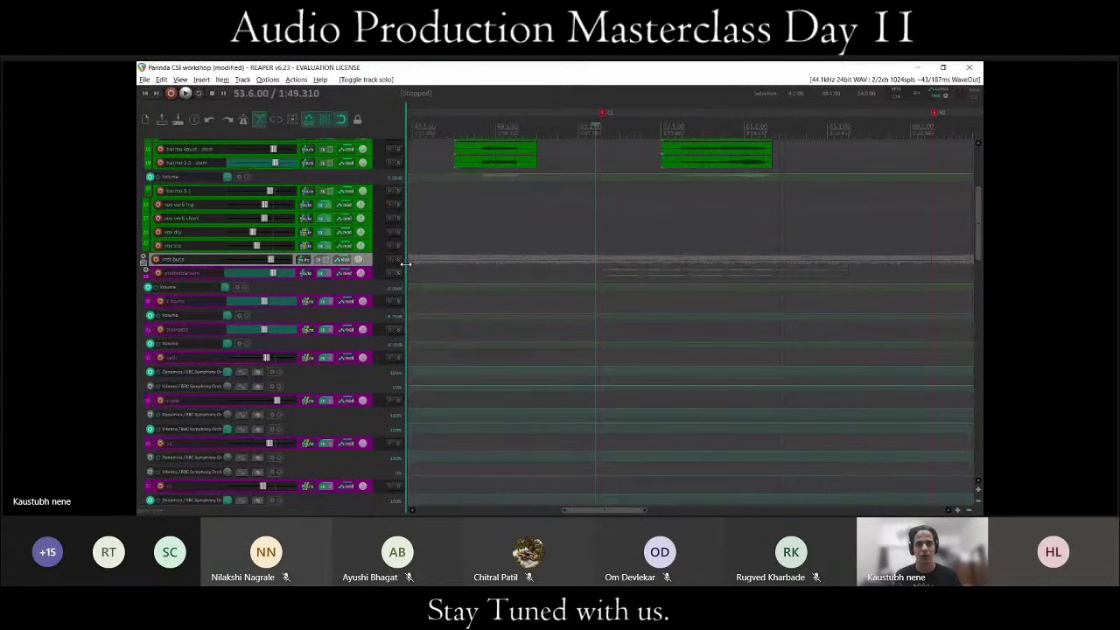
{"action": "left_click", "coordinate": [398, 260]}
{"action": "key", "text": "space"}
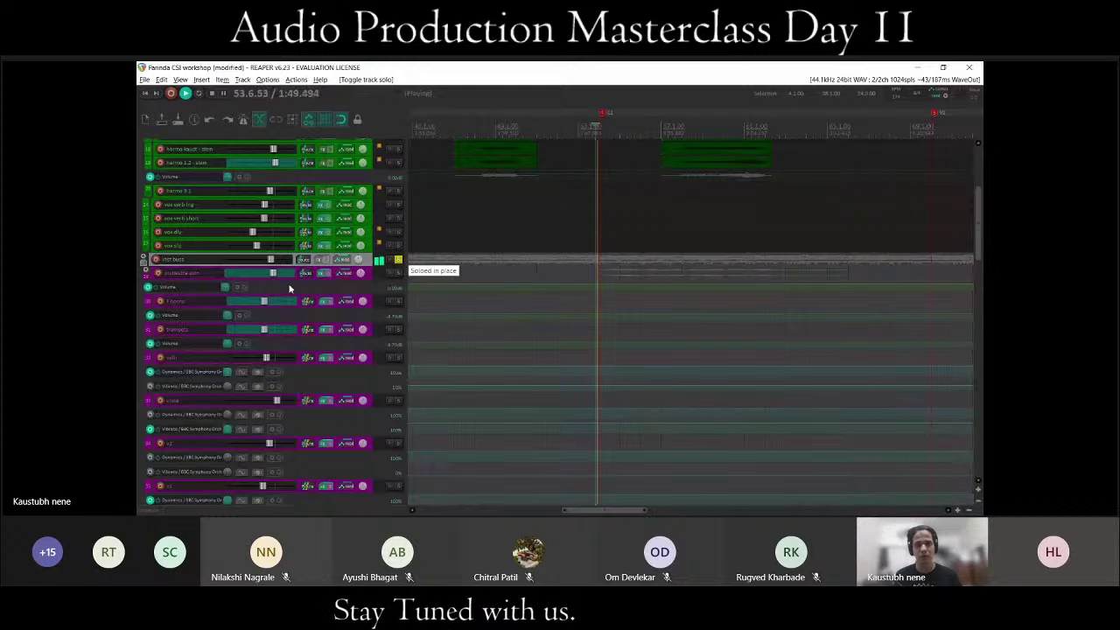
{"action": "scroll", "coordinate": [323, 276], "scroll_direction": "down", "scroll_amount": 12}
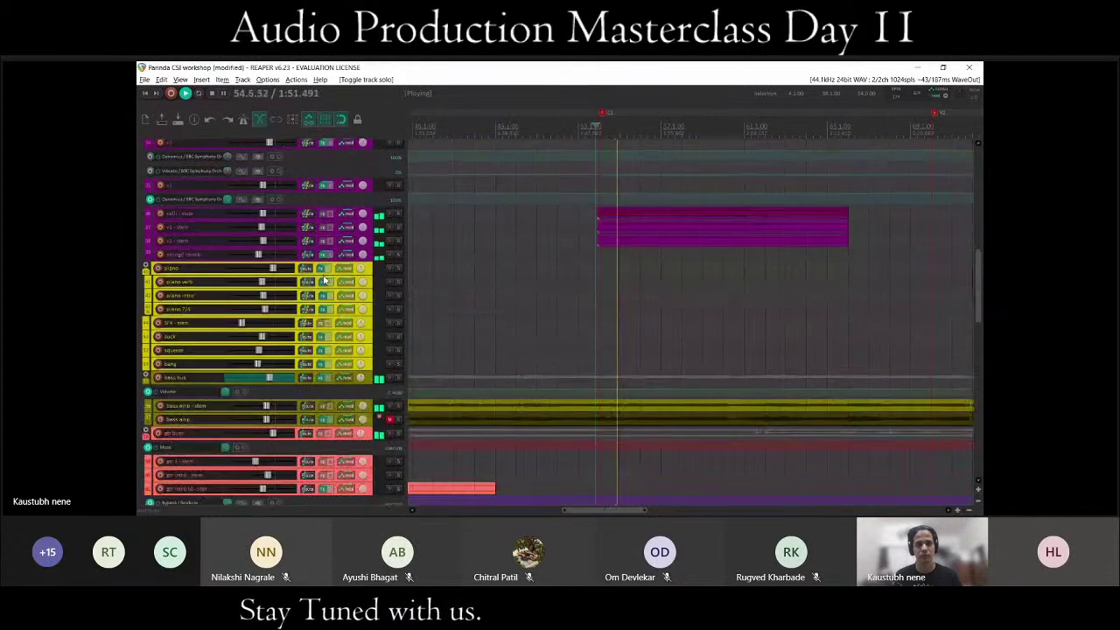
{"action": "scroll", "coordinate": [322, 280], "scroll_direction": "down", "scroll_amount": 10}
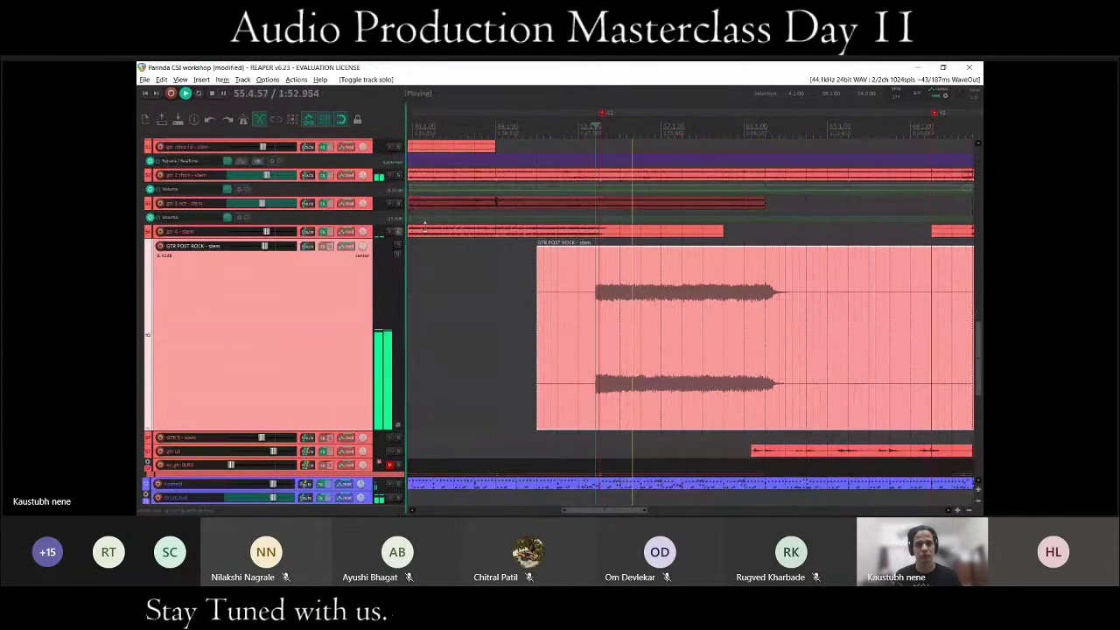
Compare the GTR POST ROCK and gtr 2 stems during playback by soloing each in turn within the instrument mix, then stop playback.
{"action": "left_click", "coordinate": [398, 254]}
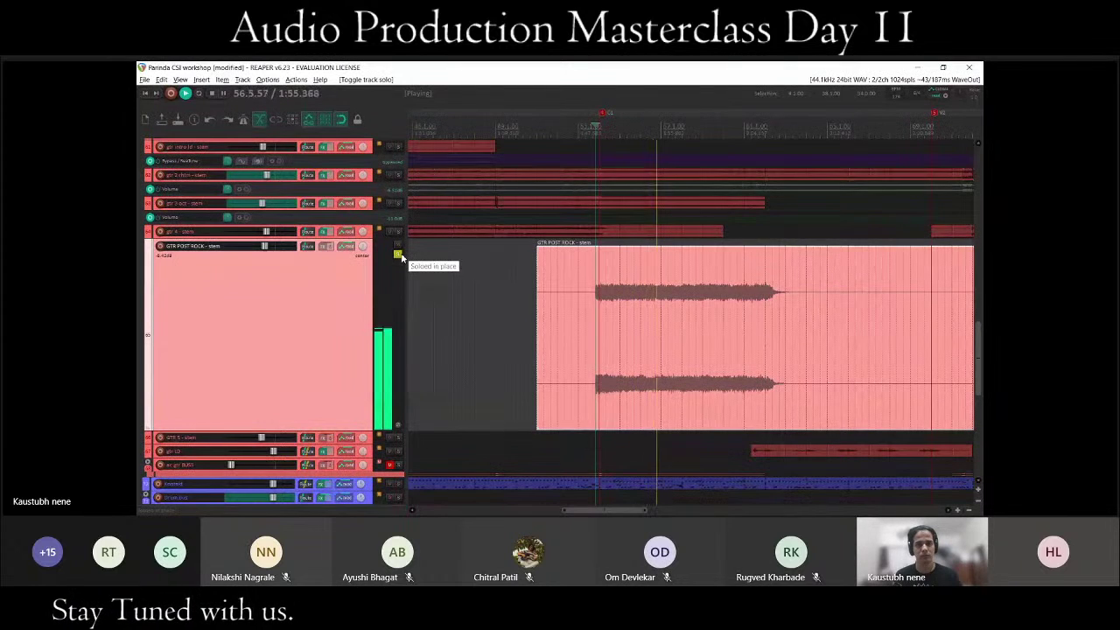
{"action": "left_click", "coordinate": [398, 254]}
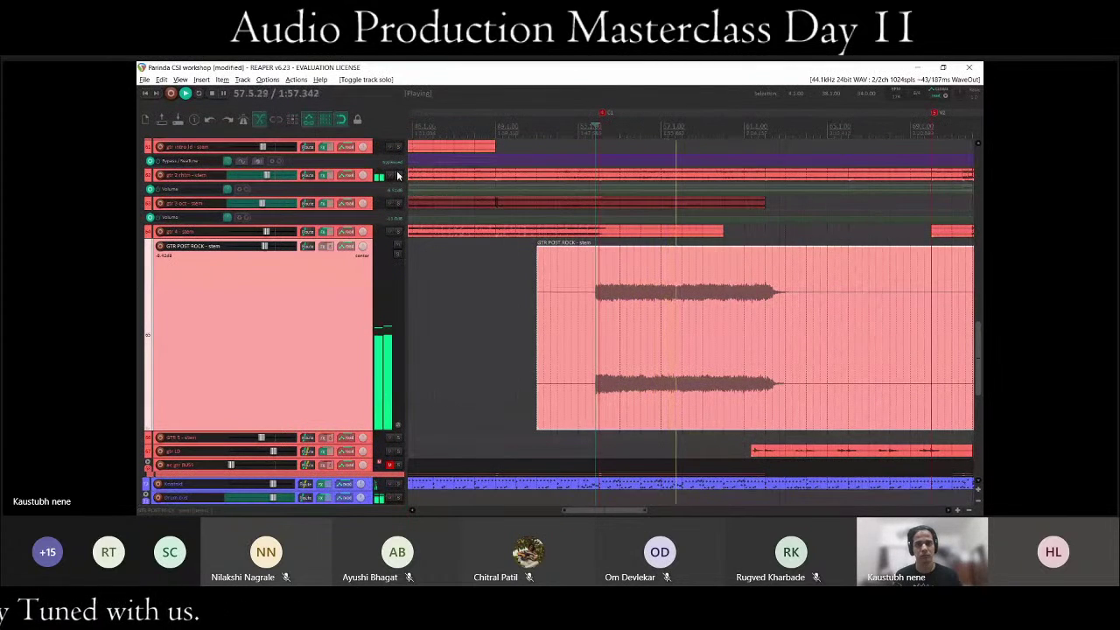
{"action": "left_click", "coordinate": [398, 176]}
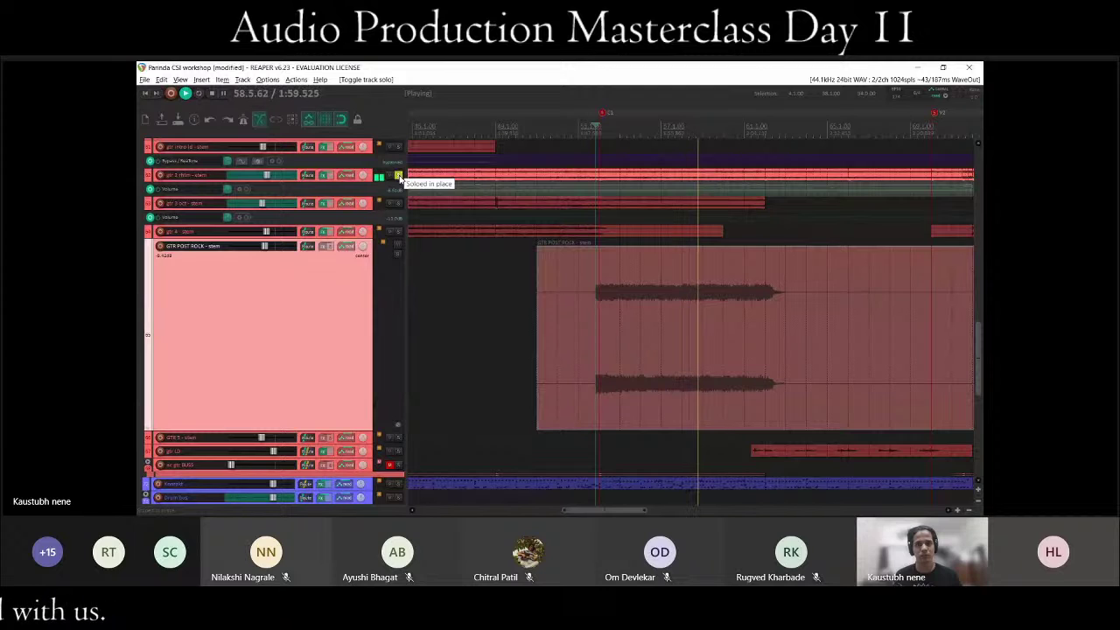
{"action": "left_click", "coordinate": [398, 176]}
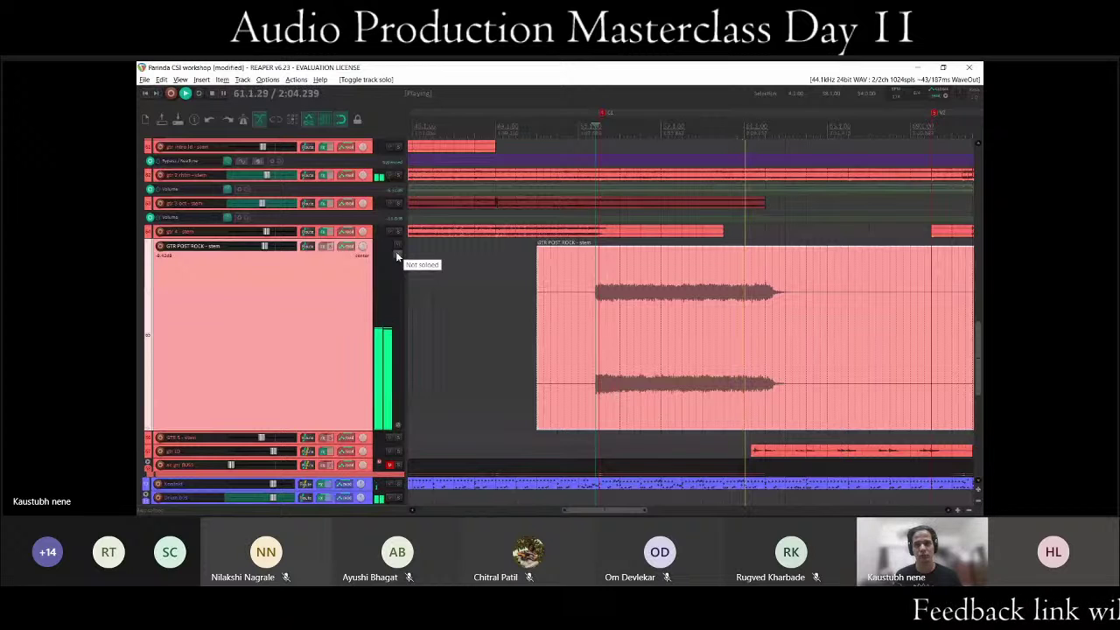
{"action": "key", "text": "space"}
{"action": "scroll", "coordinate": [258, 275], "scroll_direction": "up", "scroll_amount": 3}
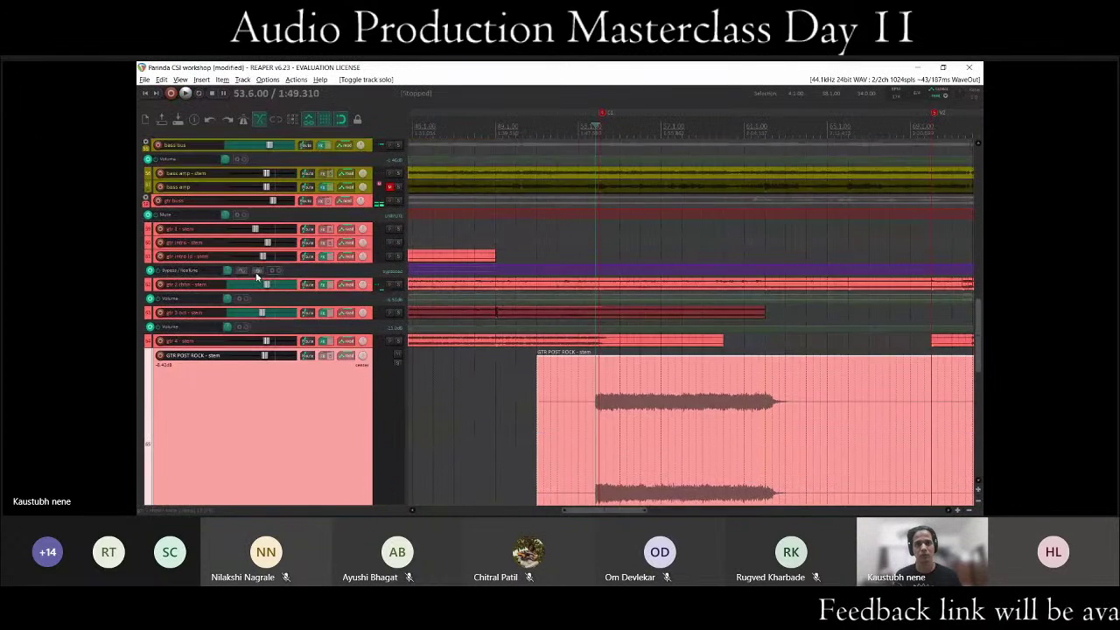
Select the string stem items at the C1 marker and solo the three string stems together with the strings reverb track.
{"action": "scroll", "coordinate": [258, 276], "scroll_direction": "up", "scroll_amount": 8}
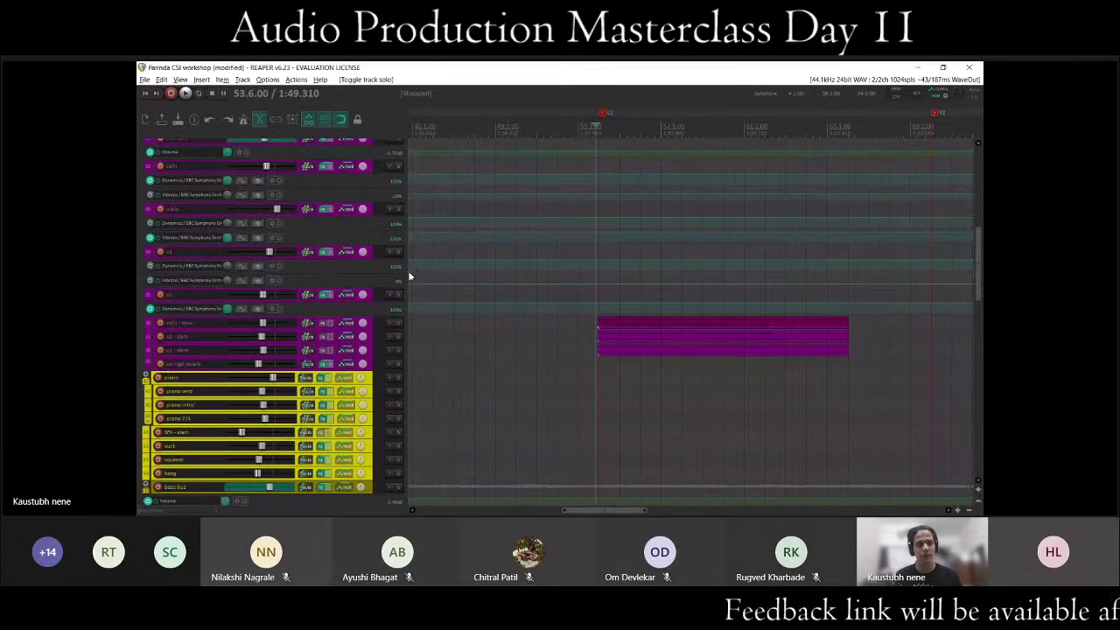
{"action": "scroll", "coordinate": [409, 276], "scroll_direction": "up", "scroll_amount": 3}
{"action": "scroll", "coordinate": [612, 350], "scroll_direction": "down", "scroll_amount": 3}
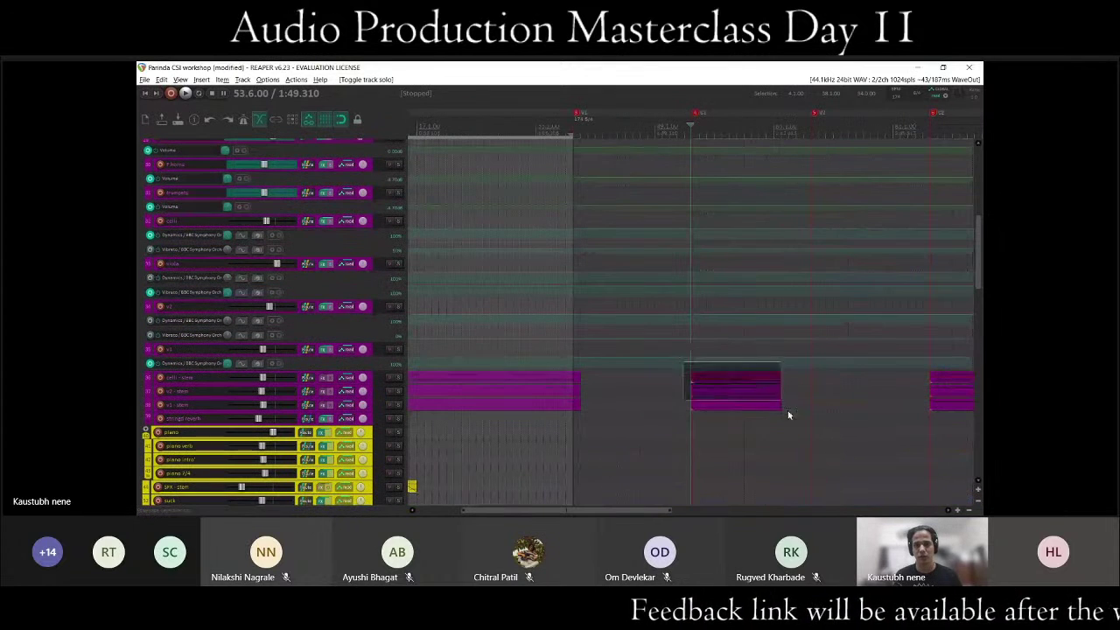
{"action": "left_click_drag", "start_coordinate": [787, 414], "coordinate": [786, 413]}
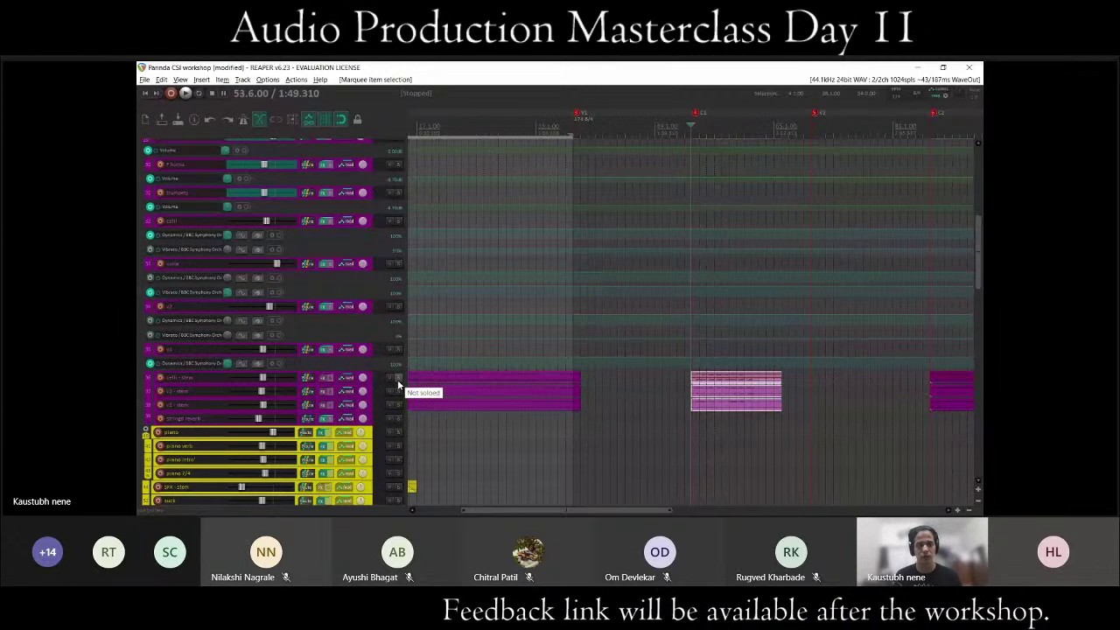
{"action": "left_click_drag", "start_coordinate": [398, 385], "coordinate": [399, 412]}
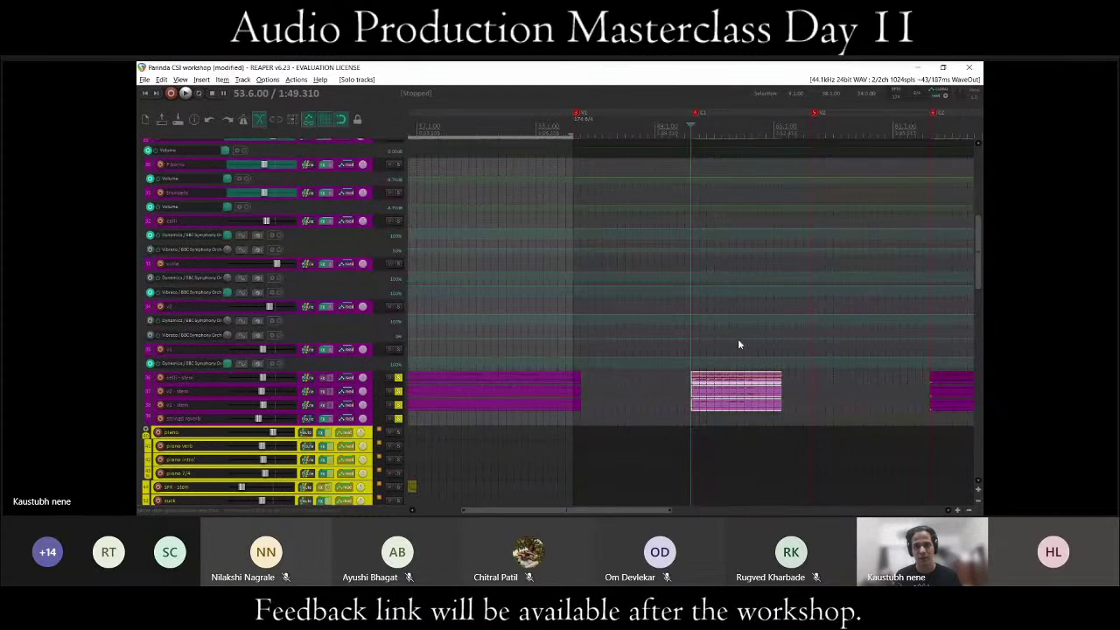
Play the soloed string stems and strings reverb from 53.6.00, then stop playback and unsolo them.
{"action": "scroll", "coordinate": [737, 343], "scroll_direction": "up", "scroll_amount": 3}
{"action": "scroll", "coordinate": [300, 348], "scroll_direction": "down", "scroll_amount": 5}
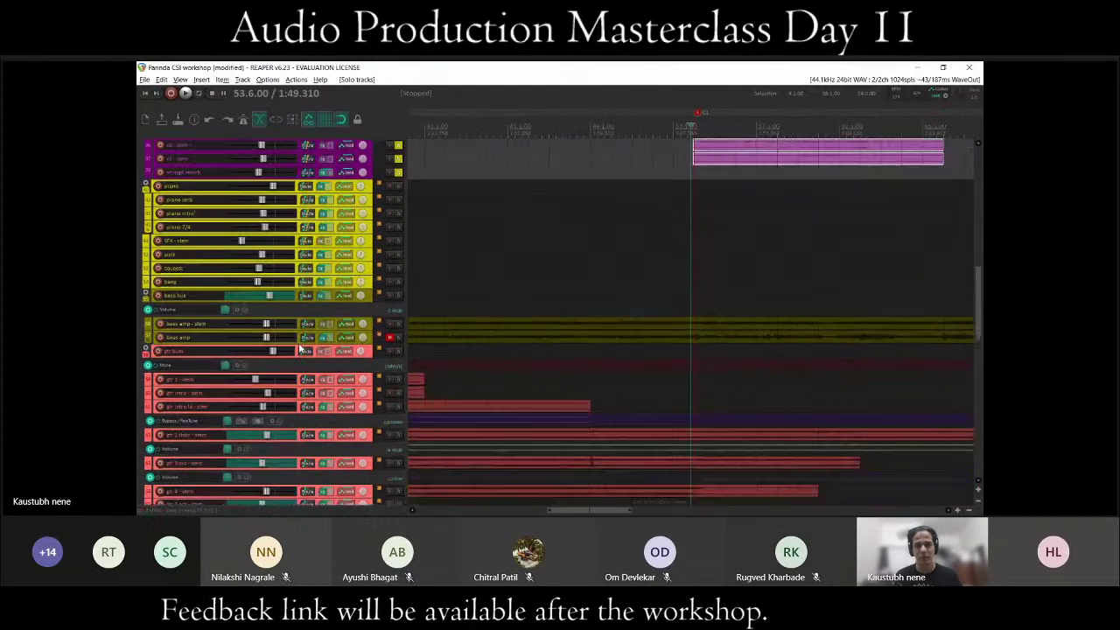
{"action": "scroll", "coordinate": [300, 347], "scroll_direction": "down", "scroll_amount": 5}
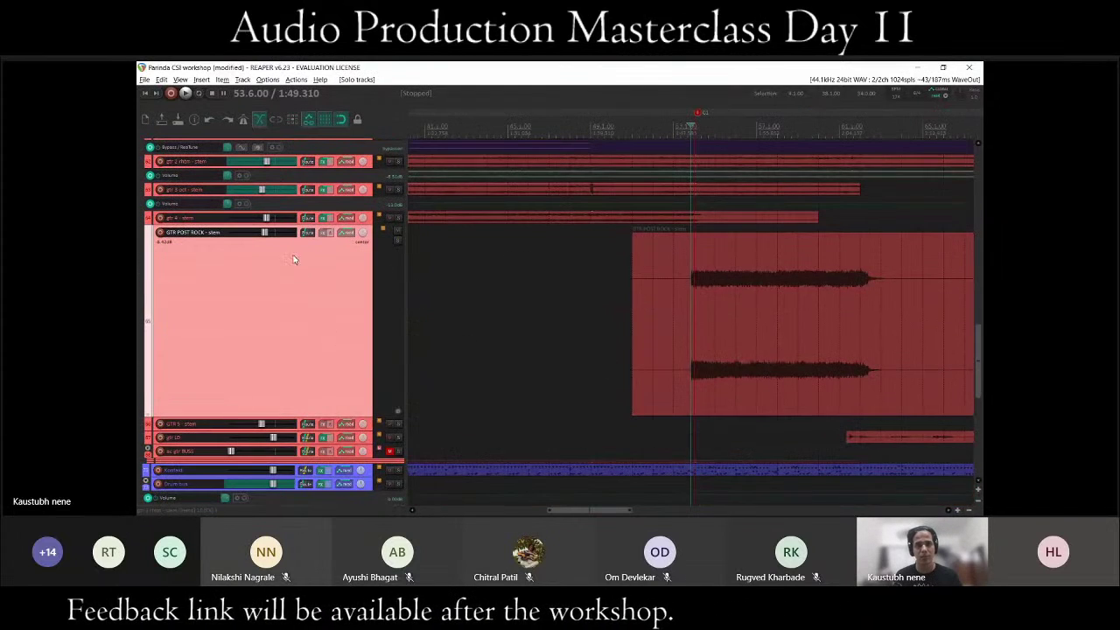
{"action": "scroll", "coordinate": [294, 259], "scroll_direction": "up", "scroll_amount": 2}
{"action": "scroll", "coordinate": [622, 277], "scroll_direction": "up", "scroll_amount": 2}
{"action": "scroll", "coordinate": [323, 278], "scroll_direction": "up", "scroll_amount": 8}
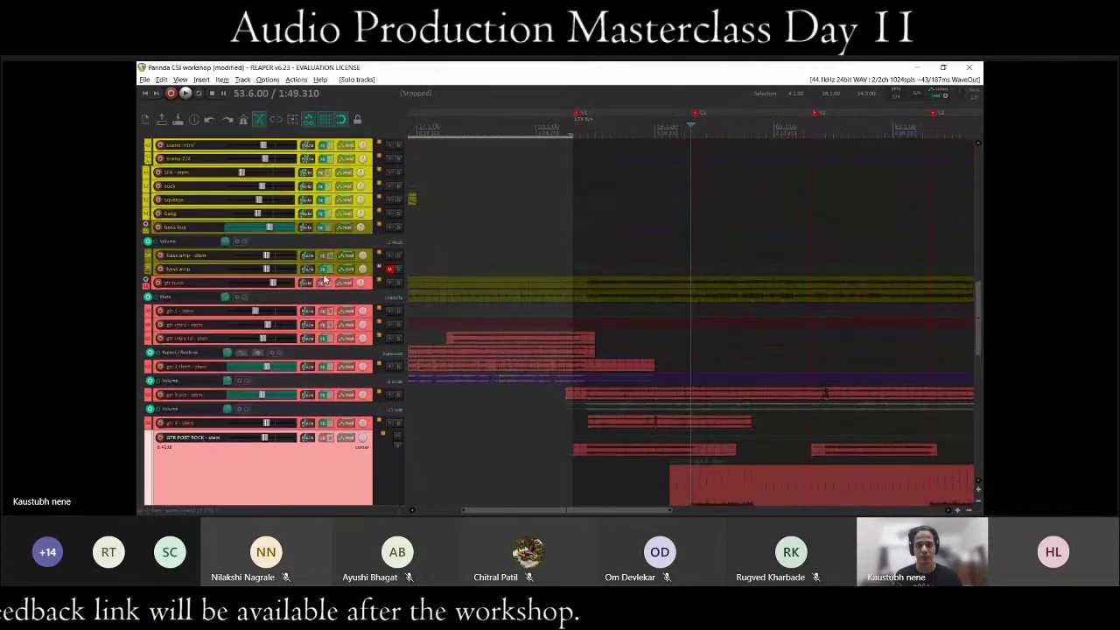
{"action": "scroll", "coordinate": [323, 278], "scroll_direction": "up", "scroll_amount": 6}
{"action": "key", "text": "space"}
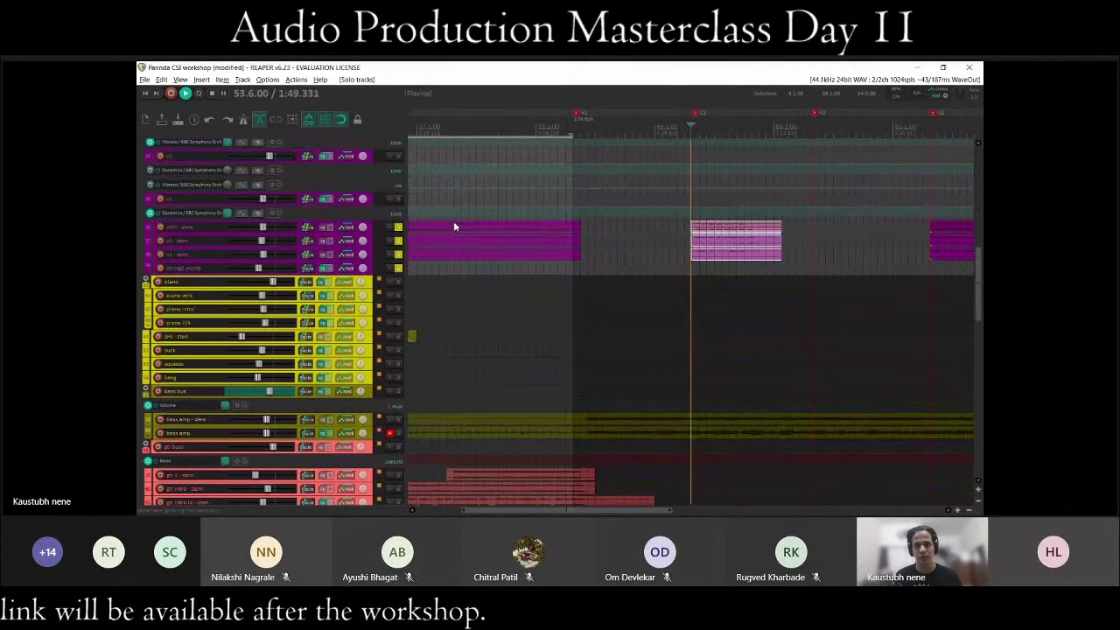
{"action": "scroll", "coordinate": [616, 286], "scroll_direction": "up", "scroll_amount": 3}
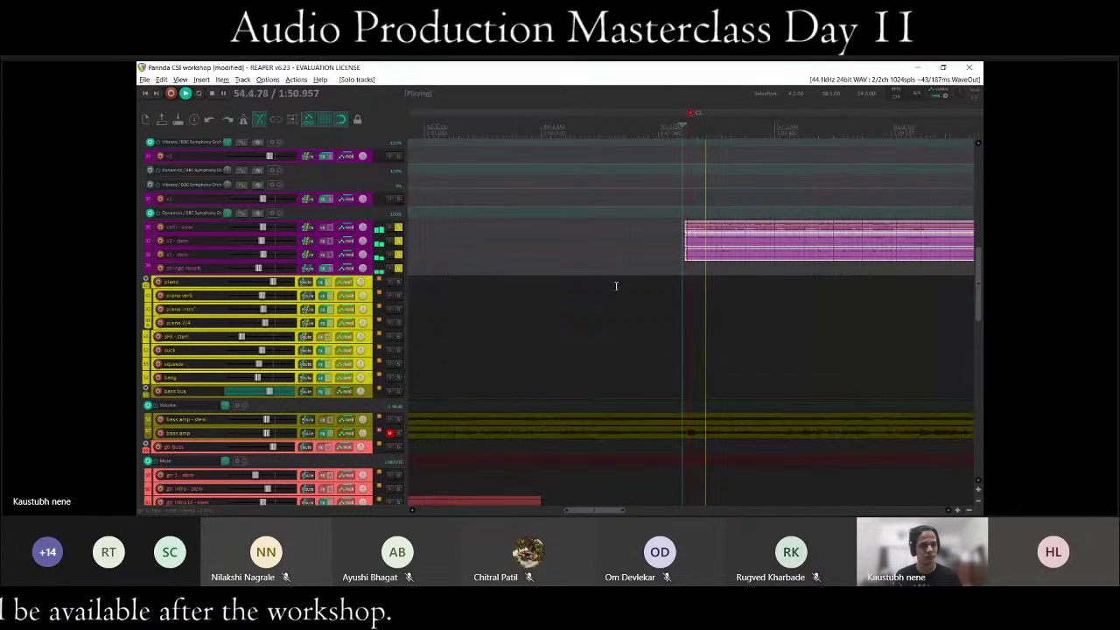
{"action": "scroll", "coordinate": [684, 271], "scroll_direction": "down", "scroll_amount": 3}
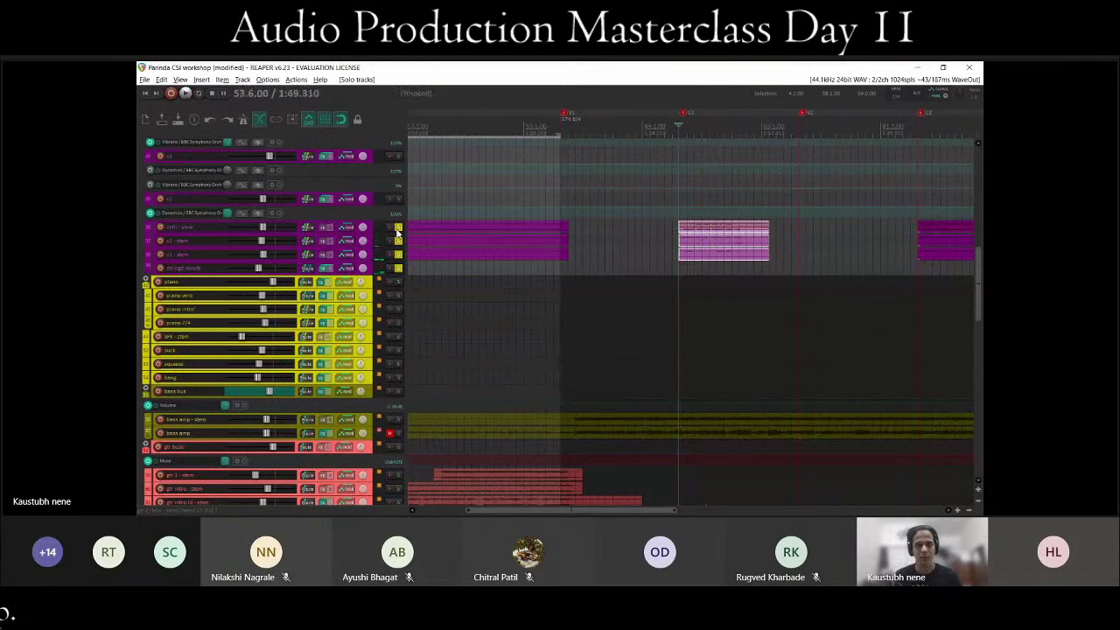
{"action": "scroll", "coordinate": [329, 321], "scroll_direction": "down", "scroll_amount": 1}
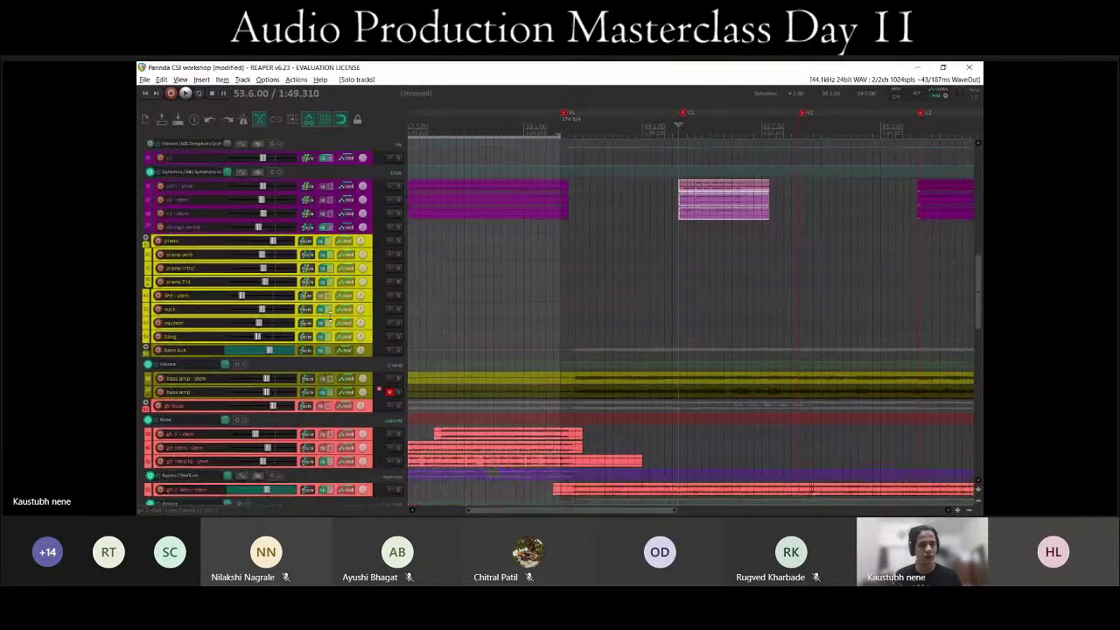
Review the arrangement of the string, piano and orchestral tracks, then unsolo the instrument buss.
{"action": "scroll", "coordinate": [742, 300], "scroll_direction": "down", "scroll_amount": 3}
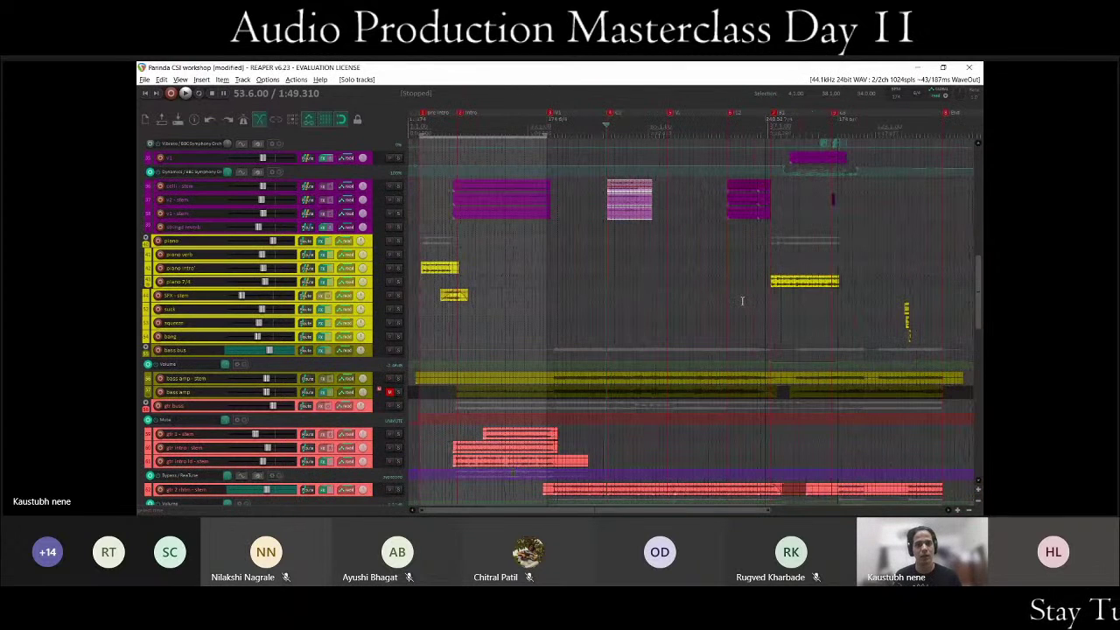
{"action": "scroll", "coordinate": [330, 230], "scroll_direction": "up", "scroll_amount": 8}
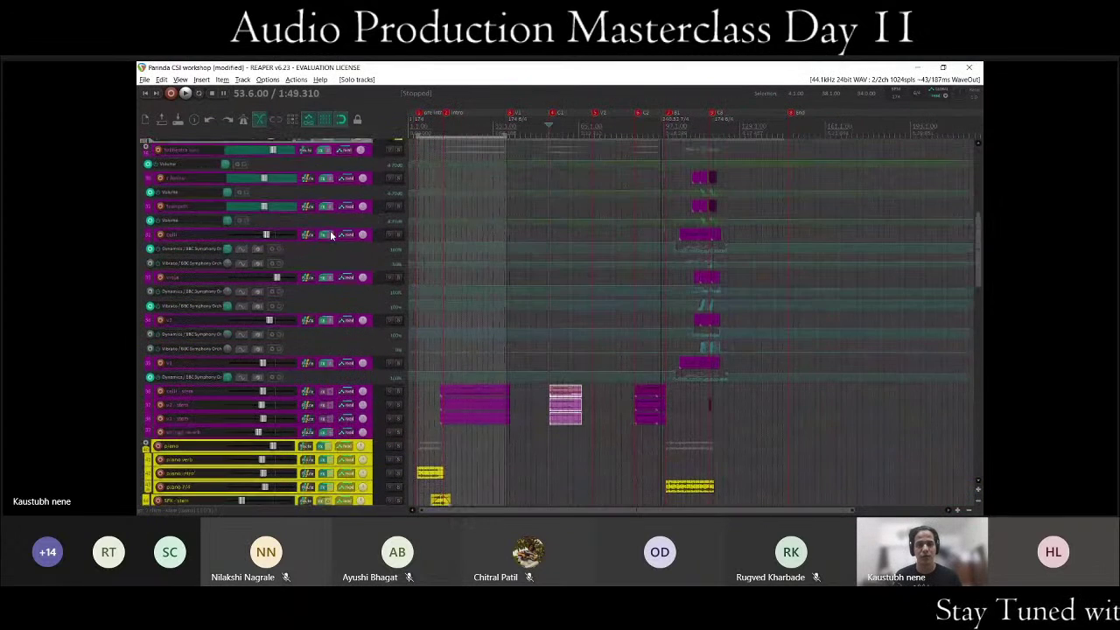
{"action": "scroll", "coordinate": [330, 230], "scroll_direction": "up", "scroll_amount": 2}
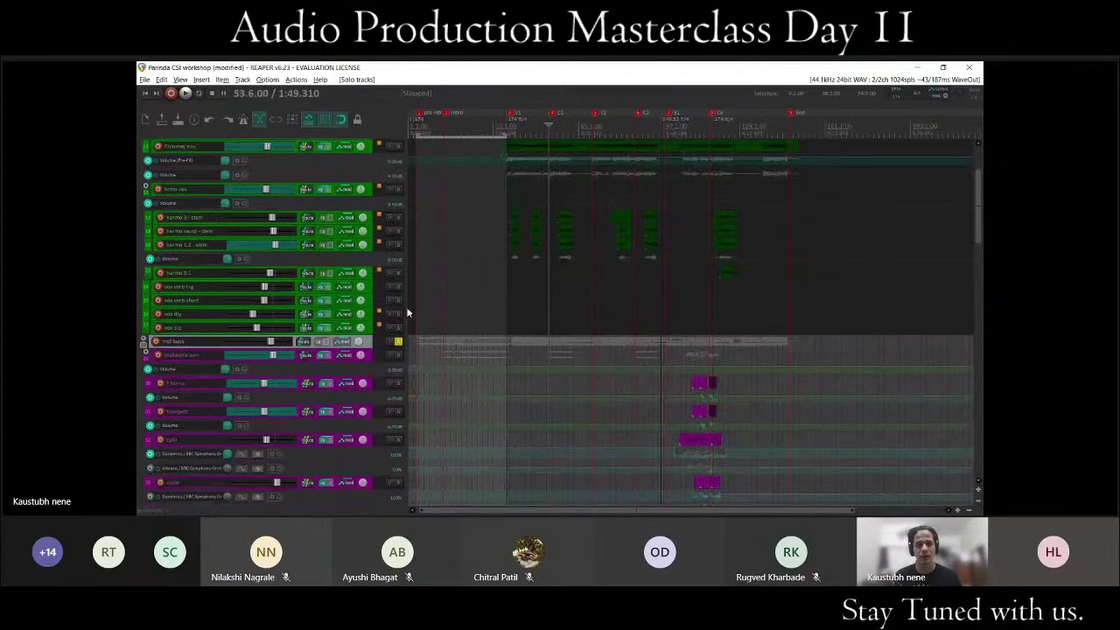
{"action": "scroll", "coordinate": [595, 327], "scroll_direction": "down", "scroll_amount": 4}
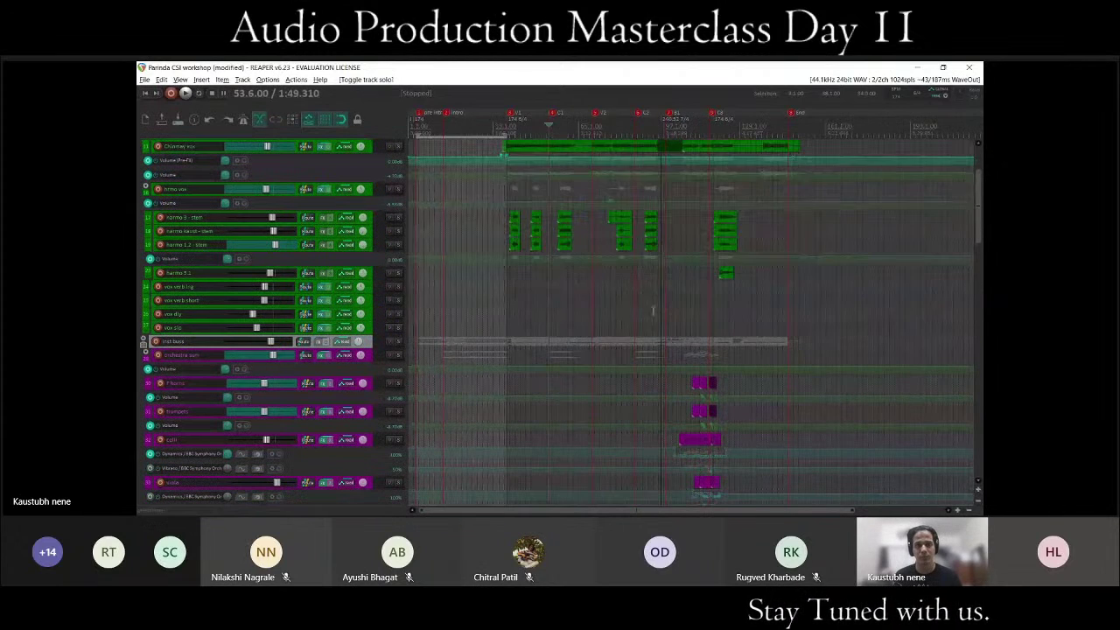
{"action": "scroll", "coordinate": [595, 327], "scroll_direction": "up", "scroll_amount": 4}
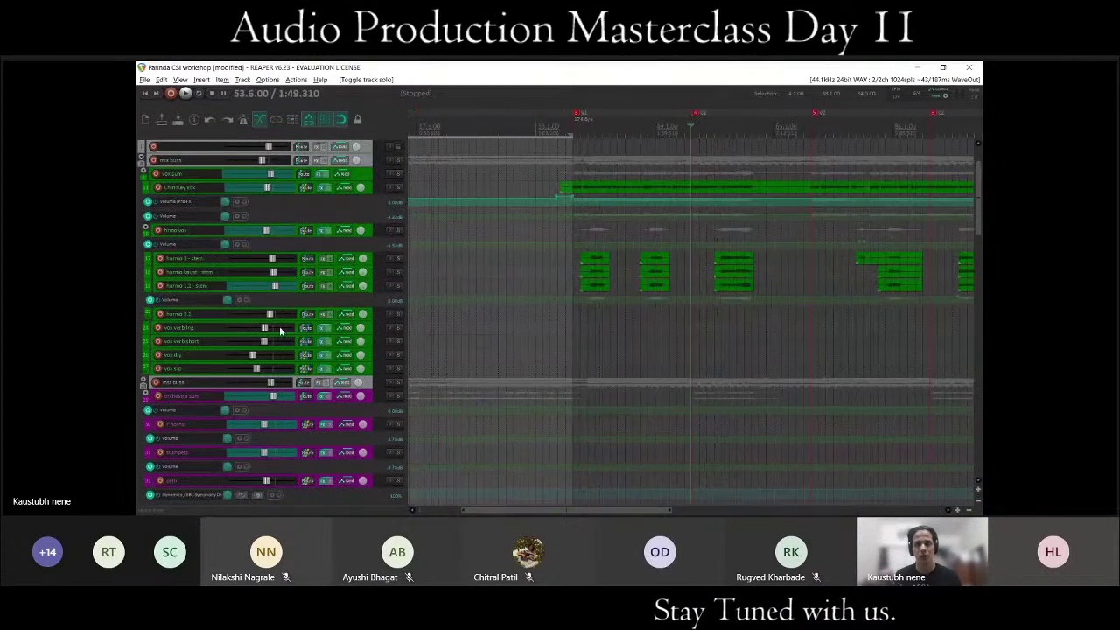
Return to the guitar tracks and collapse the enlarged GTR POST ROCK - stem track to the compact height of its neighbours.
{"action": "scroll", "coordinate": [273, 322], "scroll_direction": "down", "scroll_amount": 7}
{"action": "scroll", "coordinate": [273, 325], "scroll_direction": "down", "scroll_amount": 5}
{"action": "scroll", "coordinate": [822, 319], "scroll_direction": "down", "scroll_amount": 2}
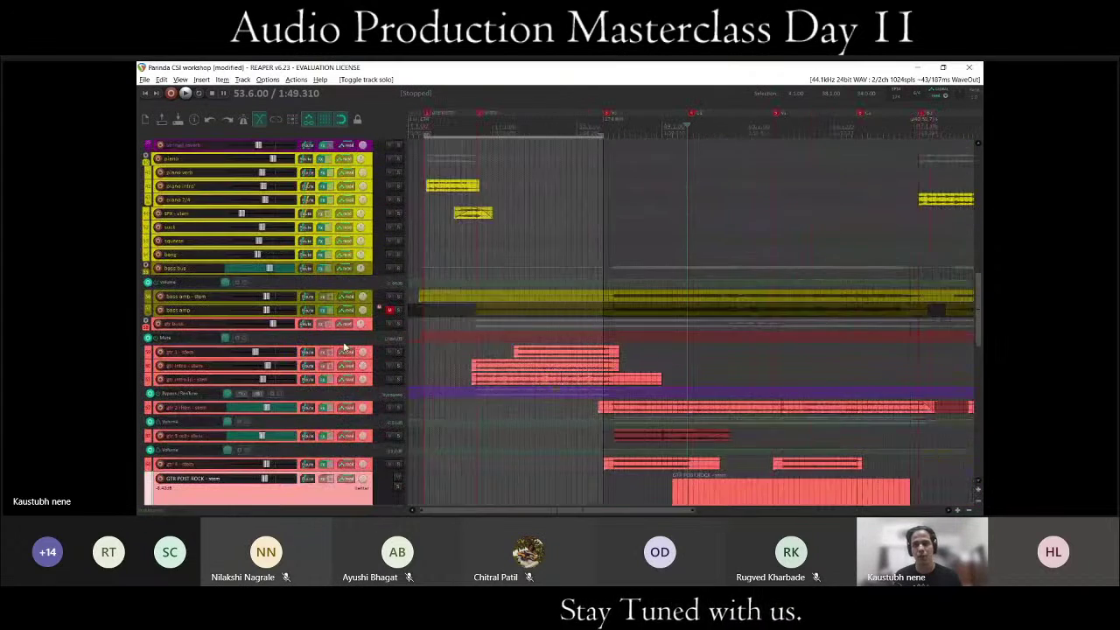
{"action": "scroll", "coordinate": [822, 320], "scroll_direction": "down", "scroll_amount": 3}
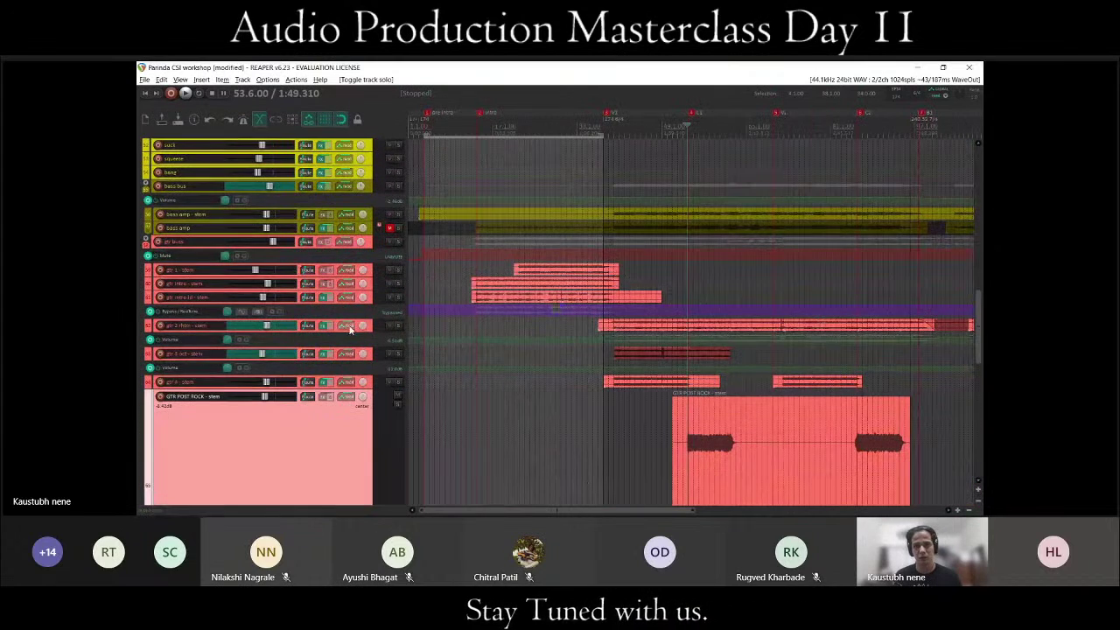
{"action": "scroll", "coordinate": [362, 338], "scroll_direction": "down", "scroll_amount": 3}
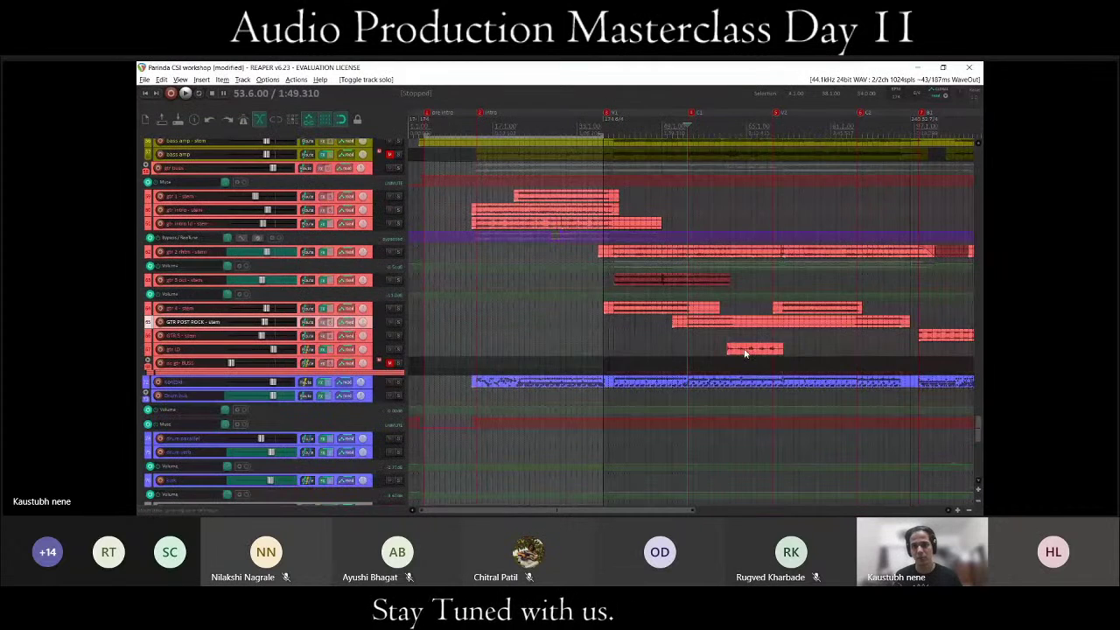
Place the edit cursor at 61.1.00, just before the gtr LD item, and play the full mix from there.
{"action": "left_click", "coordinate": [682, 341]}
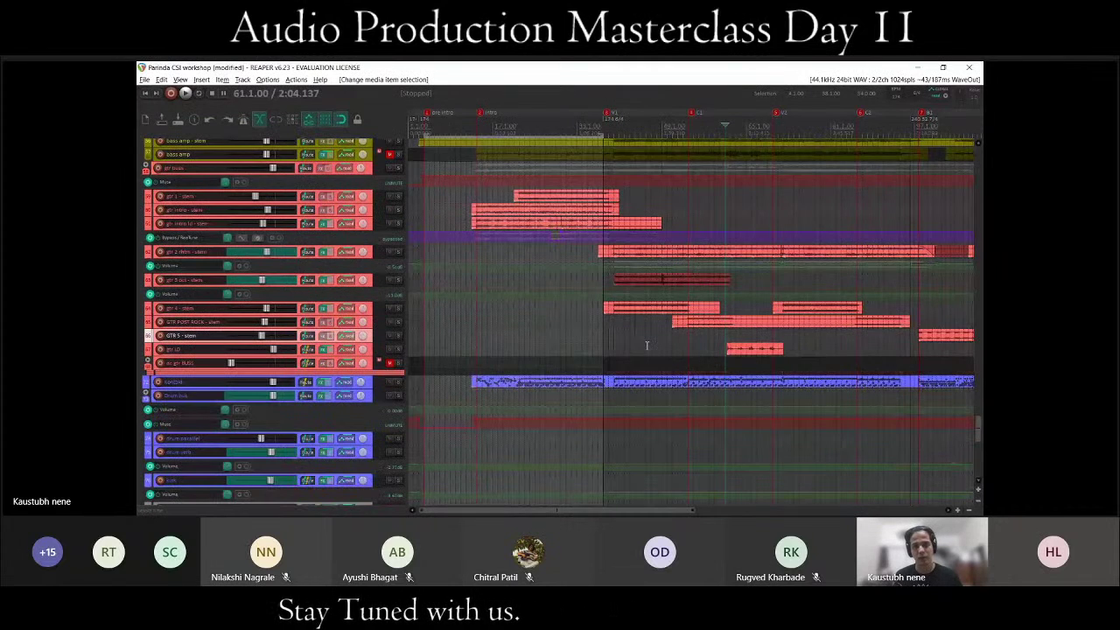
{"action": "scroll", "coordinate": [647, 346], "scroll_direction": "up", "scroll_amount": 3}
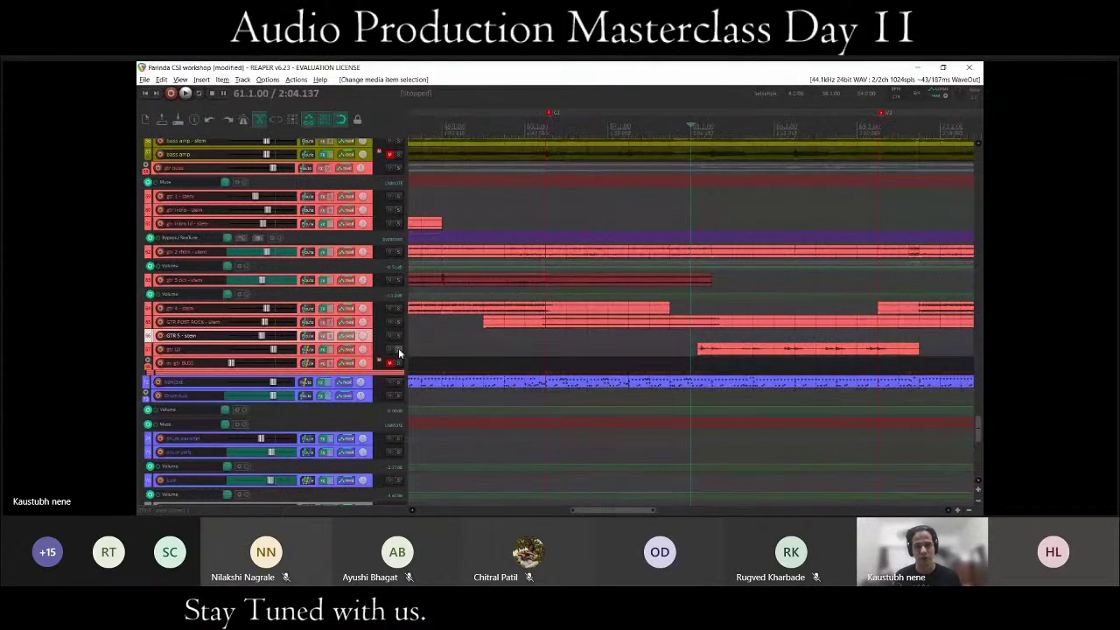
{"action": "key", "text": "space"}
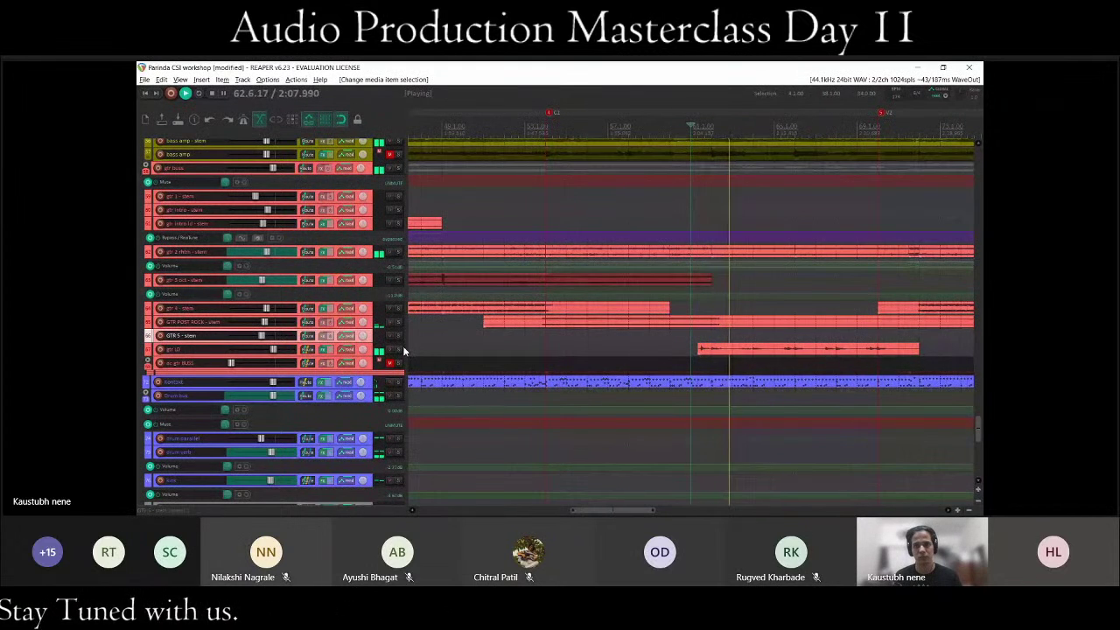
Solo the gtr LD track during playback to hear the lead part alone, then stop playback.
{"action": "left_click", "coordinate": [402, 352]}
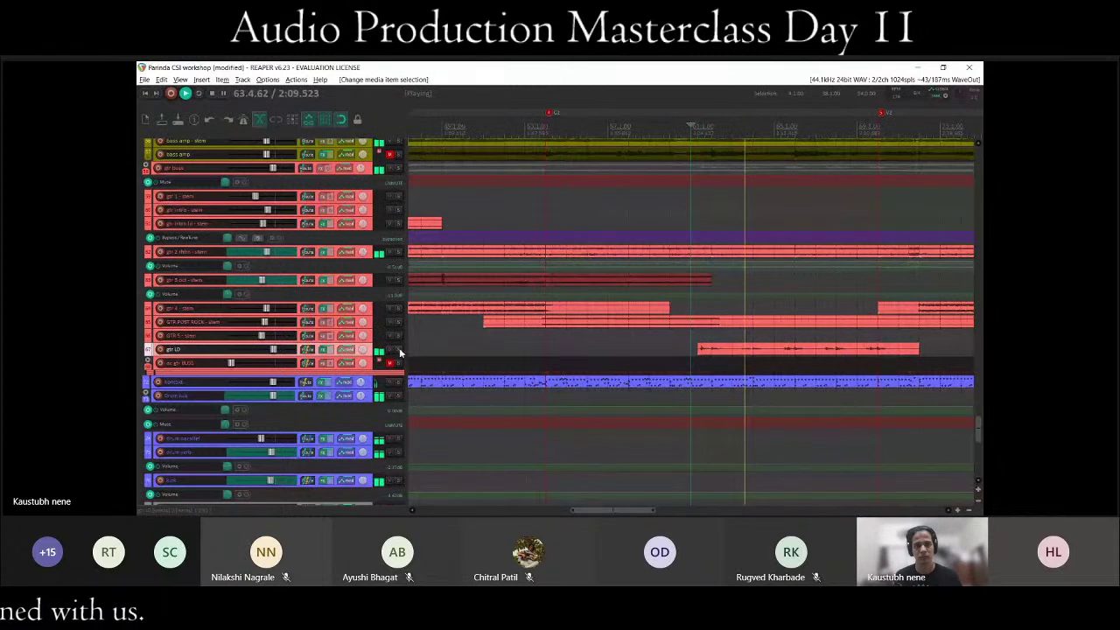
{"action": "left_click", "coordinate": [400, 351]}
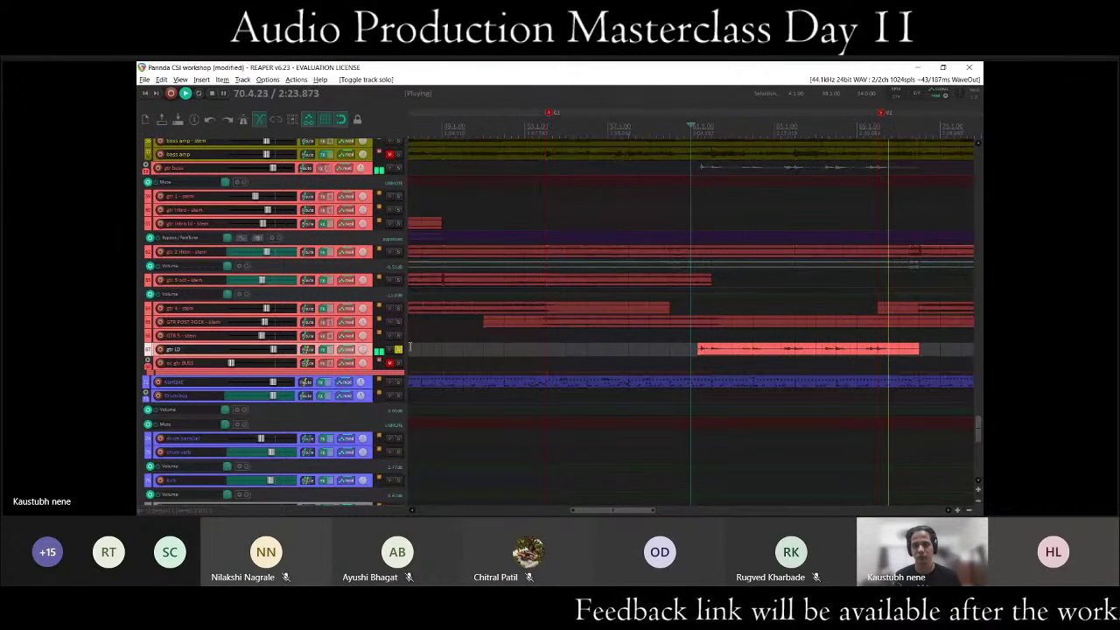
{"action": "scroll", "coordinate": [555, 310], "scroll_direction": "down", "scroll_amount": 3}
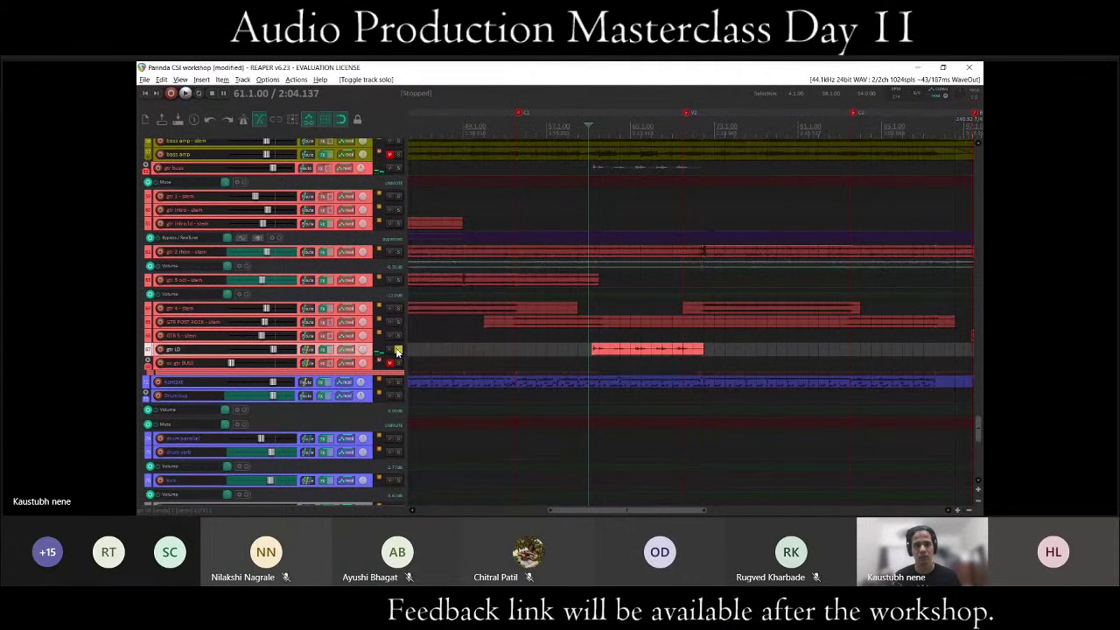
Audition the soloed gtr LD track from bar 61.
{"action": "key", "text": "space"}
{"action": "scroll", "coordinate": [727, 269], "scroll_direction": "down", "scroll_amount": 3}
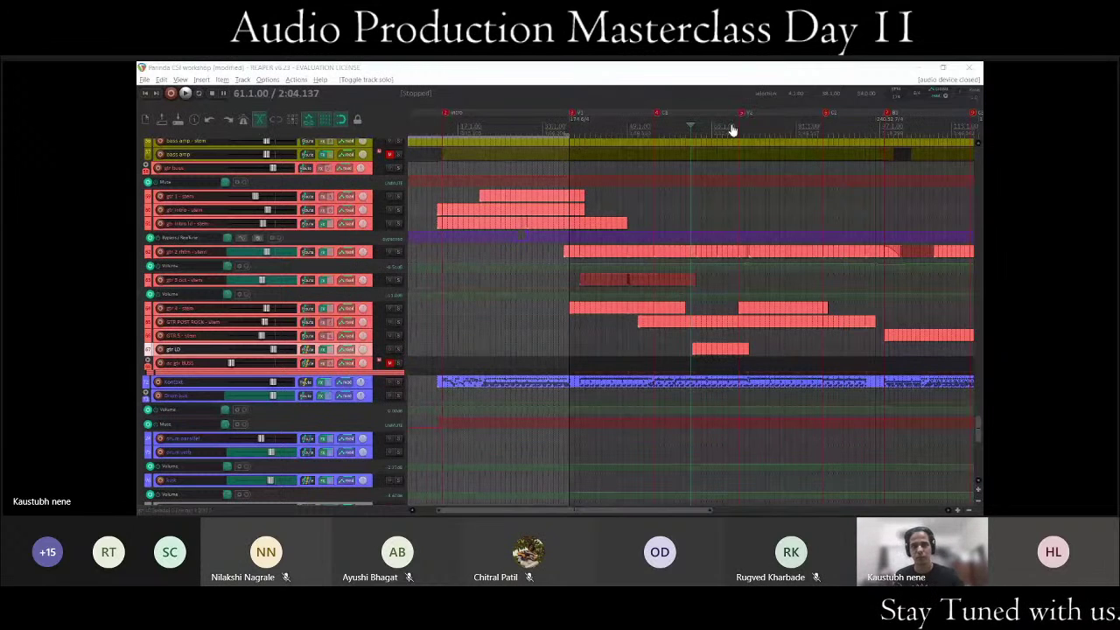
{"action": "mouse_move", "coordinate": [716, 466]}
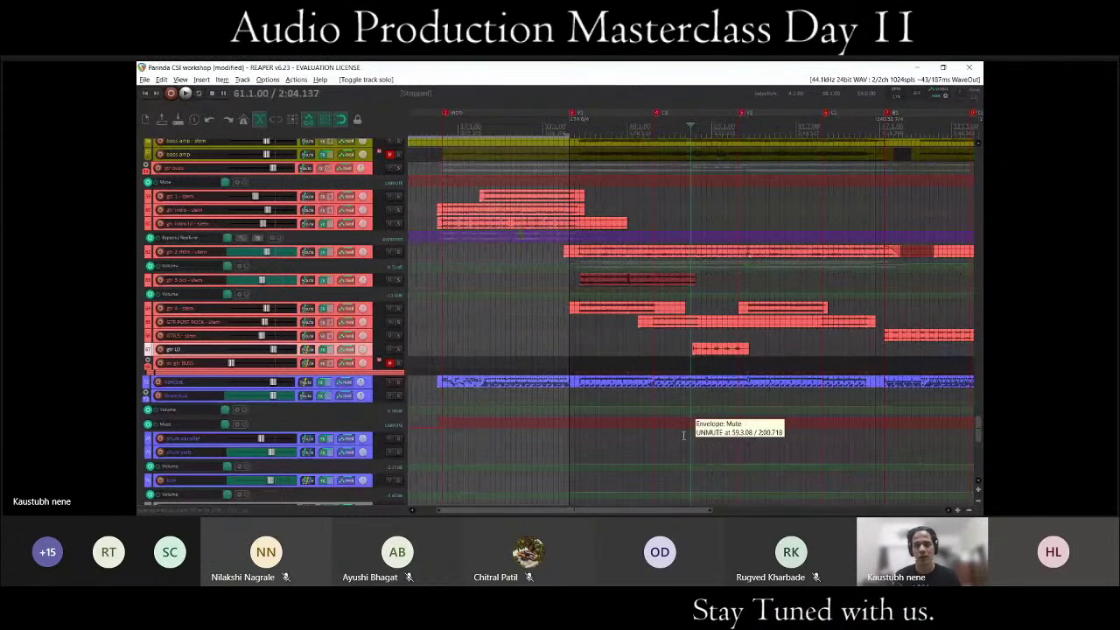
{"action": "scroll", "coordinate": [685, 411], "scroll_direction": "right", "scroll_amount": 3}
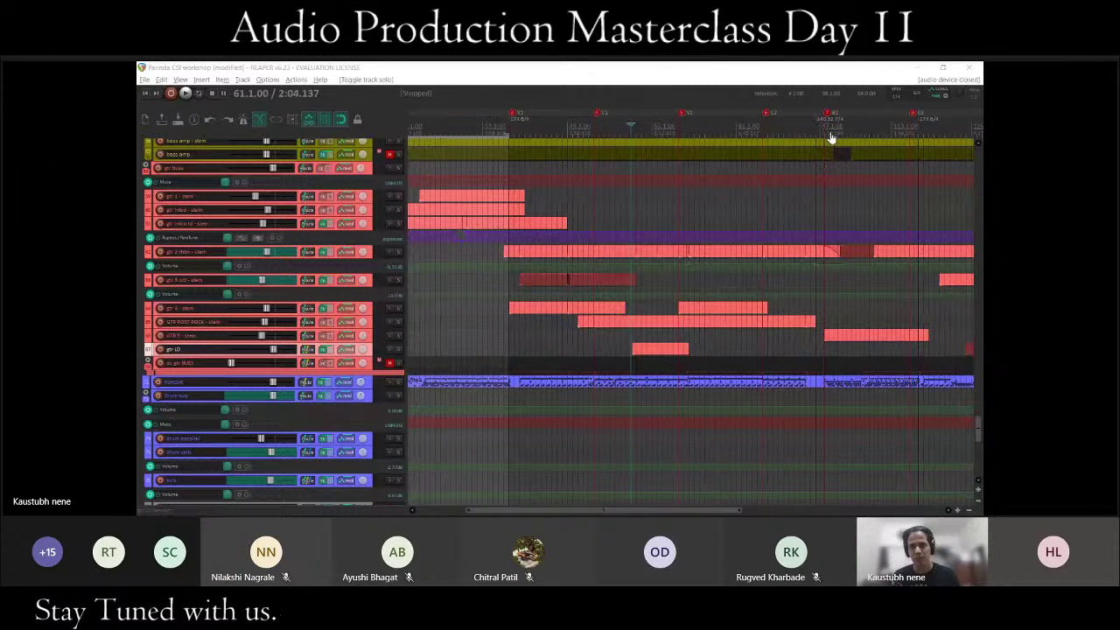
{"action": "left_click", "coordinate": [372, 372]}
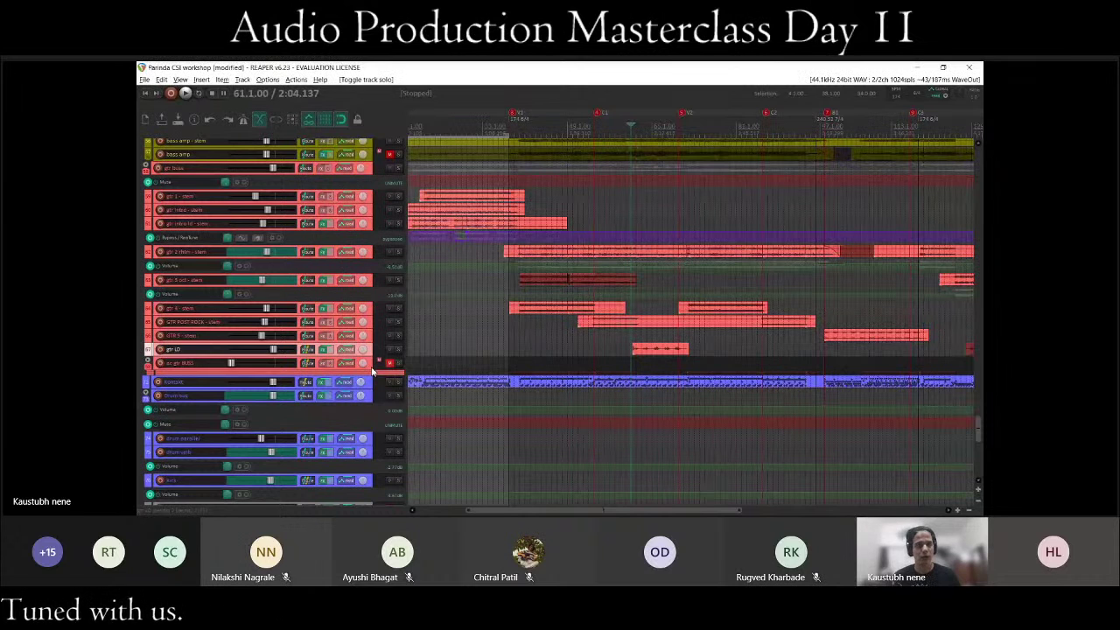
Solo the gtr 2 stem track and play it from the V1 marker at bar 38.
{"action": "left_click", "coordinate": [395, 252]}
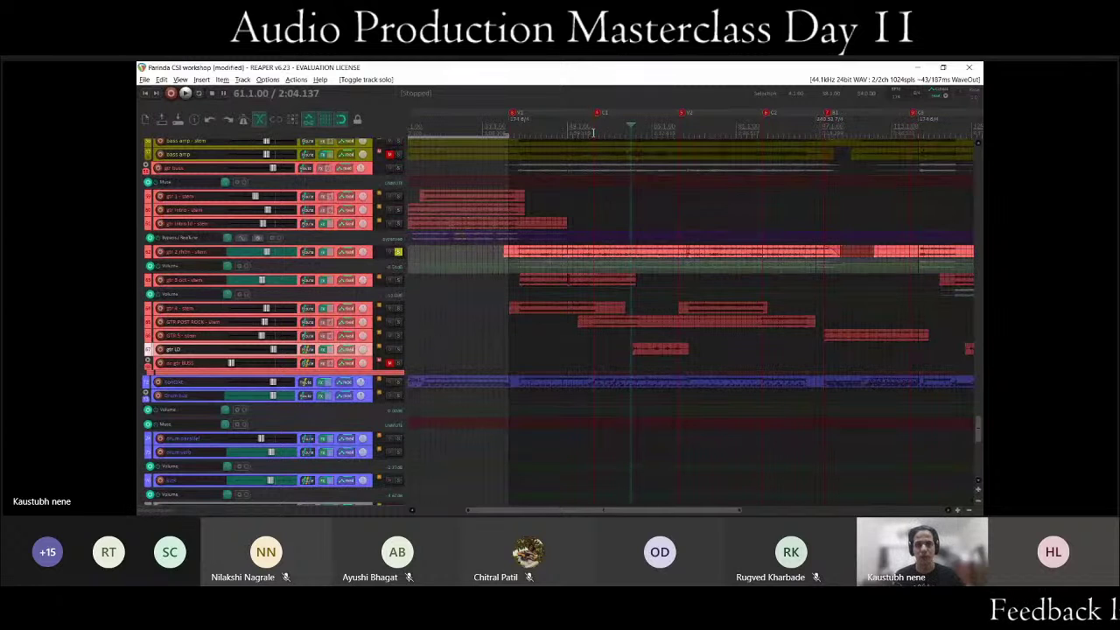
{"action": "left_click", "coordinate": [593, 131]}
{"action": "scroll", "coordinate": [664, 210], "scroll_direction": "up", "scroll_amount": 2}
{"action": "left_click", "coordinate": [569, 125]}
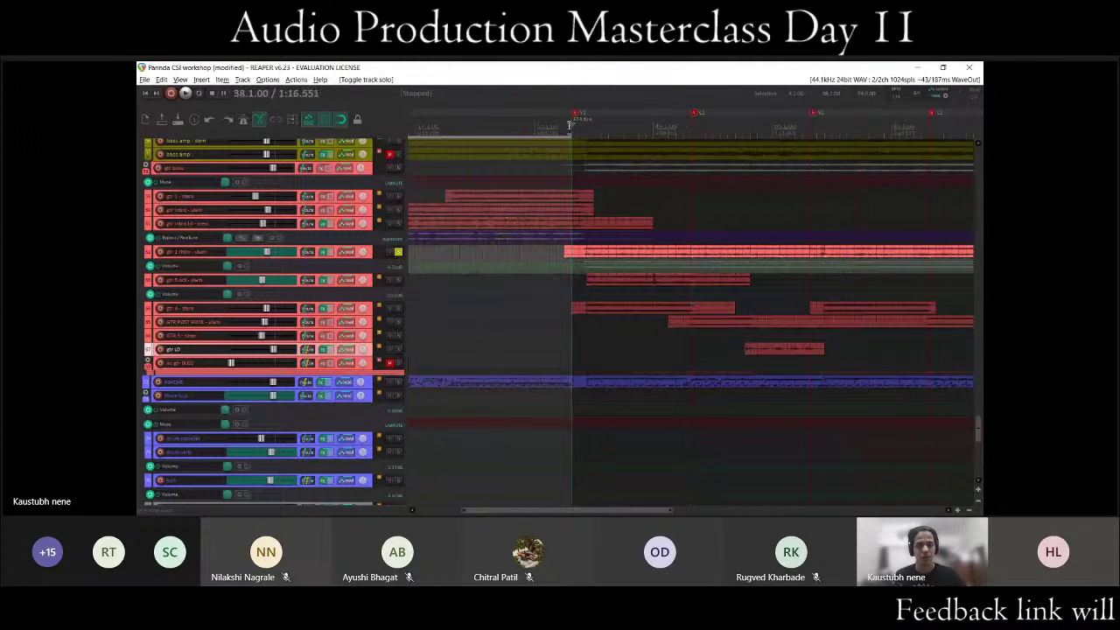
{"action": "key", "text": "space"}
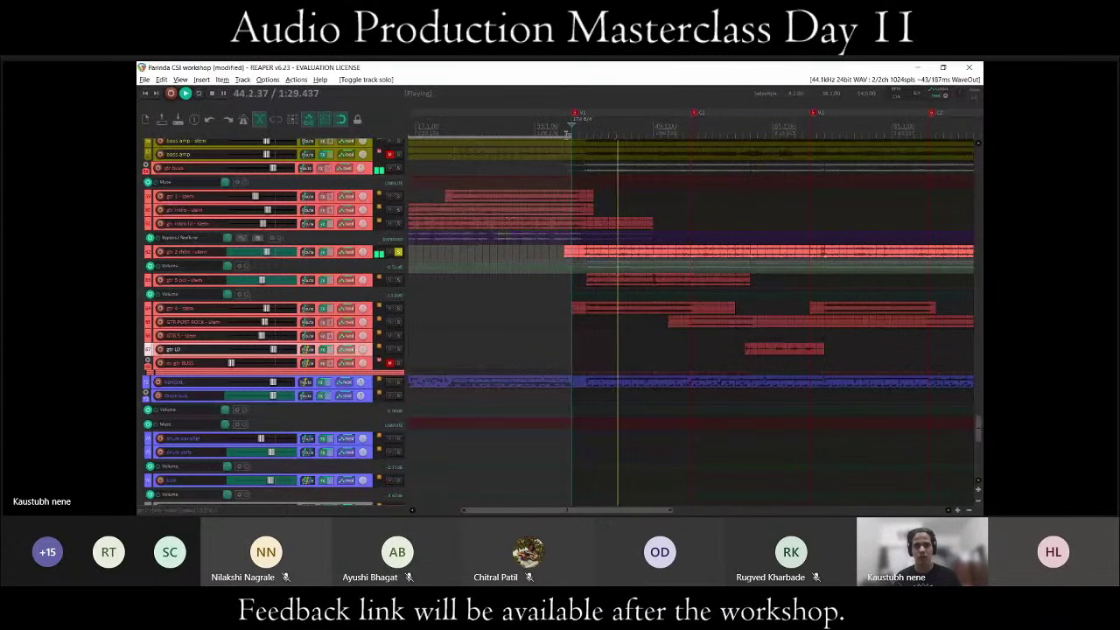
{"action": "key", "text": "space"}
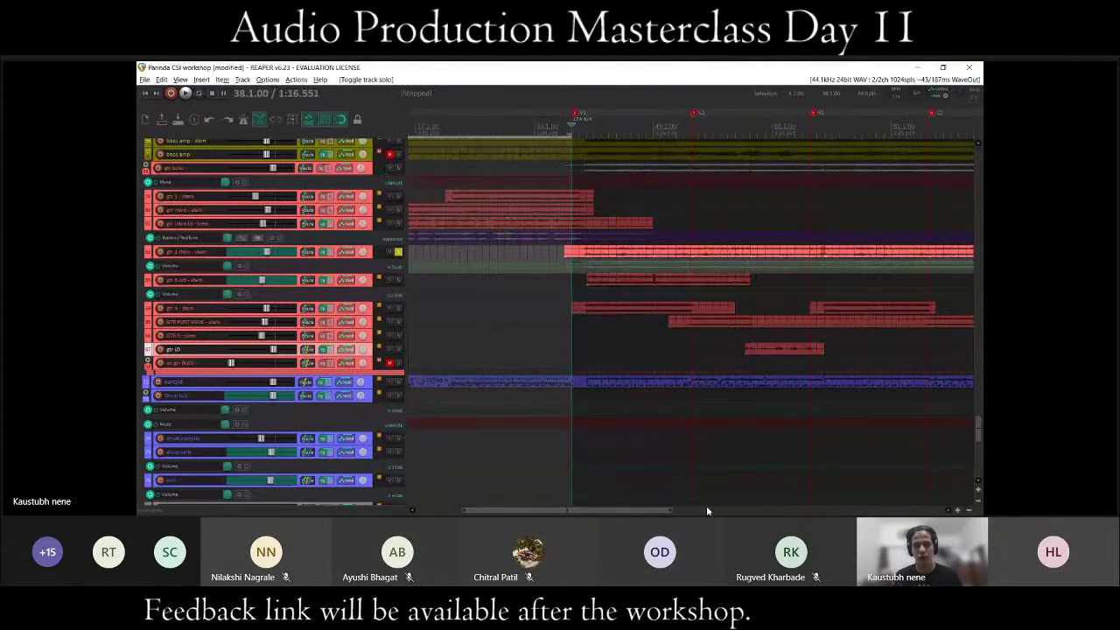
Unsolo the gtr 2 stem track.
{"action": "left_click", "coordinate": [774, 380]}
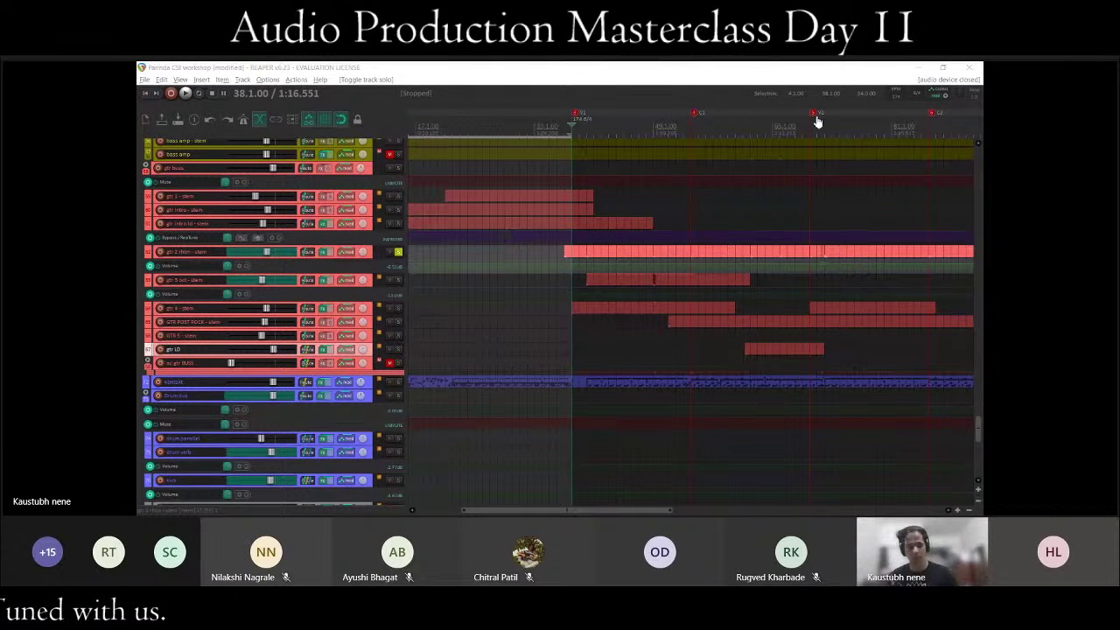
{"action": "left_click", "coordinate": [433, 323]}
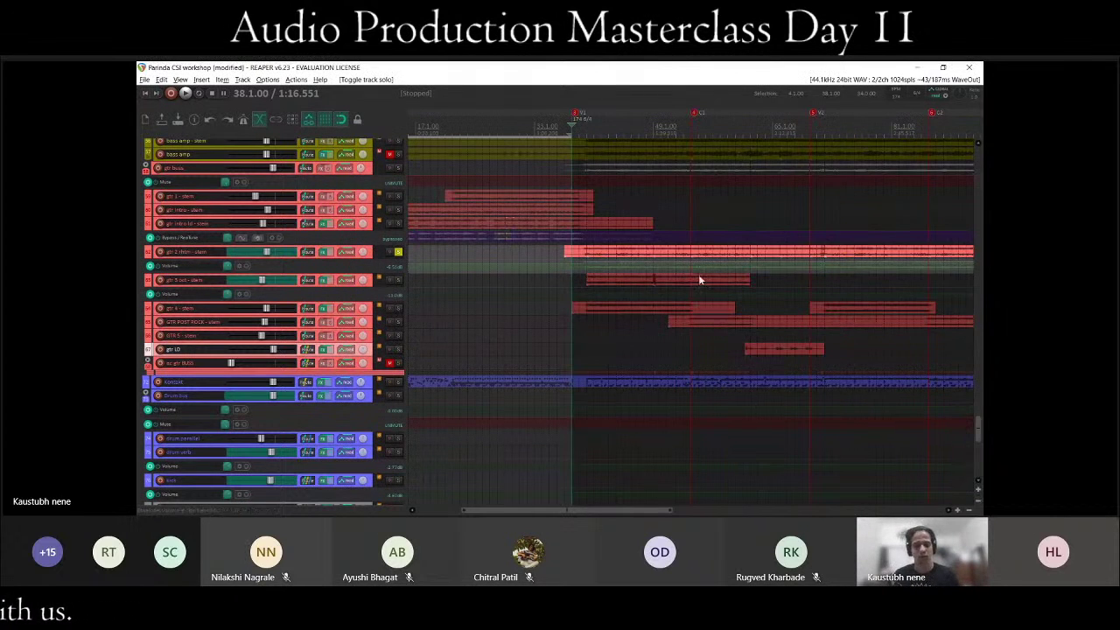
{"action": "scroll", "coordinate": [698, 278], "scroll_direction": "down", "scroll_amount": 2}
{"action": "left_click", "coordinate": [396, 253]}
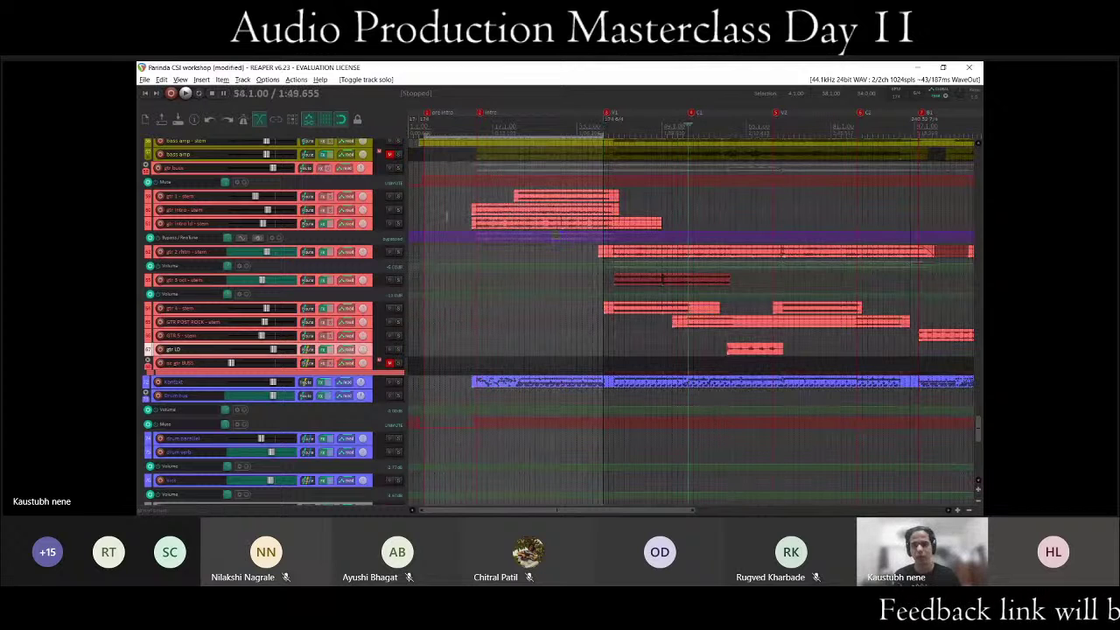
Play the full mix from the V2 marker at bar 70, and stop playback after listening.
{"action": "left_click", "coordinate": [773, 131]}
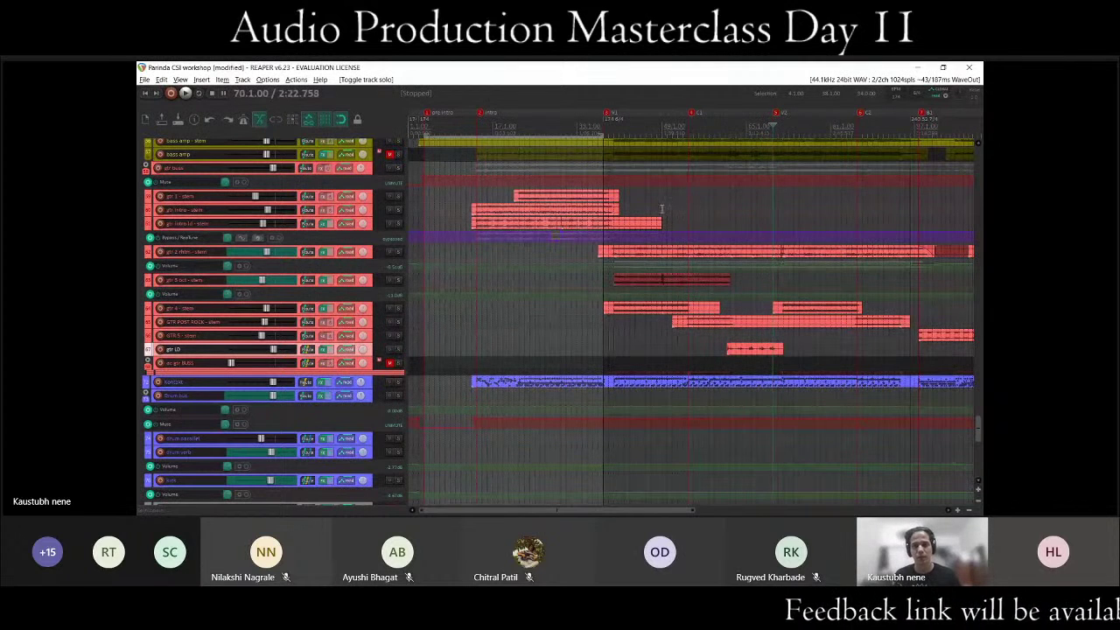
{"action": "scroll", "coordinate": [481, 294], "scroll_direction": "up", "scroll_amount": 1}
{"action": "scroll", "coordinate": [475, 292], "scroll_direction": "up", "scroll_amount": 1}
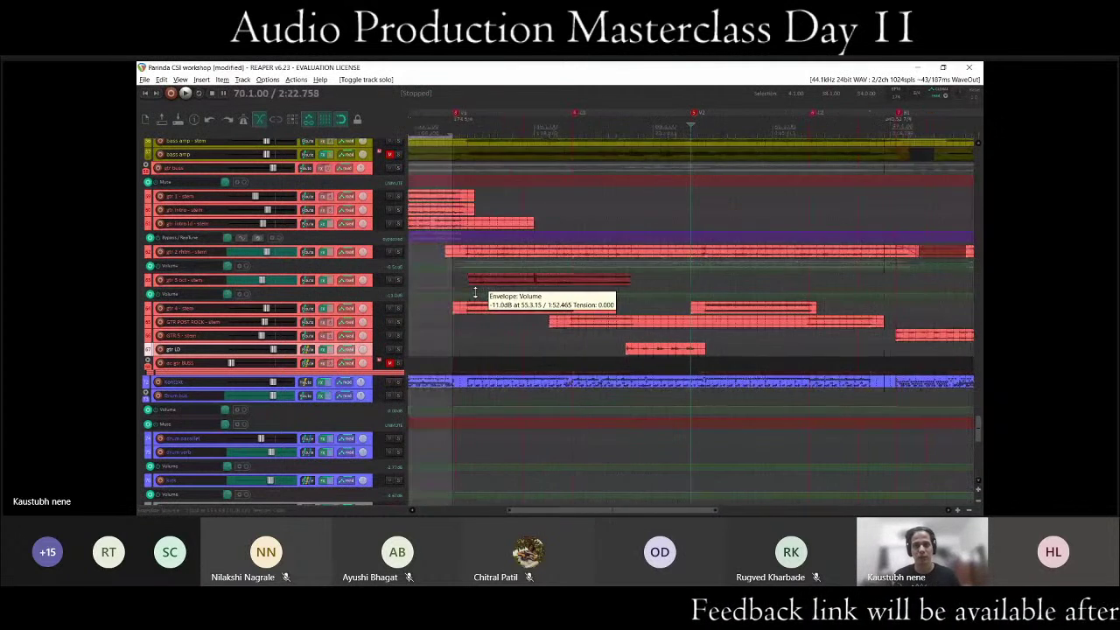
{"action": "key", "text": "space"}
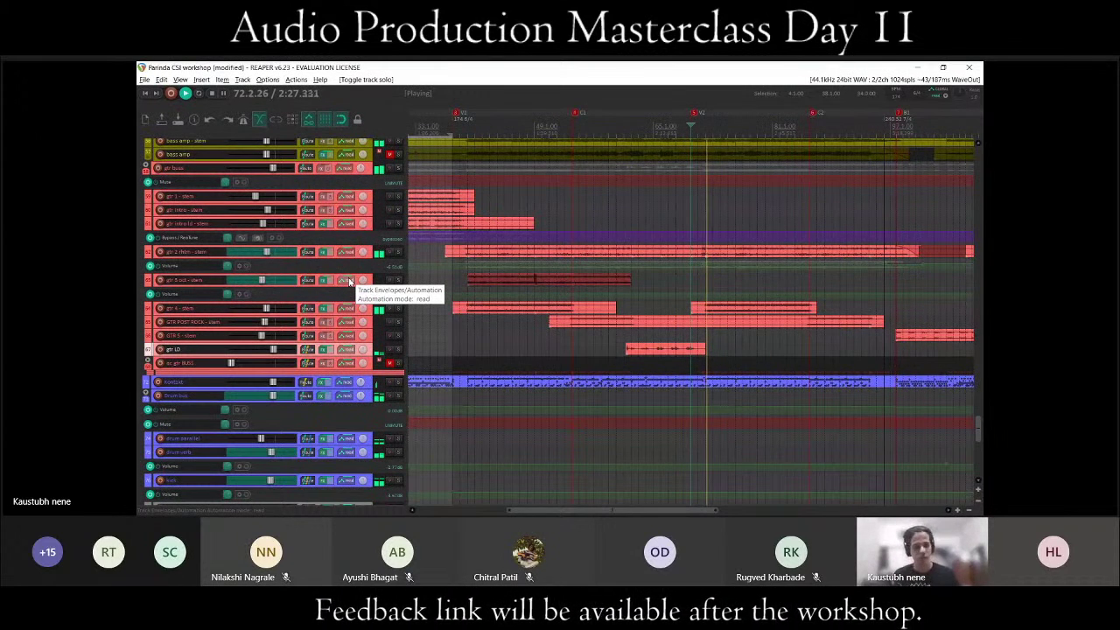
{"action": "key", "text": "space"}
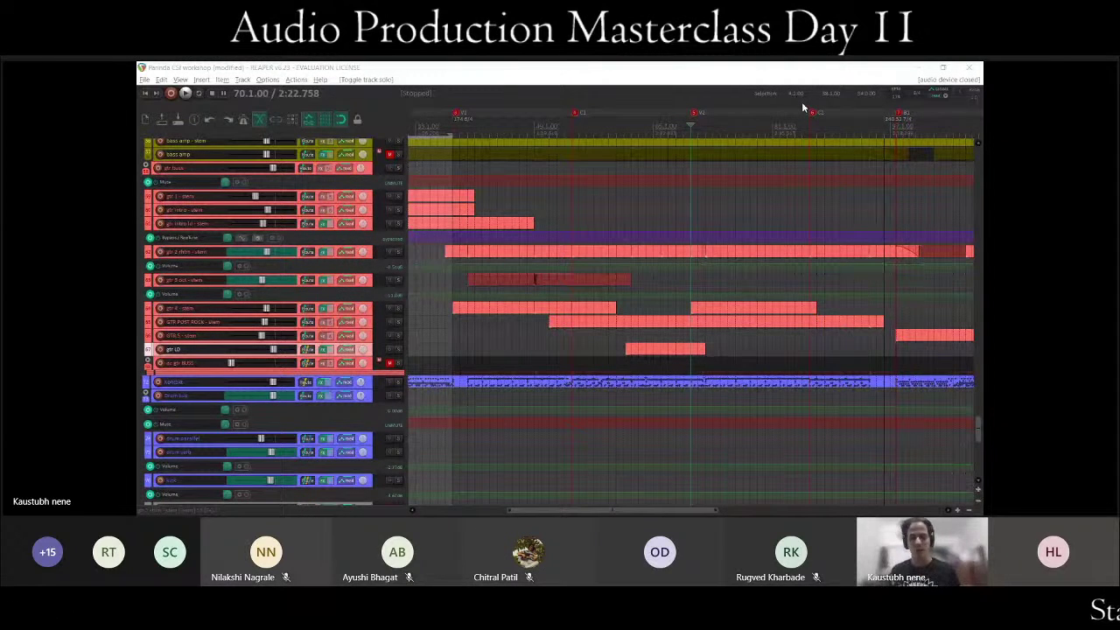
Move the edit cursor to bar 71 and listen to the full mix around the end of the gtr LD clip.
{"action": "left_click", "coordinate": [801, 101]}
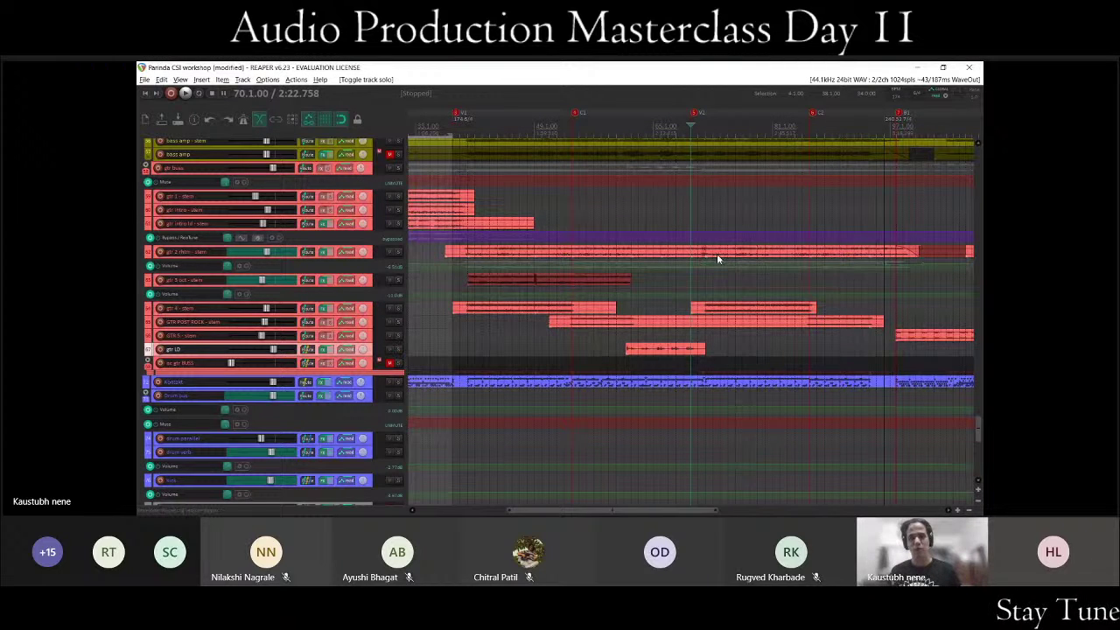
{"action": "left_click", "coordinate": [702, 207]}
{"action": "scroll", "coordinate": [718, 235], "scroll_direction": "up", "scroll_amount": 3}
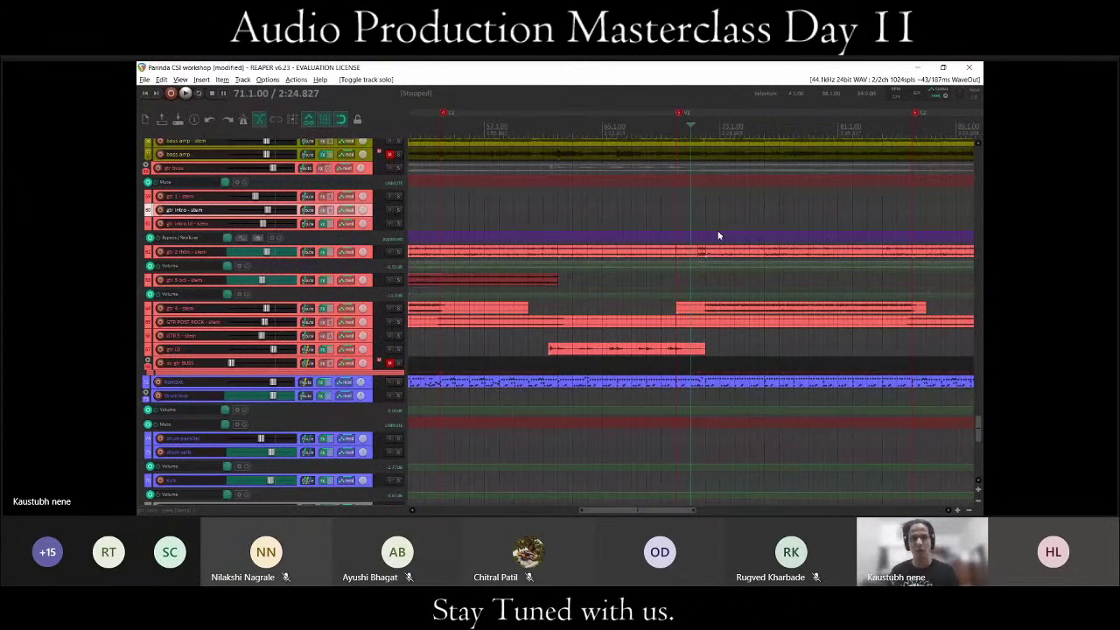
{"action": "key", "text": "space"}
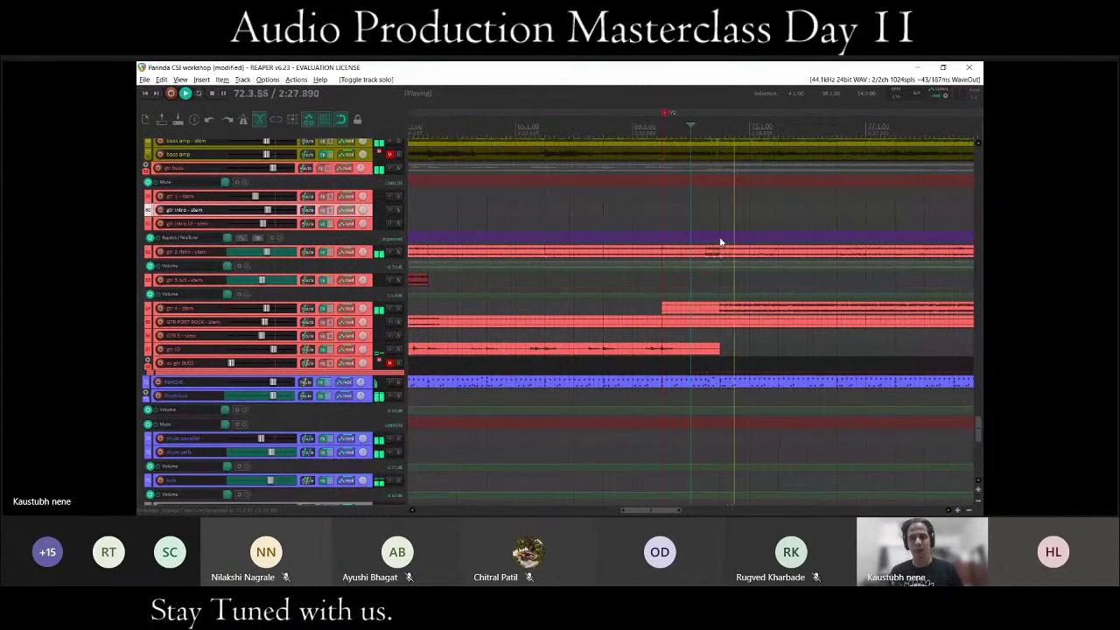
{"action": "key", "text": "space"}
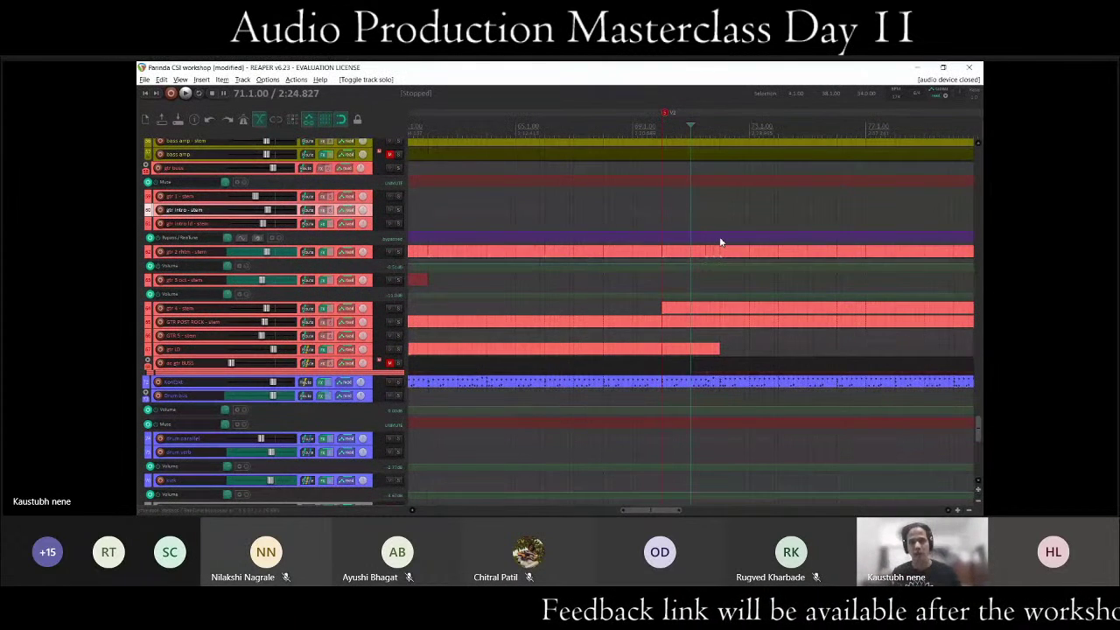
Replay the full mix from bar 71 to hear the layered guitars in the second verse.
{"action": "left_click", "coordinate": [721, 242]}
{"action": "scroll", "coordinate": [703, 249], "scroll_direction": "down", "scroll_amount": 3}
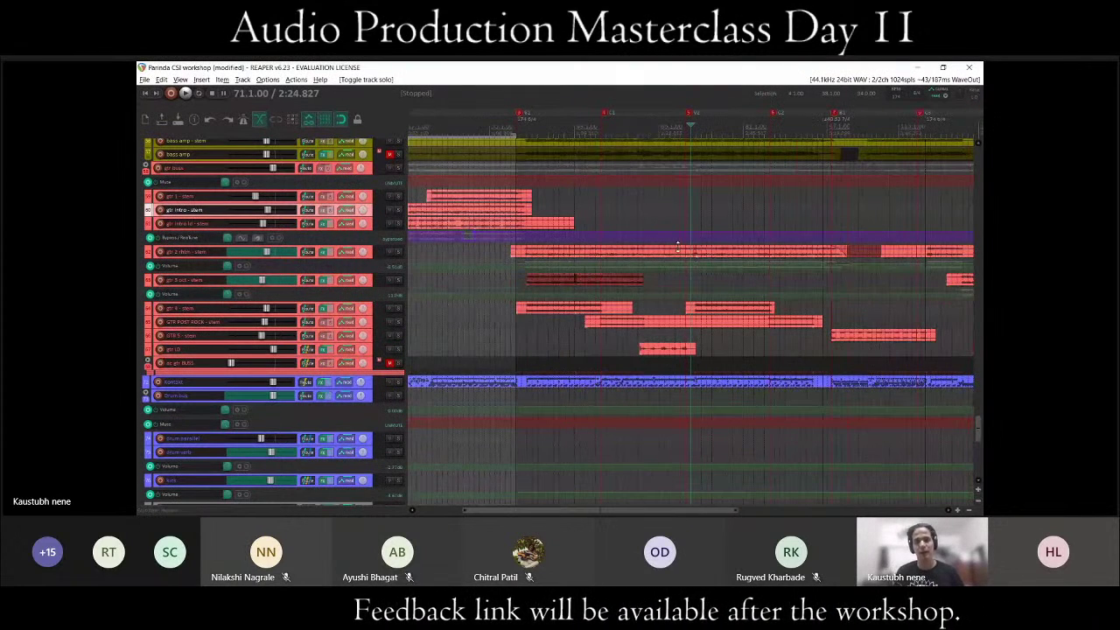
{"action": "scroll", "coordinate": [733, 252], "scroll_direction": "up", "scroll_amount": 3}
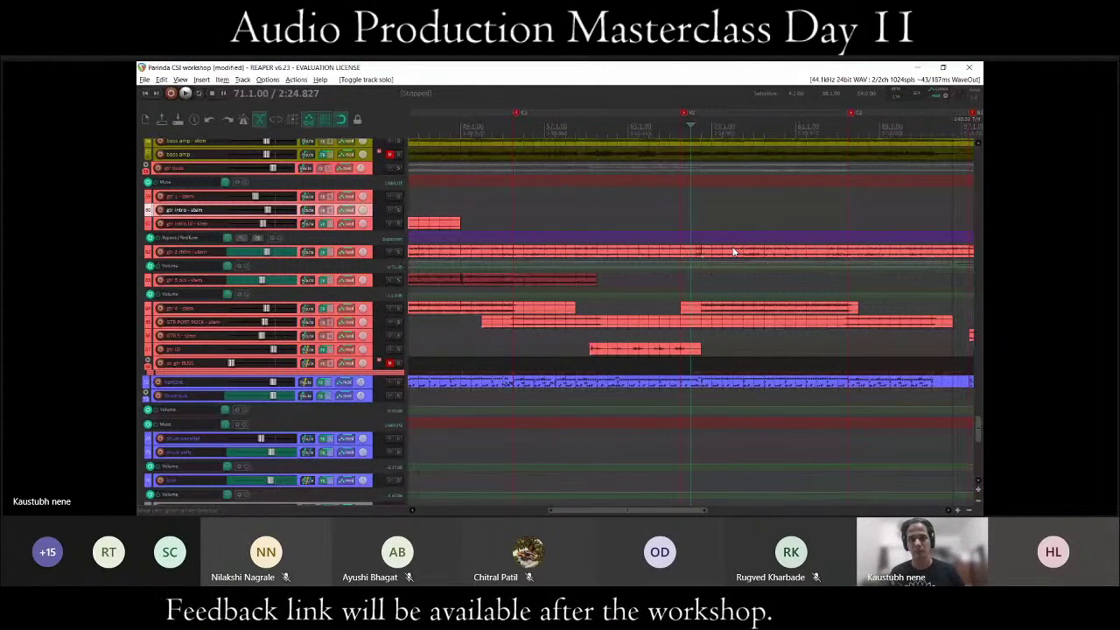
{"action": "key", "text": "space"}
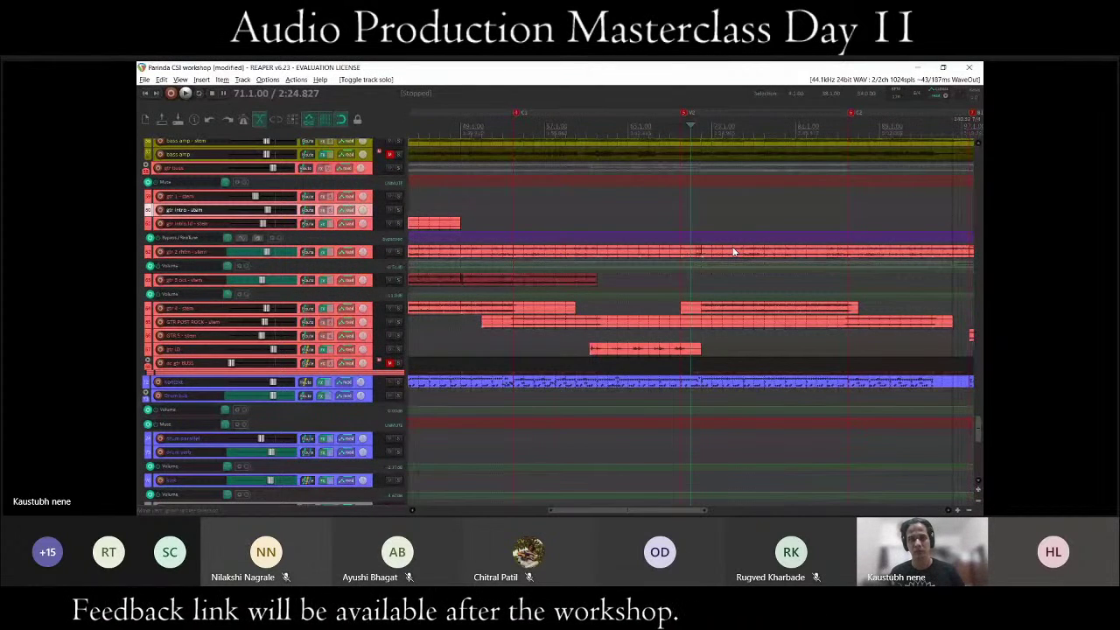
{"action": "scroll", "coordinate": [753, 281], "scroll_direction": "down", "scroll_amount": 3}
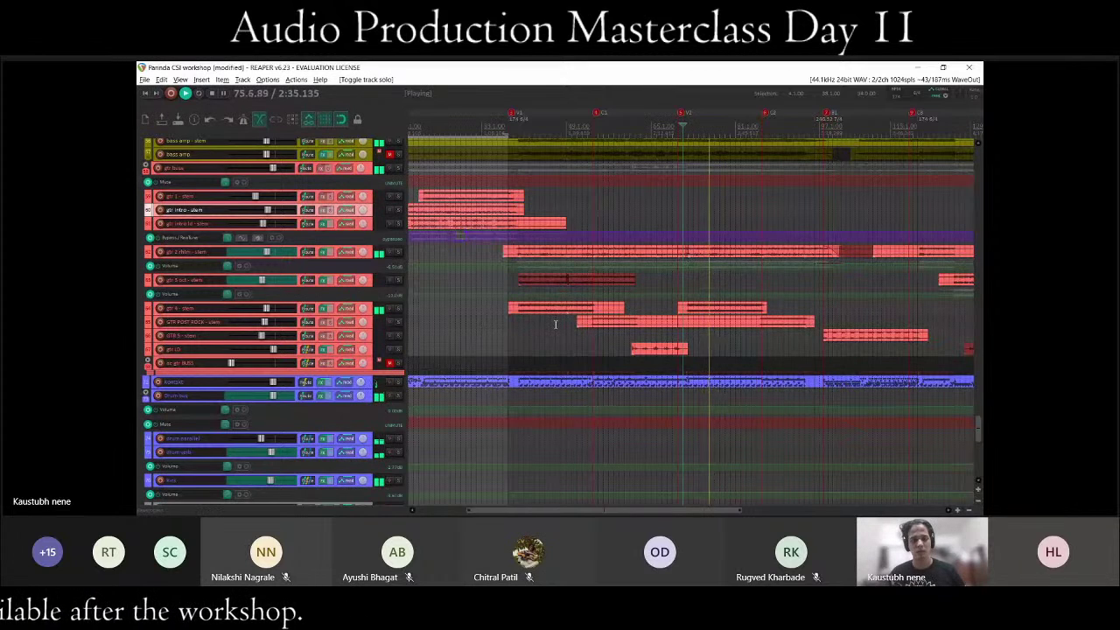
{"action": "key", "text": "space"}
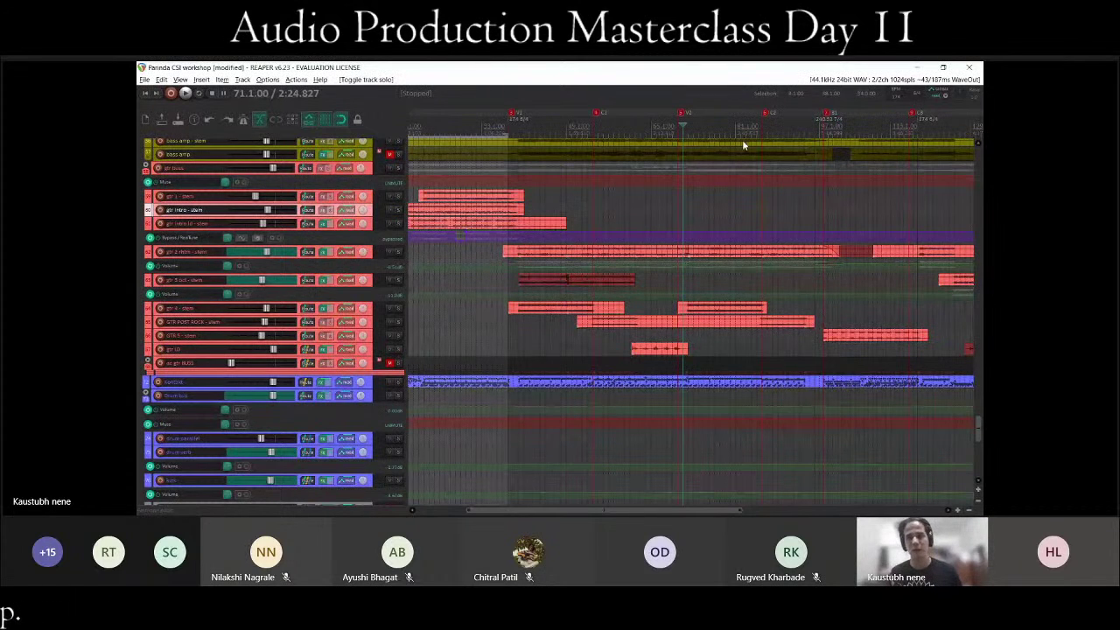
Examine how the guitar, strings, piano, bass and drum tracks are arranged across the song's sections.
{"action": "scroll", "coordinate": [694, 167], "scroll_direction": "down", "scroll_amount": 3}
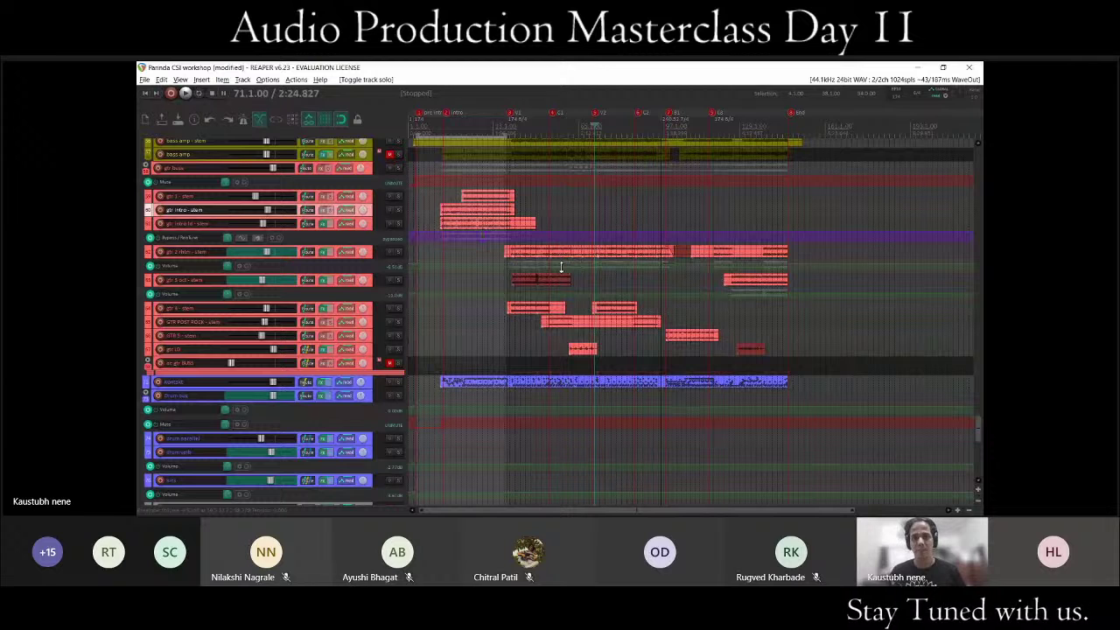
{"action": "scroll", "coordinate": [727, 161], "scroll_direction": "up", "scroll_amount": 2}
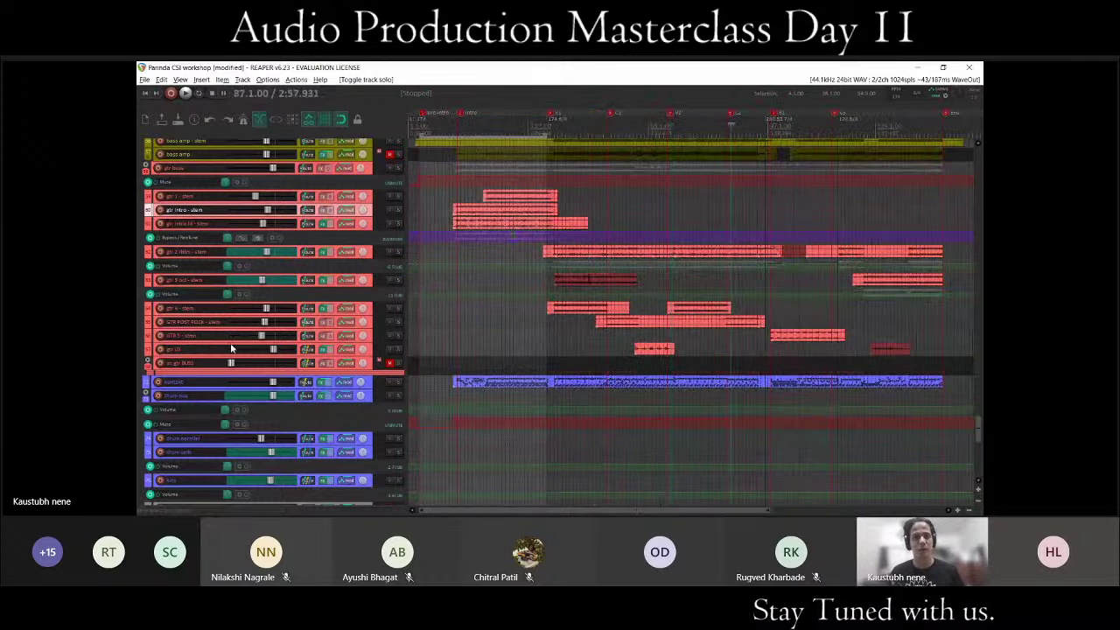
{"action": "scroll", "coordinate": [294, 313], "scroll_direction": "down", "scroll_amount": 5}
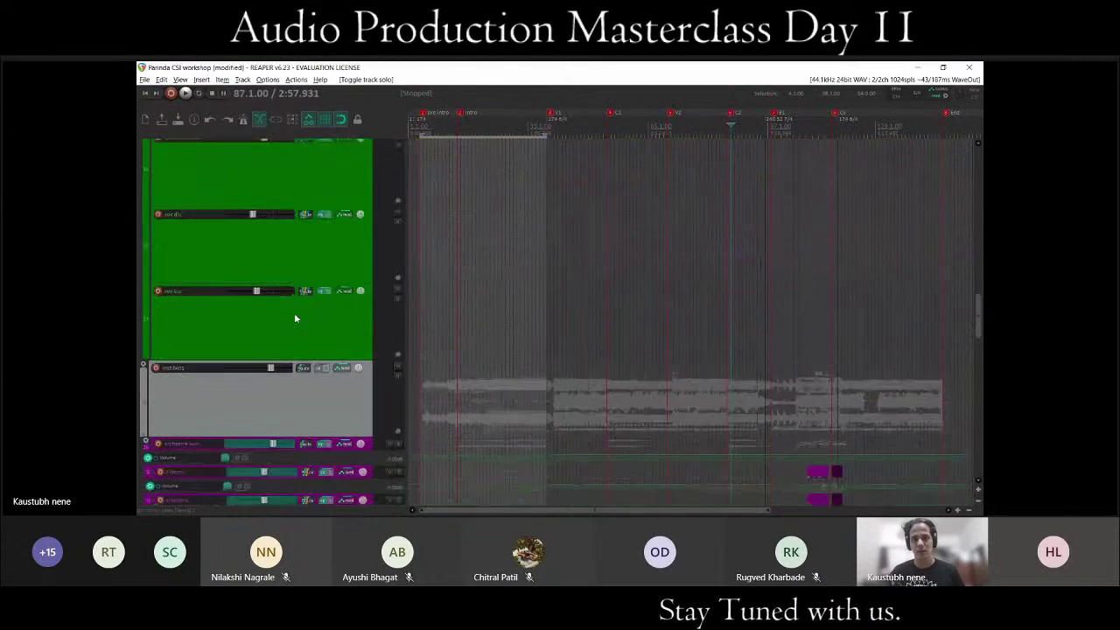
{"action": "scroll", "coordinate": [294, 313], "scroll_direction": "down", "scroll_amount": 5}
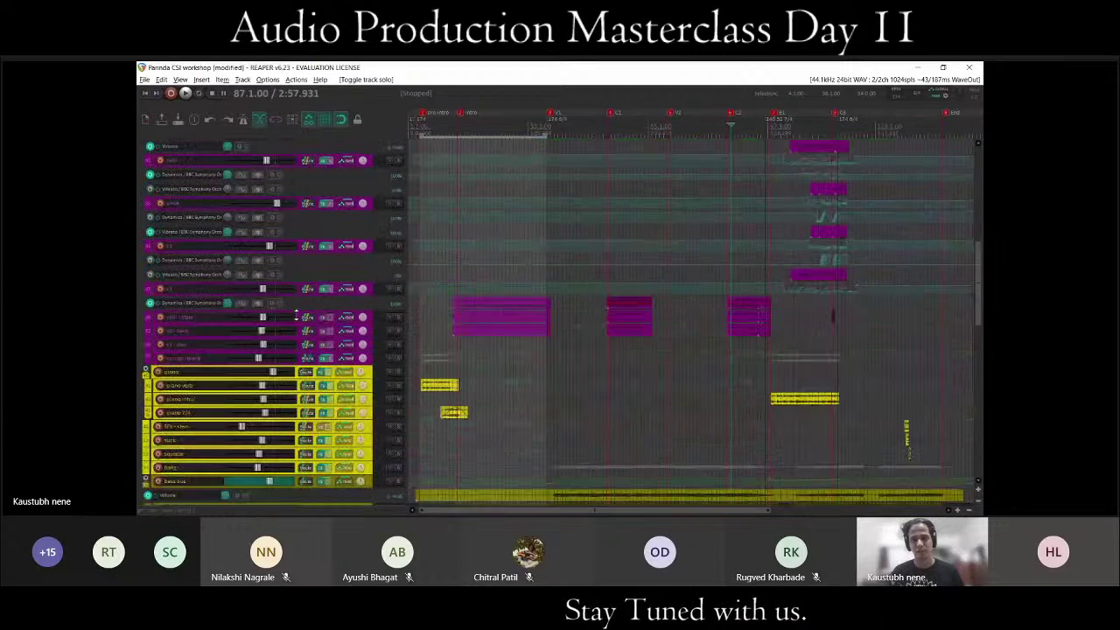
{"action": "scroll", "coordinate": [296, 313], "scroll_direction": "up", "scroll_amount": 5}
{"action": "scroll", "coordinate": [296, 313], "scroll_direction": "up", "scroll_amount": 5}
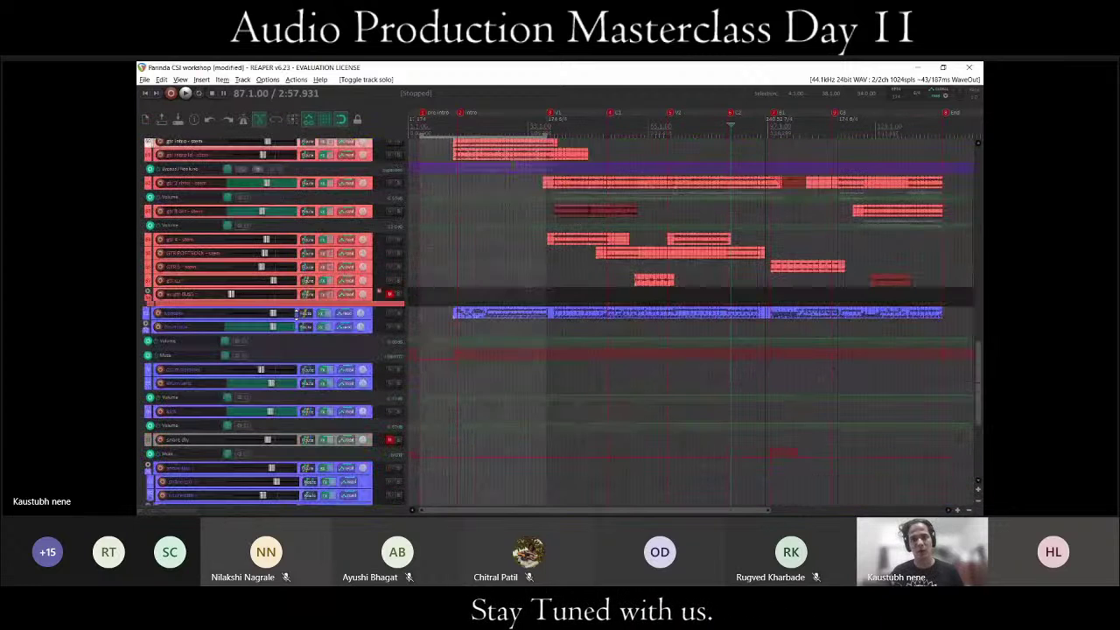
{"action": "scroll", "coordinate": [296, 313], "scroll_direction": "down", "scroll_amount": 5}
{"action": "scroll", "coordinate": [296, 315], "scroll_direction": "up", "scroll_amount": 4}
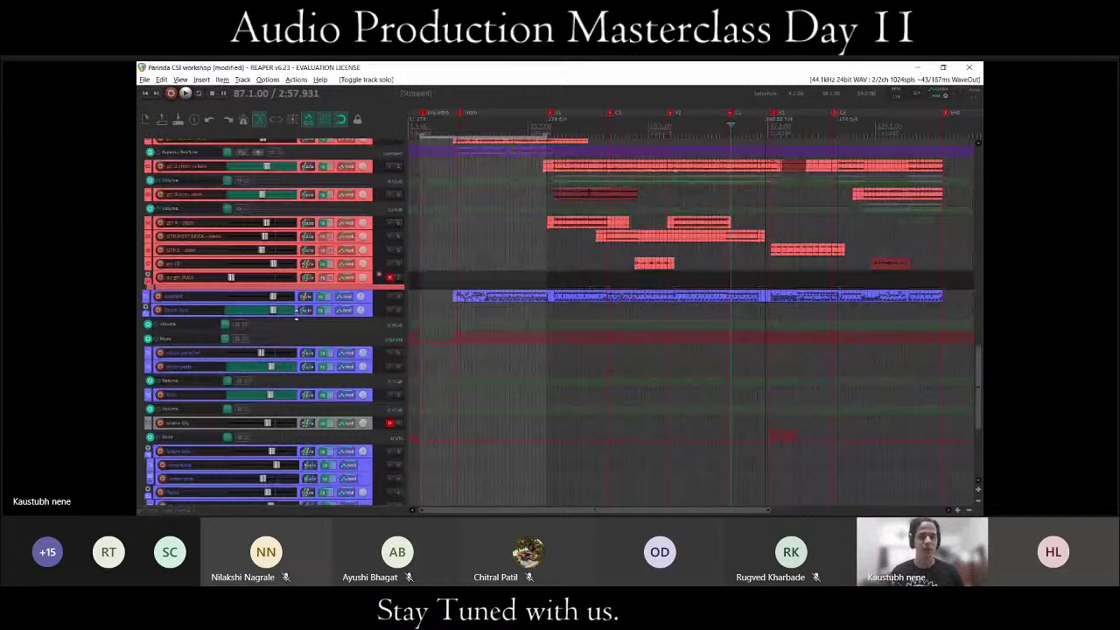
{"action": "scroll", "coordinate": [296, 315], "scroll_direction": "down", "scroll_amount": 5}
{"action": "scroll", "coordinate": [803, 263], "scroll_direction": "up", "scroll_amount": 3}
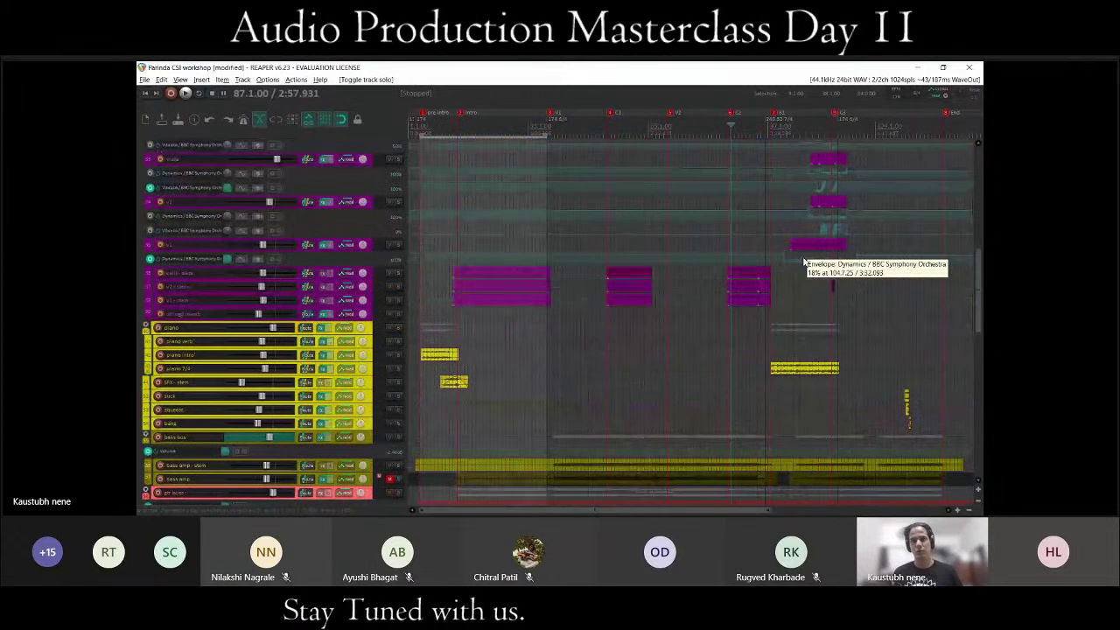
{"action": "scroll", "coordinate": [487, 253], "scroll_direction": "up", "scroll_amount": 3}
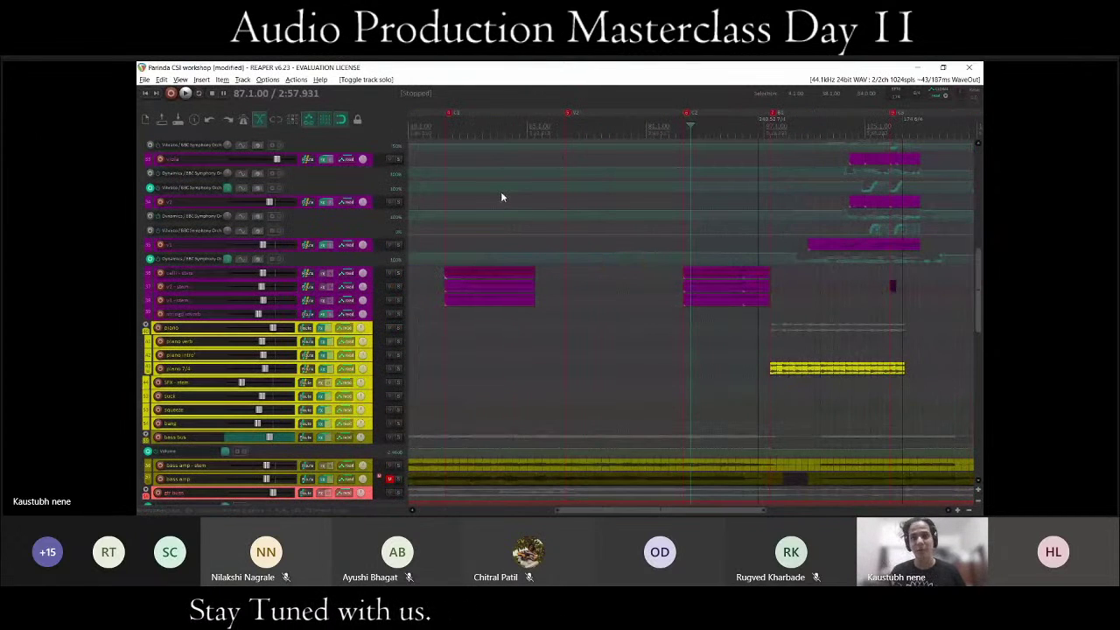
{"action": "scroll", "coordinate": [501, 197], "scroll_direction": "down", "scroll_amount": 3}
{"action": "scroll", "coordinate": [300, 236], "scroll_direction": "down", "scroll_amount": 3}
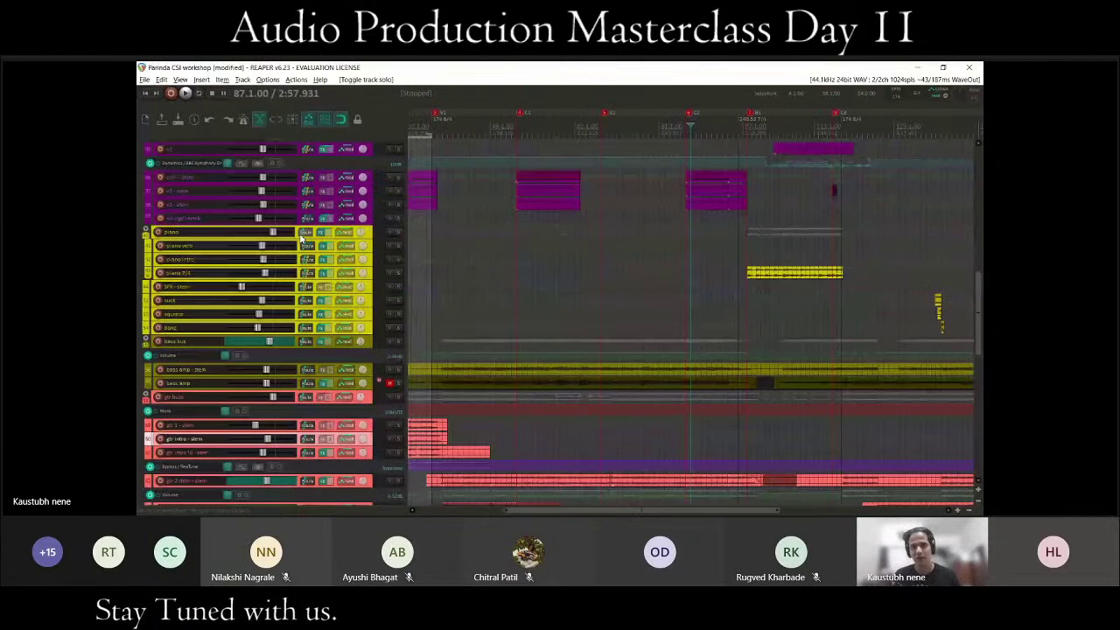
Play the full mix from a few bars before the B1 marker into the bridge with the guitar tracks in view.
{"action": "scroll", "coordinate": [673, 214], "scroll_direction": "down", "scroll_amount": 6}
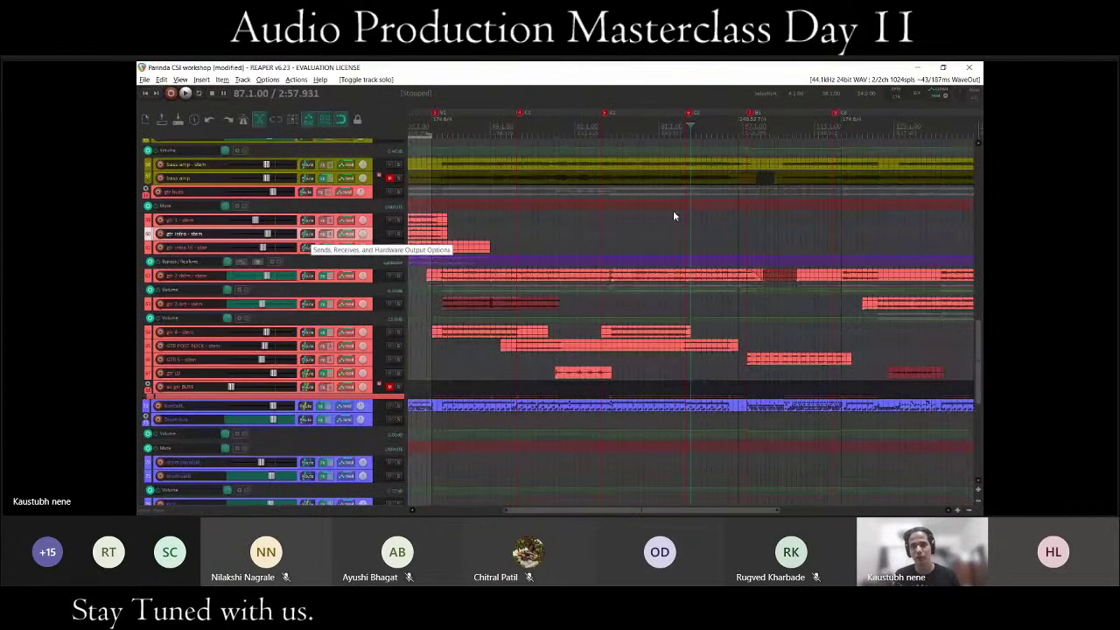
{"action": "left_click", "coordinate": [722, 236]}
{"action": "key", "text": "space"}
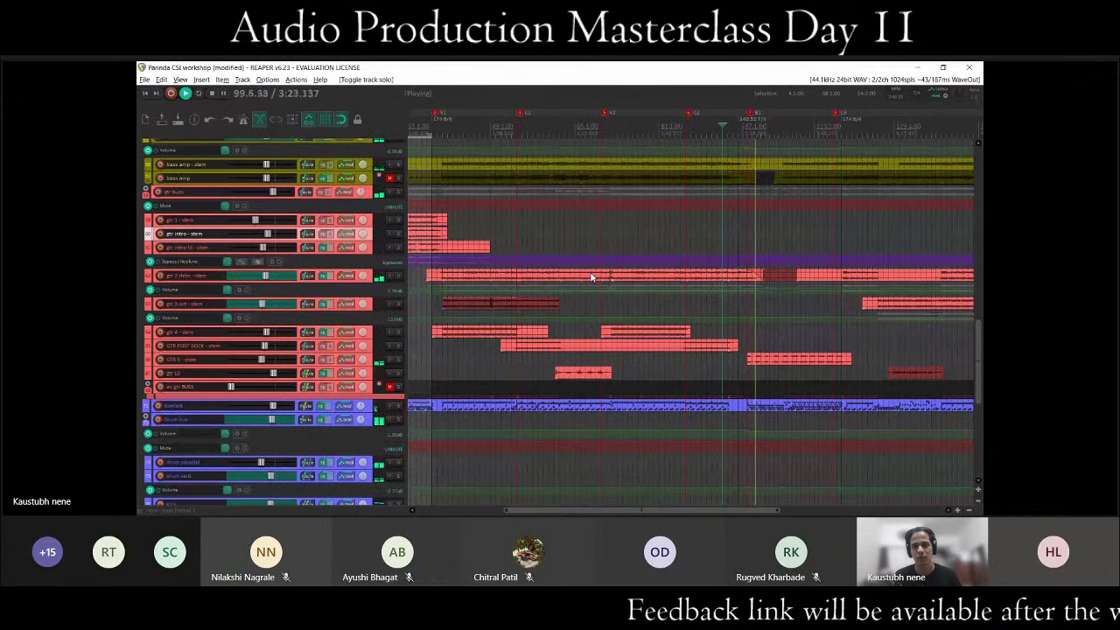
Stop playback, place the edit cursor at the B1 marker and examine the bass, guitar and drum tracks around the bridge.
{"action": "key", "text": "space"}
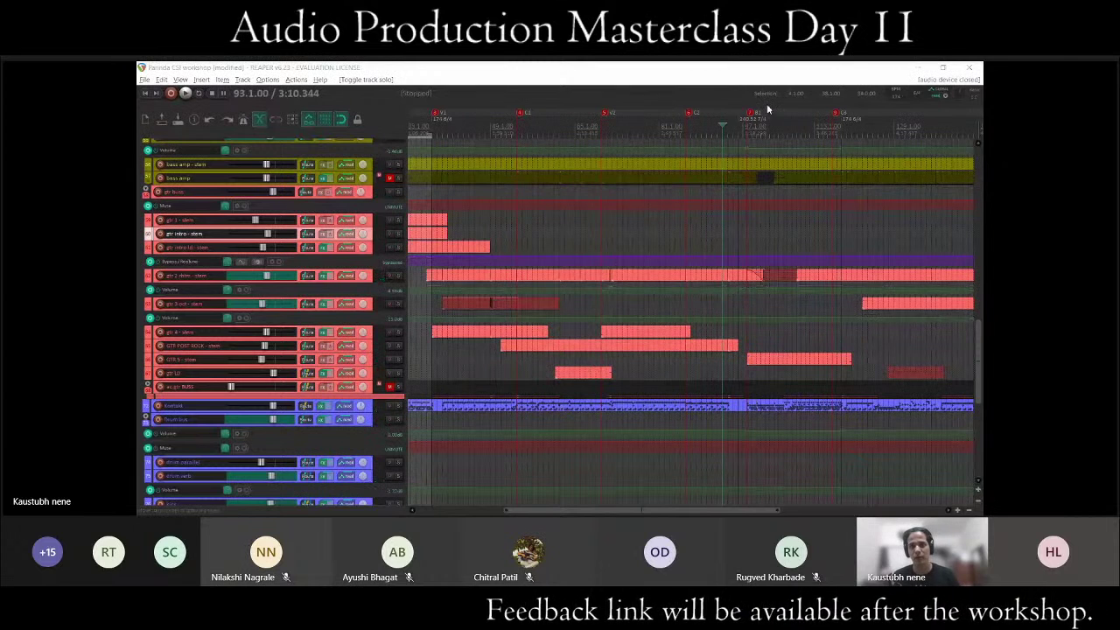
{"action": "left_click", "coordinate": [741, 113]}
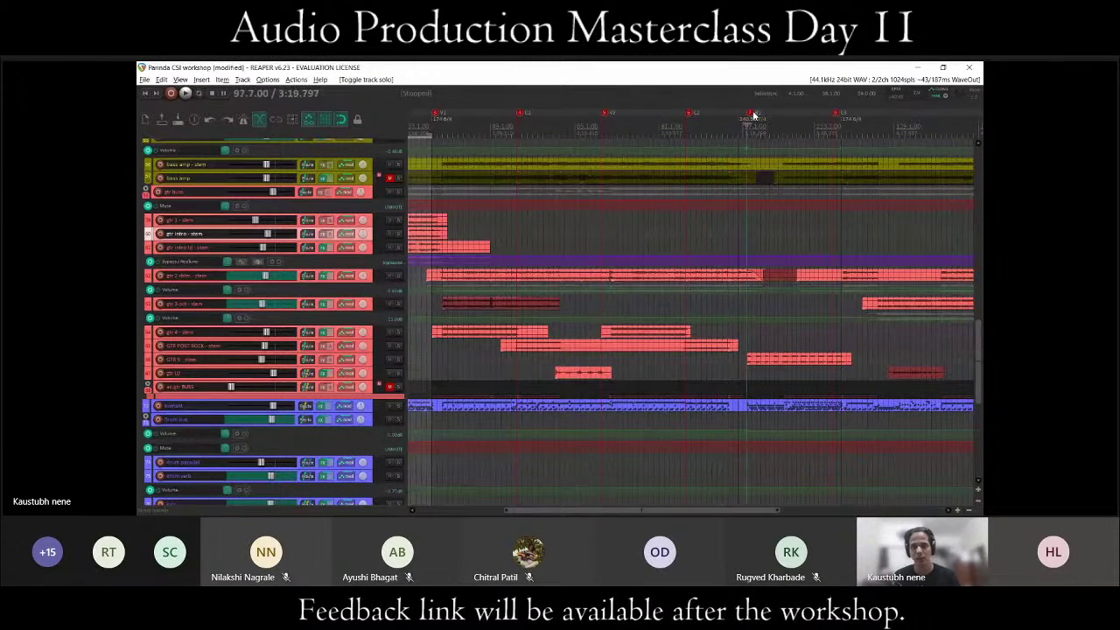
{"action": "scroll", "coordinate": [794, 292], "scroll_direction": "down", "scroll_amount": 3}
{"action": "scroll", "coordinate": [293, 232], "scroll_direction": "up", "scroll_amount": 2}
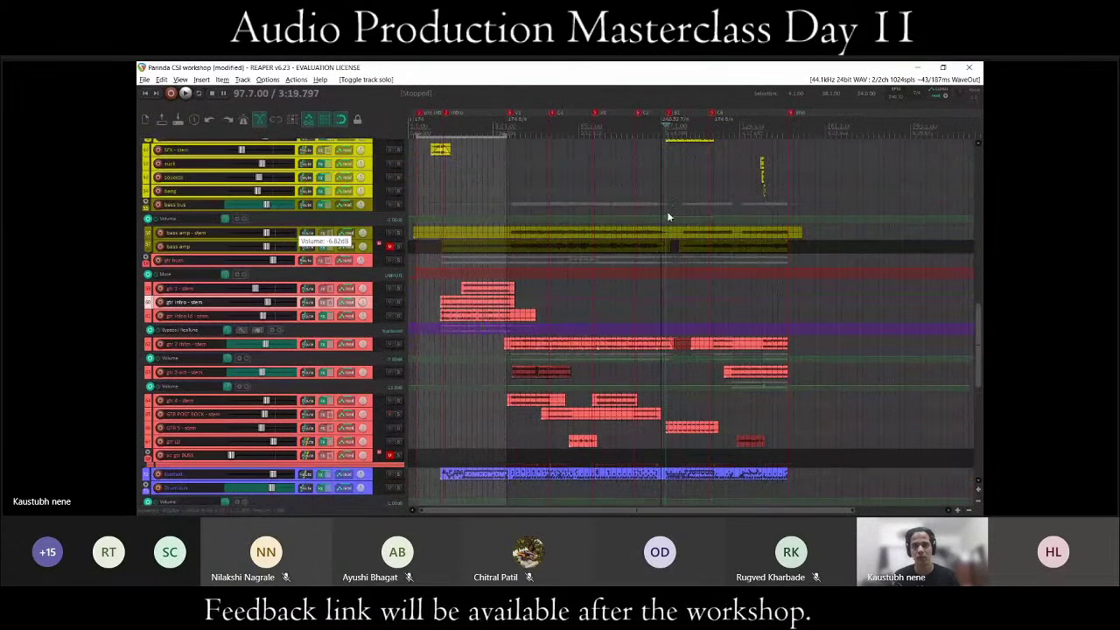
{"action": "scroll", "coordinate": [900, 315], "scroll_direction": "up", "scroll_amount": 2}
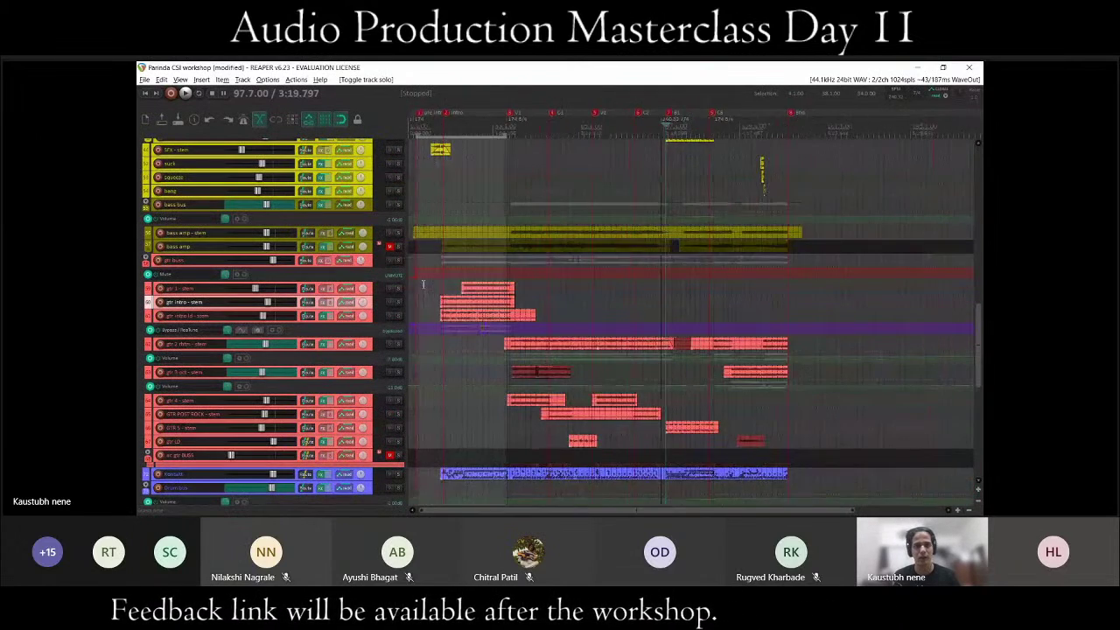
{"action": "scroll", "coordinate": [700, 288], "scroll_direction": "down", "scroll_amount": 3}
{"action": "scroll", "coordinate": [516, 264], "scroll_direction": "up", "scroll_amount": 4}
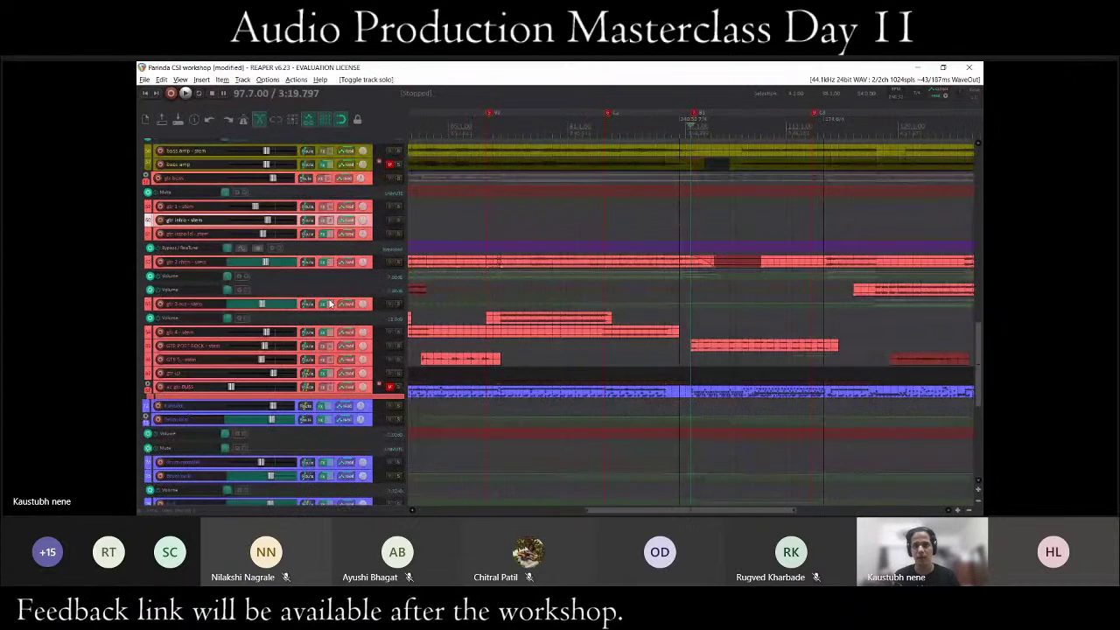
{"action": "scroll", "coordinate": [516, 264], "scroll_direction": "down", "scroll_amount": 3}
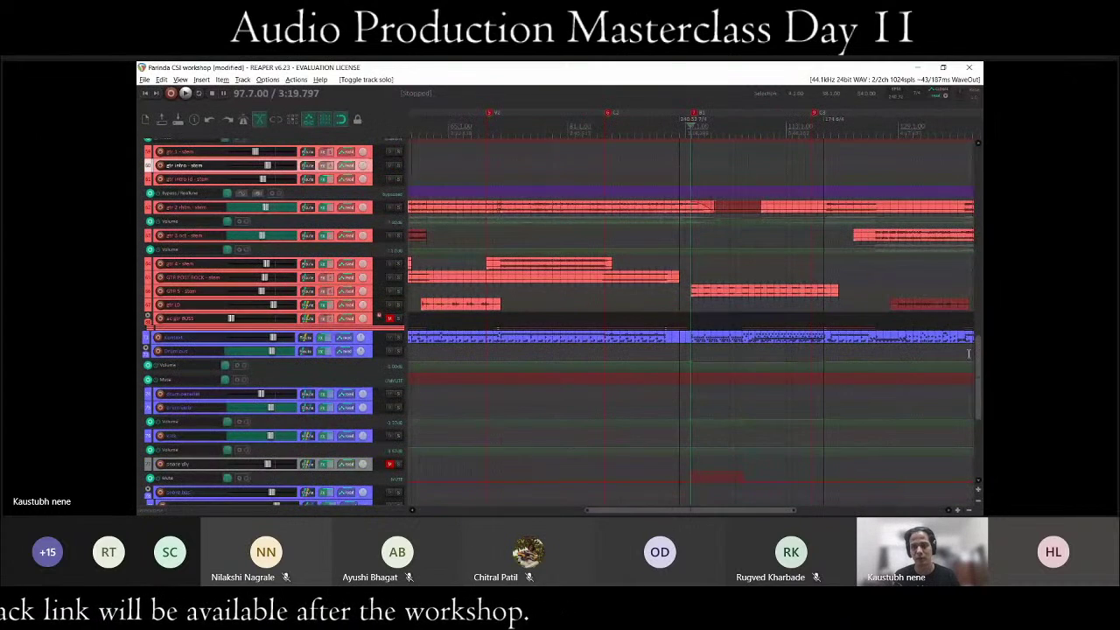
{"action": "scroll", "coordinate": [980, 396], "scroll_direction": "down", "scroll_amount": 3}
{"action": "scroll", "coordinate": [980, 393], "scroll_direction": "down", "scroll_amount": 2}
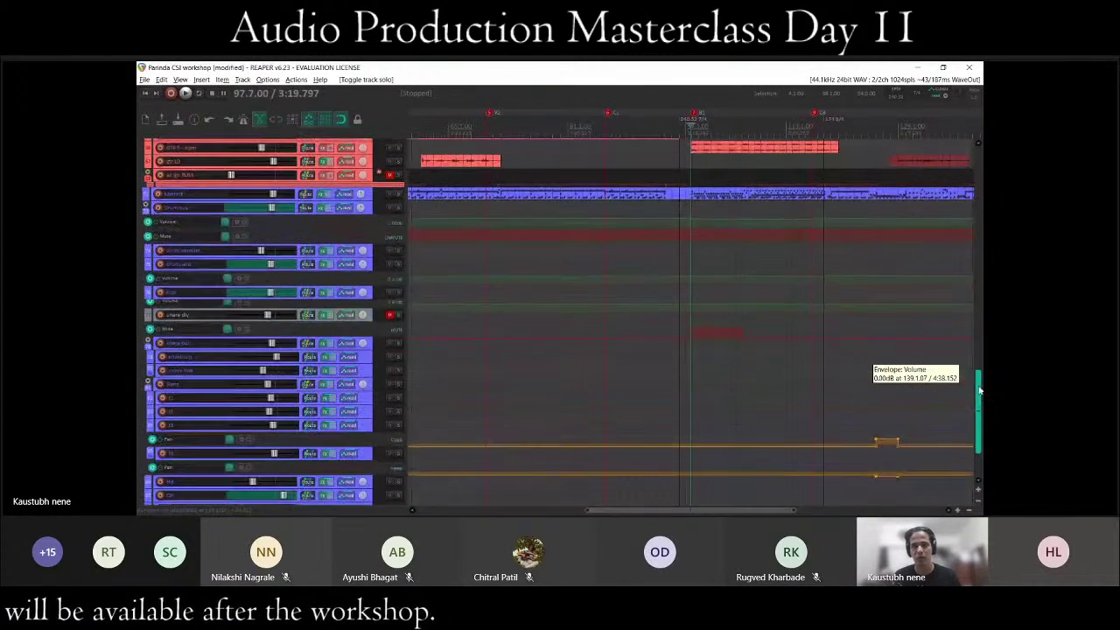
{"action": "scroll", "coordinate": [784, 317], "scroll_direction": "up", "scroll_amount": 6}
{"action": "scroll", "coordinate": [785, 317], "scroll_direction": "down", "scroll_amount": 2}
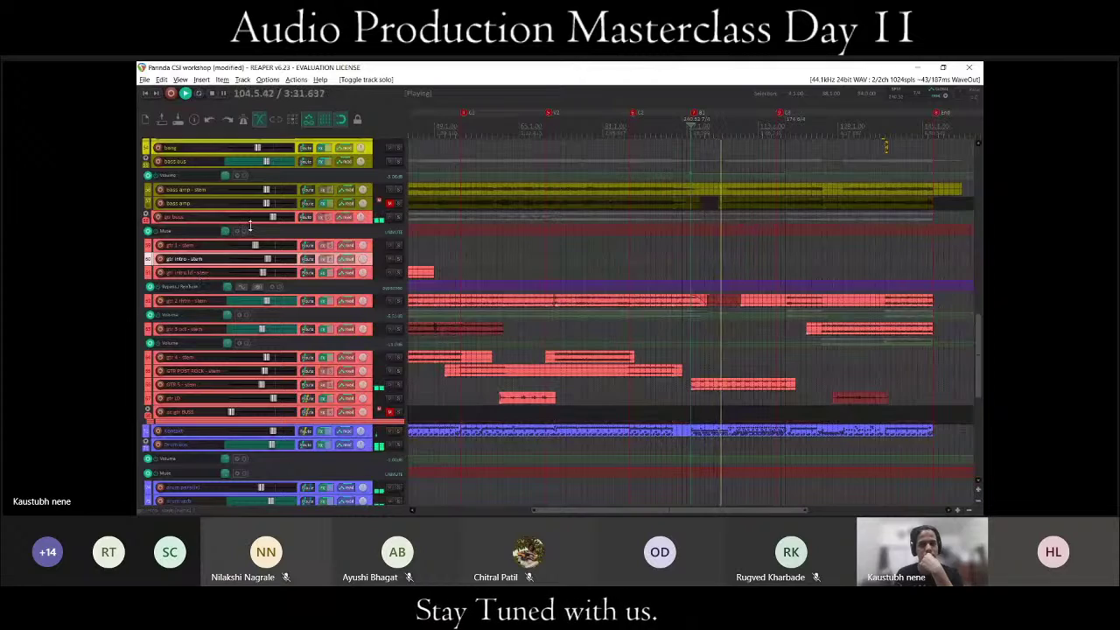
Play the full mix through the bridge into the last chorus while reviewing the vocal, orchestral, piano, bass and guitar tracks.
{"action": "scroll", "coordinate": [251, 226], "scroll_direction": "up", "scroll_amount": 15}
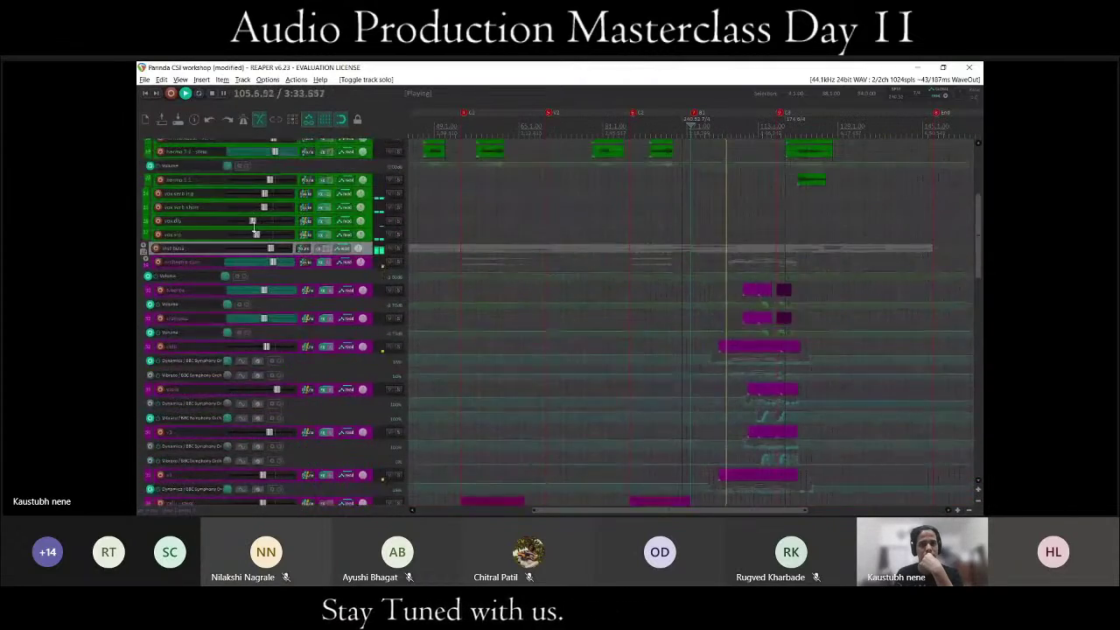
{"action": "scroll", "coordinate": [252, 225], "scroll_direction": "up", "scroll_amount": 6}
{"action": "scroll", "coordinate": [253, 226], "scroll_direction": "down", "scroll_amount": 10}
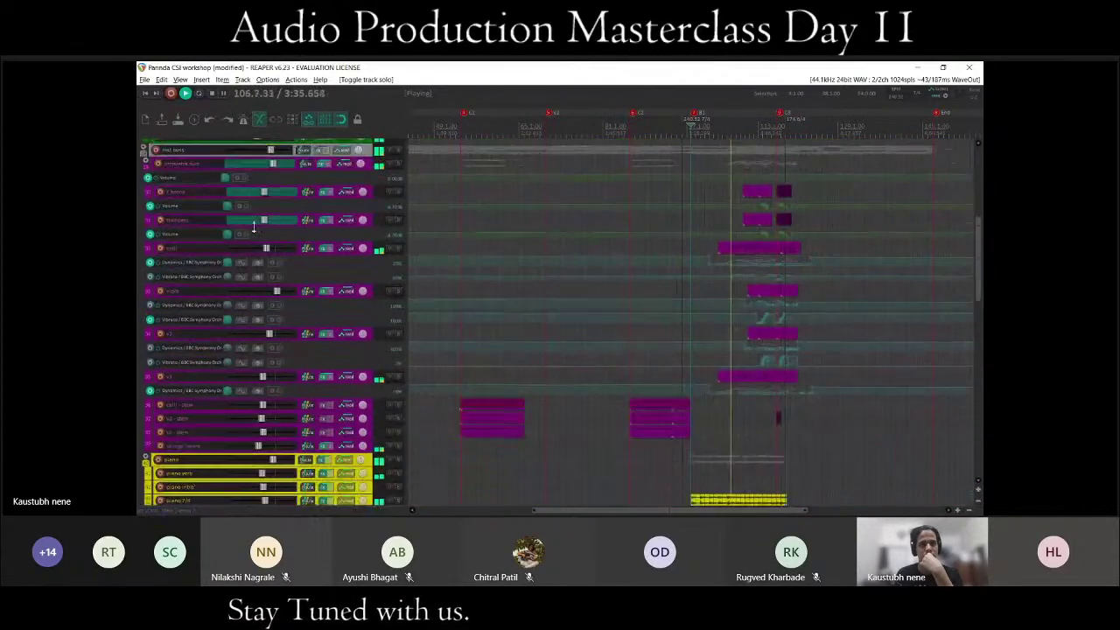
{"action": "scroll", "coordinate": [253, 226], "scroll_direction": "down", "scroll_amount": 10}
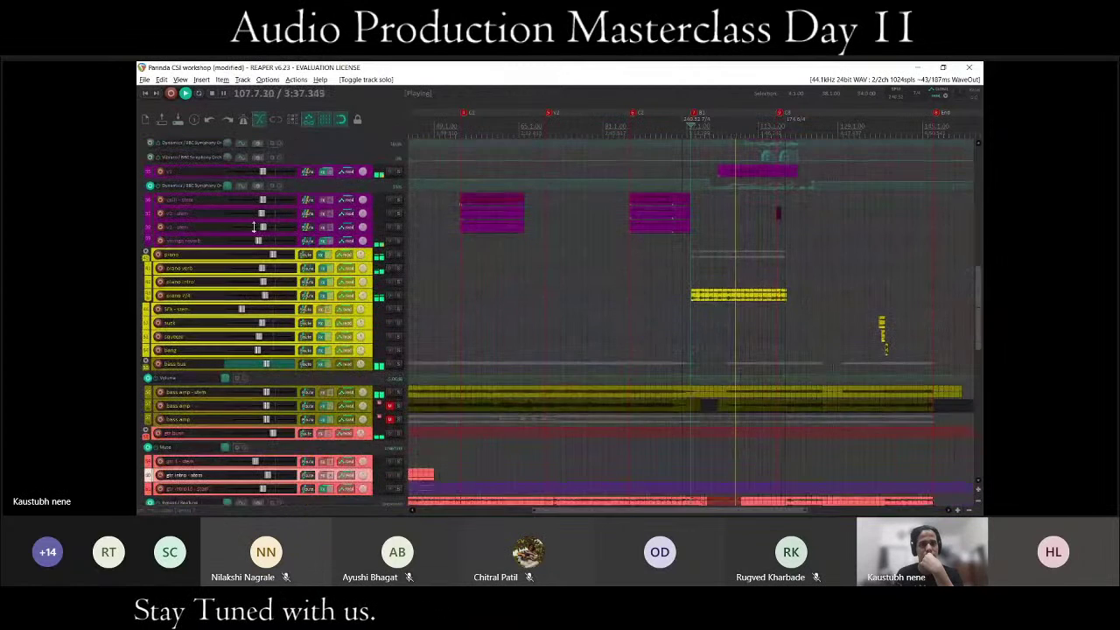
{"action": "scroll", "coordinate": [253, 226], "scroll_direction": "down", "scroll_amount": 8}
{"action": "scroll", "coordinate": [253, 227], "scroll_direction": "down", "scroll_amount": 2}
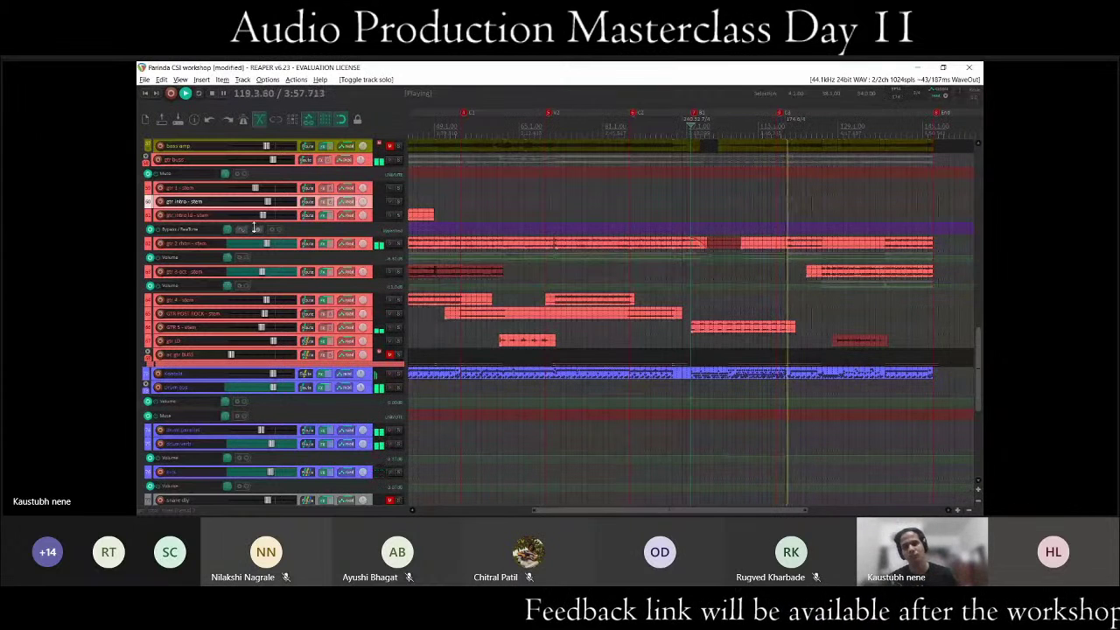
{"action": "key", "text": "space"}
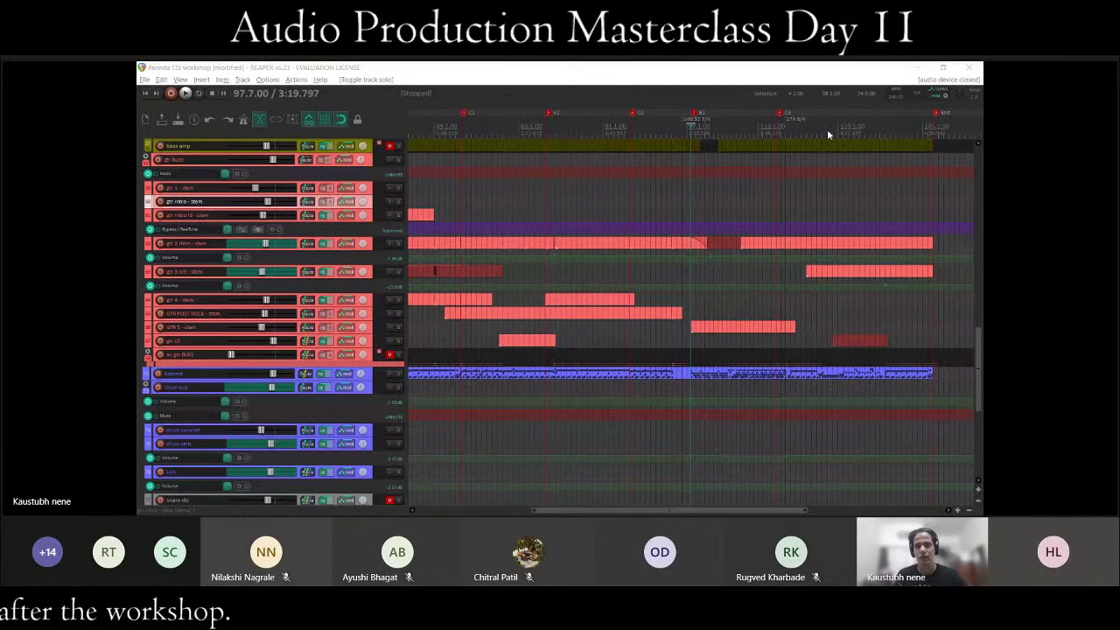
Move the edit cursor to bar 96 and examine how the guitar clips change between the second chorus and the bridge.
{"action": "left_click", "coordinate": [767, 232]}
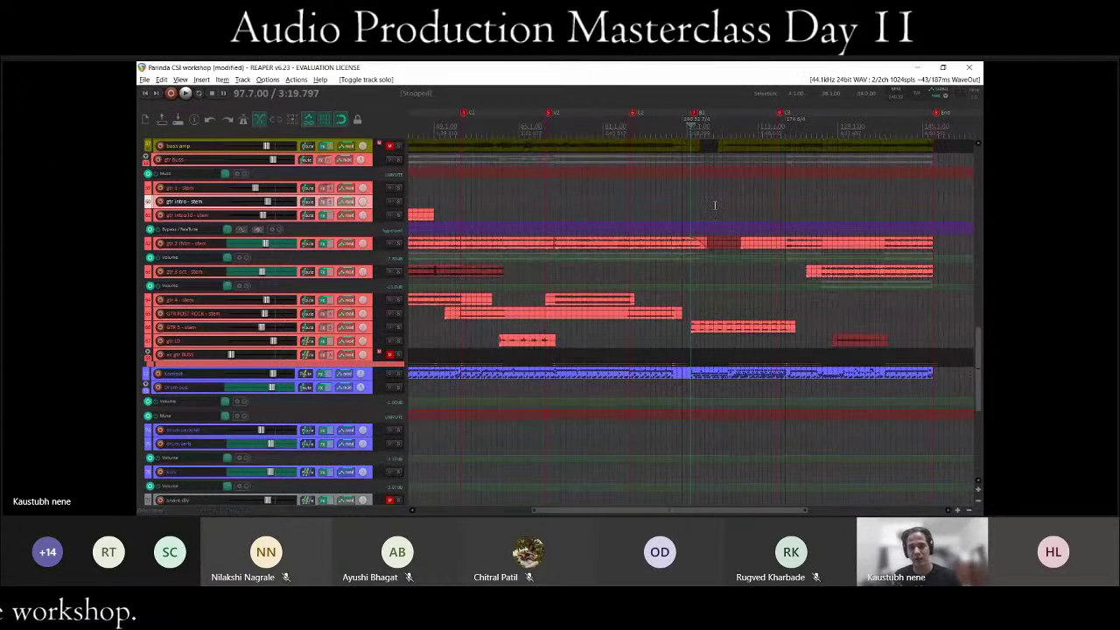
{"action": "scroll", "coordinate": [701, 187], "scroll_direction": "up", "scroll_amount": 2}
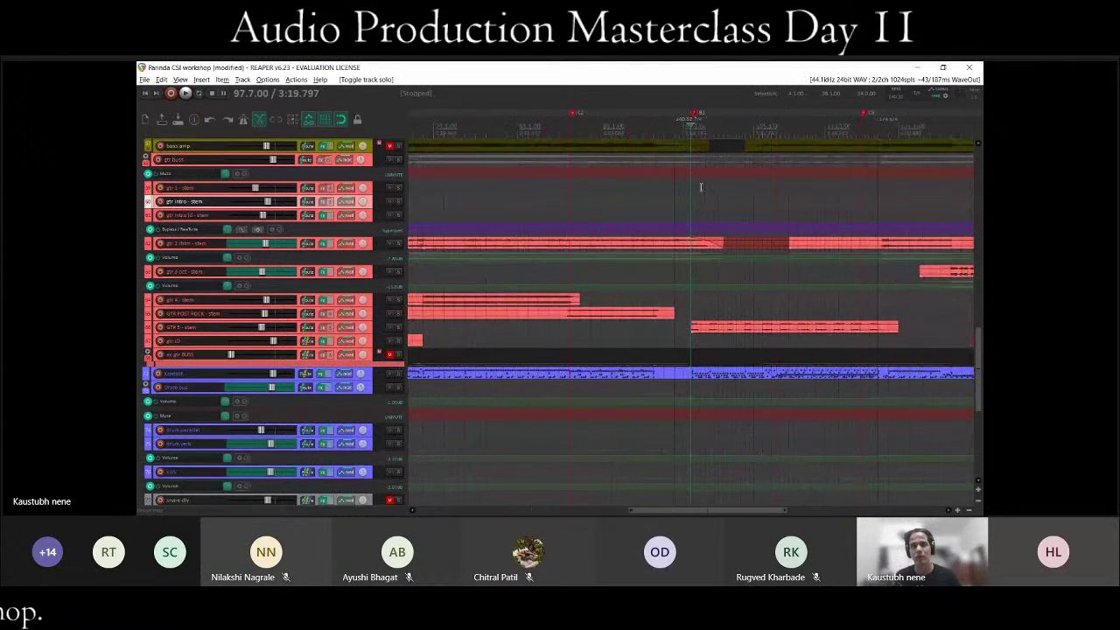
{"action": "scroll", "coordinate": [701, 187], "scroll_direction": "down", "scroll_amount": 5}
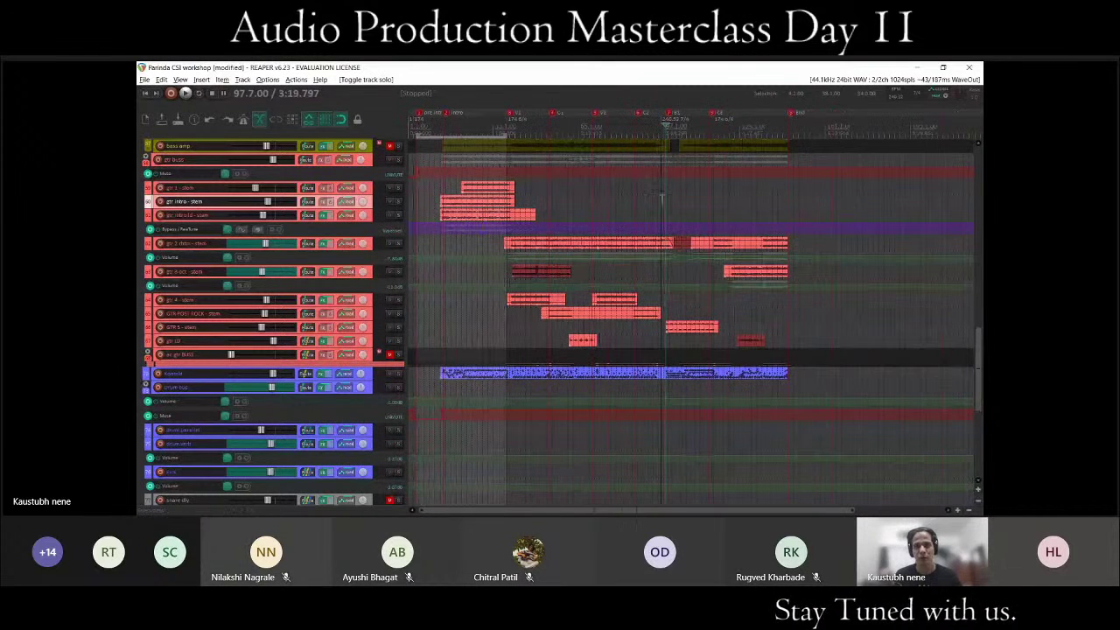
{"action": "left_click", "coordinate": [661, 198]}
{"action": "scroll", "coordinate": [665, 201], "scroll_direction": "up", "scroll_amount": 2}
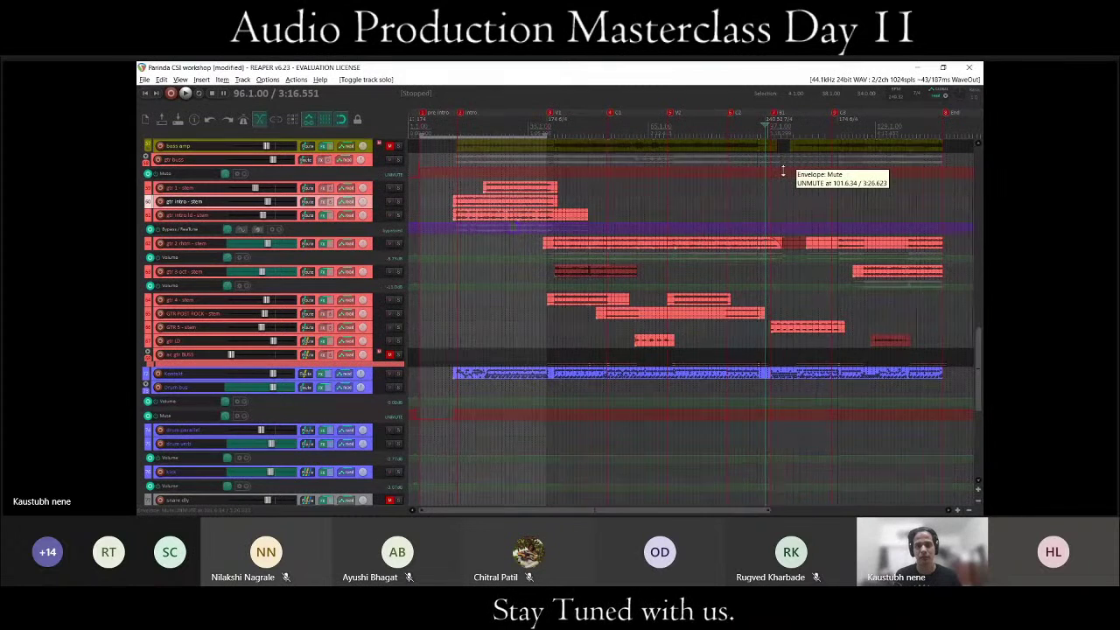
{"action": "scroll", "coordinate": [783, 171], "scroll_direction": "down", "scroll_amount": 2}
{"action": "scroll", "coordinate": [875, 259], "scroll_direction": "up", "scroll_amount": 2}
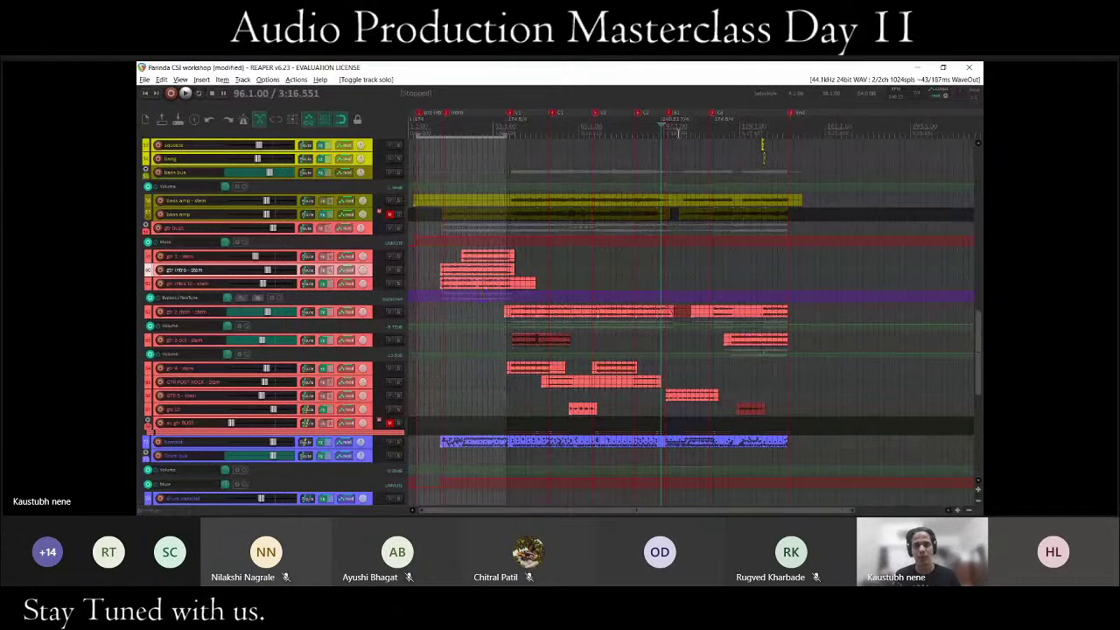
Enable the metronome and play the bridge from the B1 marker to the end of the section.
{"action": "left_click", "coordinate": [672, 117]}
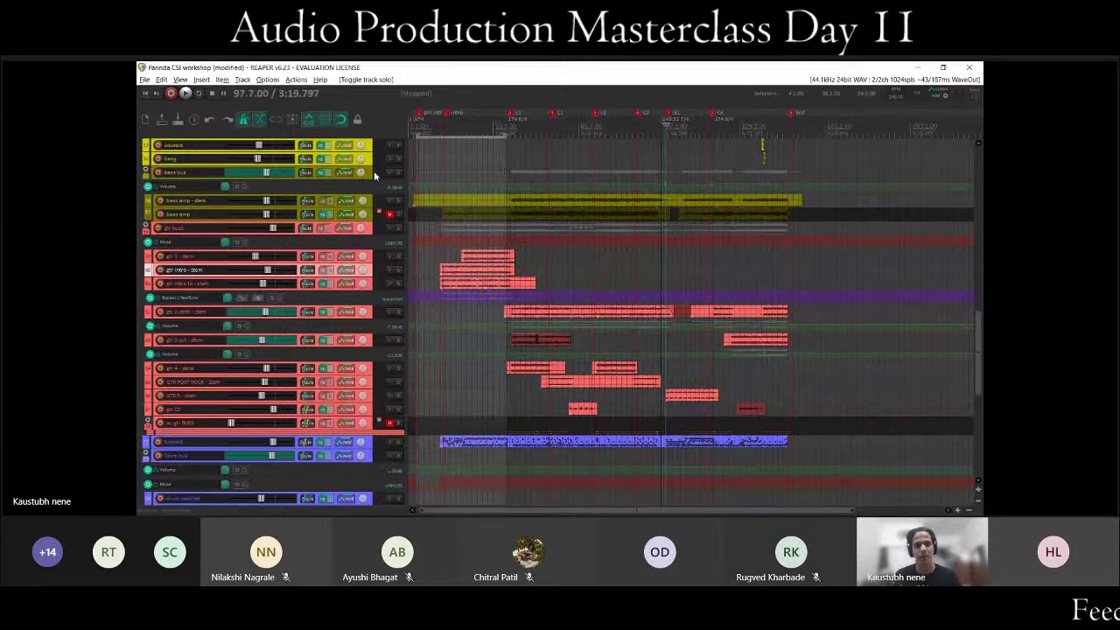
{"action": "key", "text": "space"}
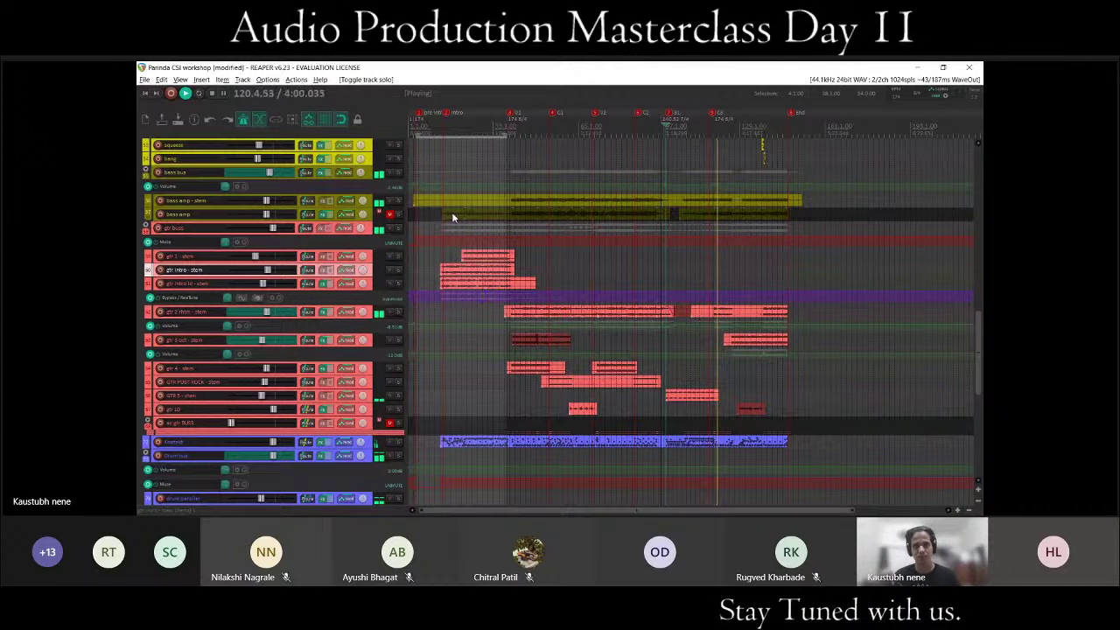
{"action": "key", "text": "space"}
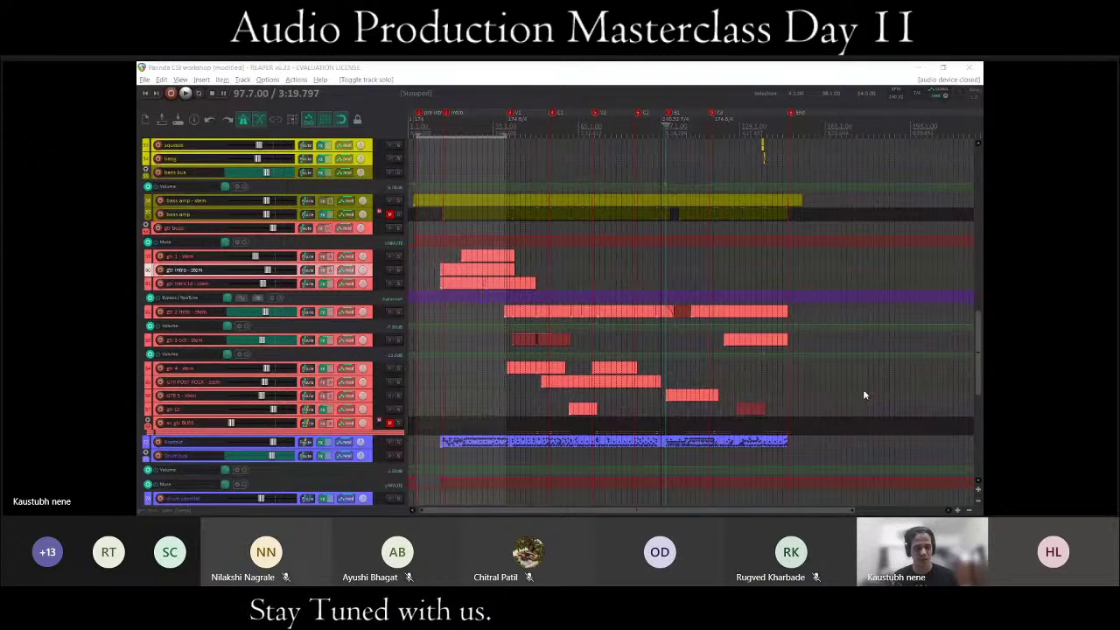
{"action": "left_click", "coordinate": [863, 68]}
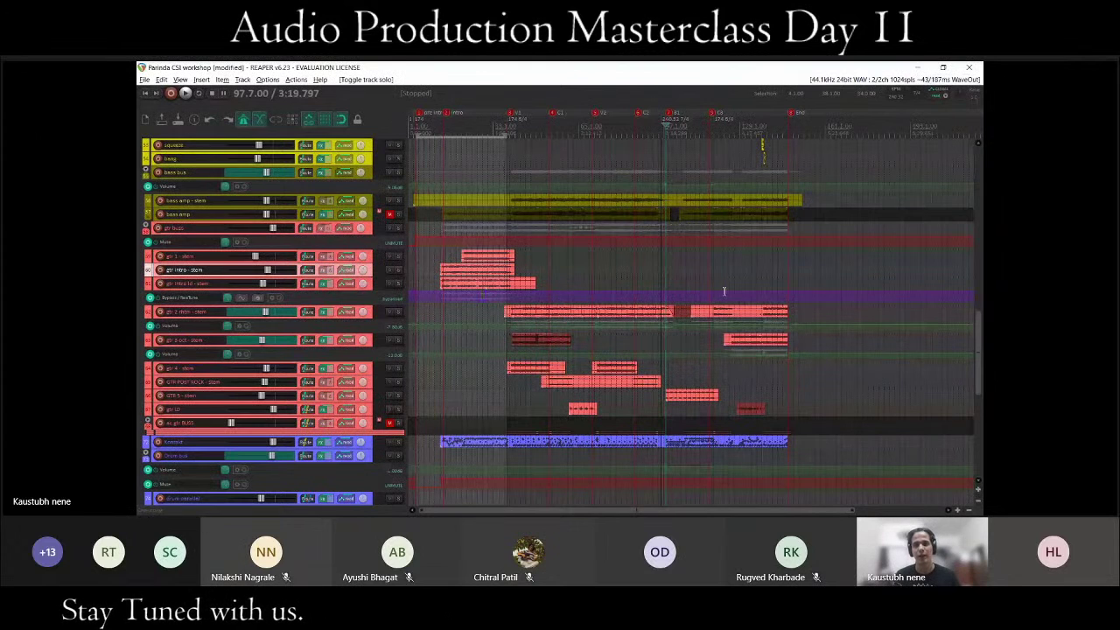
Temporarily enlarge the gtr 2 intro stem track to inspect its waveform and fade around the B1 marker.
{"action": "scroll", "coordinate": [724, 291], "scroll_direction": "up", "scroll_amount": 2}
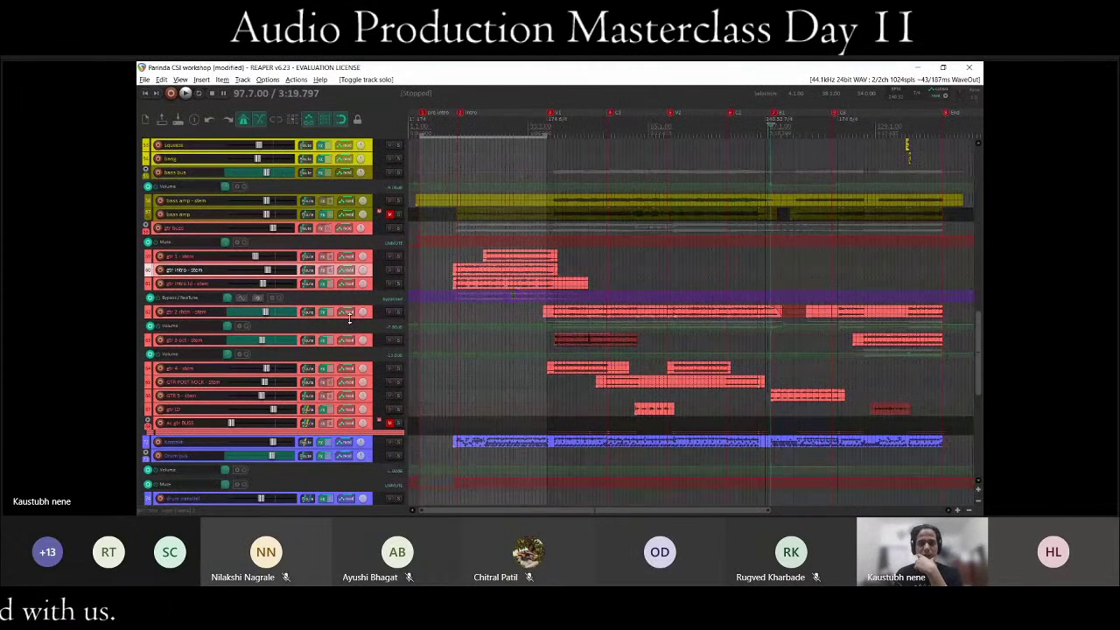
{"action": "left_click_drag", "start_coordinate": [349, 319], "coordinate": [349, 446]}
{"action": "scroll", "coordinate": [882, 281], "scroll_direction": "up", "scroll_amount": 3}
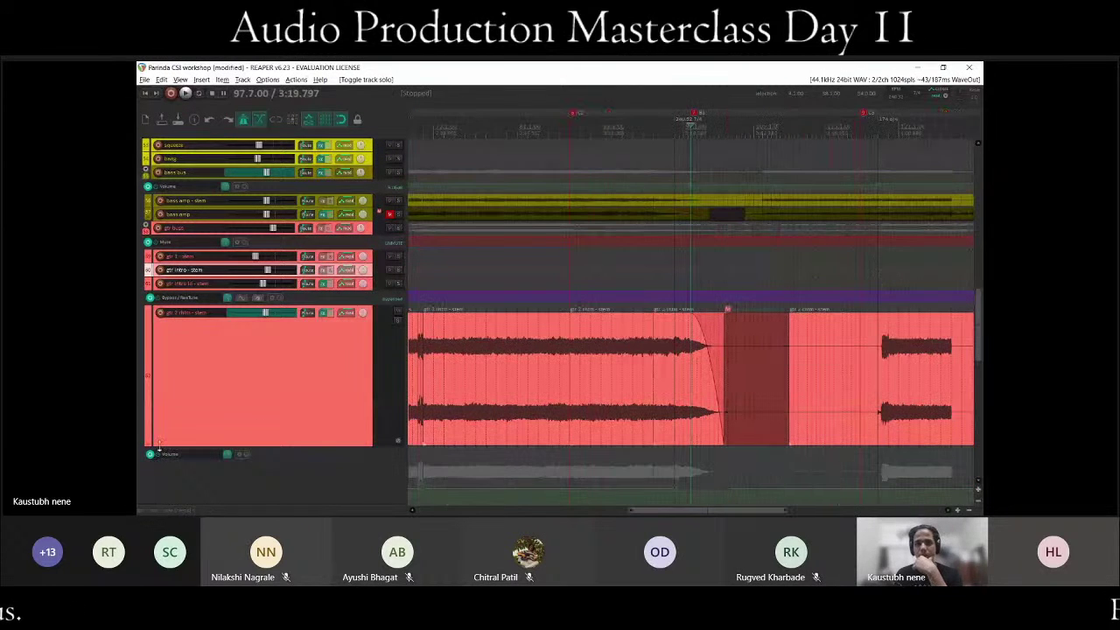
{"action": "scroll", "coordinate": [317, 445], "scroll_direction": "down", "scroll_amount": 1}
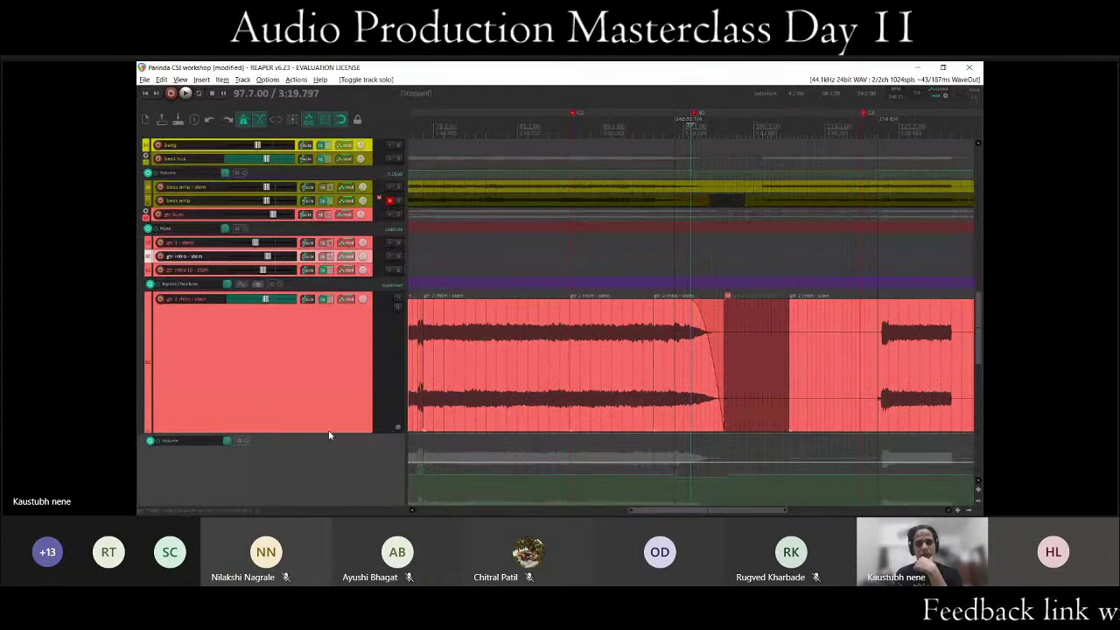
{"action": "scroll", "coordinate": [804, 267], "scroll_direction": "down", "scroll_amount": 3}
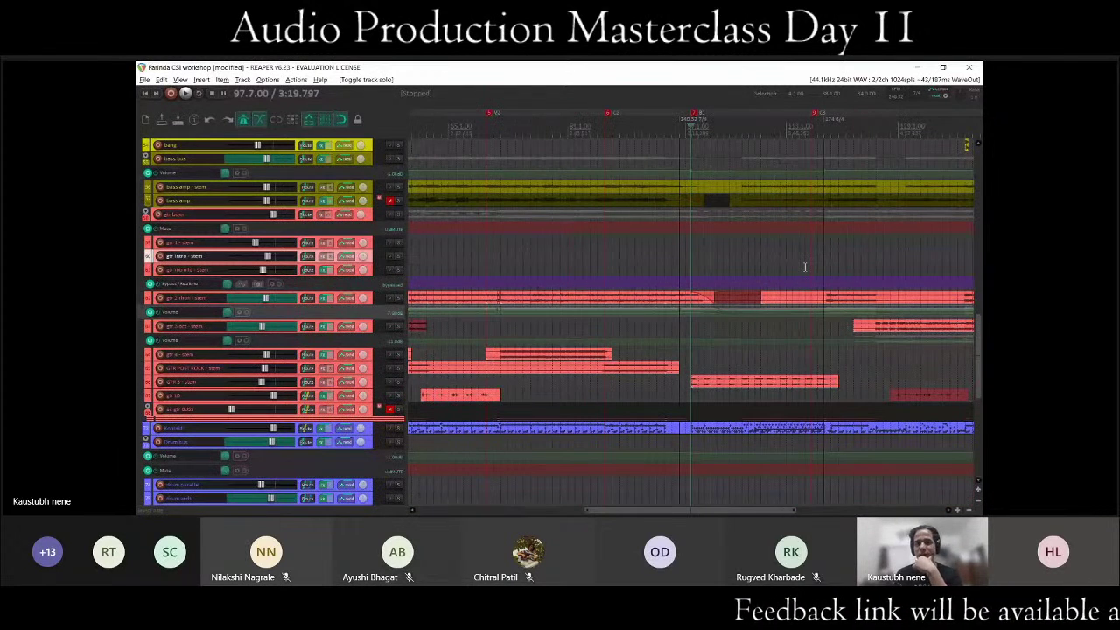
Select the GTR 5 stem item that starts at the B1 marker and view it against the whole song.
{"action": "left_click", "coordinate": [691, 382]}
{"action": "left_click", "coordinate": [691, 382]}
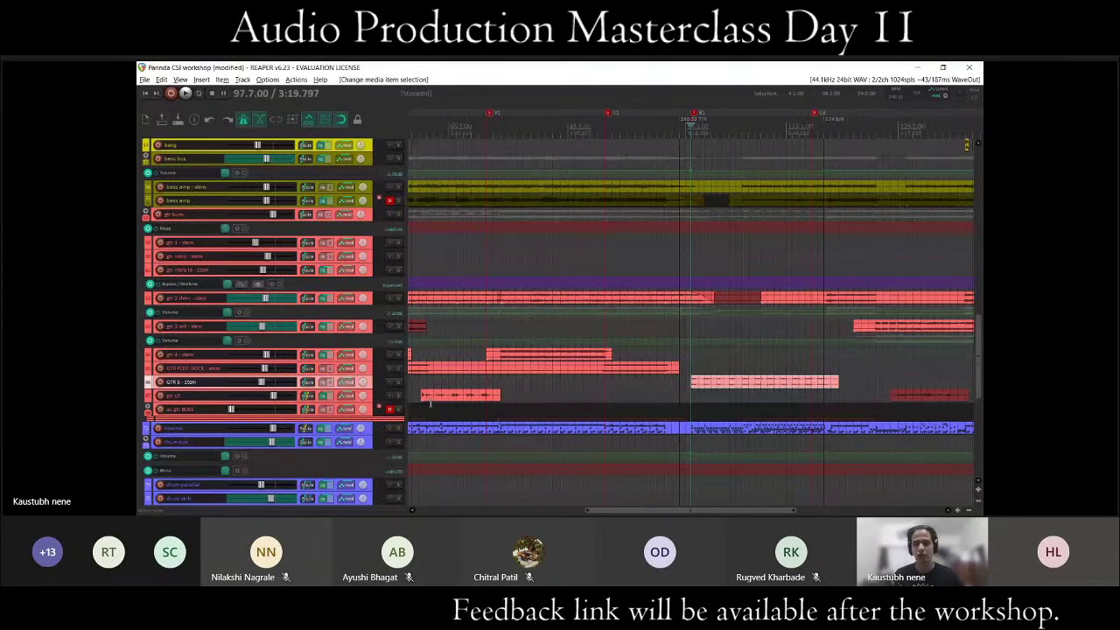
{"action": "scroll", "coordinate": [792, 207], "scroll_direction": "down", "scroll_amount": 2}
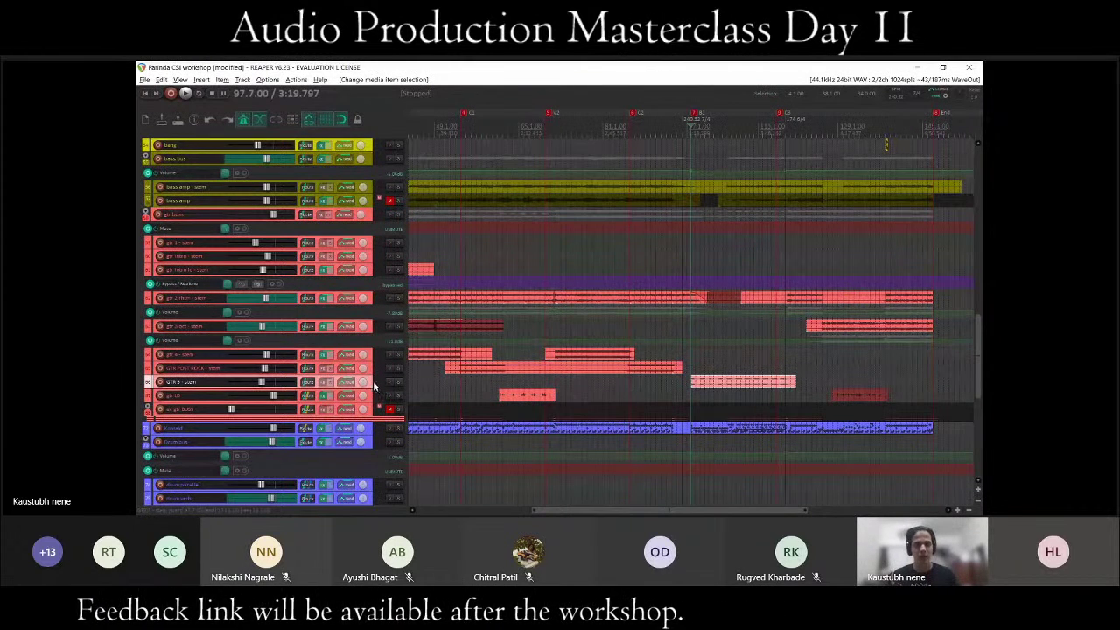
{"action": "scroll", "coordinate": [746, 298], "scroll_direction": "down", "scroll_amount": 2}
{"action": "scroll", "coordinate": [724, 274], "scroll_direction": "down", "scroll_amount": 2}
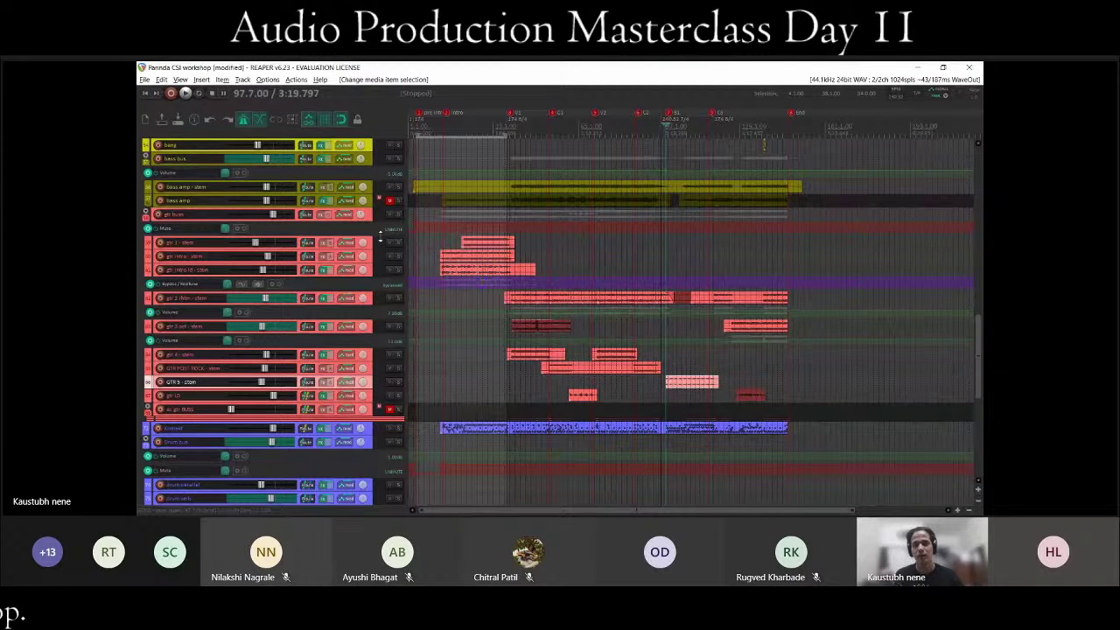
Examine the bass bus volume envelope and how the bass, guitar and drum tracks are laid out across the song.
{"action": "left_click_drag", "start_coordinate": [380, 235], "coordinate": [376, 201]}
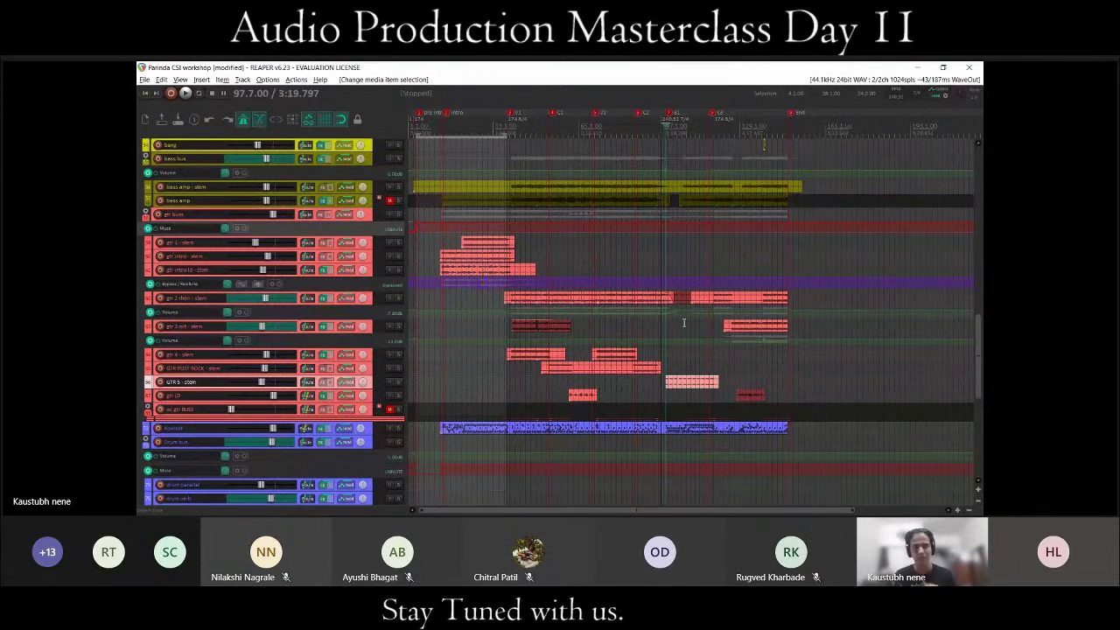
{"action": "scroll", "coordinate": [734, 351], "scroll_direction": "up", "scroll_amount": 3}
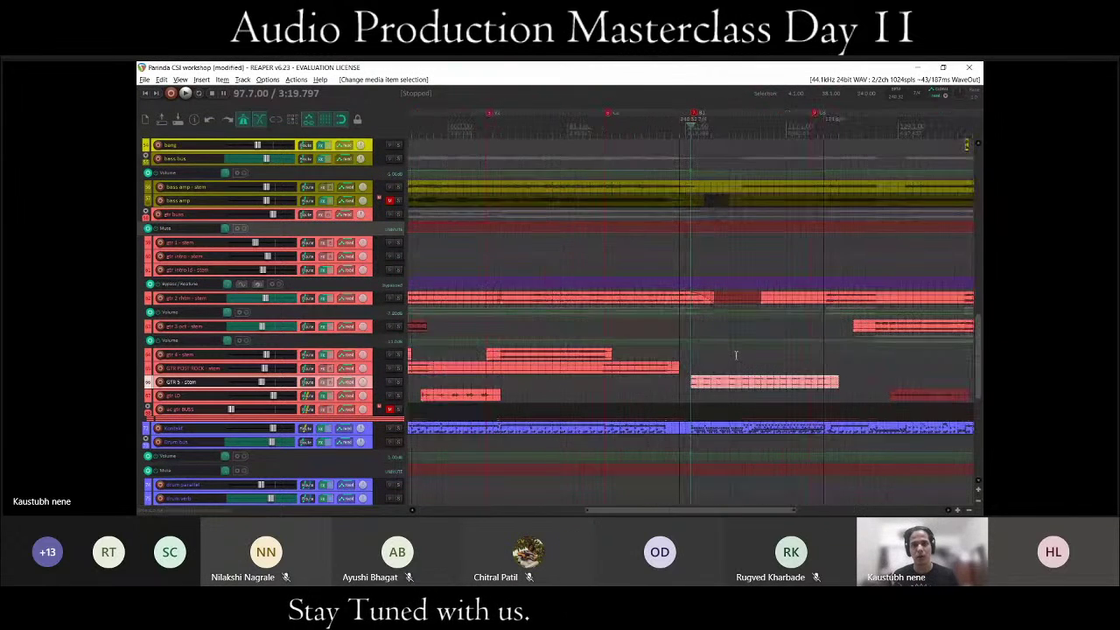
{"action": "scroll", "coordinate": [678, 277], "scroll_direction": "down", "scroll_amount": 2}
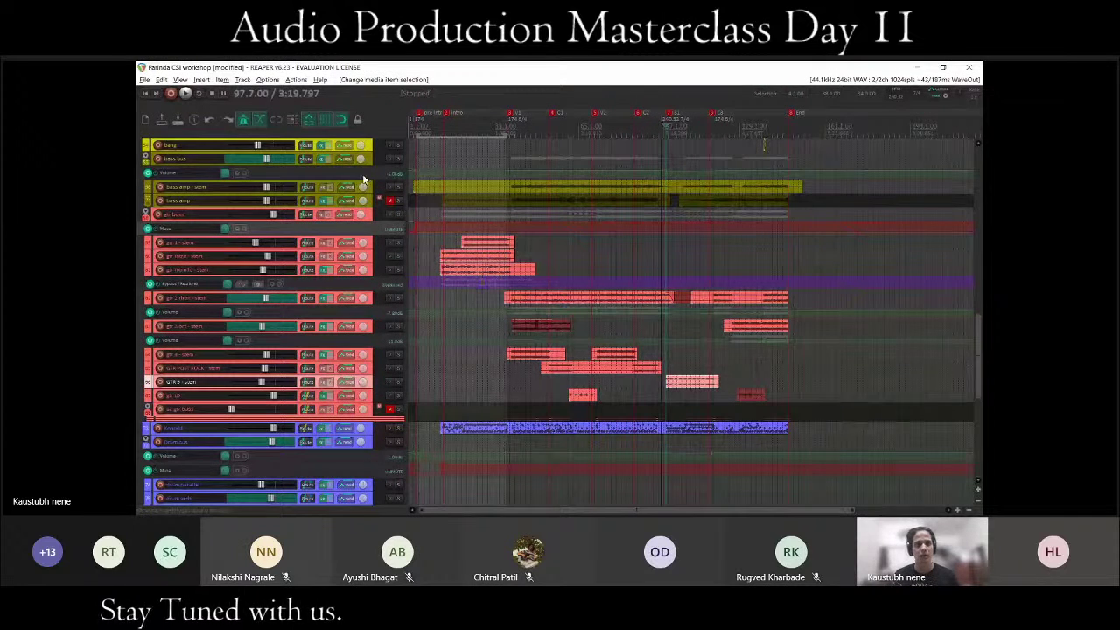
{"action": "scroll", "coordinate": [366, 179], "scroll_direction": "up", "scroll_amount": 2}
{"action": "scroll", "coordinate": [366, 179], "scroll_direction": "down", "scroll_amount": 2}
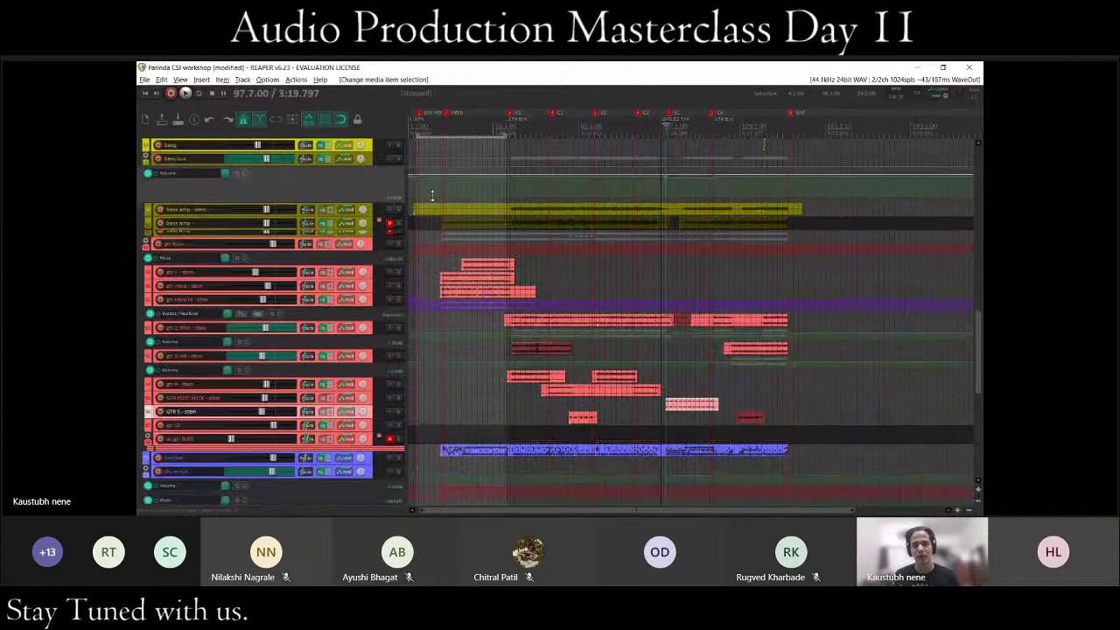
{"action": "scroll", "coordinate": [979, 334], "scroll_direction": "up", "scroll_amount": 3}
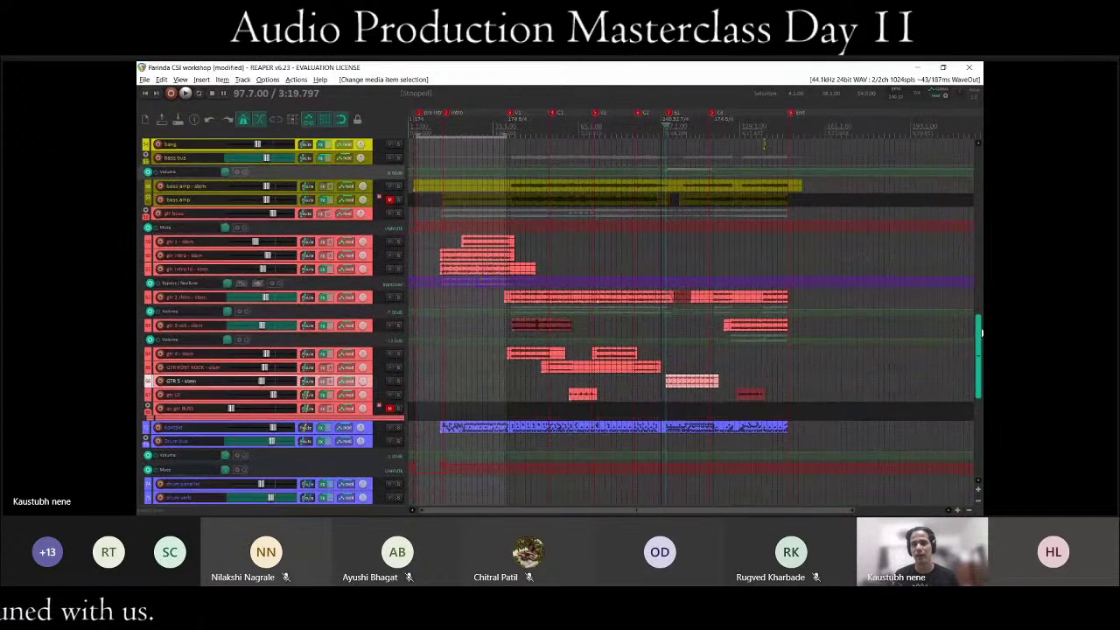
{"action": "scroll", "coordinate": [967, 339], "scroll_direction": "down", "scroll_amount": 4}
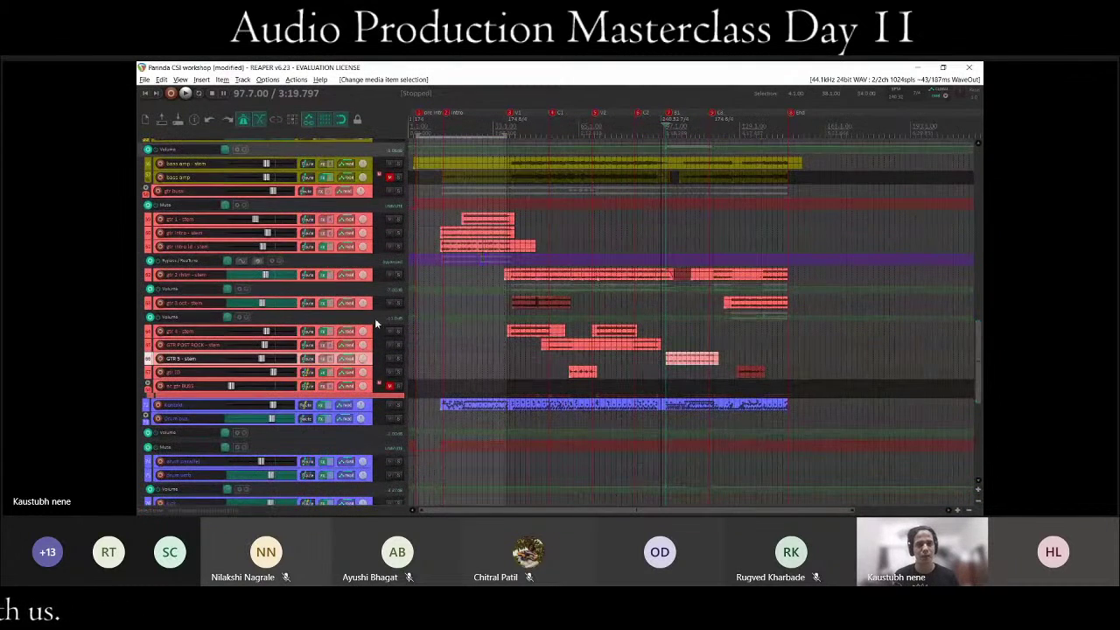
Temporarily enlarge the GTR 5 stem track to inspect its waveform, and place the edit cursor at the item's start at 98.1.00.
{"action": "left_click_drag", "start_coordinate": [370, 364], "coordinate": [391, 352]}
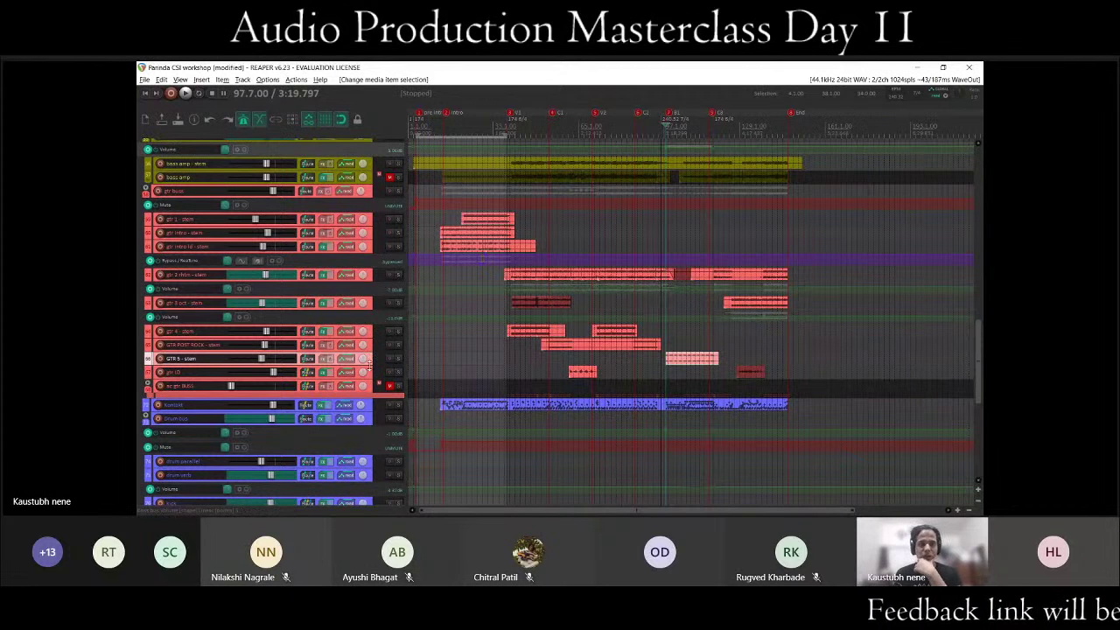
{"action": "left_click_drag", "start_coordinate": [370, 364], "coordinate": [370, 473]}
{"action": "scroll", "coordinate": [868, 332], "scroll_direction": "up", "scroll_amount": 5}
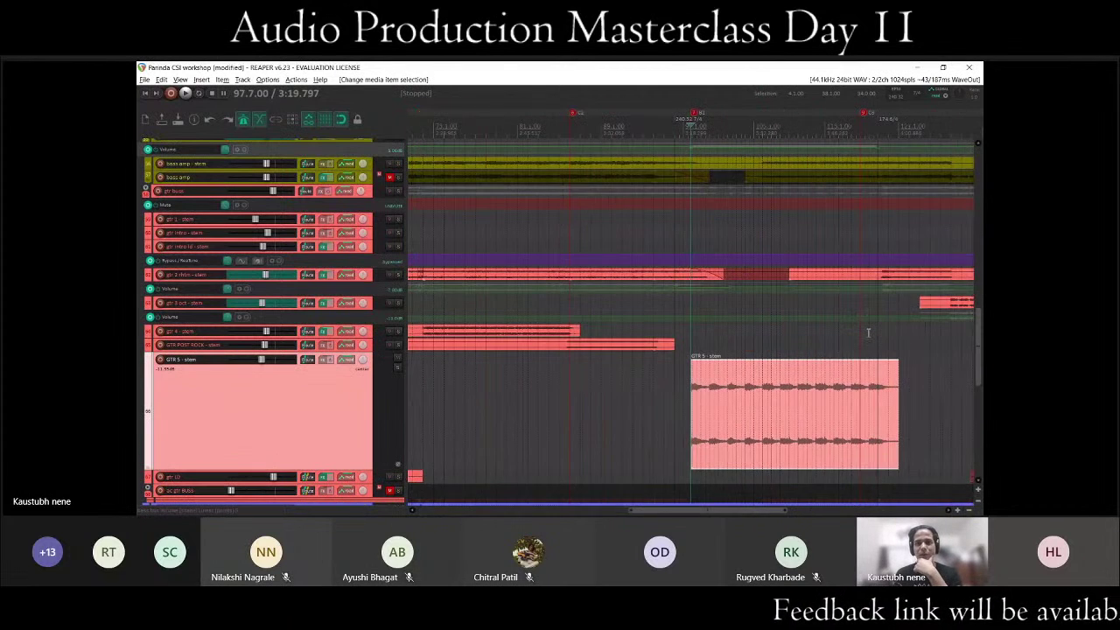
{"action": "scroll", "coordinate": [868, 332], "scroll_direction": "up", "scroll_amount": 3}
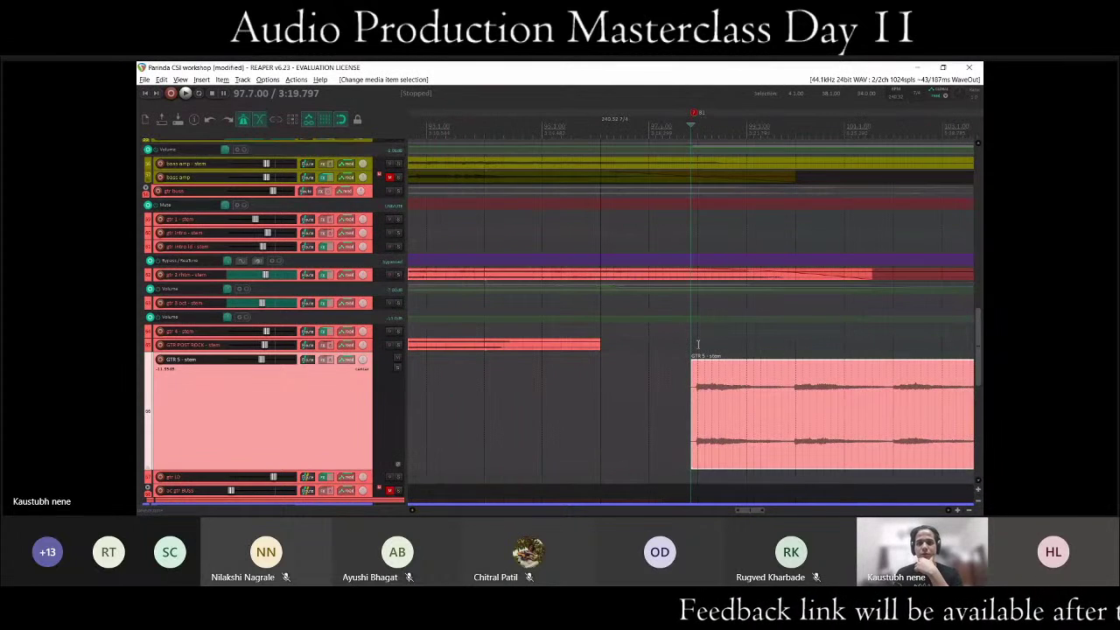
{"action": "left_click", "coordinate": [697, 344]}
{"action": "scroll", "coordinate": [408, 290], "scroll_direction": "down", "scroll_amount": 1}
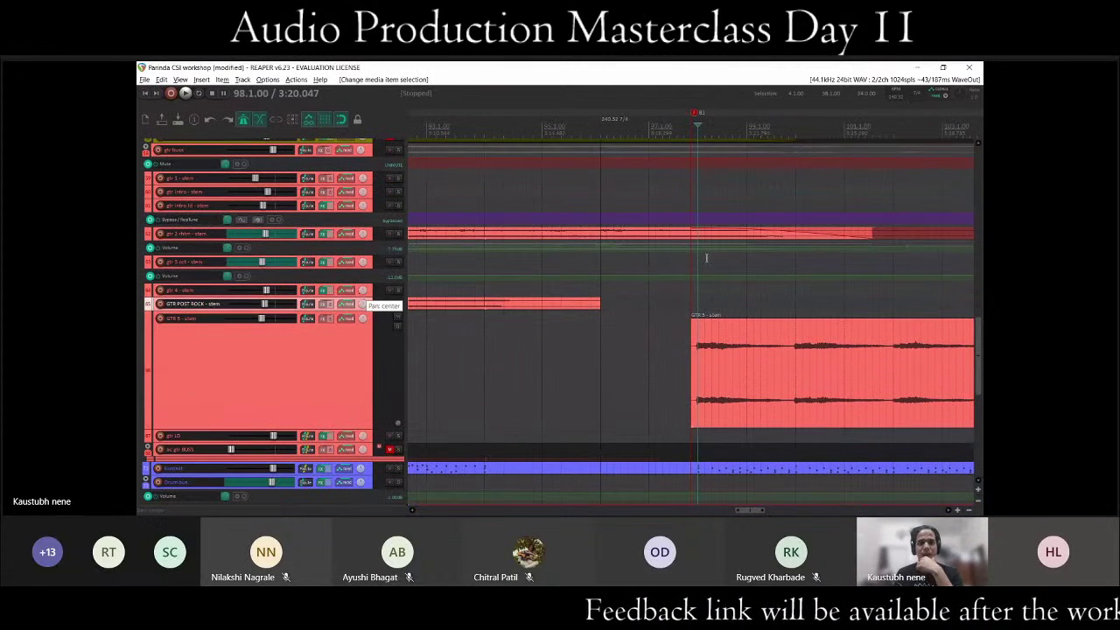
{"action": "key", "text": "ctrl+z"}
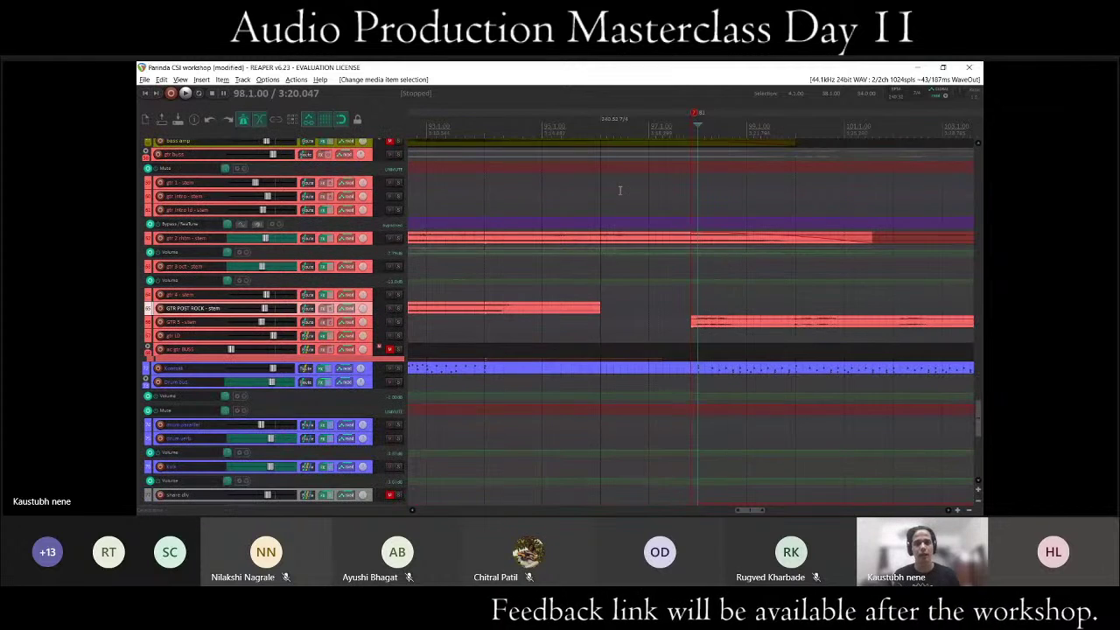
Solo the piano 7/4 track and enlarge it to show the waveform of its item in the bridge.
{"action": "scroll", "coordinate": [619, 190], "scroll_direction": "up", "scroll_amount": 5}
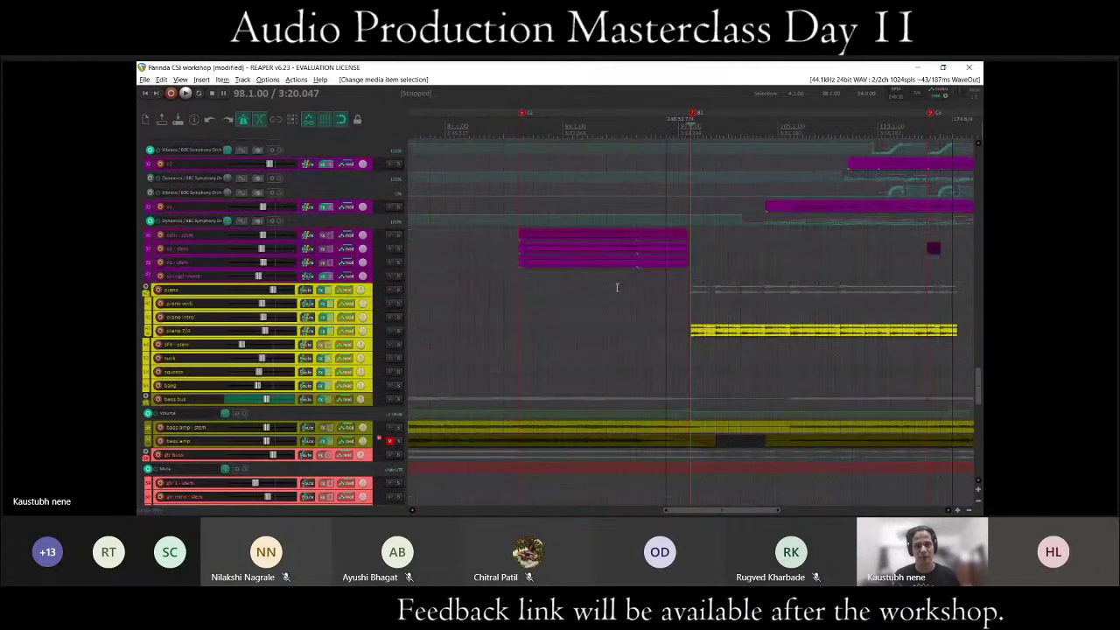
{"action": "left_click", "coordinate": [399, 331]}
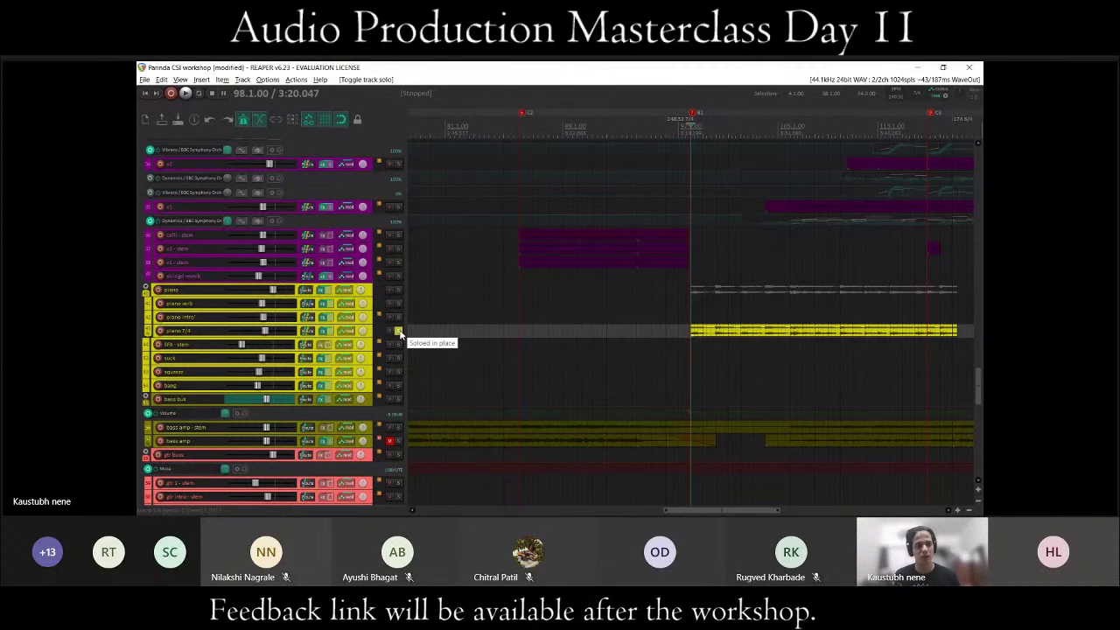
{"action": "scroll", "coordinate": [880, 178], "scroll_direction": "down", "scroll_amount": 2}
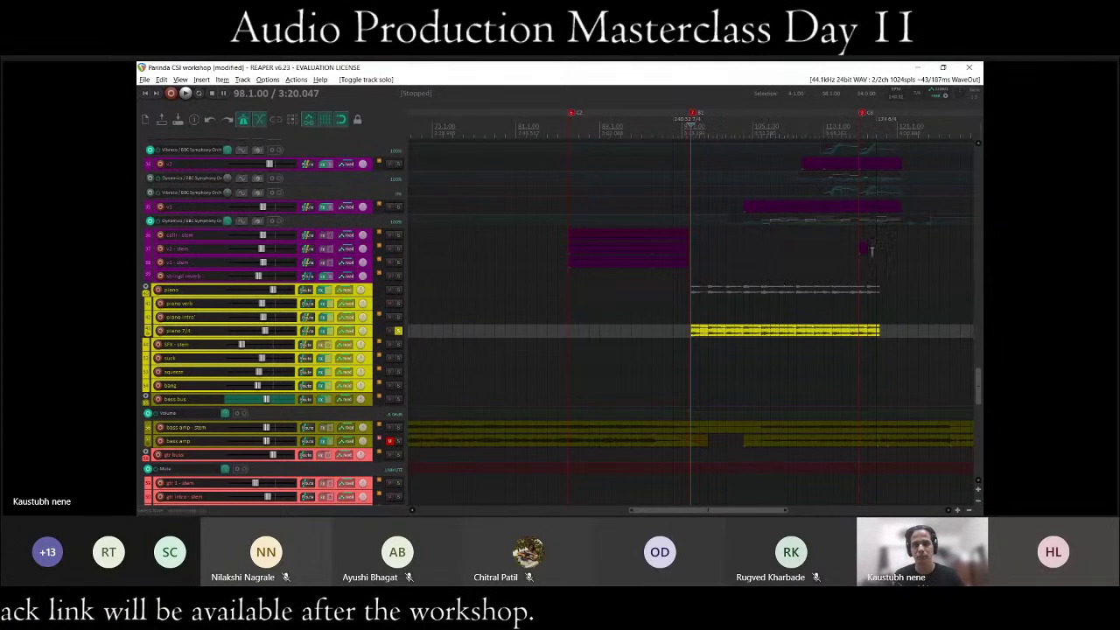
{"action": "left_click_drag", "start_coordinate": [355, 338], "coordinate": [355, 428]}
{"action": "scroll", "coordinate": [910, 300], "scroll_direction": "up", "scroll_amount": 3}
Play the soloed piano 7/4 part from the B1 marker with the metronome off, and unsolo the track.
{"action": "key", "text": "space"}
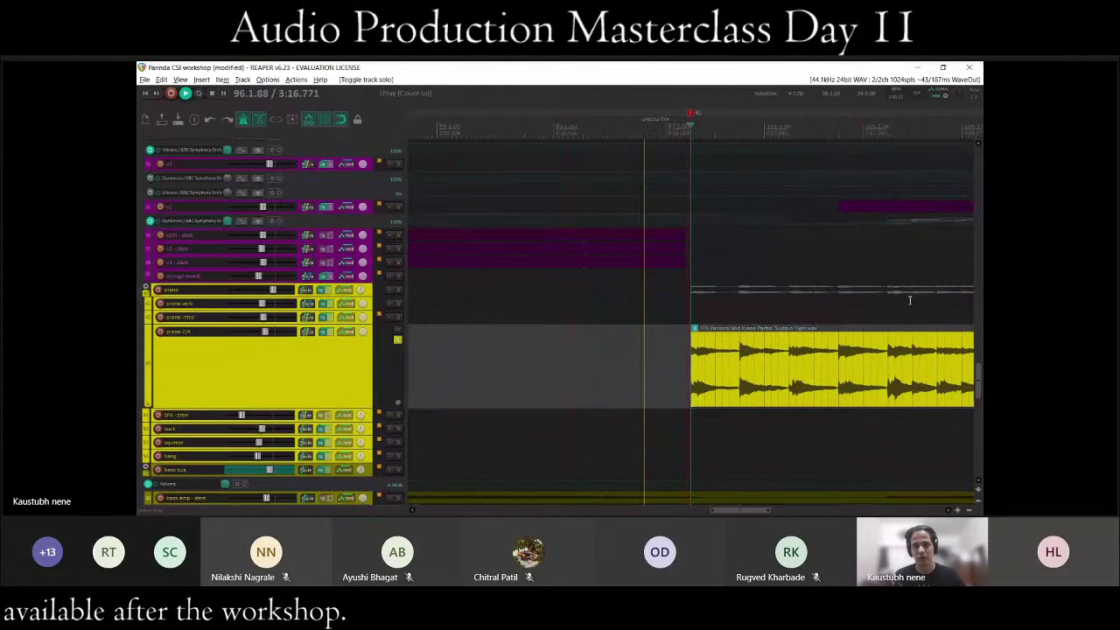
{"action": "key", "text": "space"}
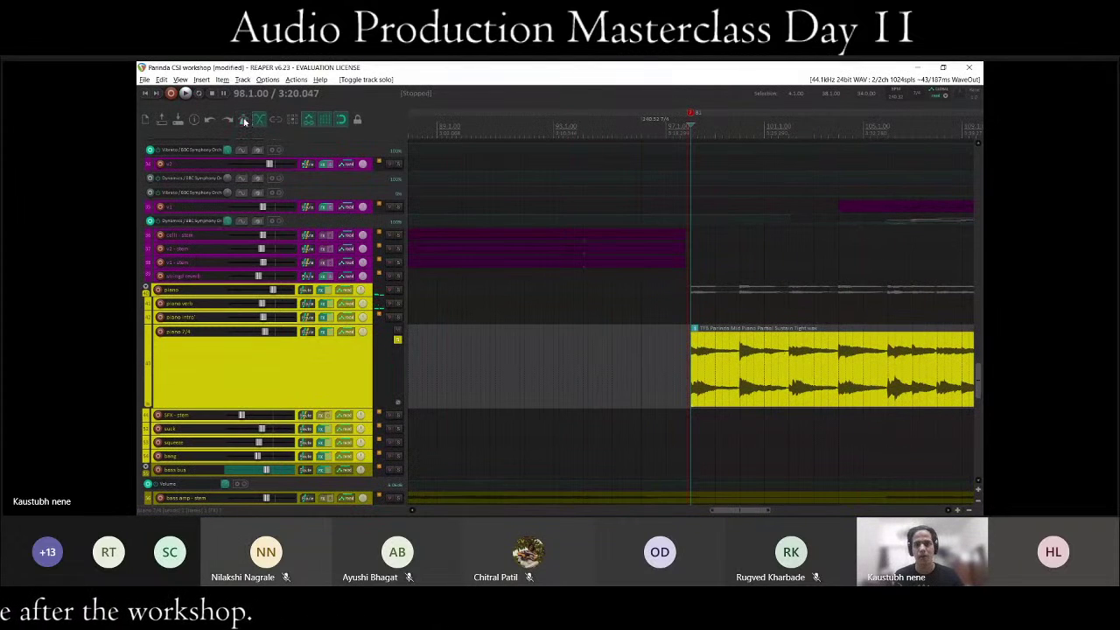
{"action": "key", "text": "space"}
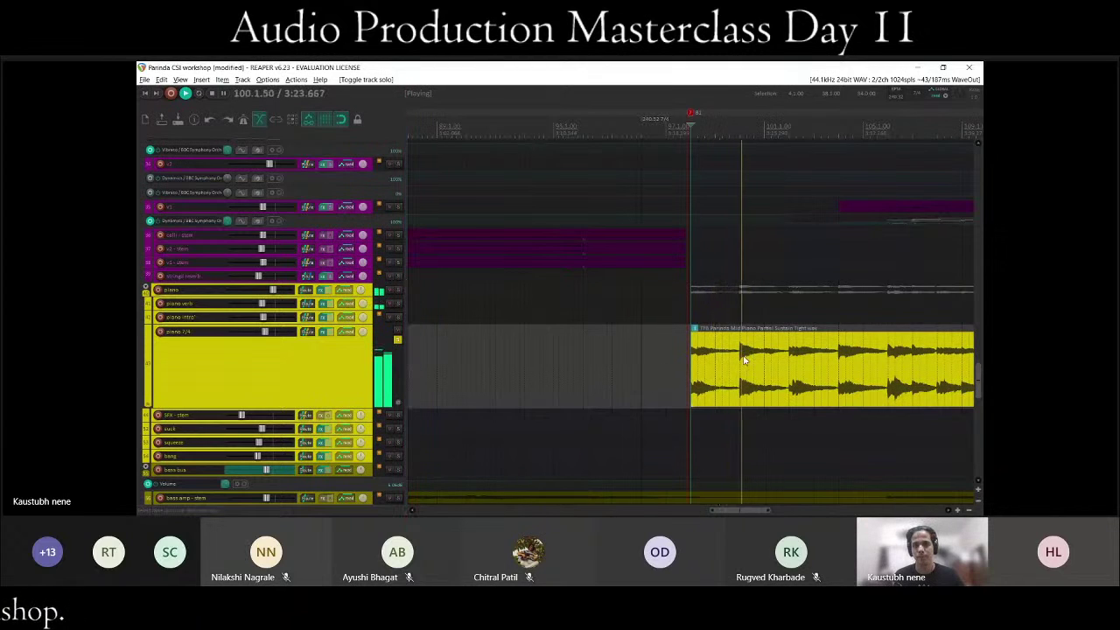
{"action": "scroll", "coordinate": [744, 360], "scroll_direction": "down", "scroll_amount": 2}
{"action": "scroll", "coordinate": [744, 360], "scroll_direction": "down", "scroll_amount": 1}
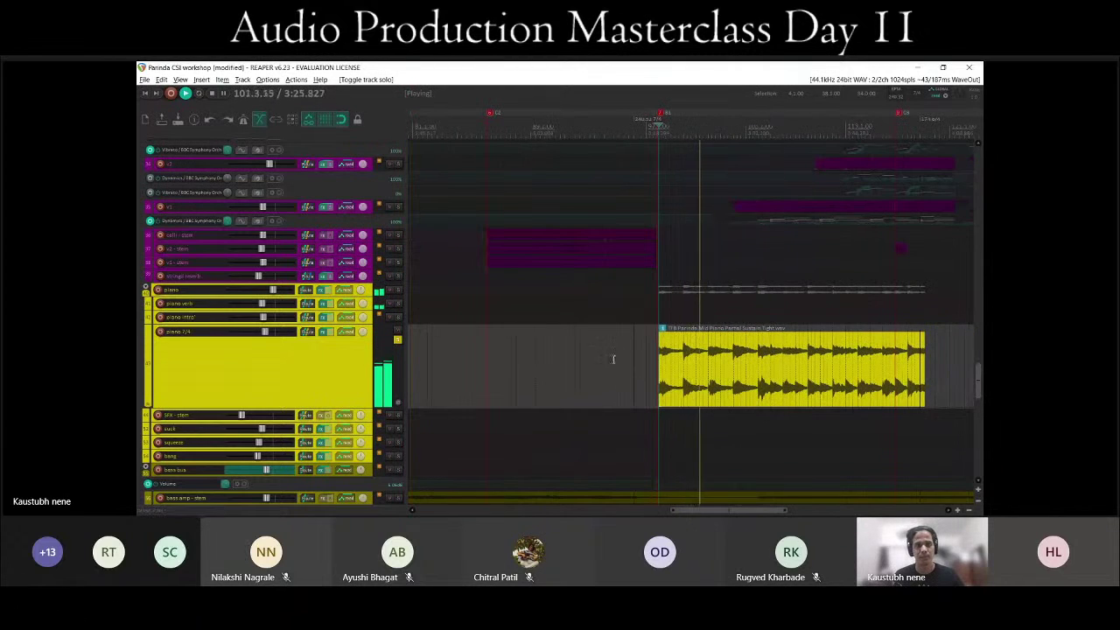
{"action": "scroll", "coordinate": [582, 331], "scroll_direction": "down", "scroll_amount": 1}
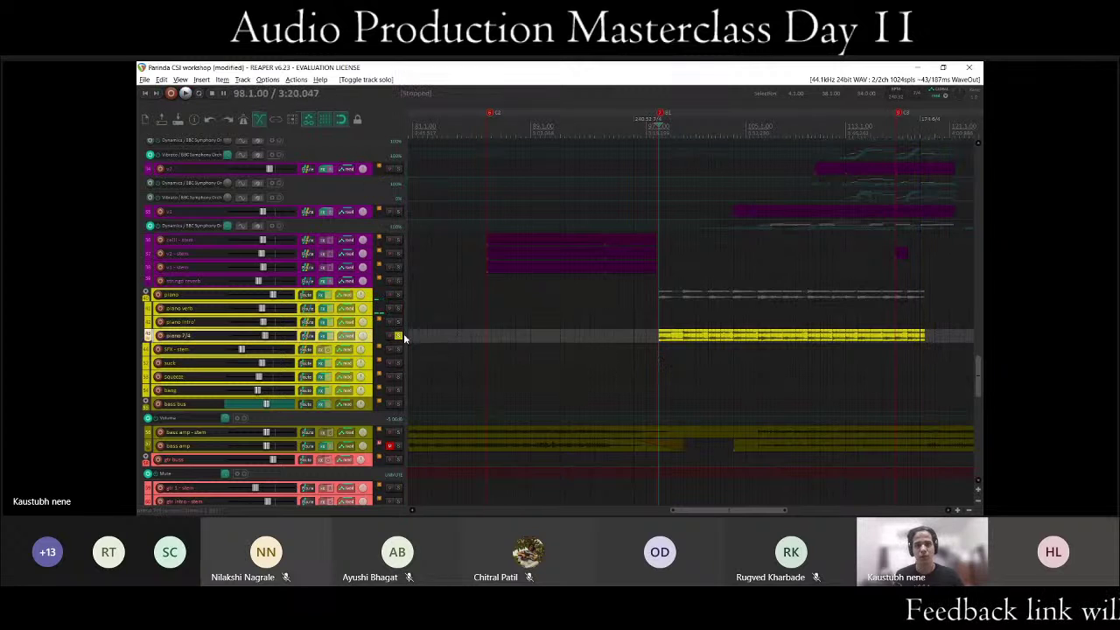
{"action": "key", "text": "space"}
Examine how the orchestral, piano, bass, guitar and drum tracks are laid out across the whole song.
{"action": "scroll", "coordinate": [879, 350], "scroll_direction": "down", "scroll_amount": 3}
{"action": "scroll", "coordinate": [534, 346], "scroll_direction": "down", "scroll_amount": 3}
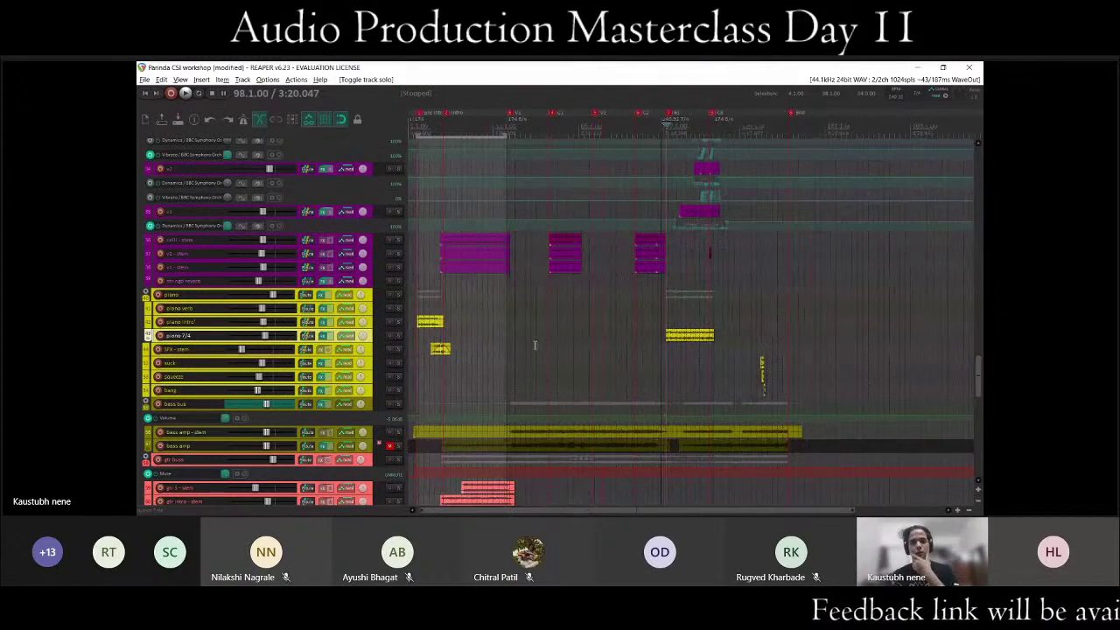
{"action": "scroll", "coordinate": [260, 315], "scroll_direction": "down", "scroll_amount": 10}
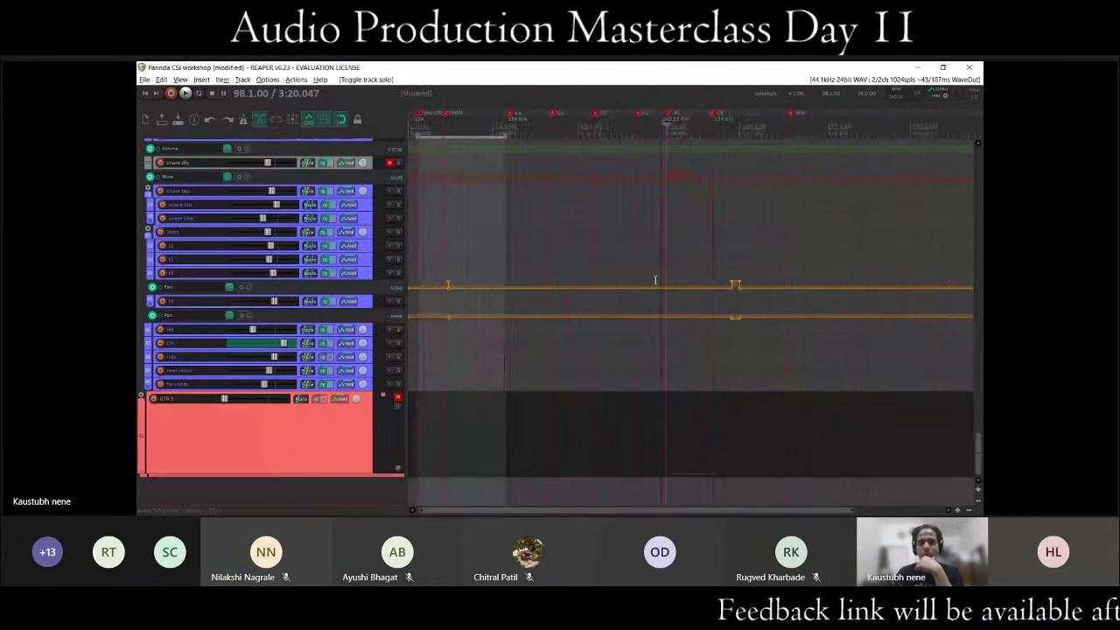
{"action": "scroll", "coordinate": [260, 290], "scroll_direction": "up", "scroll_amount": 5}
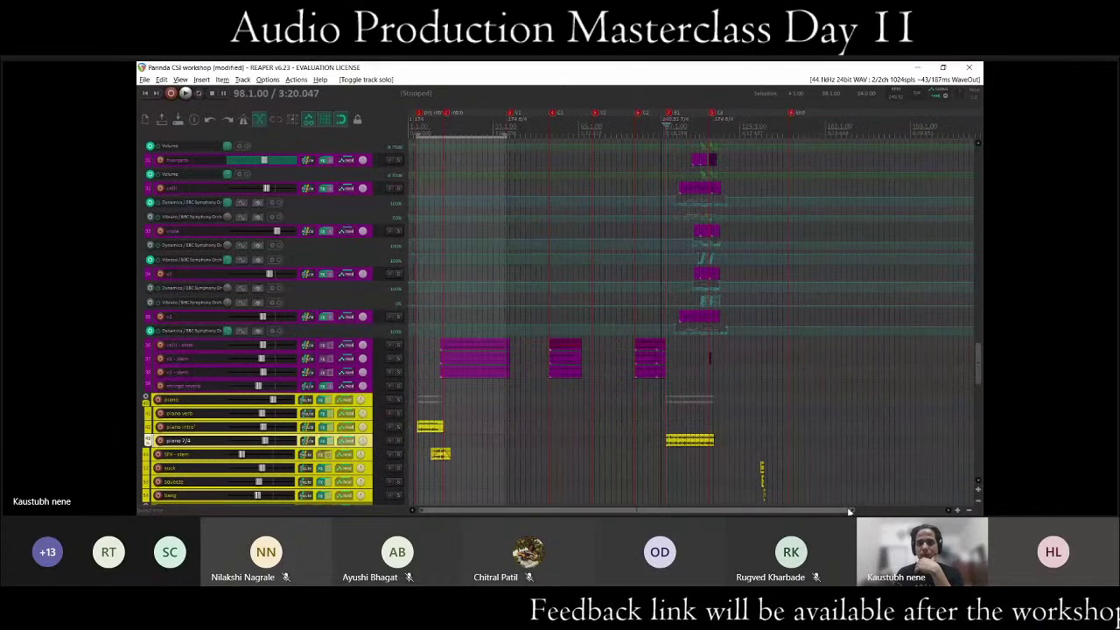
{"action": "scroll", "coordinate": [798, 474], "scroll_direction": "up", "scroll_amount": 1}
{"action": "scroll", "coordinate": [278, 306], "scroll_direction": "down", "scroll_amount": 5}
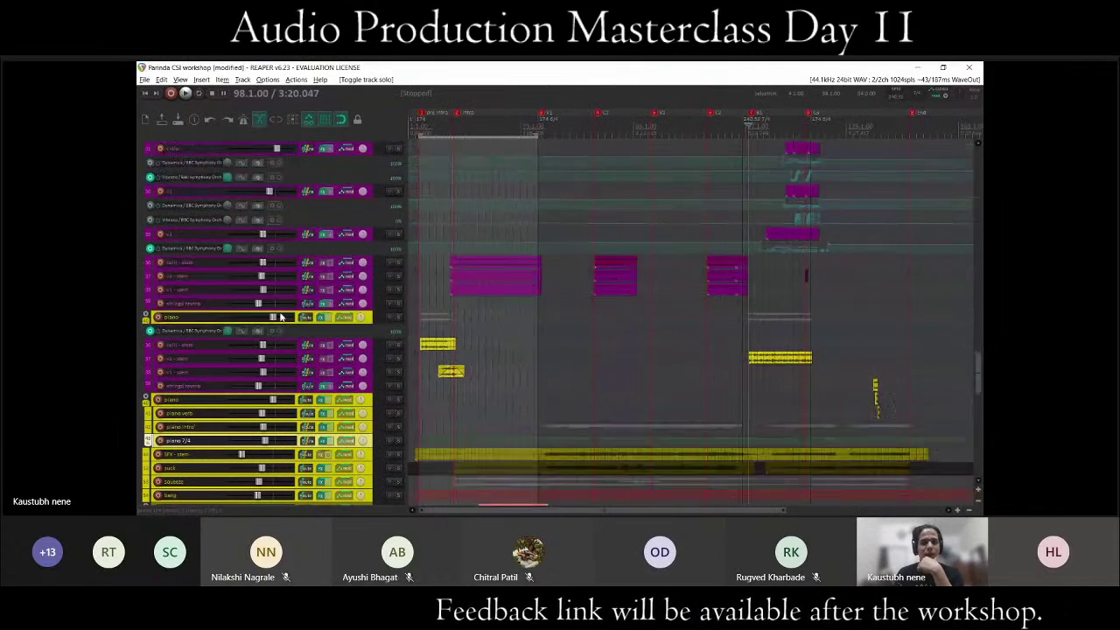
{"action": "scroll", "coordinate": [278, 306], "scroll_direction": "up", "scroll_amount": 3}
{"action": "scroll", "coordinate": [278, 306], "scroll_direction": "up", "scroll_amount": 4}
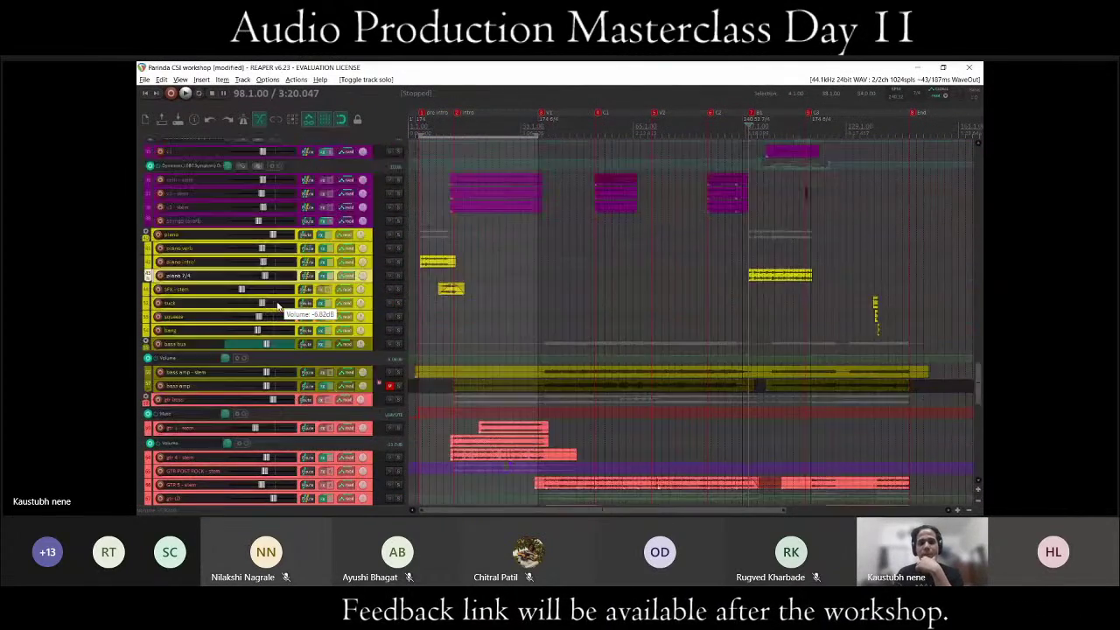
{"action": "scroll", "coordinate": [278, 306], "scroll_direction": "down", "scroll_amount": 2}
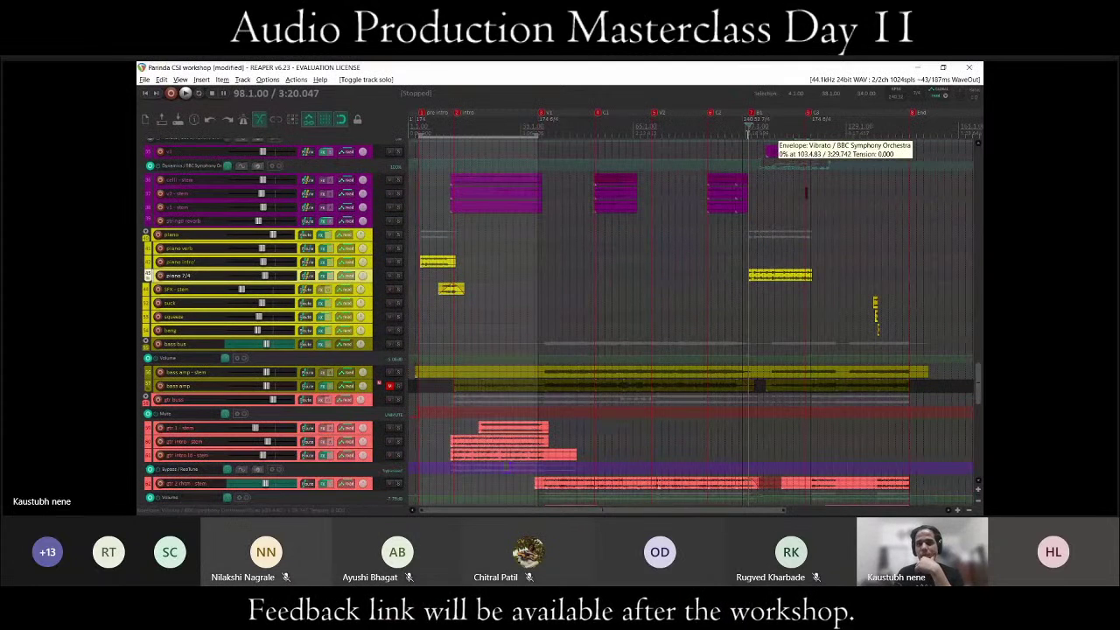
Place the edit cursor at the B1 marker, at 97.7.00.
{"action": "left_click", "coordinate": [746, 136]}
{"action": "scroll", "coordinate": [745, 137], "scroll_direction": "up", "scroll_amount": 3}
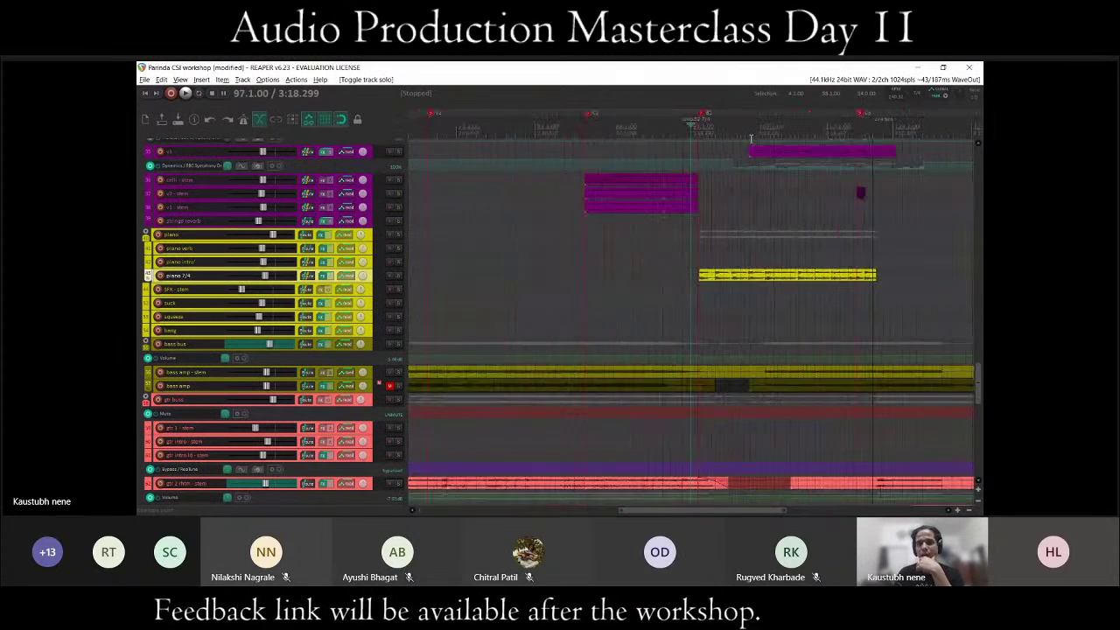
{"action": "left_click", "coordinate": [697, 135]}
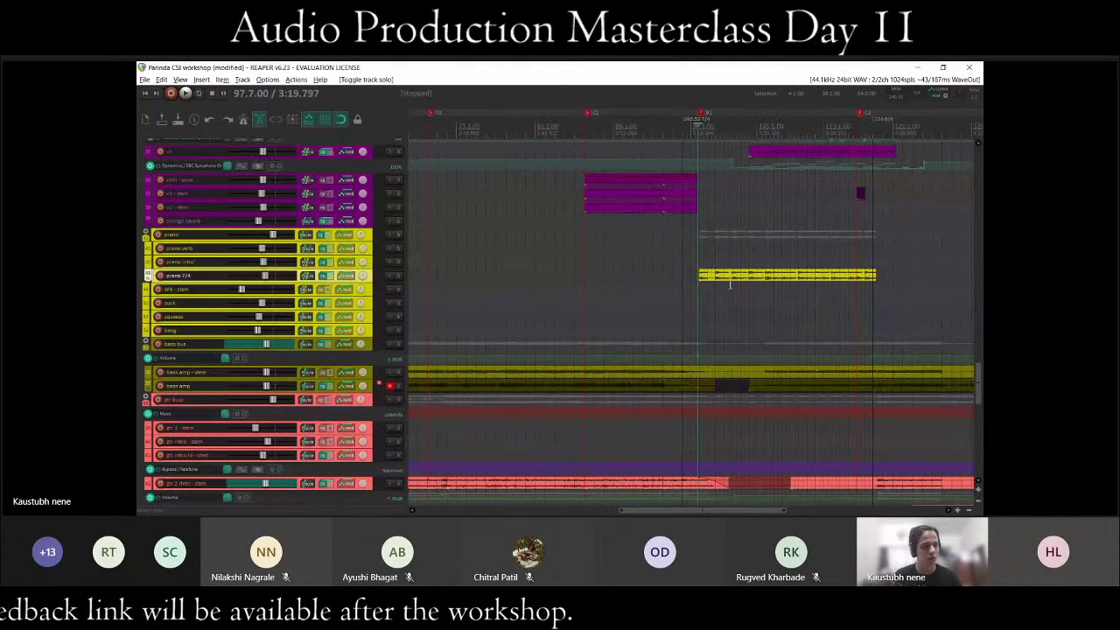
Trim the start of the celli item in the bridge slightly later.
{"action": "scroll", "coordinate": [729, 283], "scroll_direction": "down", "scroll_amount": 10}
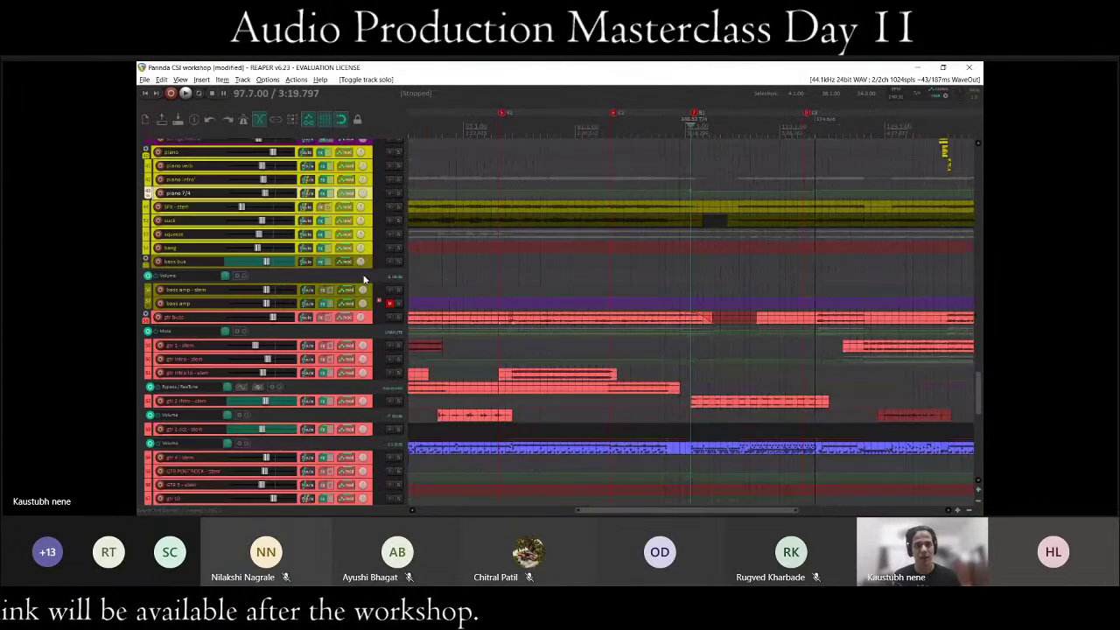
{"action": "scroll", "coordinate": [361, 272], "scroll_direction": "up", "scroll_amount": 10}
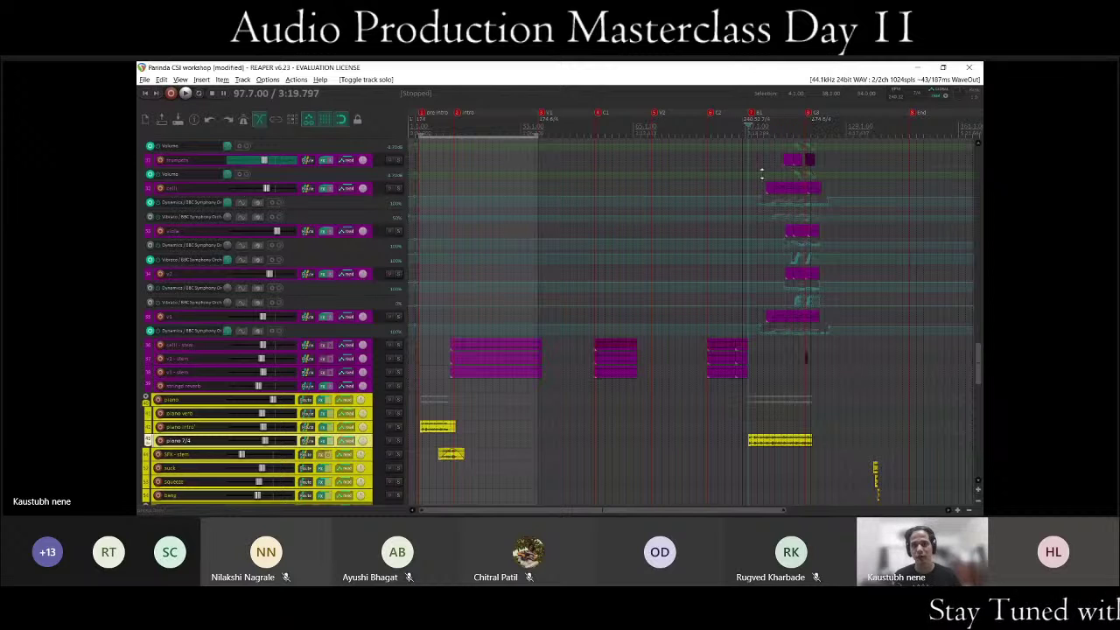
{"action": "left_click_drag", "start_coordinate": [765, 187], "coordinate": [769, 187]}
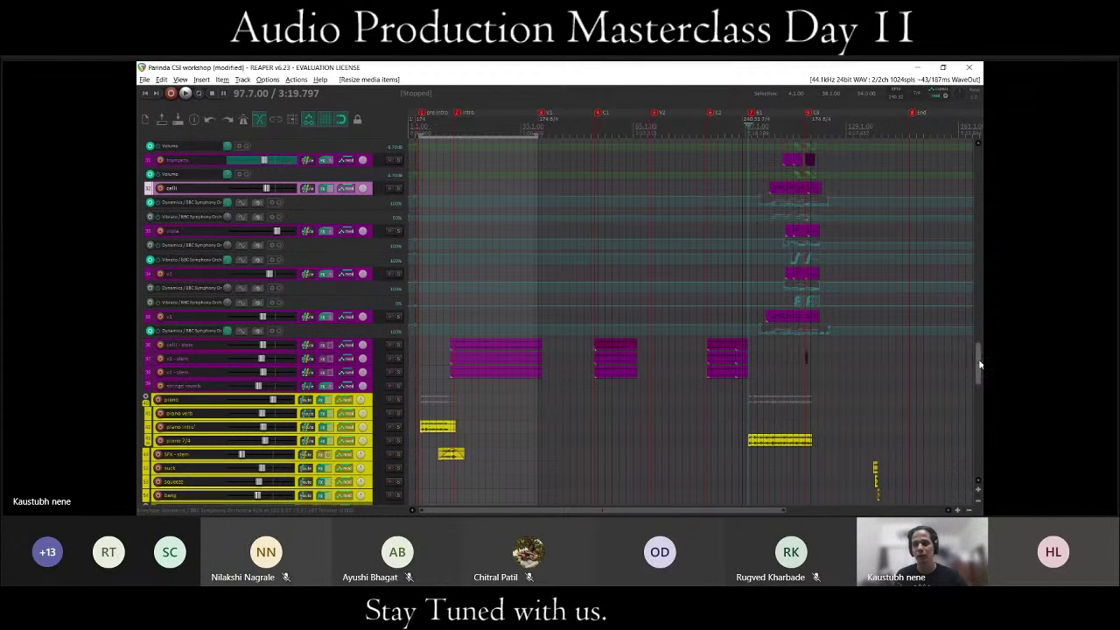
Examine the arrangement of the vocal, orchestral, piano and guitar tracks across the song, focusing on the bridge.
{"action": "scroll", "coordinate": [979, 364], "scroll_direction": "up", "scroll_amount": 5}
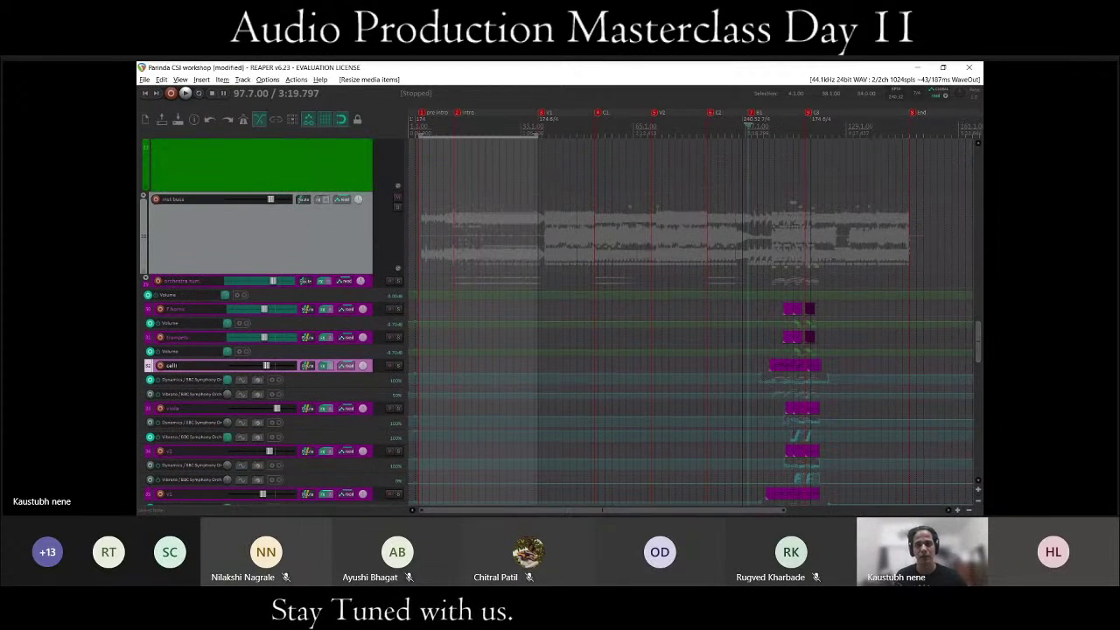
{"action": "scroll", "coordinate": [330, 203], "scroll_direction": "up", "scroll_amount": 3}
{"action": "scroll", "coordinate": [330, 203], "scroll_direction": "down", "scroll_amount": 2}
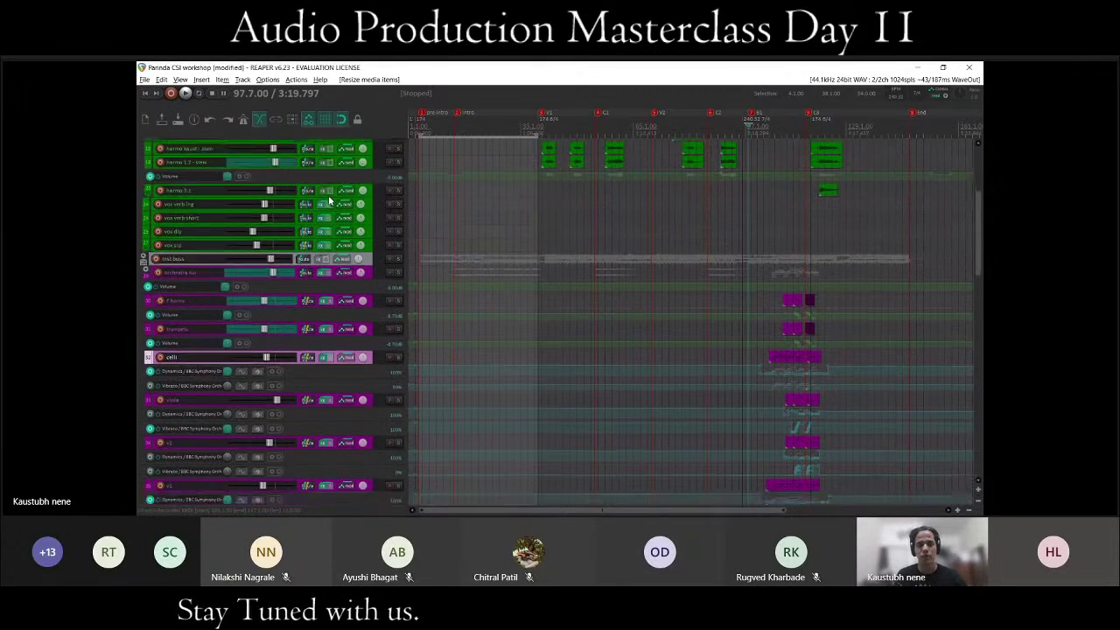
{"action": "scroll", "coordinate": [329, 199], "scroll_direction": "down", "scroll_amount": 12}
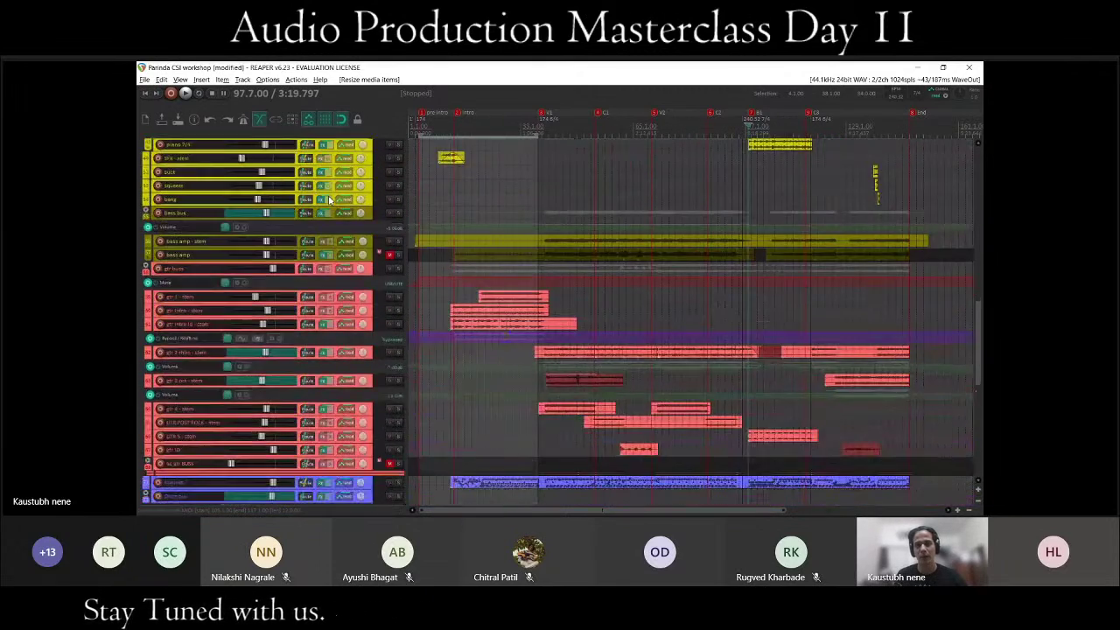
{"action": "scroll", "coordinate": [330, 201], "scroll_direction": "down", "scroll_amount": 1}
{"action": "scroll", "coordinate": [330, 199], "scroll_direction": "up", "scroll_amount": 8}
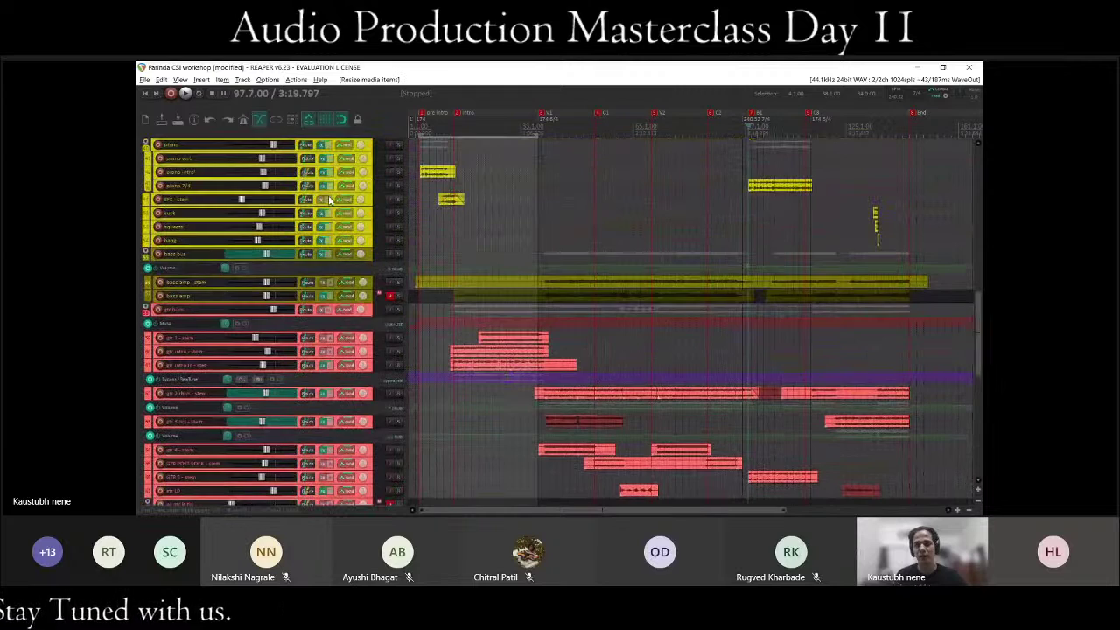
{"action": "scroll", "coordinate": [329, 200], "scroll_direction": "up", "scroll_amount": 8}
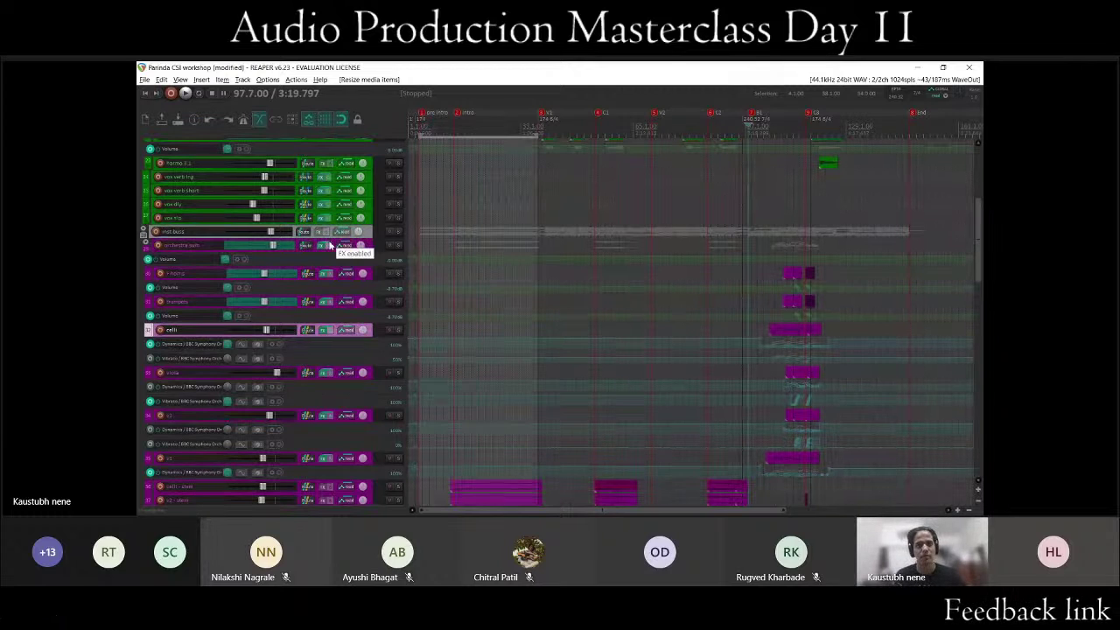
{"action": "scroll", "coordinate": [330, 245], "scroll_direction": "down", "scroll_amount": 1}
{"action": "scroll", "coordinate": [330, 245], "scroll_direction": "down", "scroll_amount": 3}
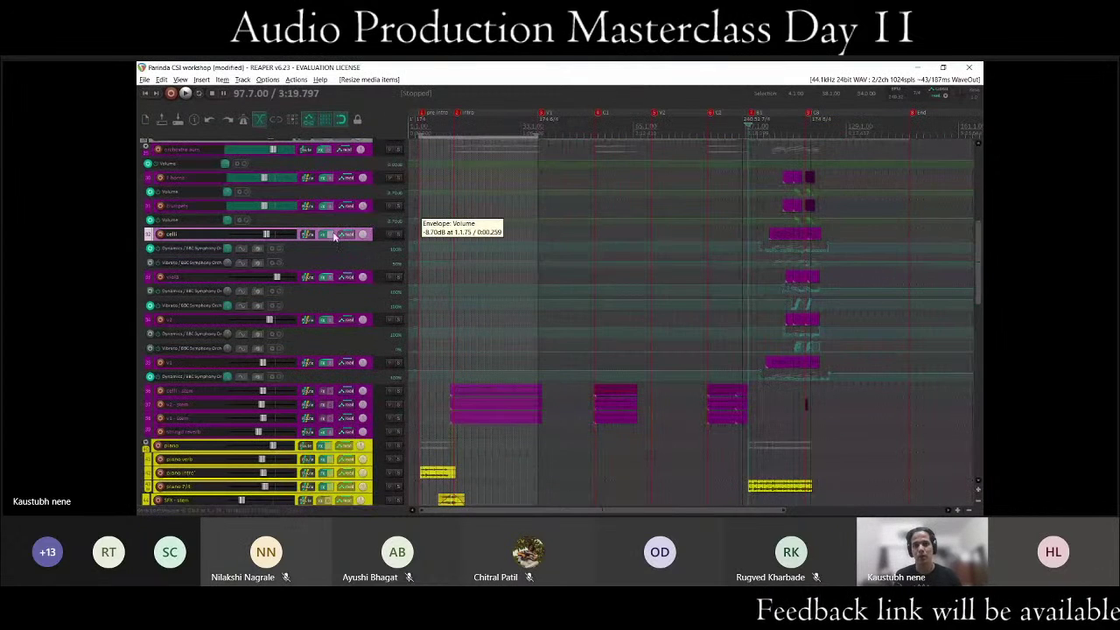
{"action": "scroll", "coordinate": [308, 276], "scroll_direction": "down", "scroll_amount": 5}
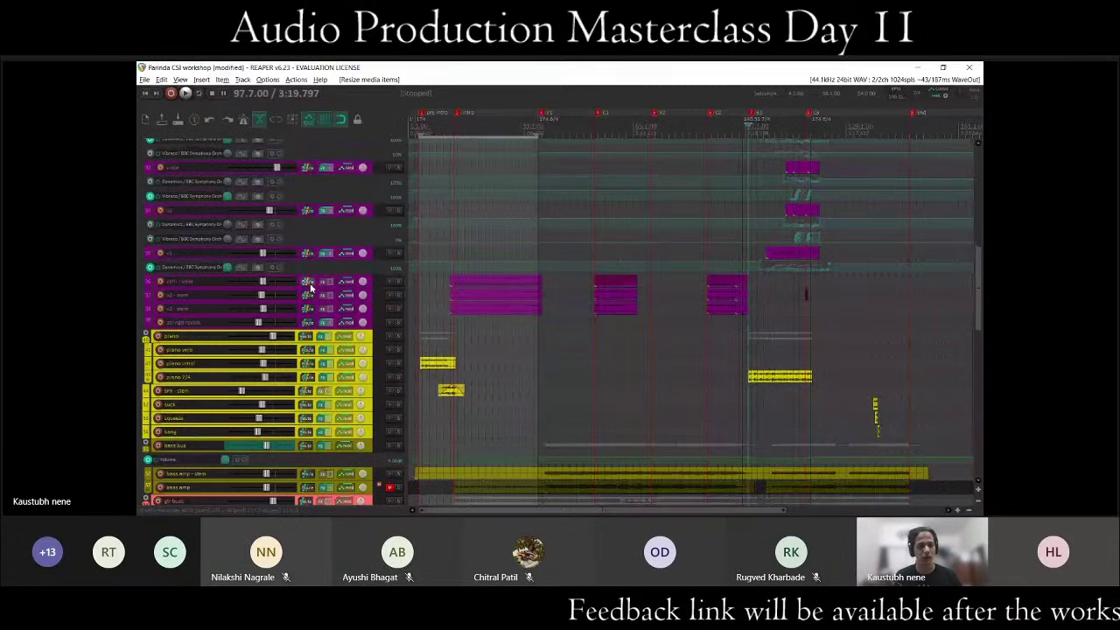
{"action": "scroll", "coordinate": [742, 318], "scroll_direction": "up", "scroll_amount": 3}
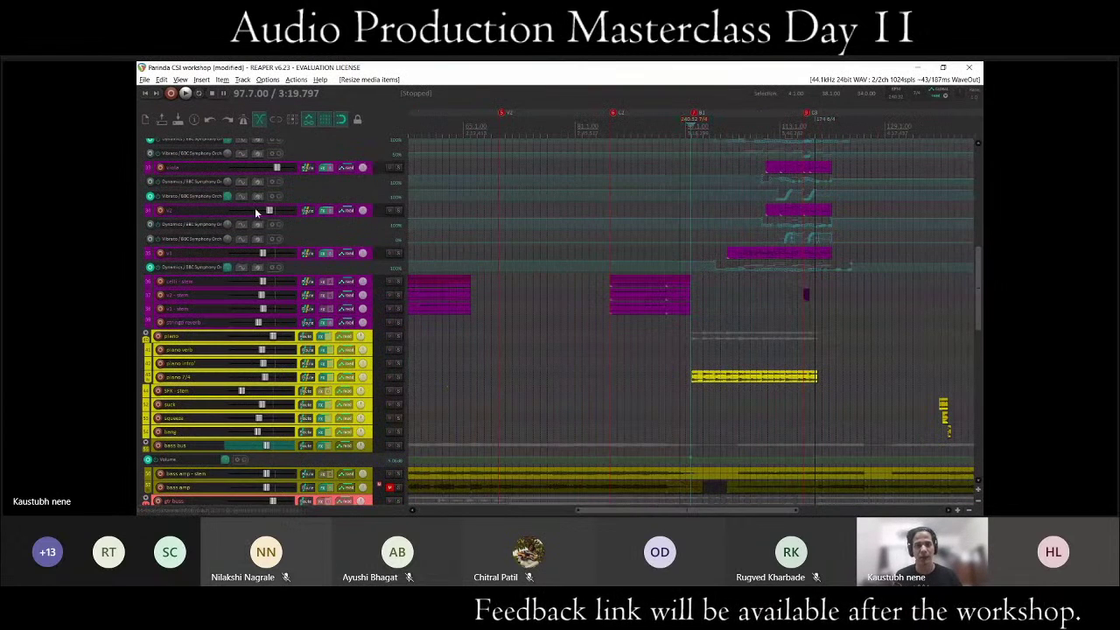
Solo the orchestra sum track and place the edit cursor at 104.1.00, just before the bridge strings enter.
{"action": "scroll", "coordinate": [255, 205], "scroll_direction": "up", "scroll_amount": 8}
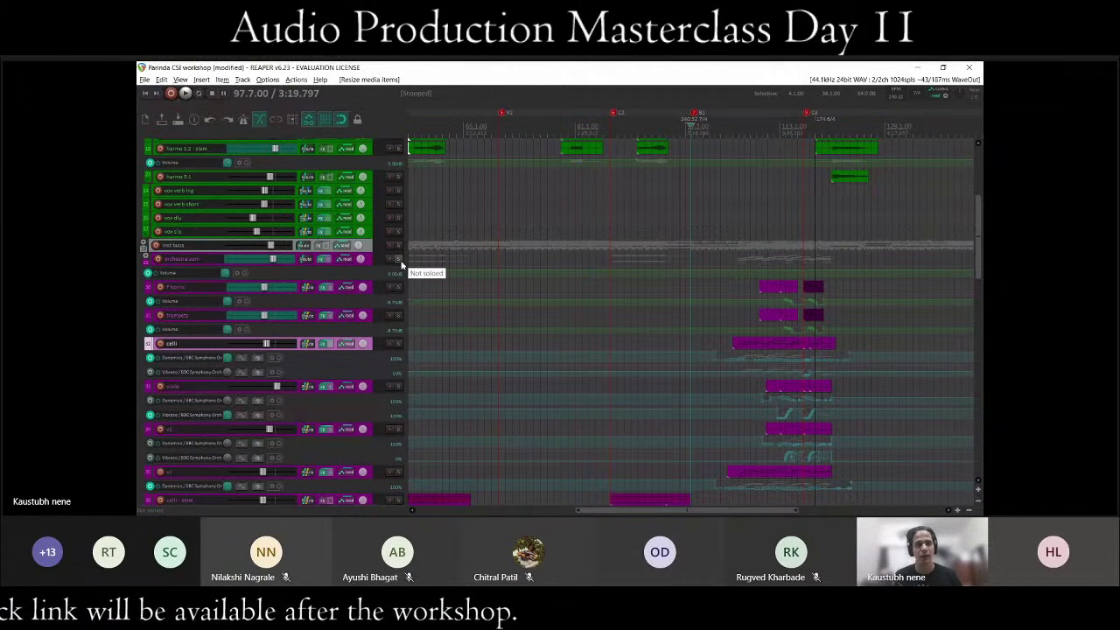
{"action": "left_click", "coordinate": [399, 260]}
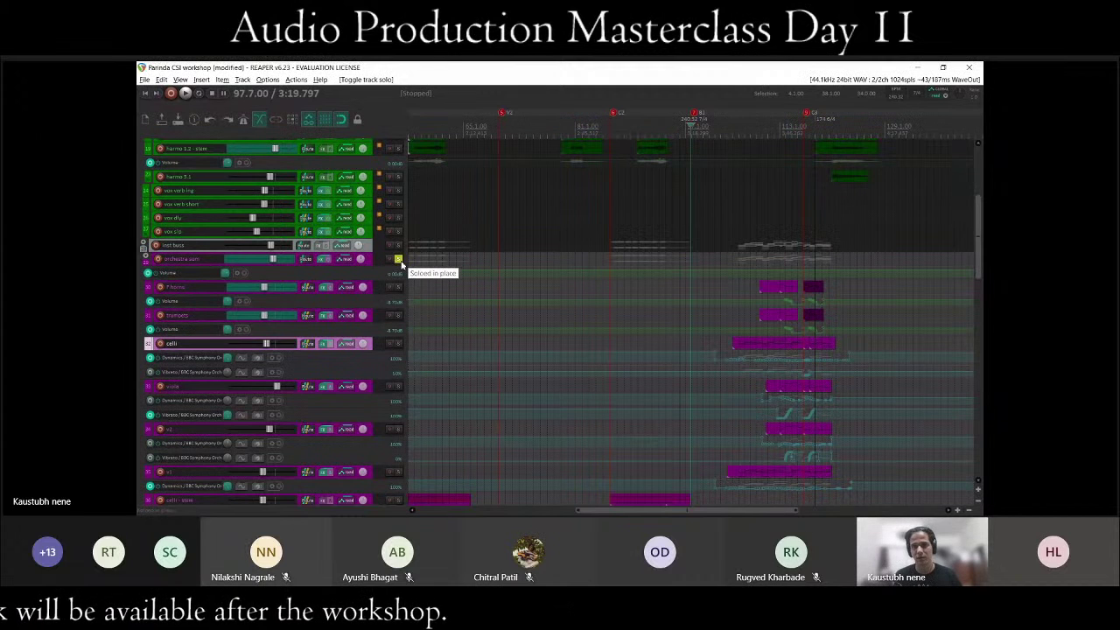
{"action": "left_click", "coordinate": [748, 218]}
{"action": "scroll", "coordinate": [241, 348], "scroll_direction": "down", "scroll_amount": 6}
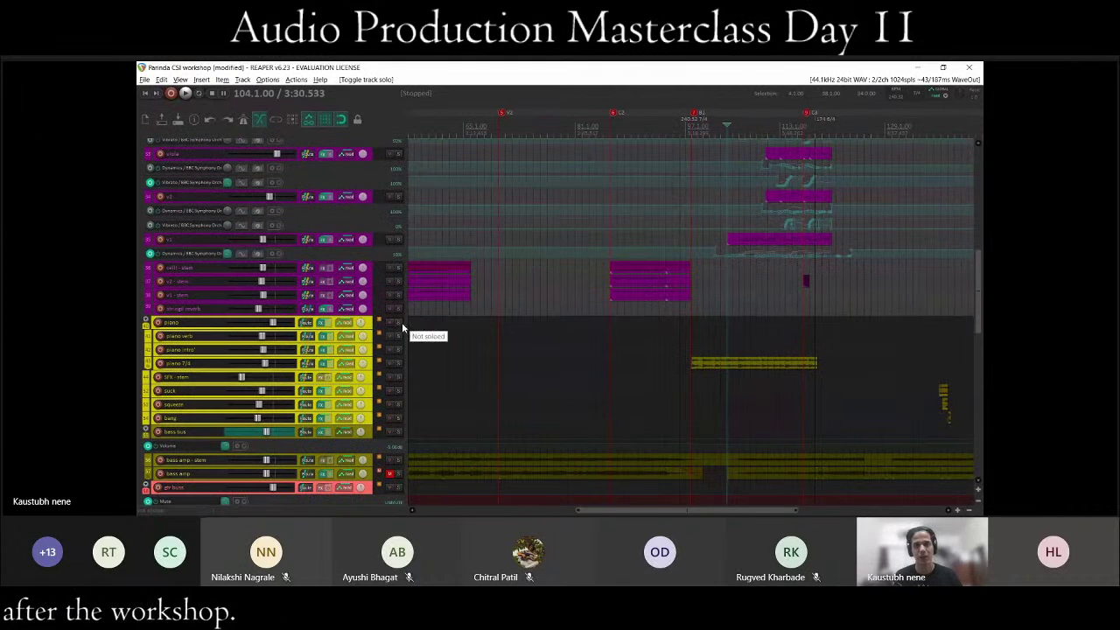
Play the soloed orchestra together with the soloed piano from 104.1.00, and remove the solo from the piano track.
{"action": "scroll", "coordinate": [328, 313], "scroll_direction": "up", "scroll_amount": 5}
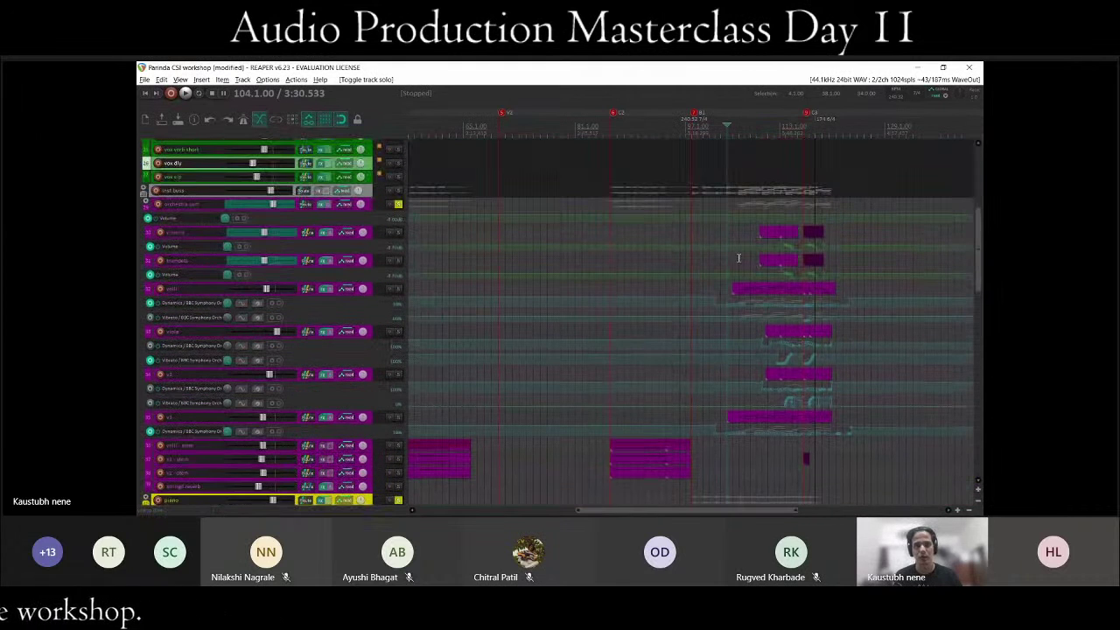
{"action": "scroll", "coordinate": [429, 289], "scroll_direction": "down", "scroll_amount": 4}
{"action": "scroll", "coordinate": [429, 289], "scroll_direction": "up", "scroll_amount": 2}
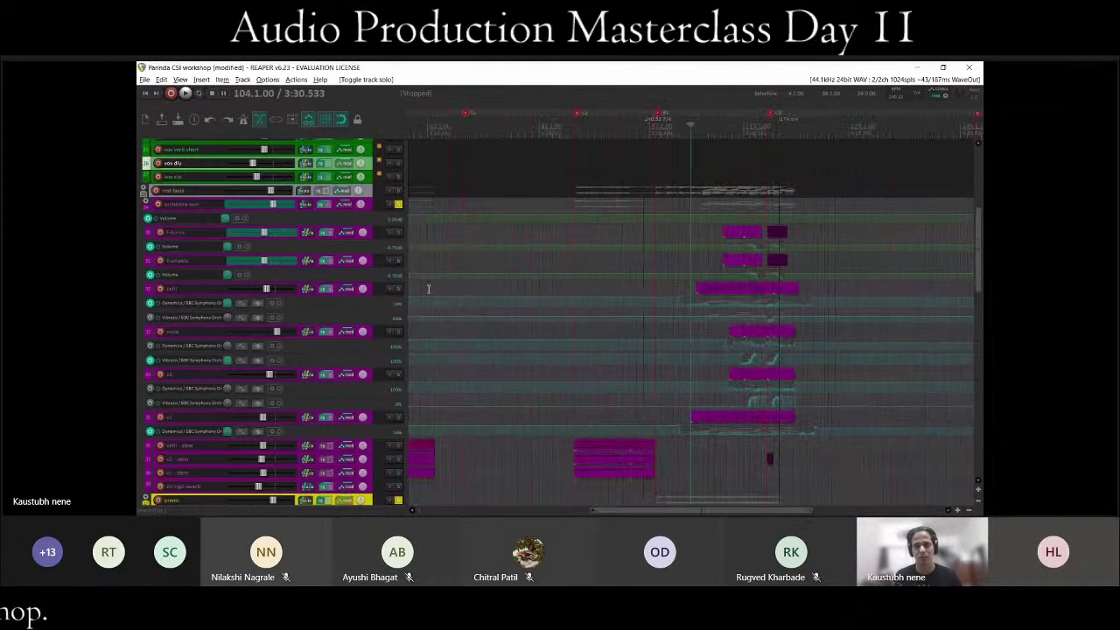
{"action": "scroll", "coordinate": [307, 307], "scroll_direction": "down", "scroll_amount": 3}
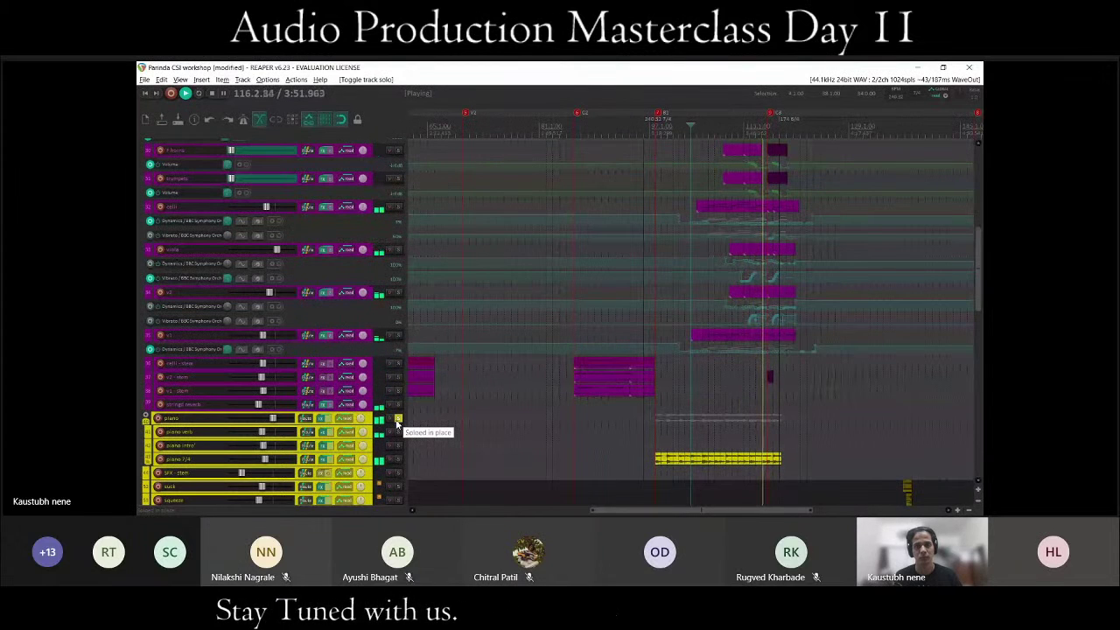
{"action": "left_click", "coordinate": [396, 425]}
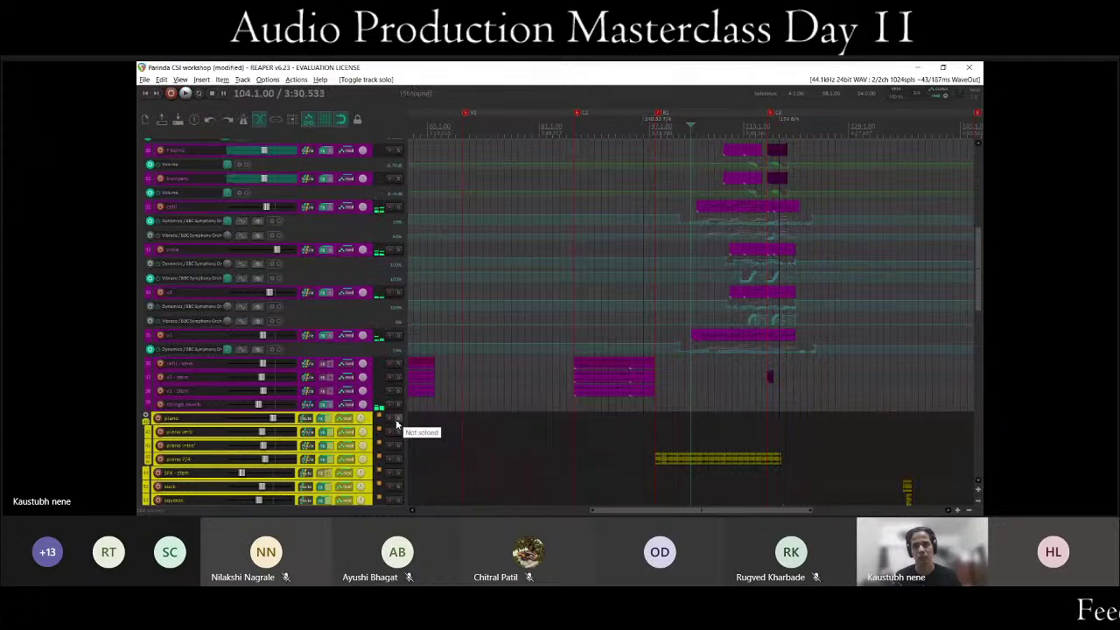
Play the soloed orchestra from 106.1.00, trying the inst buss volume at +5.65 dB before resetting it.
{"action": "left_click", "coordinate": [700, 183]}
{"action": "key", "text": "space"}
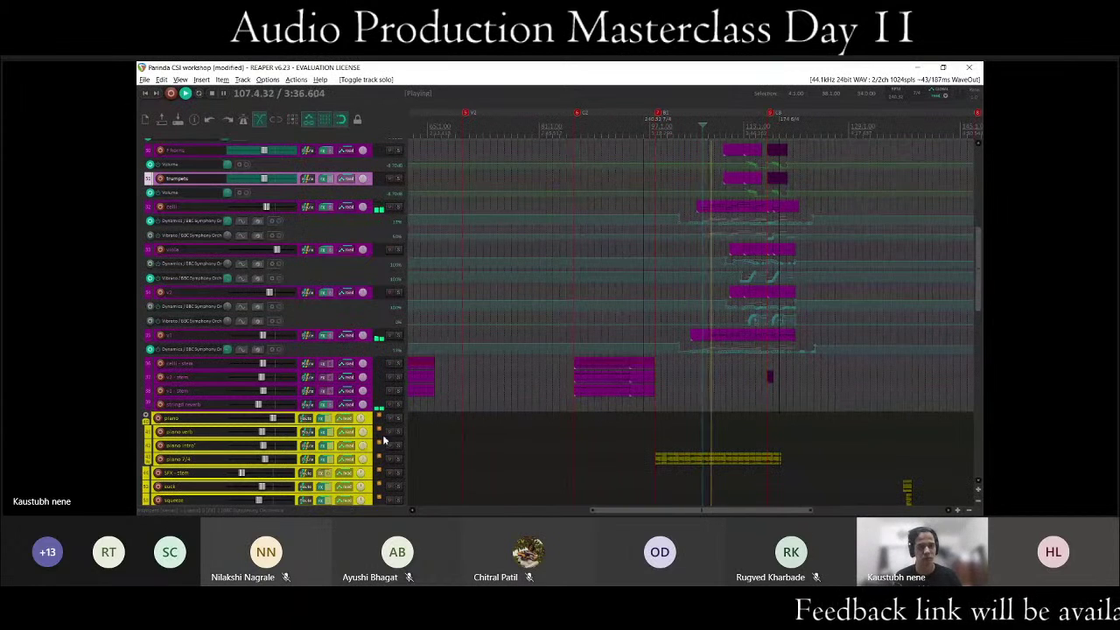
{"action": "scroll", "coordinate": [181, 304], "scroll_direction": "up", "scroll_amount": 3}
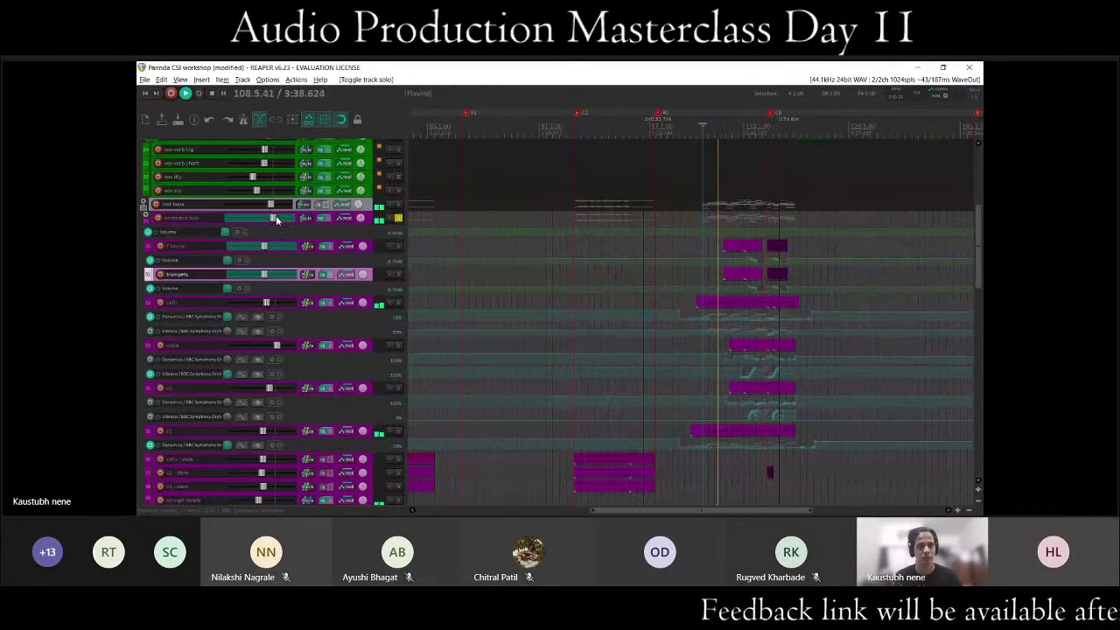
{"action": "left_click_drag", "start_coordinate": [281, 218], "coordinate": [280, 206]}
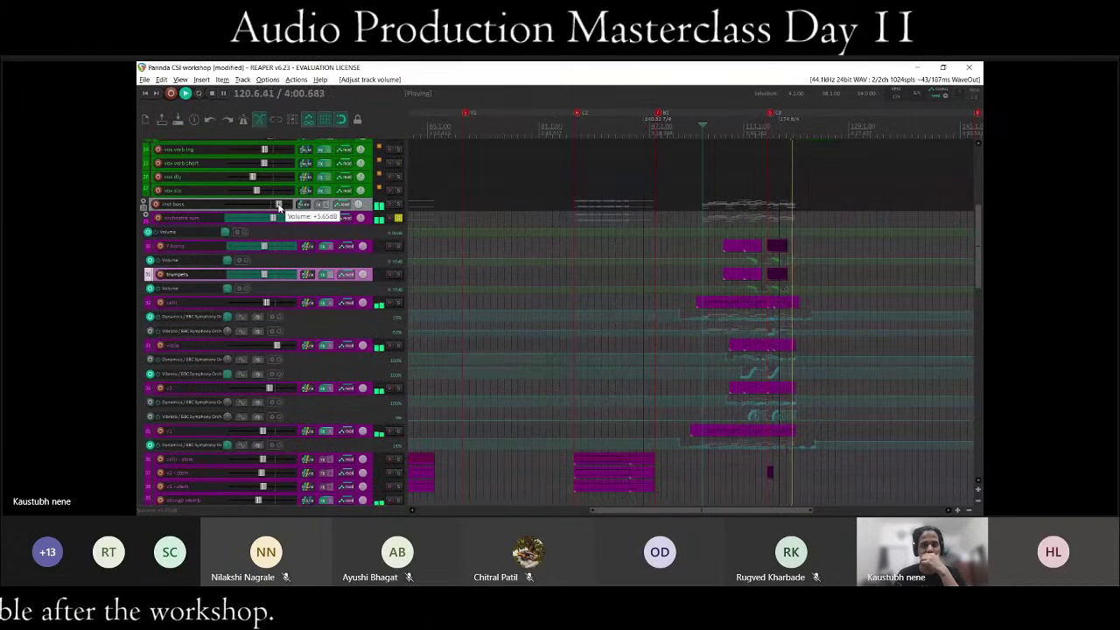
{"action": "double_click", "coordinate": [280, 207]}
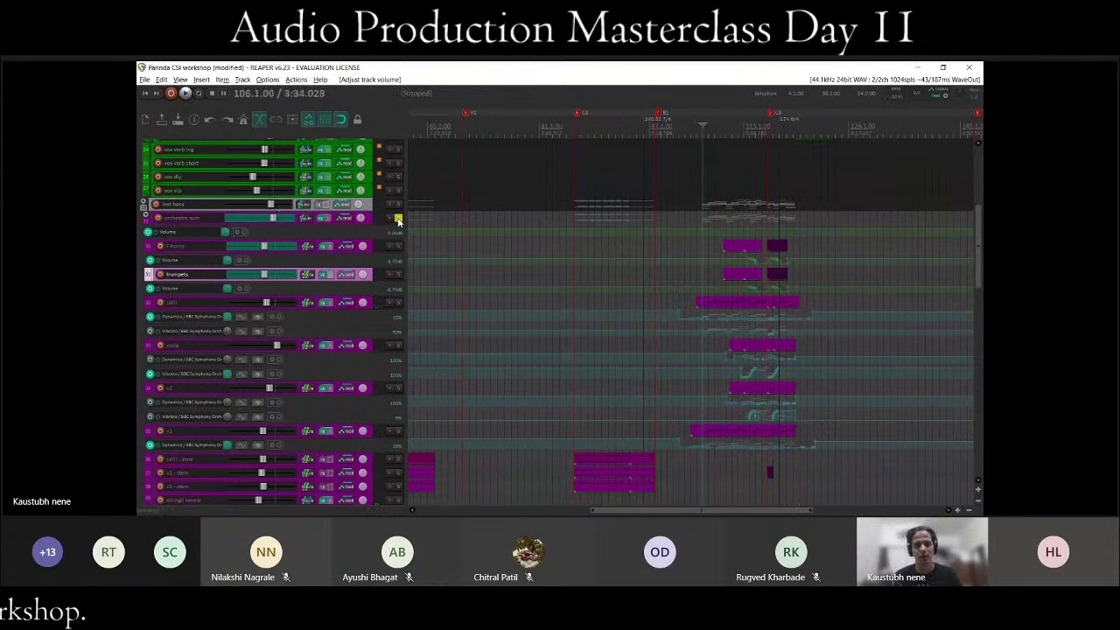
Switch the solo from the orchestra sum track to the vox sum track.
{"action": "left_click", "coordinate": [399, 218]}
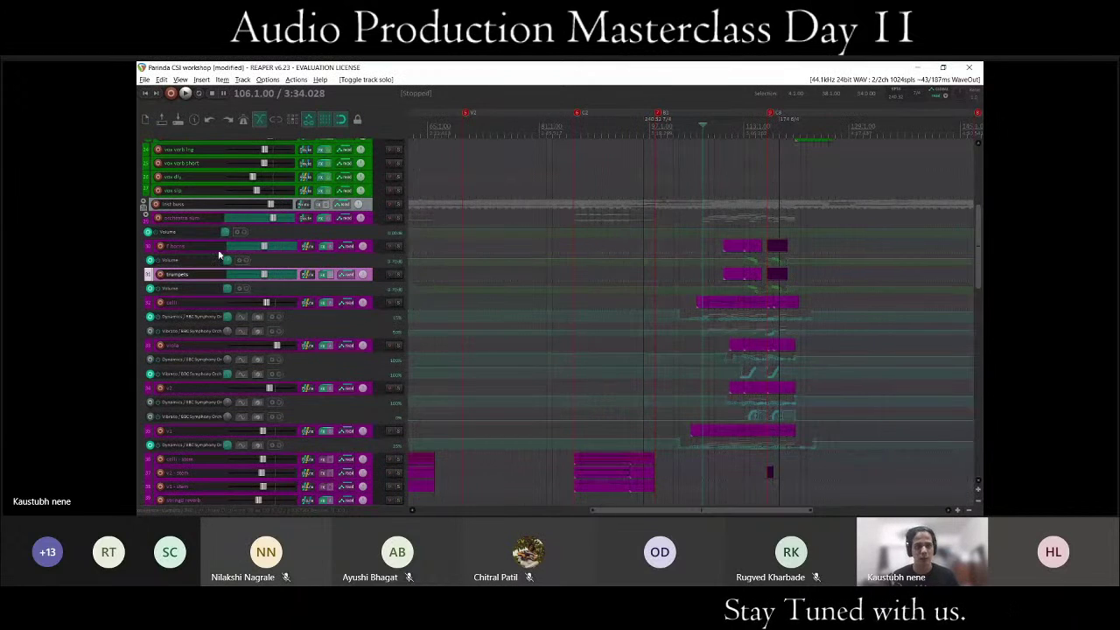
{"action": "scroll", "coordinate": [582, 306], "scroll_direction": "down", "scroll_amount": 1}
{"action": "scroll", "coordinate": [582, 307], "scroll_direction": "down", "scroll_amount": 2}
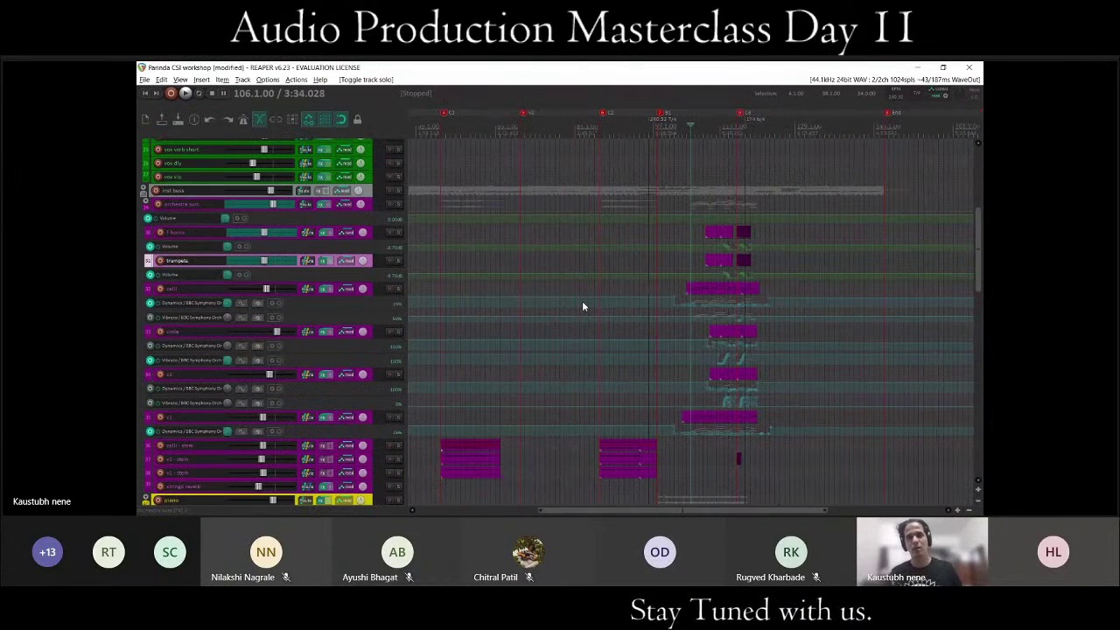
{"action": "scroll", "coordinate": [368, 259], "scroll_direction": "up", "scroll_amount": 5}
{"action": "scroll", "coordinate": [366, 258], "scroll_direction": "up", "scroll_amount": 3}
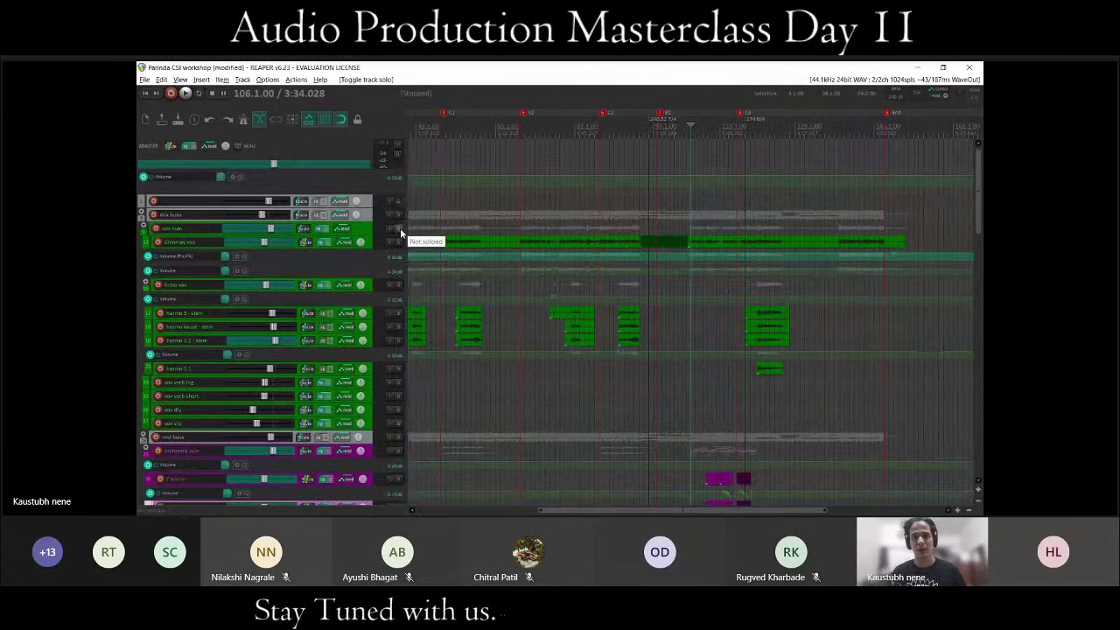
{"action": "left_click", "coordinate": [400, 228]}
{"action": "scroll", "coordinate": [688, 245], "scroll_direction": "up", "scroll_amount": 2}
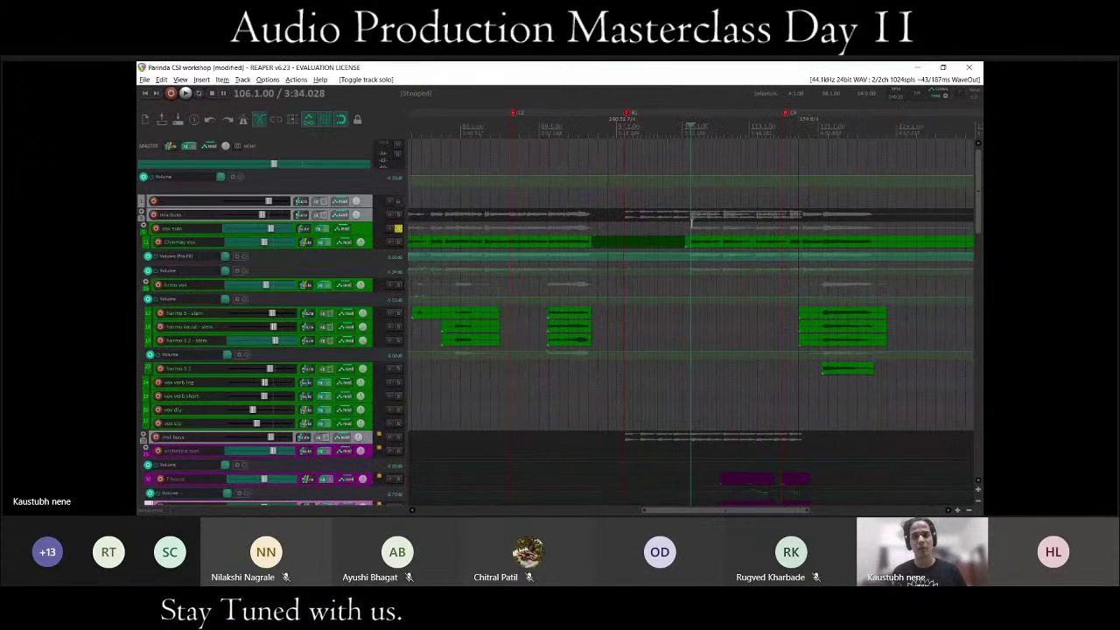
Play the soloed vocals from 106.1.00 through the rest of the bridge into the following section.
{"action": "left_click", "coordinate": [691, 223]}
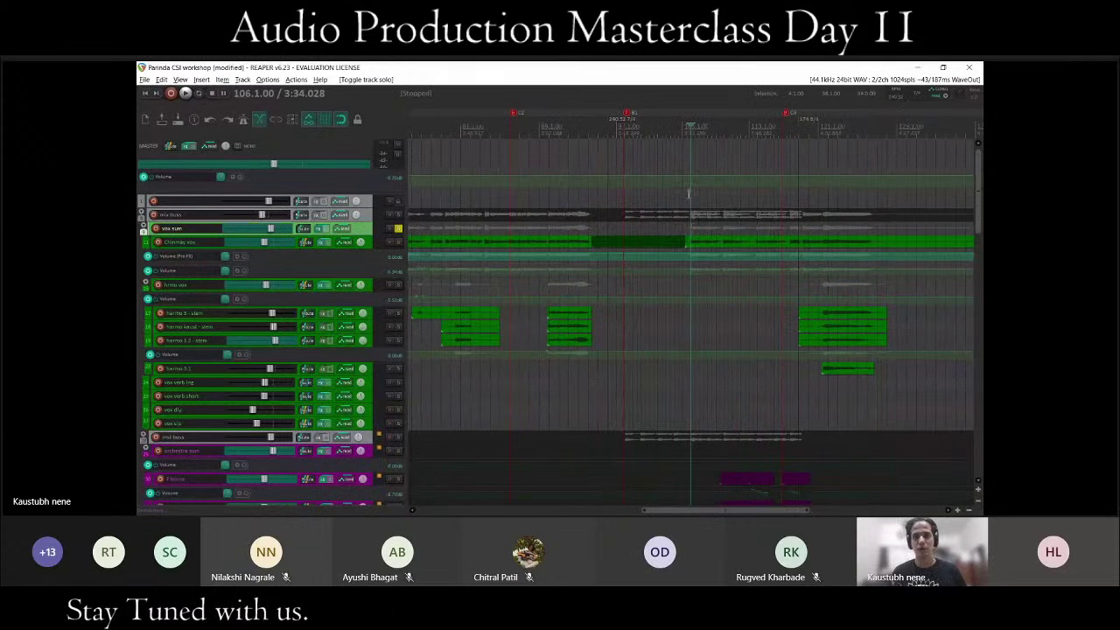
{"action": "key", "text": "space"}
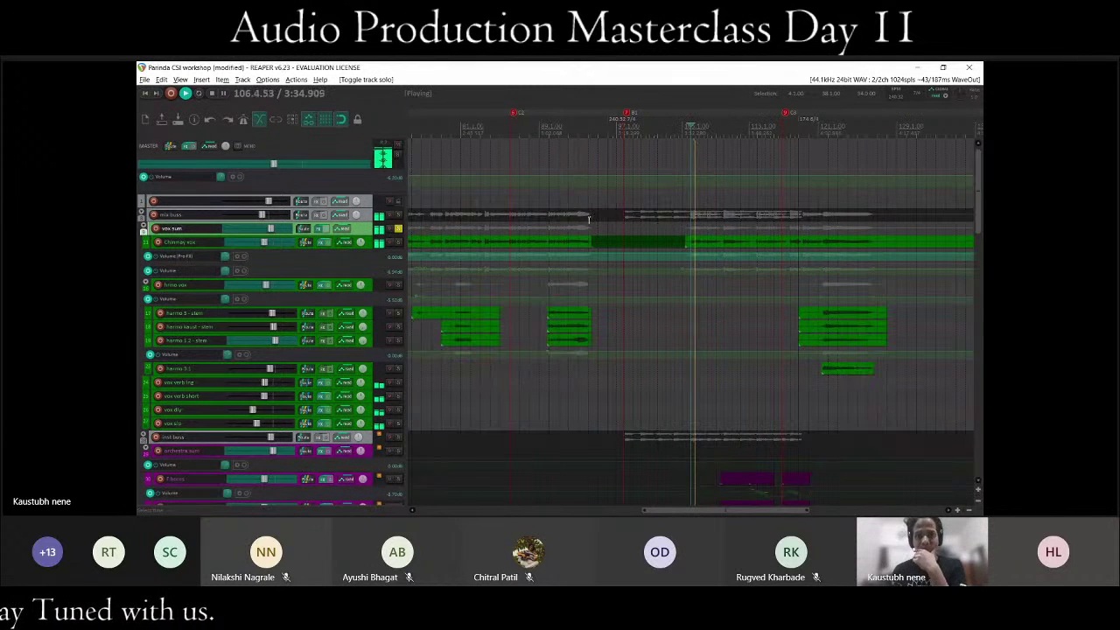
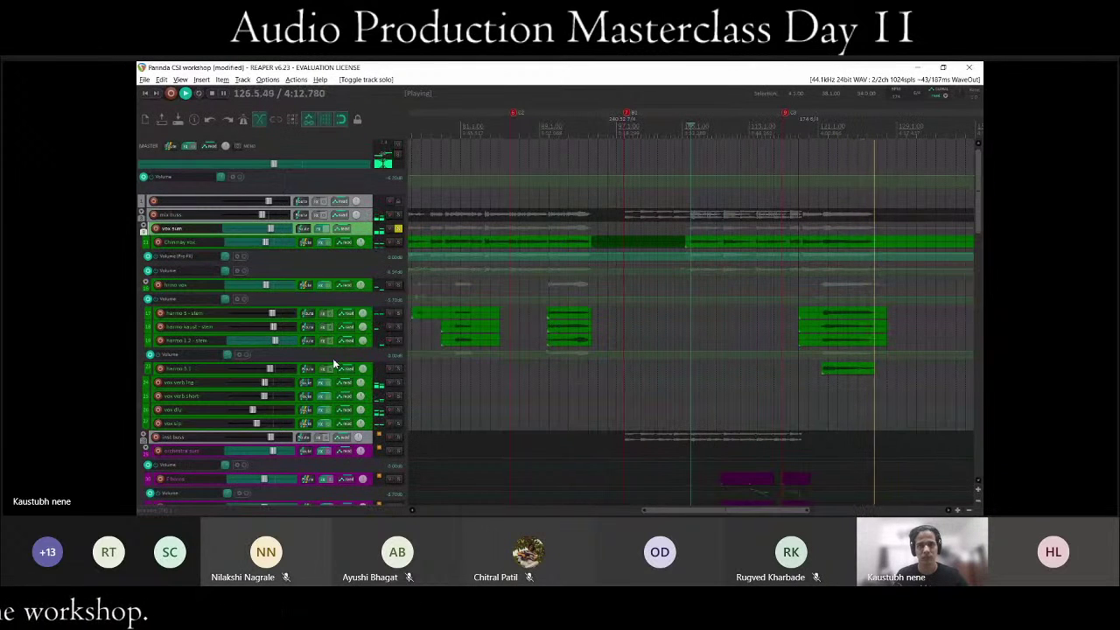
{"action": "key", "text": "space"}
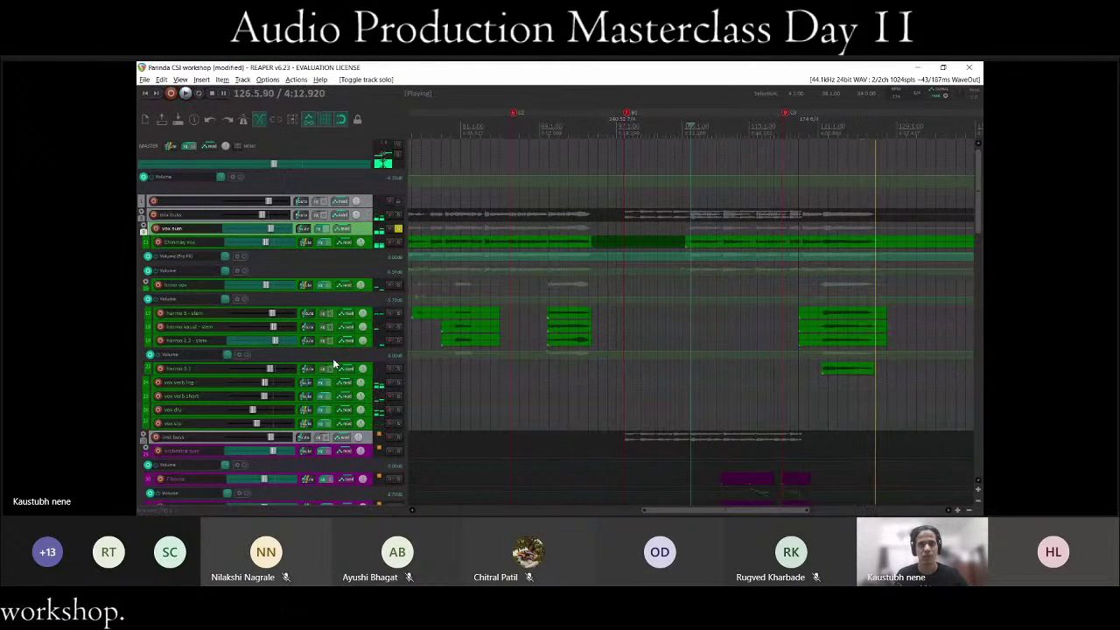
Remove the solo from the vox sum track and place the edit cursor at 106.1.00 in the bridge.
{"action": "scroll", "coordinate": [361, 300], "scroll_direction": "down", "scroll_amount": 1}
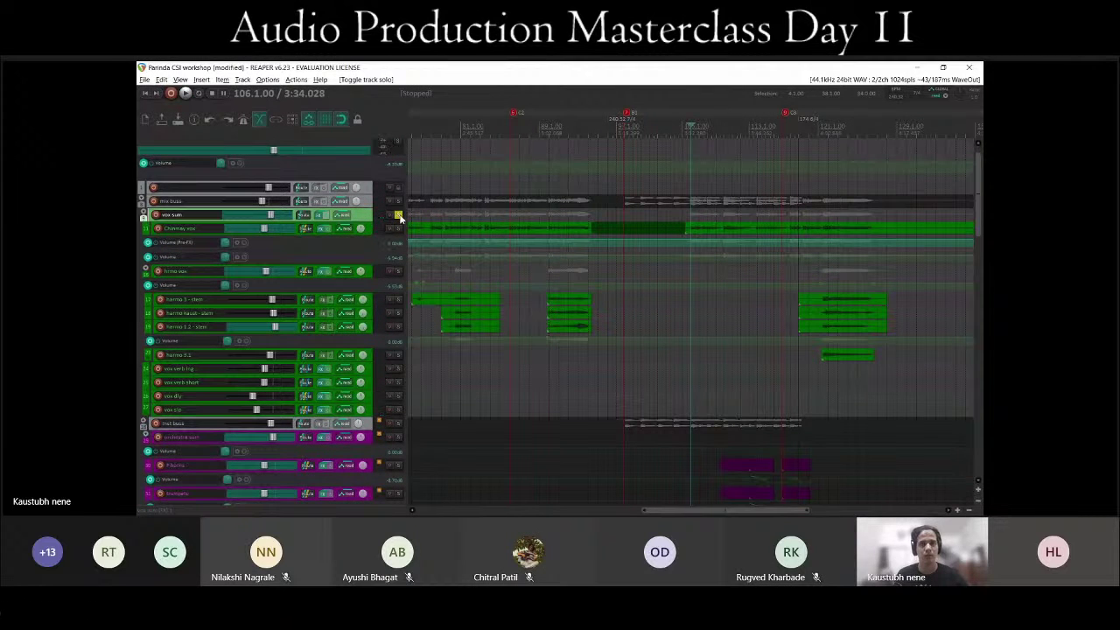
{"action": "scroll", "coordinate": [646, 237], "scroll_direction": "down", "scroll_amount": 2}
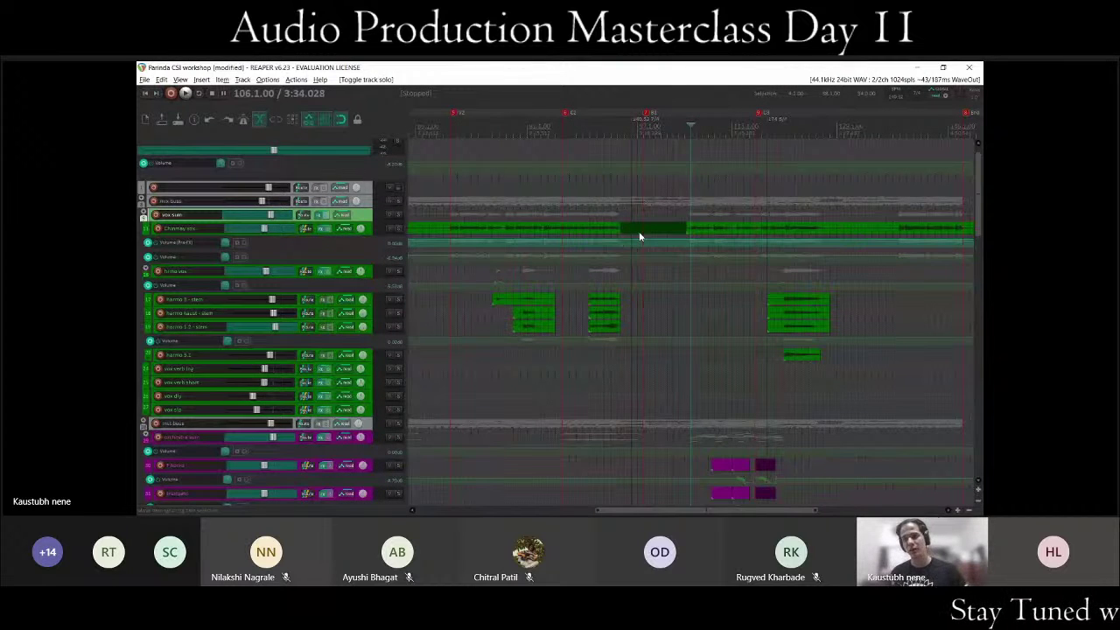
{"action": "scroll", "coordinate": [639, 236], "scroll_direction": "down", "scroll_amount": 3}
{"action": "scroll", "coordinate": [353, 334], "scroll_direction": "down", "scroll_amount": 5}
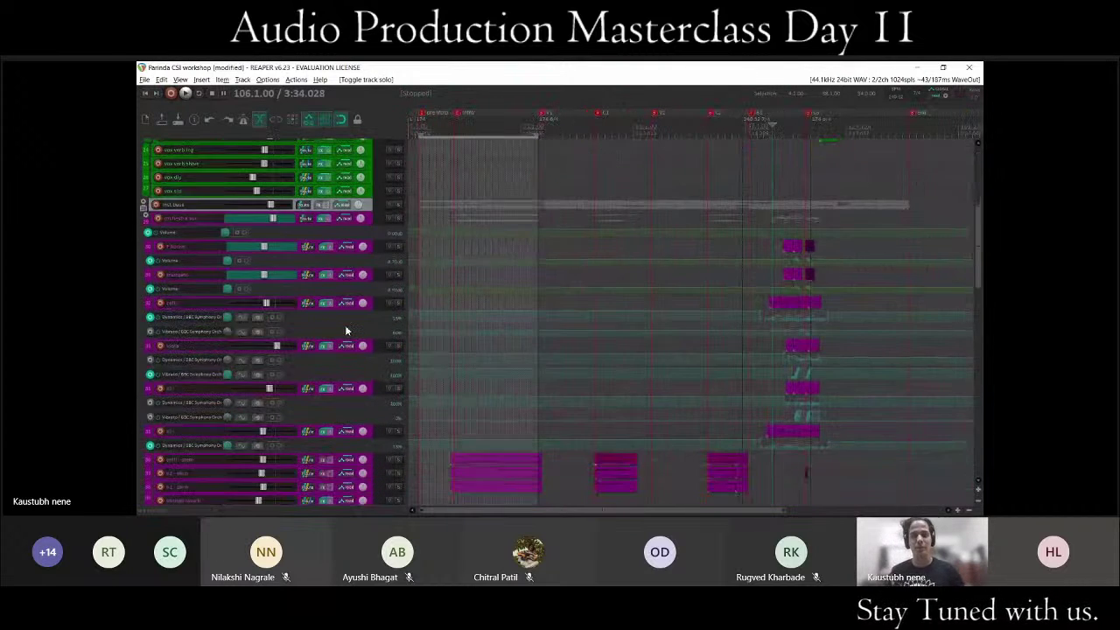
{"action": "scroll", "coordinate": [219, 295], "scroll_direction": "up", "scroll_amount": 2}
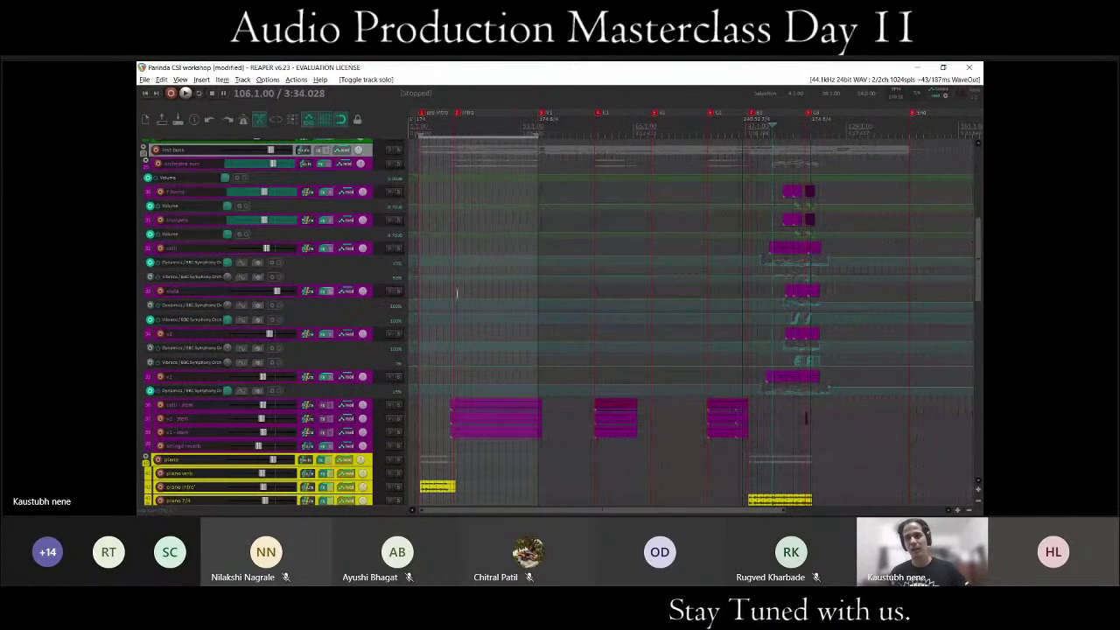
{"action": "scroll", "coordinate": [804, 178], "scroll_direction": "up", "scroll_amount": 2}
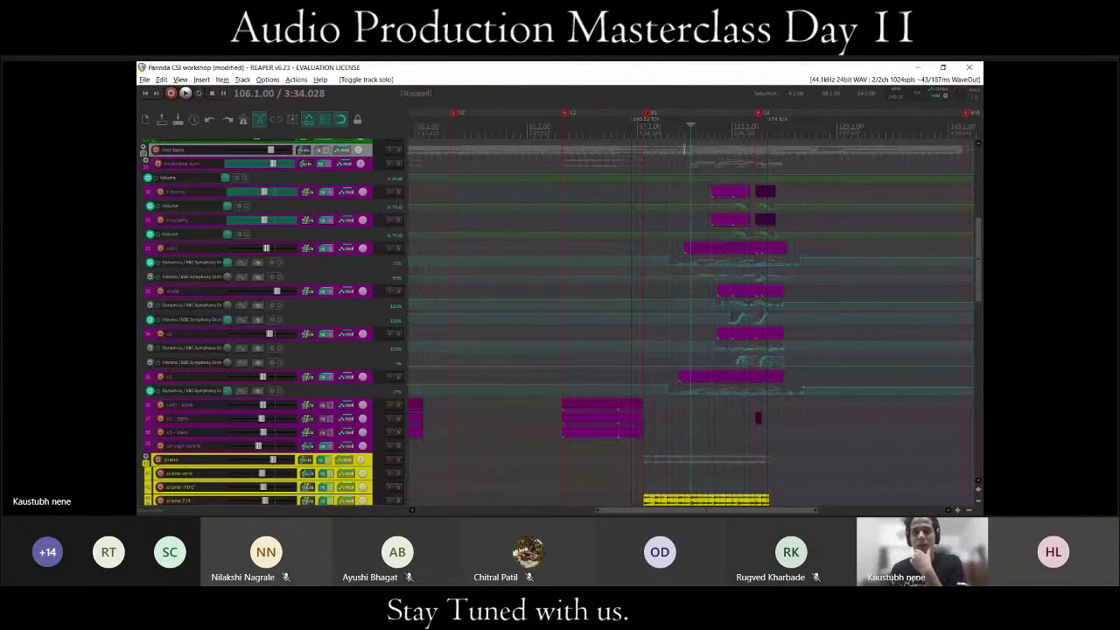
{"action": "left_click", "coordinate": [691, 131]}
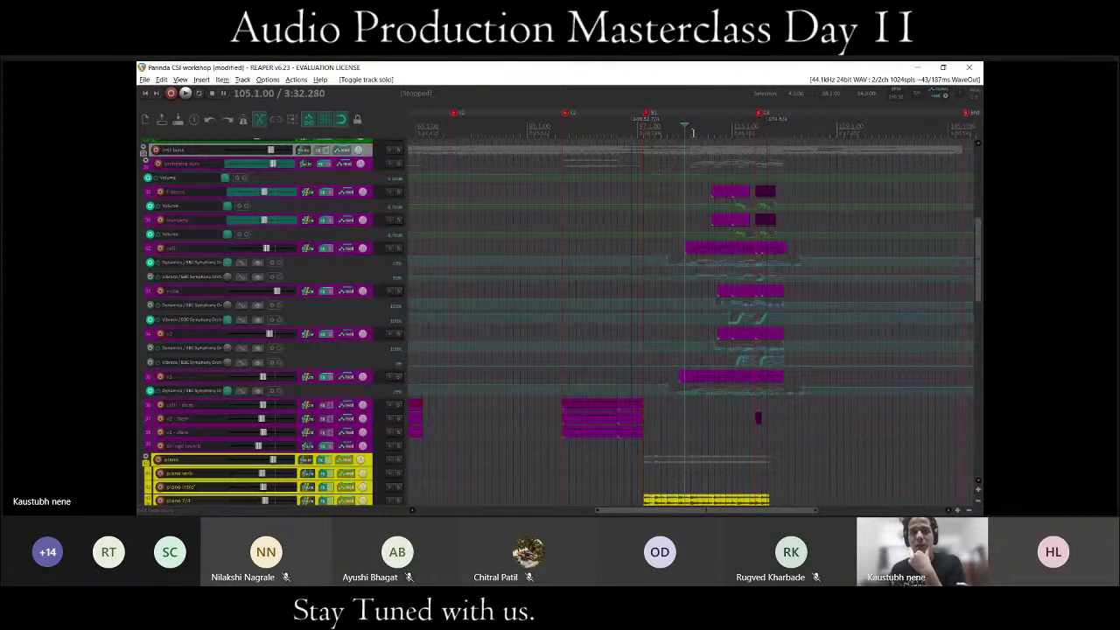
{"action": "left_click", "coordinate": [691, 131]}
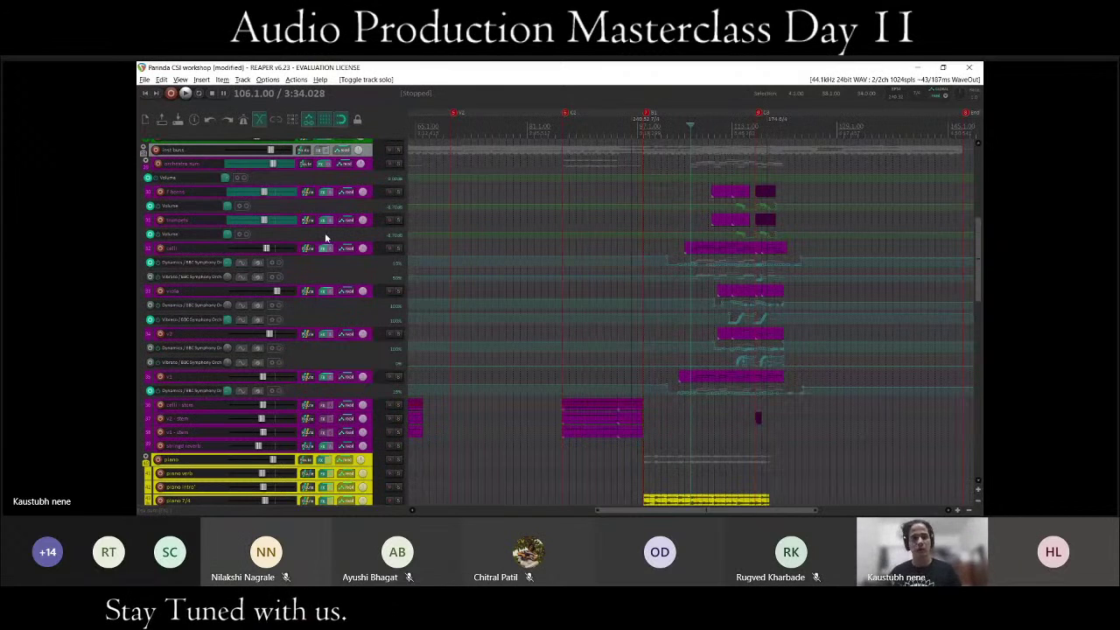
Solo the horns and trumpets tracks and play them from 113.1.00.
{"action": "left_click", "coordinate": [396, 224]}
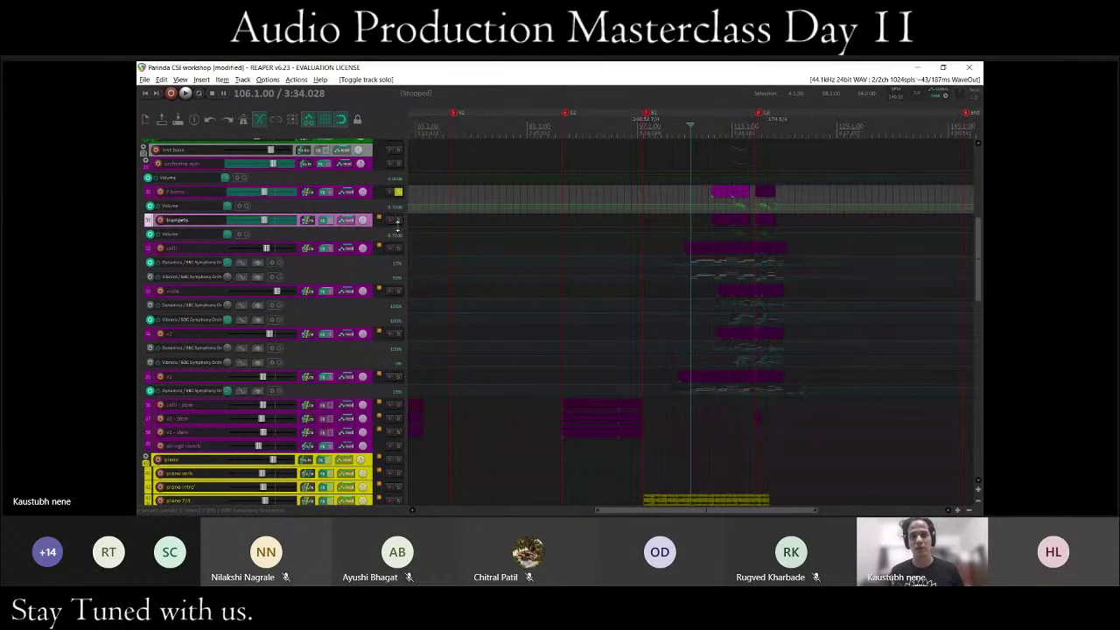
{"action": "left_click", "coordinate": [396, 224]}
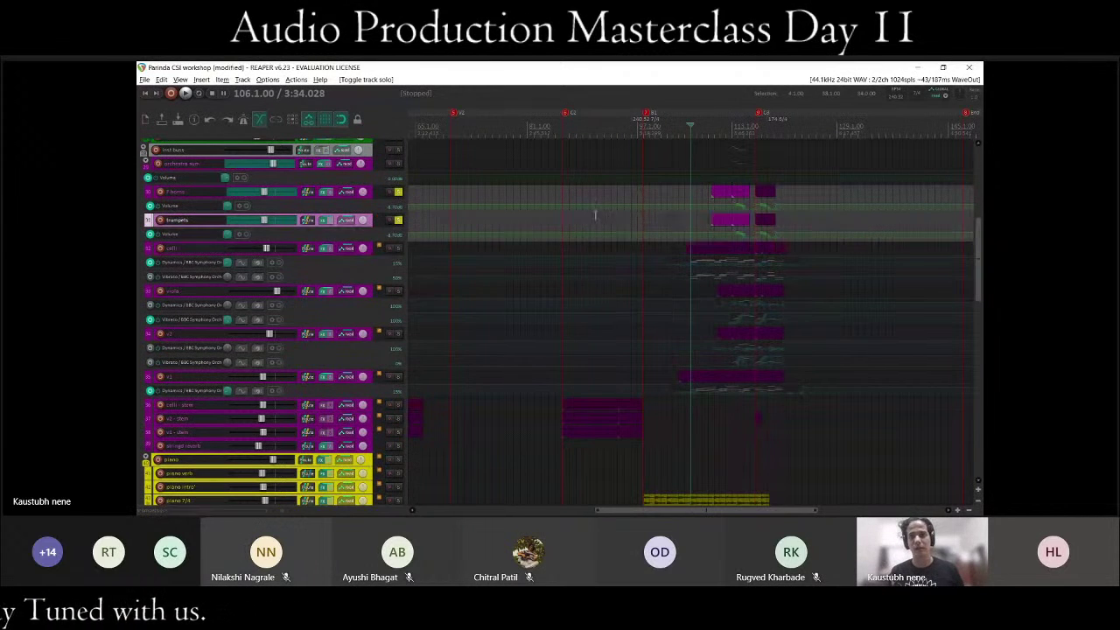
{"action": "left_click", "coordinate": [730, 162]}
{"action": "scroll", "coordinate": [579, 265], "scroll_direction": "up", "scroll_amount": 3}
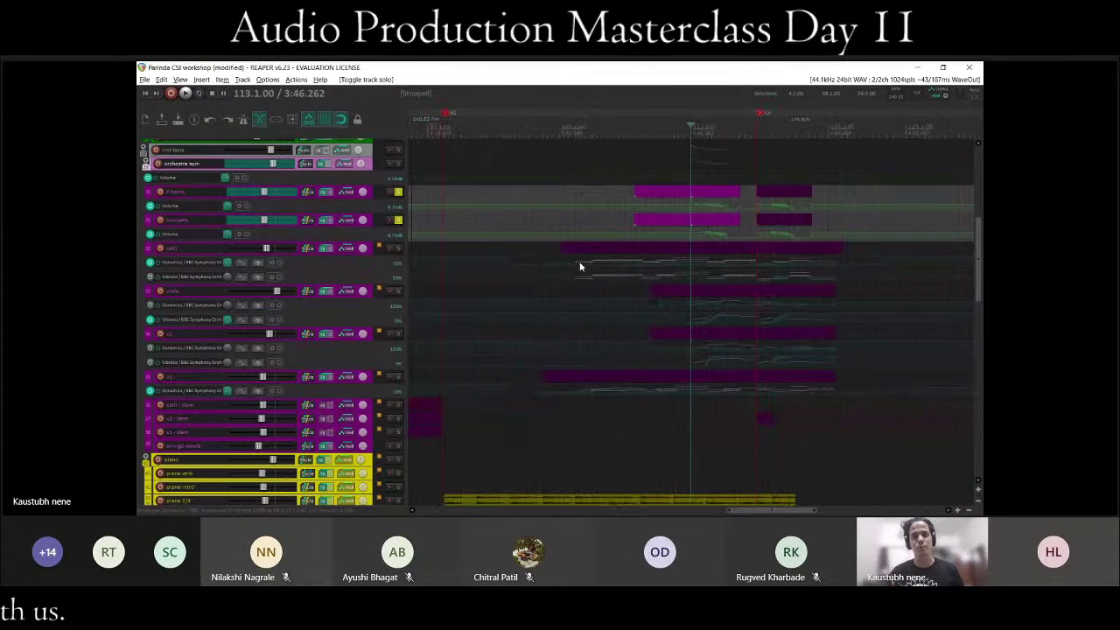
{"action": "key", "text": "space"}
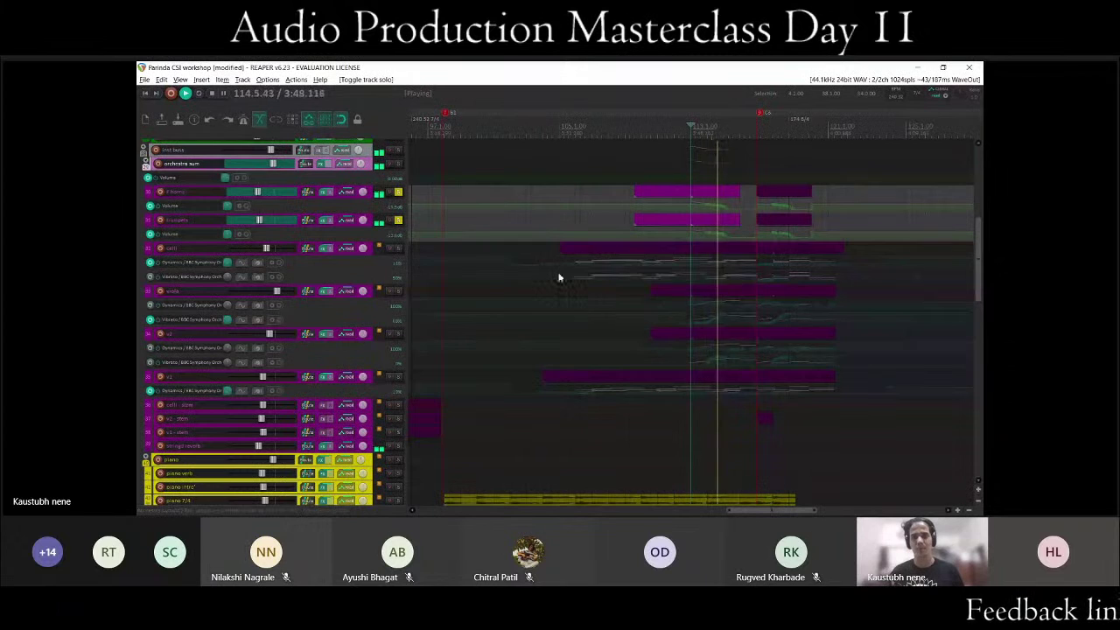
Stop playback and remove the solos from the horns and trumpets tracks.
{"action": "key", "text": "space"}
{"action": "left_click", "coordinate": [399, 191]}
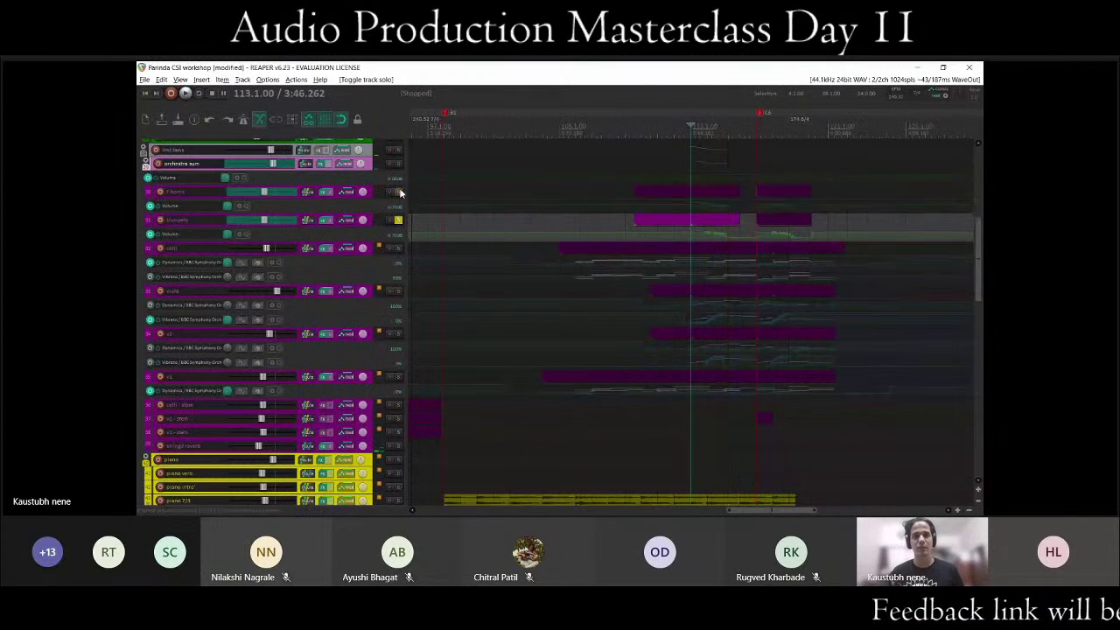
{"action": "left_click", "coordinate": [396, 220]}
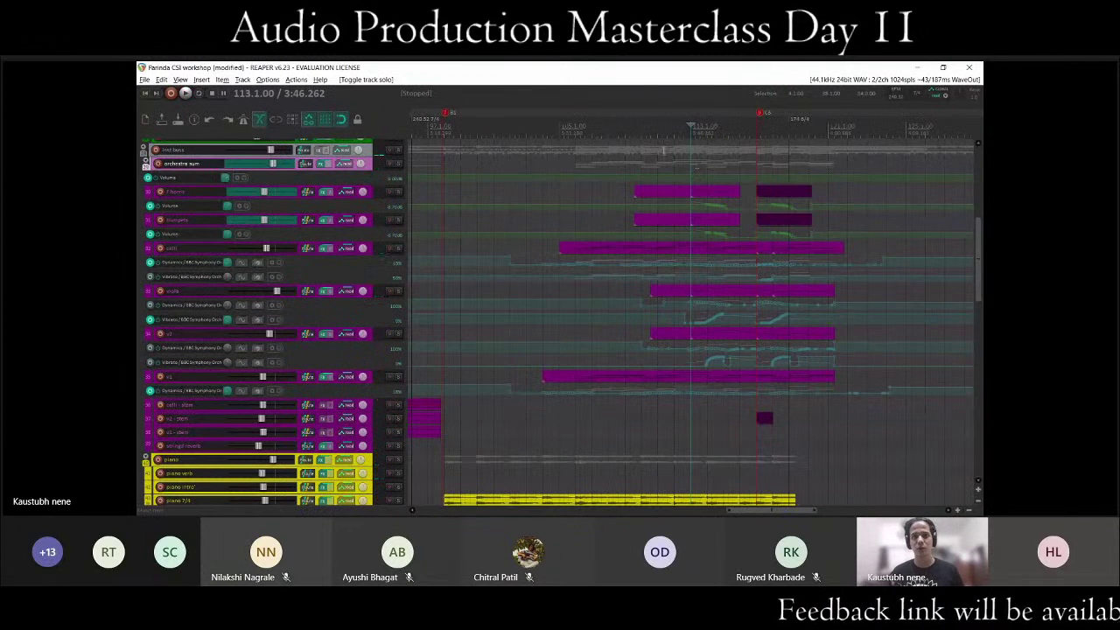
Play the full mix of the bridge from 106.1.00 with no tracks soloed.
{"action": "left_click", "coordinate": [641, 138]}
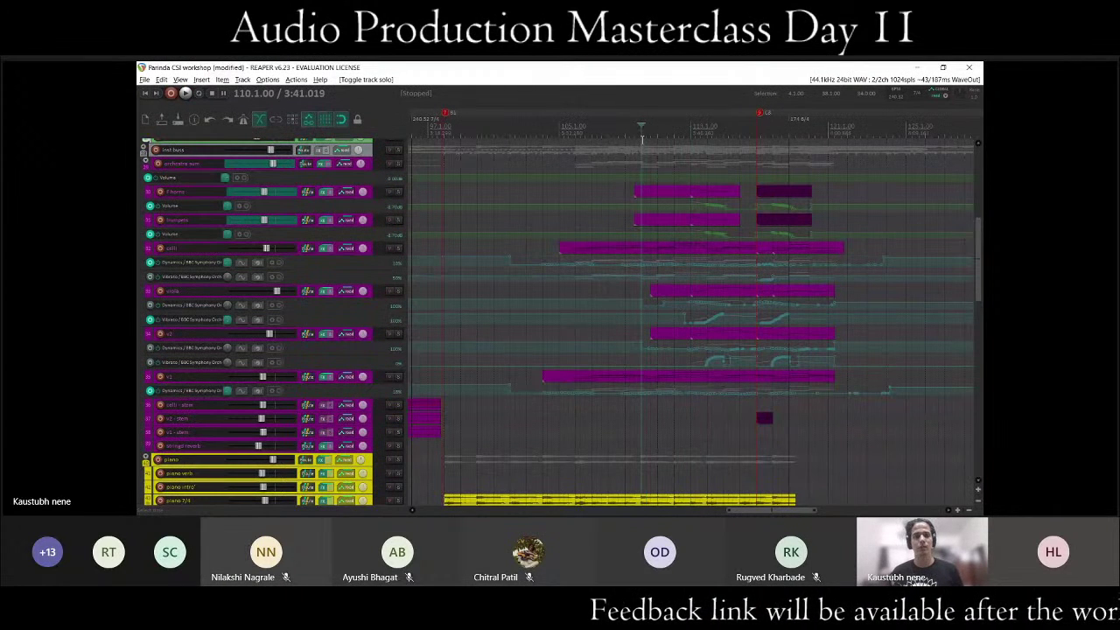
{"action": "scroll", "coordinate": [385, 229], "scroll_direction": "up", "scroll_amount": 5}
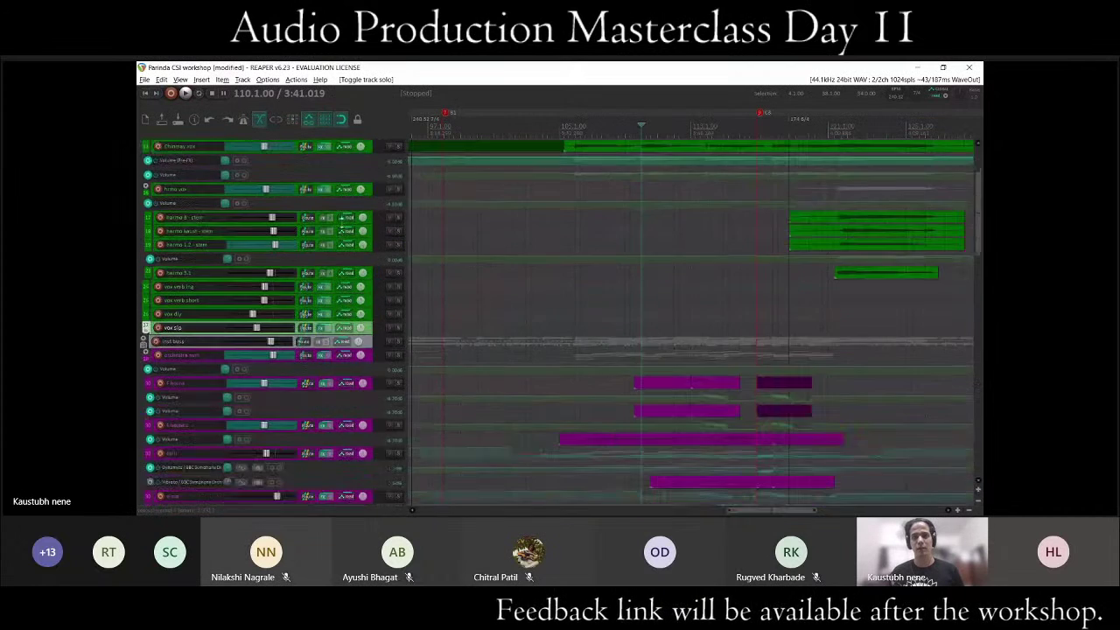
{"action": "left_click", "coordinate": [574, 129]}
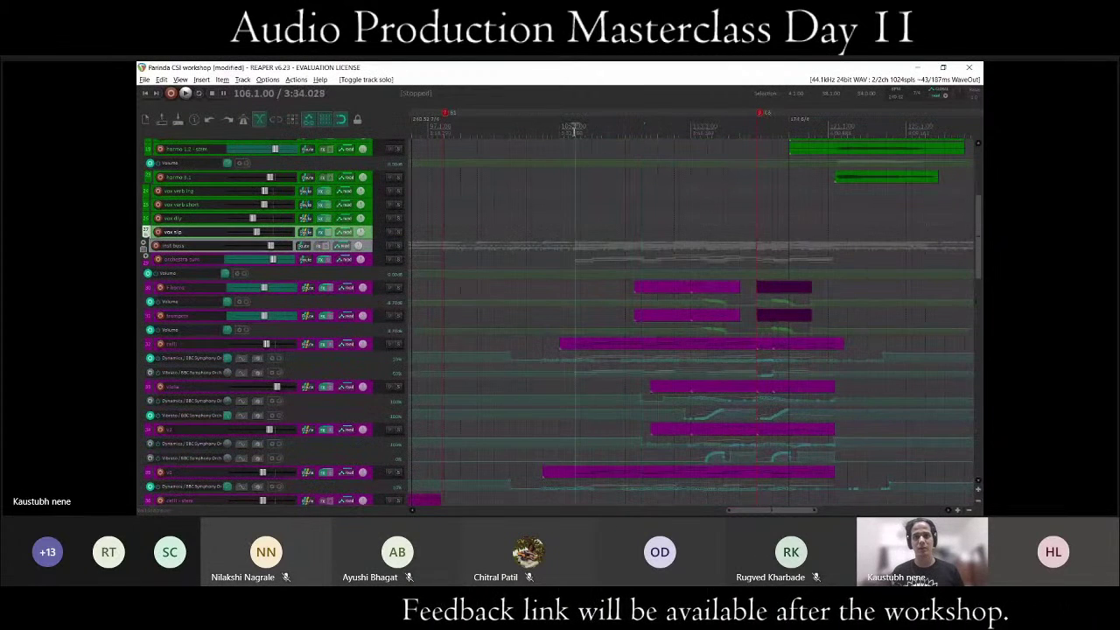
{"action": "key", "text": "space"}
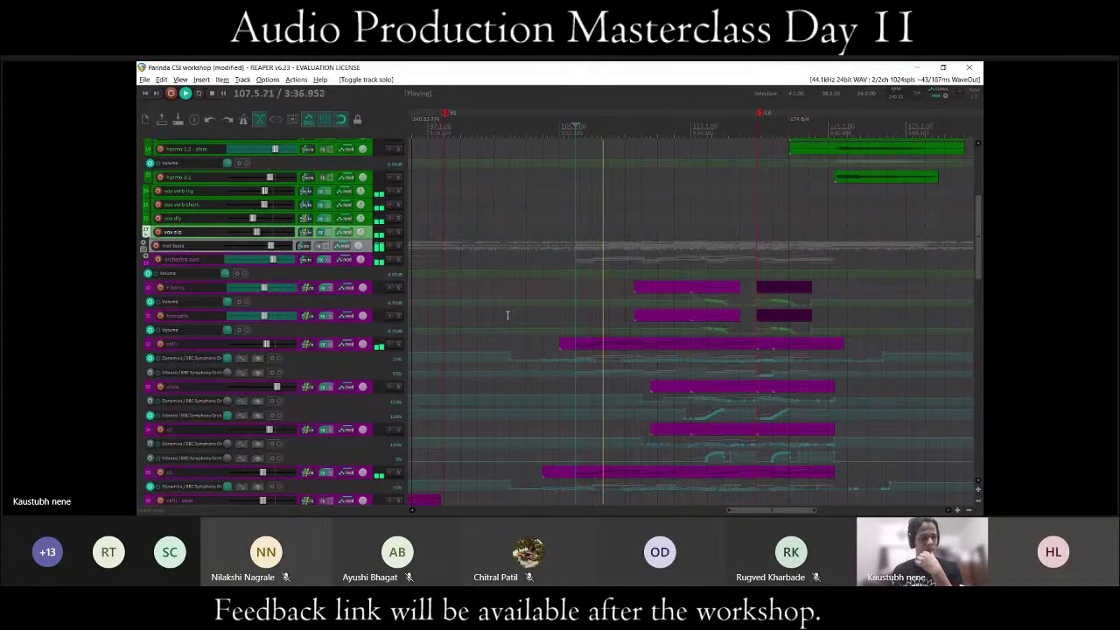
{"action": "scroll", "coordinate": [632, 318], "scroll_direction": "down", "scroll_amount": 3}
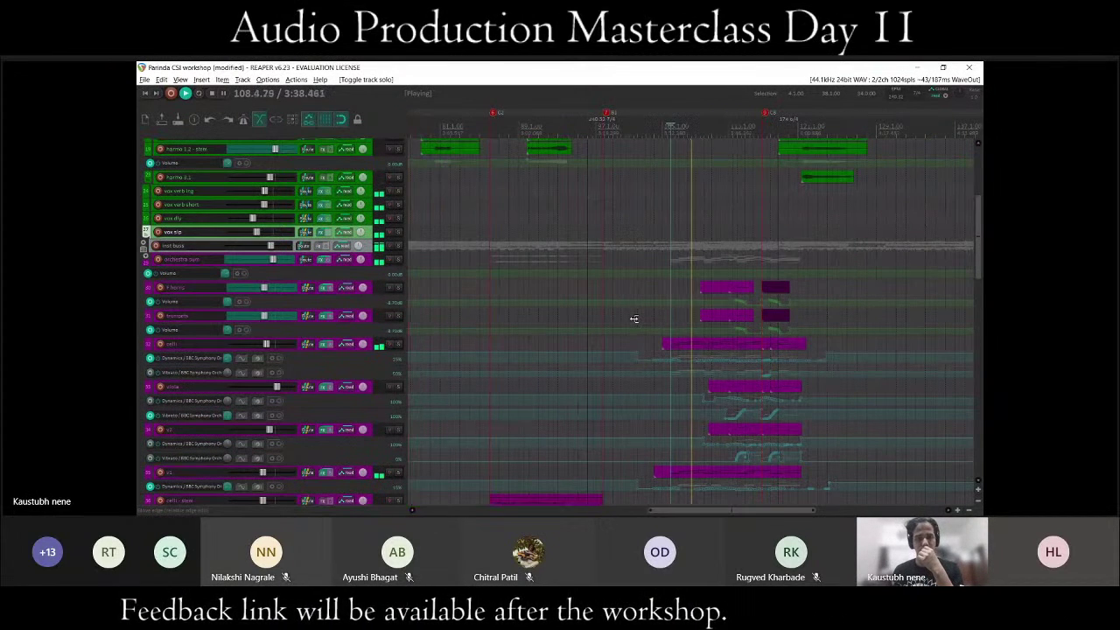
{"action": "scroll", "coordinate": [634, 318], "scroll_direction": "down", "scroll_amount": 3}
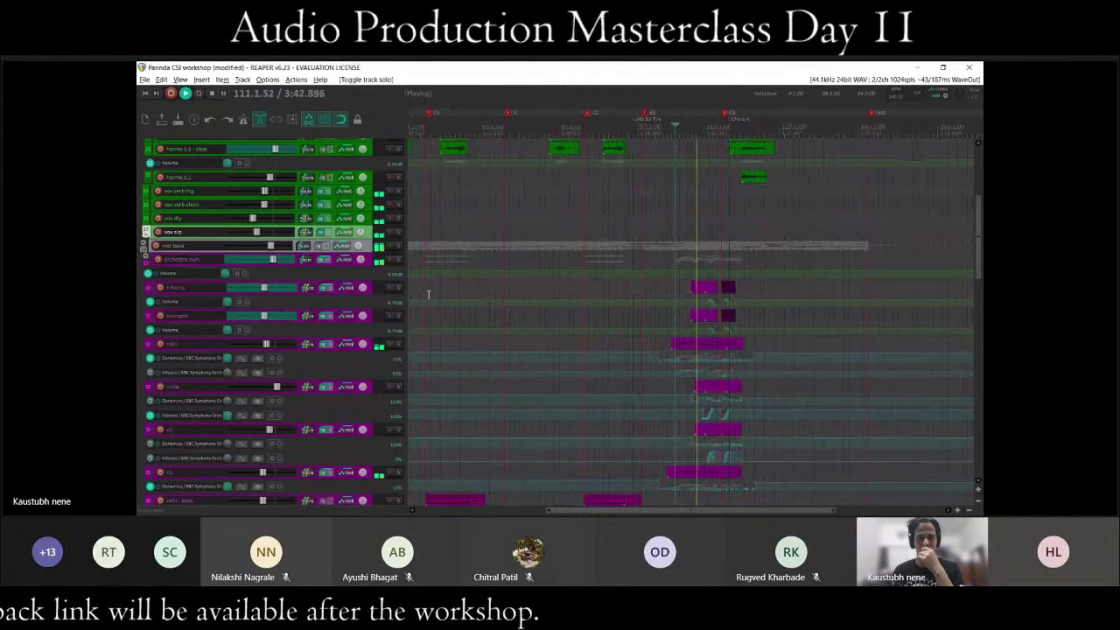
Stop the playback of the full mix and look over the brass and string items in the bridge.
{"action": "scroll", "coordinate": [273, 295], "scroll_direction": "down", "scroll_amount": 5}
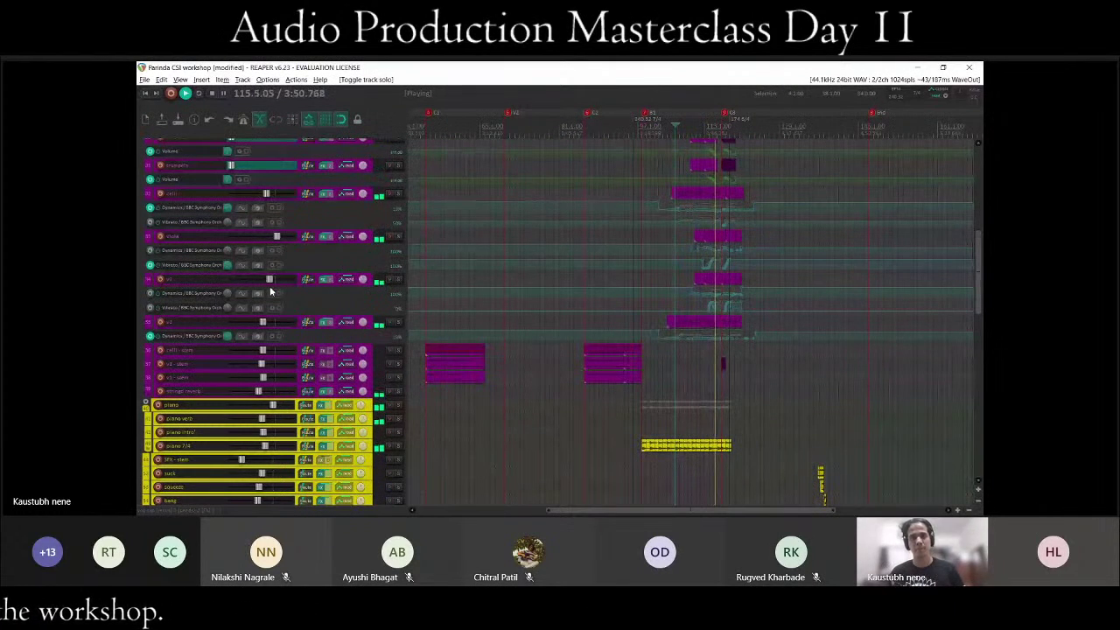
{"action": "key", "text": "space"}
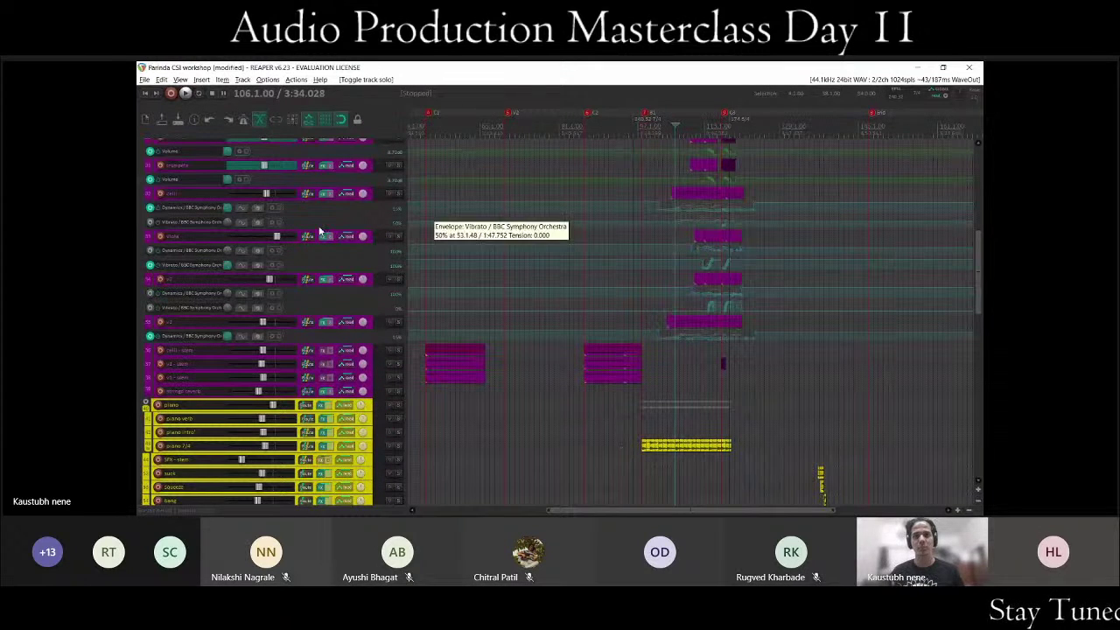
{"action": "scroll", "coordinate": [748, 179], "scroll_direction": "up", "scroll_amount": 3}
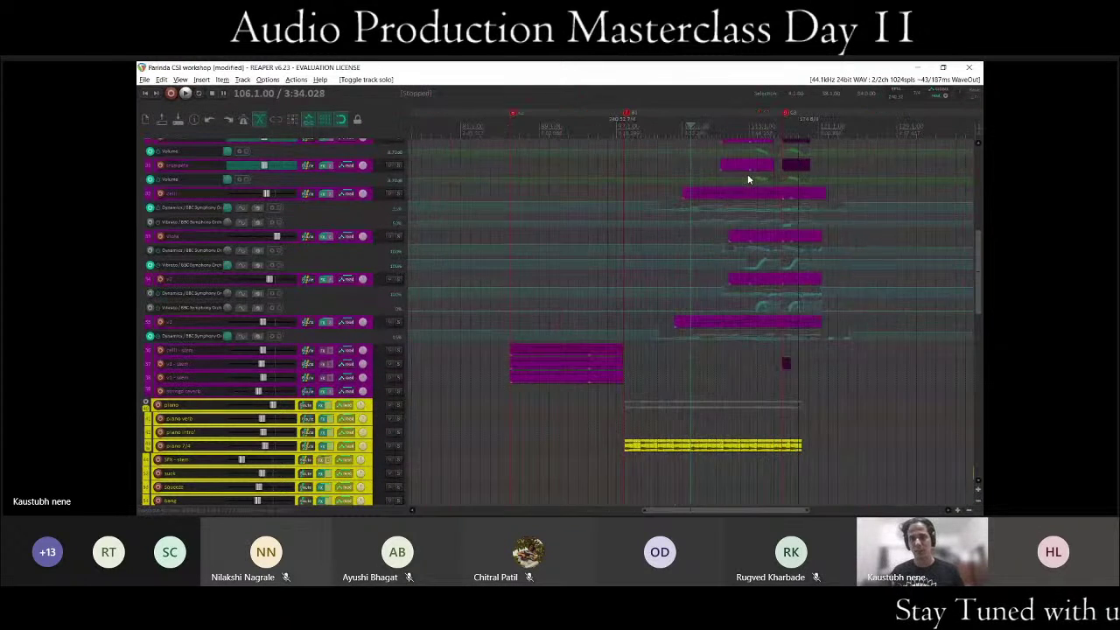
{"action": "scroll", "coordinate": [787, 210], "scroll_direction": "up", "scroll_amount": 3}
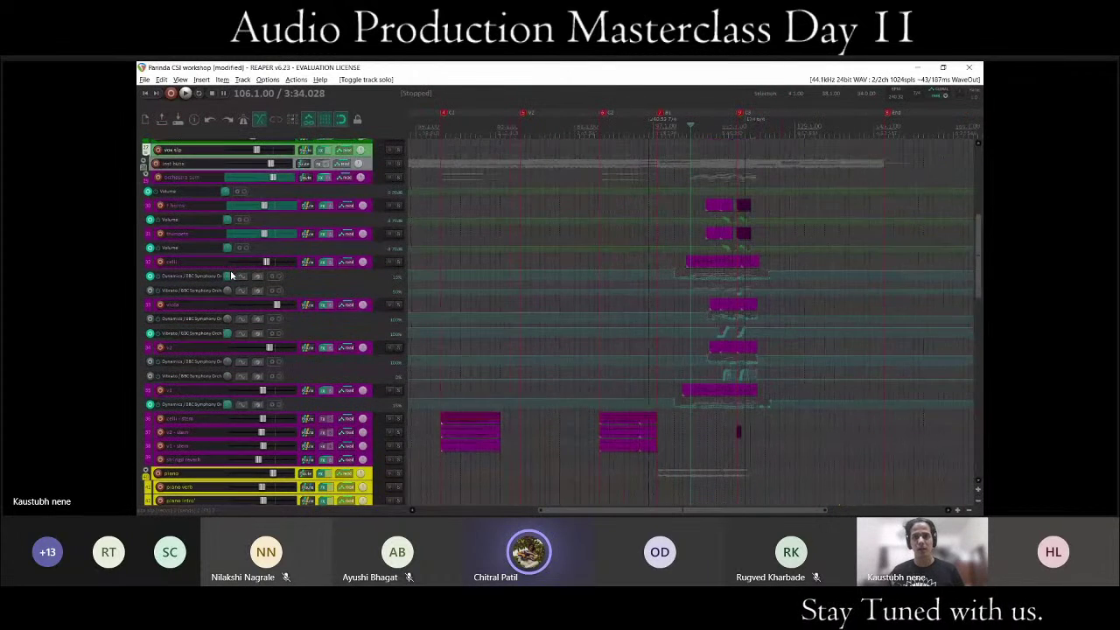
{"action": "scroll", "coordinate": [770, 182], "scroll_direction": "down", "scroll_amount": 3}
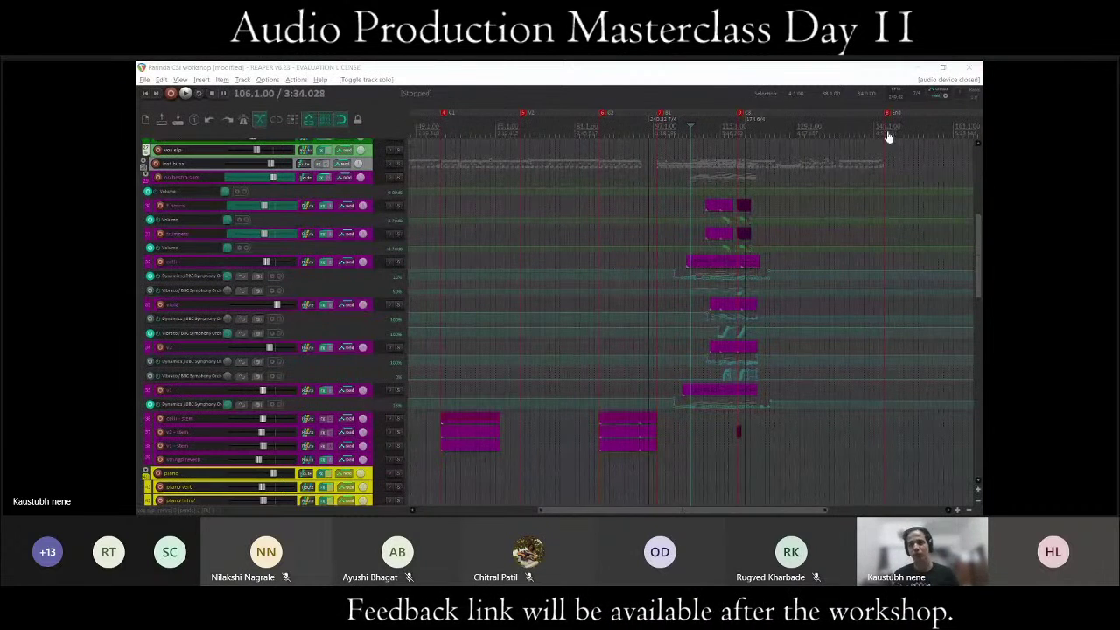
Place the edit cursor at 97.7.00, at the start of the bridge.
{"action": "left_click", "coordinate": [639, 122]}
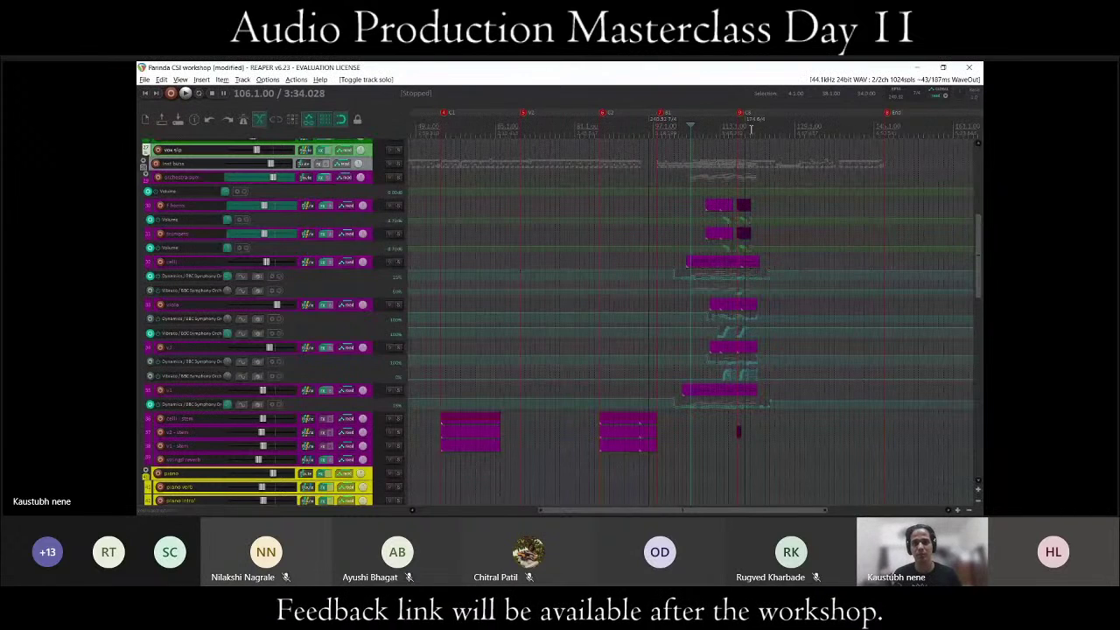
{"action": "left_click", "coordinate": [657, 131]}
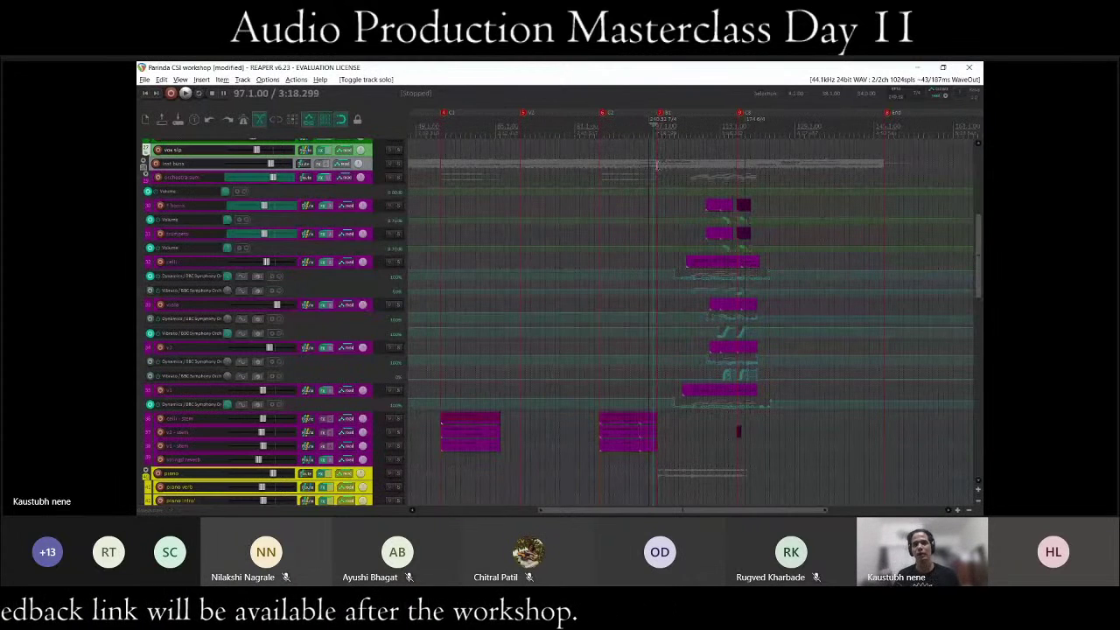
{"action": "scroll", "coordinate": [656, 163], "scroll_direction": "down", "scroll_amount": 5}
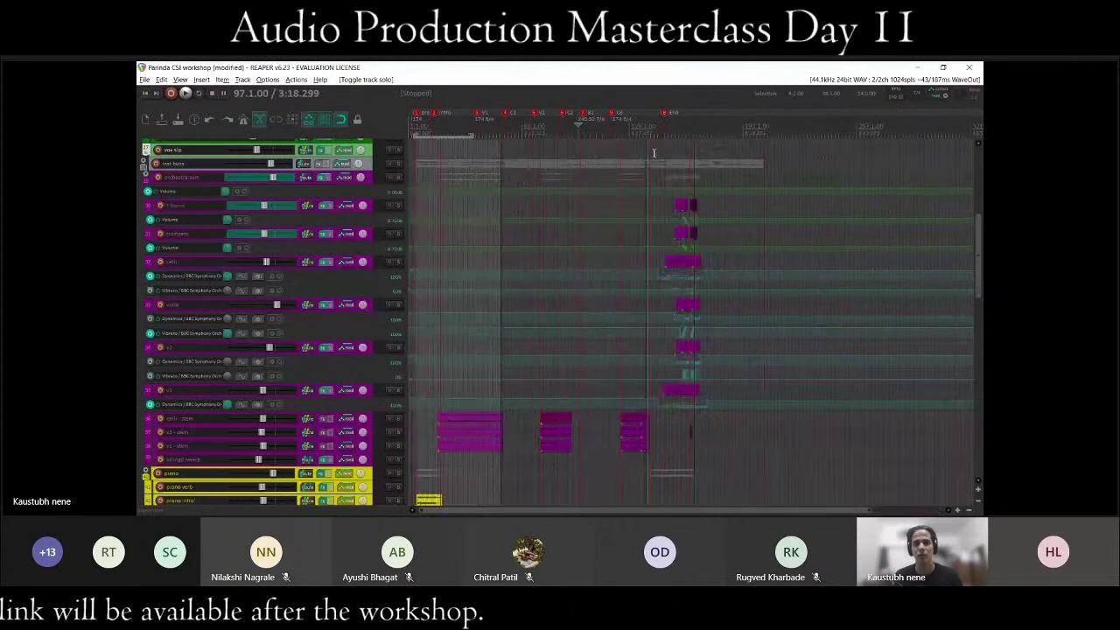
{"action": "scroll", "coordinate": [654, 153], "scroll_direction": "up", "scroll_amount": 3}
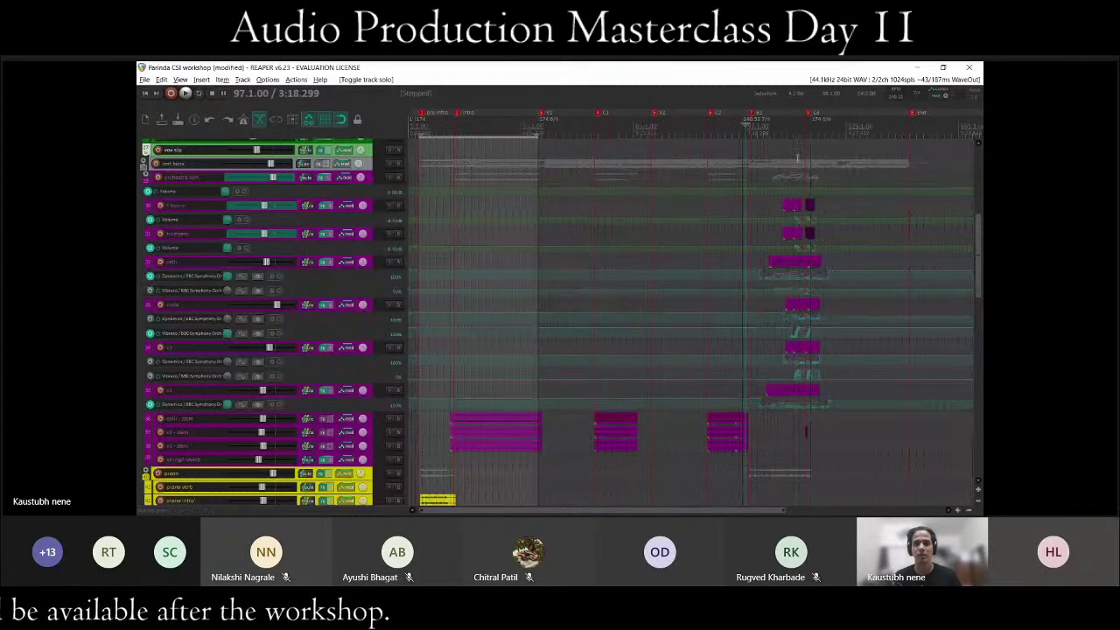
{"action": "left_click", "coordinate": [735, 130]}
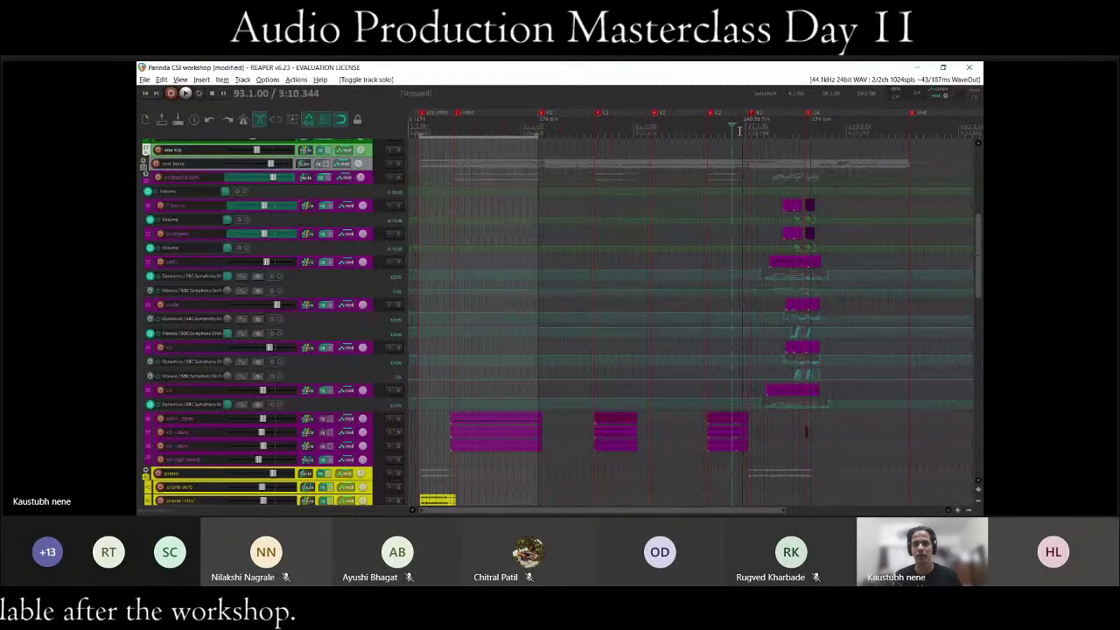
{"action": "scroll", "coordinate": [752, 219], "scroll_direction": "up", "scroll_amount": 3}
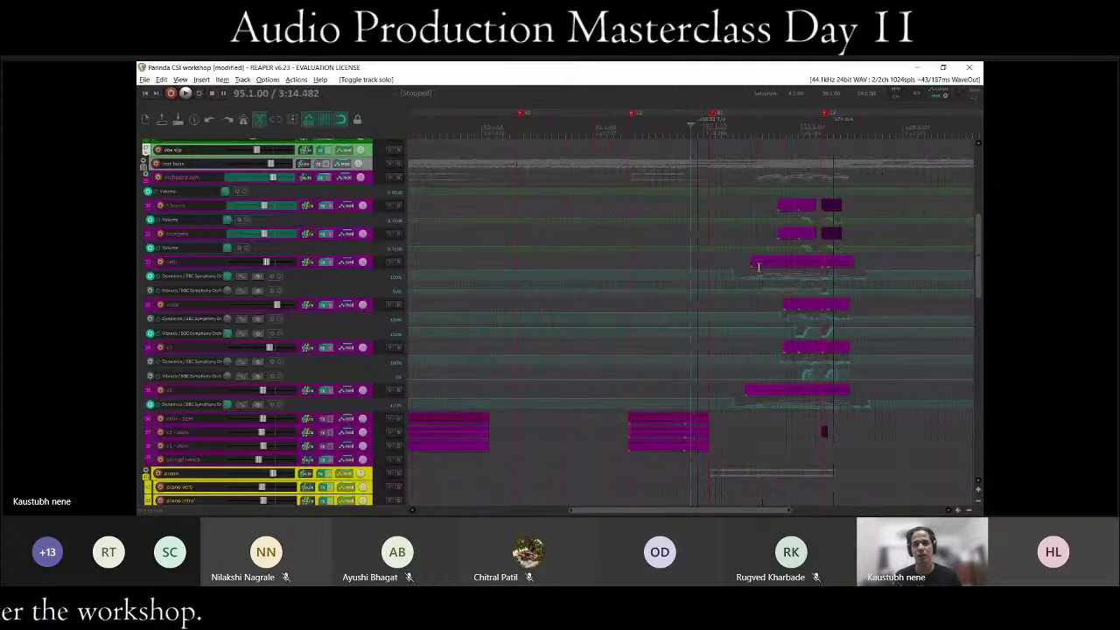
{"action": "scroll", "coordinate": [757, 262], "scroll_direction": "down", "scroll_amount": 4}
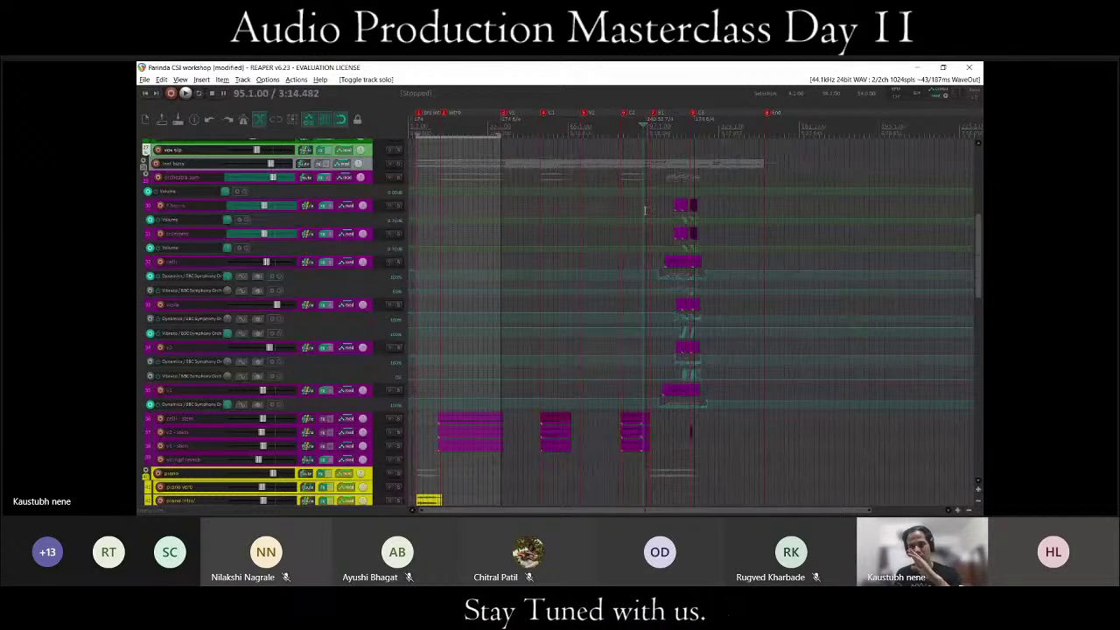
{"action": "scroll", "coordinate": [727, 188], "scroll_direction": "up", "scroll_amount": 3}
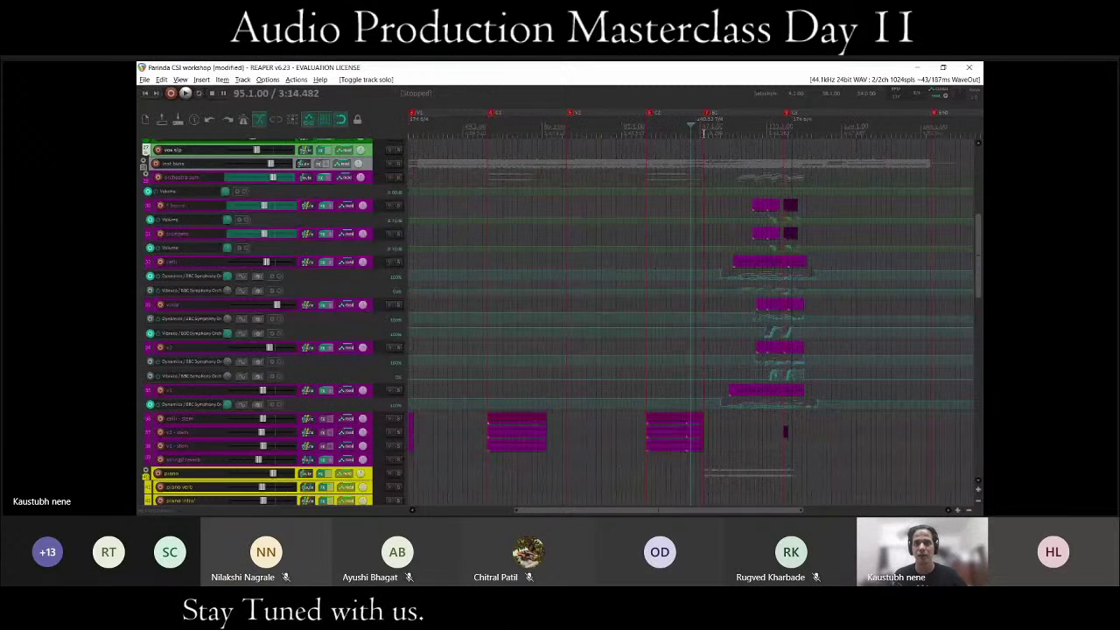
{"action": "left_click", "coordinate": [702, 132]}
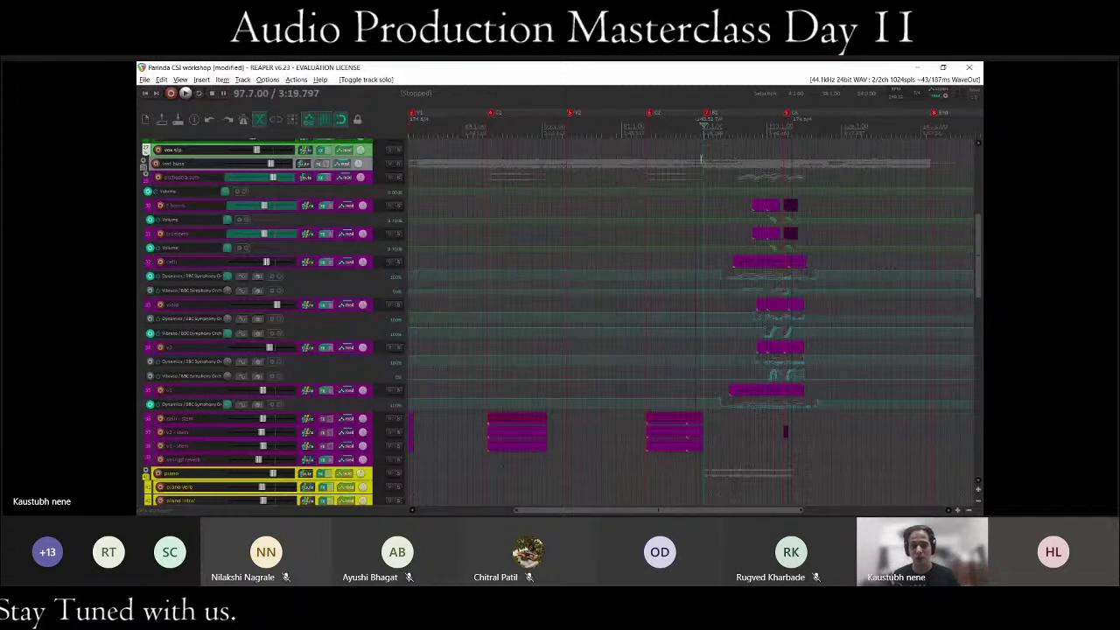
Examine the orchestra, piano, bass and guitar tracks across the whole song and around the bridge.
{"action": "scroll", "coordinate": [730, 199], "scroll_direction": "down", "scroll_amount": 2}
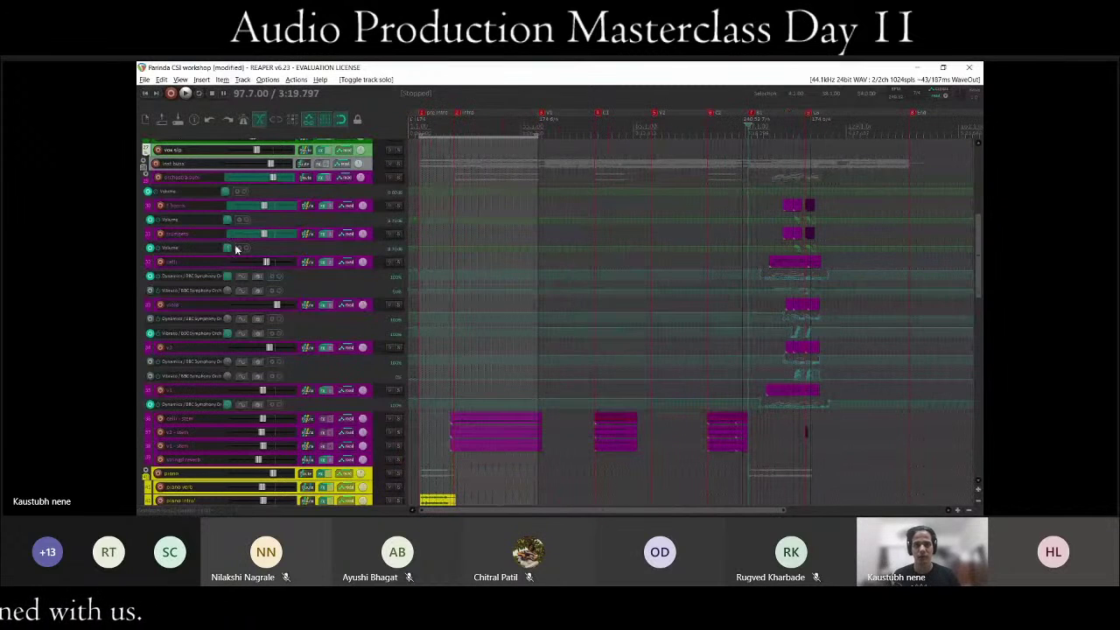
{"action": "scroll", "coordinate": [619, 288], "scroll_direction": "down", "scroll_amount": 1}
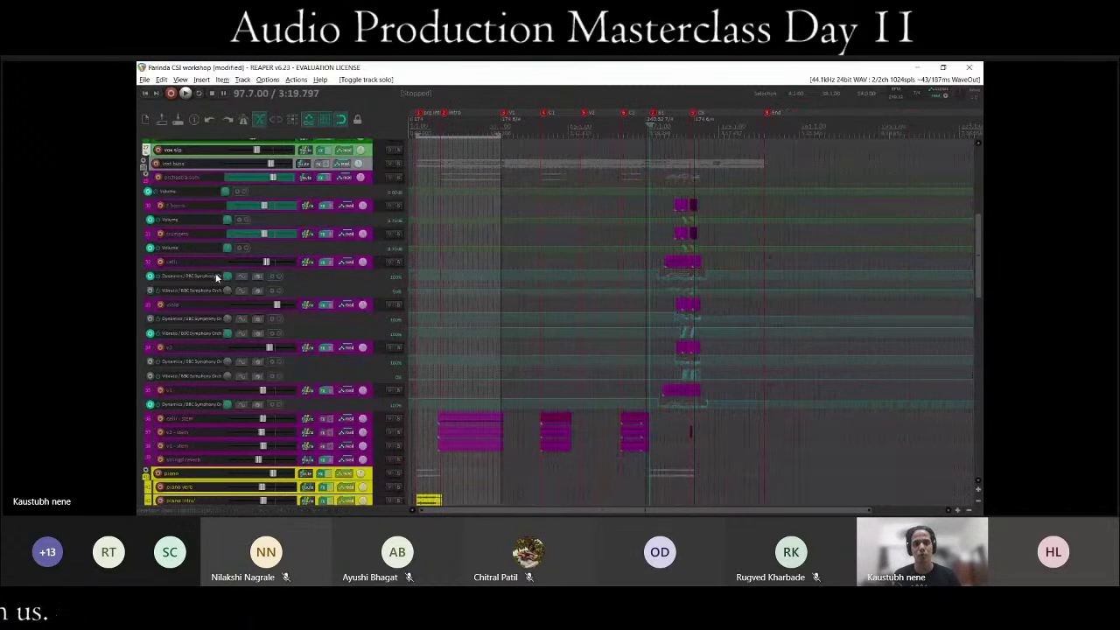
{"action": "scroll", "coordinate": [524, 230], "scroll_direction": "down", "scroll_amount": 1}
{"action": "scroll", "coordinate": [245, 287], "scroll_direction": "down", "scroll_amount": 10}
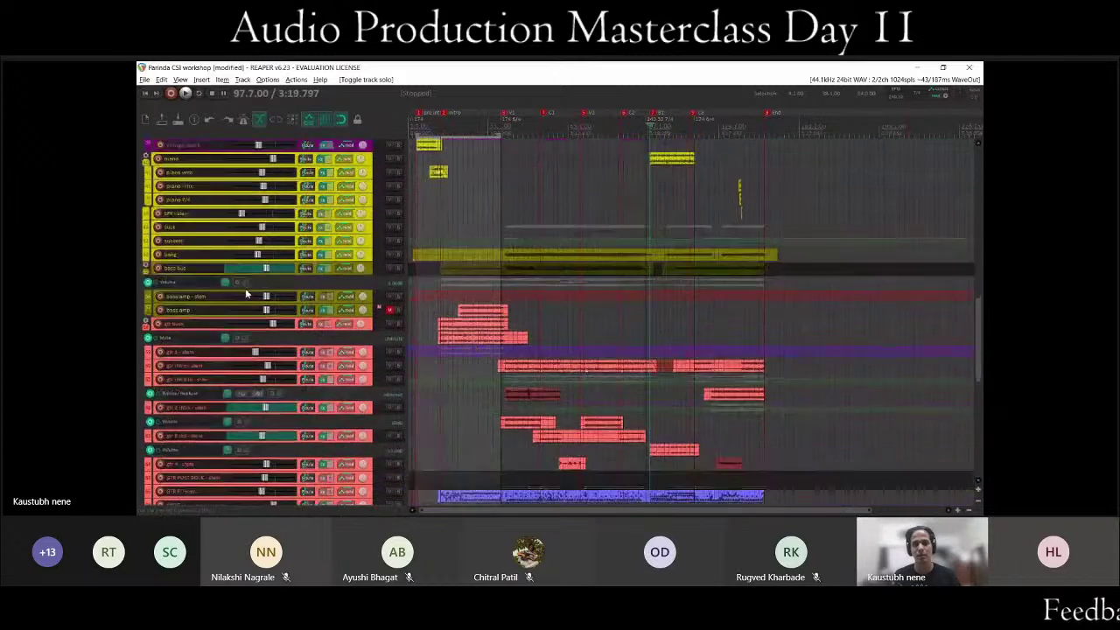
{"action": "scroll", "coordinate": [245, 287], "scroll_direction": "down", "scroll_amount": 3}
{"action": "scroll", "coordinate": [245, 288], "scroll_direction": "up", "scroll_amount": 10}
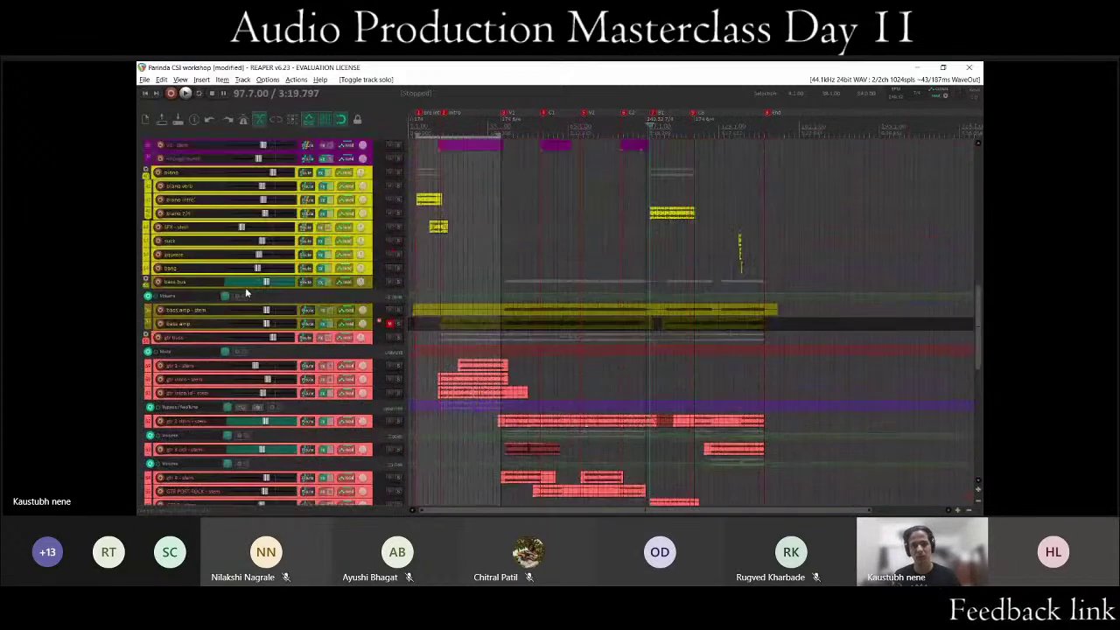
{"action": "scroll", "coordinate": [246, 293], "scroll_direction": "up", "scroll_amount": 3}
{"action": "scroll", "coordinate": [439, 277], "scroll_direction": "up", "scroll_amount": 3}
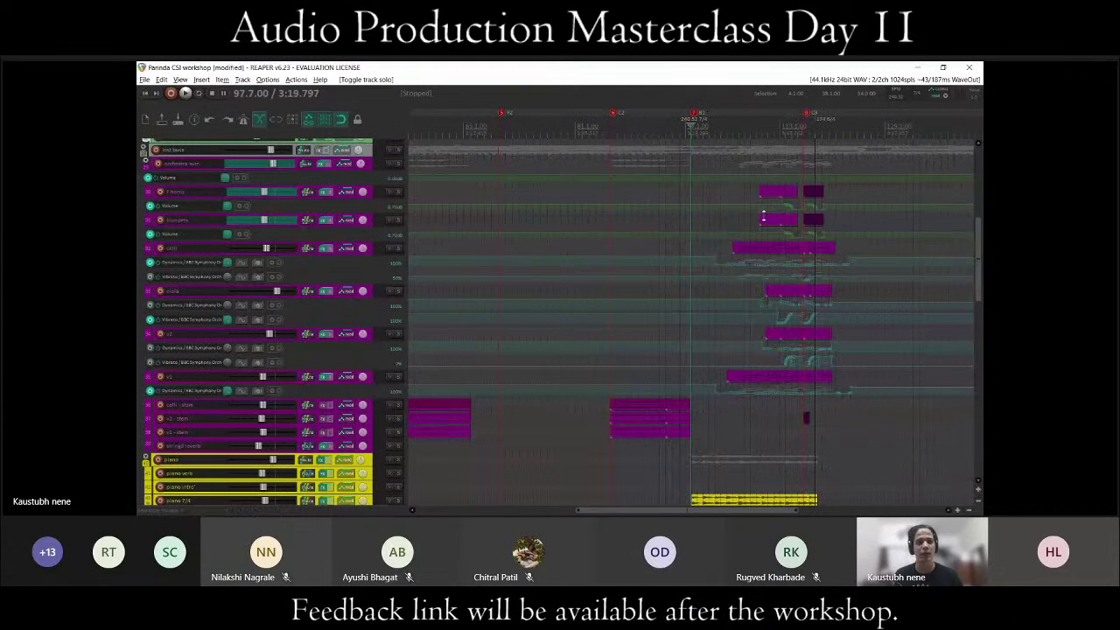
Place the edit cursor at 117.1.00, near the end of the bridge, and play the full mix briefly from there.
{"action": "scroll", "coordinate": [757, 212], "scroll_direction": "down", "scroll_amount": 2}
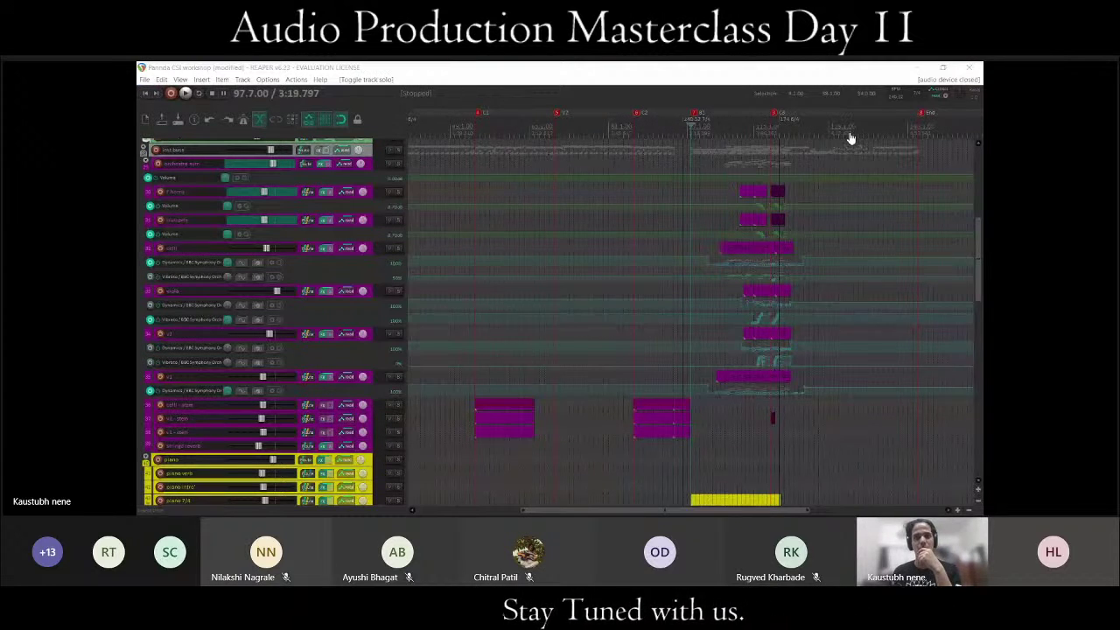
{"action": "left_click", "coordinate": [668, 154]}
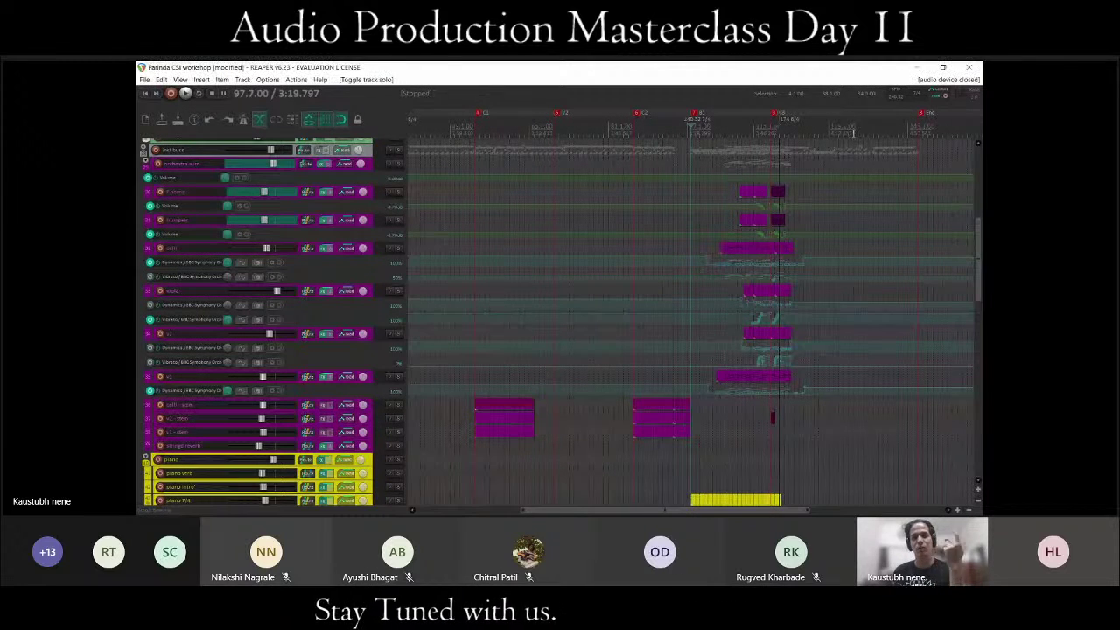
{"action": "left_click", "coordinate": [790, 143]}
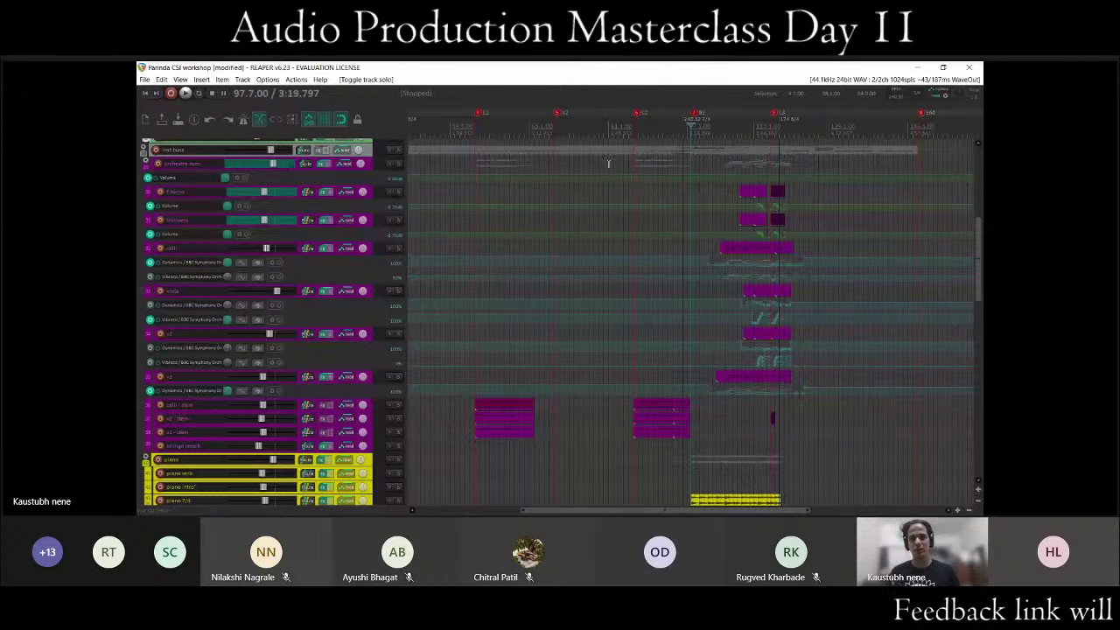
{"action": "scroll", "coordinate": [209, 281], "scroll_direction": "down", "scroll_amount": 2}
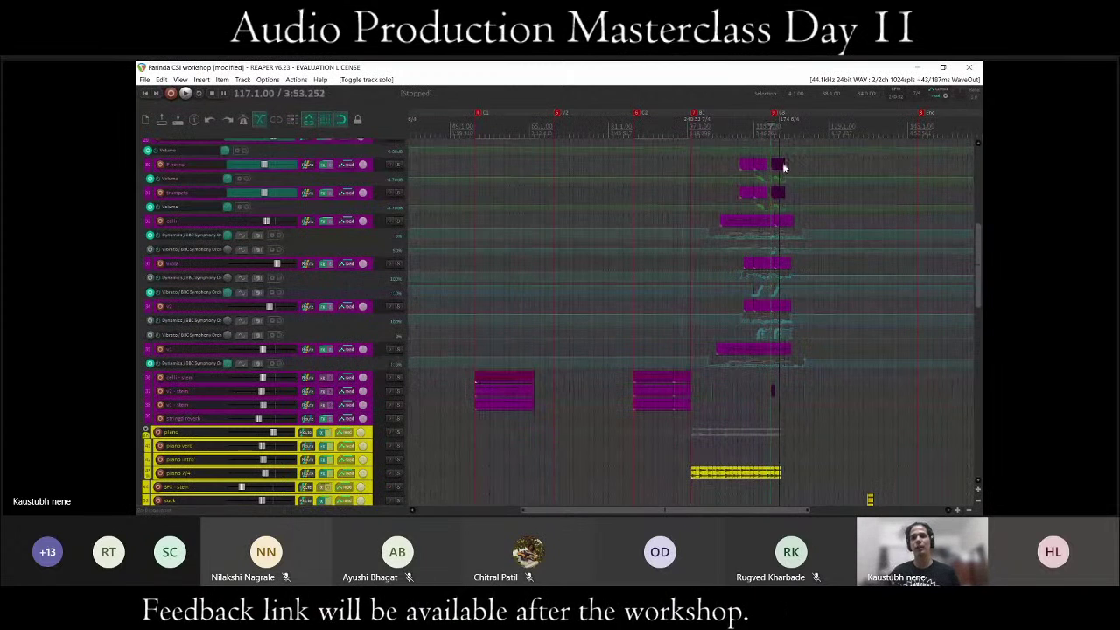
{"action": "scroll", "coordinate": [870, 368], "scroll_direction": "up", "scroll_amount": 2}
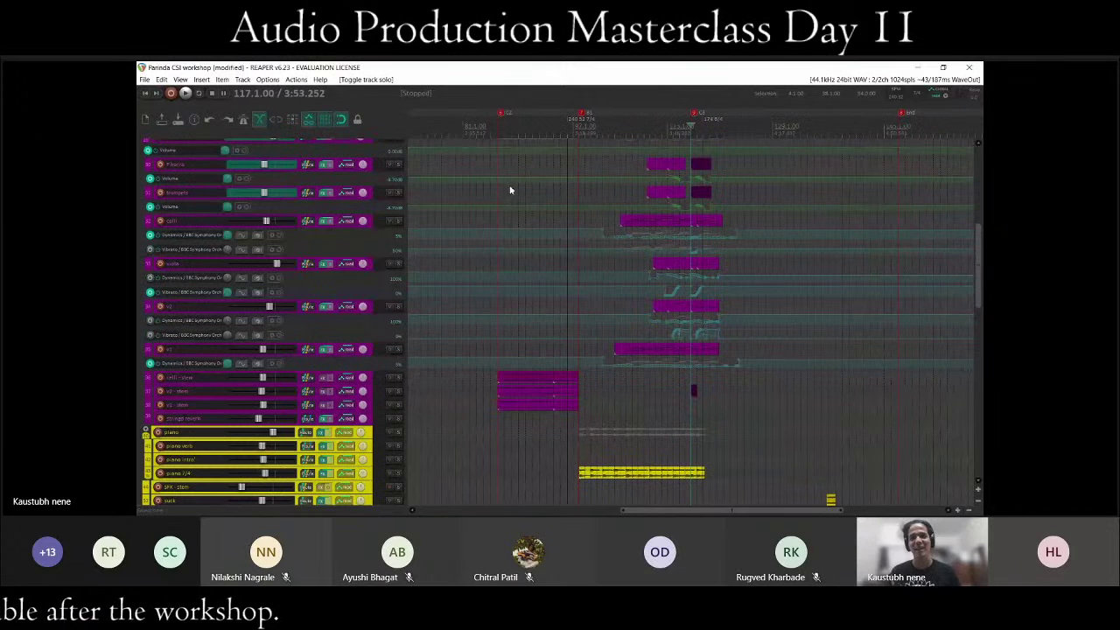
{"action": "scroll", "coordinate": [634, 163], "scroll_direction": "down", "scroll_amount": 2}
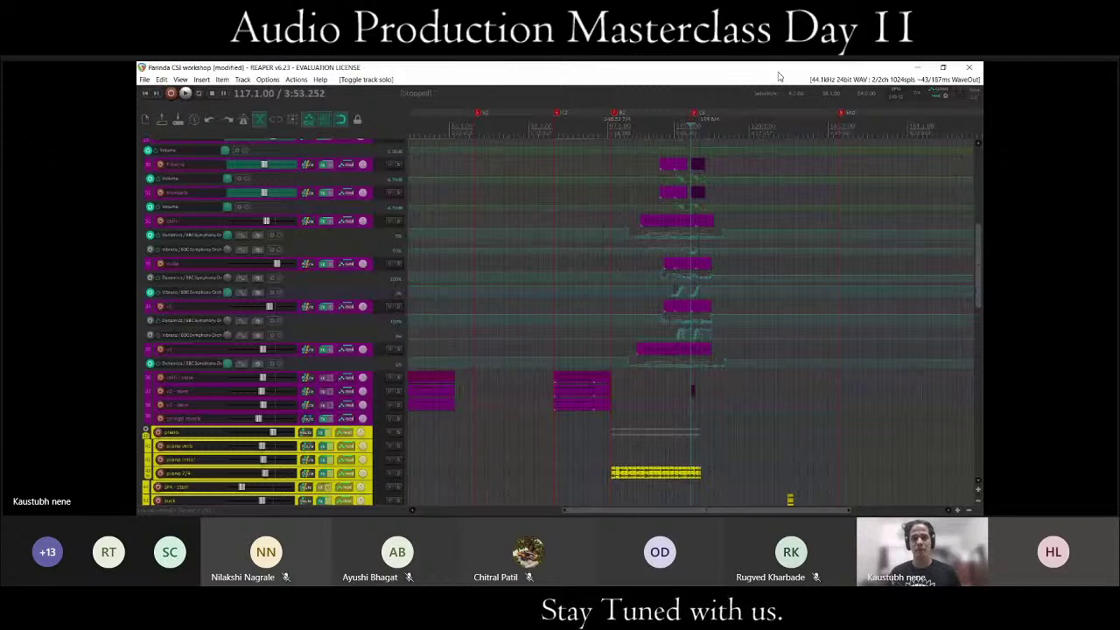
{"action": "key", "text": "space"}
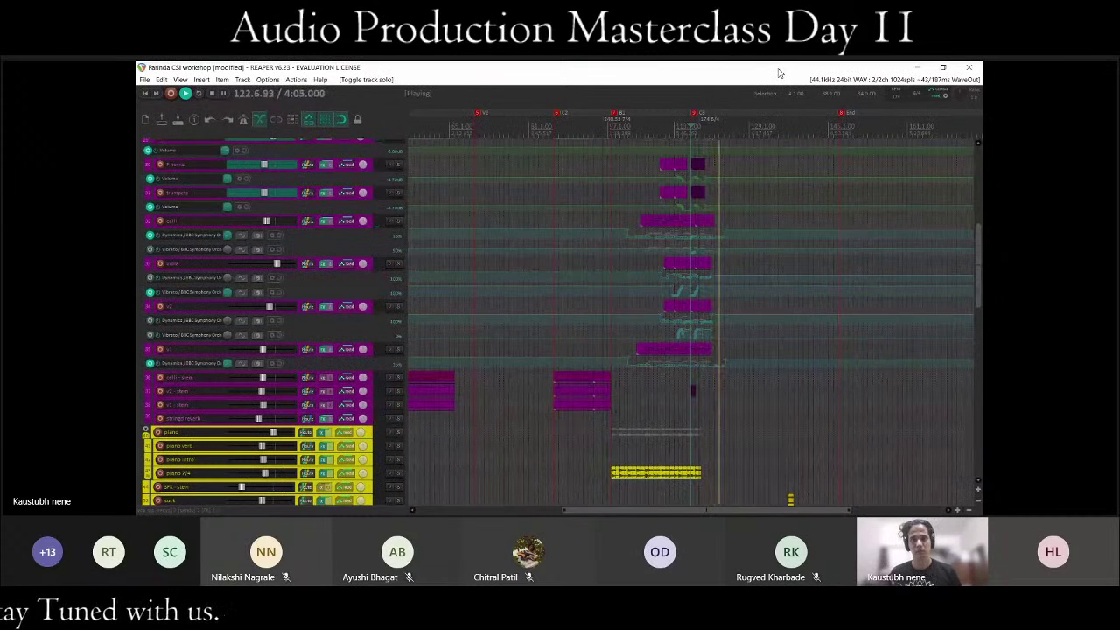
{"action": "key", "text": "space"}
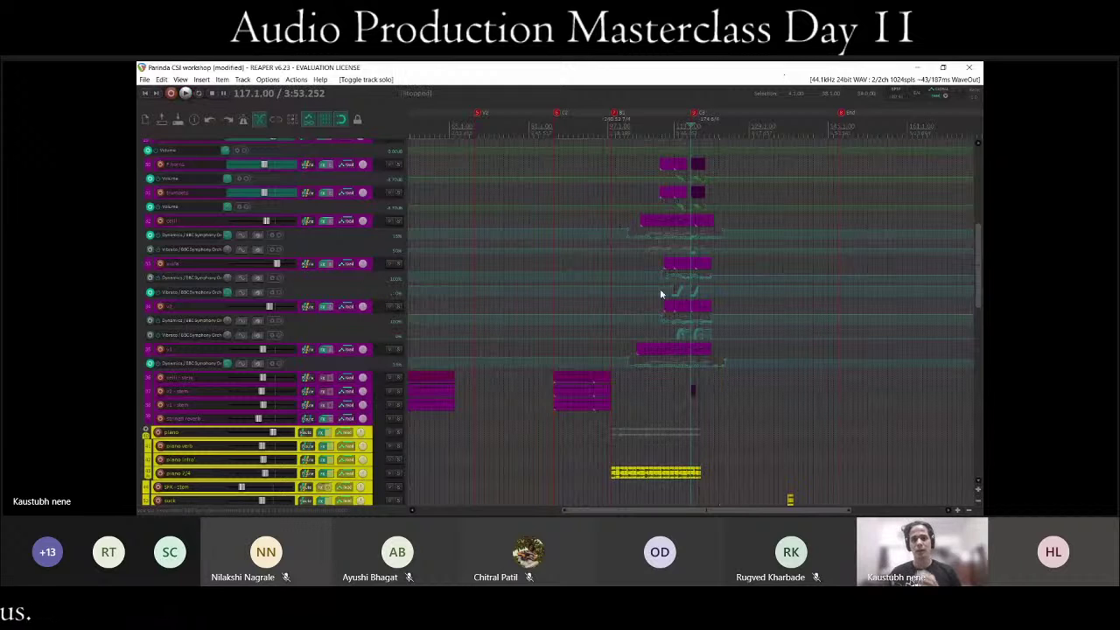
Examine the song's arrangement from the vocal tracks through the brass and strings to the piano, bass and guitars.
{"action": "scroll", "coordinate": [647, 294], "scroll_direction": "down", "scroll_amount": 2}
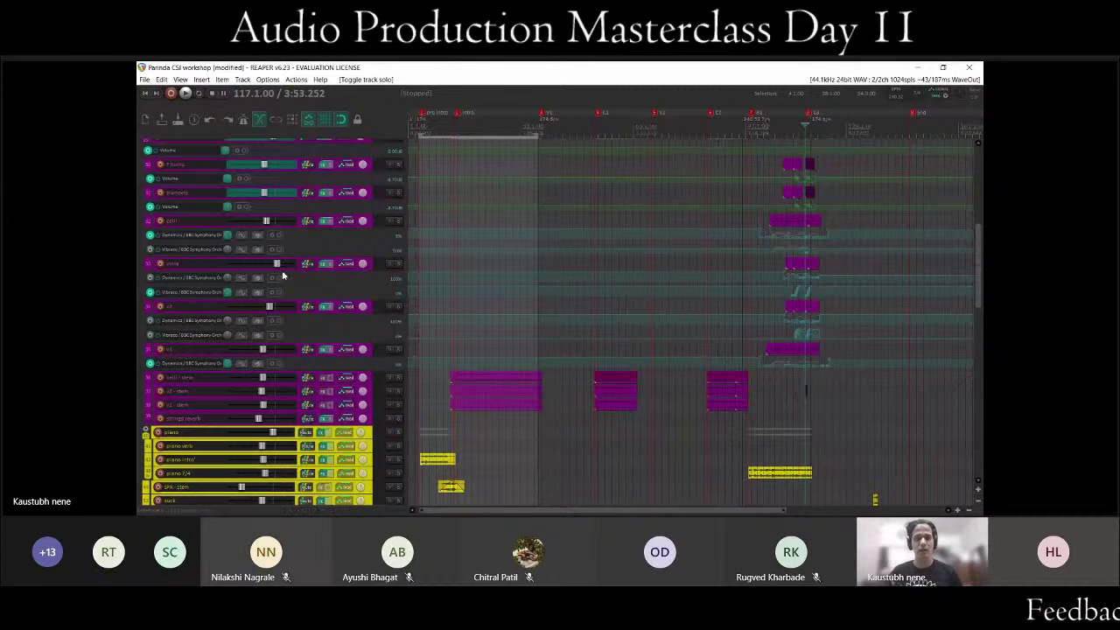
{"action": "scroll", "coordinate": [783, 252], "scroll_direction": "down", "scroll_amount": 2}
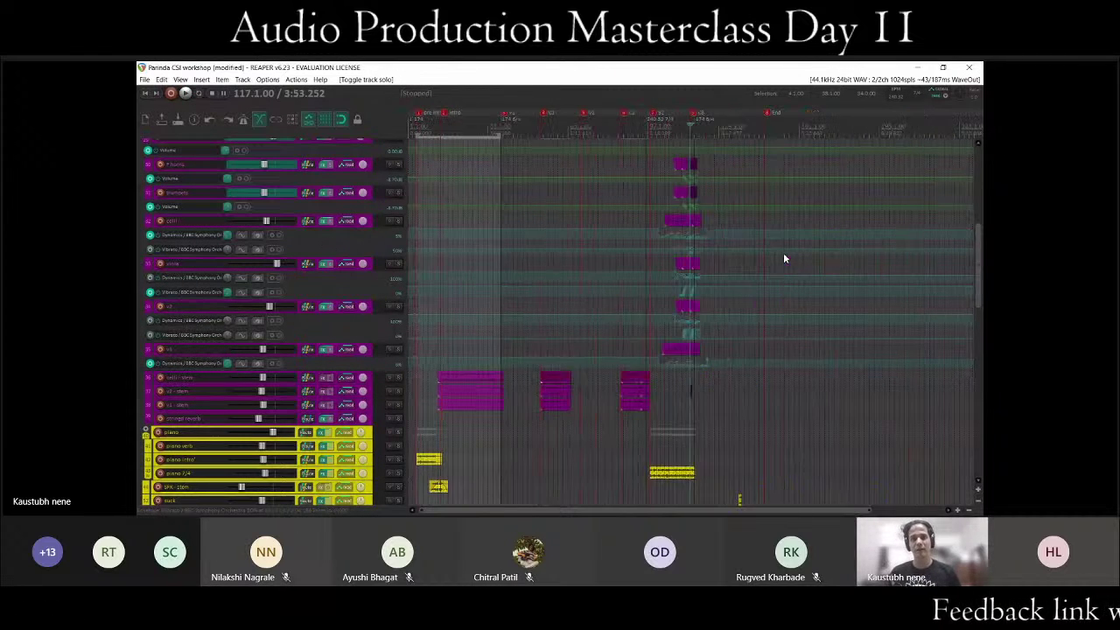
{"action": "scroll", "coordinate": [179, 238], "scroll_direction": "up", "scroll_amount": 2}
{"action": "scroll", "coordinate": [179, 238], "scroll_direction": "up", "scroll_amount": 5}
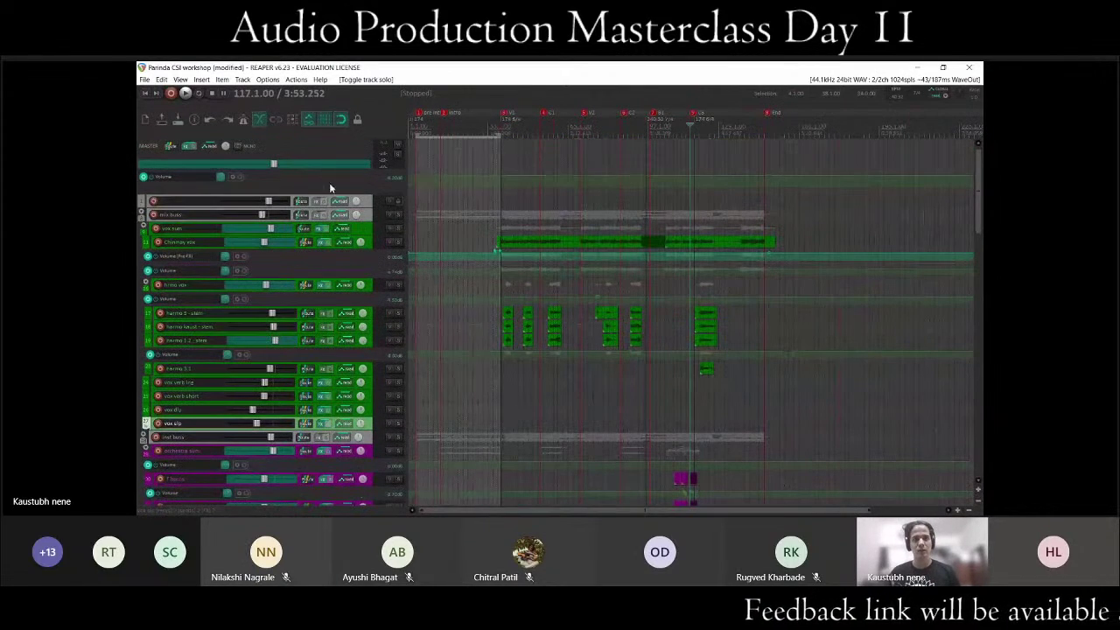
{"action": "scroll", "coordinate": [735, 259], "scroll_direction": "down", "scroll_amount": 2}
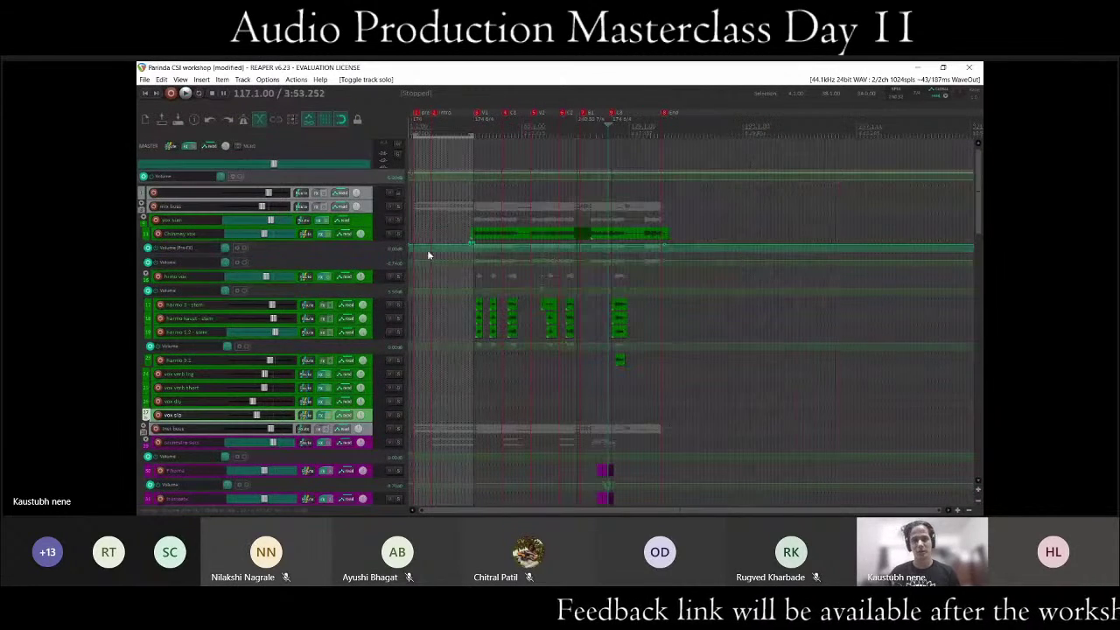
{"action": "scroll", "coordinate": [369, 226], "scroll_direction": "down", "scroll_amount": 1}
{"action": "scroll", "coordinate": [368, 226], "scroll_direction": "down", "scroll_amount": 8}
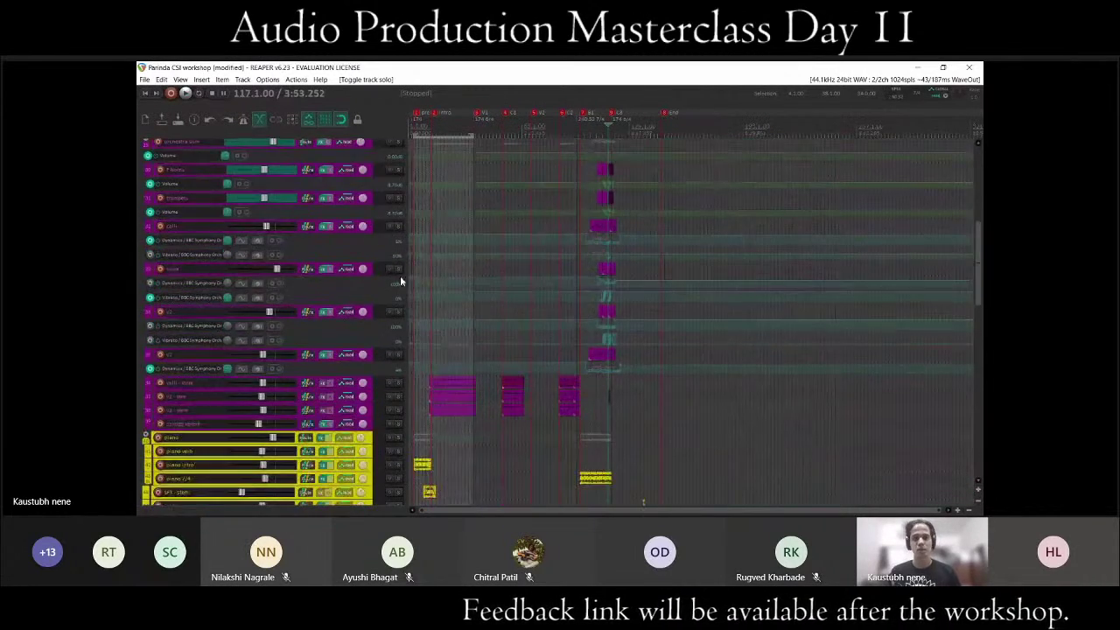
{"action": "scroll", "coordinate": [400, 276], "scroll_direction": "up", "scroll_amount": 3}
{"action": "scroll", "coordinate": [248, 272], "scroll_direction": "down", "scroll_amount": 6}
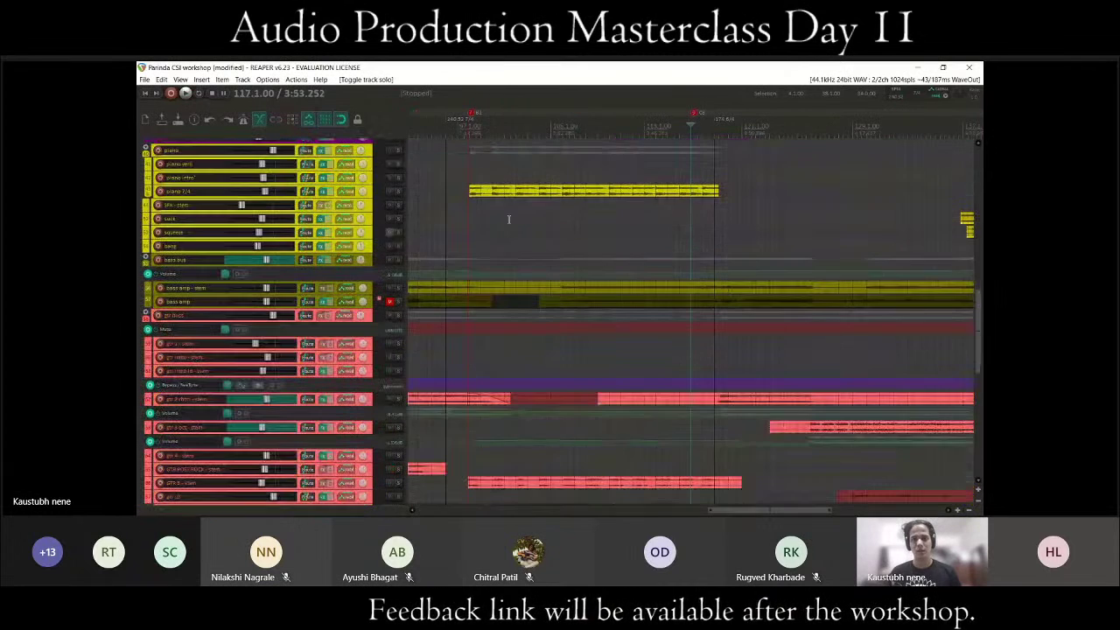
Place the edit cursor at 126.1.00 with the bang track selected and look over the guitar tracks.
{"action": "left_click", "coordinate": [814, 251]}
{"action": "left_click", "coordinate": [810, 251]}
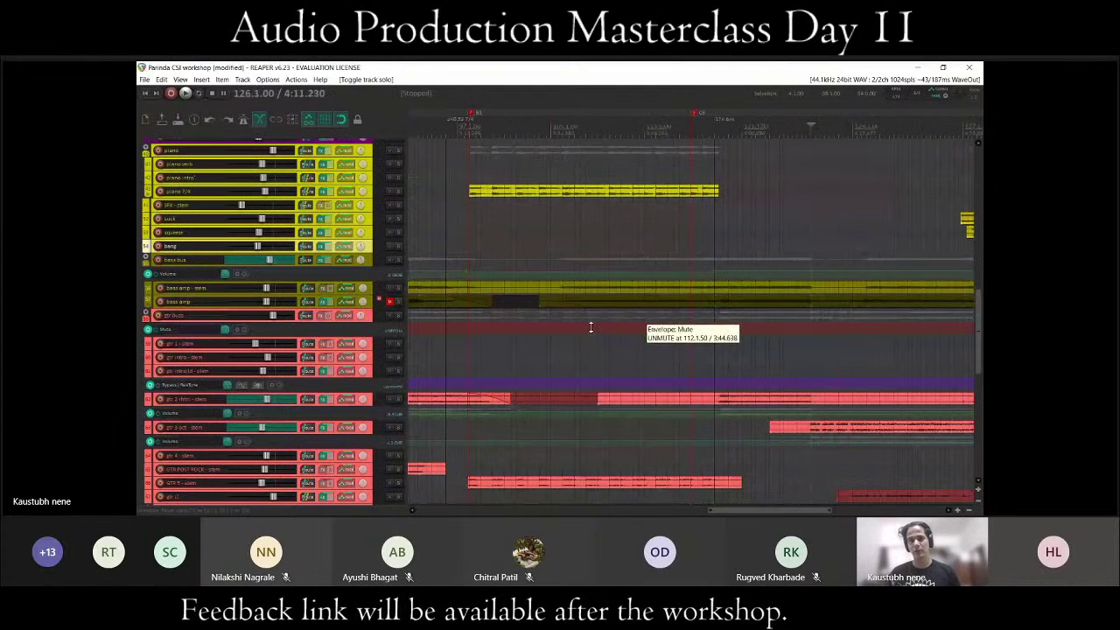
{"action": "scroll", "coordinate": [308, 324], "scroll_direction": "down", "scroll_amount": 2}
{"action": "scroll", "coordinate": [308, 324], "scroll_direction": "down", "scroll_amount": 1}
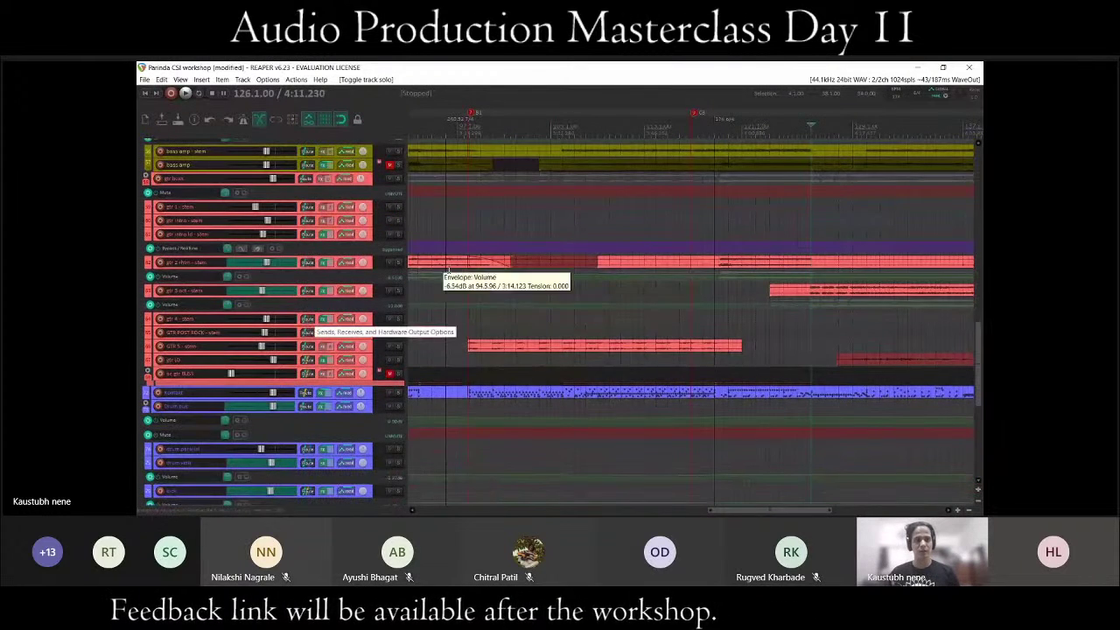
Solo the gtr 3 oct stem track, play it from 126.1.00, and clear the solo after listening.
{"action": "left_click", "coordinate": [398, 290]}
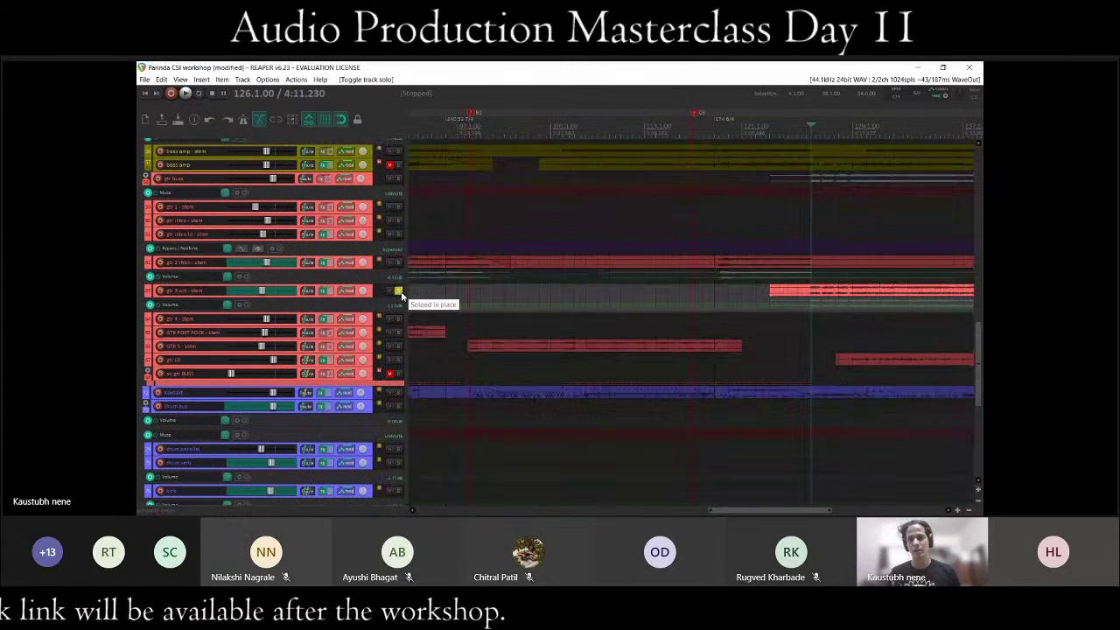
{"action": "key", "text": "space"}
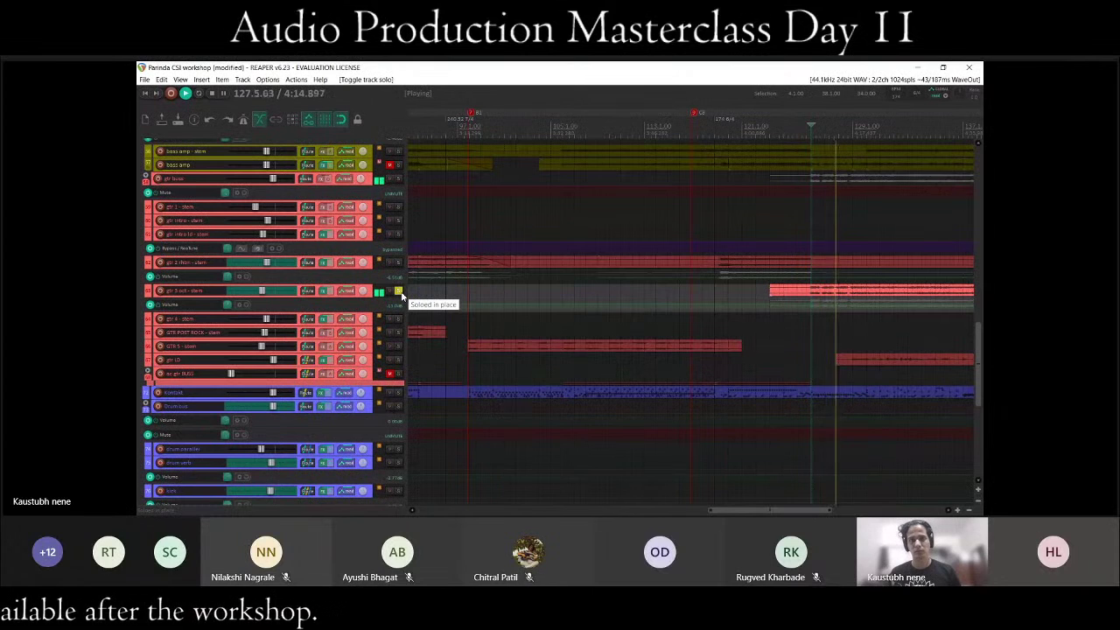
{"action": "scroll", "coordinate": [663, 273], "scroll_direction": "down", "scroll_amount": 2}
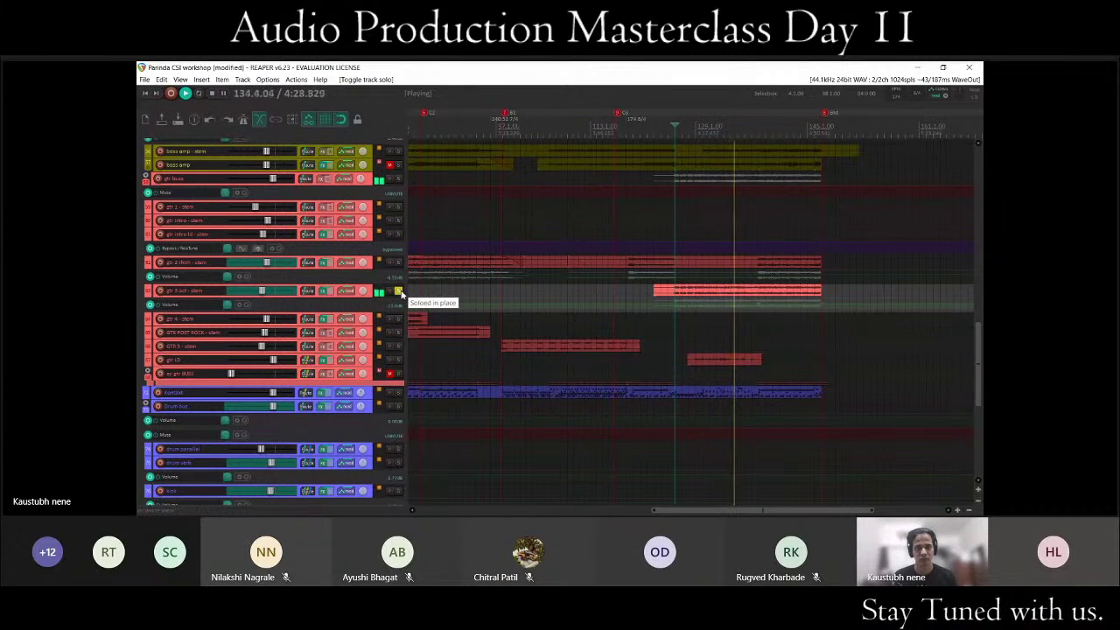
{"action": "scroll", "coordinate": [733, 327], "scroll_direction": "down", "scroll_amount": 3}
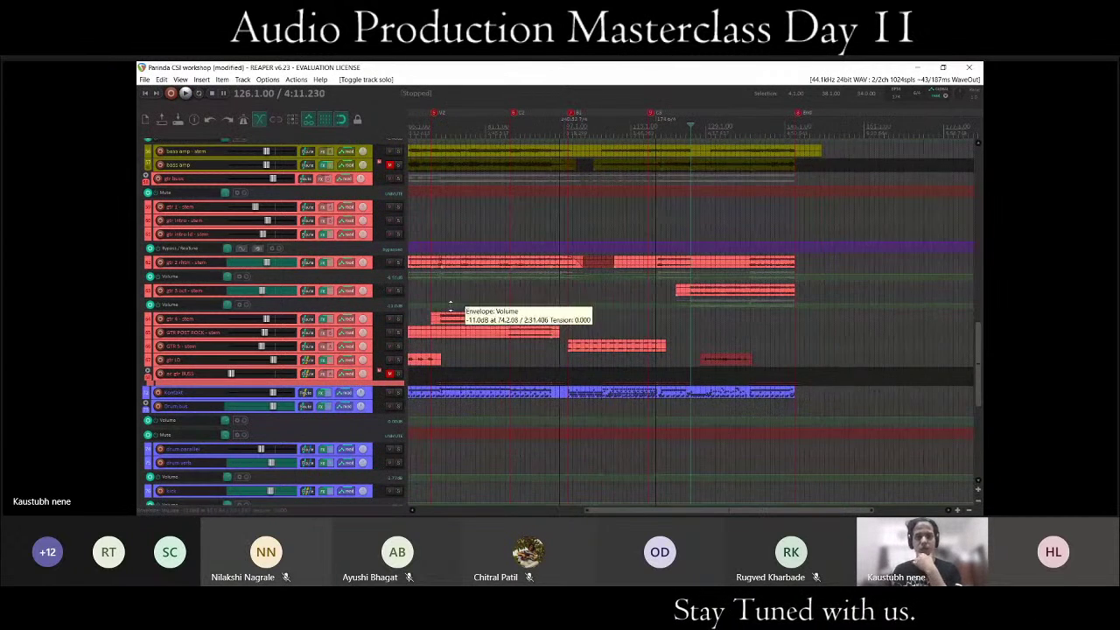
{"action": "scroll", "coordinate": [464, 306], "scroll_direction": "up", "scroll_amount": 2}
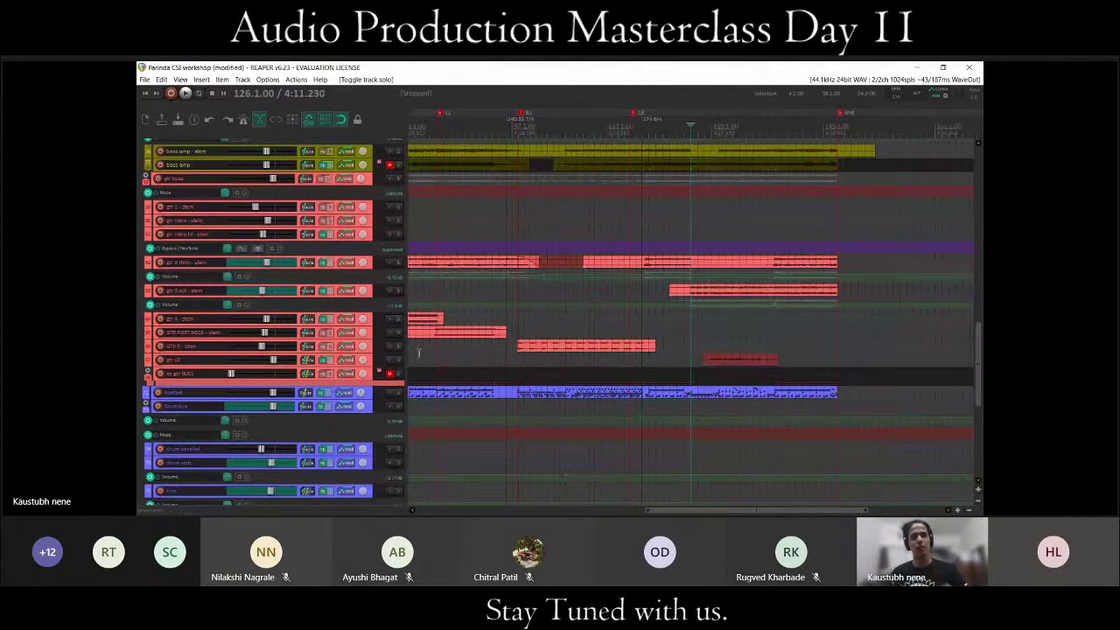
{"action": "mouse_move", "coordinate": [367, 301]}
{"action": "left_mouse_down"}
{"action": "mouse_move", "coordinate": [368, 408]}
{"action": "mouse_move", "coordinate": [367, 300]}
{"action": "mouse_move", "coordinate": [370, 385]}
{"action": "mouse_move", "coordinate": [376, 298]}
{"action": "left_mouse_up"}
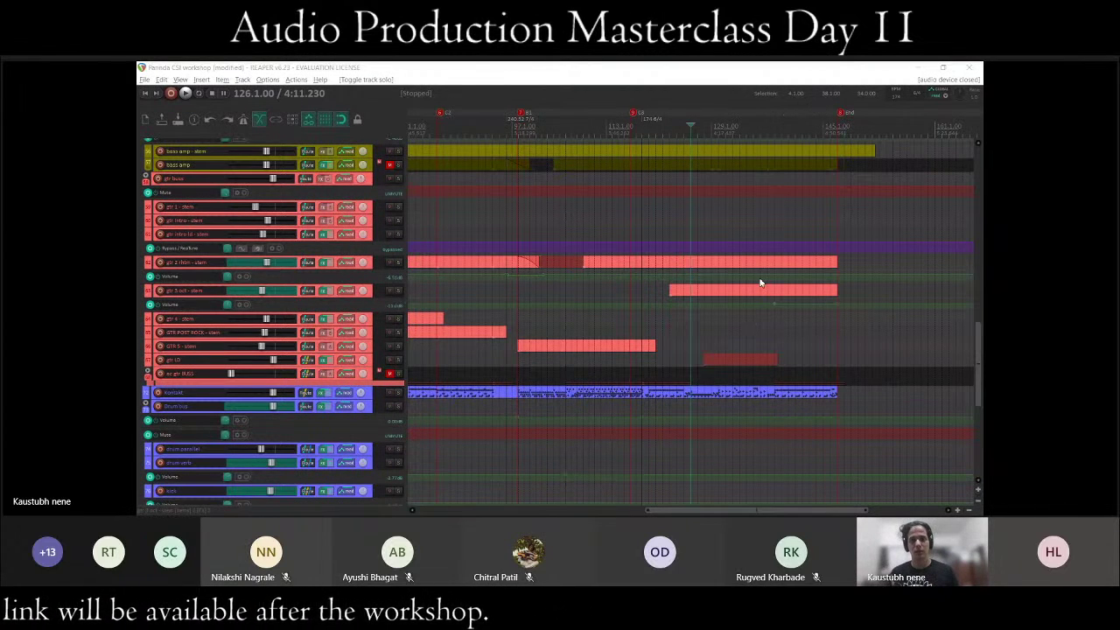
Select the last clip on the gtr 3 oct stem track and play the full mix from 130.1.00 through the song's end.
{"action": "scroll", "coordinate": [762, 283], "scroll_direction": "down", "scroll_amount": 3}
{"action": "left_click", "coordinate": [848, 292]}
{"action": "scroll", "coordinate": [787, 300], "scroll_direction": "up", "scroll_amount": 5}
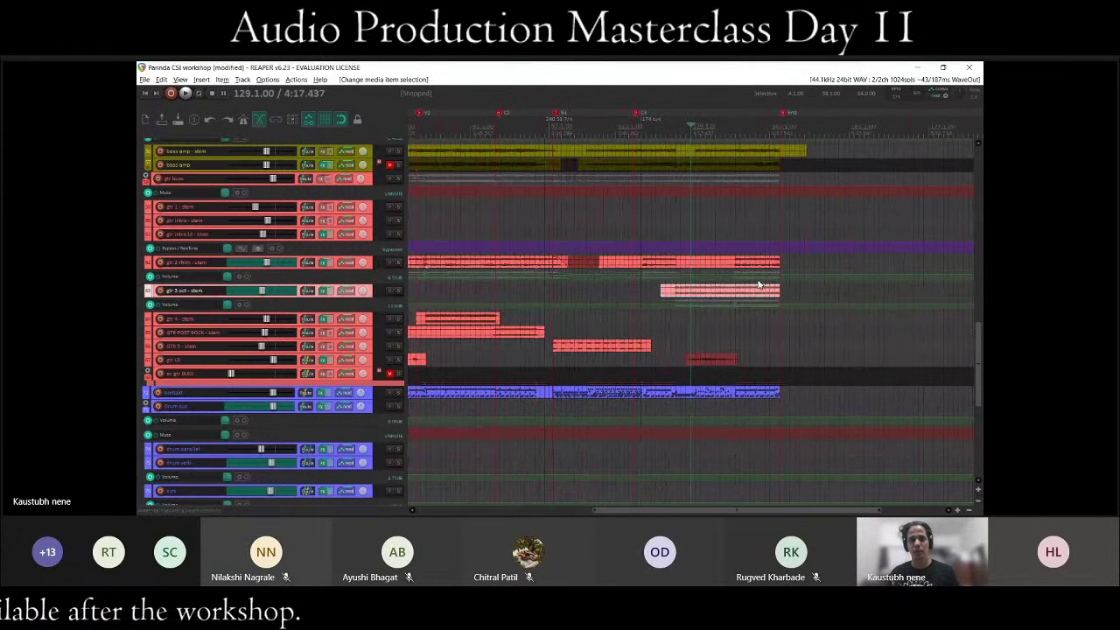
{"action": "scroll", "coordinate": [700, 285], "scroll_direction": "up", "scroll_amount": 3}
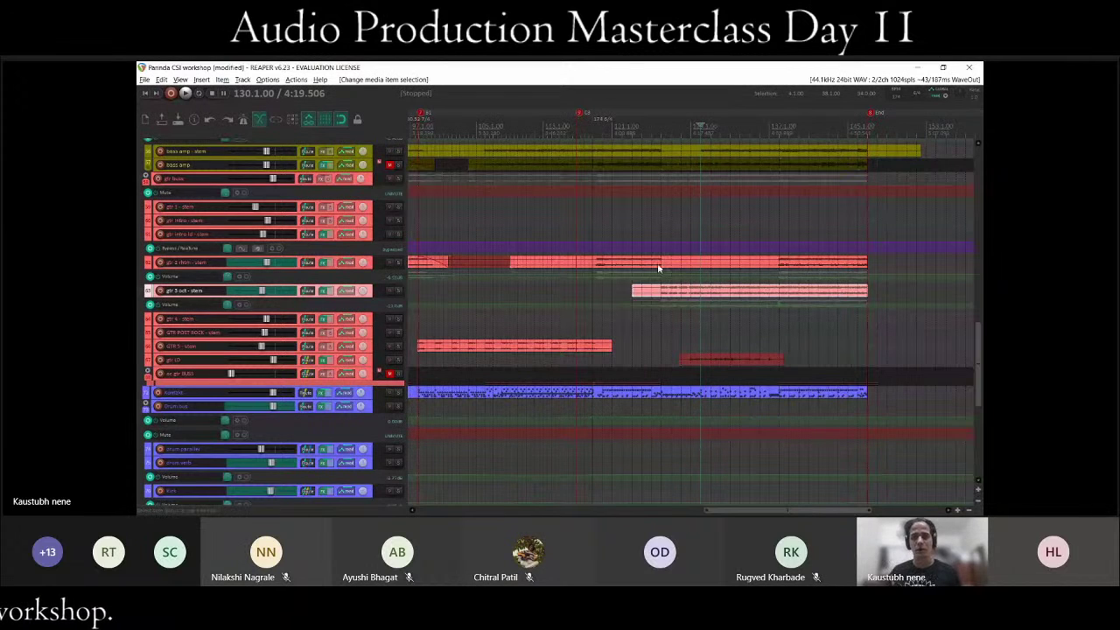
{"action": "scroll", "coordinate": [443, 298], "scroll_direction": "down", "scroll_amount": 2}
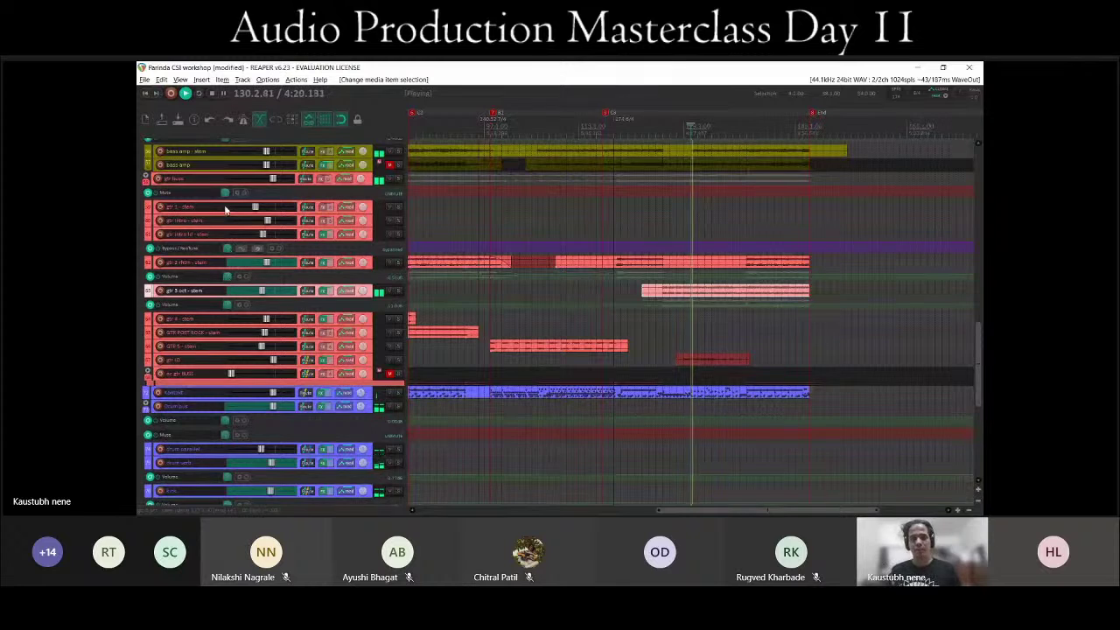
{"action": "scroll", "coordinate": [579, 260], "scroll_direction": "up", "scroll_amount": 2}
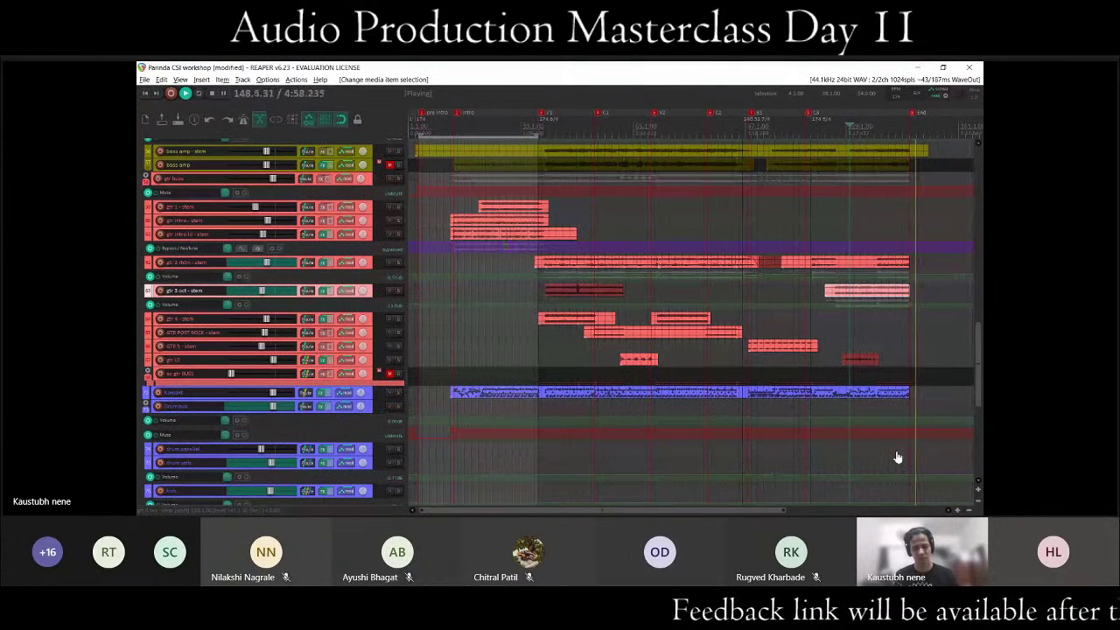
{"action": "key", "text": "space"}
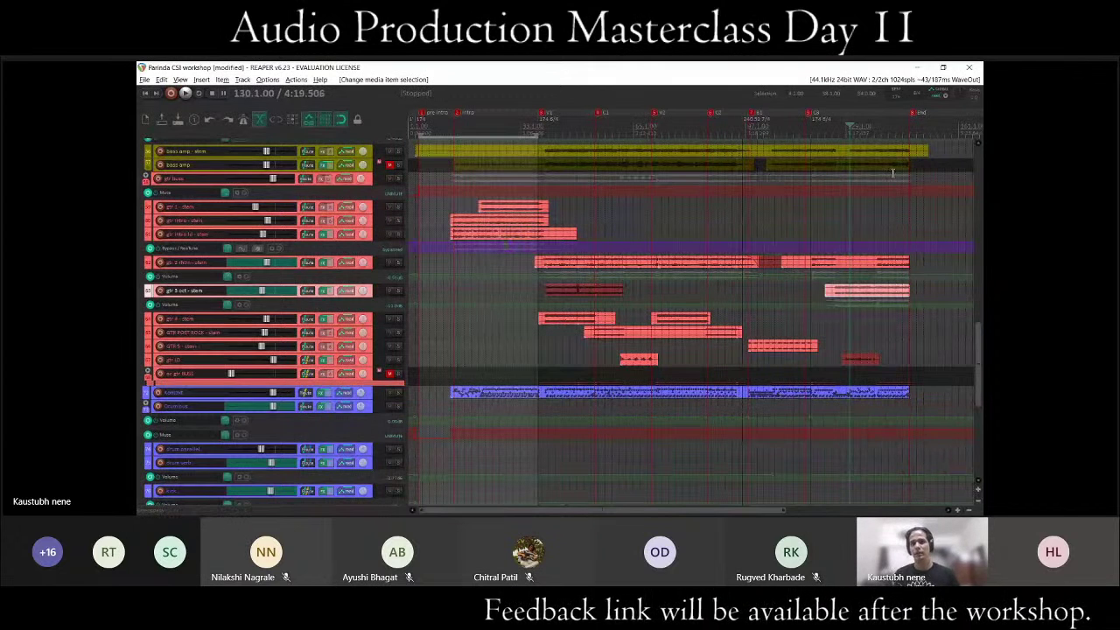
Enlarge the gtr 2 stem track to inspect its waveform, play the mix briefly from 138.1.00, and restore the track's compact height.
{"action": "left_click", "coordinate": [881, 135]}
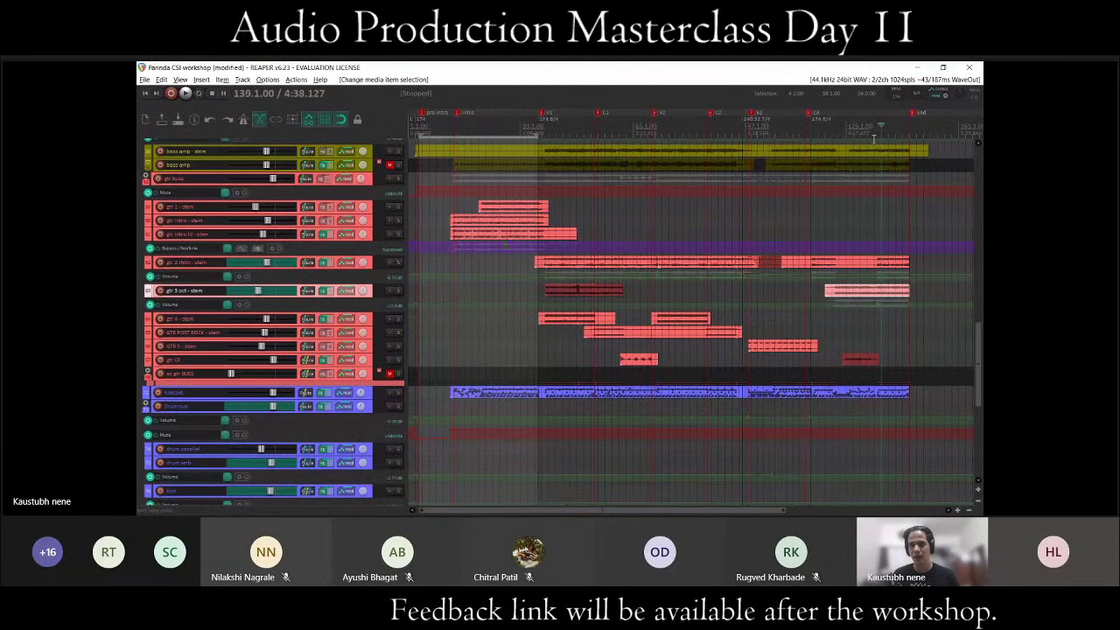
{"action": "scroll", "coordinate": [933, 287], "scroll_direction": "up", "scroll_amount": 3}
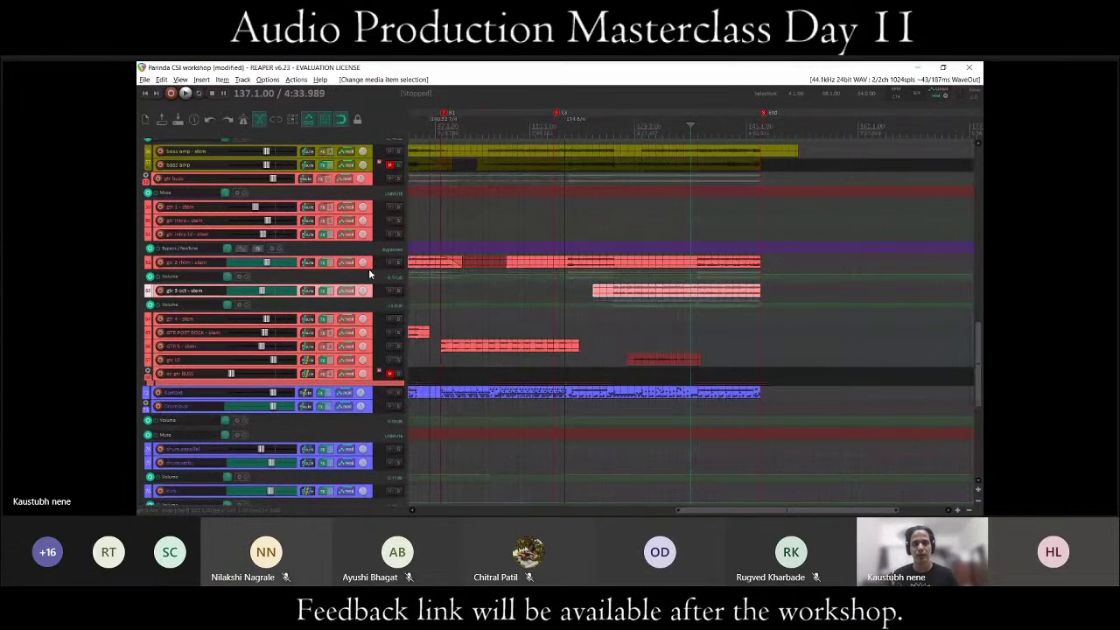
{"action": "scroll", "coordinate": [549, 346], "scroll_direction": "up", "scroll_amount": 3}
{"action": "scroll", "coordinate": [677, 317], "scroll_direction": "down", "scroll_amount": 3}
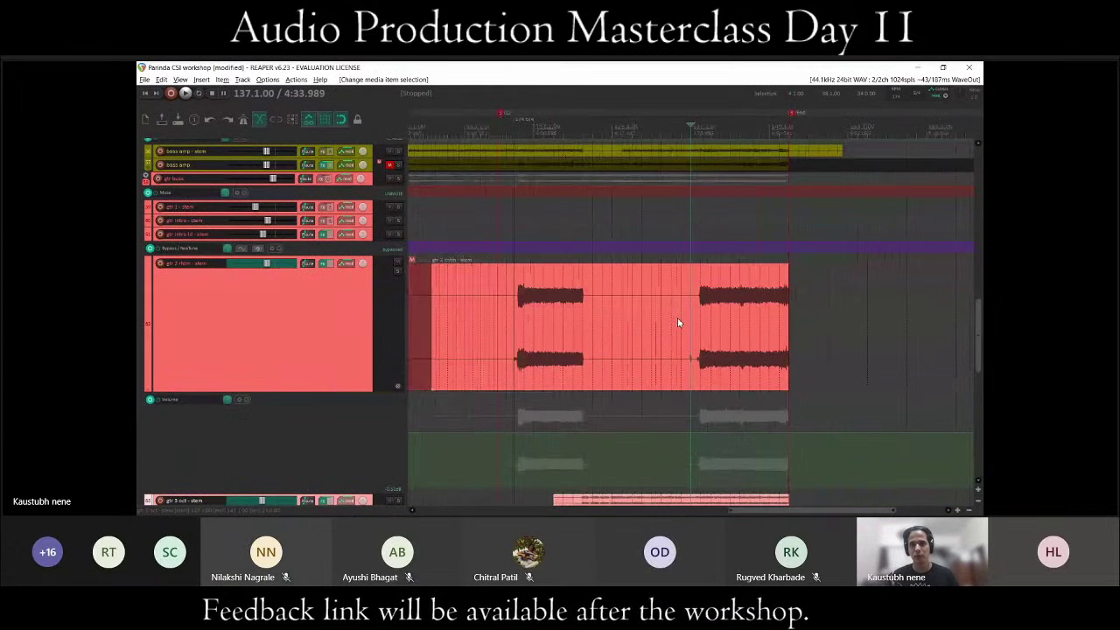
{"action": "left_click", "coordinate": [709, 227]}
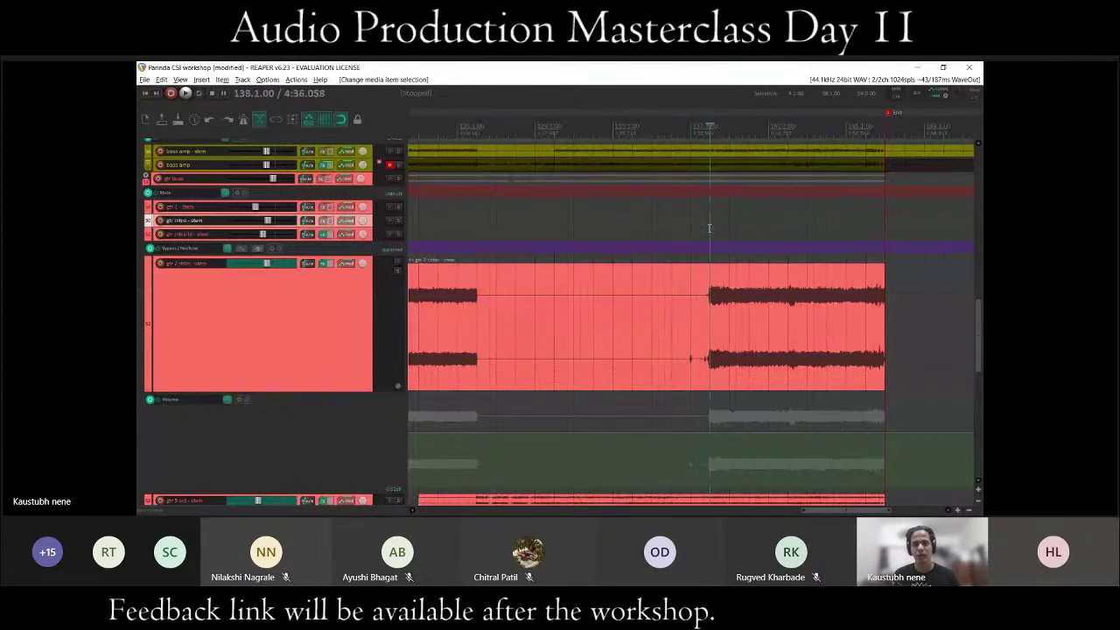
{"action": "key", "text": "space"}
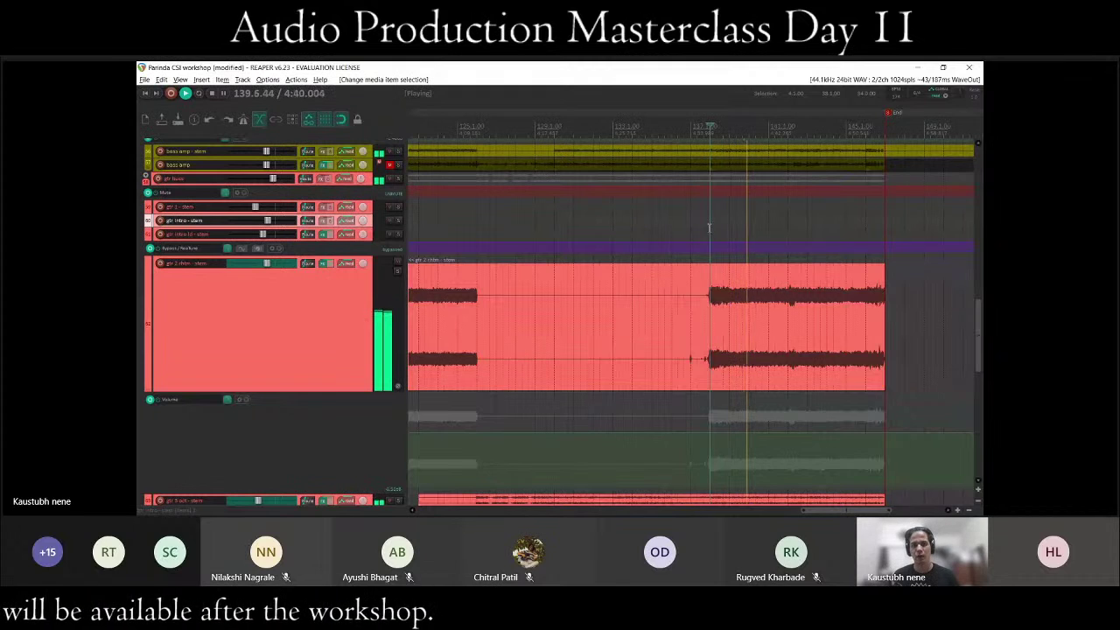
{"action": "key", "text": "space"}
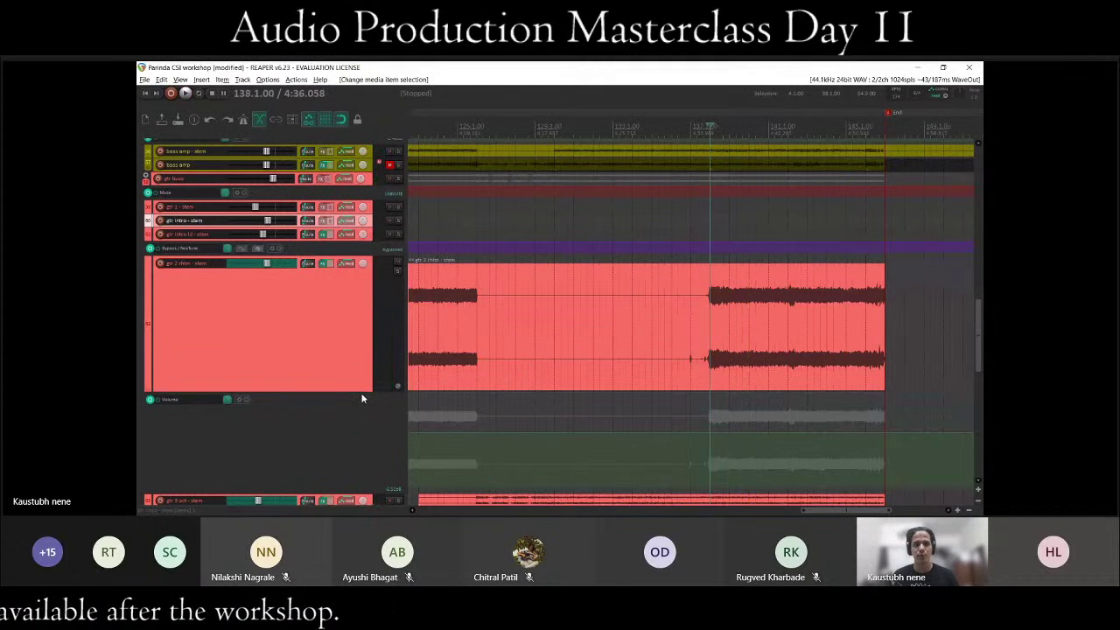
{"action": "left_click_drag", "start_coordinate": [363, 393], "coordinate": [362, 321]}
{"action": "scroll", "coordinate": [855, 394], "scroll_direction": "down", "scroll_amount": 3}
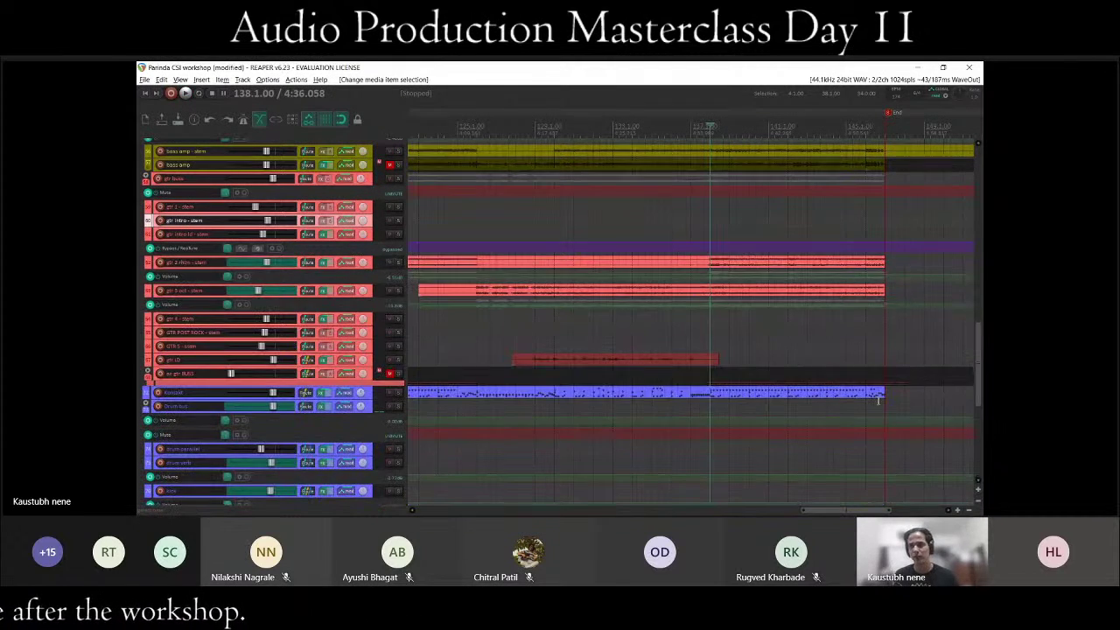
Enlarge the Kontakt drum track and examine its MIDI notes from the intro to the end of the song.
{"action": "scroll", "coordinate": [878, 321], "scroll_direction": "down", "scroll_amount": 5}
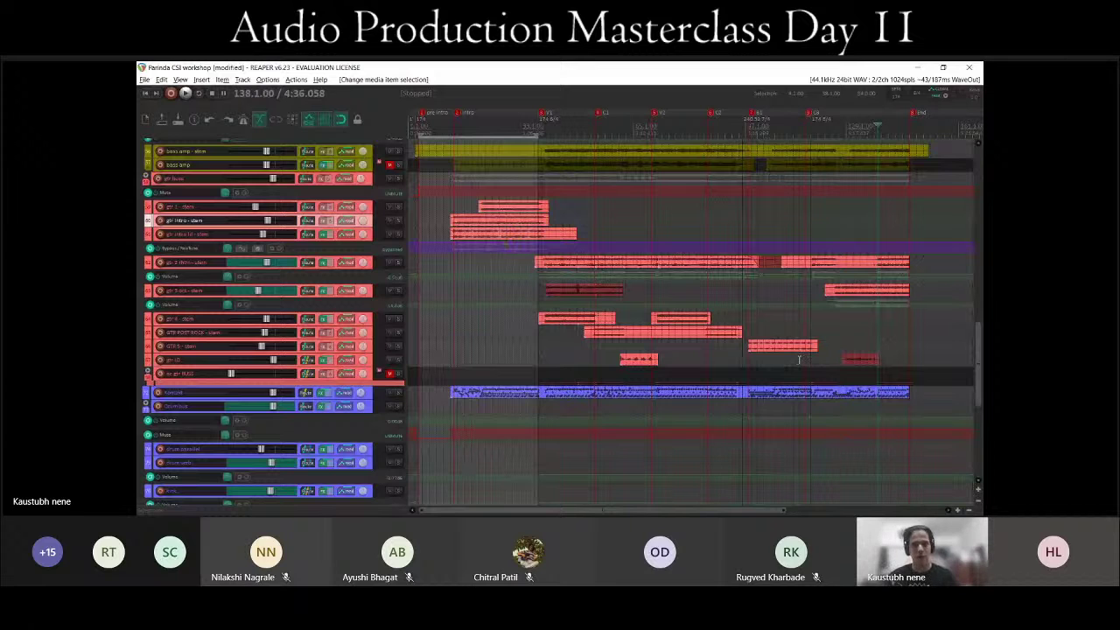
{"action": "scroll", "coordinate": [396, 250], "scroll_direction": "down", "scroll_amount": 5}
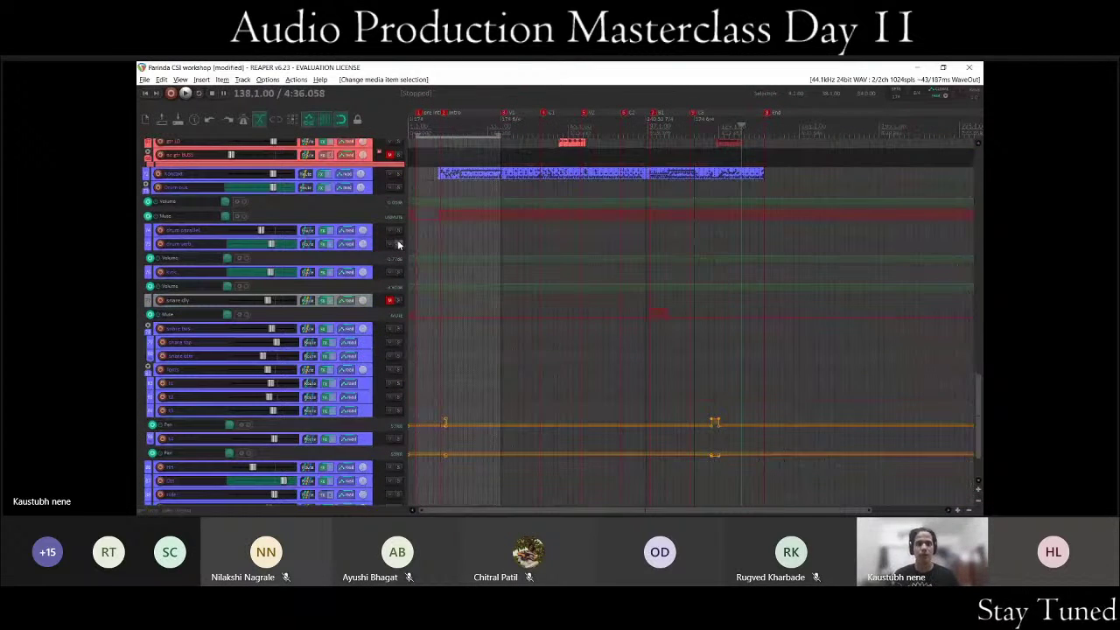
{"action": "left_click_drag", "start_coordinate": [368, 182], "coordinate": [367, 301]}
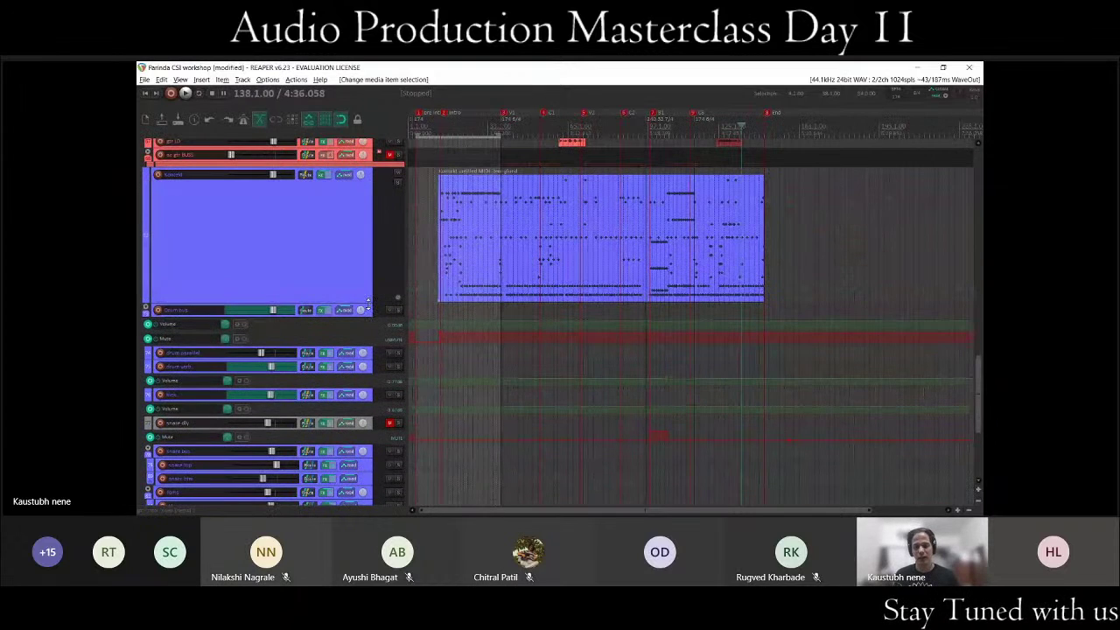
{"action": "key", "text": "ctrl+m"}
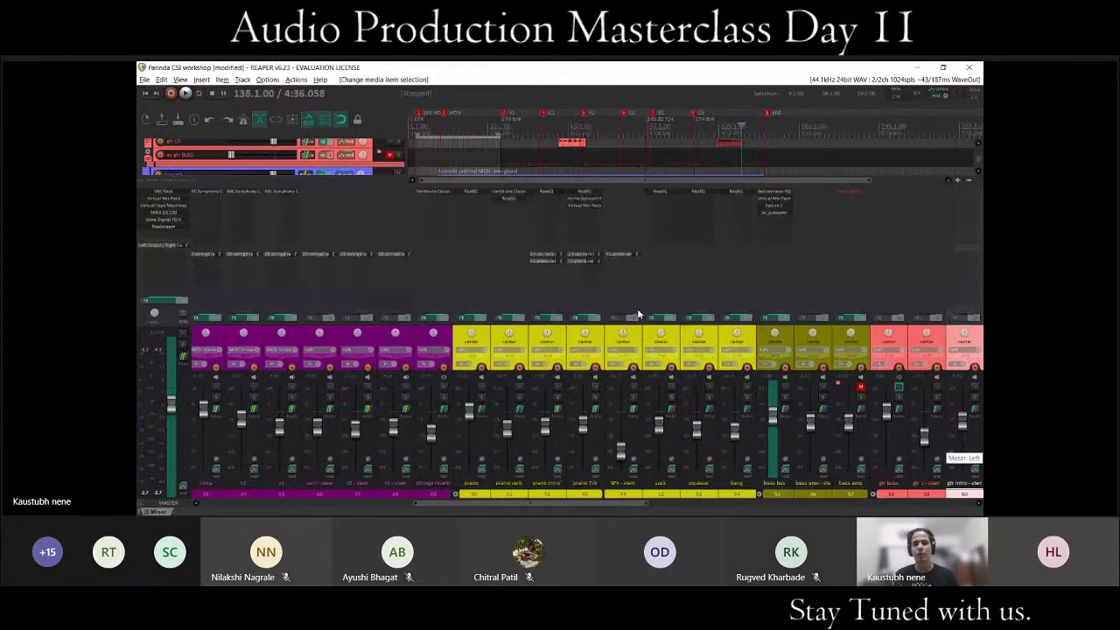
{"action": "key", "text": "ctrl+m"}
{"action": "scroll", "coordinate": [345, 338], "scroll_direction": "up", "scroll_amount": 3}
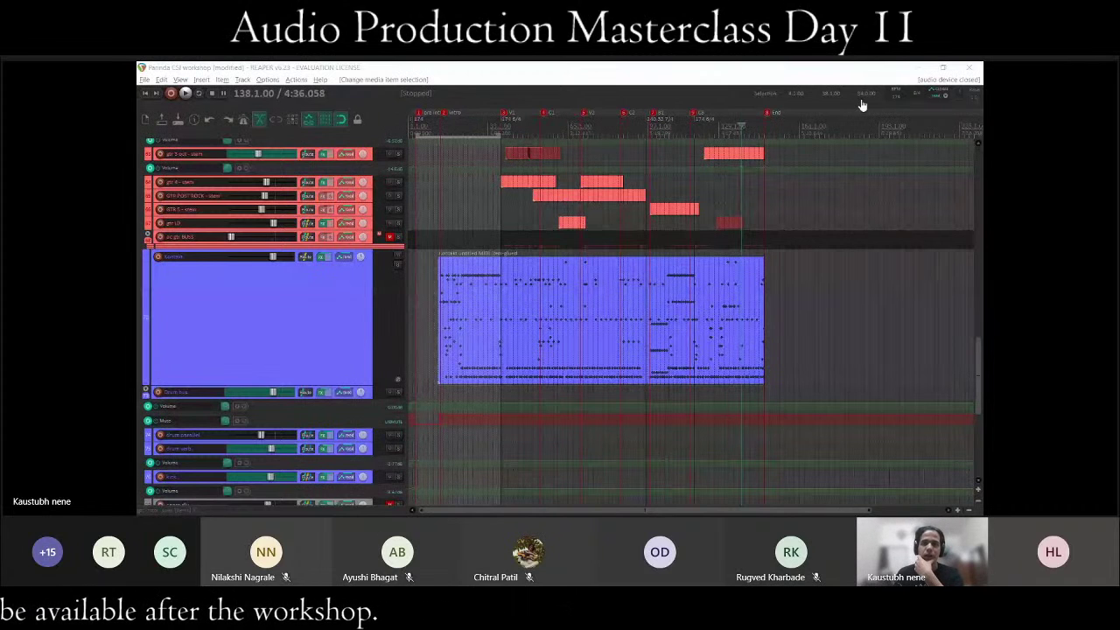
{"action": "left_click", "coordinate": [767, 176]}
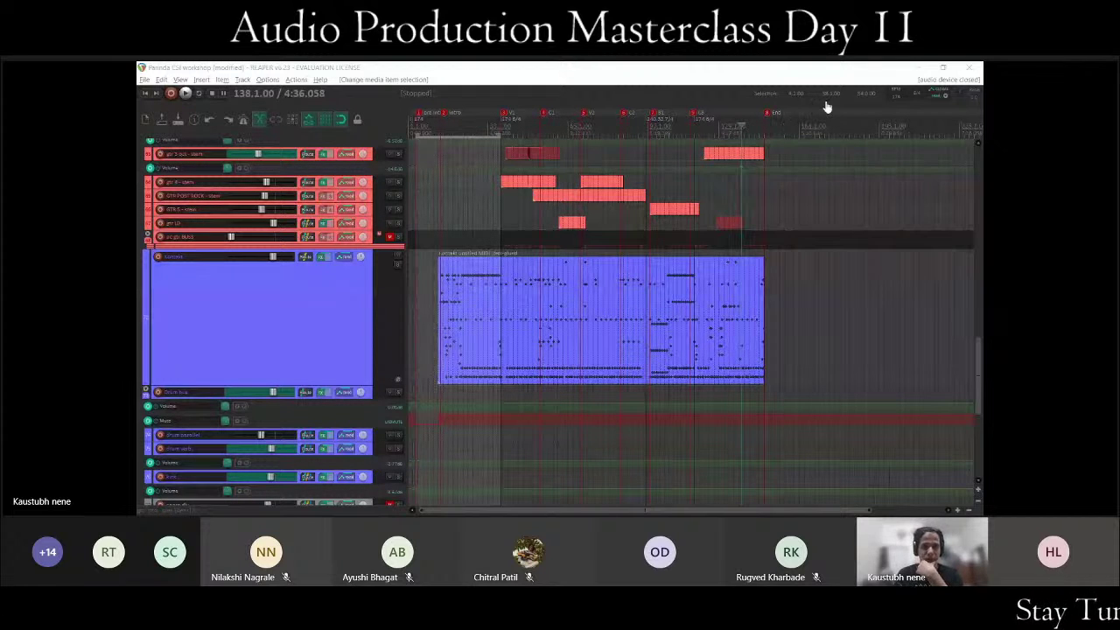
{"action": "scroll", "coordinate": [861, 302], "scroll_direction": "up", "scroll_amount": 2}
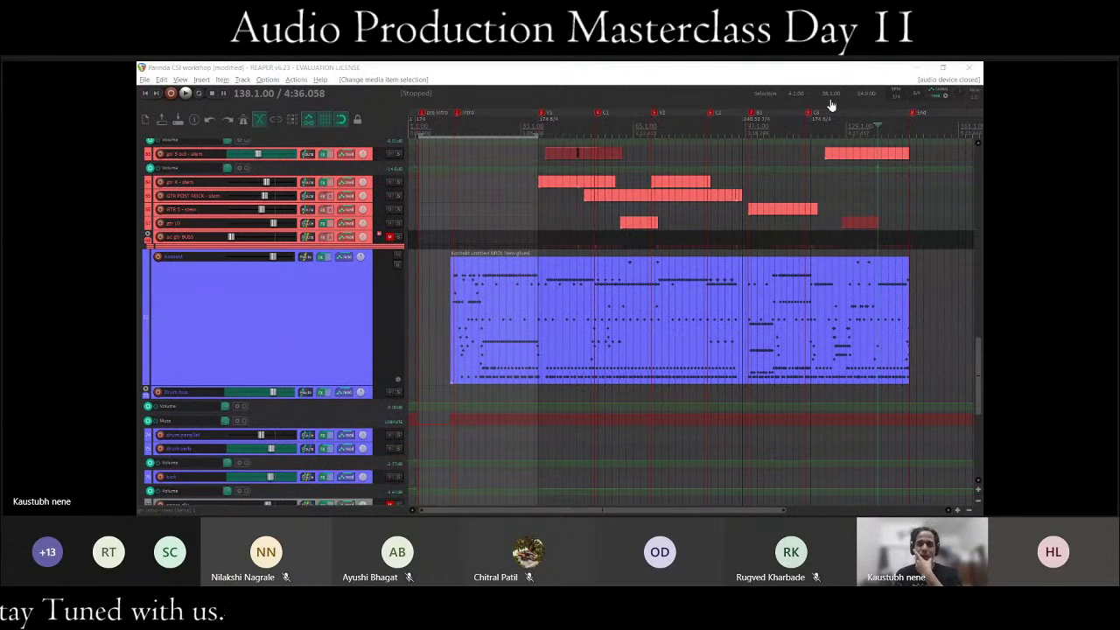
{"action": "left_click", "coordinate": [517, 272]}
{"action": "scroll", "coordinate": [579, 260], "scroll_direction": "up", "scroll_amount": 3}
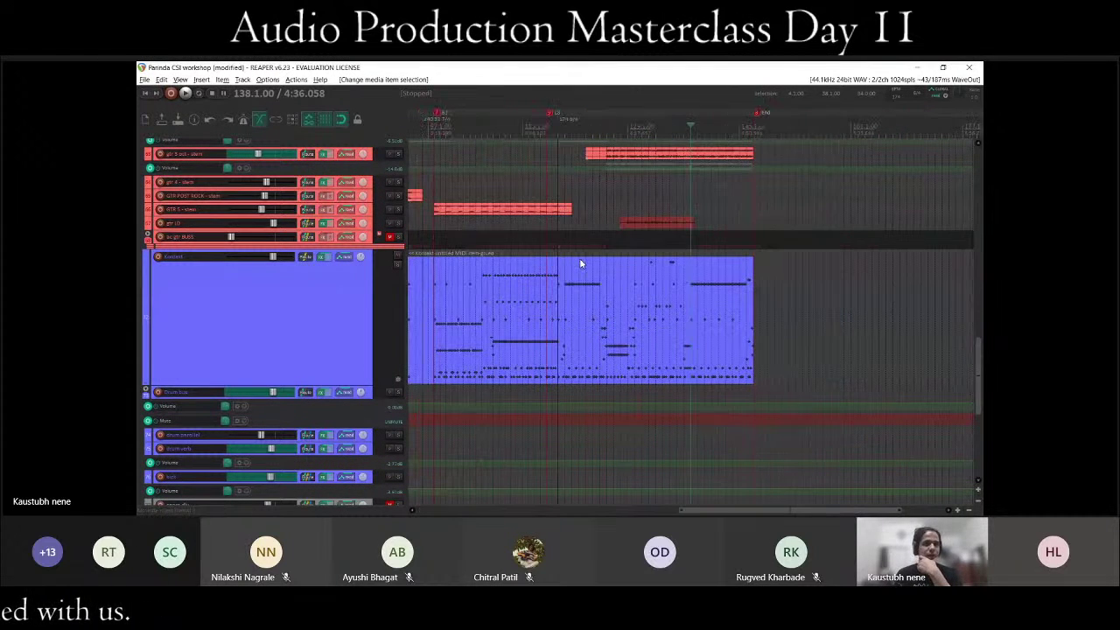
{"action": "scroll", "coordinate": [578, 260], "scroll_direction": "up", "scroll_amount": 5}
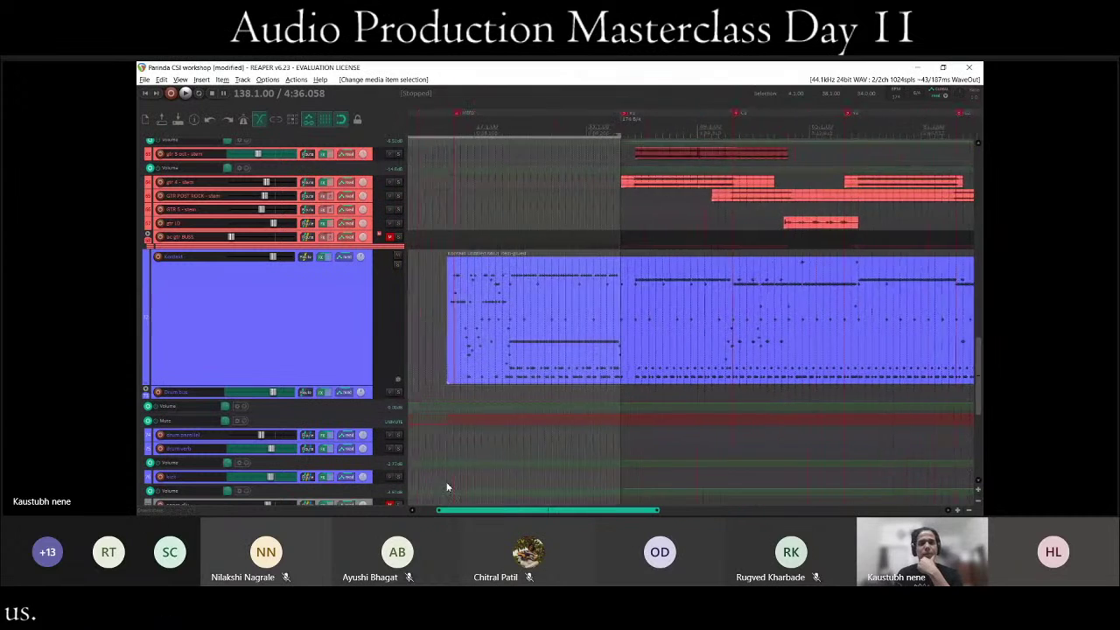
{"action": "scroll", "coordinate": [878, 241], "scroll_direction": "right", "scroll_amount": 3}
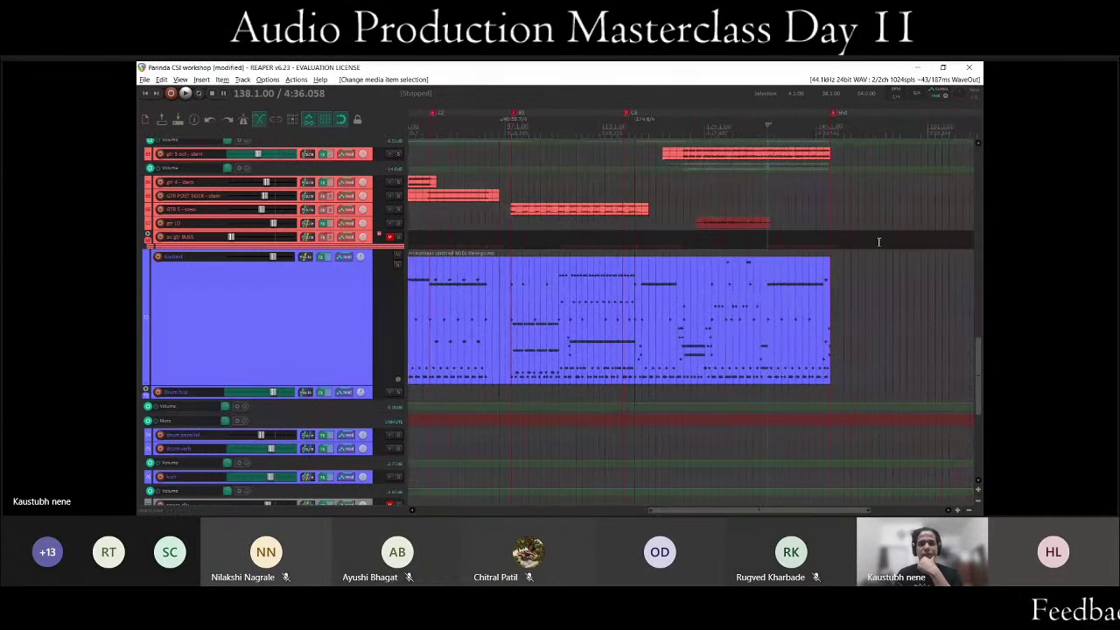
Return the Kontakt track to its compact height and review the whole arrangement from the drums and guitars up to the vocals and master.
{"action": "scroll", "coordinate": [879, 241], "scroll_direction": "down", "scroll_amount": 4}
{"action": "scroll", "coordinate": [258, 304], "scroll_direction": "down", "scroll_amount": 3}
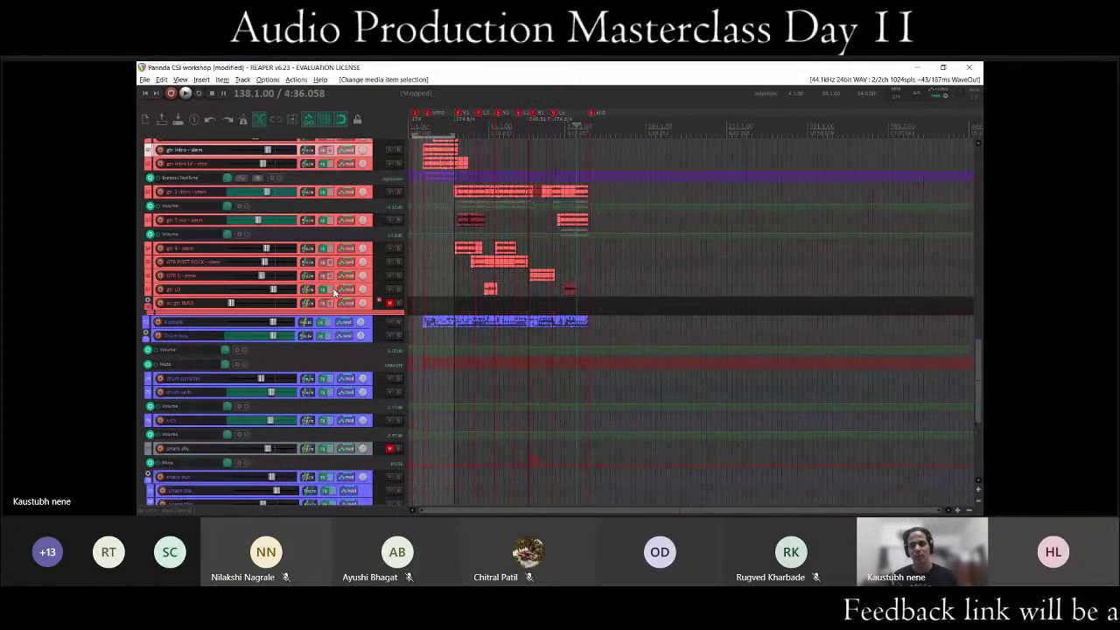
{"action": "scroll", "coordinate": [756, 417], "scroll_direction": "up", "scroll_amount": 4}
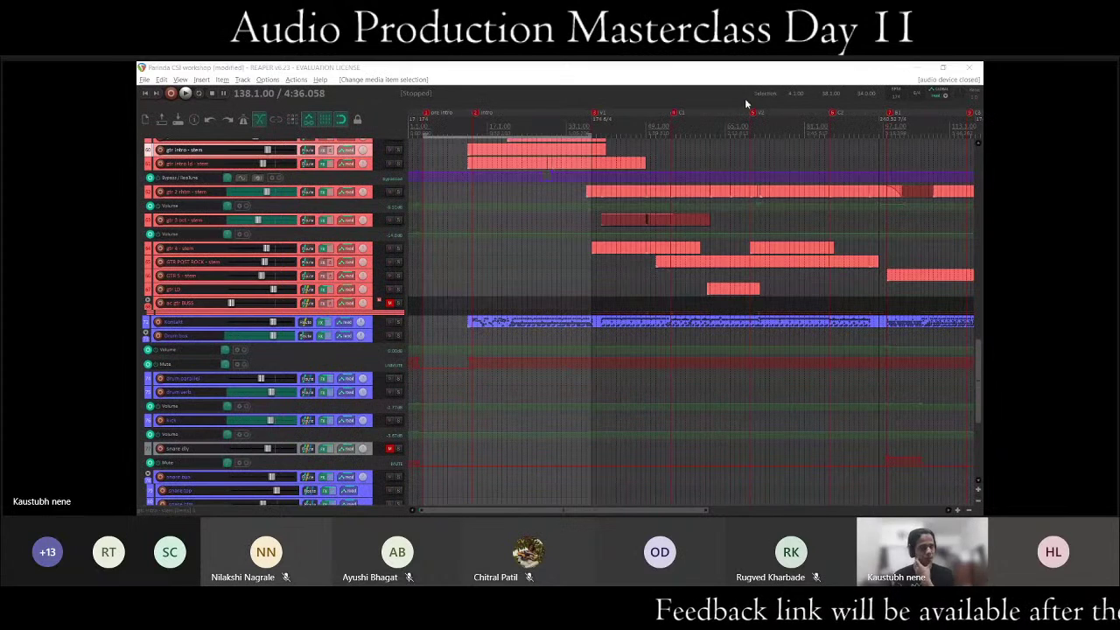
{"action": "scroll", "coordinate": [763, 163], "scroll_direction": "down", "scroll_amount": 3}
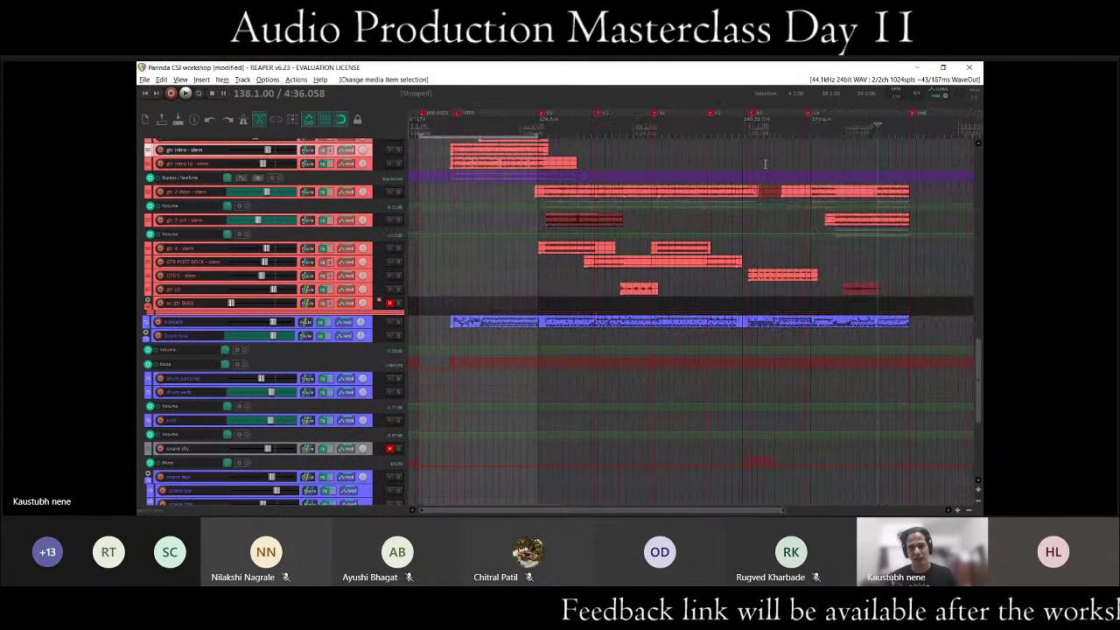
{"action": "scroll", "coordinate": [230, 260], "scroll_direction": "up", "scroll_amount": 3}
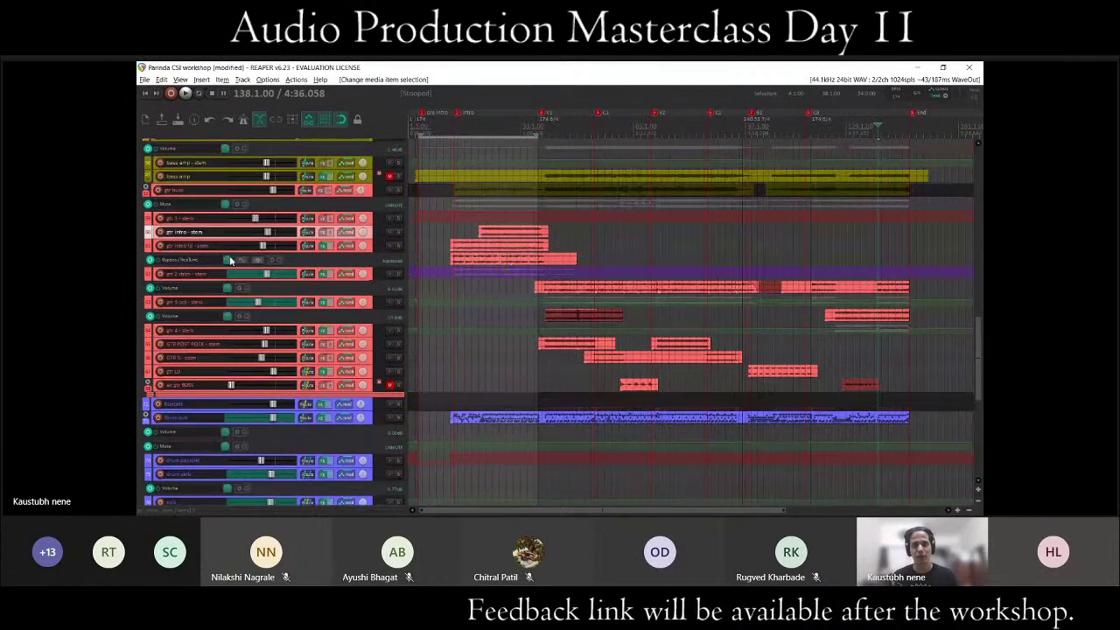
{"action": "scroll", "coordinate": [230, 261], "scroll_direction": "up", "scroll_amount": 15}
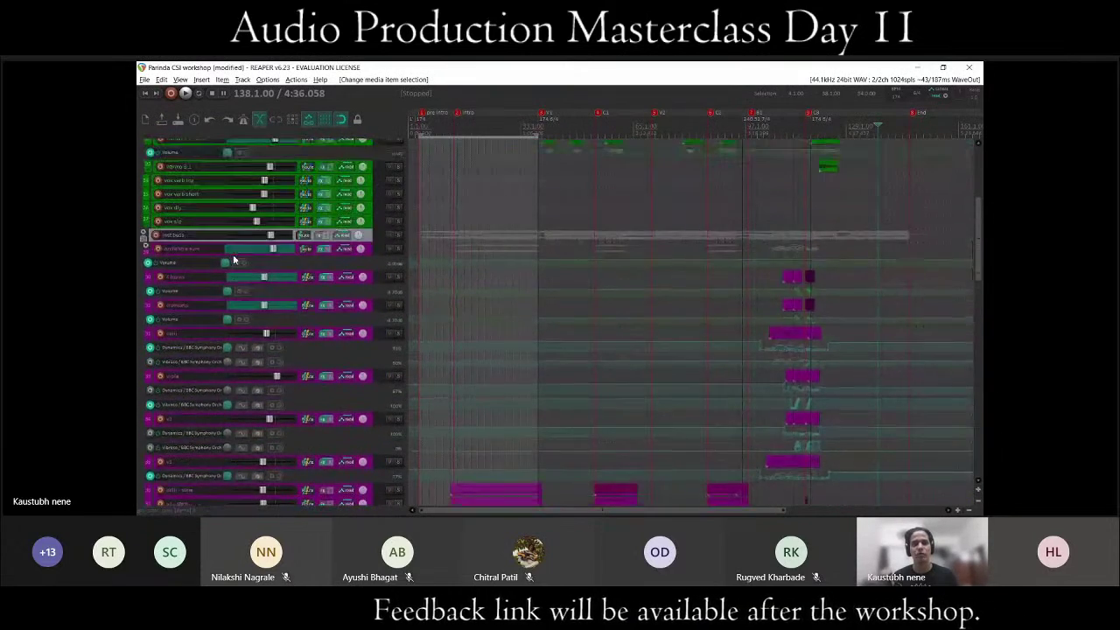
{"action": "scroll", "coordinate": [233, 259], "scroll_direction": "up", "scroll_amount": 8}
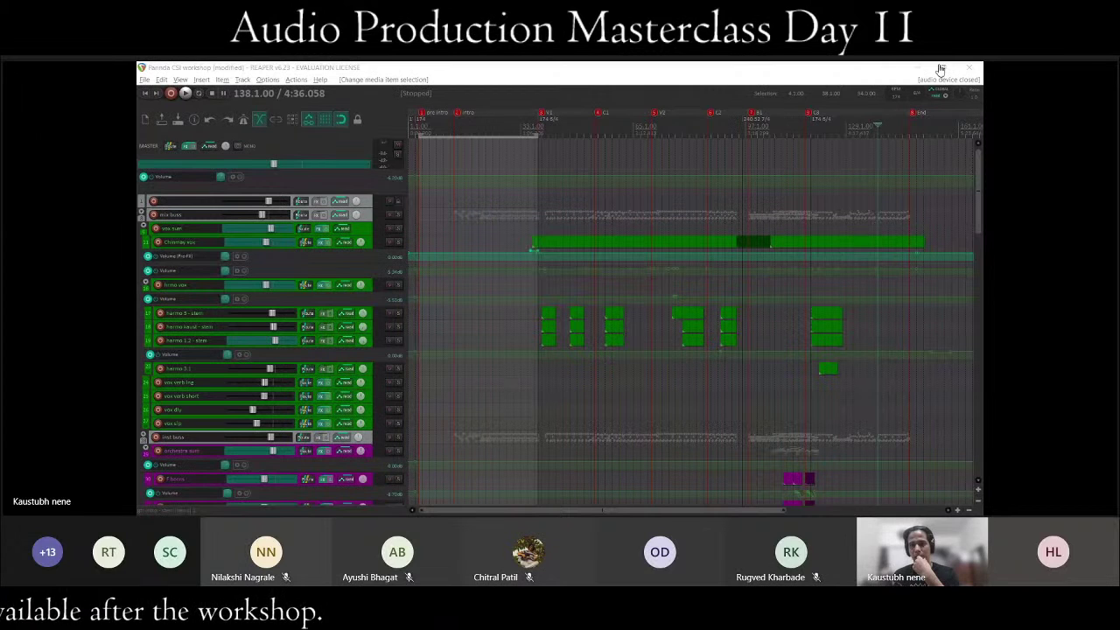
{"action": "left_click", "coordinate": [479, 176]}
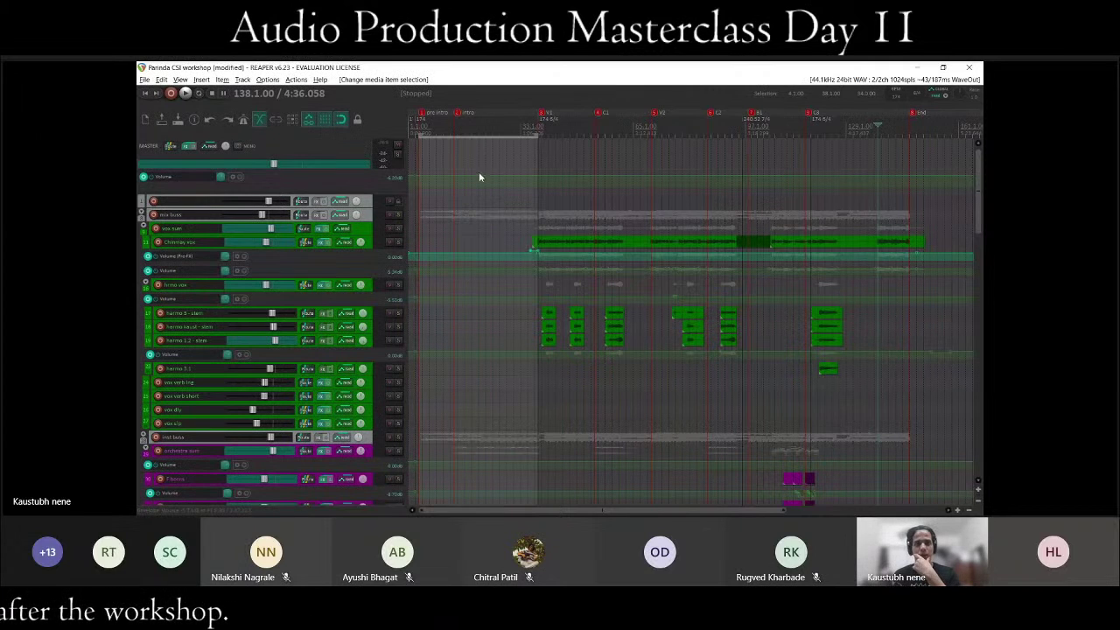
Place the edit cursor at 37.1.00, enlarge the lead vocal track to inspect its waveform at verse 1, and restore its compact height.
{"action": "left_click", "coordinate": [550, 186]}
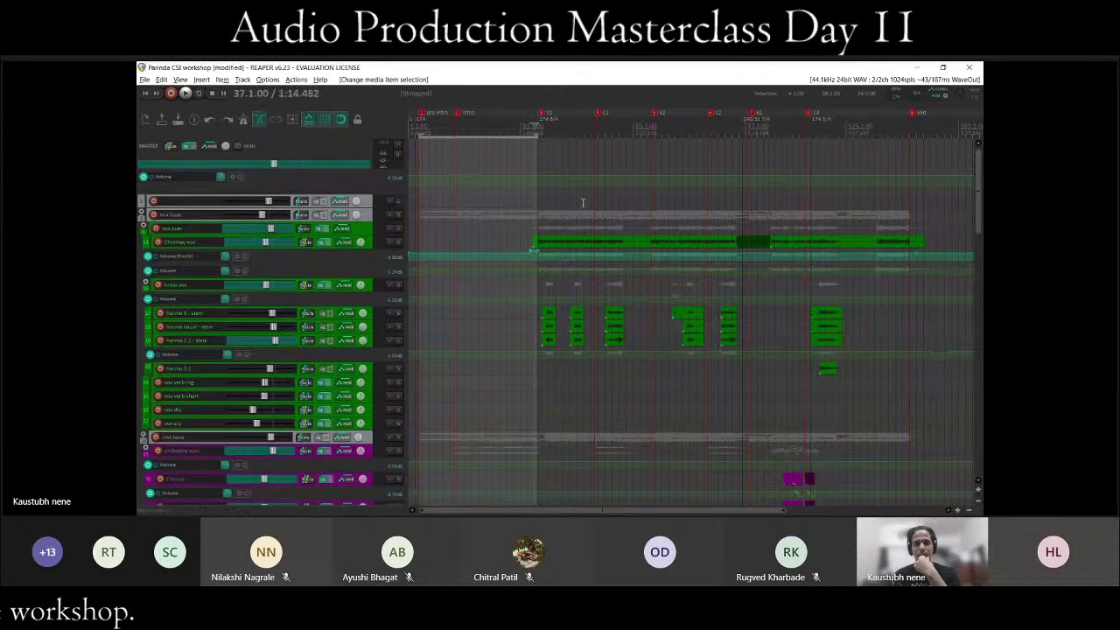
{"action": "scroll", "coordinate": [583, 203], "scroll_direction": "up", "scroll_amount": 5}
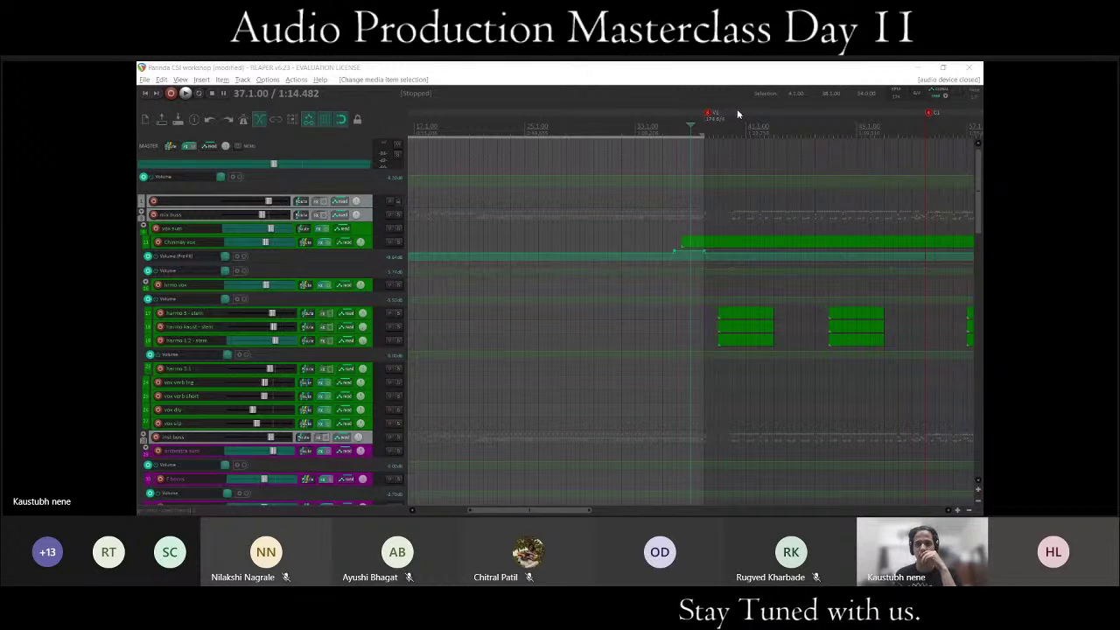
{"action": "scroll", "coordinate": [766, 140], "scroll_direction": "up", "scroll_amount": 2}
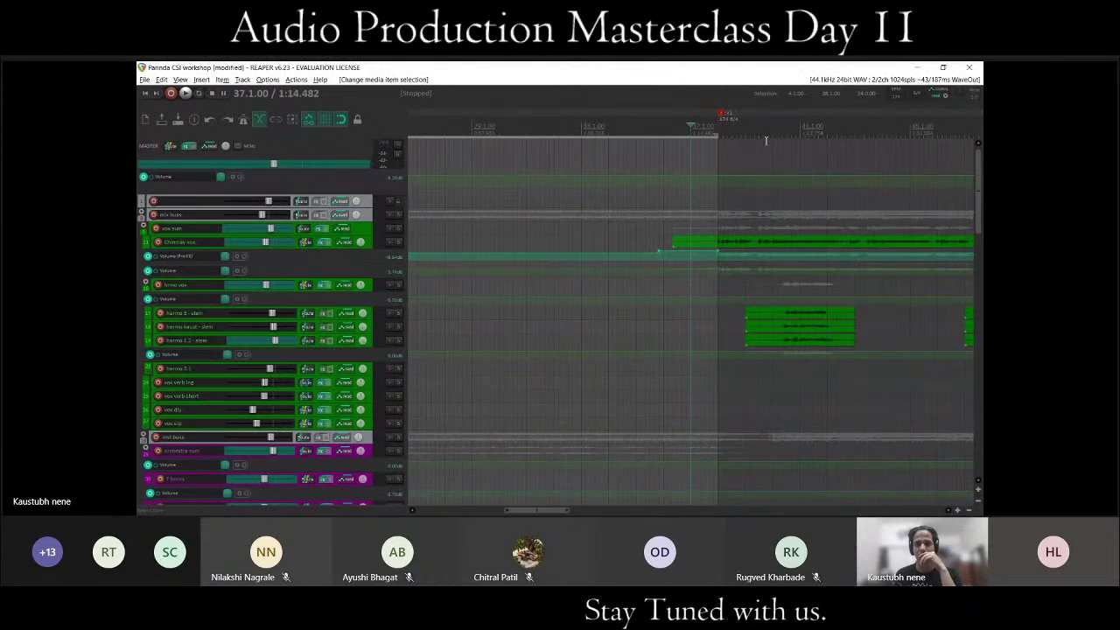
{"action": "scroll", "coordinate": [766, 140], "scroll_direction": "up", "scroll_amount": 1}
{"action": "left_click_drag", "start_coordinate": [367, 250], "coordinate": [367, 336]}
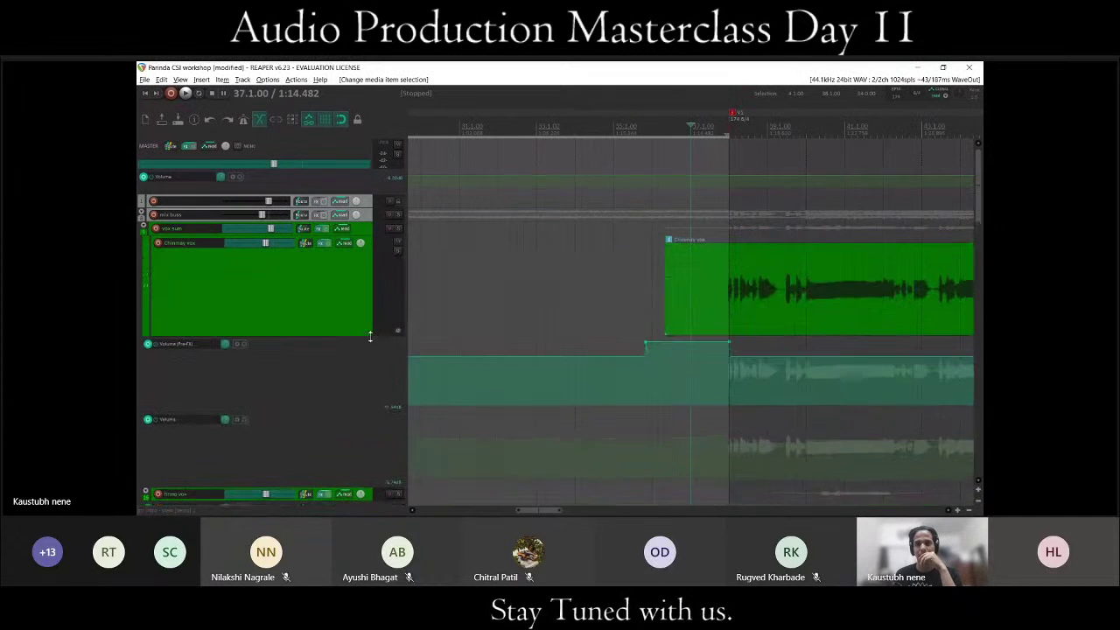
{"action": "scroll", "coordinate": [749, 233], "scroll_direction": "up", "scroll_amount": 2}
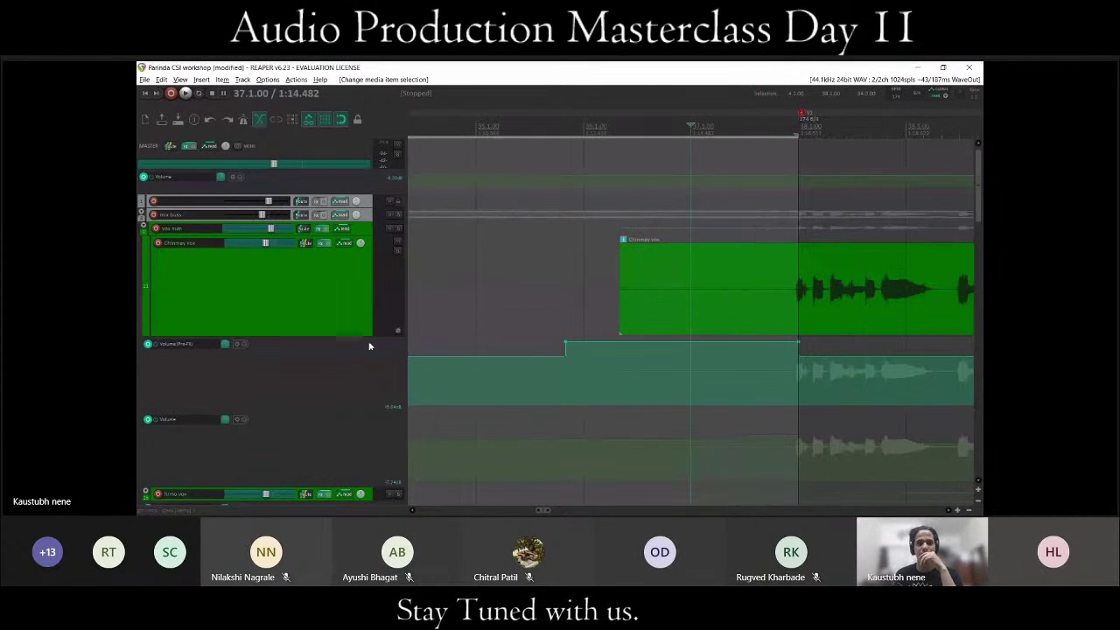
{"action": "left_click_drag", "start_coordinate": [363, 342], "coordinate": [375, 229]}
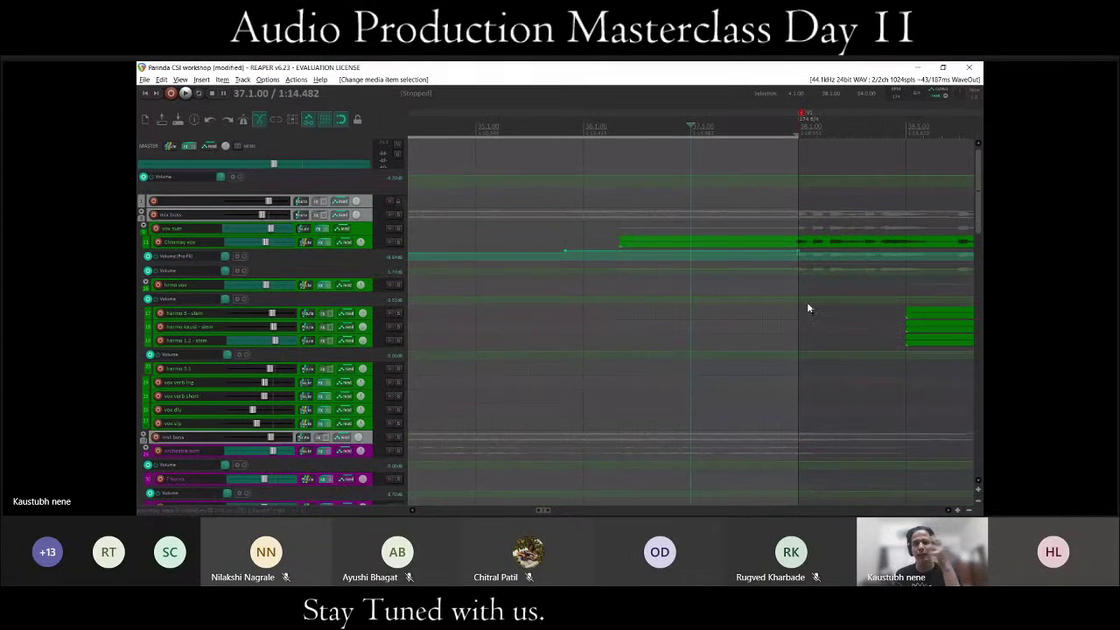
{"action": "scroll", "coordinate": [639, 183], "scroll_direction": "down", "scroll_amount": 2}
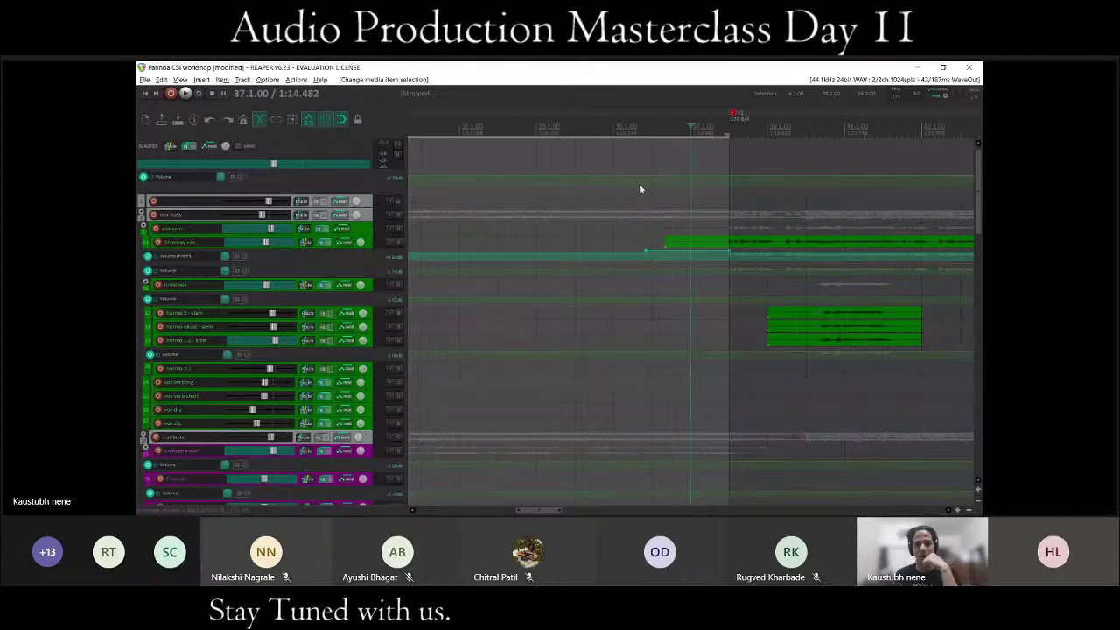
{"action": "scroll", "coordinate": [641, 193], "scroll_direction": "down", "scroll_amount": 1}
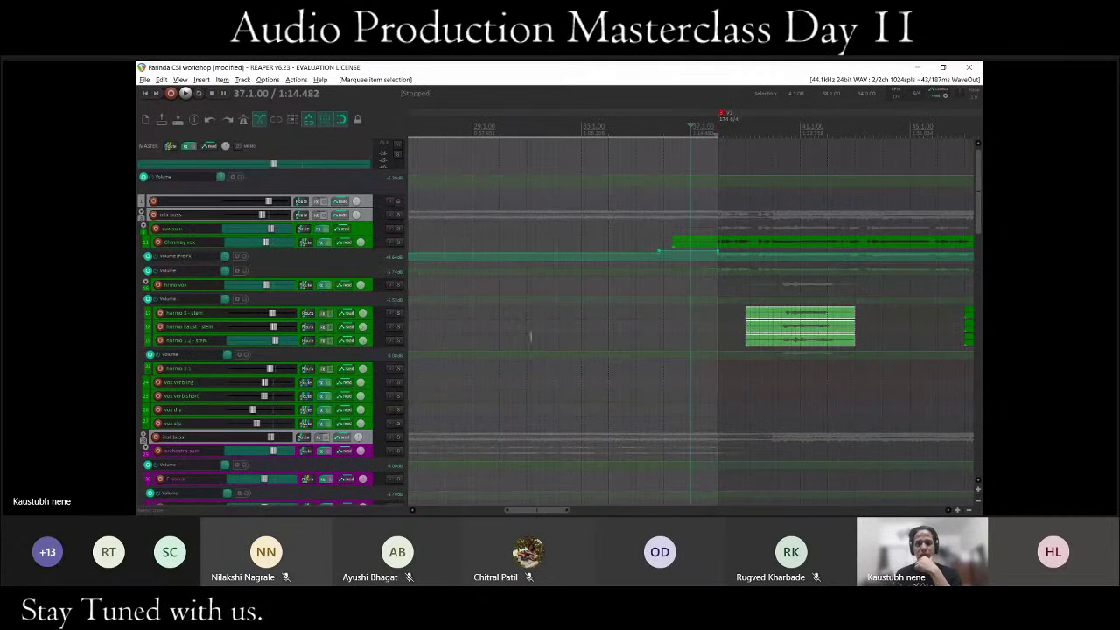
Review the whole arrangement from the vocals down through orchestra, piano, bass, guitars and drums, and return to the orchestra tracks.
{"action": "scroll", "coordinate": [612, 332], "scroll_direction": "down", "scroll_amount": 2}
{"action": "scroll", "coordinate": [309, 363], "scroll_direction": "down", "scroll_amount": 5}
{"action": "scroll", "coordinate": [784, 291], "scroll_direction": "down", "scroll_amount": 3}
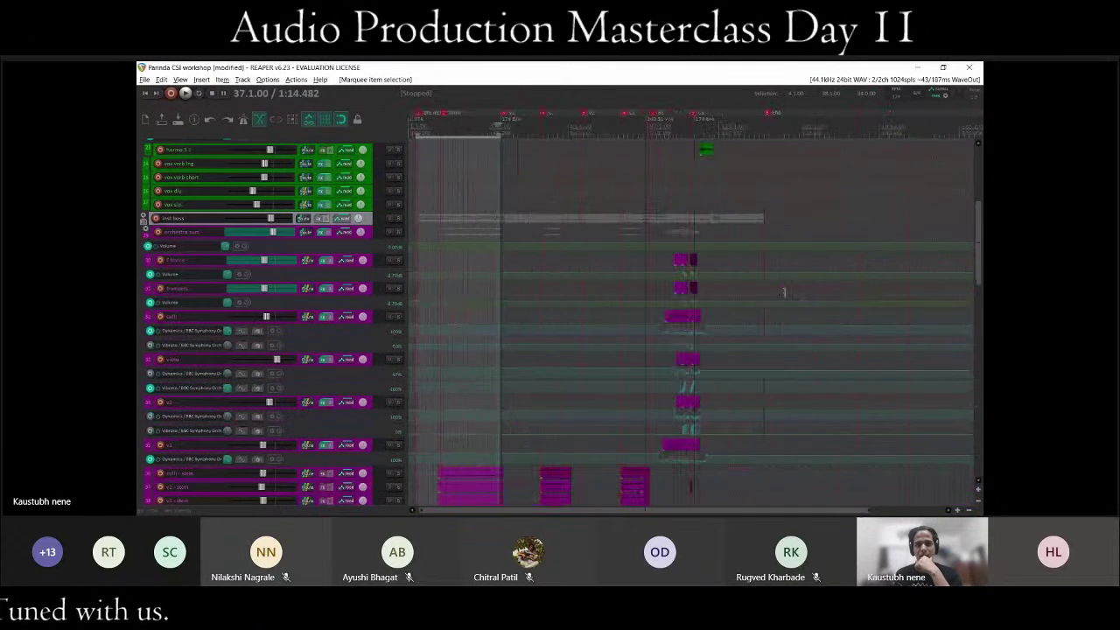
{"action": "scroll", "coordinate": [339, 350], "scroll_direction": "down", "scroll_amount": 6}
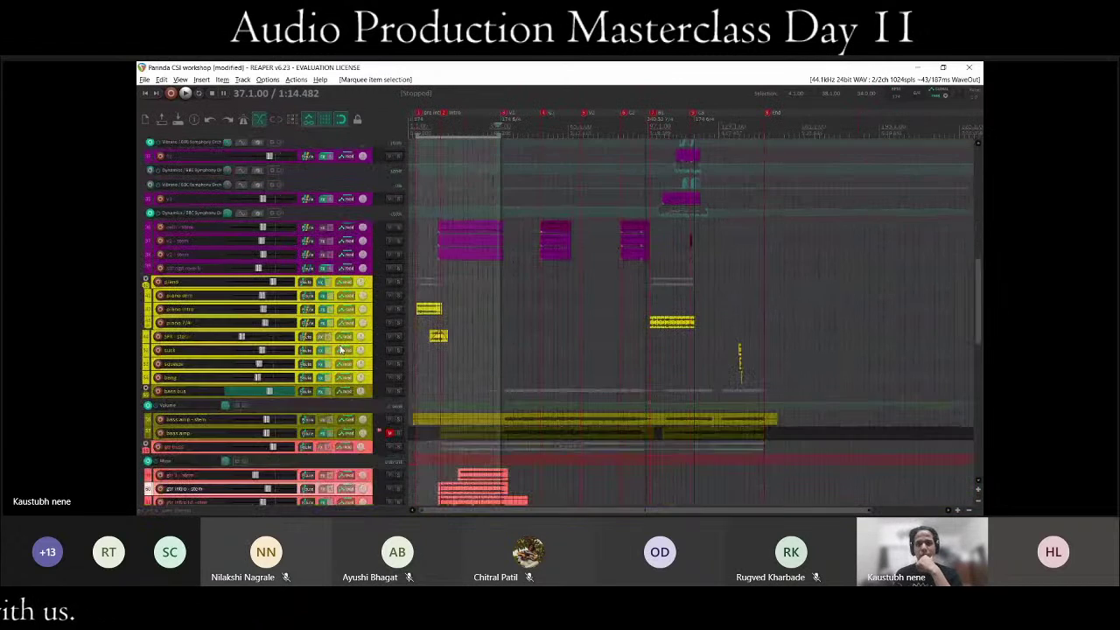
{"action": "scroll", "coordinate": [341, 350], "scroll_direction": "down", "scroll_amount": 8}
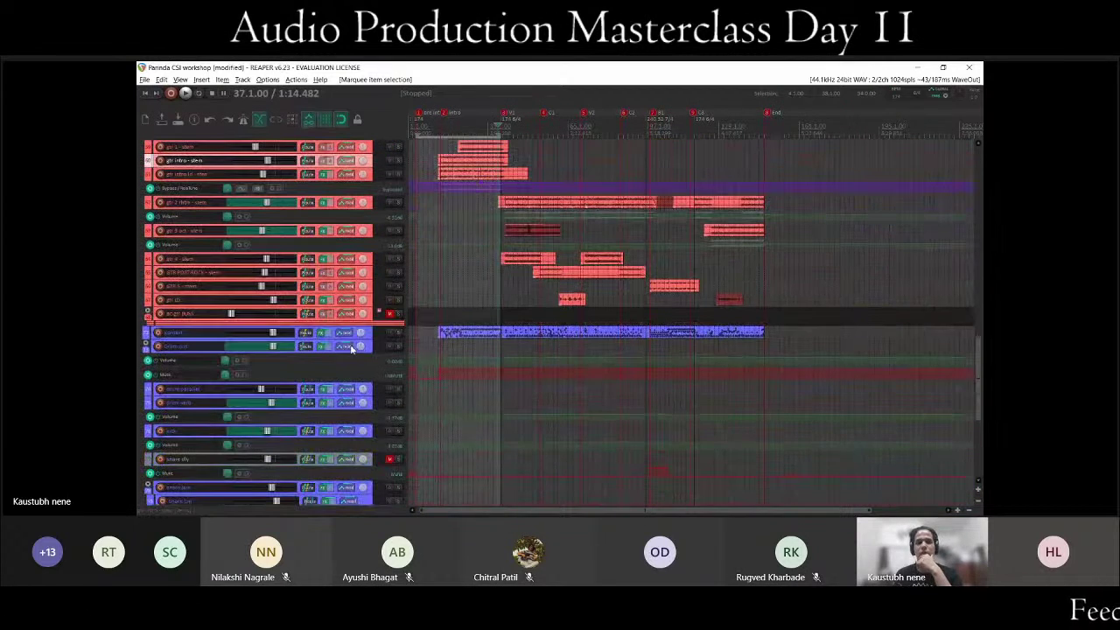
{"action": "scroll", "coordinate": [482, 347], "scroll_direction": "down", "scroll_amount": 2}
{"action": "scroll", "coordinate": [482, 346], "scroll_direction": "up", "scroll_amount": 5}
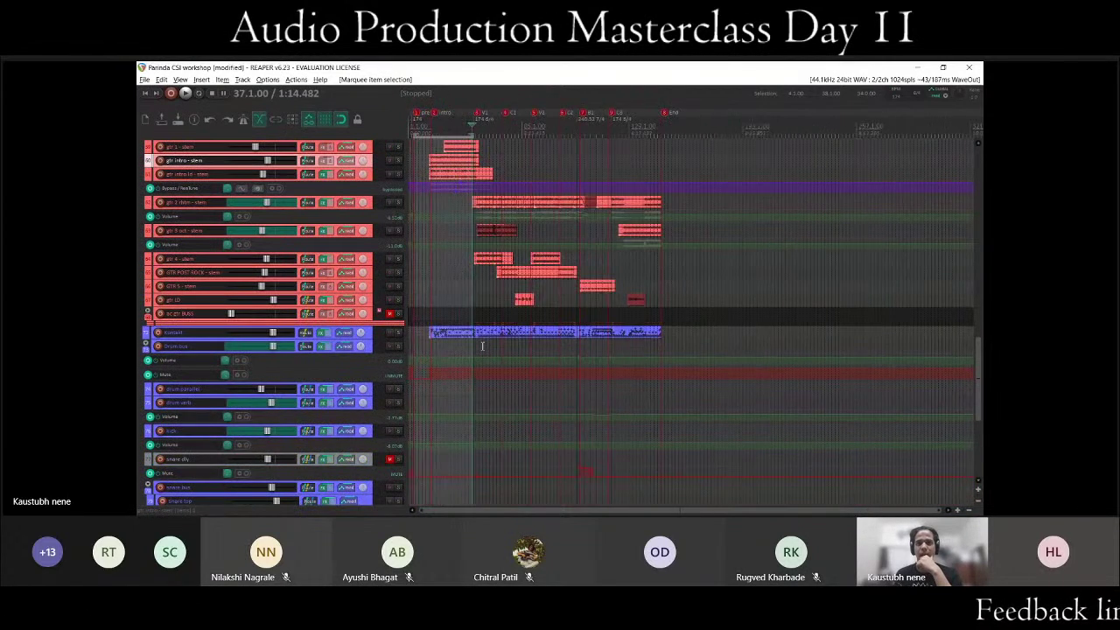
{"action": "scroll", "coordinate": [278, 350], "scroll_direction": "down", "scroll_amount": 2}
{"action": "scroll", "coordinate": [275, 350], "scroll_direction": "down", "scroll_amount": 5}
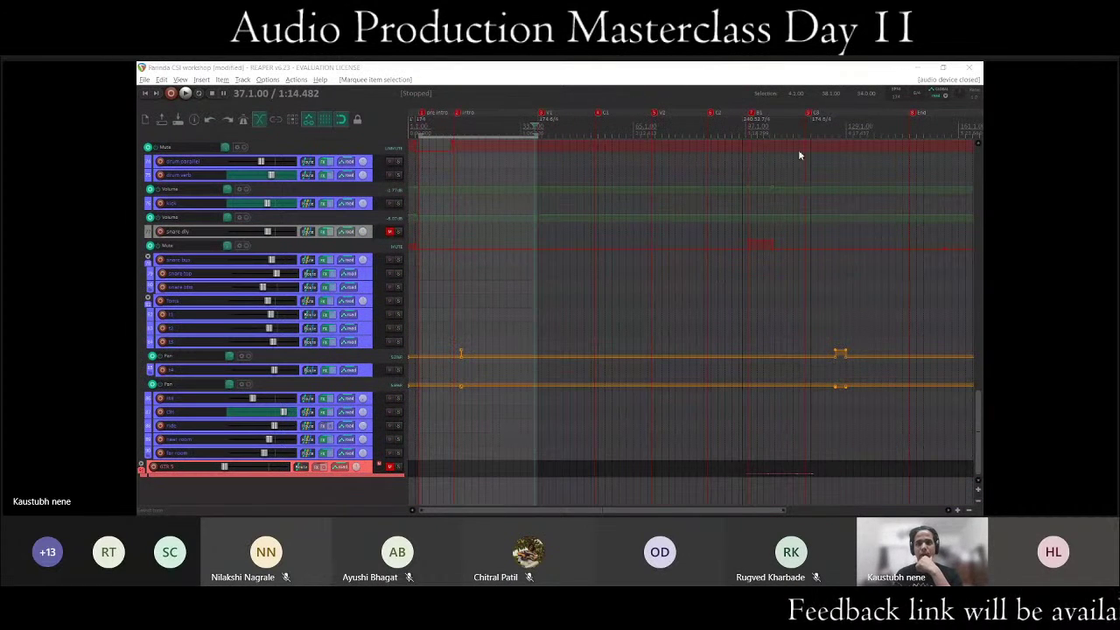
{"action": "scroll", "coordinate": [180, 245], "scroll_direction": "up", "scroll_amount": 5}
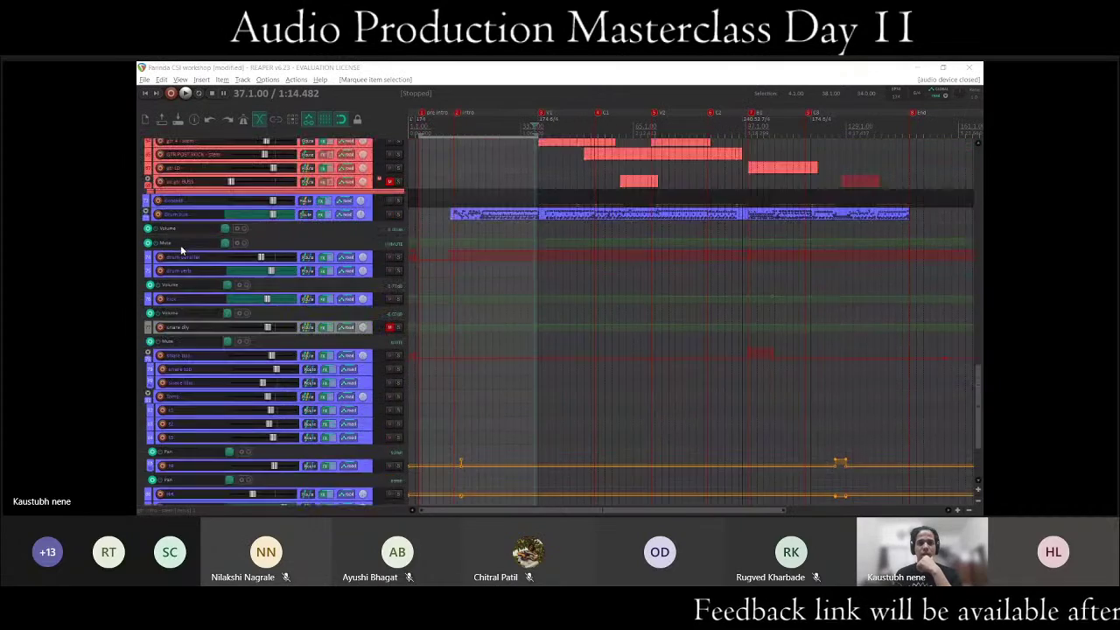
{"action": "scroll", "coordinate": [139, 419], "scroll_direction": "up", "scroll_amount": 8}
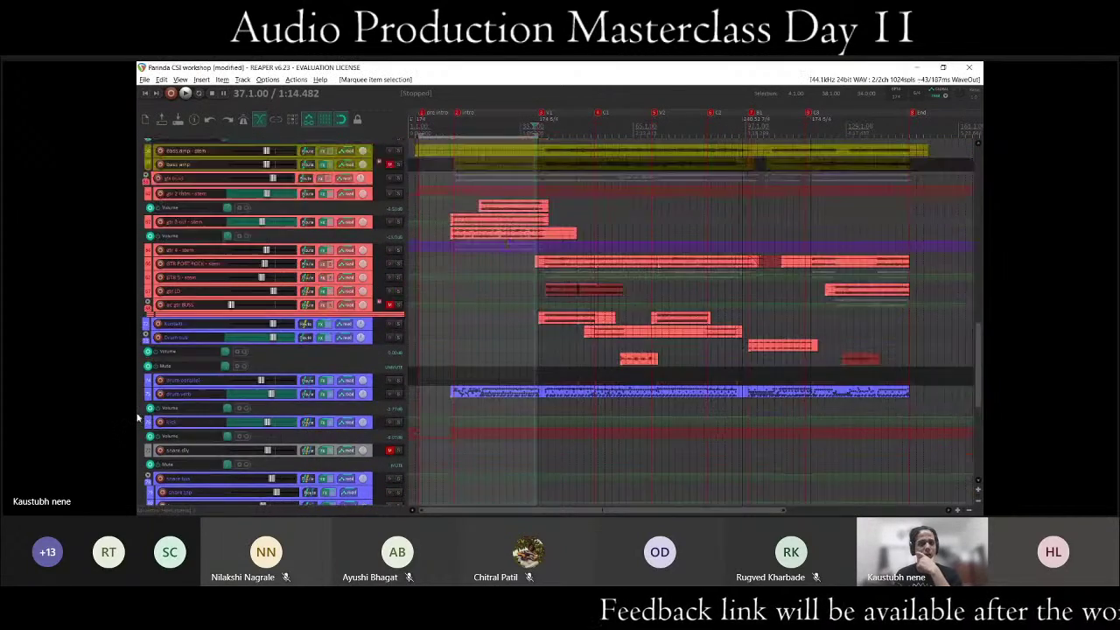
{"action": "scroll", "coordinate": [245, 366], "scroll_direction": "up", "scroll_amount": 5}
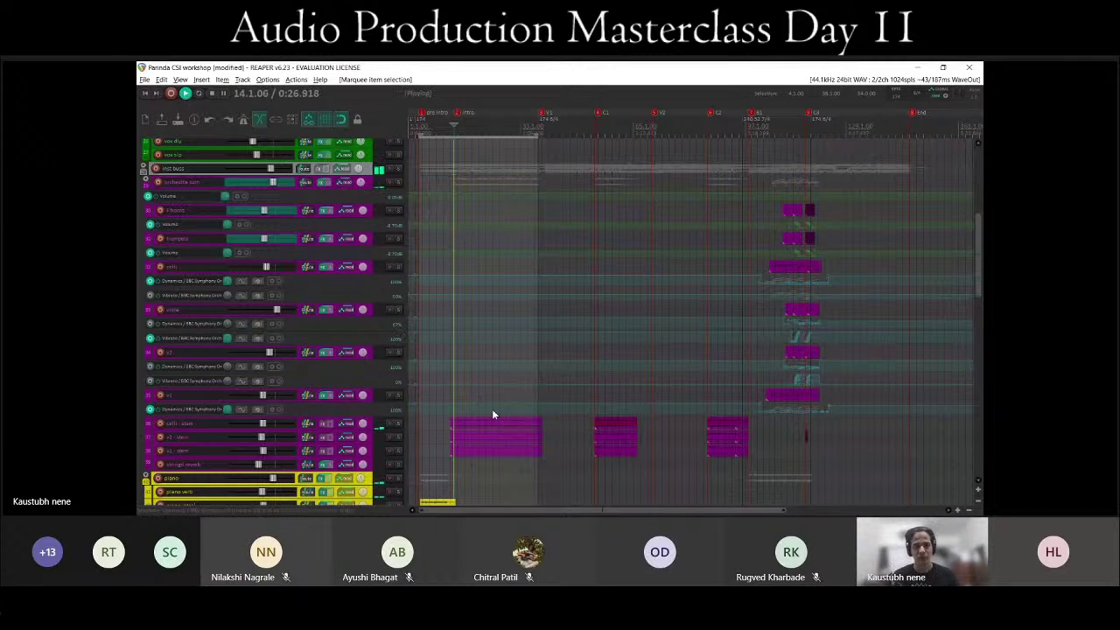
Audition the orchestra sum track soloed during the intro, set the edit cursor at 29.1.00, and clear the solo after stopping playback.
{"action": "left_click", "coordinate": [396, 185]}
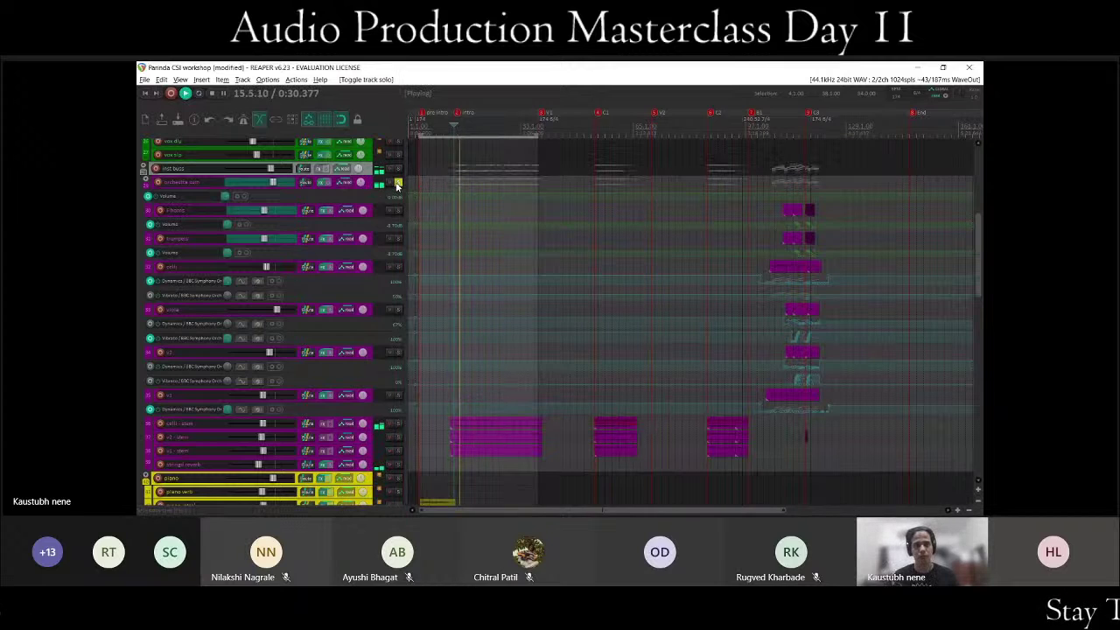
{"action": "left_click", "coordinate": [507, 392]}
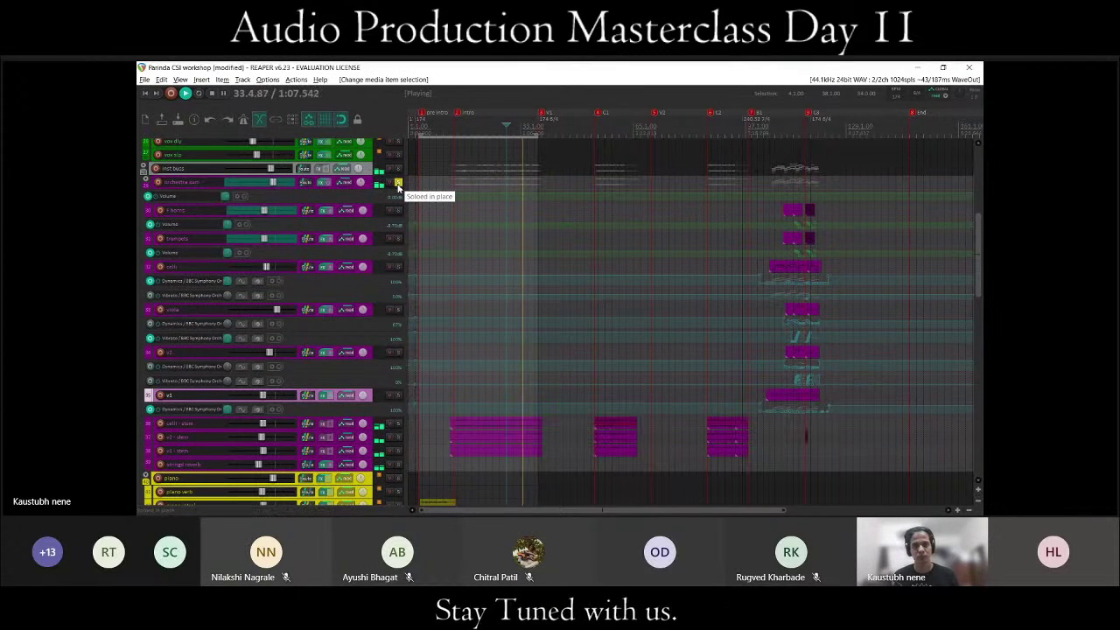
{"action": "key", "text": "space"}
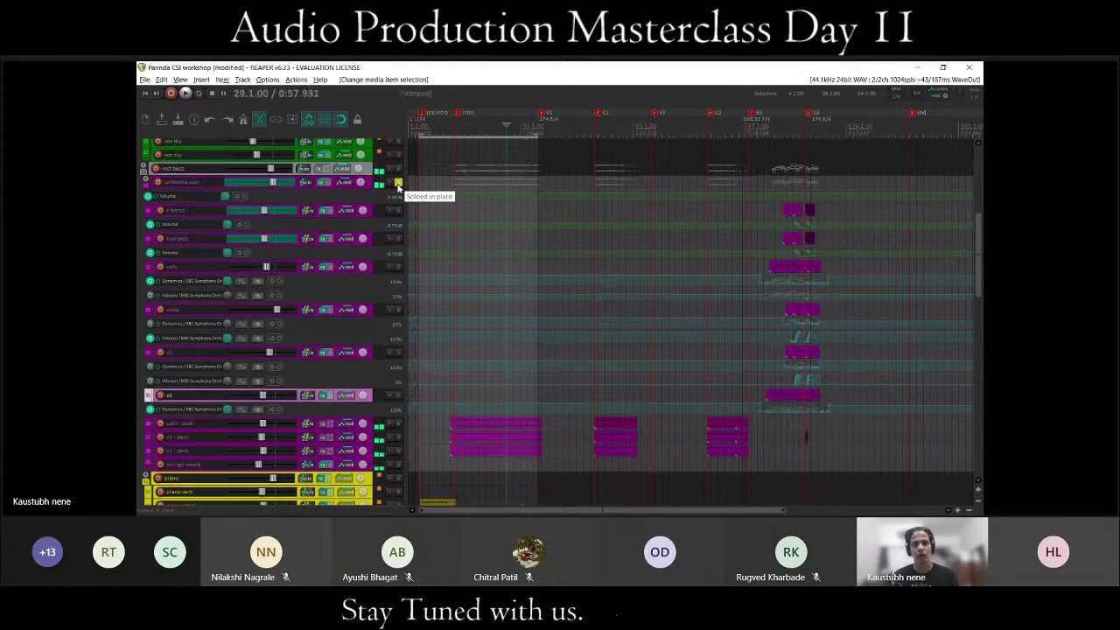
{"action": "left_click", "coordinate": [398, 185]}
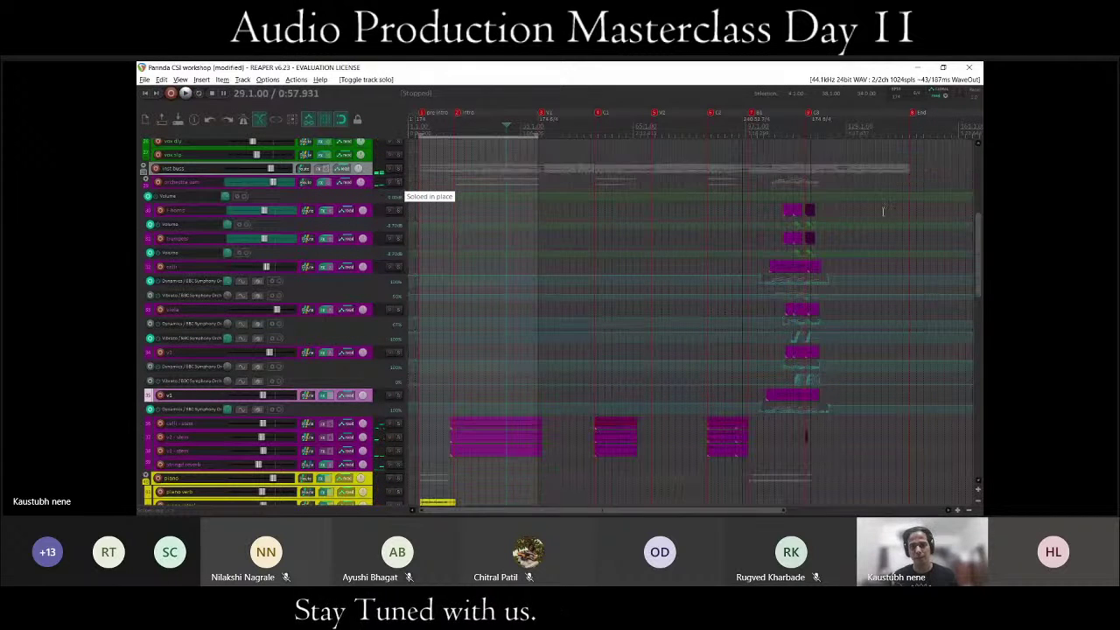
Play the bridge from 105.1.00 with the full mix and with the orchestra sum track soloed.
{"action": "left_click", "coordinate": [773, 238]}
{"action": "scroll", "coordinate": [811, 297], "scroll_direction": "up", "scroll_amount": 5}
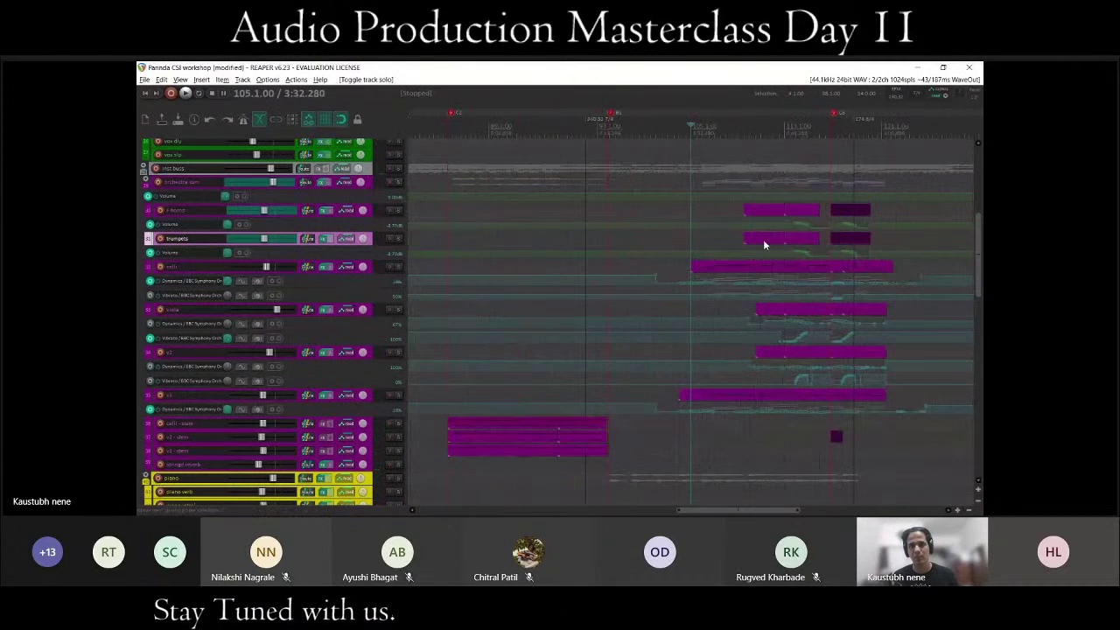
{"action": "key", "text": "space"}
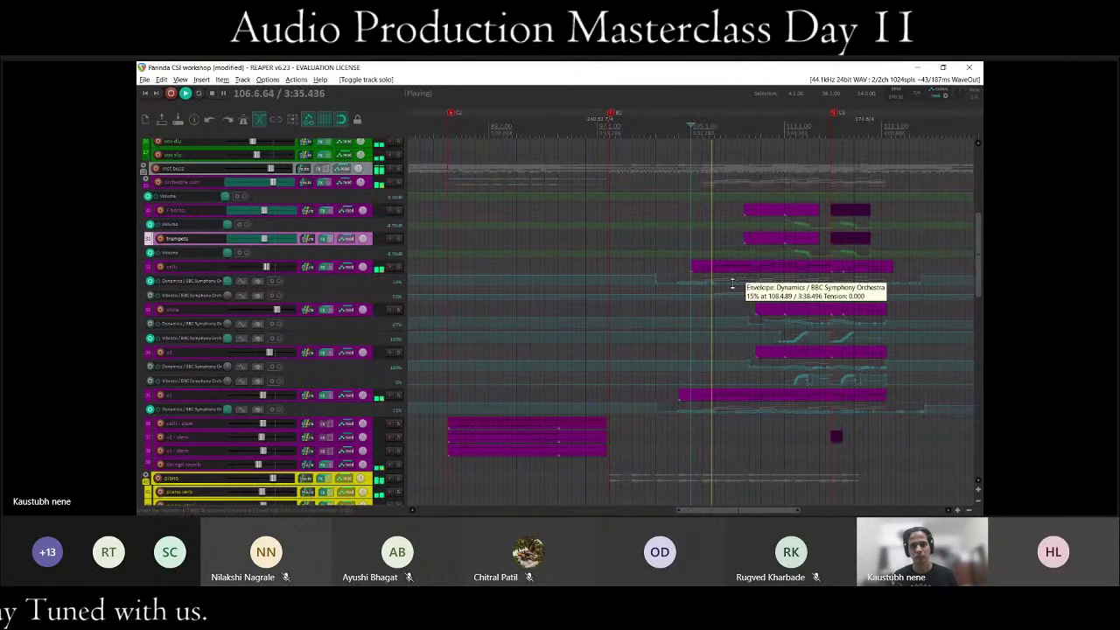
{"action": "scroll", "coordinate": [732, 284], "scroll_direction": "down", "scroll_amount": 4}
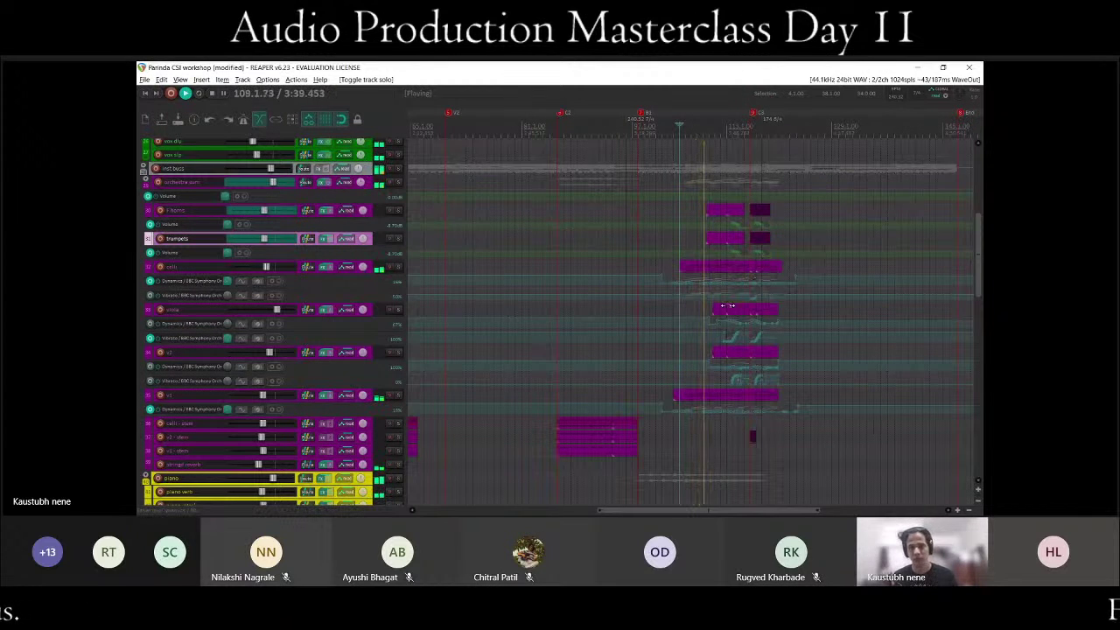
{"action": "left_click", "coordinate": [398, 181]}
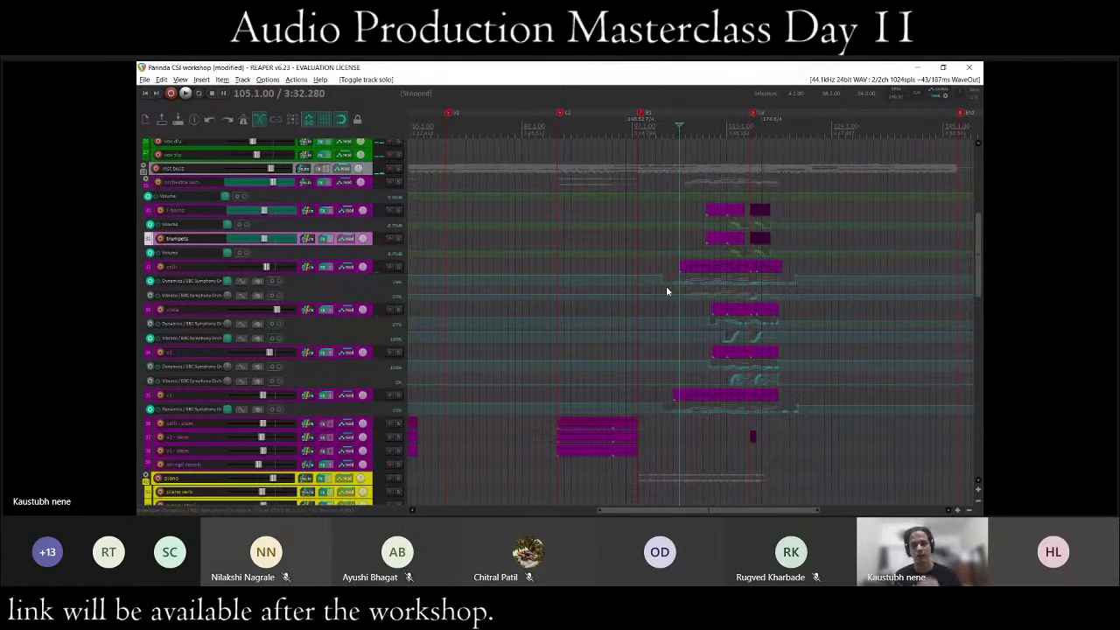
Open the BBC Symphony Orchestra instrument on the celli track and reposition its window to examine the orchestra layout, articulations and controls.
{"action": "scroll", "coordinate": [666, 291], "scroll_direction": "down", "scroll_amount": 3}
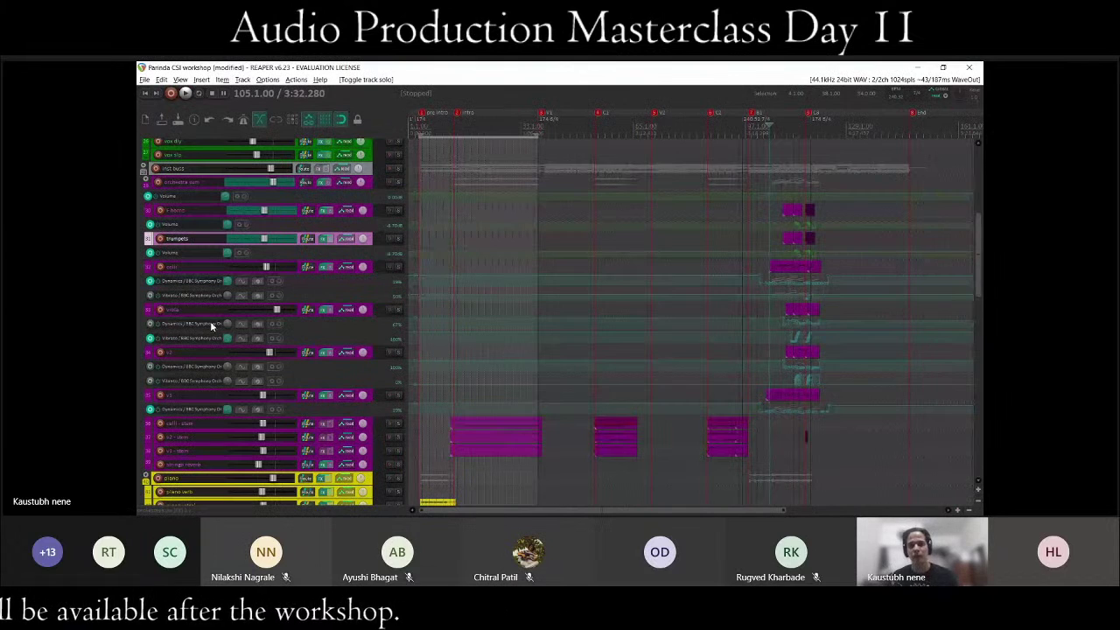
{"action": "scroll", "coordinate": [210, 321], "scroll_direction": "down", "scroll_amount": 5}
{"action": "scroll", "coordinate": [262, 315], "scroll_direction": "up", "scroll_amount": 6}
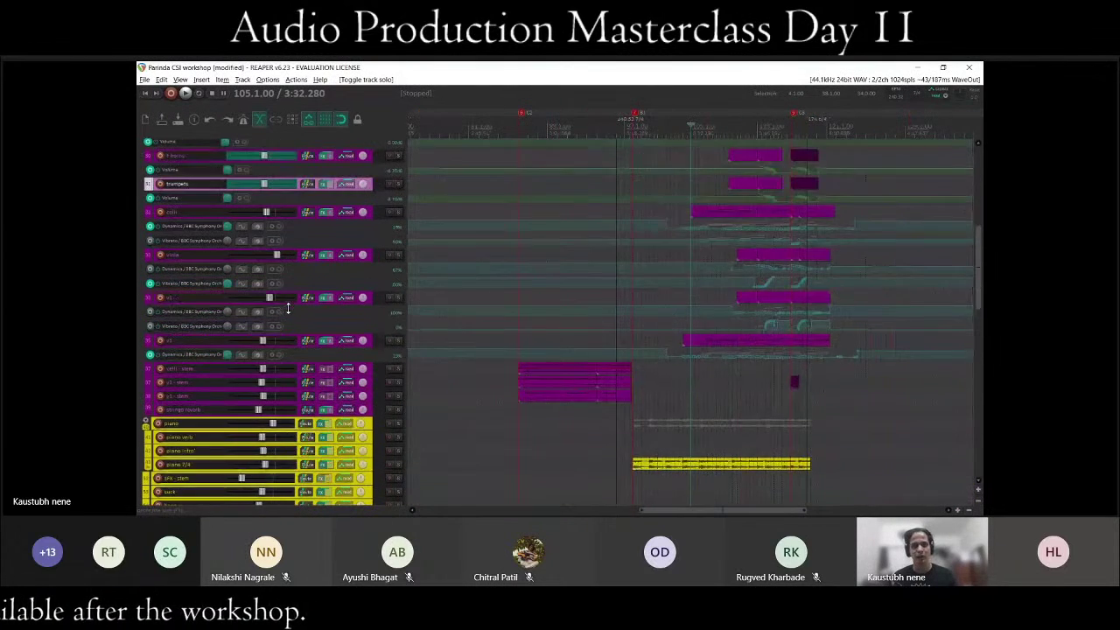
{"action": "scroll", "coordinate": [286, 308], "scroll_direction": "down", "scroll_amount": 1}
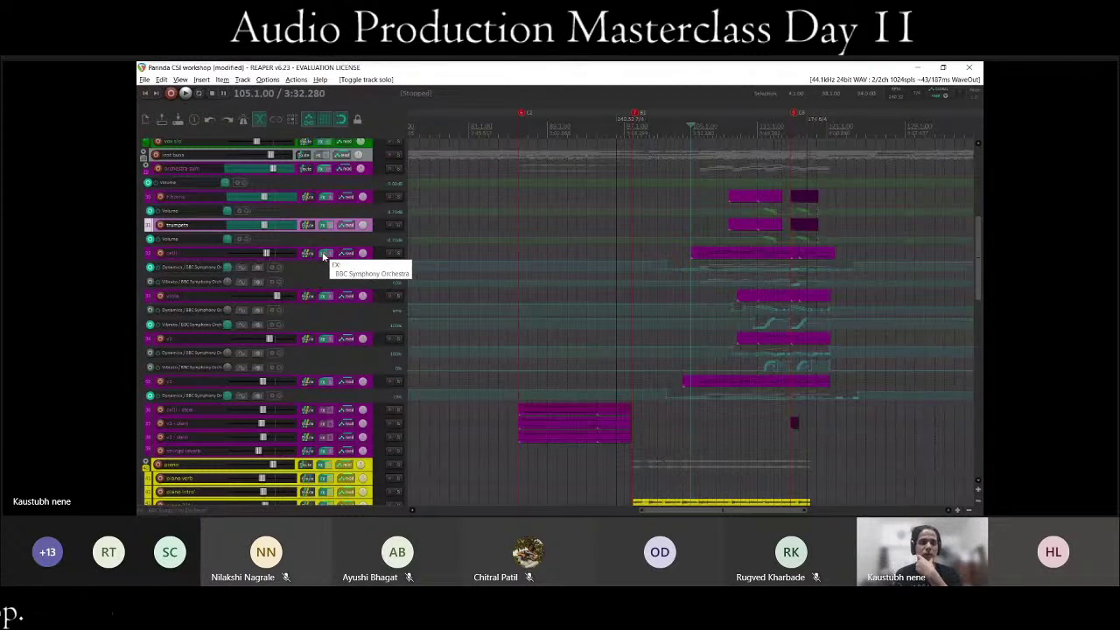
{"action": "left_click", "coordinate": [323, 254]}
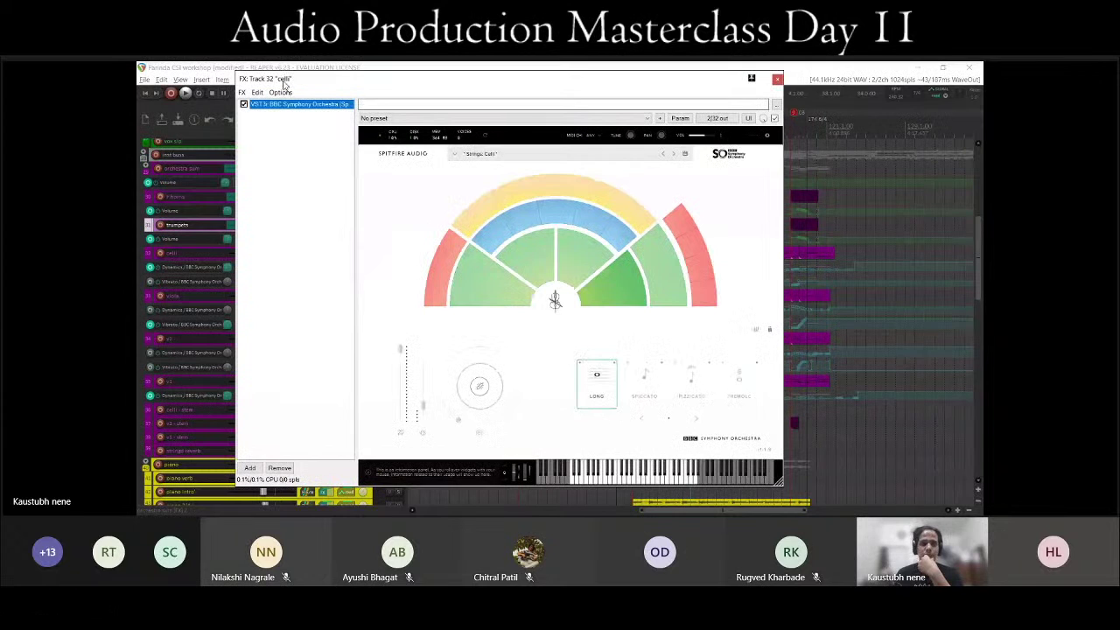
{"action": "left_click_drag", "start_coordinate": [284, 84], "coordinate": [303, 117]}
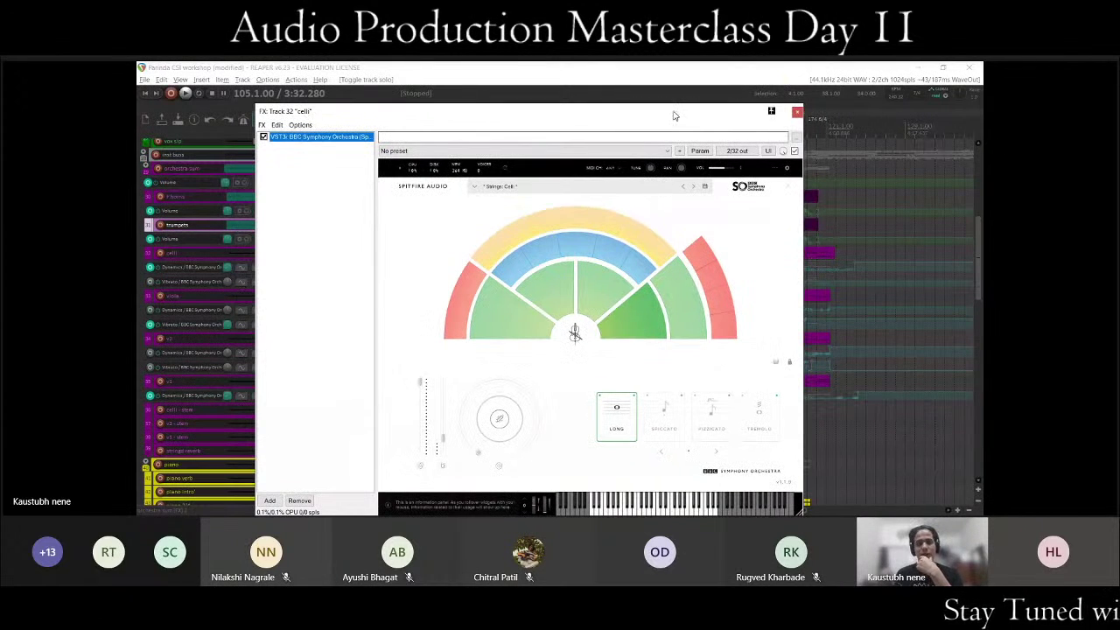
{"action": "left_click_drag", "start_coordinate": [673, 115], "coordinate": [688, 98]}
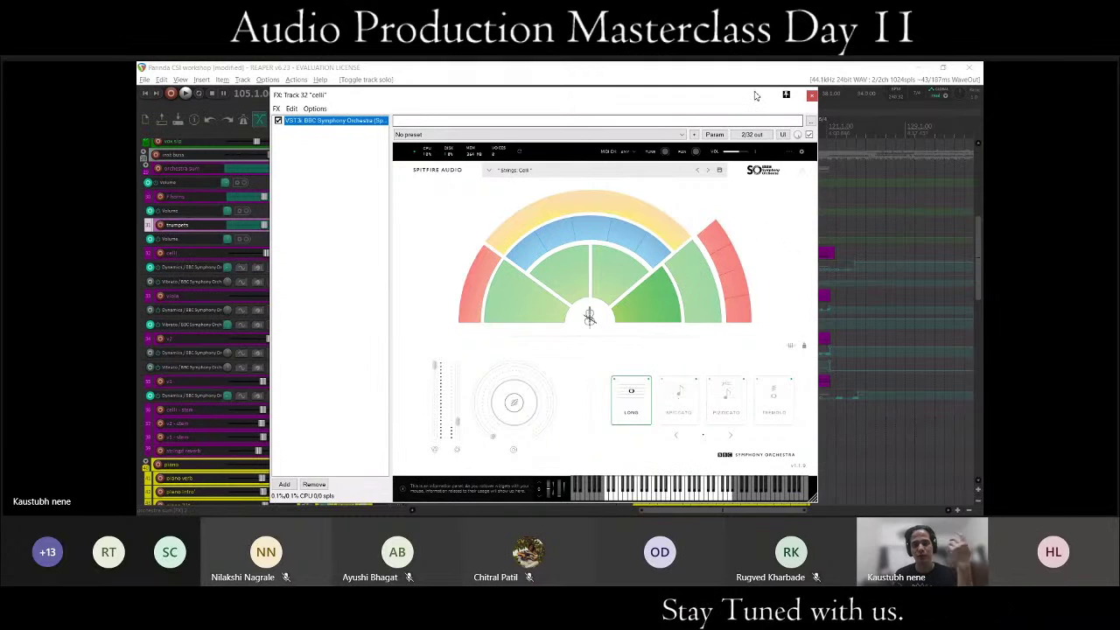
{"action": "left_click_drag", "start_coordinate": [756, 94], "coordinate": [753, 99]}
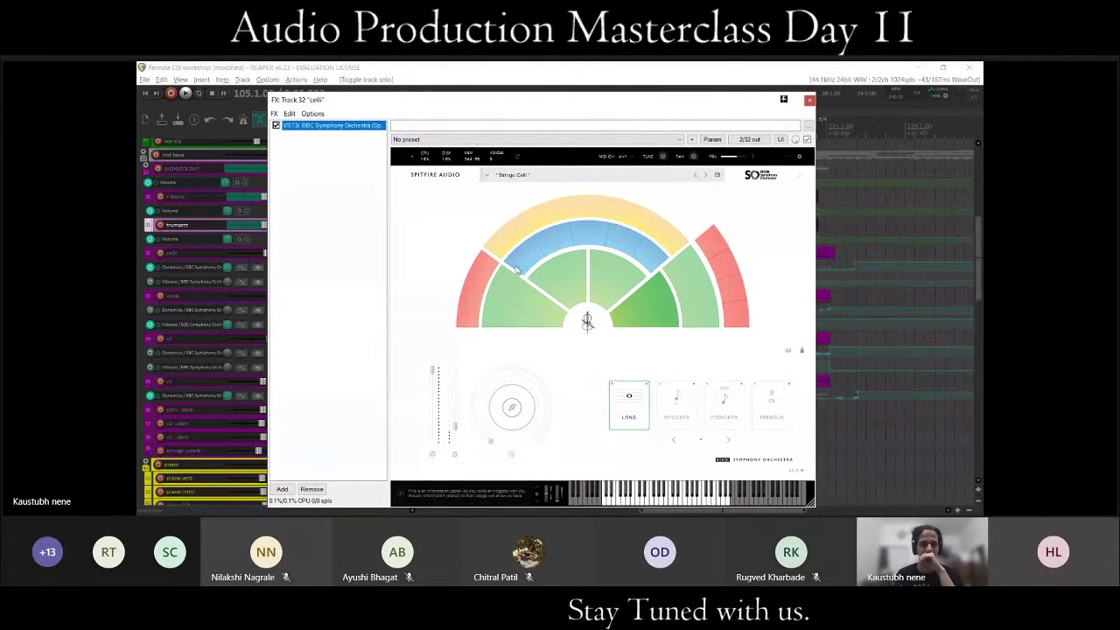
{"action": "mouse_move", "coordinate": [664, 302]}
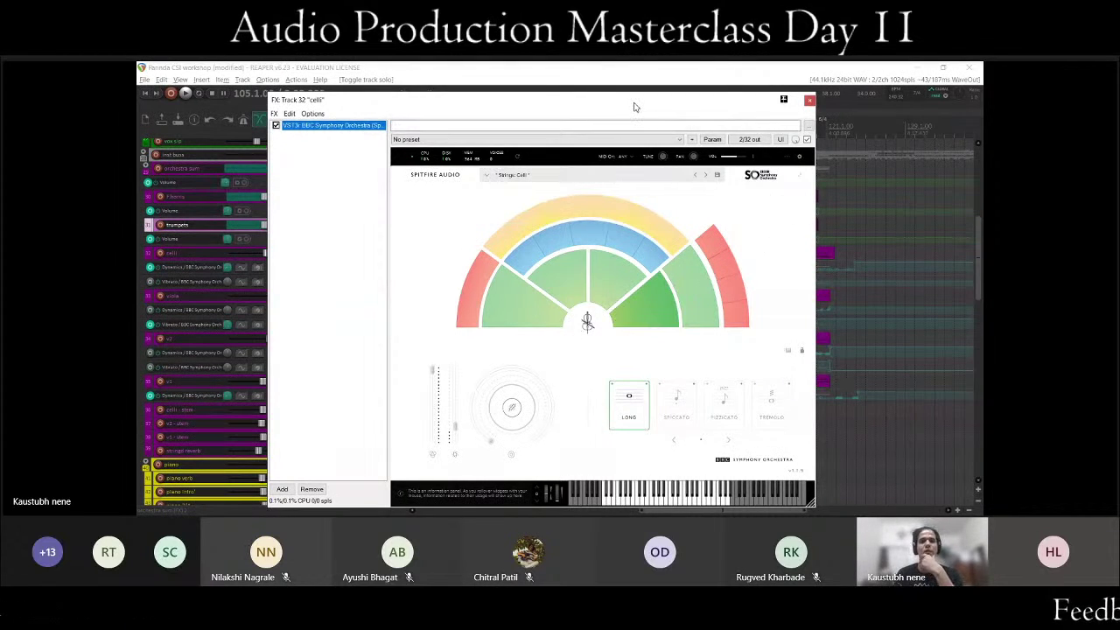
{"action": "left_click_drag", "start_coordinate": [635, 106], "coordinate": [634, 105]}
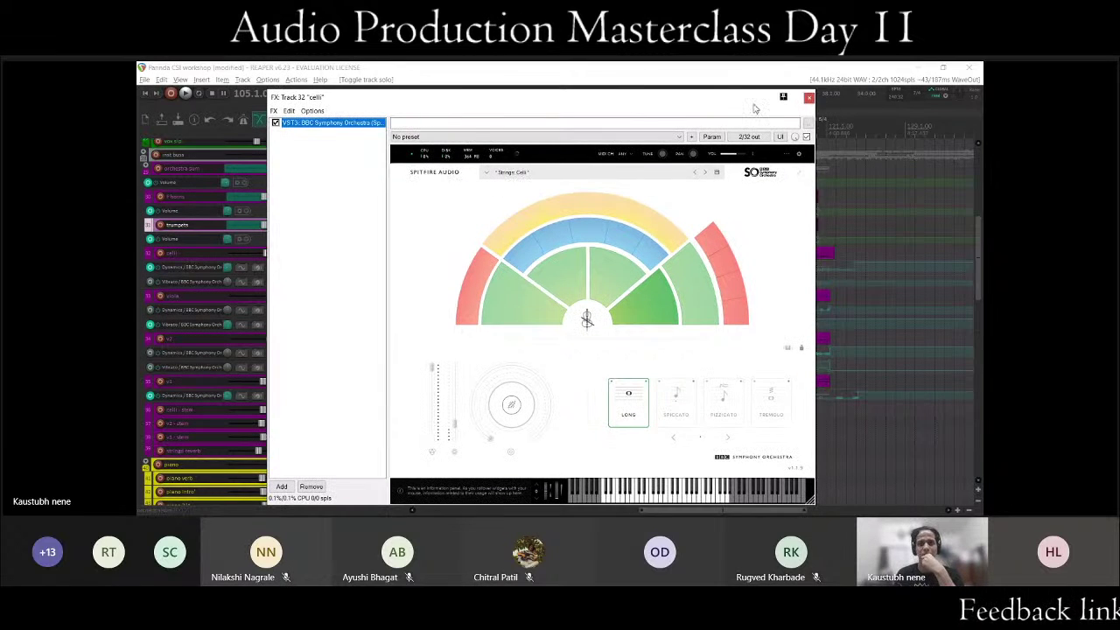
{"action": "left_click_drag", "start_coordinate": [743, 106], "coordinate": [773, 111]}
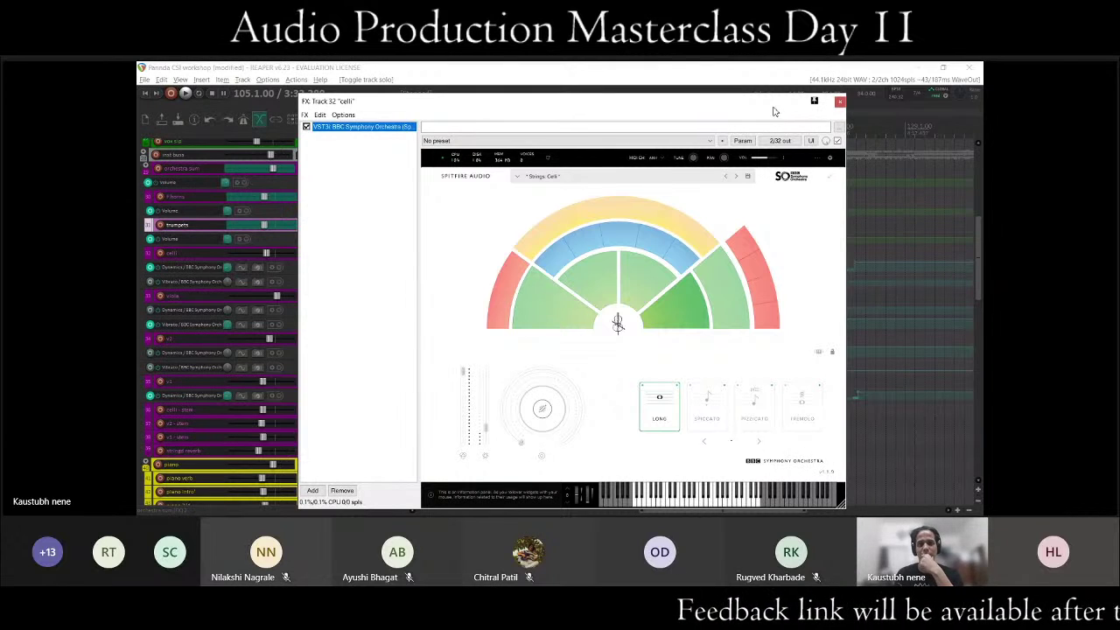
{"action": "left_click_drag", "start_coordinate": [773, 111], "coordinate": [768, 105]}
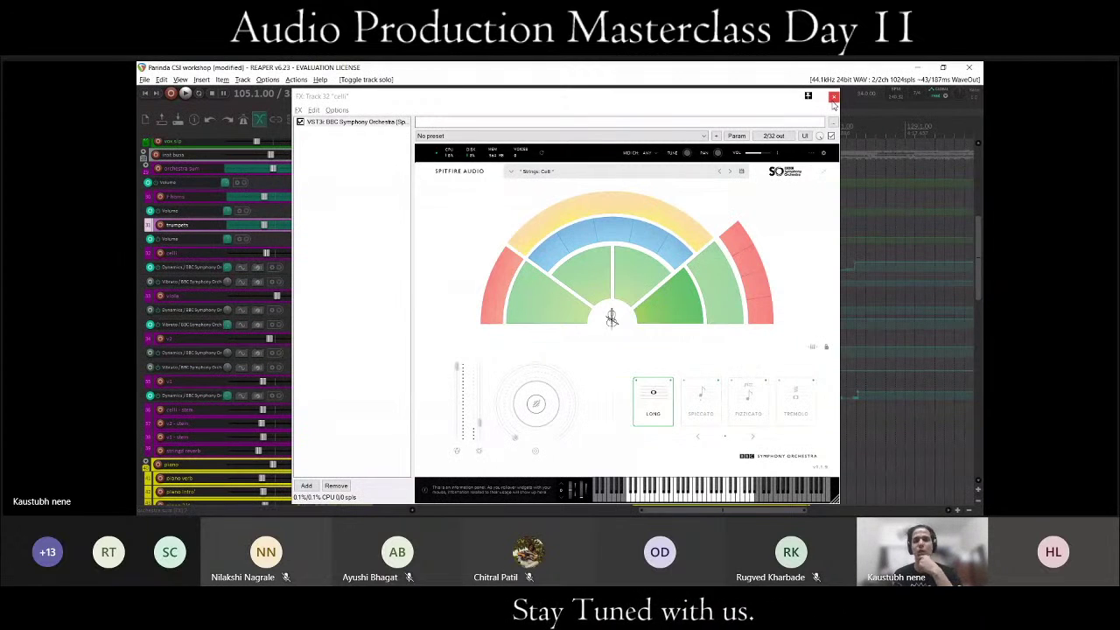
Finish viewing the BBC Symphony Orchestra instrument on the celli track, shifting its window slightly, and close it.
{"action": "left_click", "coordinate": [771, 108]}
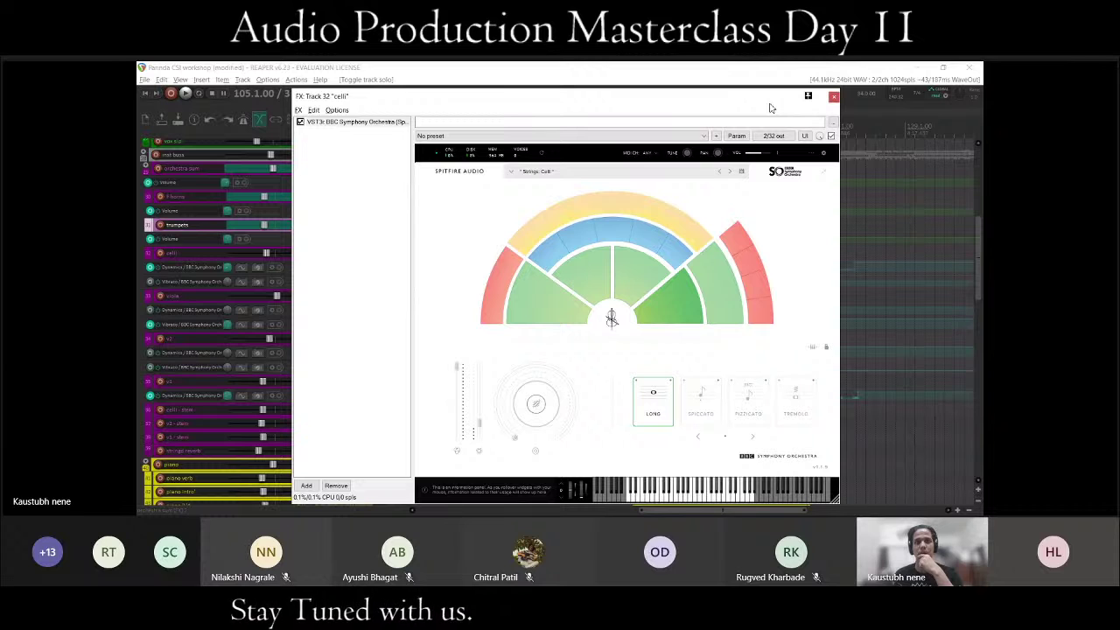
{"action": "left_click_drag", "start_coordinate": [771, 106], "coordinate": [776, 106]}
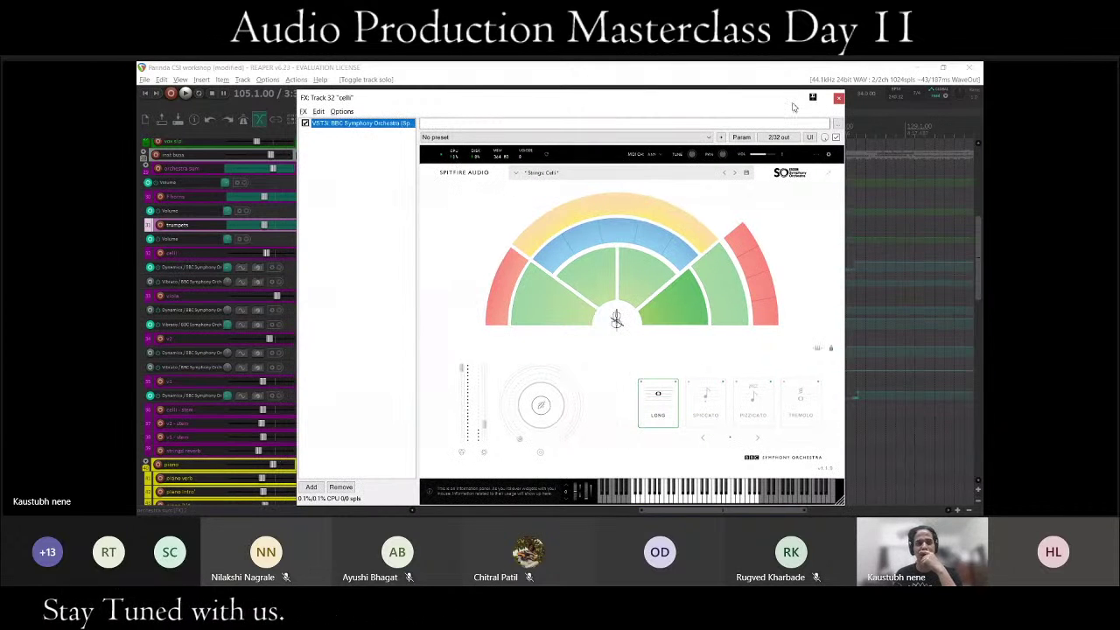
{"action": "left_click_drag", "start_coordinate": [789, 106], "coordinate": [772, 105]}
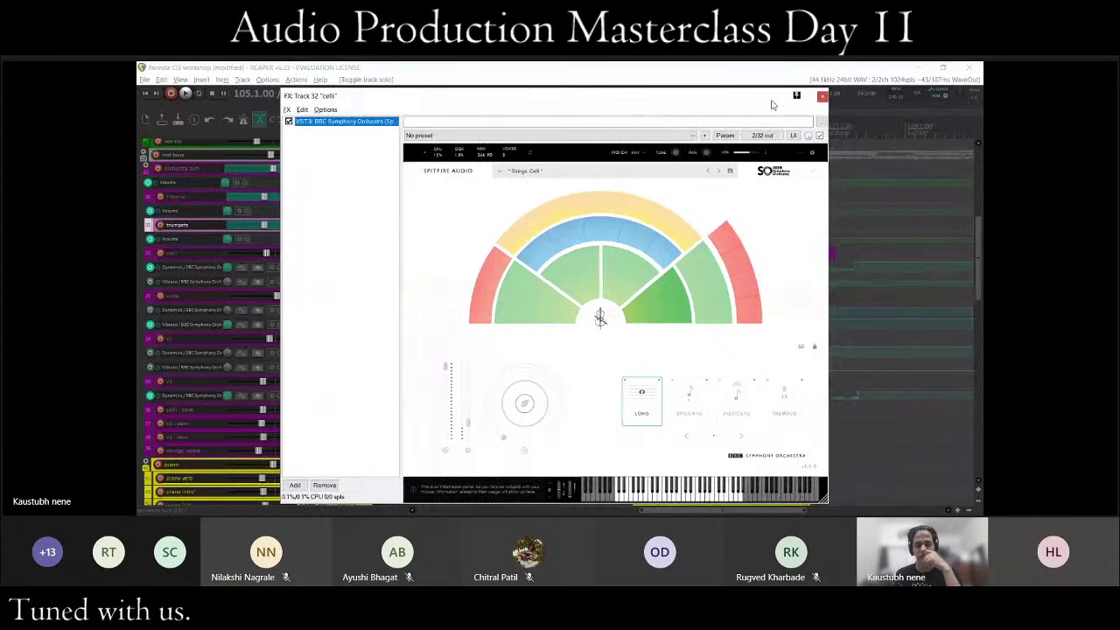
{"action": "left_click", "coordinate": [823, 97]}
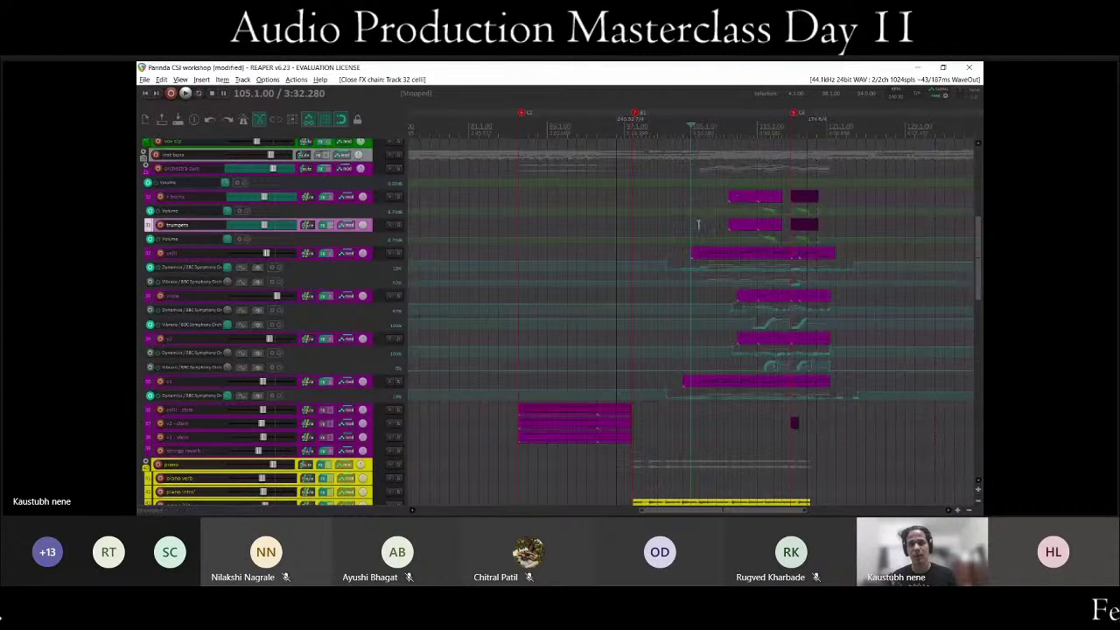
Examine the horn, trumpet and string items in the bridge and place the edit cursor at 106.1.00.
{"action": "scroll", "coordinate": [698, 225], "scroll_direction": "up", "scroll_amount": 4}
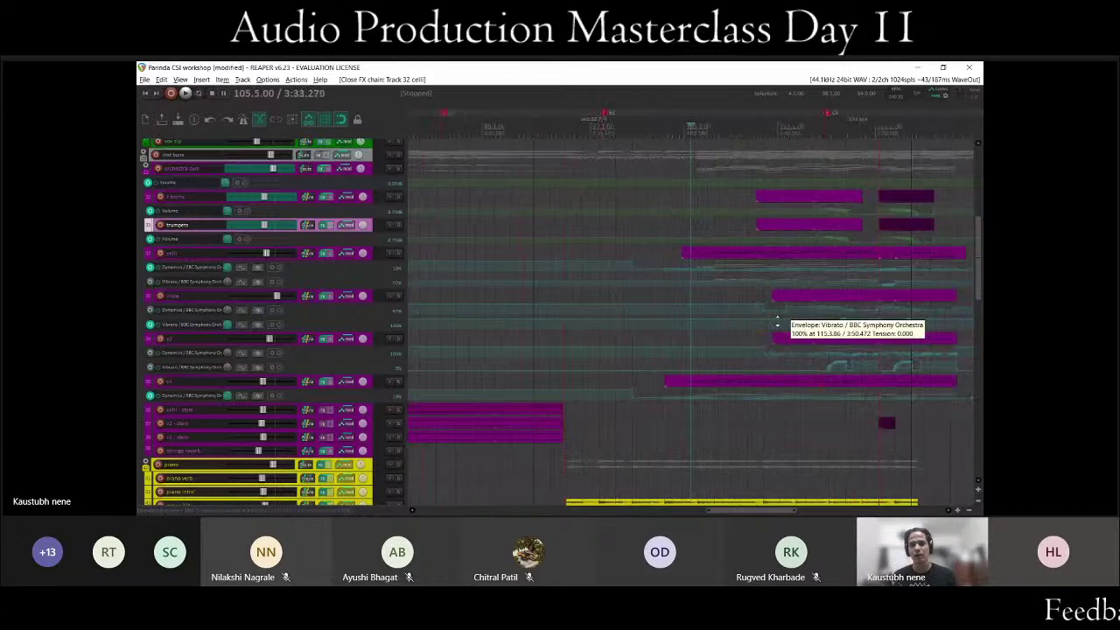
{"action": "left_click", "coordinate": [703, 193]}
{"action": "scroll", "coordinate": [700, 235], "scroll_direction": "down", "scroll_amount": 5}
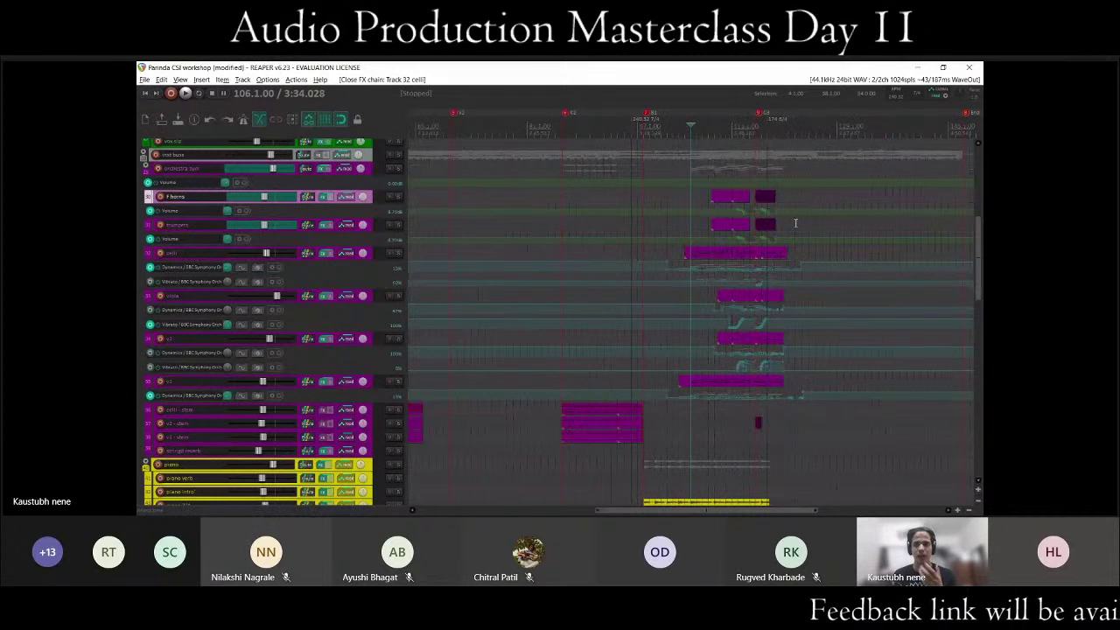
{"action": "left_click_drag", "start_coordinate": [693, 158], "coordinate": [785, 414]}
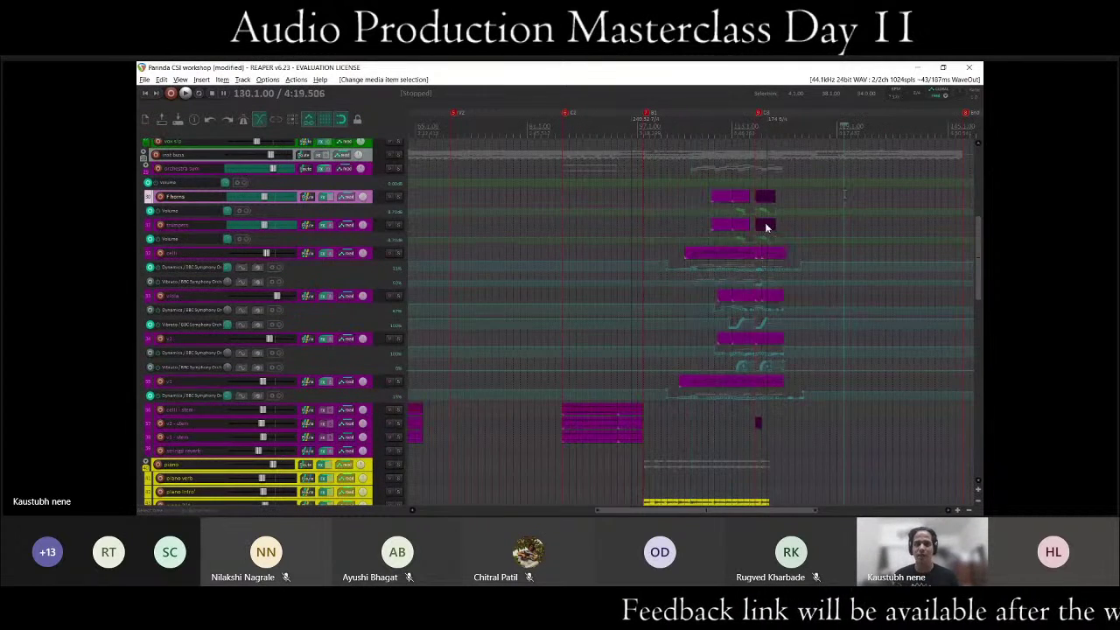
{"action": "left_click", "coordinate": [695, 179]}
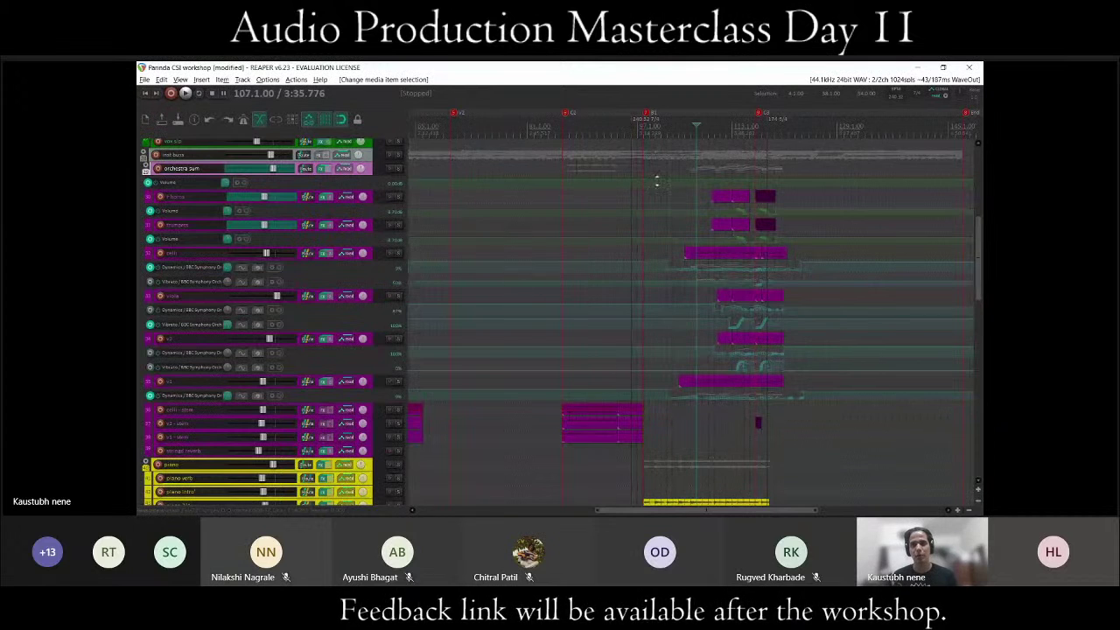
{"action": "left_click", "coordinate": [691, 156]}
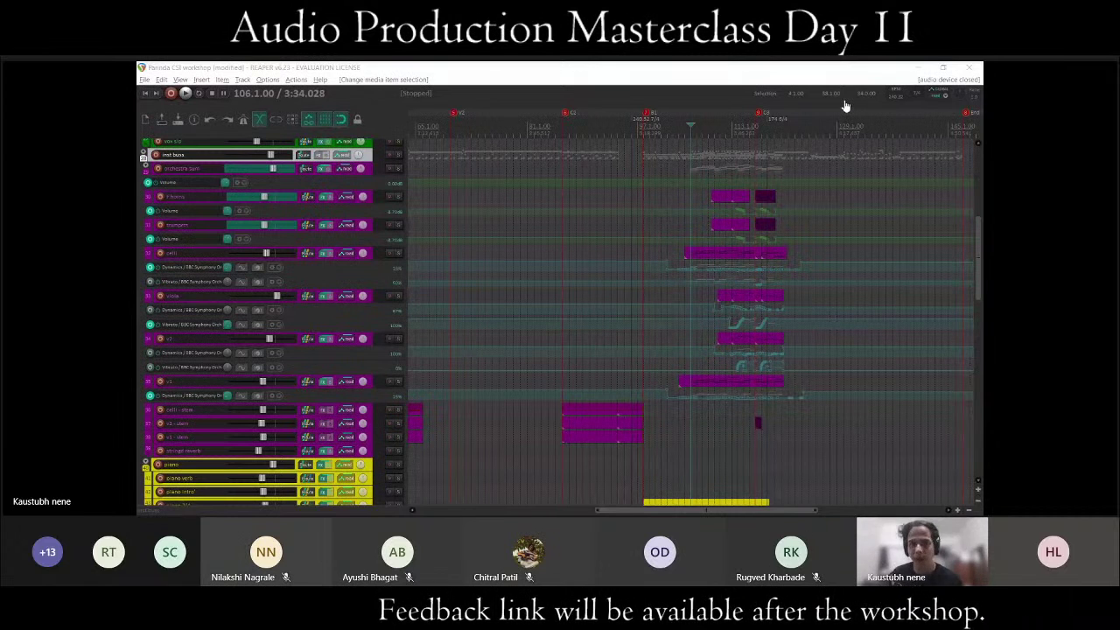
{"action": "scroll", "coordinate": [594, 271], "scroll_direction": "down", "scroll_amount": 2}
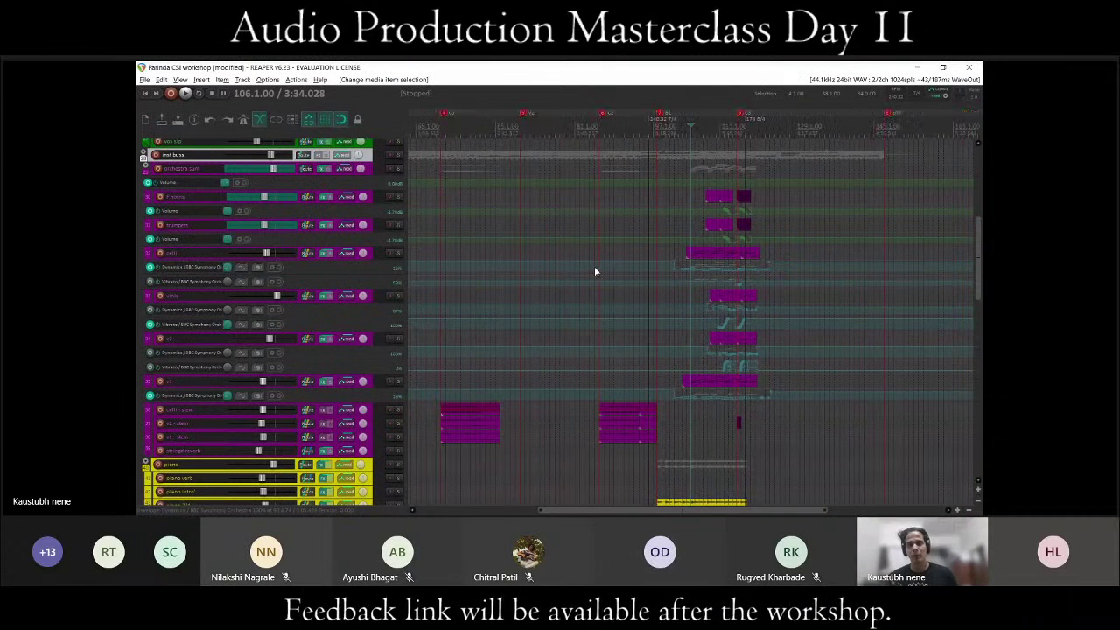
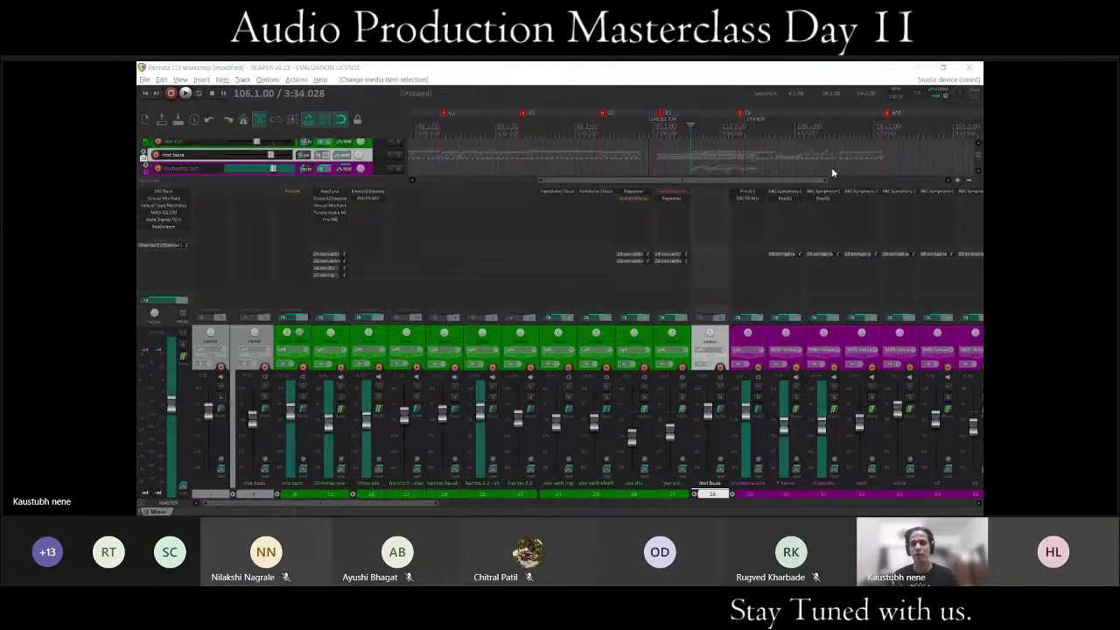
Check the Virtual Mix Rack modules on the track 11 lead vocal in the mixer and close the plugin.
{"action": "left_click_drag", "start_coordinate": [328, 505], "coordinate": [361, 504]}
{"action": "scroll", "coordinate": [361, 504], "scroll_direction": "left", "scroll_amount": 3}
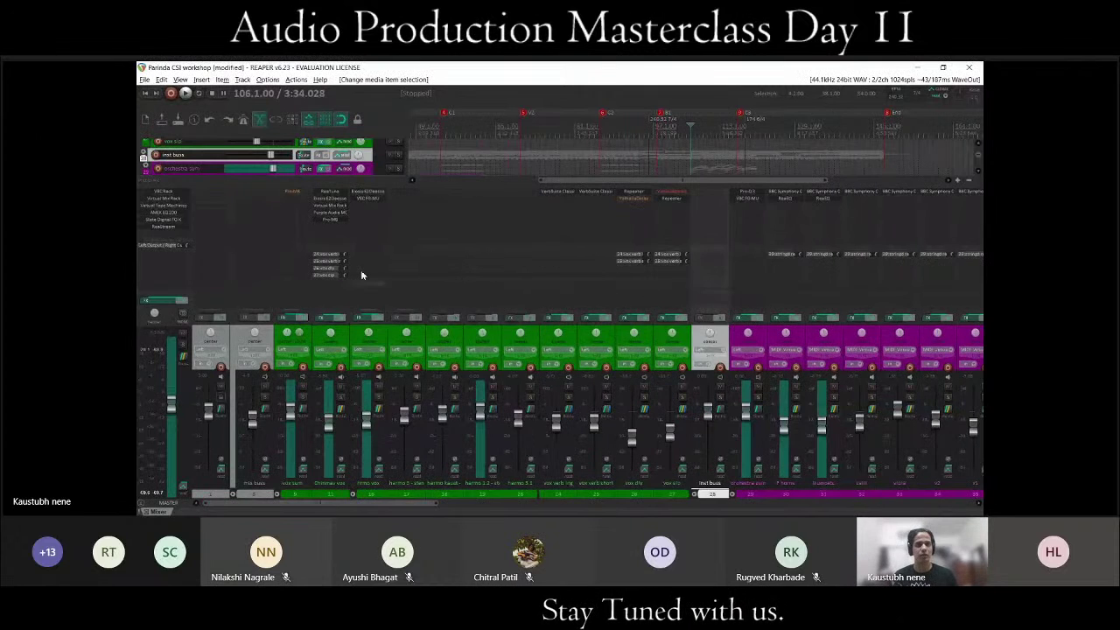
{"action": "left_click", "coordinate": [330, 210]}
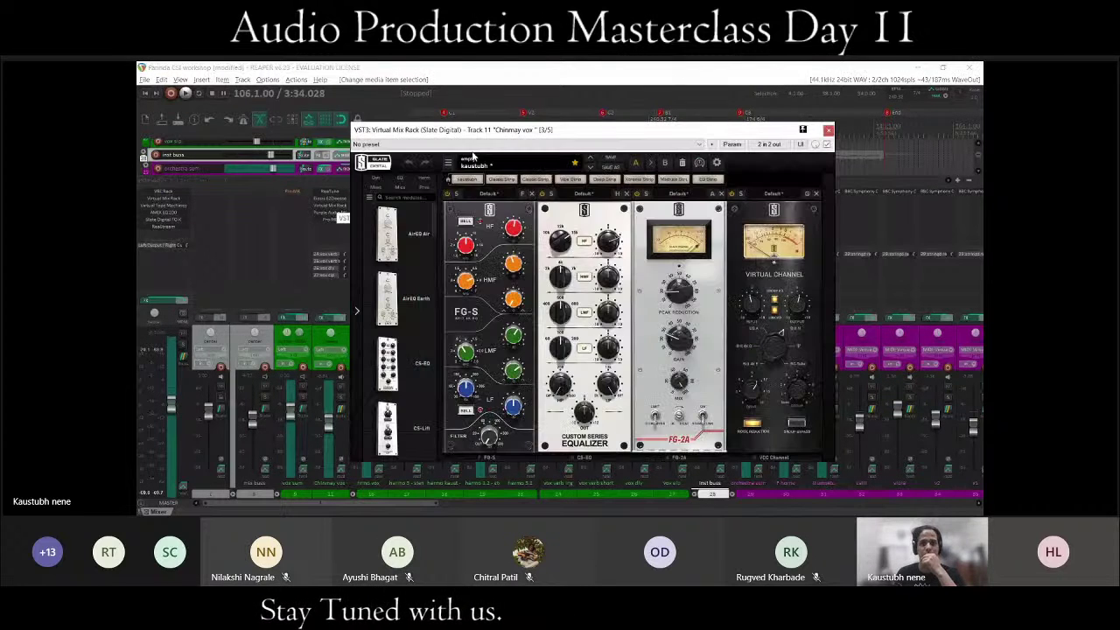
{"action": "key", "text": "Escape"}
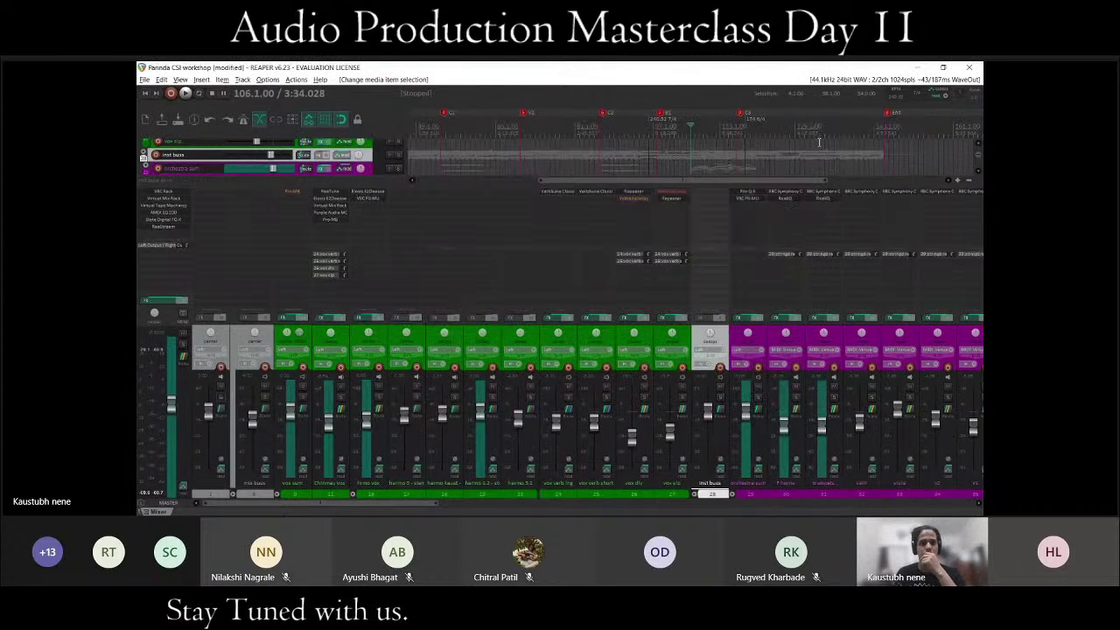
Open ReaTune on the track 11 lead vocal, reposition its window to examine the pitch correction settings, and close it.
{"action": "left_click", "coordinate": [321, 198]}
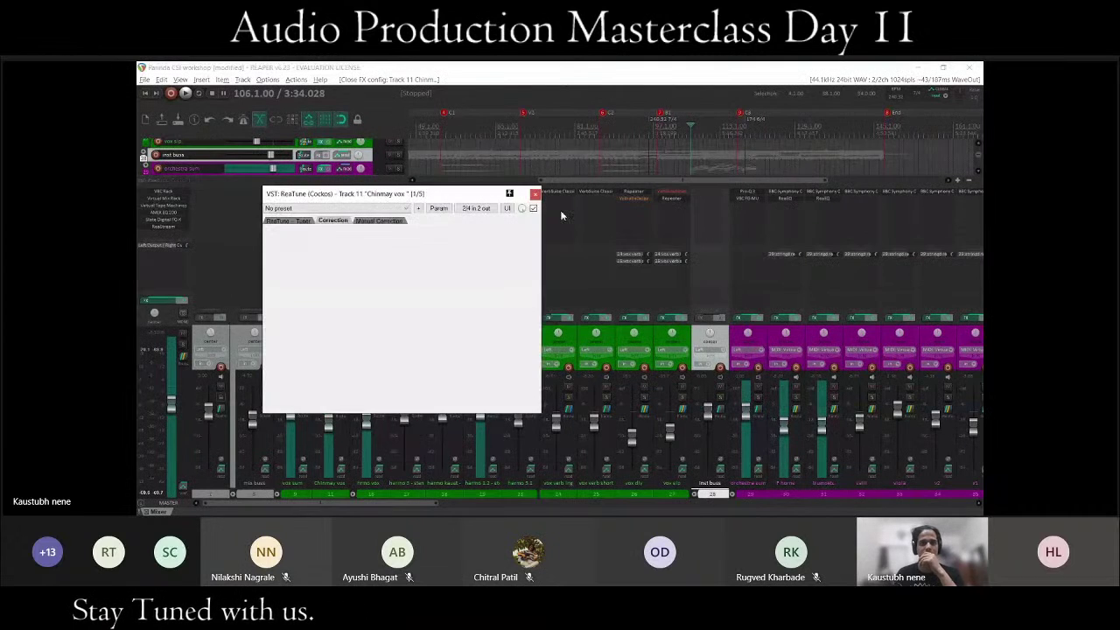
{"action": "left_click_drag", "start_coordinate": [432, 200], "coordinate": [621, 147]}
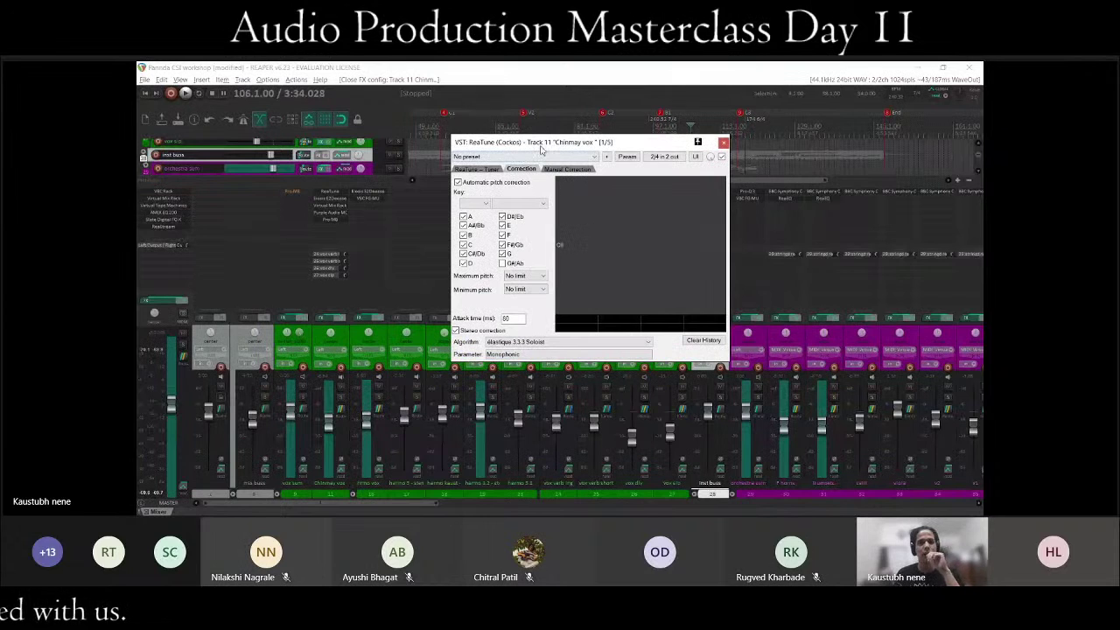
{"action": "left_click_drag", "start_coordinate": [542, 150], "coordinate": [553, 149]}
{"action": "left_click", "coordinate": [794, 73]}
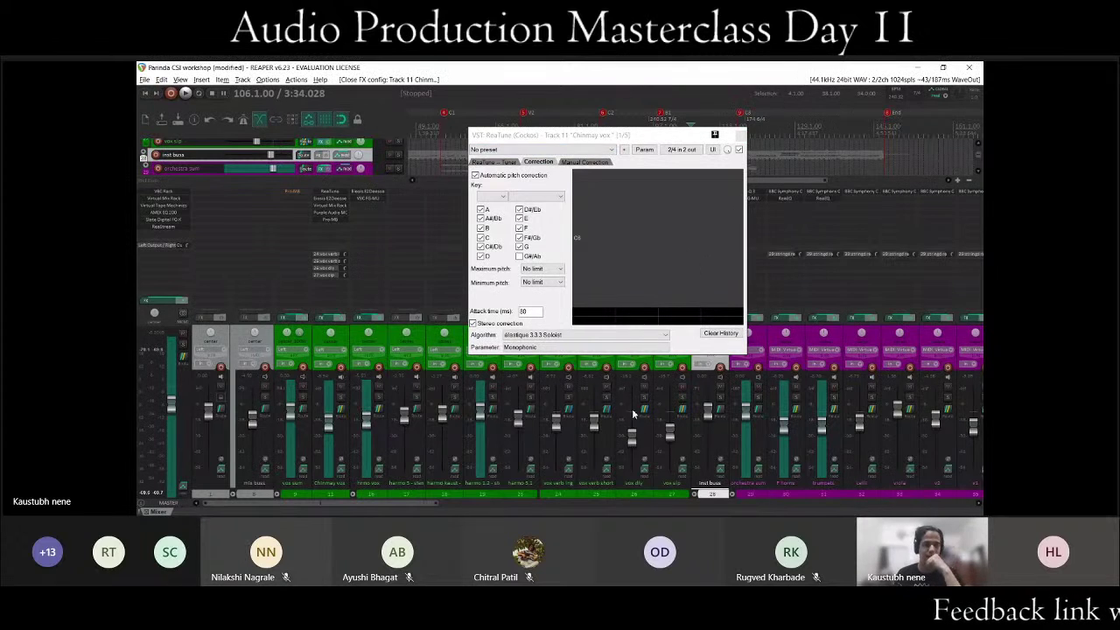
{"action": "left_click", "coordinate": [647, 143]}
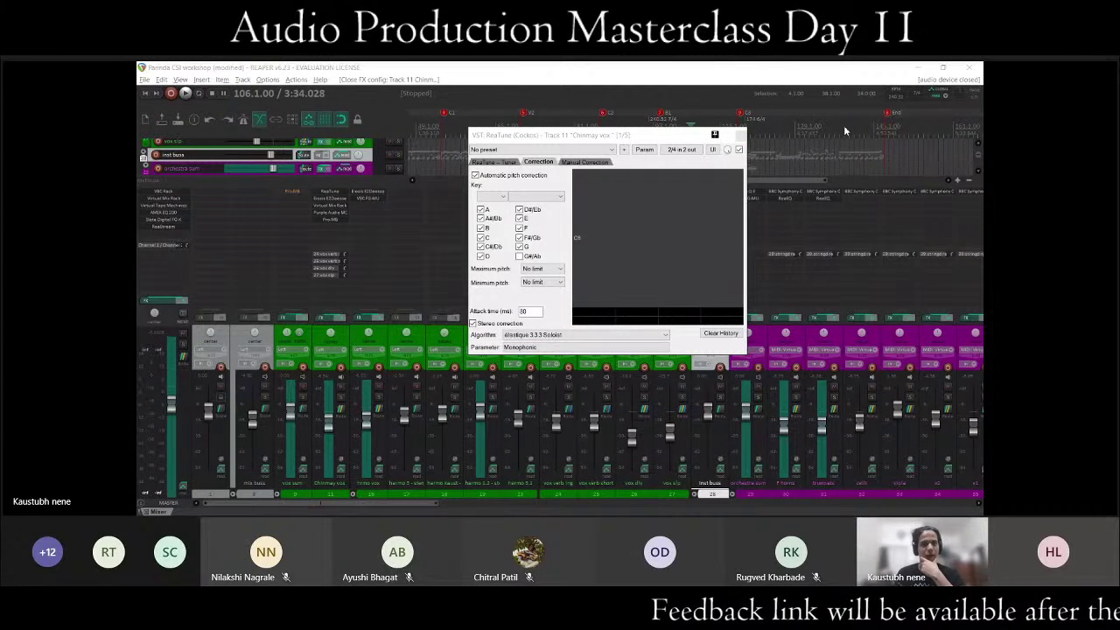
{"action": "left_click", "coordinate": [636, 140]}
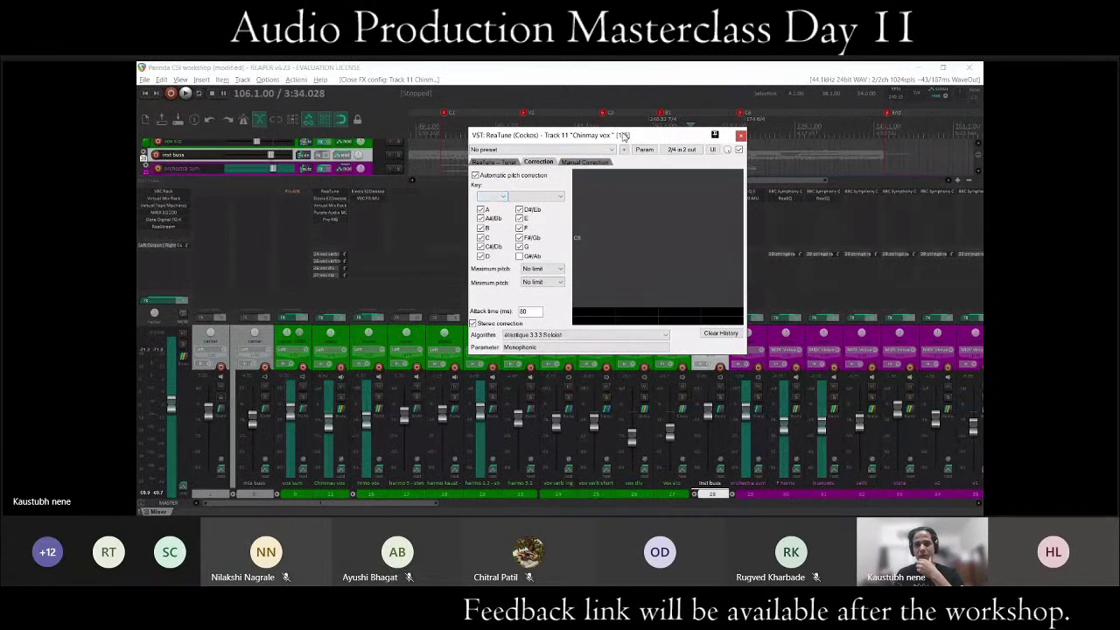
{"action": "left_click_drag", "start_coordinate": [623, 135], "coordinate": [598, 155]}
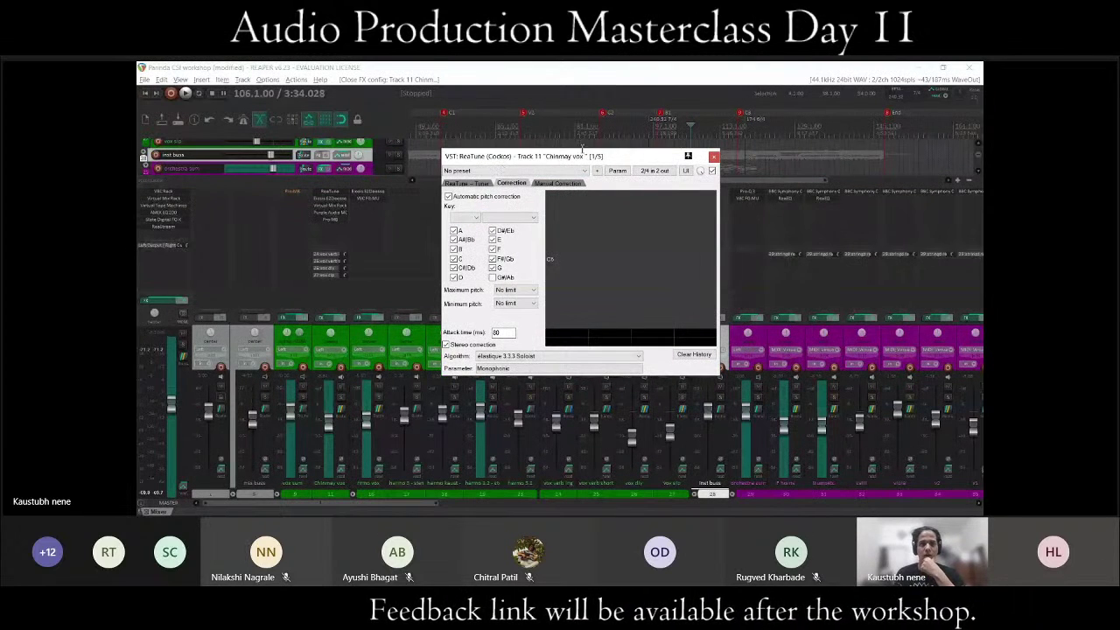
{"action": "left_click_drag", "start_coordinate": [622, 160], "coordinate": [634, 158]}
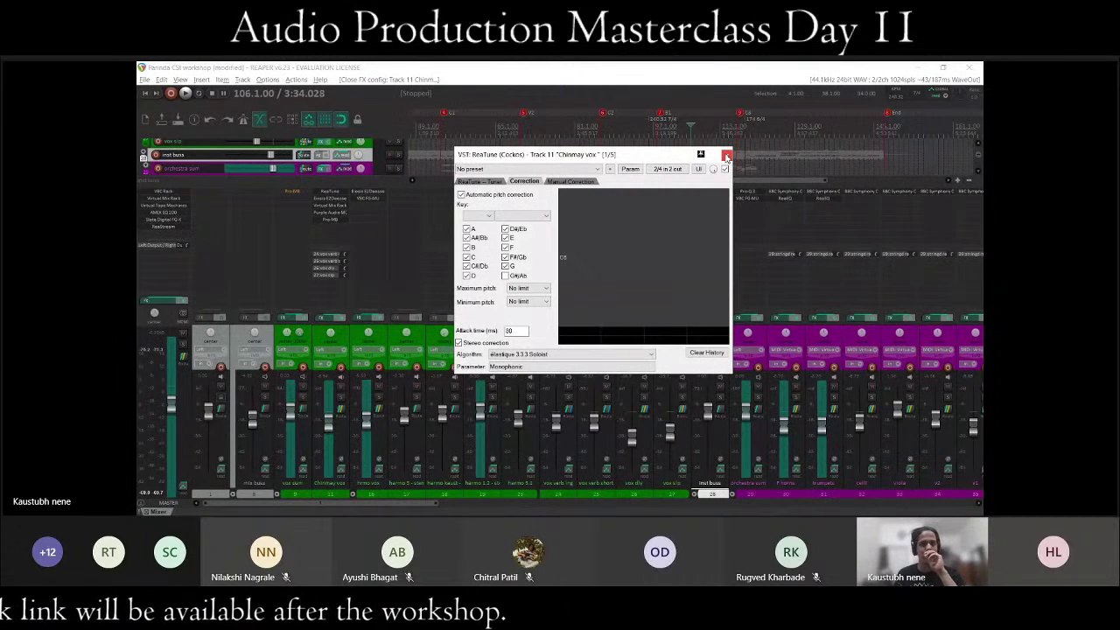
{"action": "left_click", "coordinate": [726, 156]}
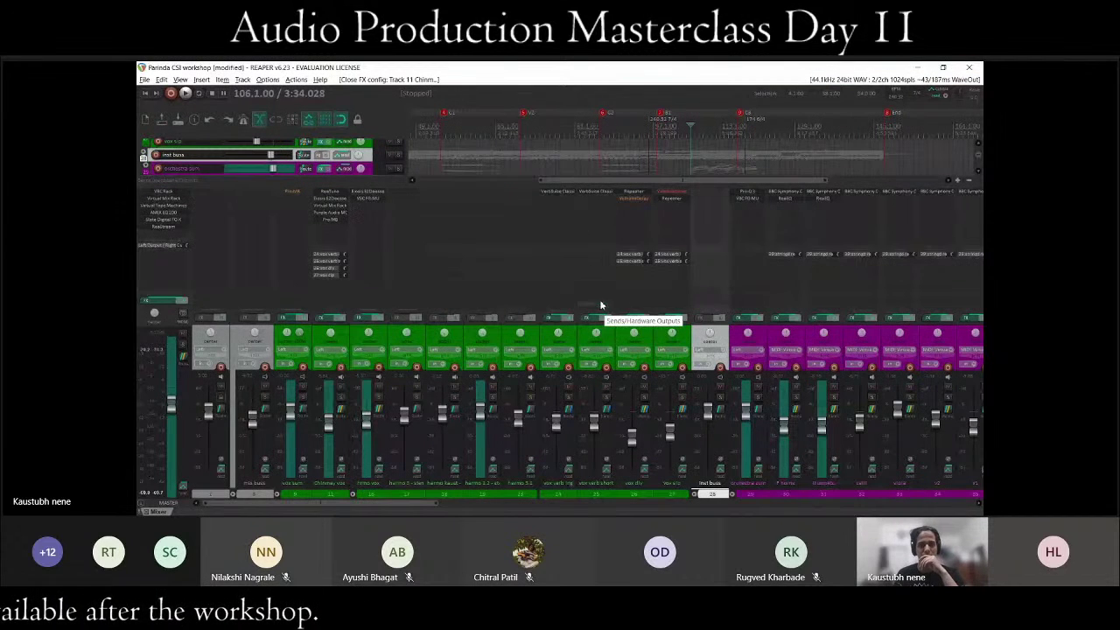
Open the Eiosis E2Deesser on the track 11 lead vocal and position its window below the timeline.
{"action": "left_click", "coordinate": [331, 198]}
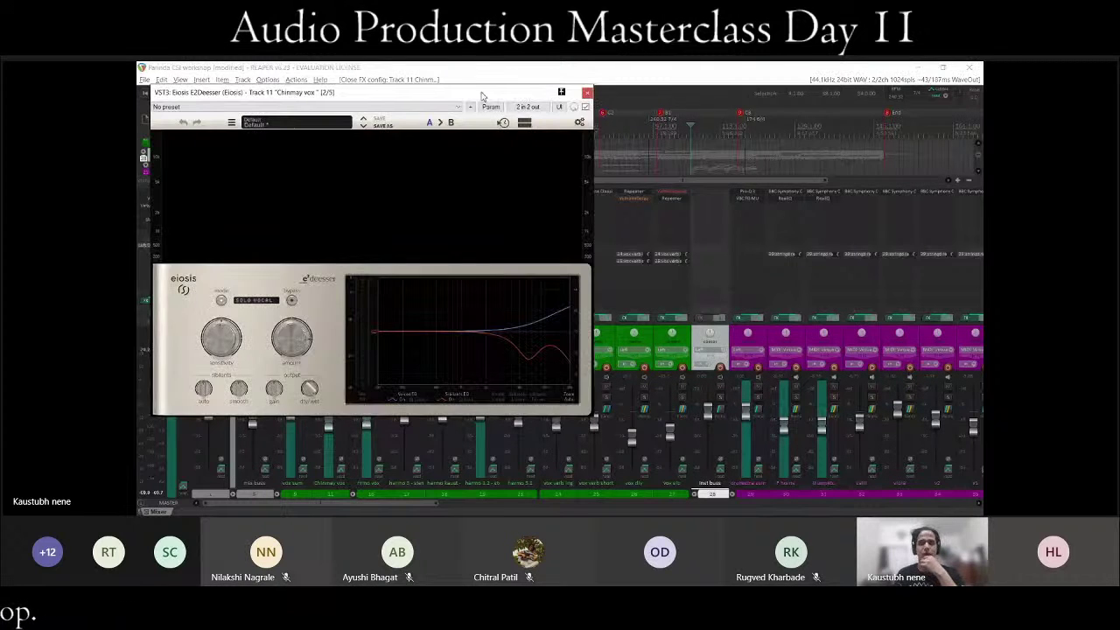
{"action": "left_click_drag", "start_coordinate": [481, 96], "coordinate": [729, 105]}
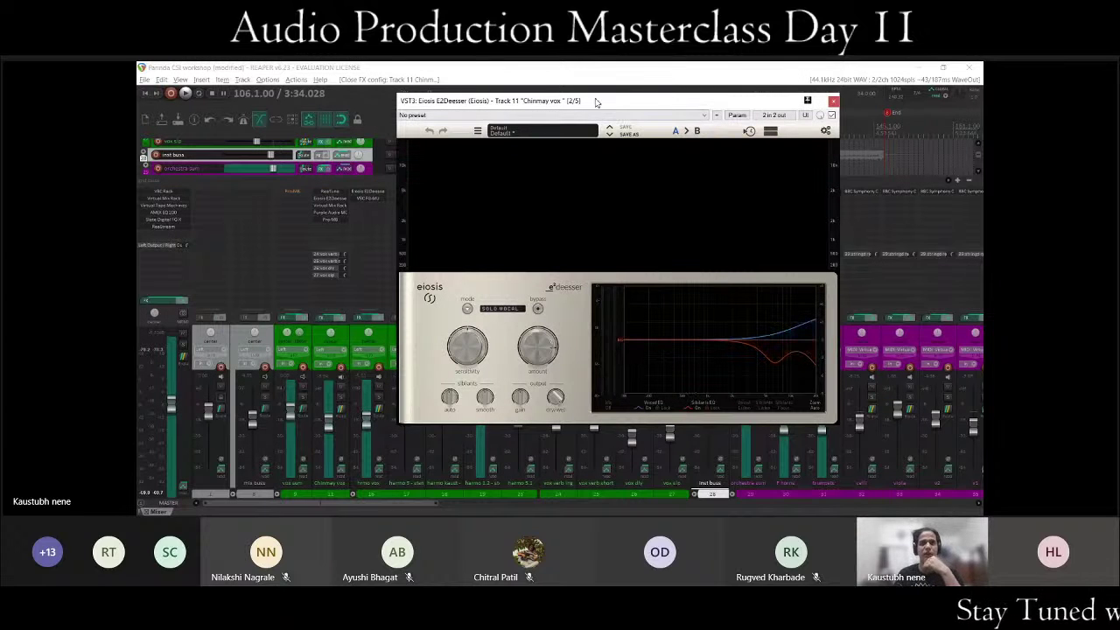
{"action": "left_click_drag", "start_coordinate": [594, 103], "coordinate": [713, 102]}
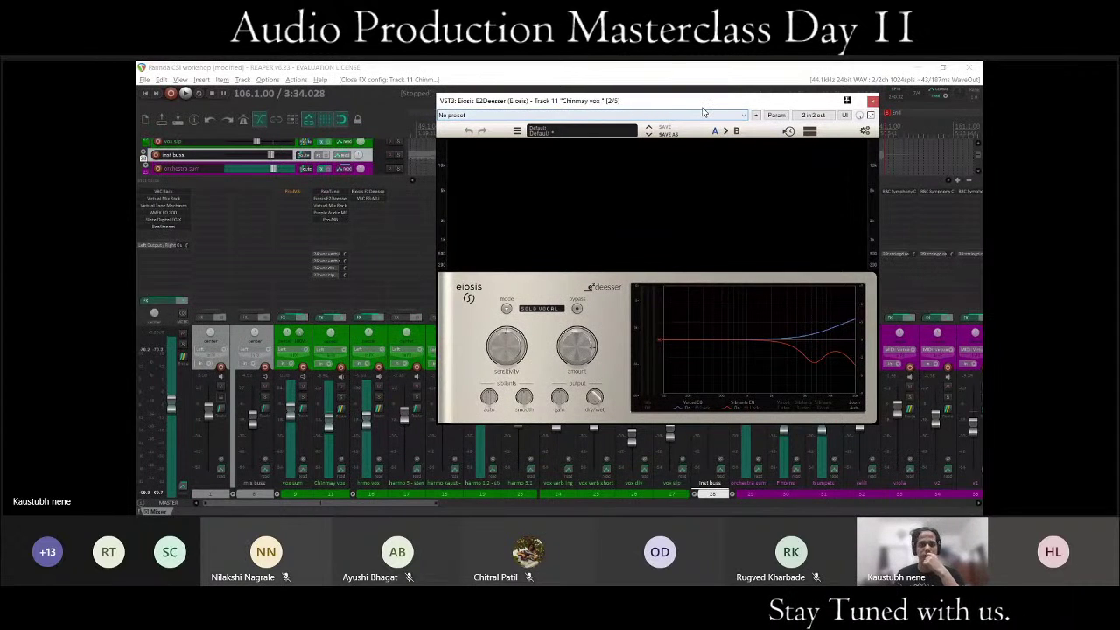
{"action": "left_click_drag", "start_coordinate": [702, 111], "coordinate": [669, 109]}
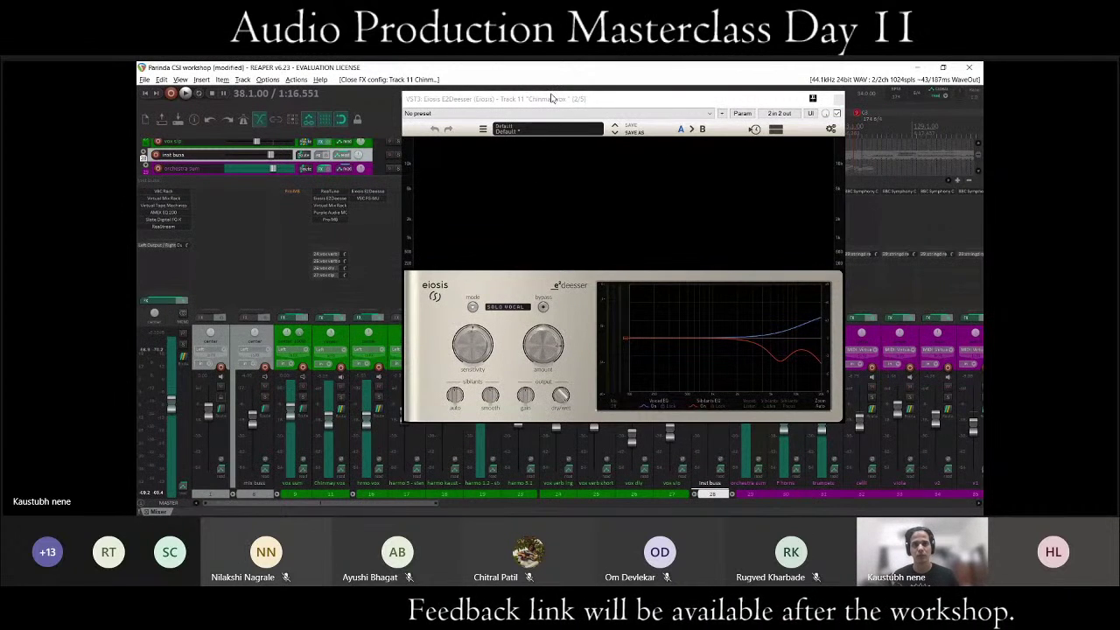
{"action": "left_click_drag", "start_coordinate": [553, 99], "coordinate": [553, 172]}
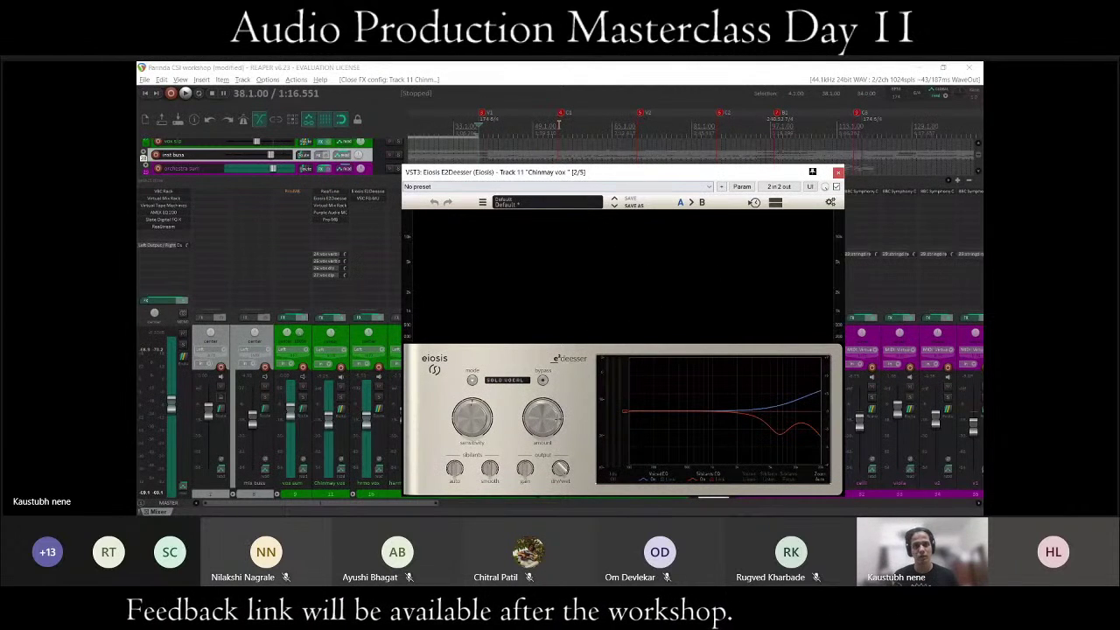
Select the track 11 lead vocal, play from 38.1.00 to watch the E2Deesser process sibilance, stop playback and close the plugin.
{"action": "left_click", "coordinate": [336, 346]}
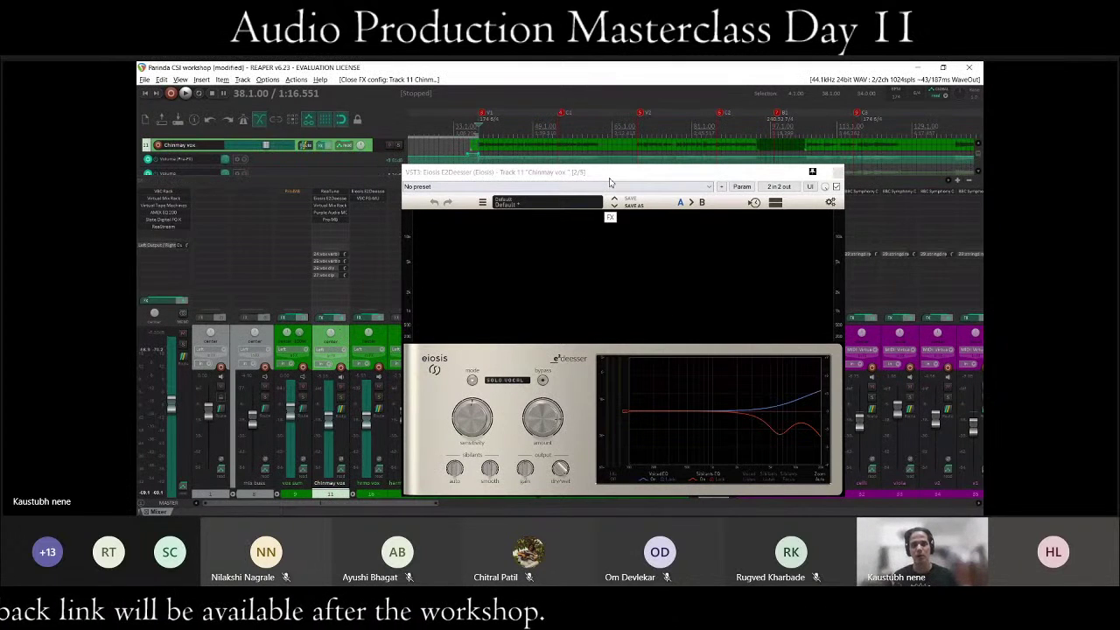
{"action": "left_click_drag", "start_coordinate": [610, 182], "coordinate": [614, 168]}
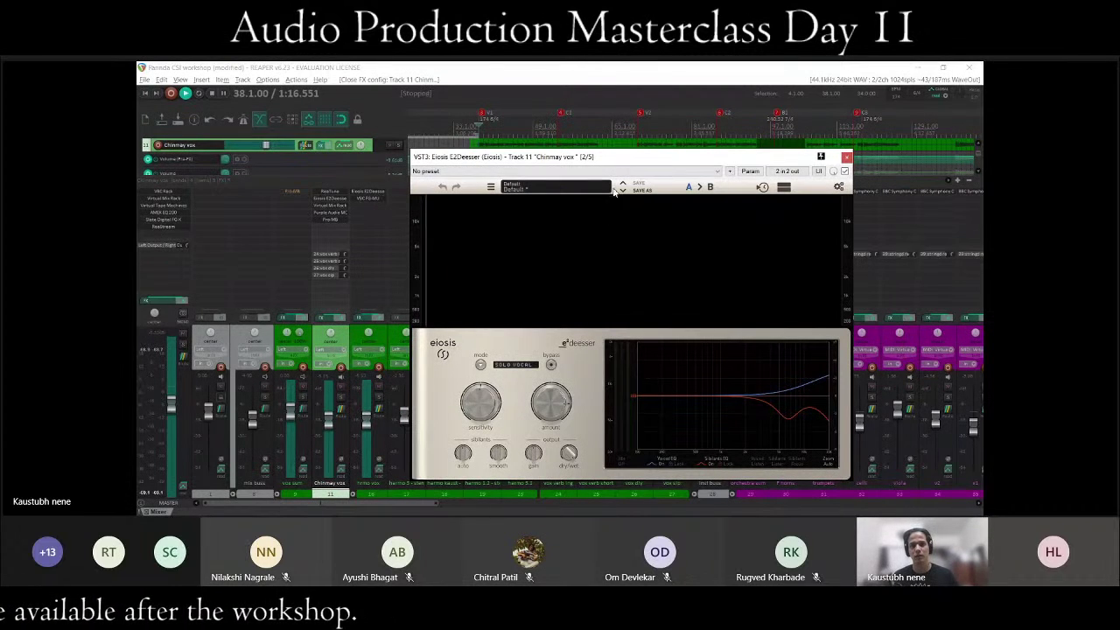
{"action": "key", "text": "space"}
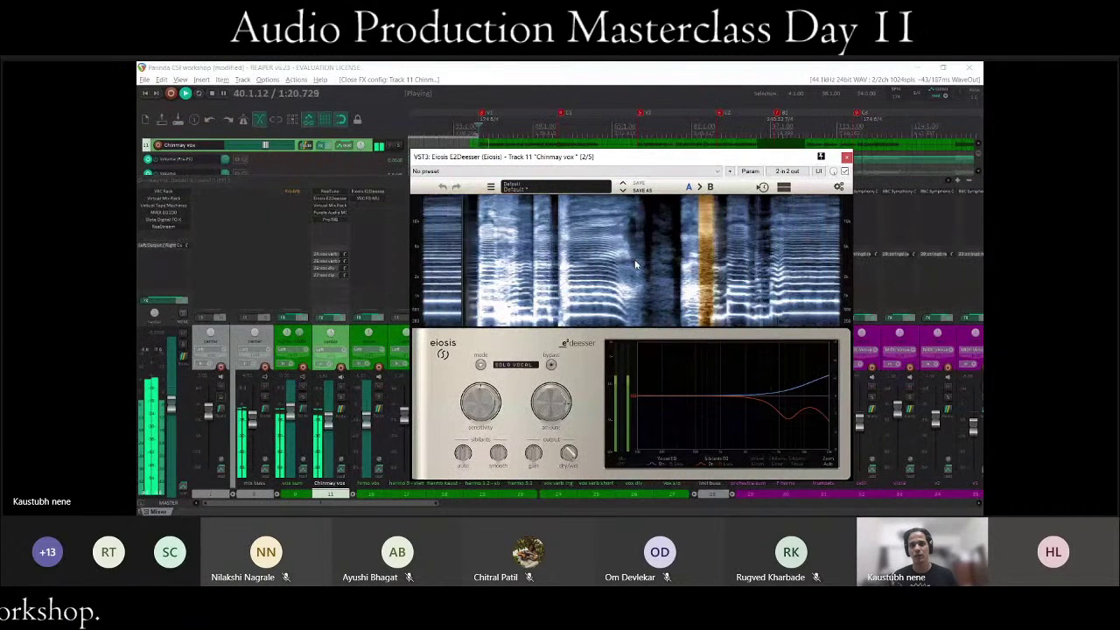
{"action": "key", "text": "space"}
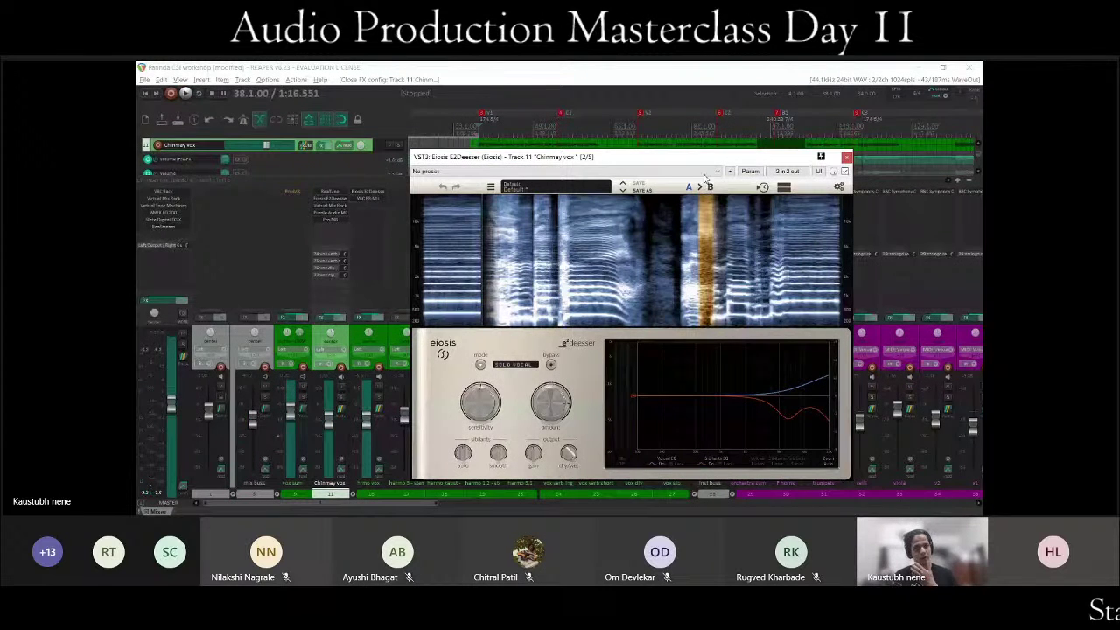
{"action": "left_click_drag", "start_coordinate": [707, 160], "coordinate": [714, 150]}
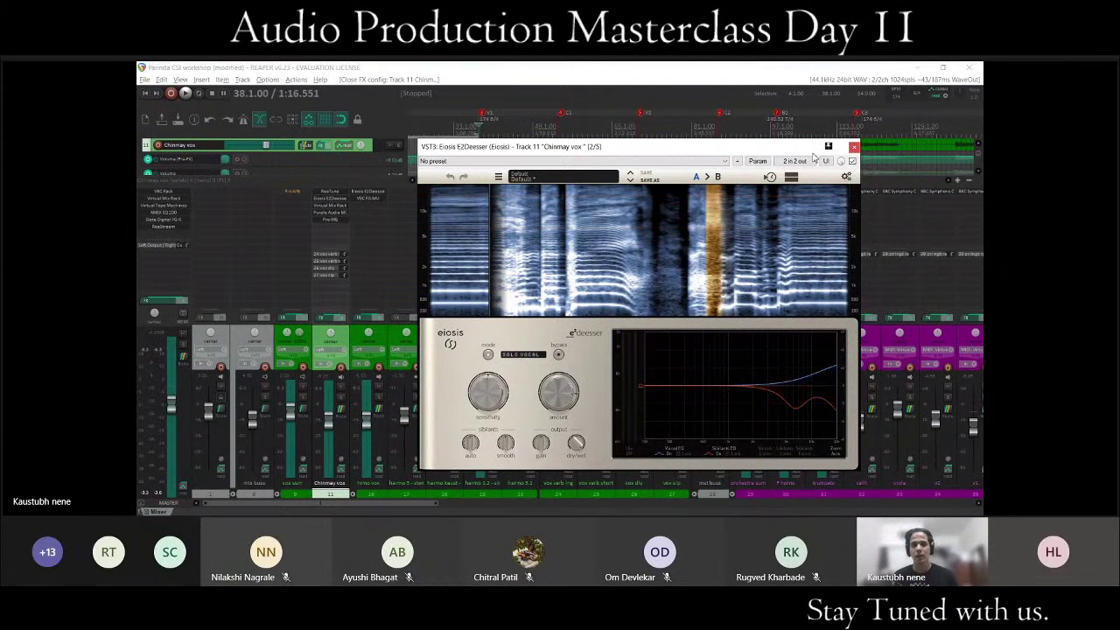
{"action": "left_click", "coordinate": [853, 146]}
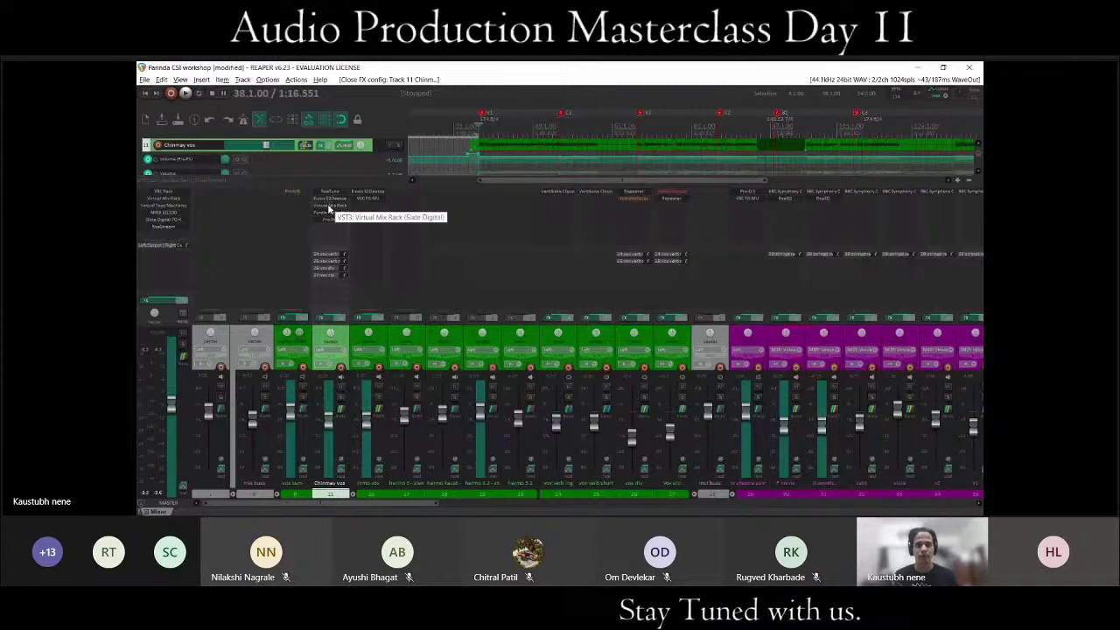
Open the Virtual Mix Rack on the track 11 lead vocal and position its window to examine the FG-S equalizer's HMF band.
{"action": "left_click", "coordinate": [329, 208]}
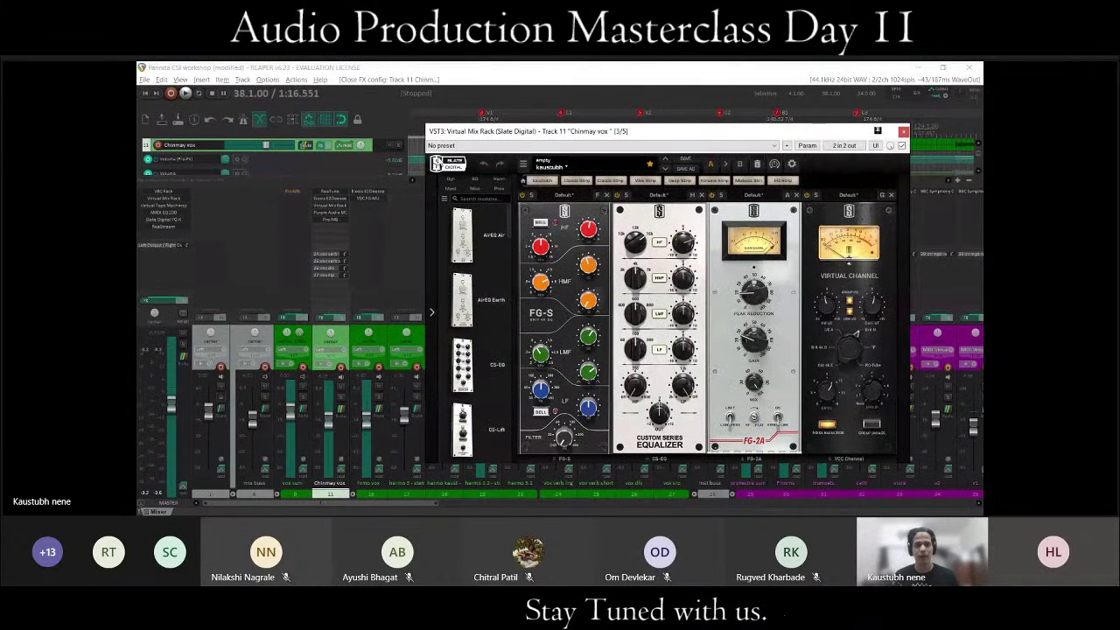
{"action": "left_click_drag", "start_coordinate": [480, 129], "coordinate": [480, 120]}
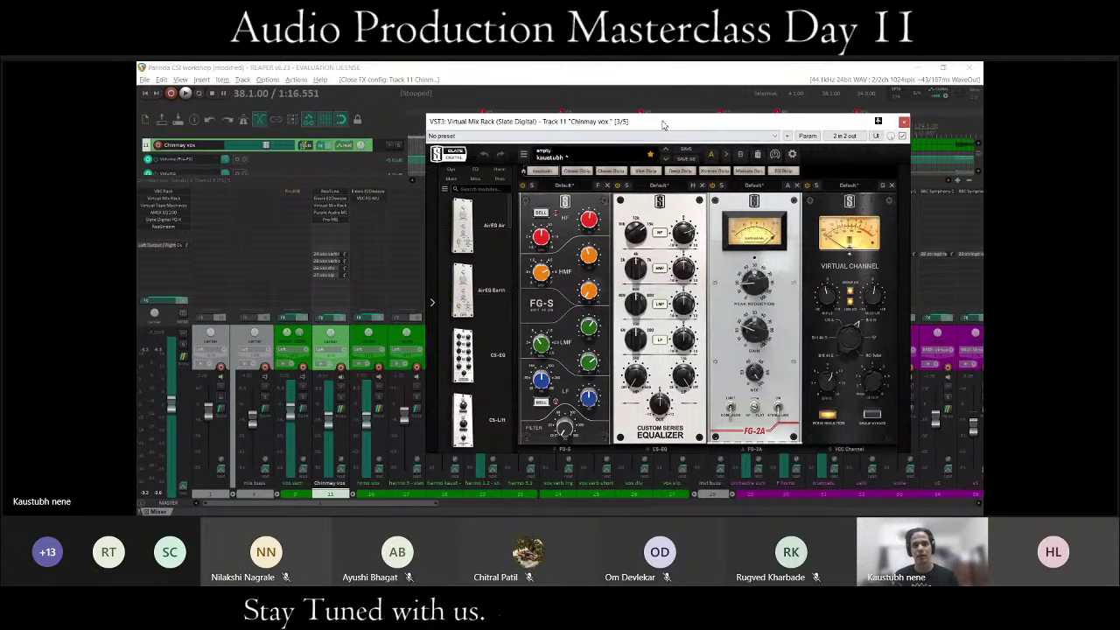
{"action": "left_click_drag", "start_coordinate": [663, 123], "coordinate": [654, 119]}
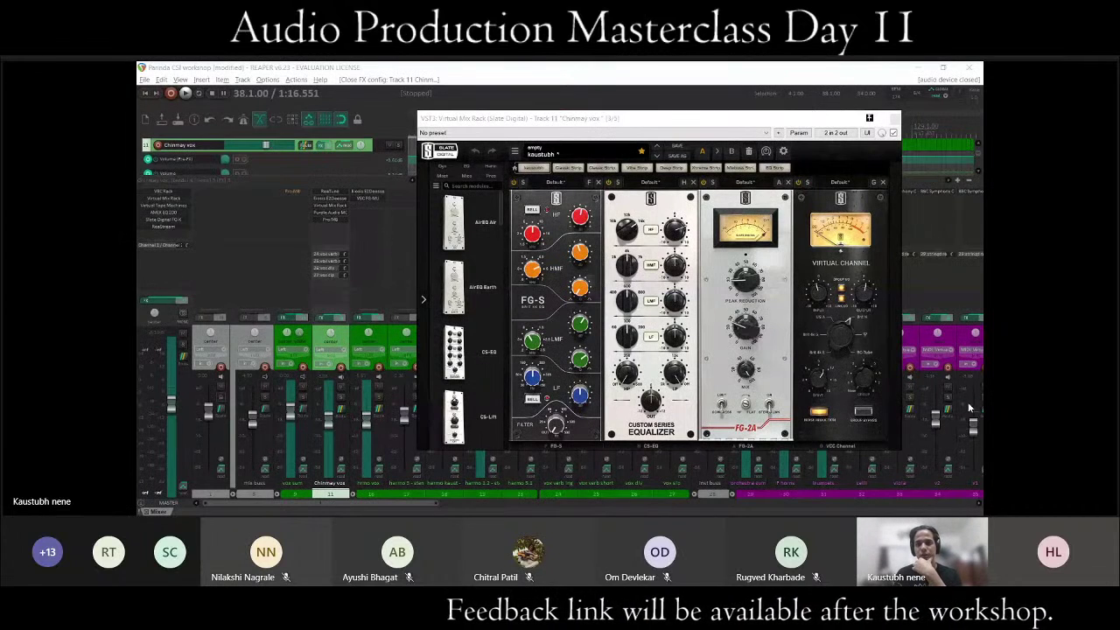
{"action": "left_click", "coordinate": [816, 169]}
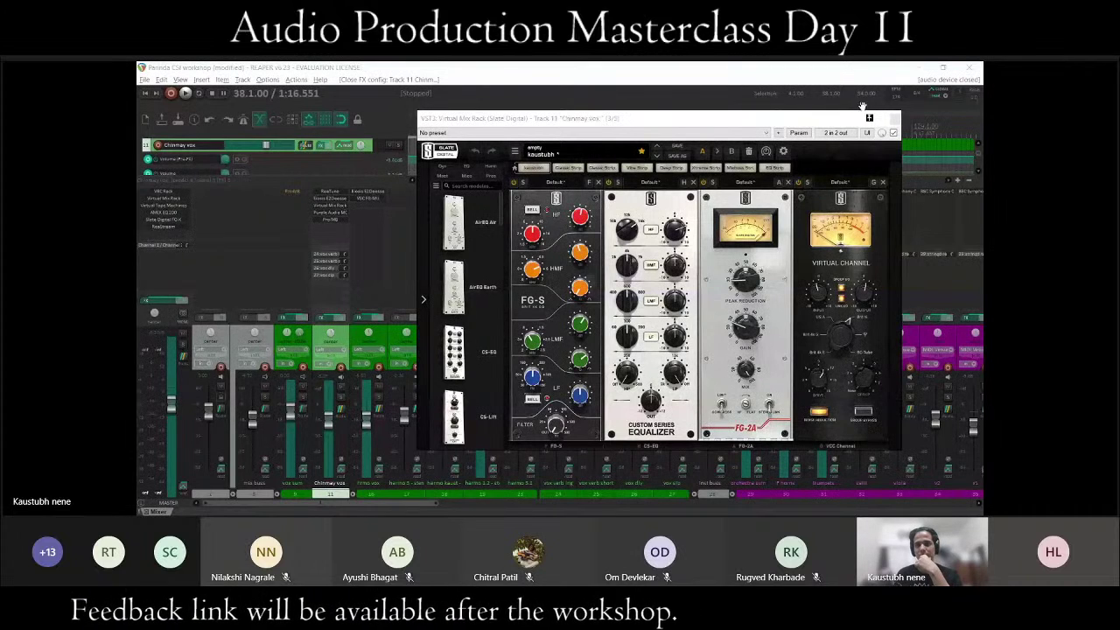
{"action": "left_click_drag", "start_coordinate": [853, 123], "coordinate": [871, 118]}
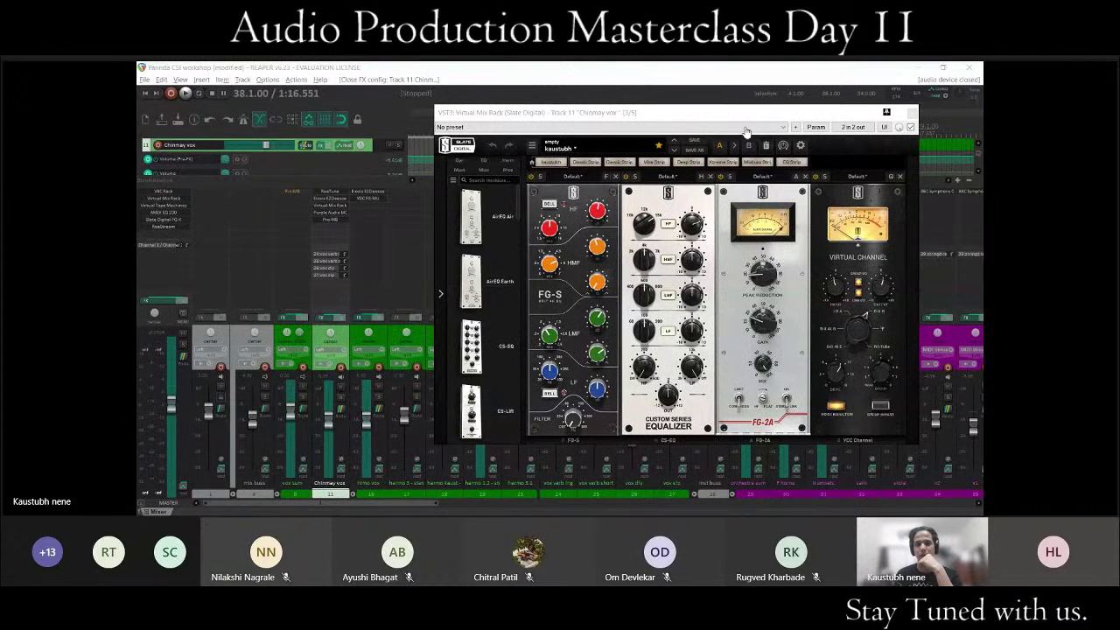
{"action": "left_click", "coordinate": [707, 129]}
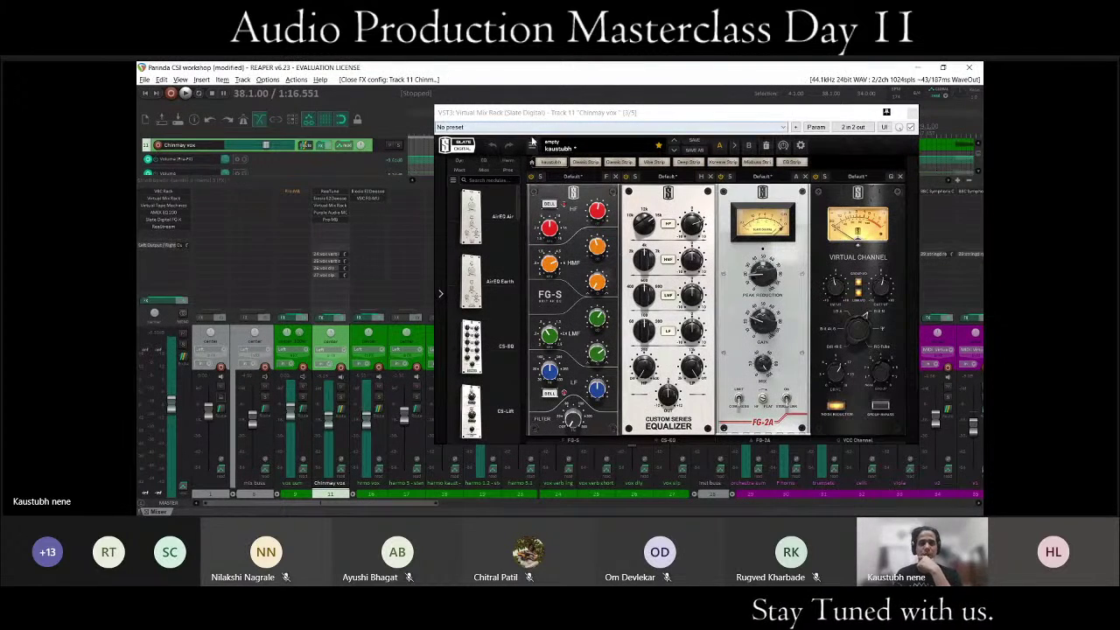
{"action": "left_click_drag", "start_coordinate": [549, 116], "coordinate": [570, 112]}
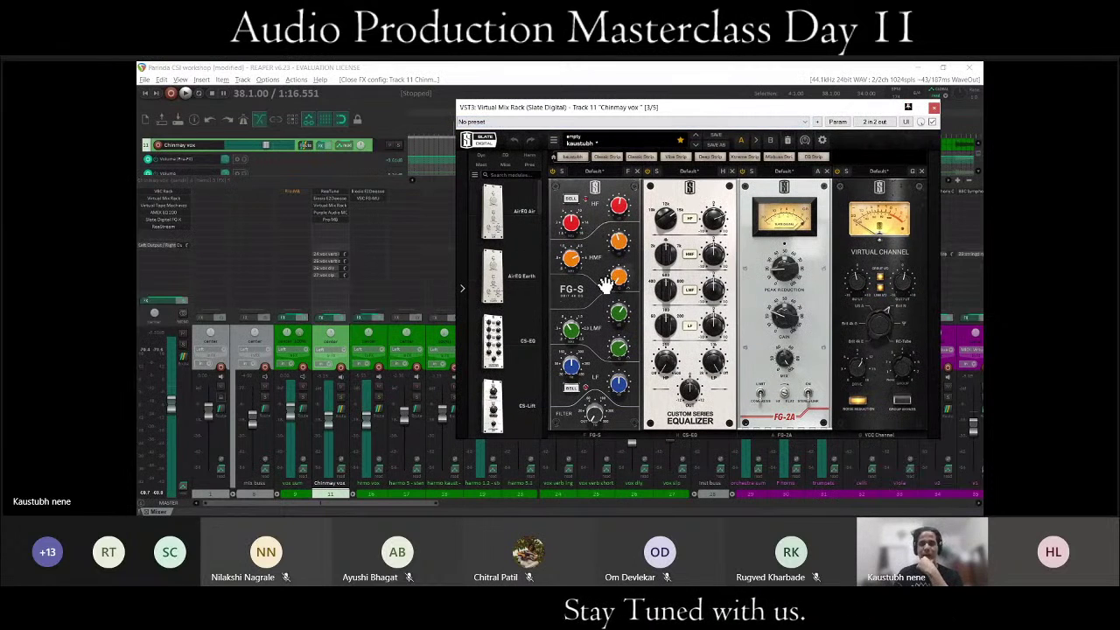
{"action": "mouse_move", "coordinate": [605, 281]}
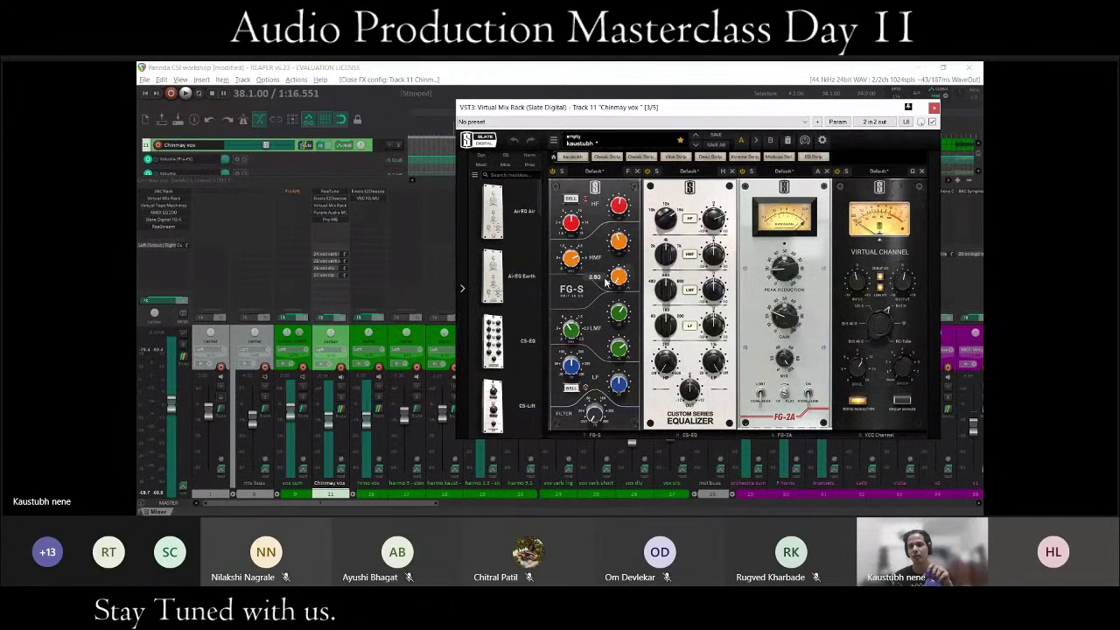
Move the Virtual Mix Rack window clear of the audio device status, check the audio device settings in the preferences and close them.
{"action": "left_click", "coordinate": [908, 464]}
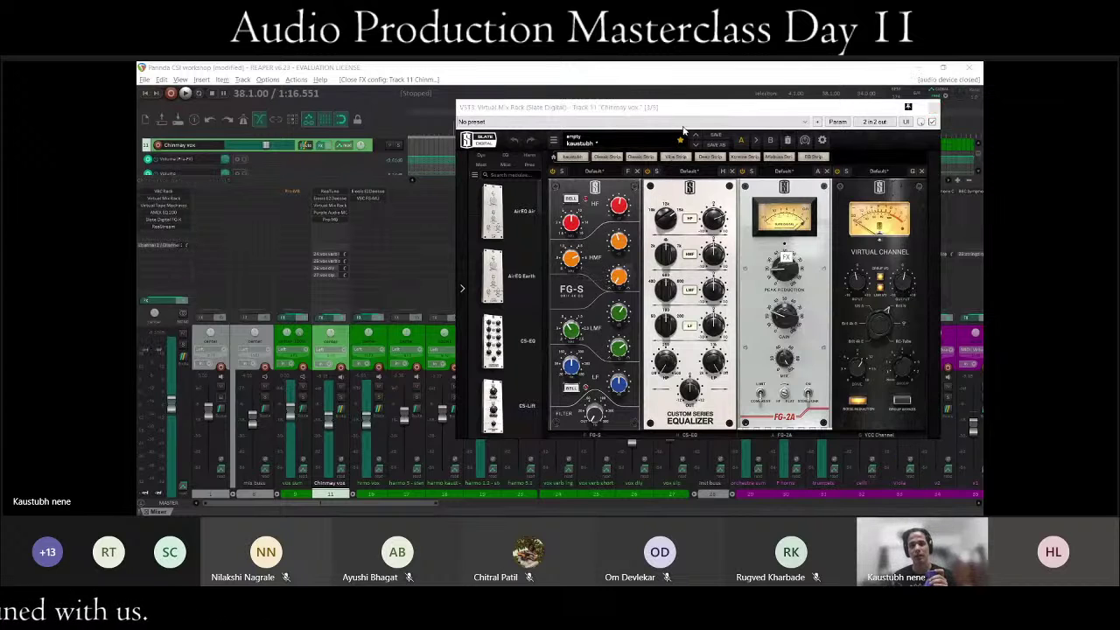
{"action": "left_click", "coordinate": [721, 112]}
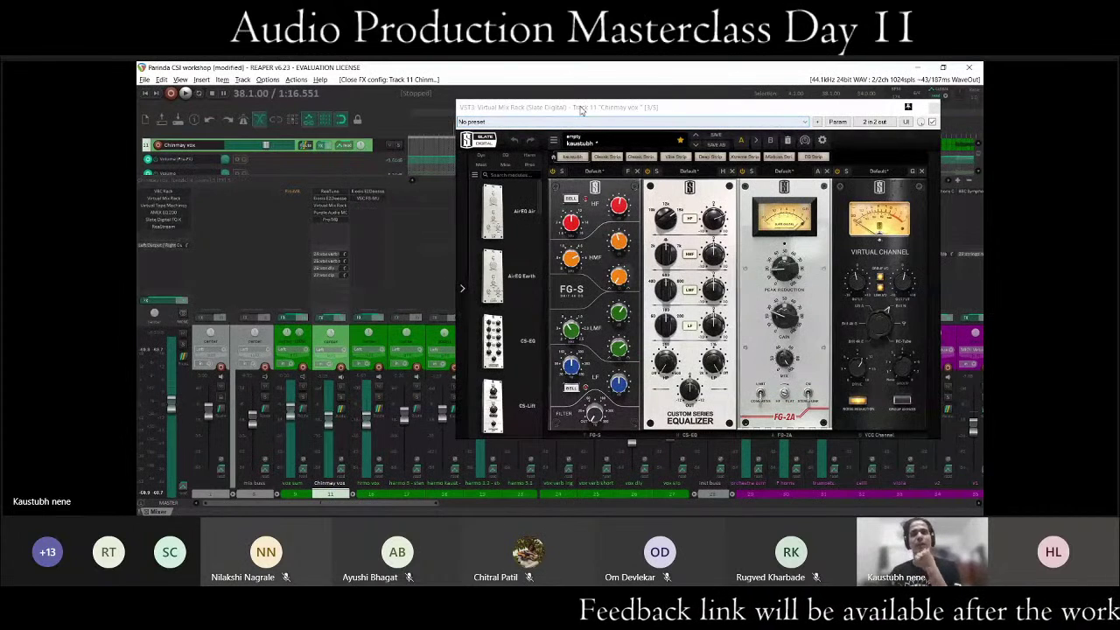
{"action": "left_click_drag", "start_coordinate": [580, 109], "coordinate": [513, 94]}
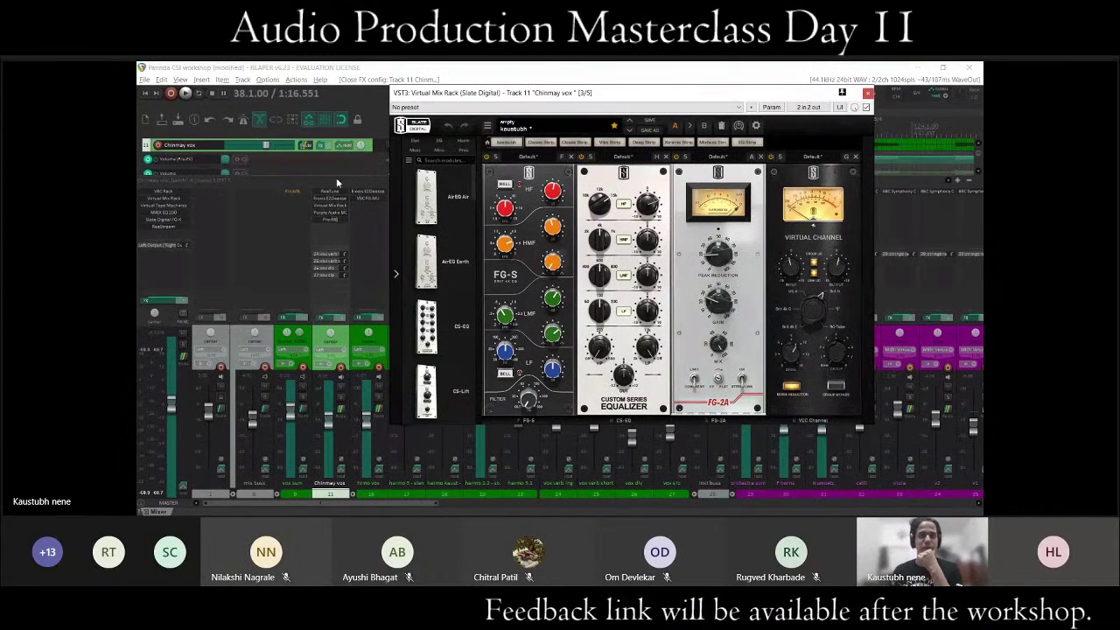
{"action": "left_click_drag", "start_coordinate": [595, 92], "coordinate": [509, 86]}
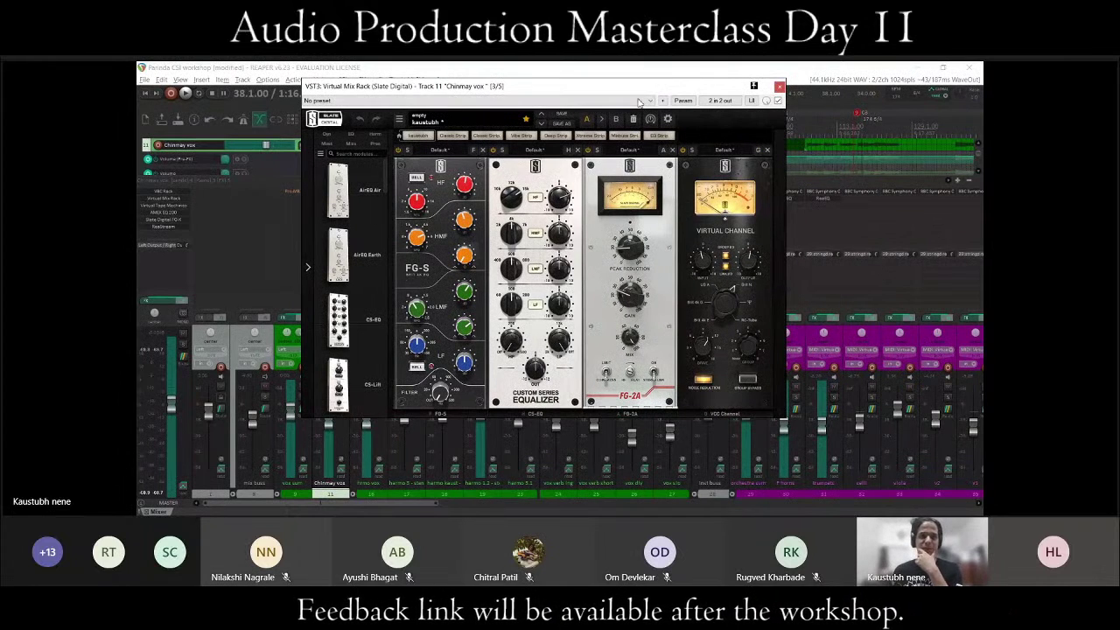
{"action": "left_click_drag", "start_coordinate": [639, 100], "coordinate": [554, 118]}
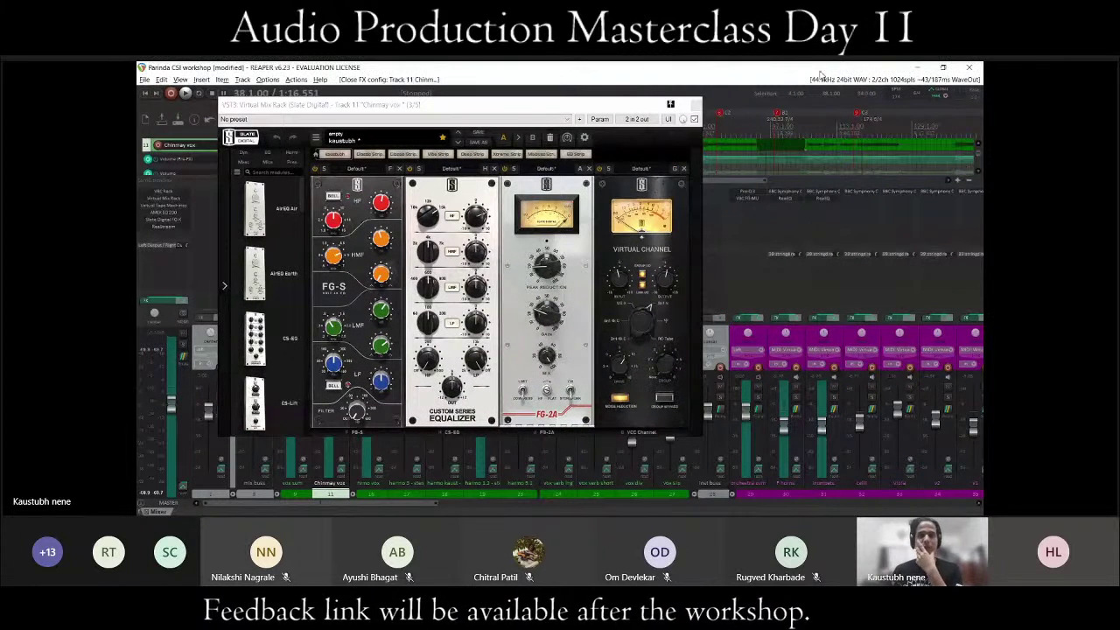
{"action": "left_click", "coordinate": [849, 79]}
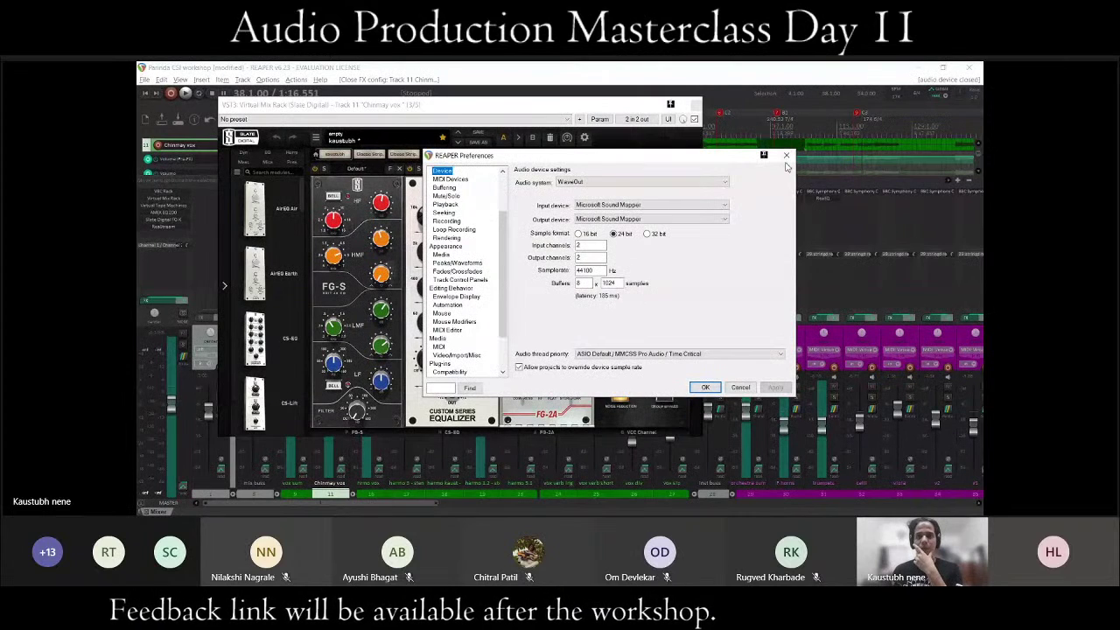
{"action": "key", "text": "Return"}
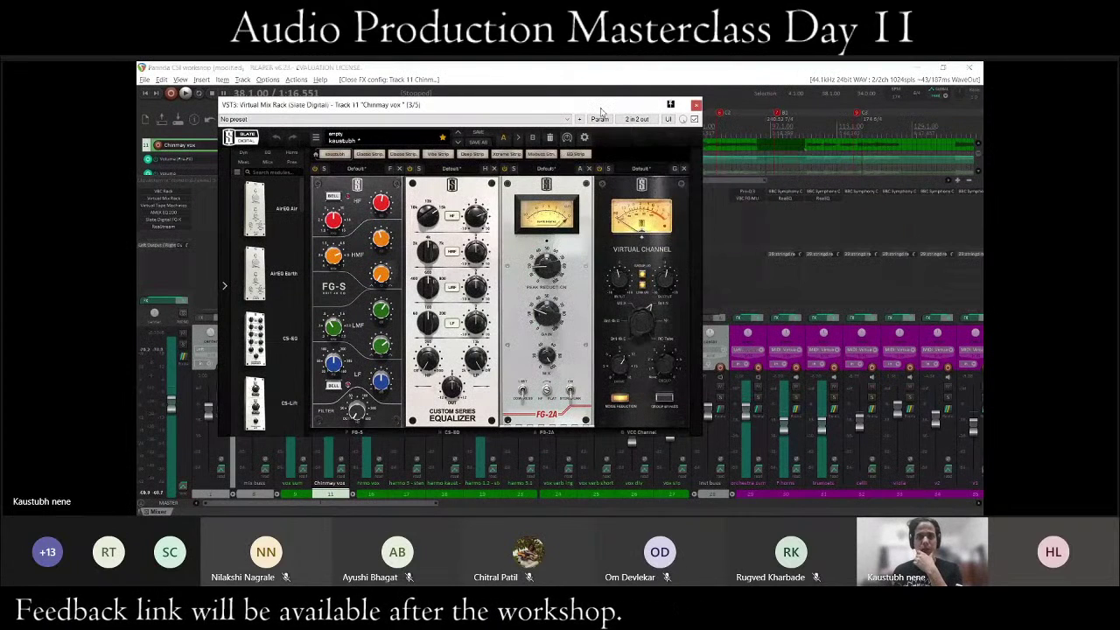
Reposition the Virtual Mix Rack window and examine the high-frequency band of the FG-S equalizer.
{"action": "left_click_drag", "start_coordinate": [601, 111], "coordinate": [592, 113]}
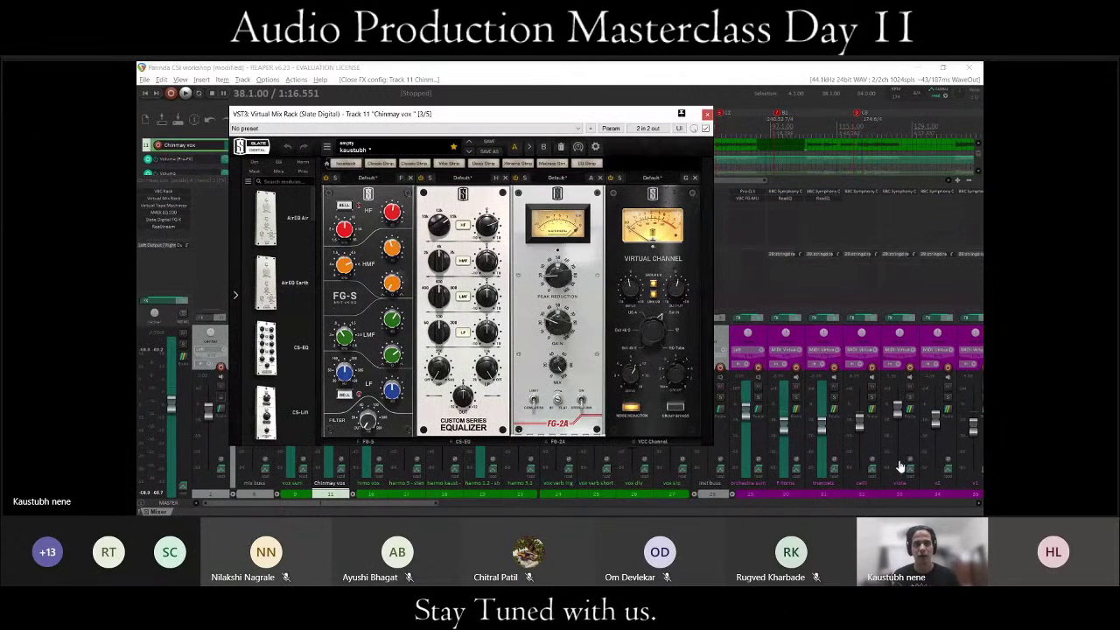
{"action": "left_click_drag", "start_coordinate": [632, 115], "coordinate": [650, 116]}
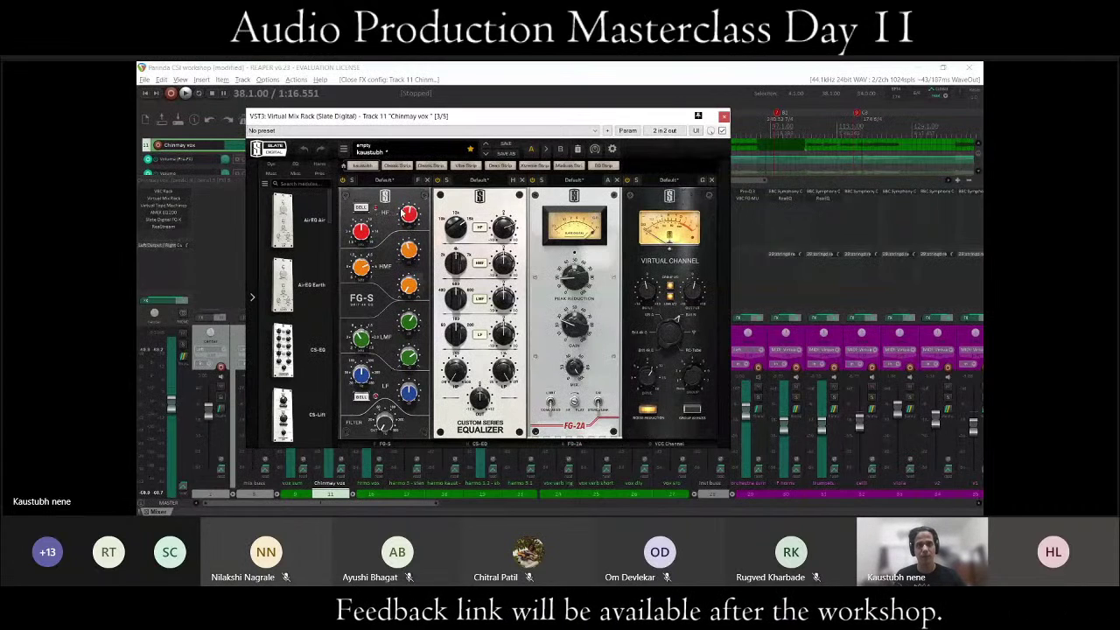
{"action": "mouse_move", "coordinate": [408, 225]}
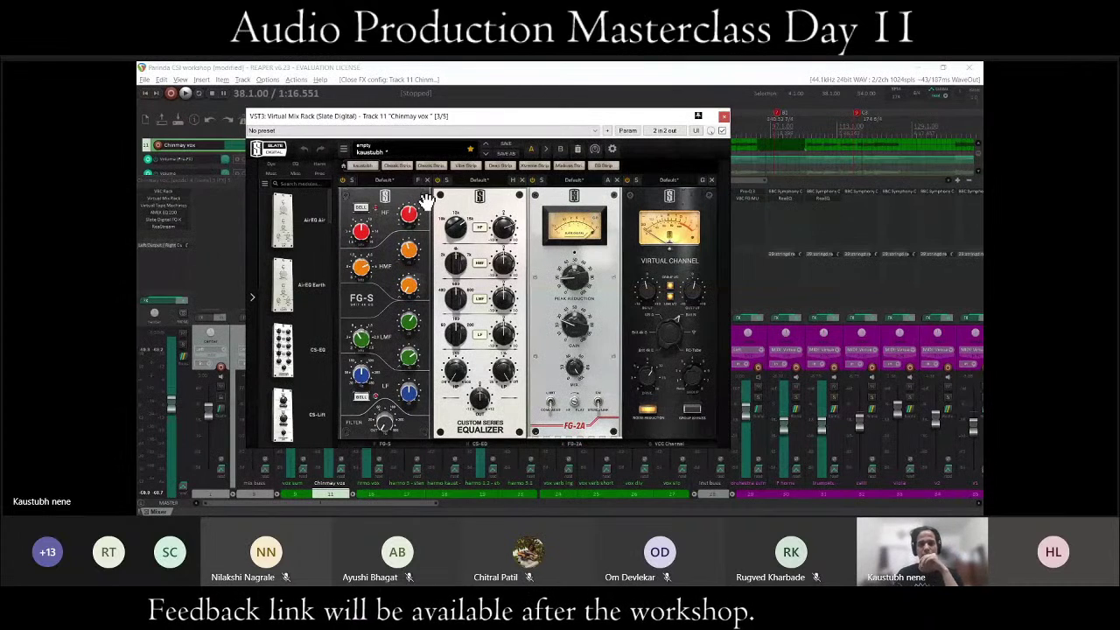
{"action": "left_click", "coordinate": [904, 463]}
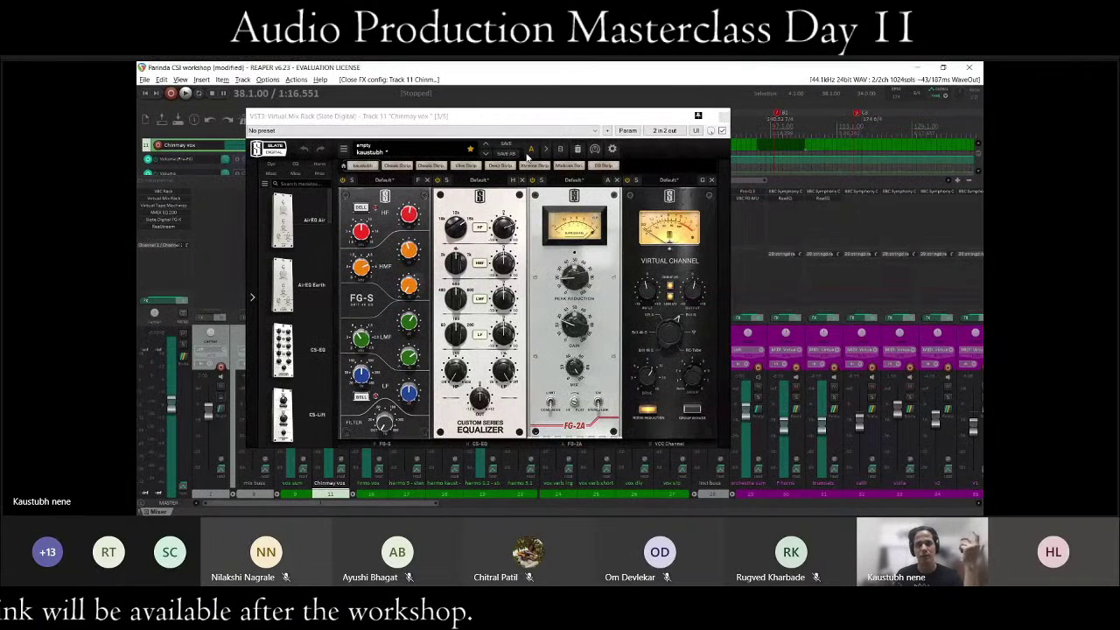
{"action": "left_click", "coordinate": [719, 112]}
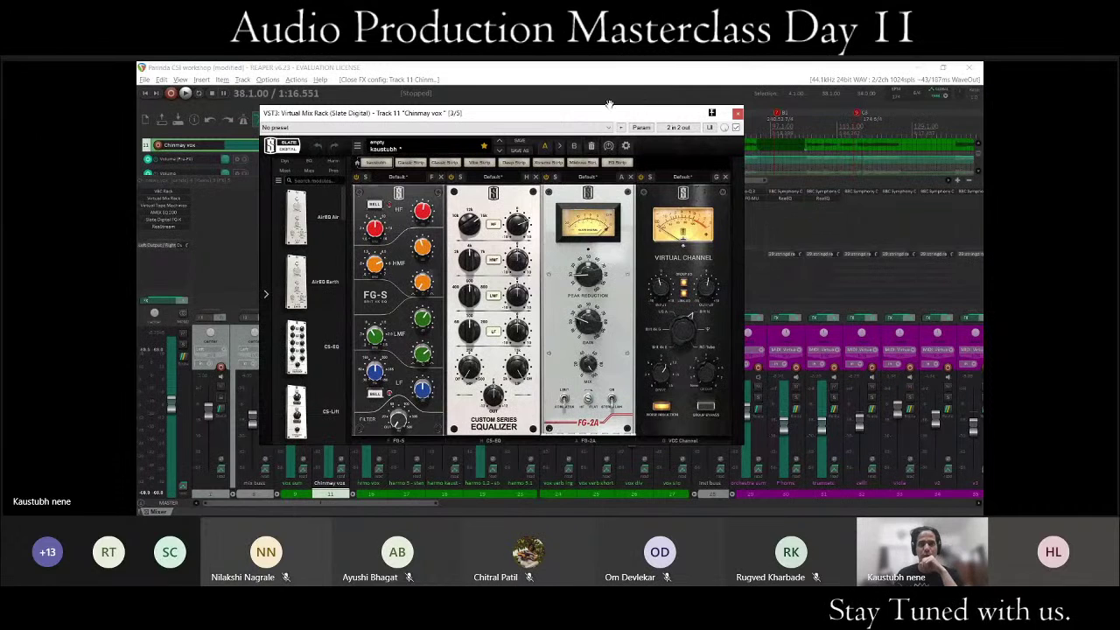
Shift the Virtual Mix Rack window and examine the Custom Series Equalizer, FG-2A compressor and Virtual Channel modules.
{"action": "left_click_drag", "start_coordinate": [586, 118], "coordinate": [611, 108]}
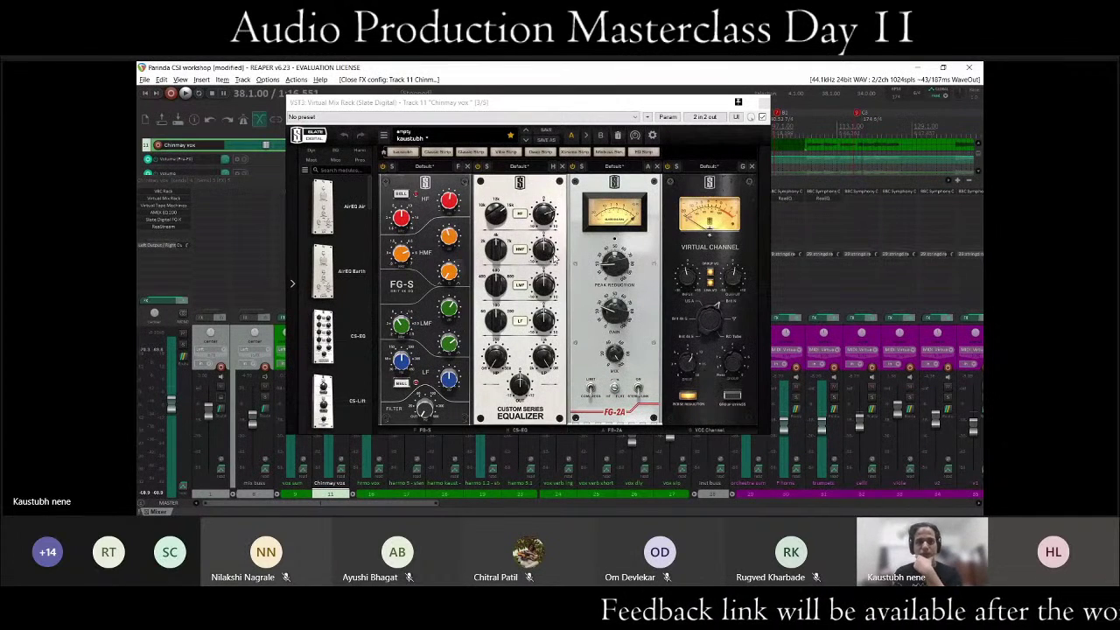
{"action": "mouse_move", "coordinate": [544, 211]}
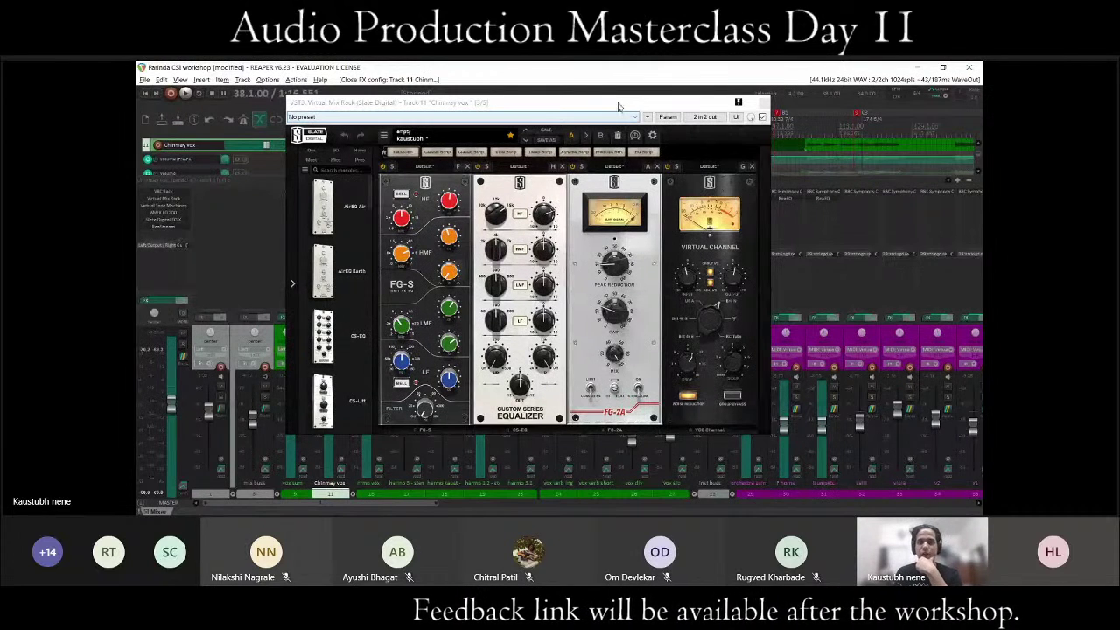
{"action": "left_click_drag", "start_coordinate": [618, 107], "coordinate": [628, 99]}
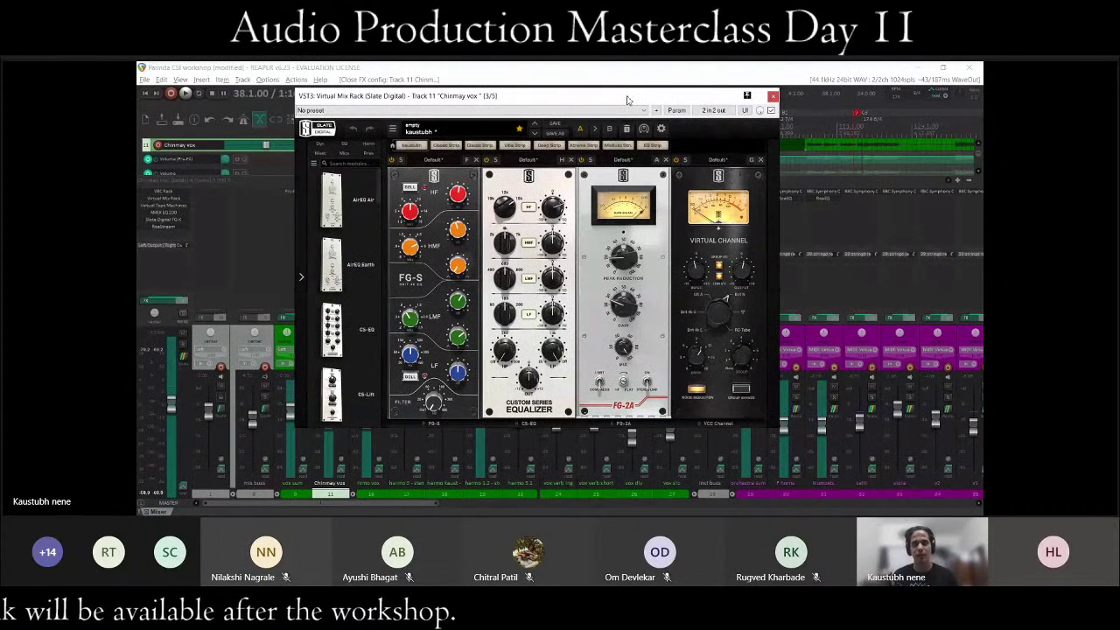
{"action": "left_click_drag", "start_coordinate": [626, 99], "coordinate": [629, 98]}
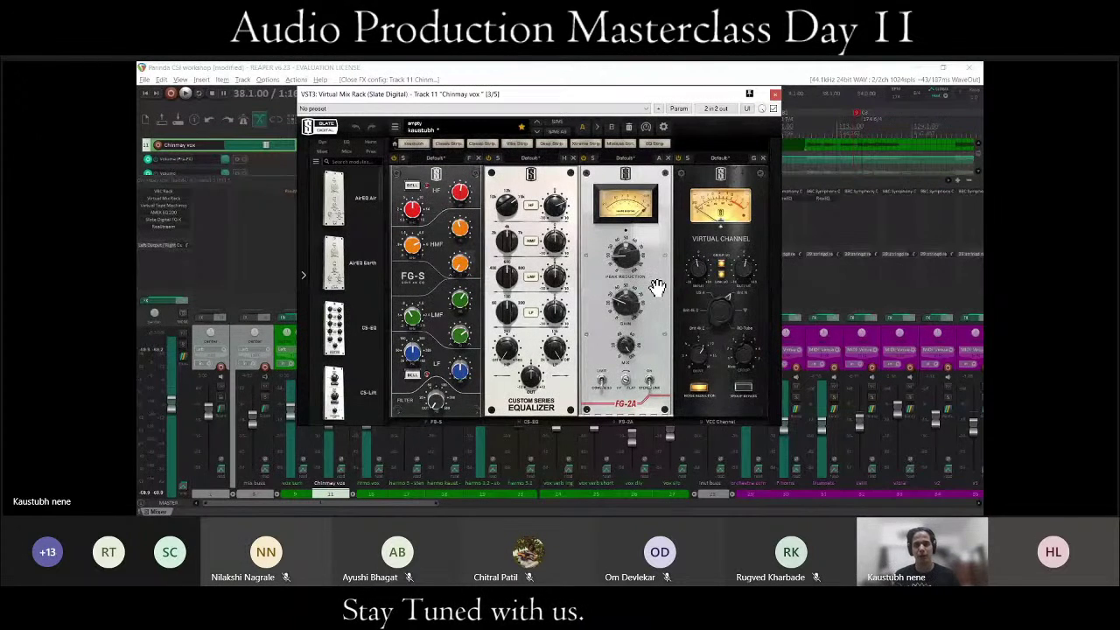
{"action": "left_click", "coordinate": [643, 175]}
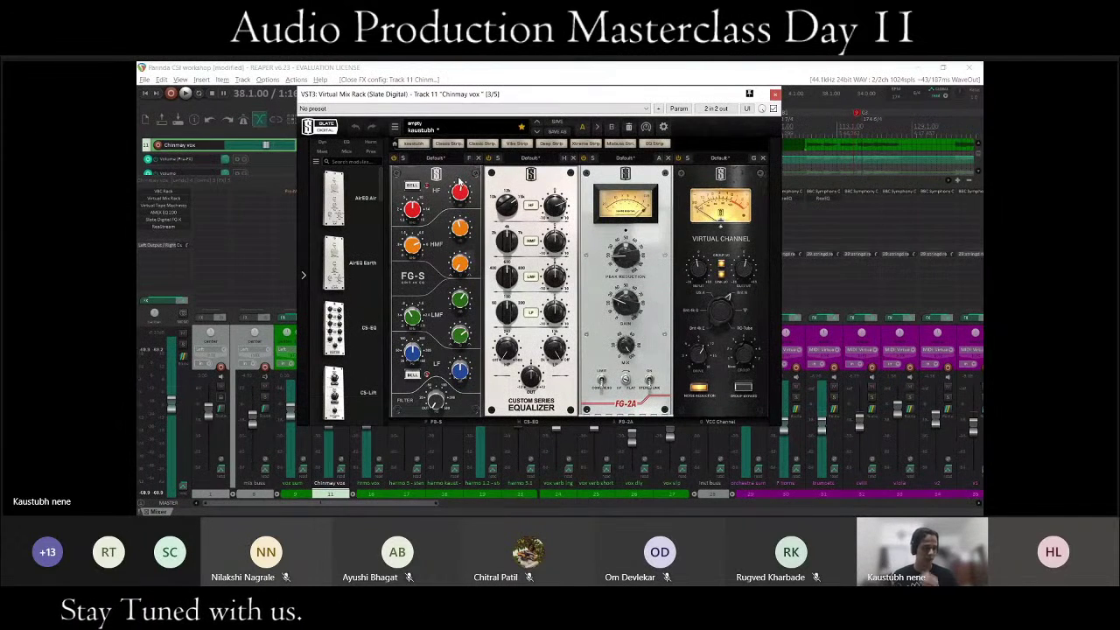
{"action": "left_click", "coordinate": [724, 173]}
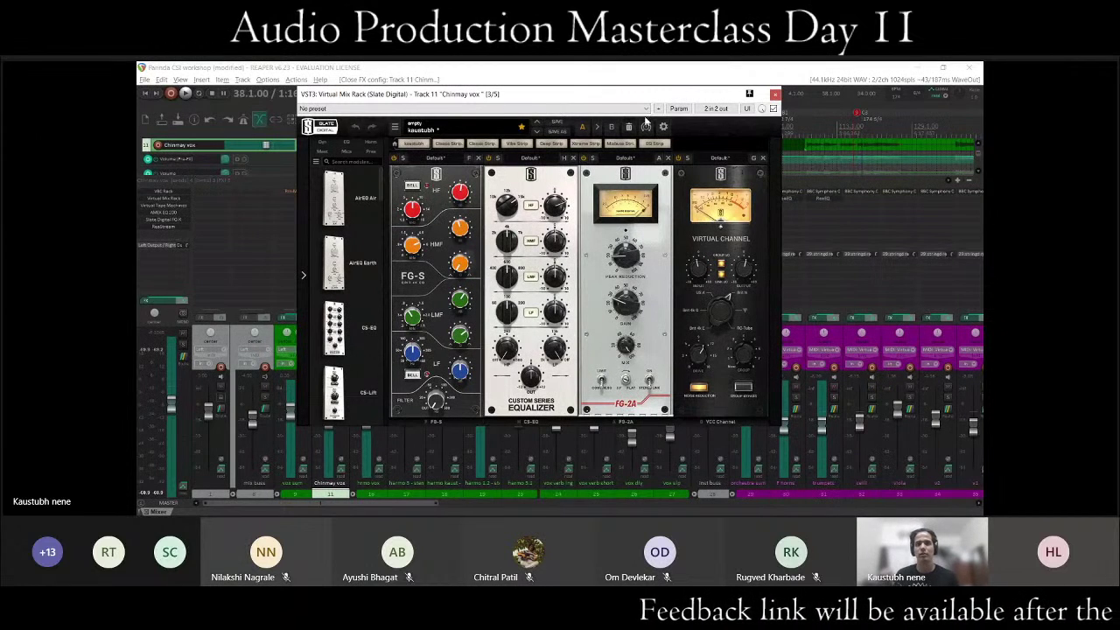
{"action": "left_click_drag", "start_coordinate": [645, 100], "coordinate": [661, 98]}
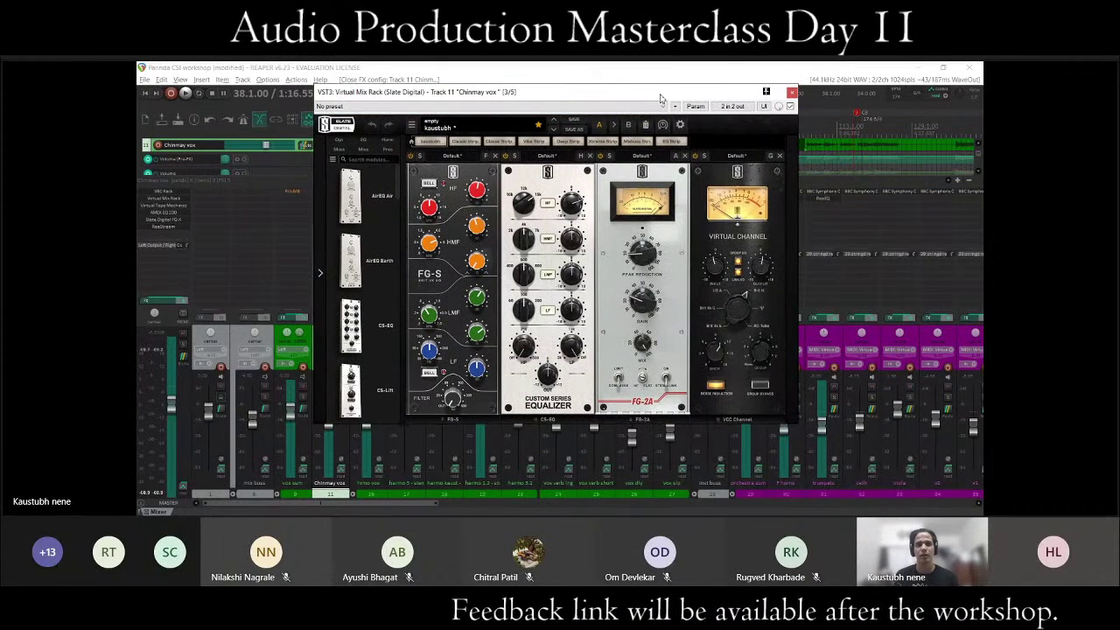
Review the Virtual Mix Rack on vocal track 11, closing its window and reopening it.
{"action": "left_click_drag", "start_coordinate": [662, 98], "coordinate": [667, 105]}
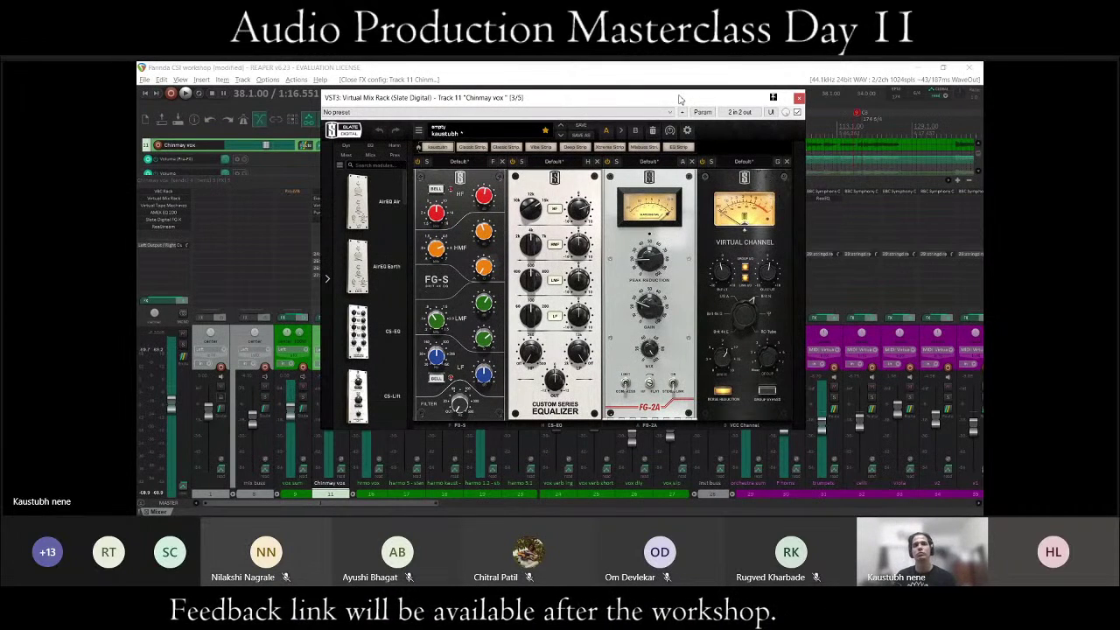
{"action": "left_click_drag", "start_coordinate": [679, 98], "coordinate": [678, 96]}
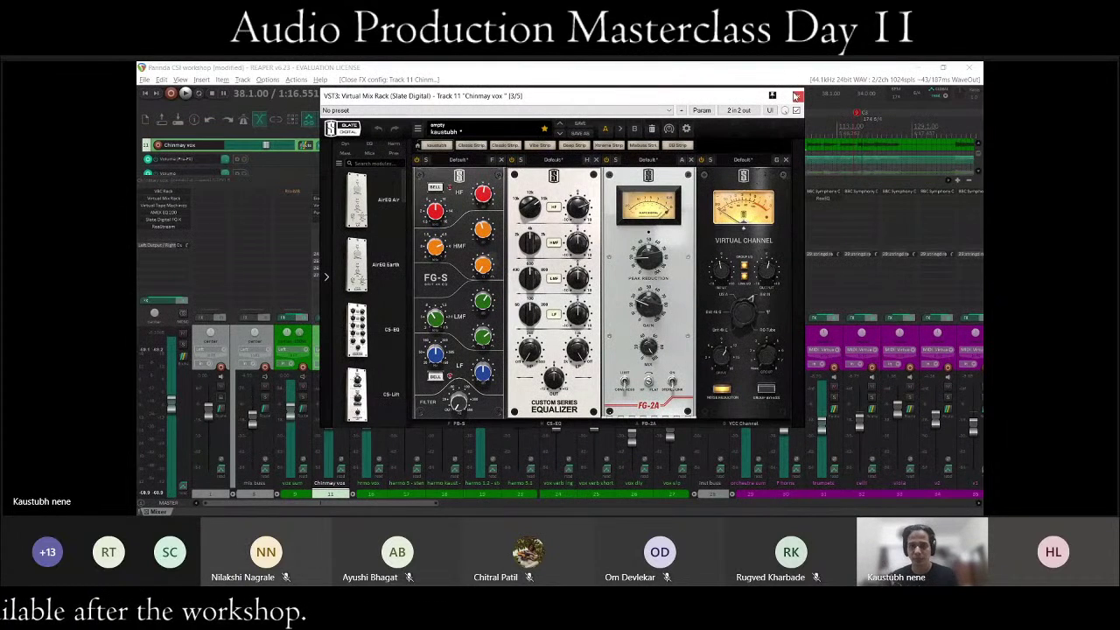
{"action": "left_click", "coordinate": [797, 95]}
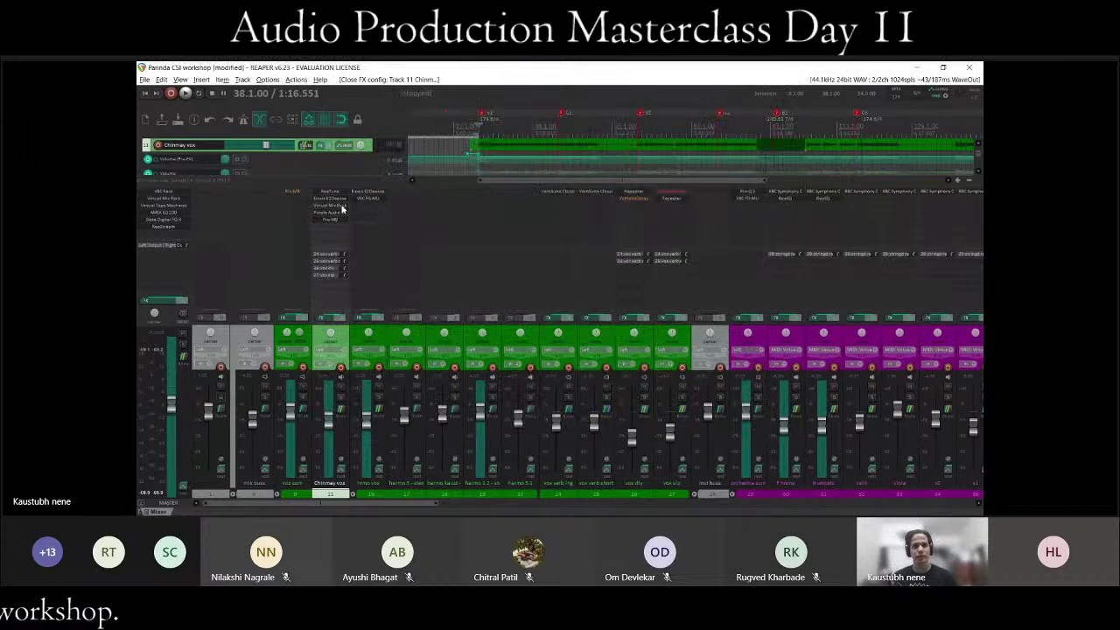
{"action": "left_click", "coordinate": [343, 208]}
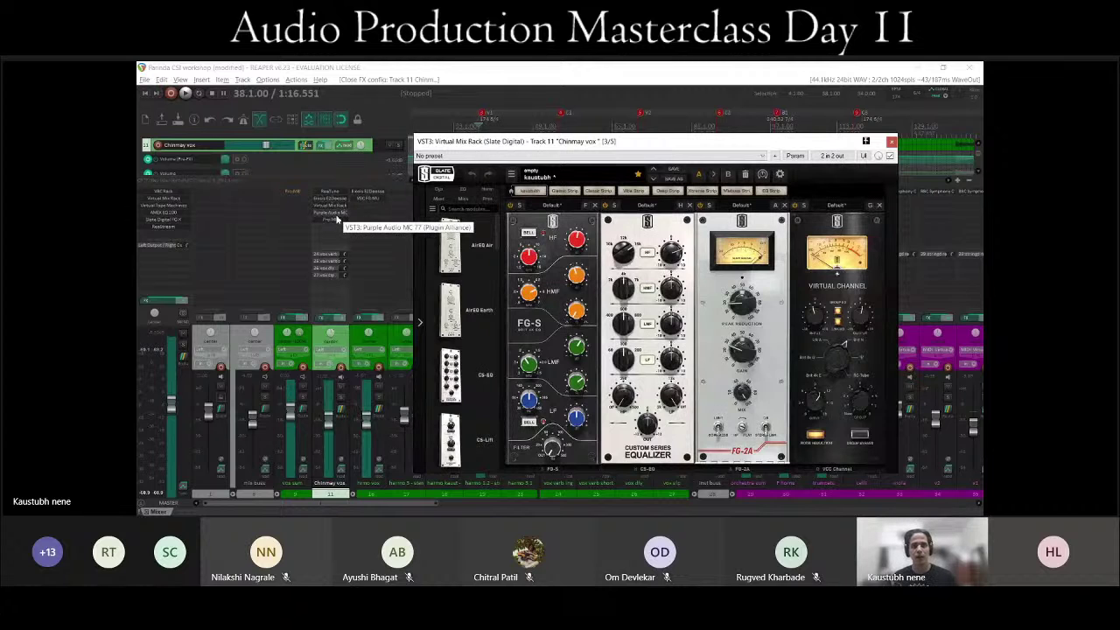
Open the Purple Audio MC 77 limiter on track 11 and position its window so both channels are fully in view.
{"action": "left_click", "coordinate": [336, 219]}
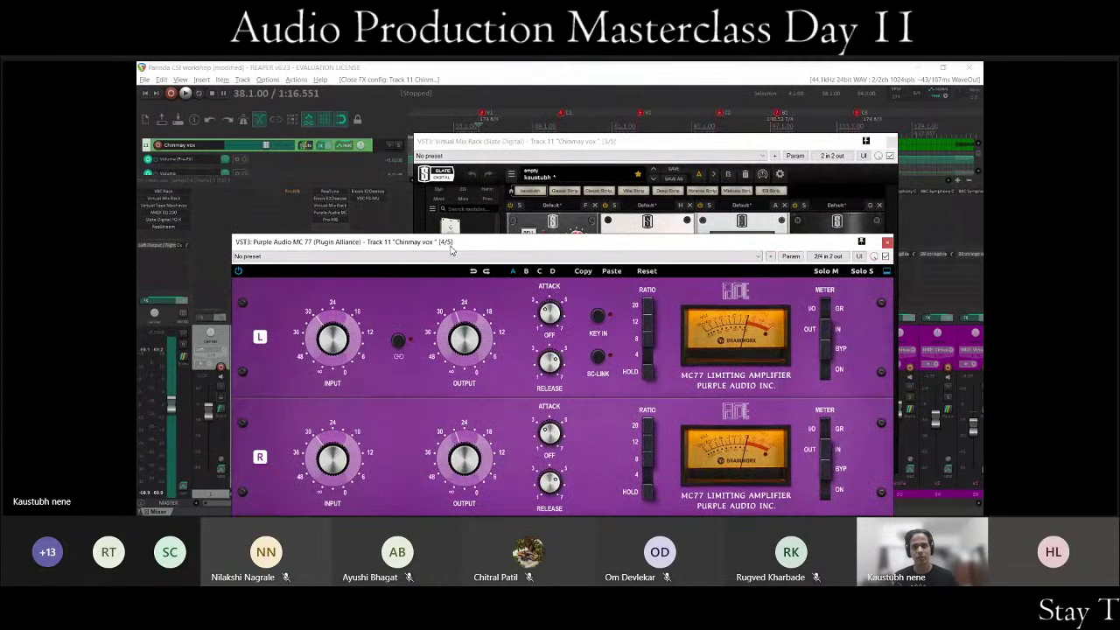
{"action": "left_click_drag", "start_coordinate": [451, 250], "coordinate": [491, 121]}
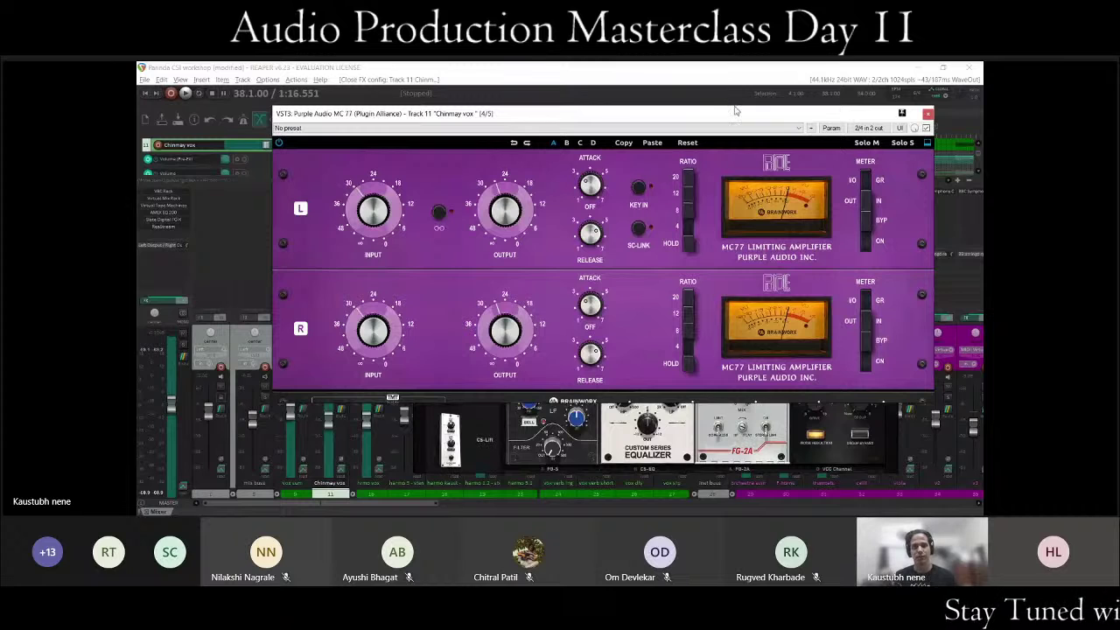
{"action": "left_click_drag", "start_coordinate": [705, 116], "coordinate": [710, 146]}
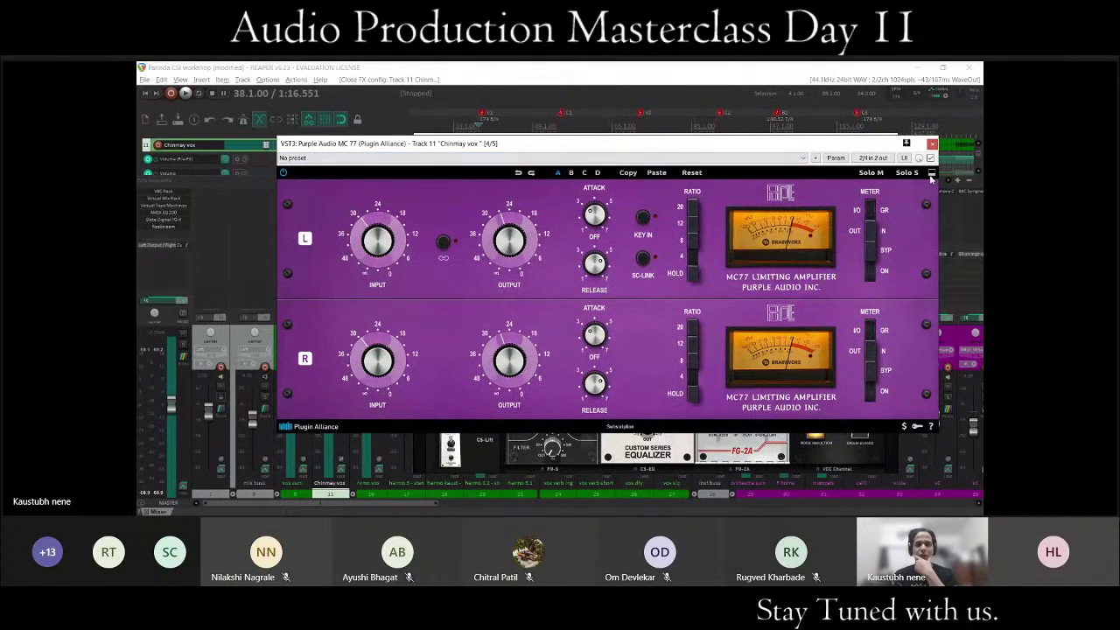
{"action": "left_click_drag", "start_coordinate": [697, 149], "coordinate": [701, 154]}
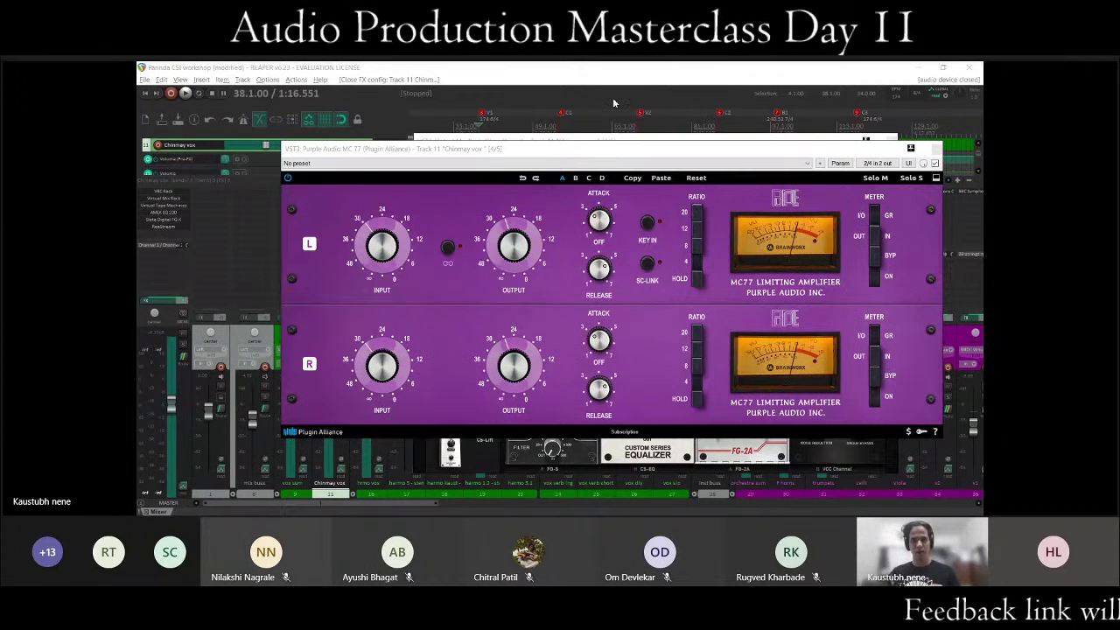
{"action": "left_click", "coordinate": [821, 151]}
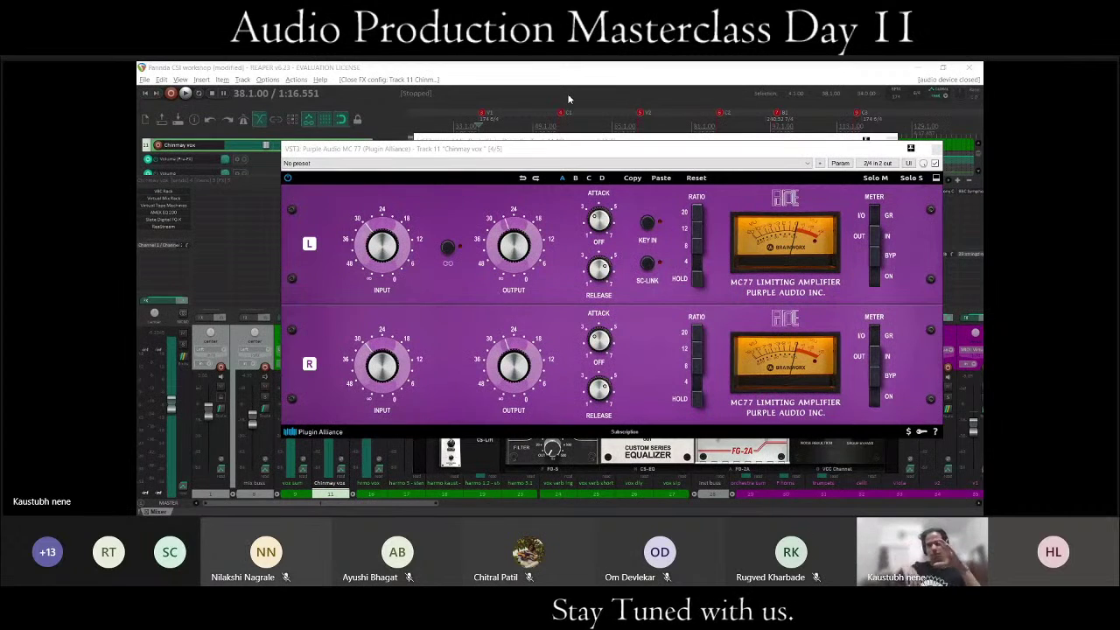
{"action": "left_click", "coordinate": [712, 270]}
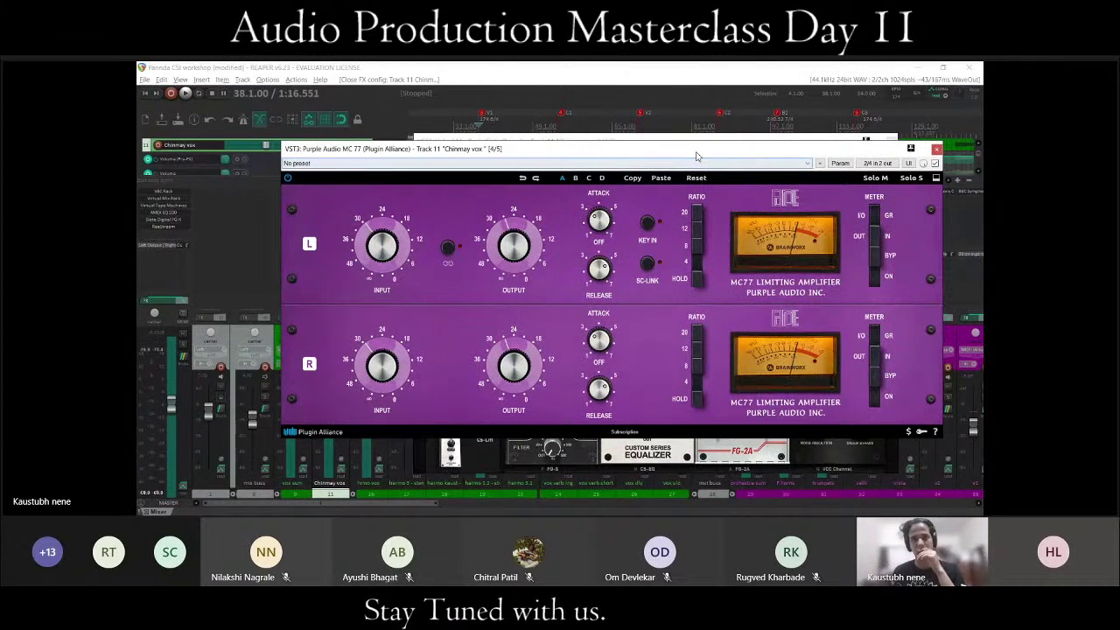
{"action": "left_click_drag", "start_coordinate": [698, 154], "coordinate": [697, 146]}
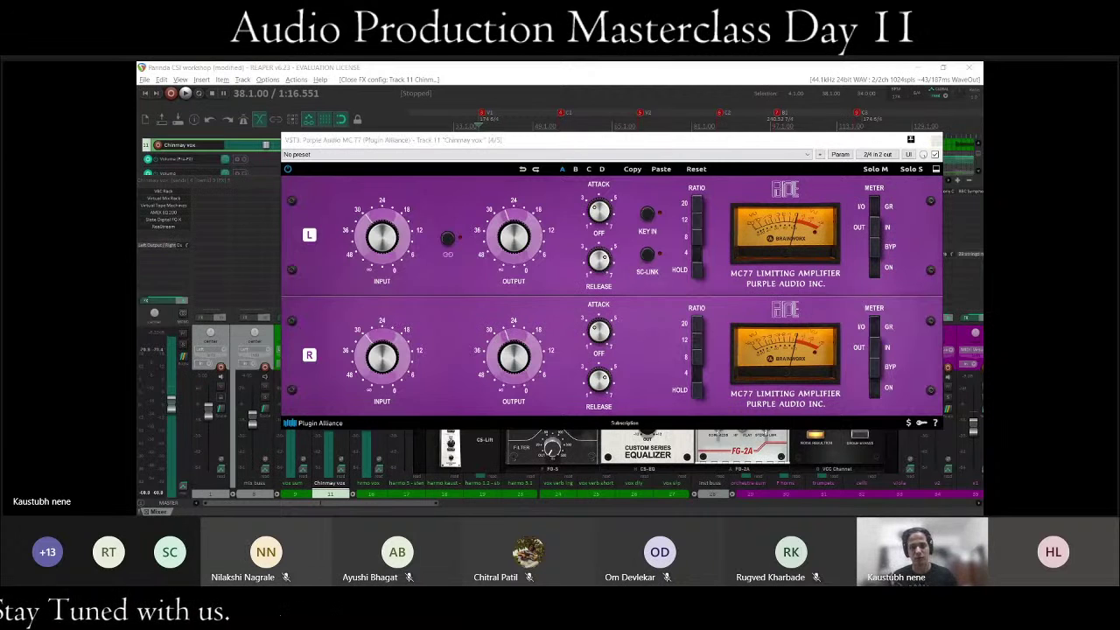
Bring track 11's Virtual Mix Rack to the front for review and close both open plugin windows.
{"action": "left_click", "coordinate": [600, 458]}
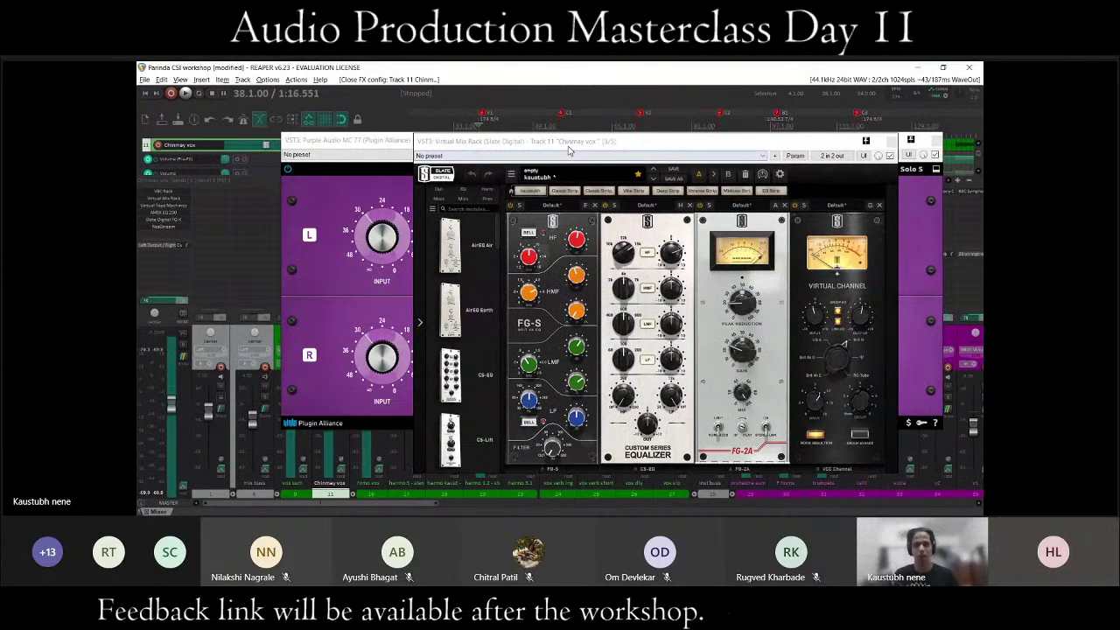
{"action": "left_click_drag", "start_coordinate": [568, 142], "coordinate": [545, 142]}
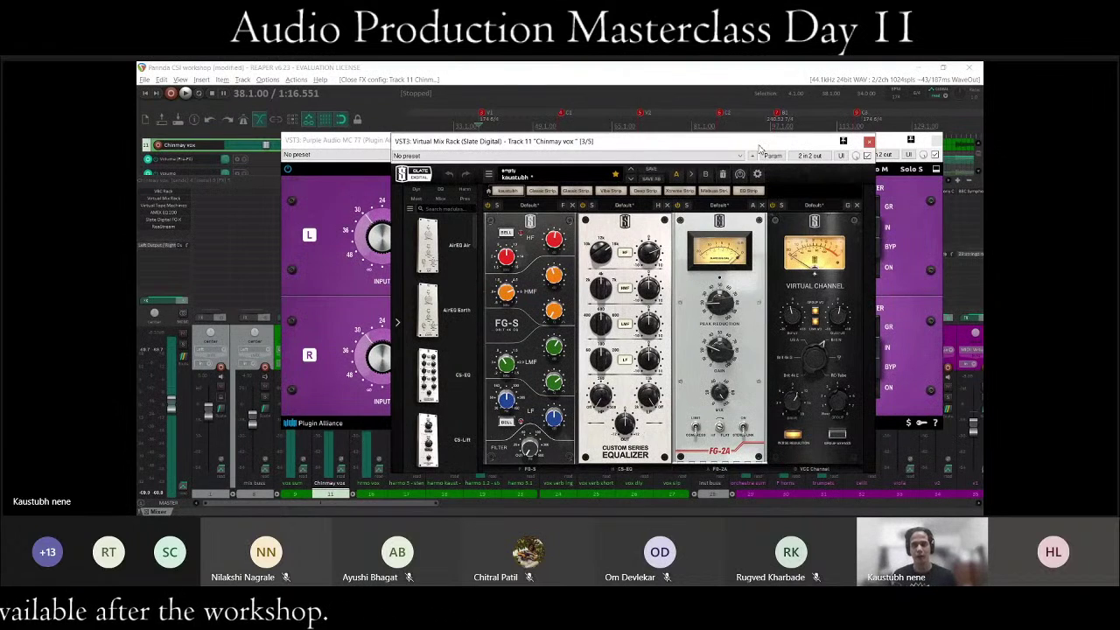
{"action": "left_click_drag", "start_coordinate": [759, 144], "coordinate": [717, 149]}
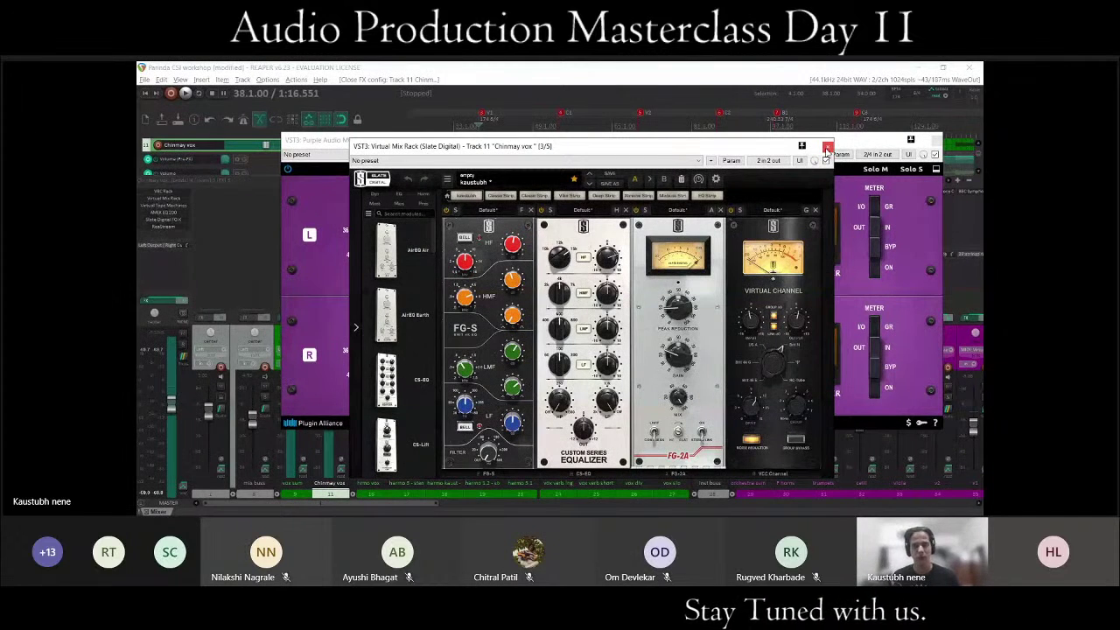
{"action": "left_click", "coordinate": [827, 147]}
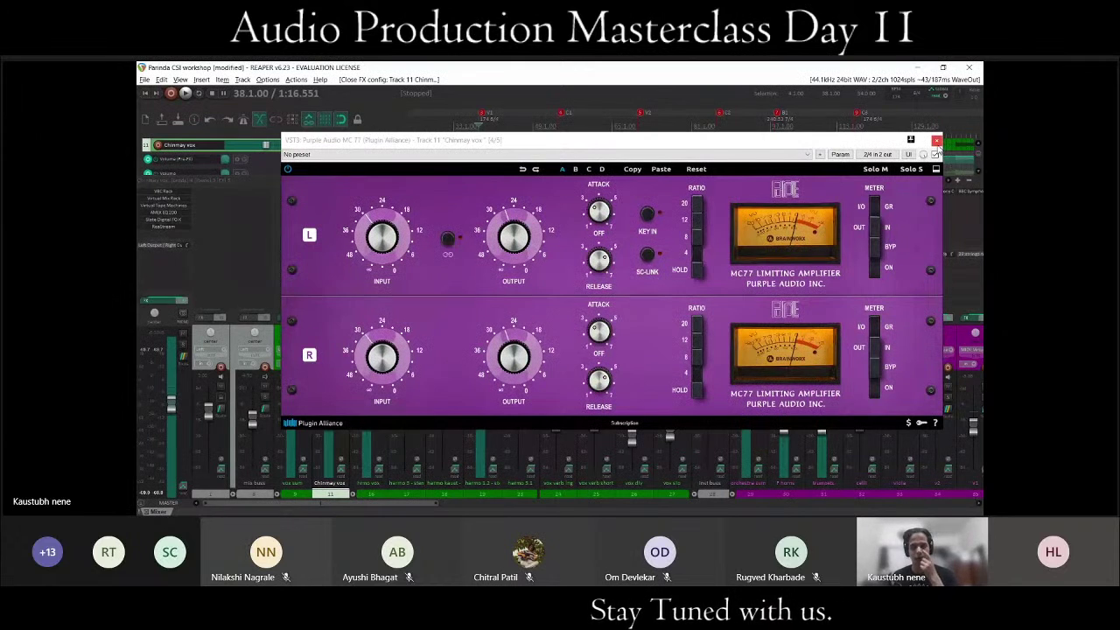
{"action": "left_click", "coordinate": [937, 141]}
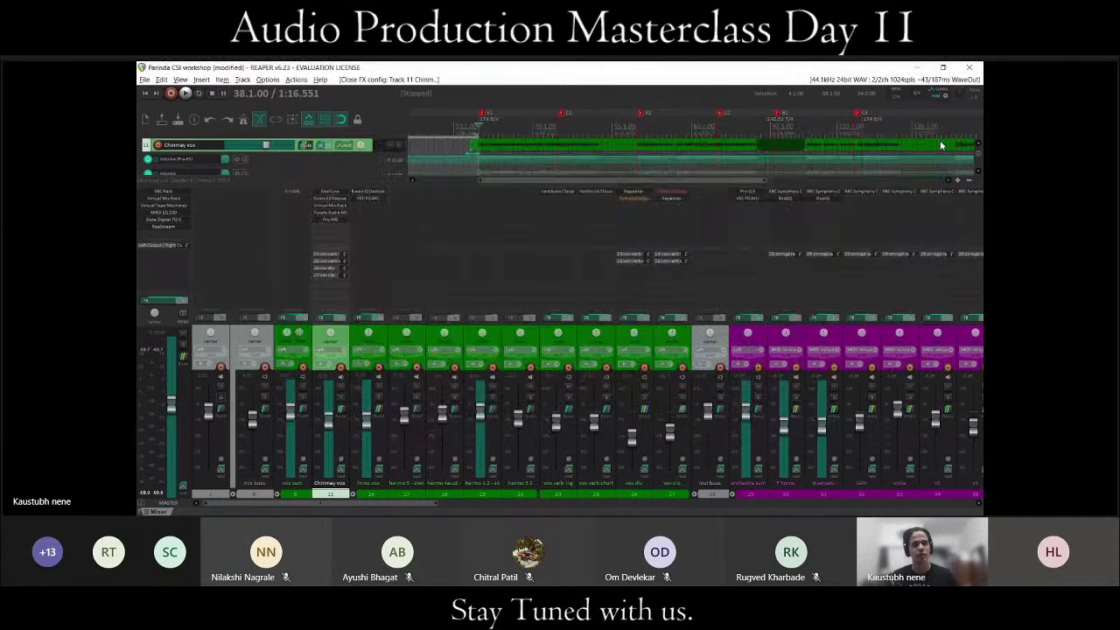
Open Pro-MB and the Purple Audio MC 77 on track 11 for inspection and close both windows.
{"action": "left_click", "coordinate": [339, 220]}
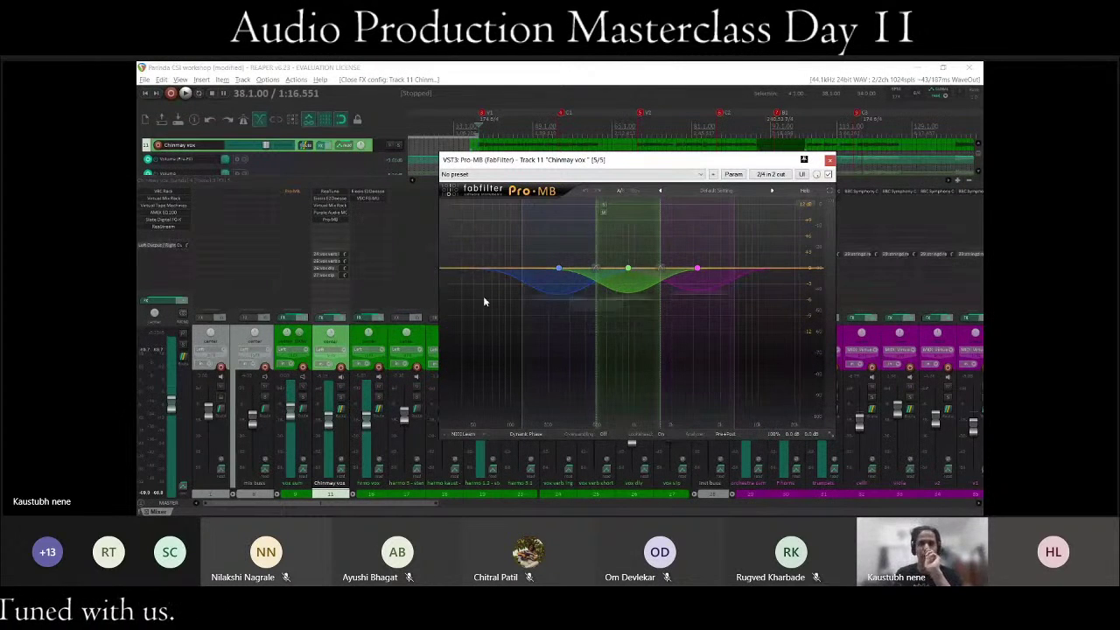
{"action": "left_click", "coordinate": [332, 216]}
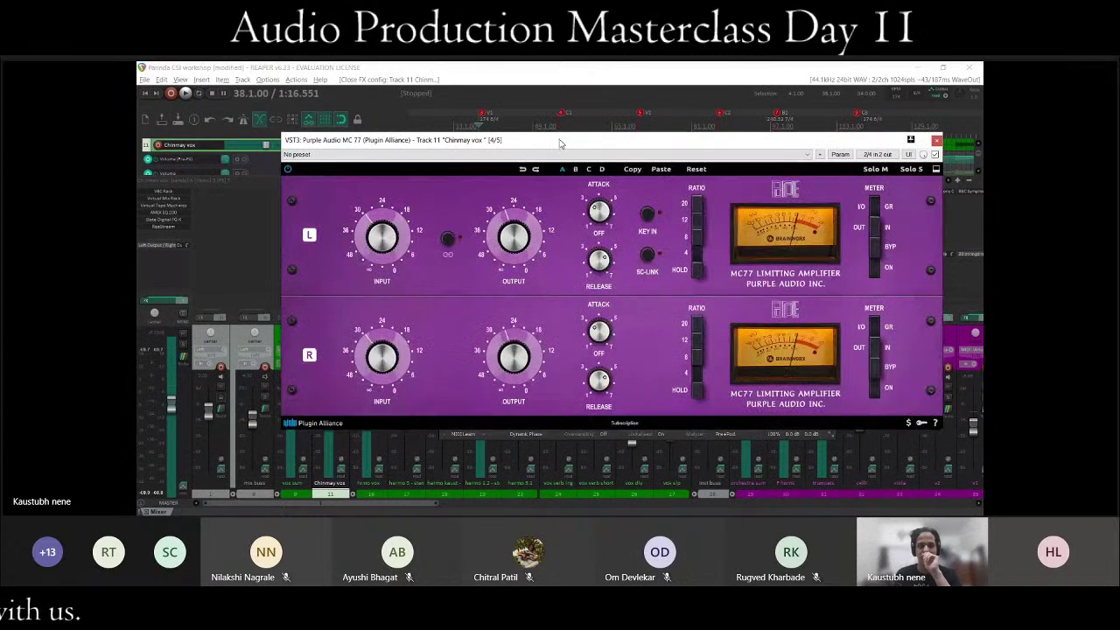
{"action": "left_click_drag", "start_coordinate": [560, 142], "coordinate": [547, 153]}
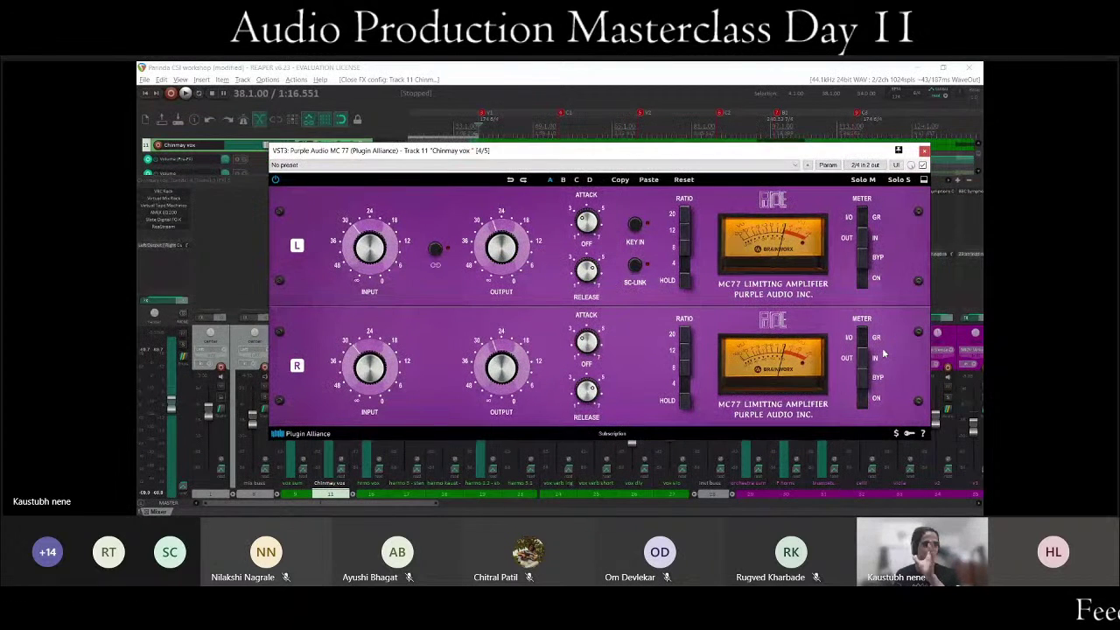
{"action": "left_click", "coordinate": [923, 151]}
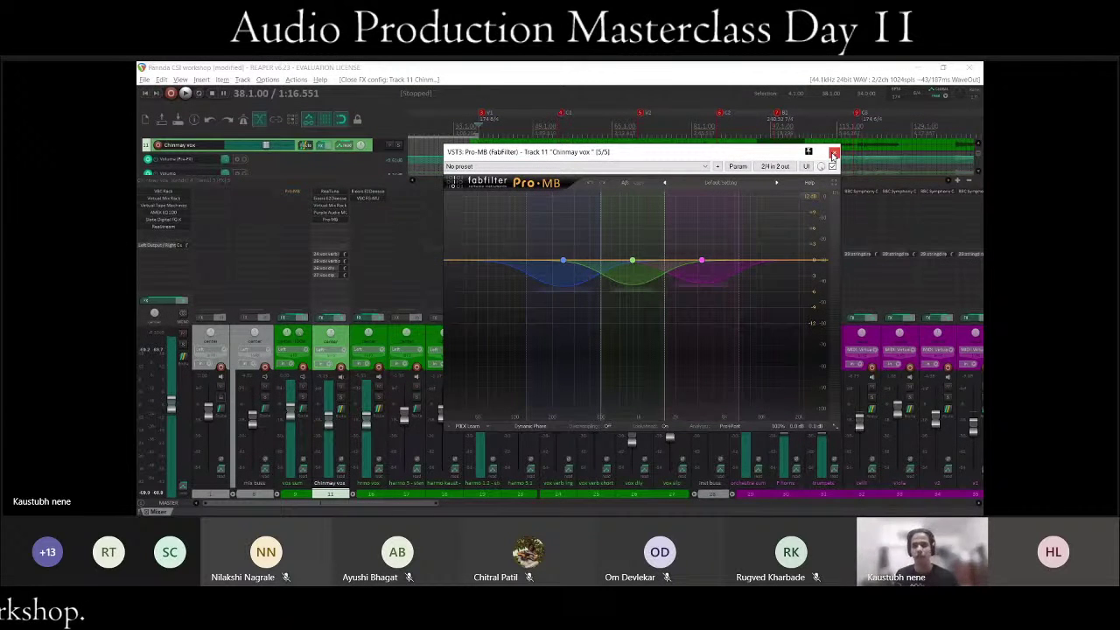
{"action": "left_click", "coordinate": [834, 154]}
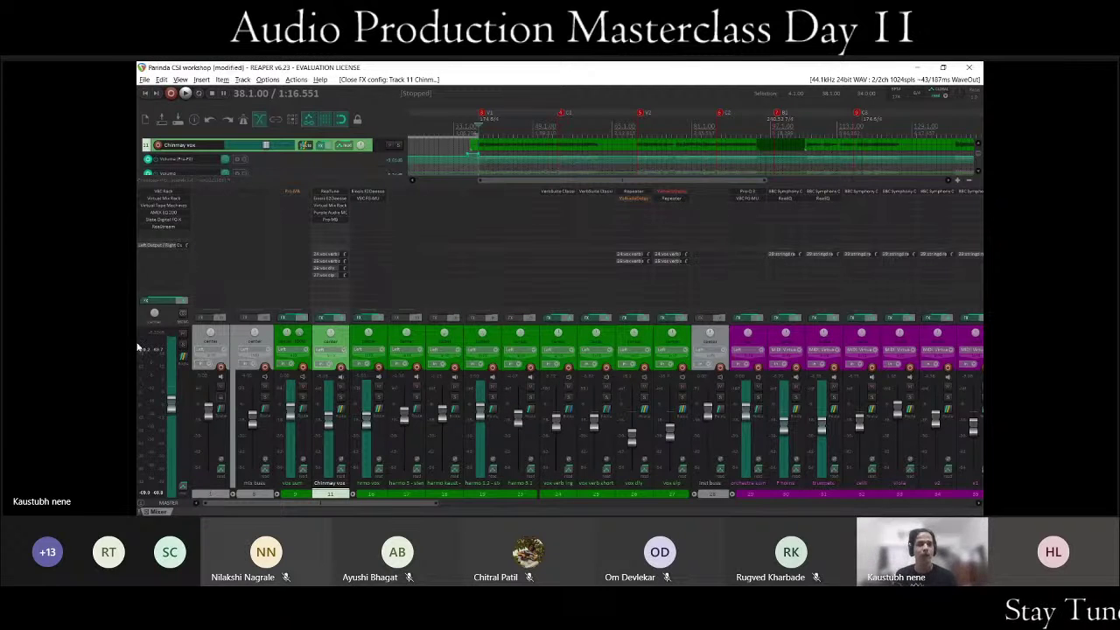
Open the VBC Rack on the master track and look across the mixer channels from end to end.
{"action": "left_click", "coordinate": [158, 194]}
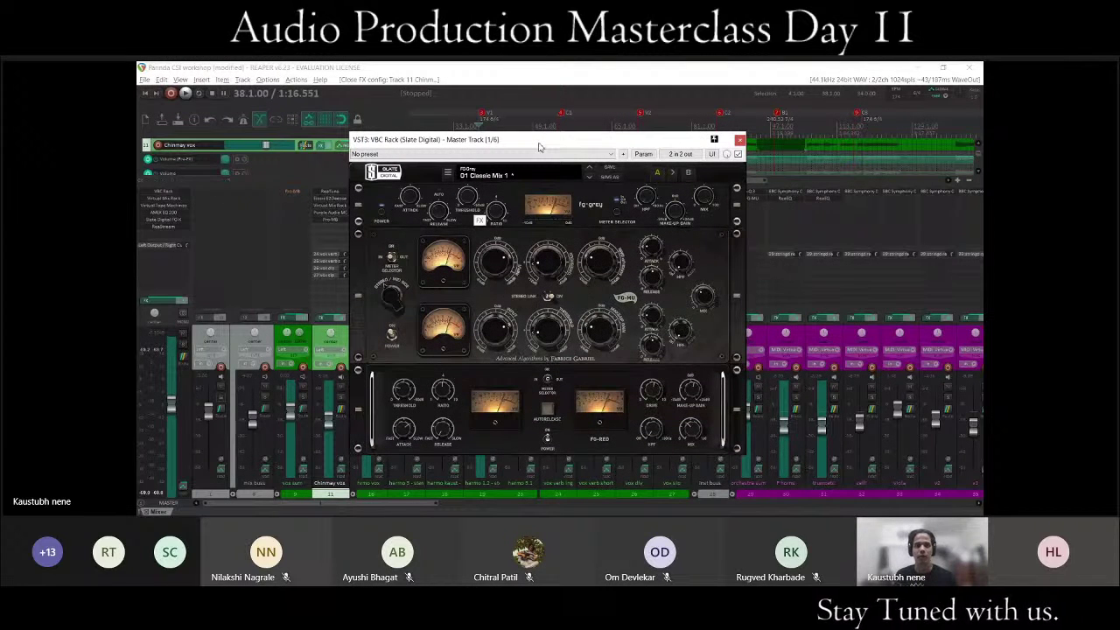
{"action": "left_click_drag", "start_coordinate": [540, 147], "coordinate": [580, 100]}
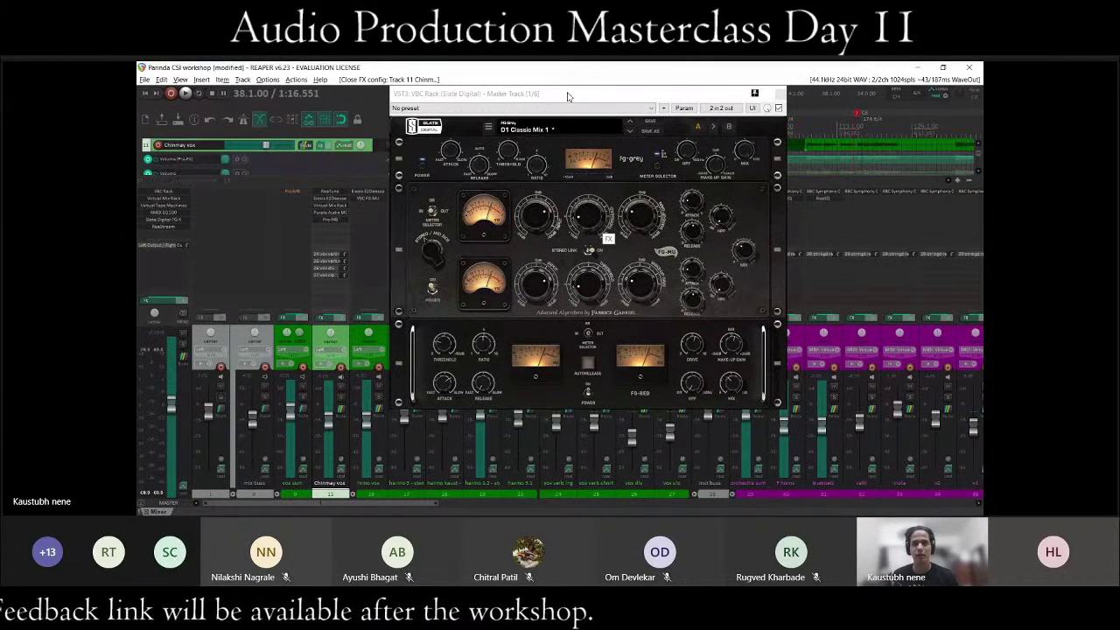
{"action": "left_click_drag", "start_coordinate": [591, 93], "coordinate": [602, 93]}
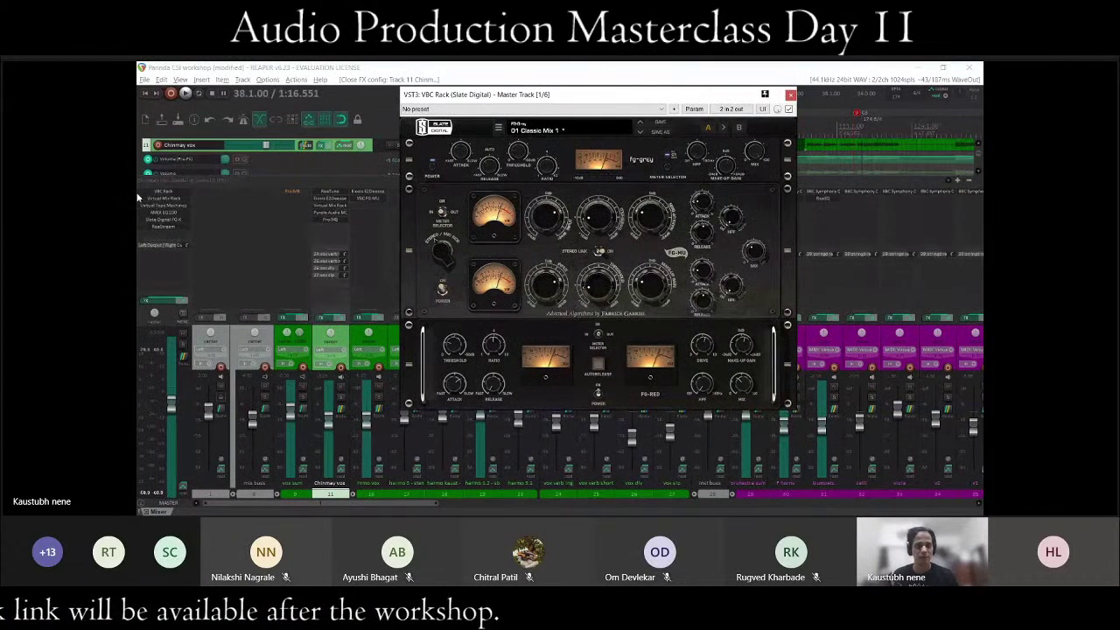
{"action": "left_click_drag", "start_coordinate": [420, 504], "coordinate": [945, 508]}
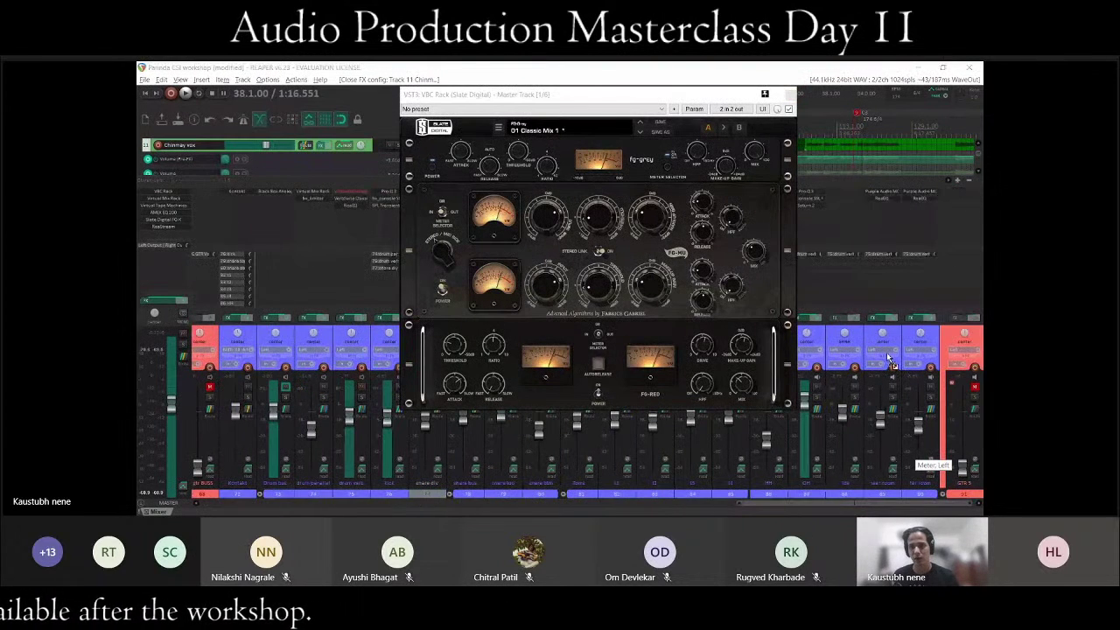
{"action": "left_click_drag", "start_coordinate": [874, 505], "coordinate": [138, 475]}
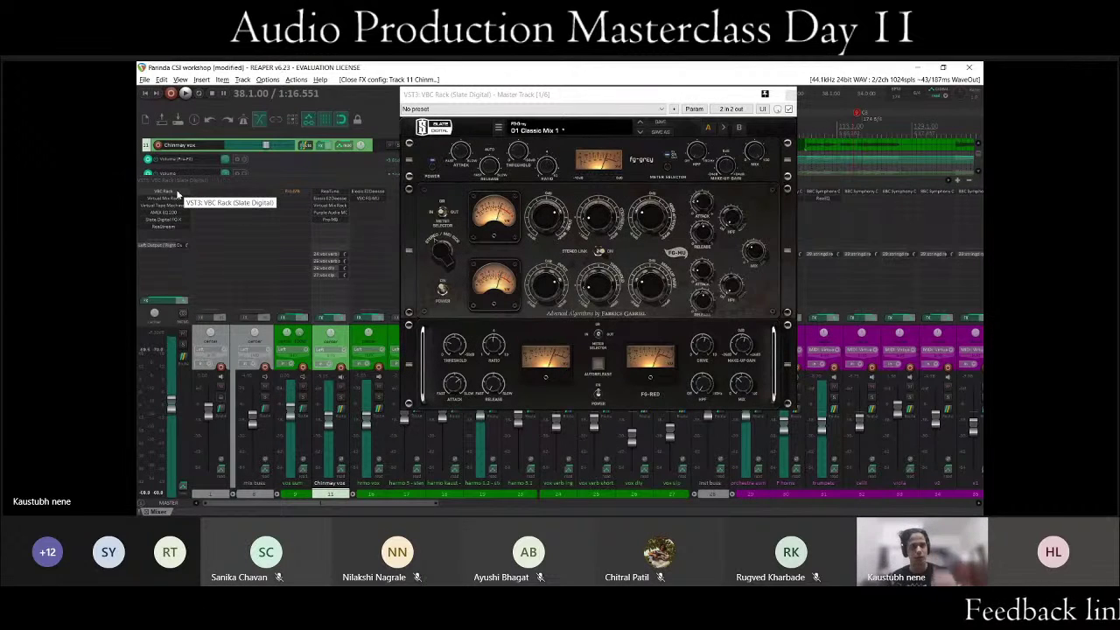
{"action": "left_click", "coordinate": [178, 194]}
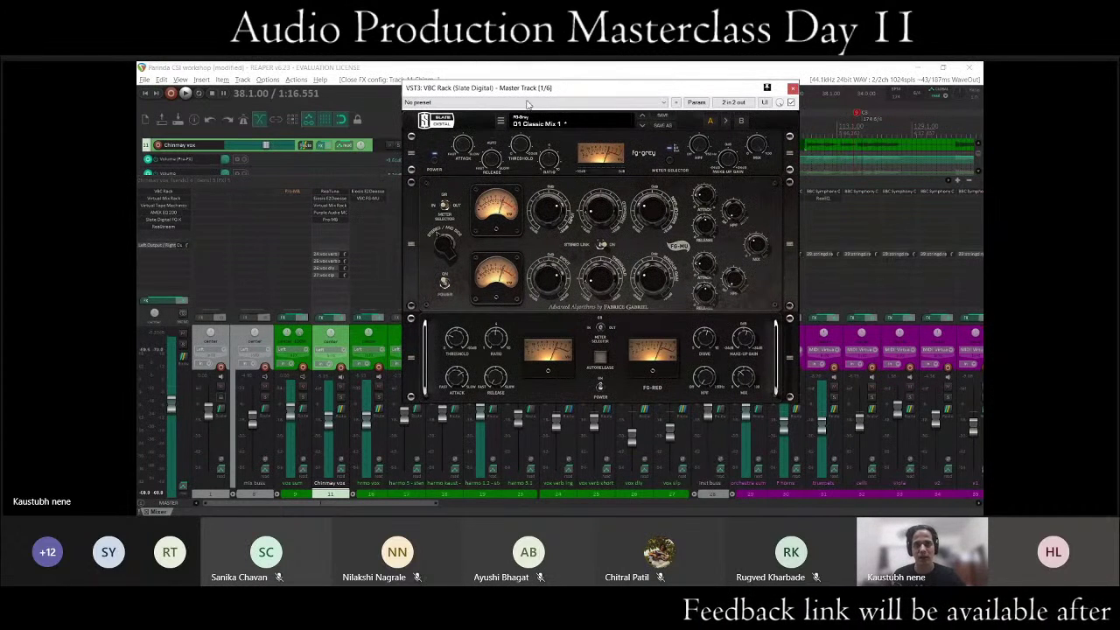
{"action": "left_click_drag", "start_coordinate": [526, 93], "coordinate": [524, 85]}
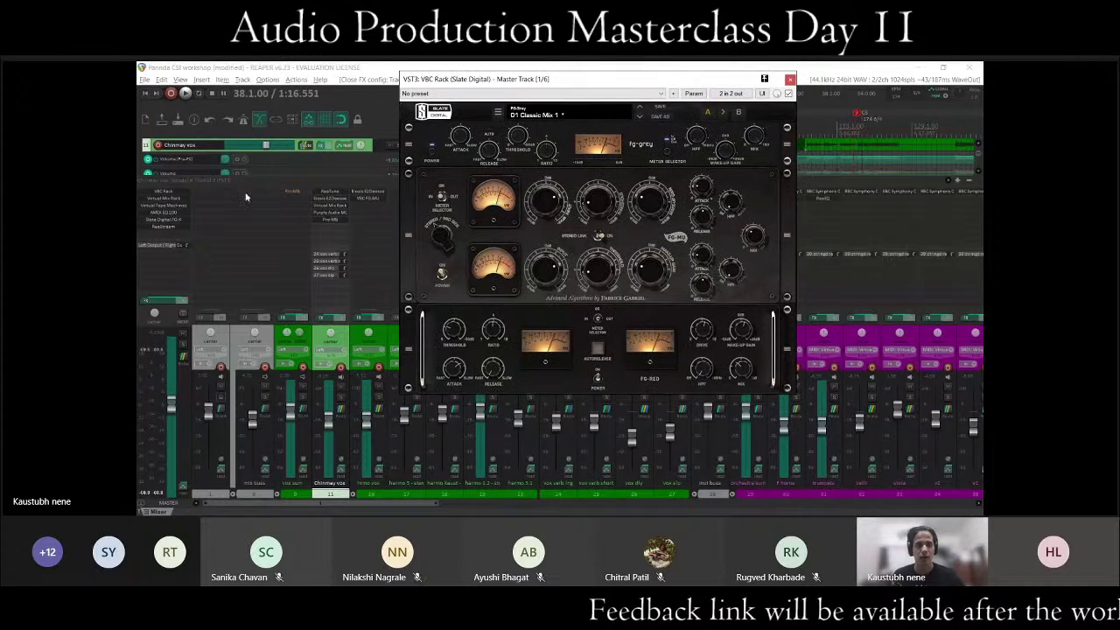
Open the master track's Virtual Mix Rack and Virtual Tape Machines and arrange them on either side of the VBC Rack.
{"action": "left_click", "coordinate": [170, 200]}
{"action": "double_click", "coordinate": [171, 201]}
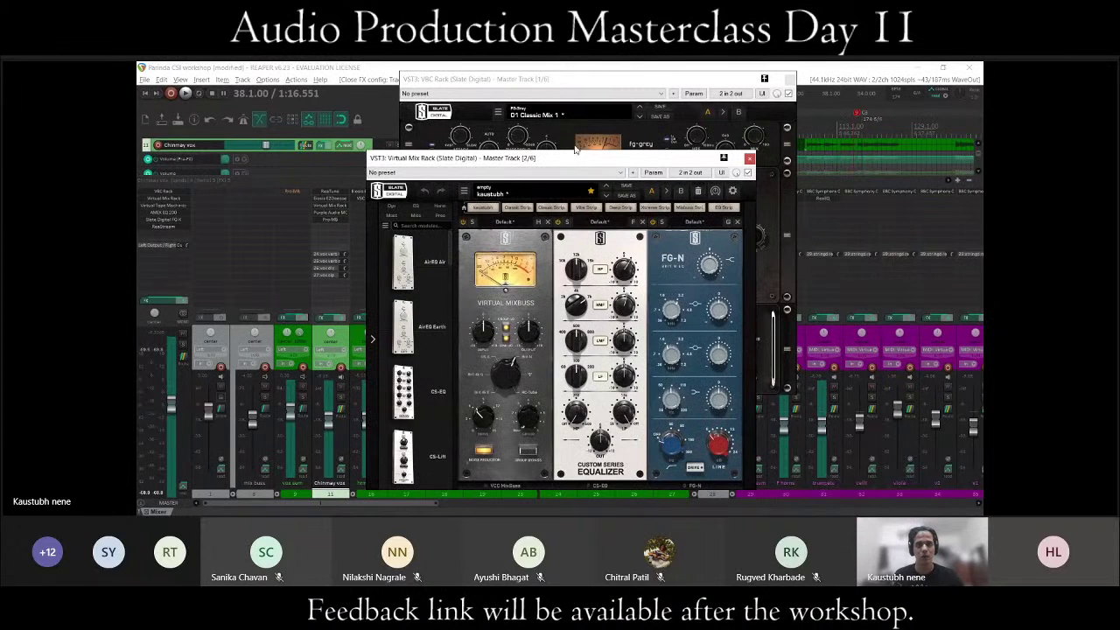
{"action": "left_click", "coordinate": [651, 88]}
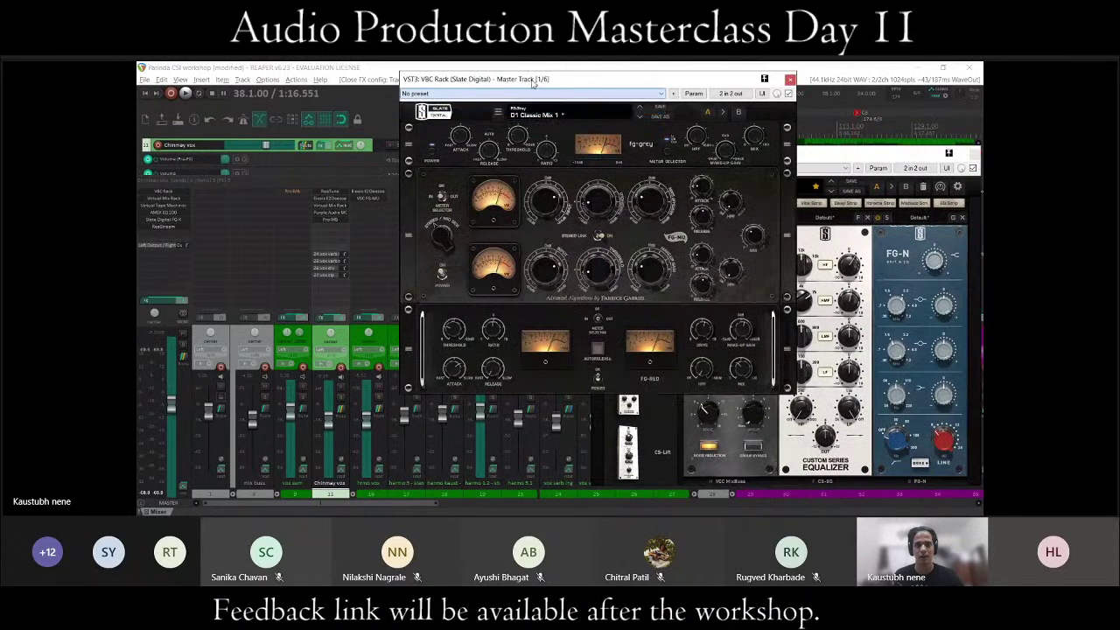
{"action": "double_click", "coordinate": [158, 215]}
{"action": "left_click_drag", "start_coordinate": [534, 224], "coordinate": [408, 218]}
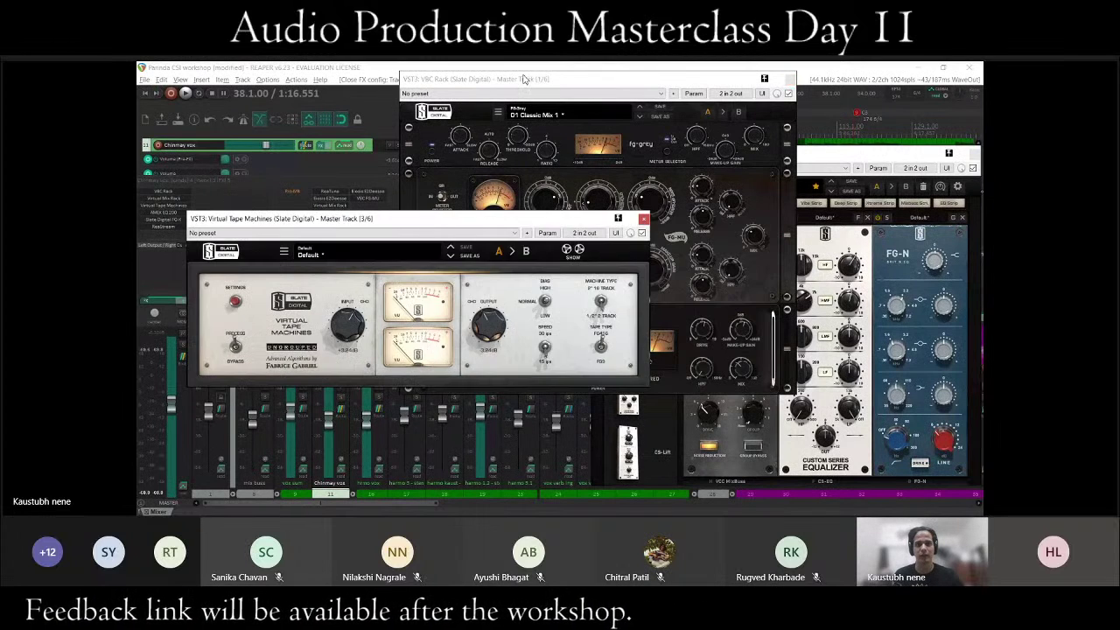
Bring the master's VBC Rack to the front and play the song from bar 38 to watch its meters.
{"action": "left_click", "coordinate": [558, 127]}
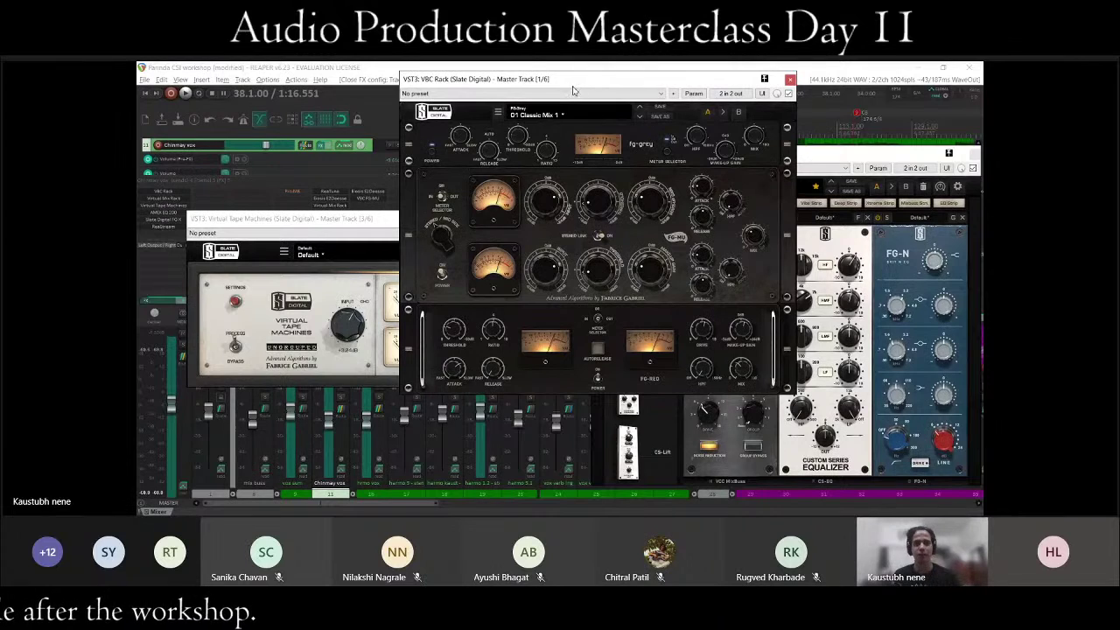
{"action": "left_click_drag", "start_coordinate": [479, 84], "coordinate": [464, 153]}
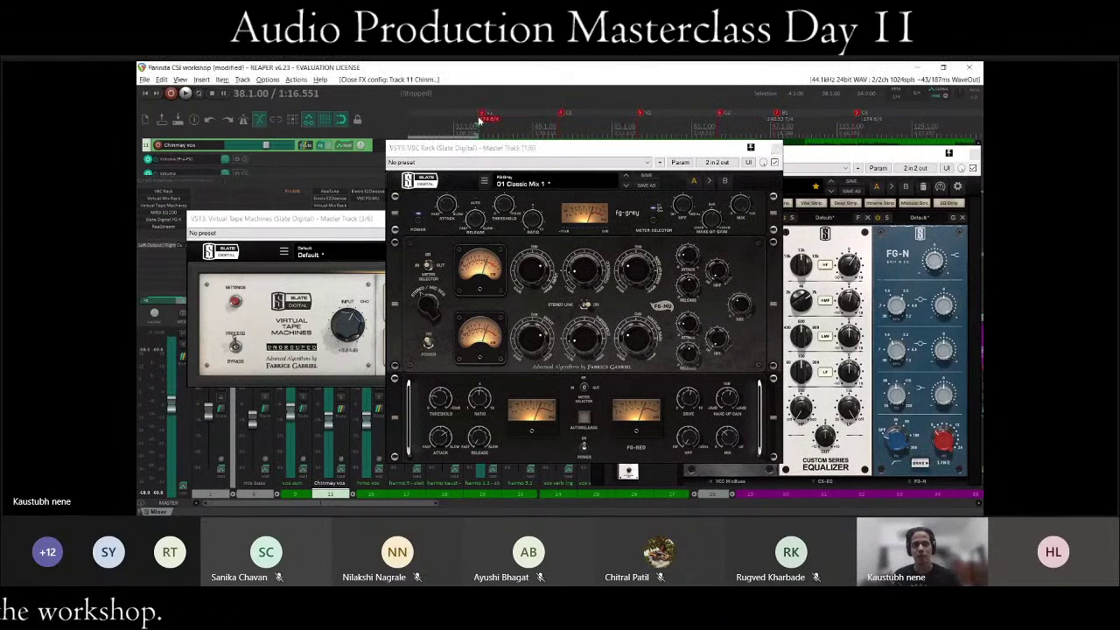
{"action": "key", "text": "space"}
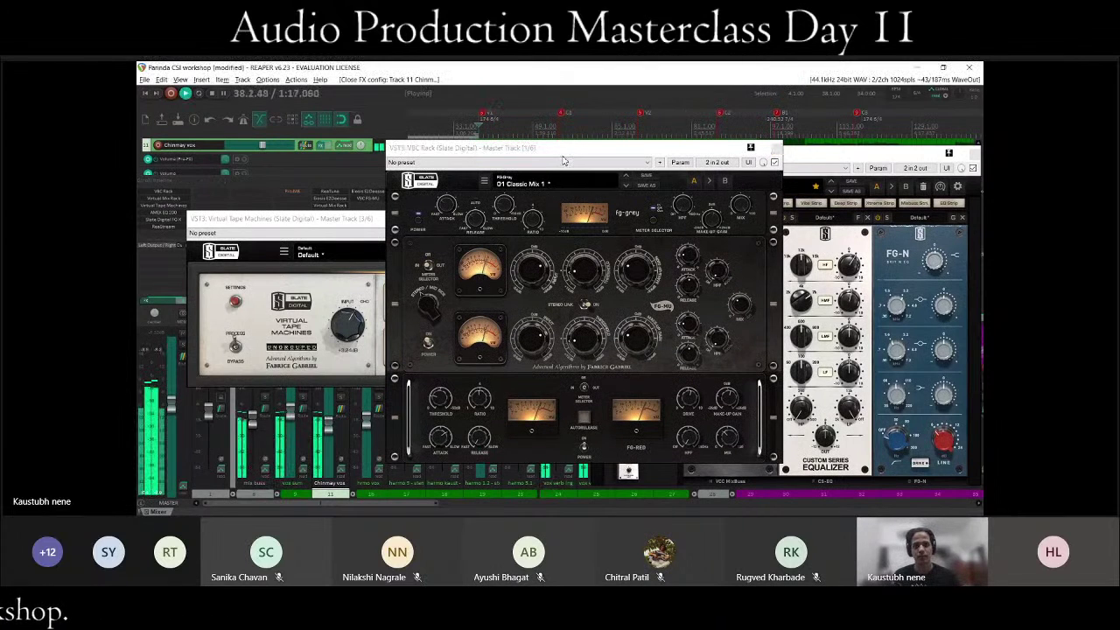
{"action": "left_click_drag", "start_coordinate": [566, 154], "coordinate": [583, 137]}
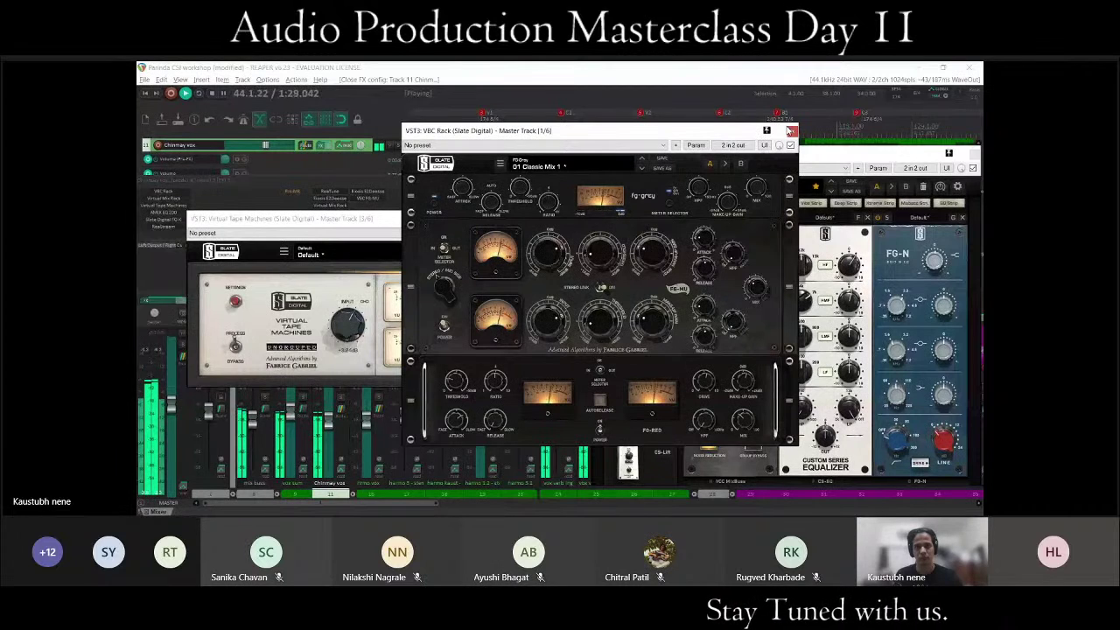
Stop playback and shift the master's VBC Rack window upward to expose more of the surrounding plugin windows.
{"action": "key", "text": "space"}
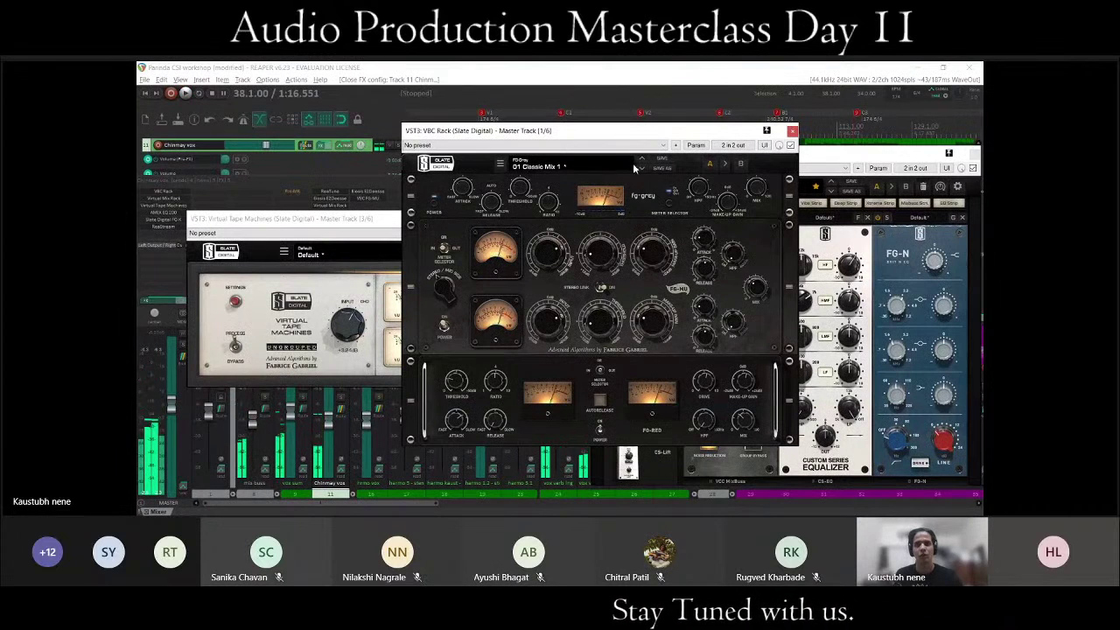
{"action": "left_click_drag", "start_coordinate": [658, 137], "coordinate": [664, 128]}
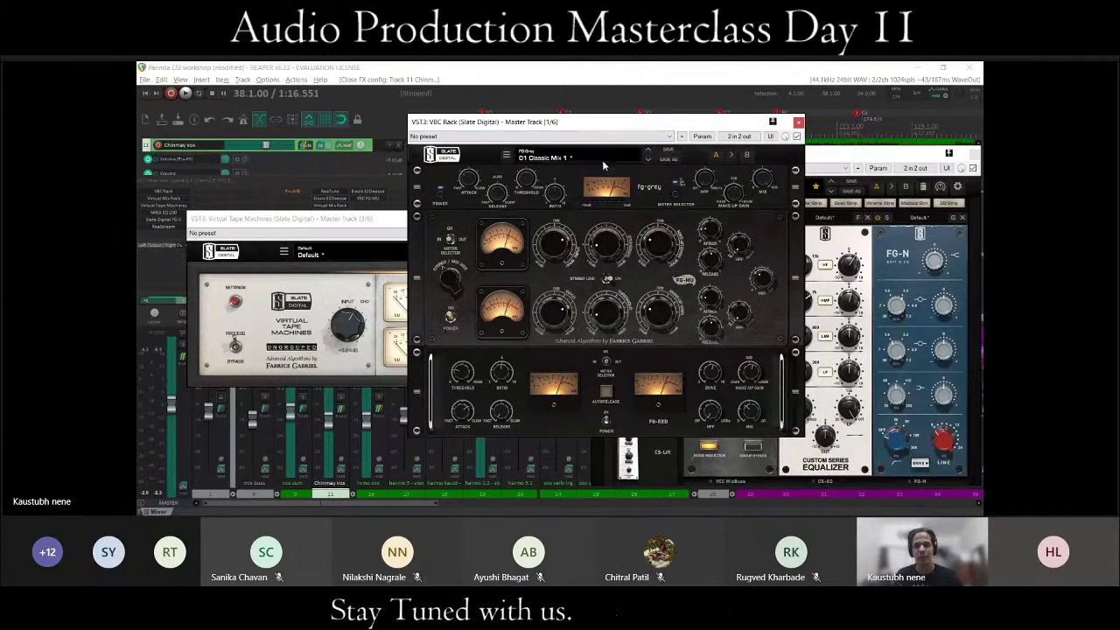
{"action": "left_click_drag", "start_coordinate": [598, 128], "coordinate": [608, 108]}
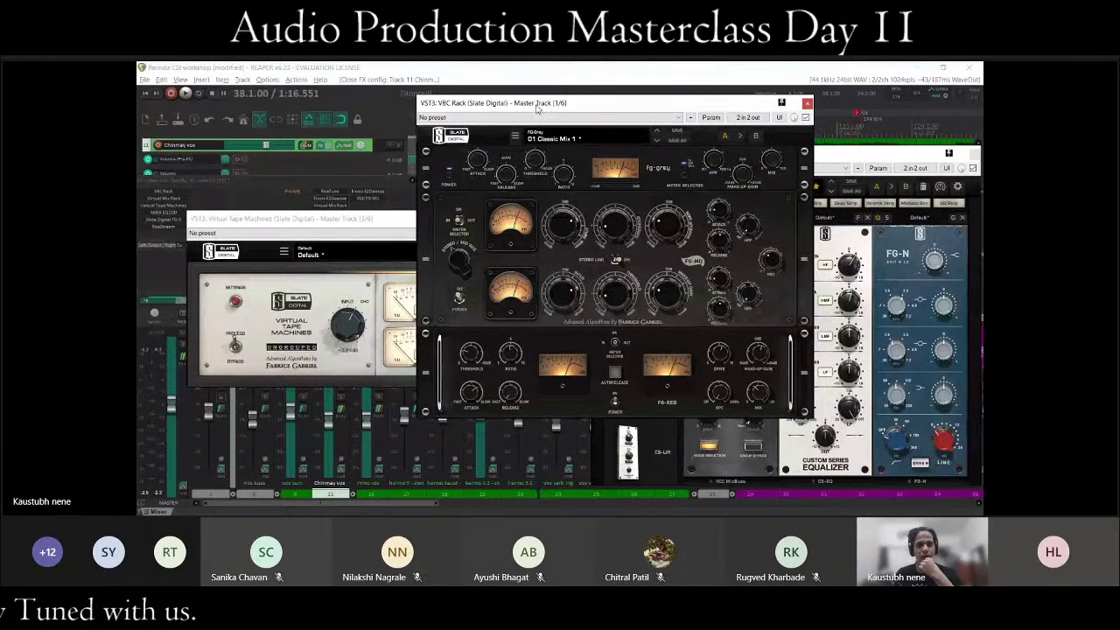
{"action": "left_click_drag", "start_coordinate": [537, 105], "coordinate": [519, 86]}
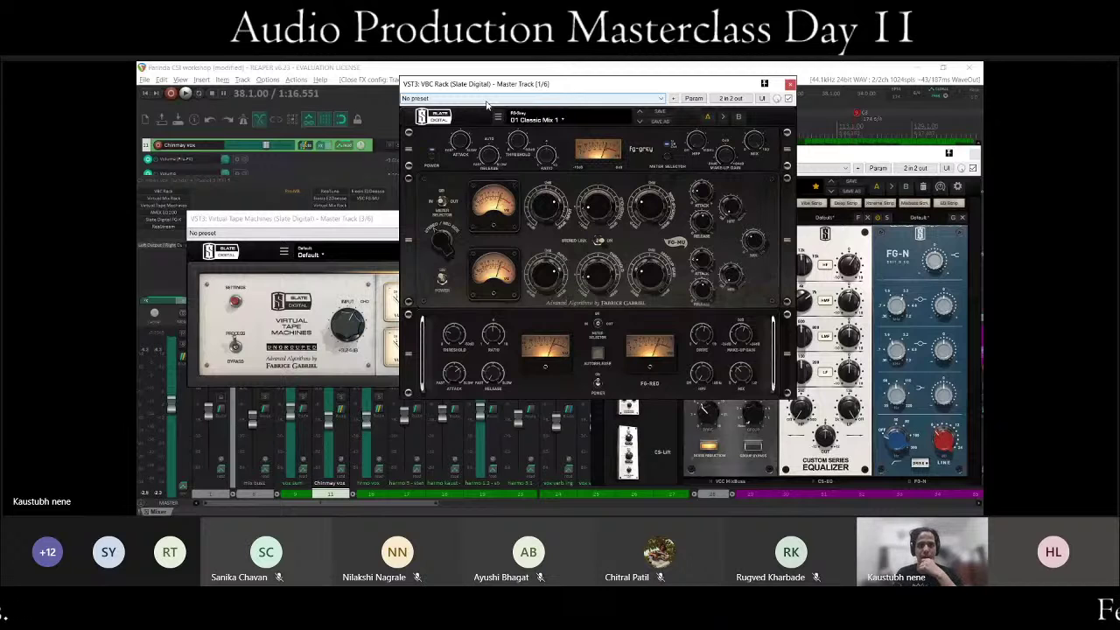
{"action": "left_click_drag", "start_coordinate": [487, 103], "coordinate": [575, 96]}
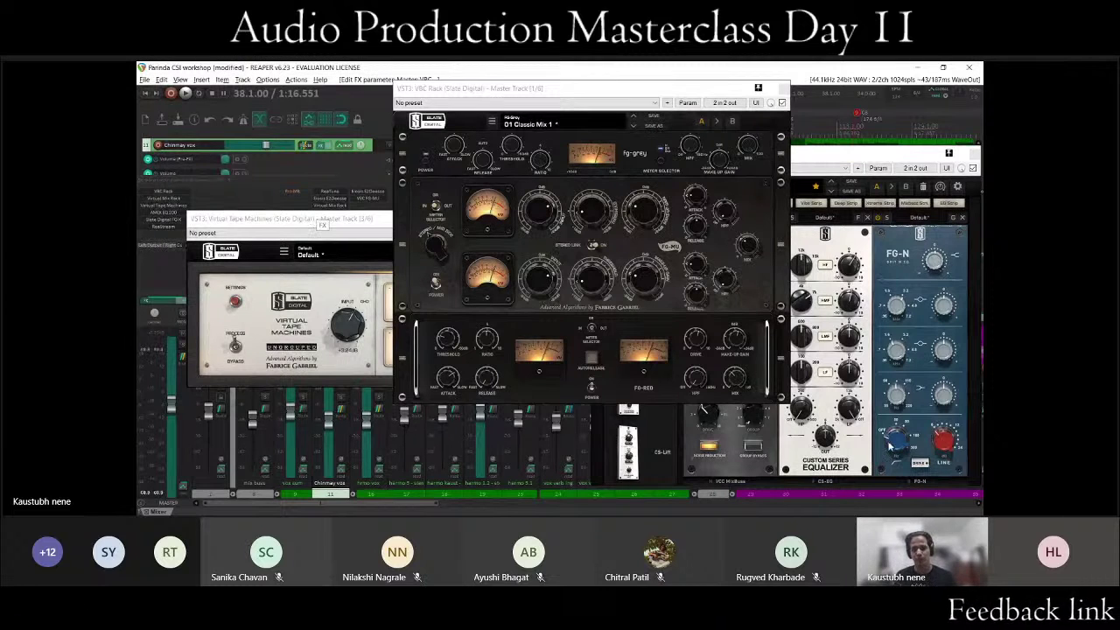
Bring the master's Virtual Mix Rack forward to the middle of the project, and close the VBC Rack.
{"action": "left_click", "coordinate": [812, 98]}
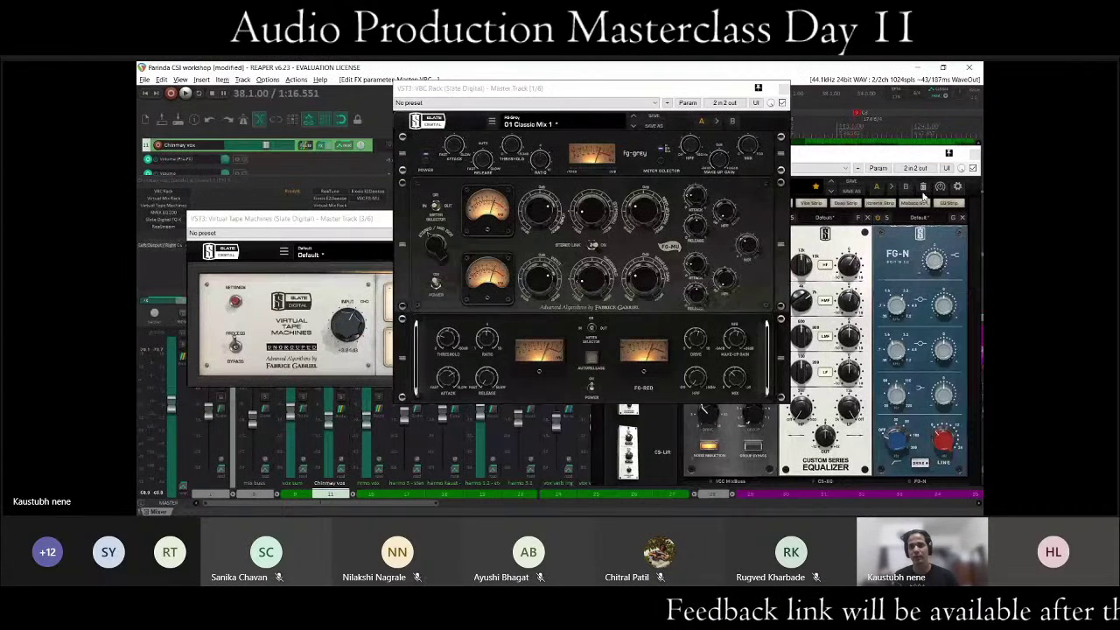
{"action": "left_click", "coordinate": [829, 169]}
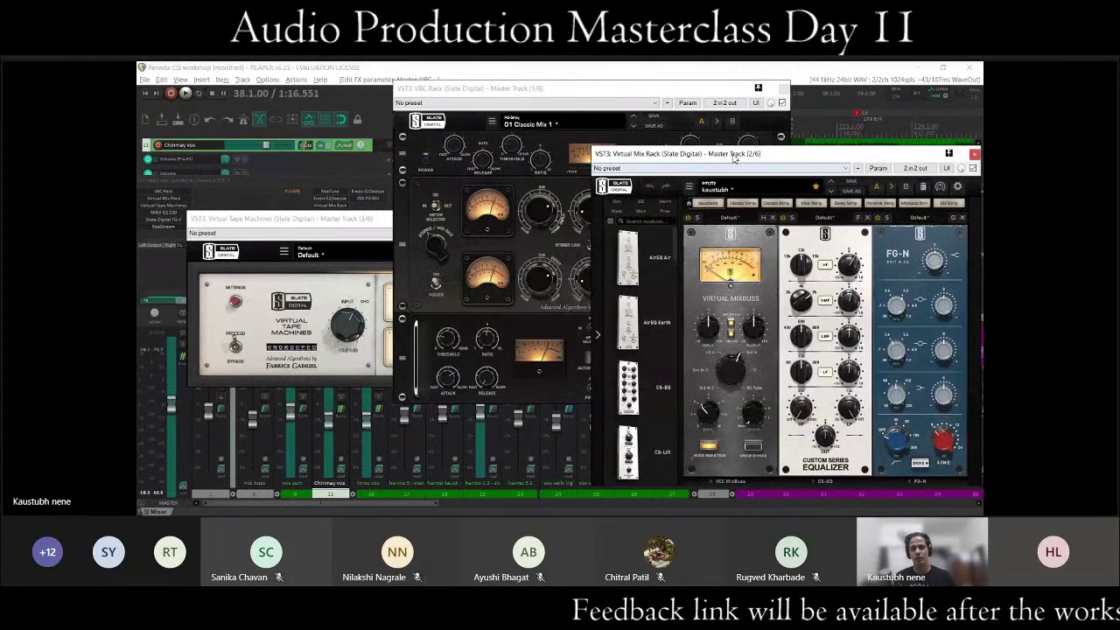
{"action": "left_click_drag", "start_coordinate": [733, 155], "coordinate": [559, 120]}
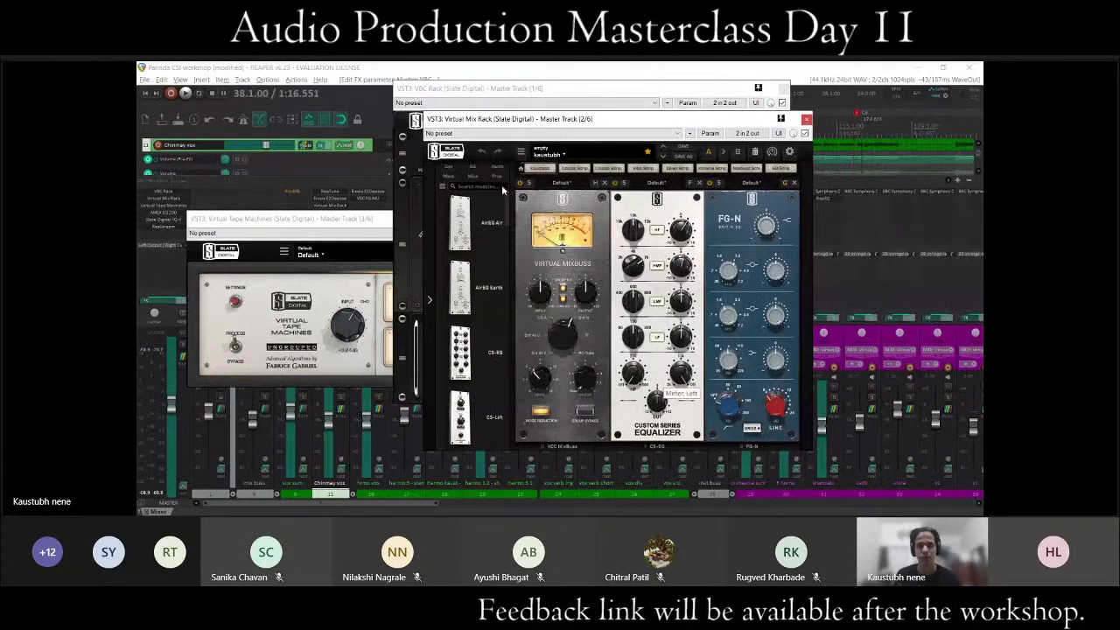
{"action": "left_click_drag", "start_coordinate": [646, 120], "coordinate": [646, 124]}
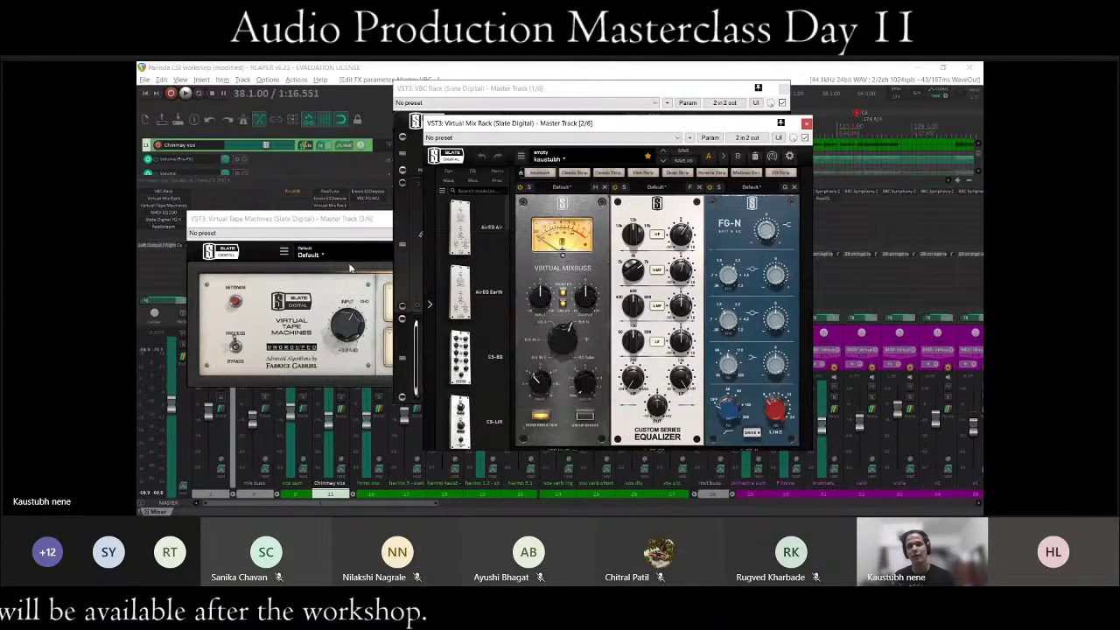
{"action": "left_click_drag", "start_coordinate": [559, 87], "coordinate": [559, 93]}
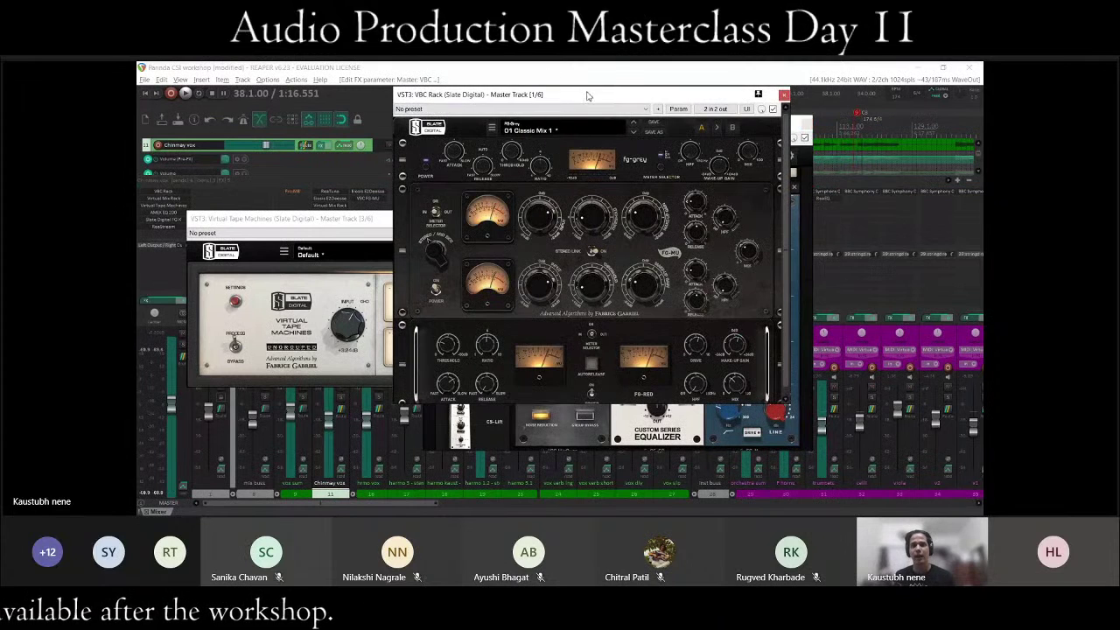
{"action": "left_click", "coordinate": [785, 95]}
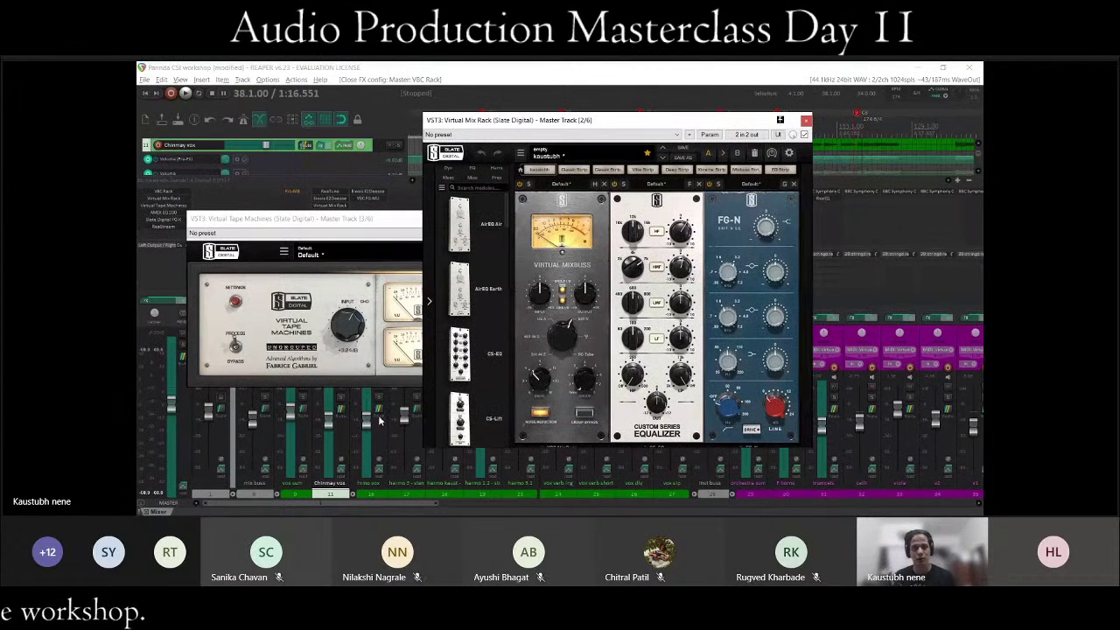
Inspect the master's Virtual Mix Rack modules, move Virtual Tape Machines to the middle, and close the Virtual Mix Rack.
{"action": "scroll", "coordinate": [272, 460], "scroll_direction": "right", "scroll_amount": 5}
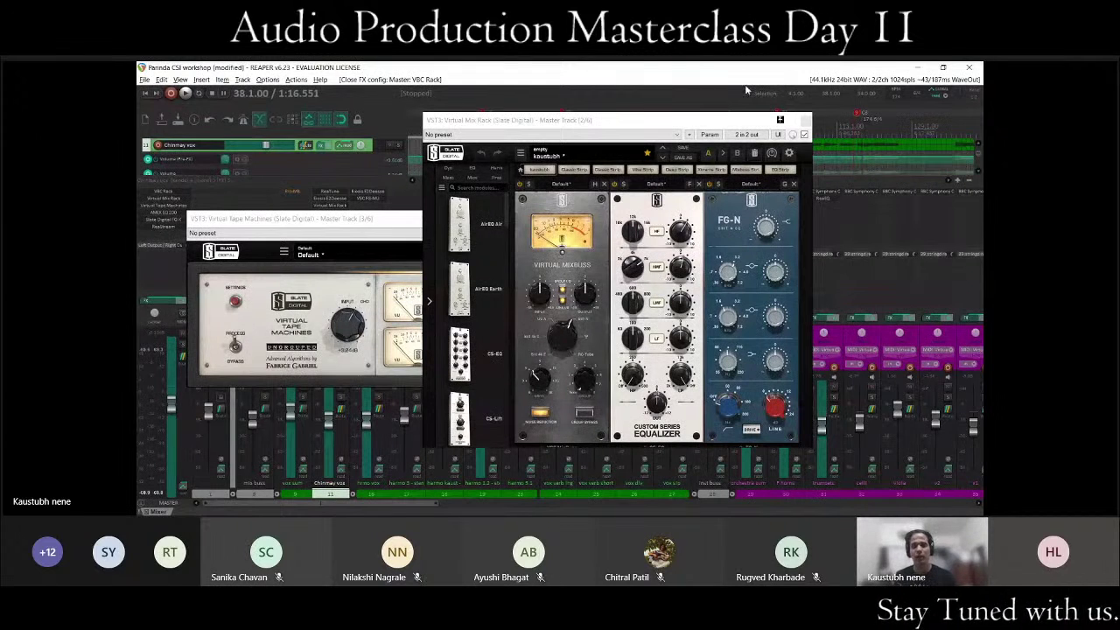
{"action": "left_click_drag", "start_coordinate": [700, 124], "coordinate": [716, 113]}
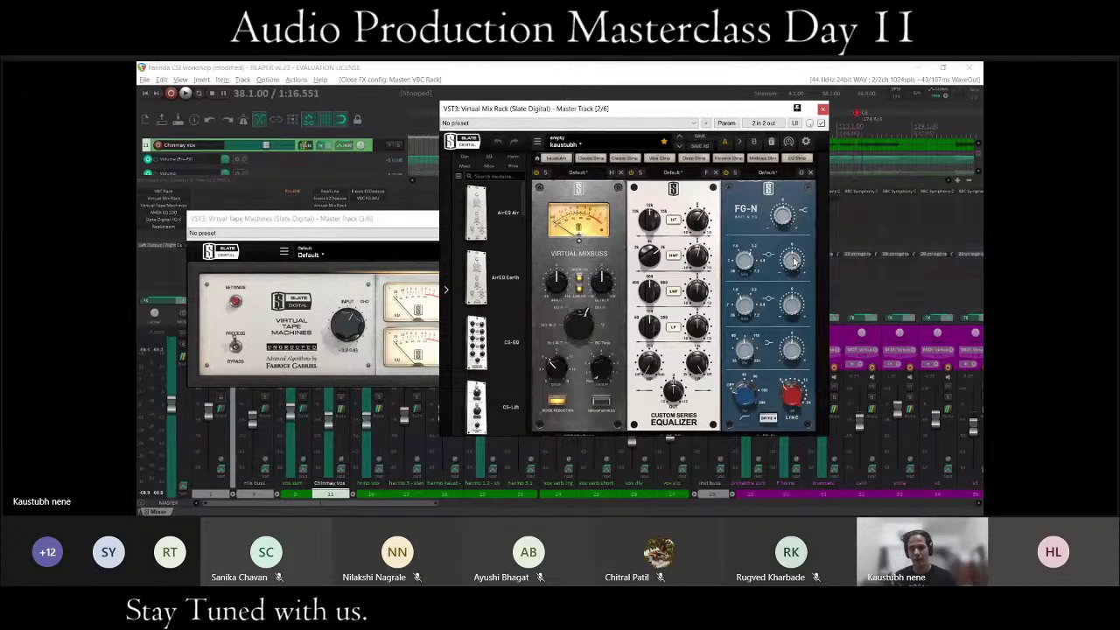
{"action": "left_click", "coordinate": [791, 348]}
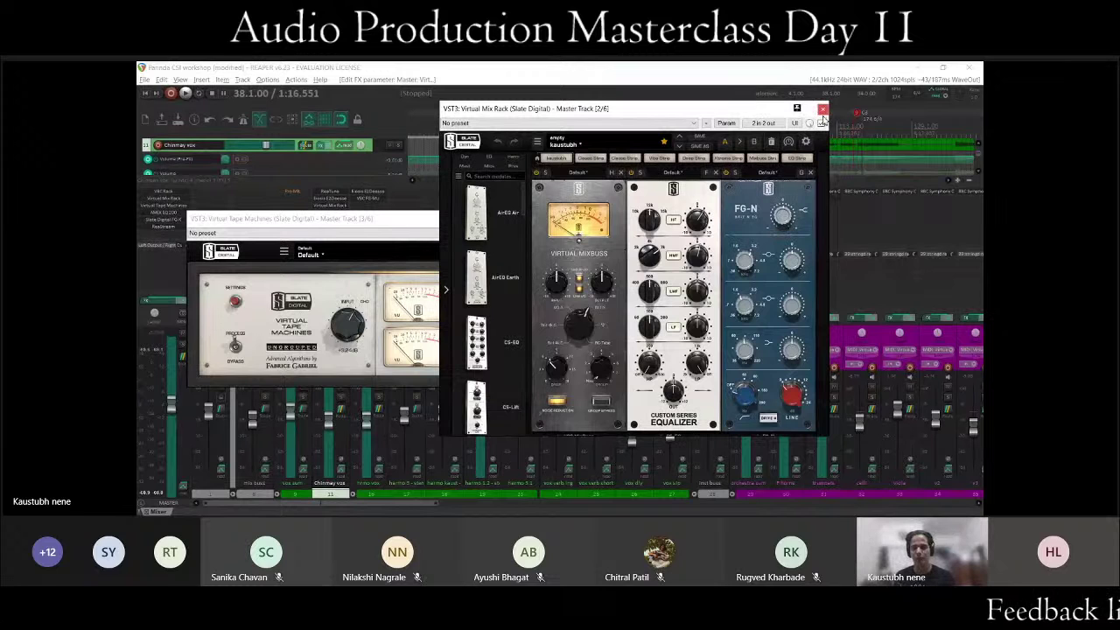
{"action": "left_click", "coordinate": [421, 242]}
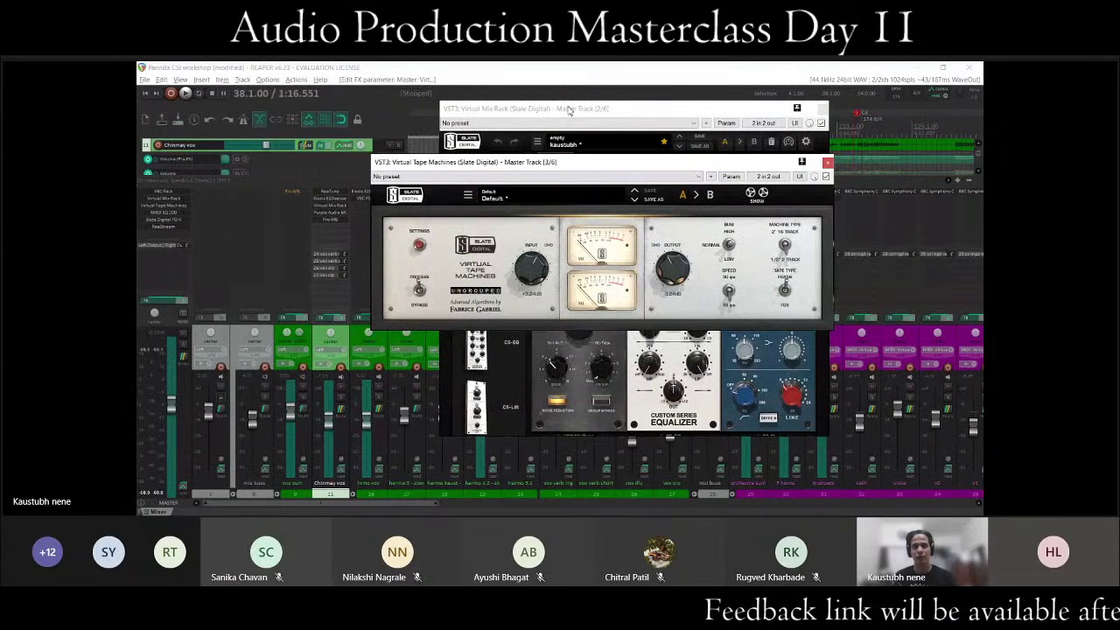
{"action": "left_click", "coordinate": [674, 384]}
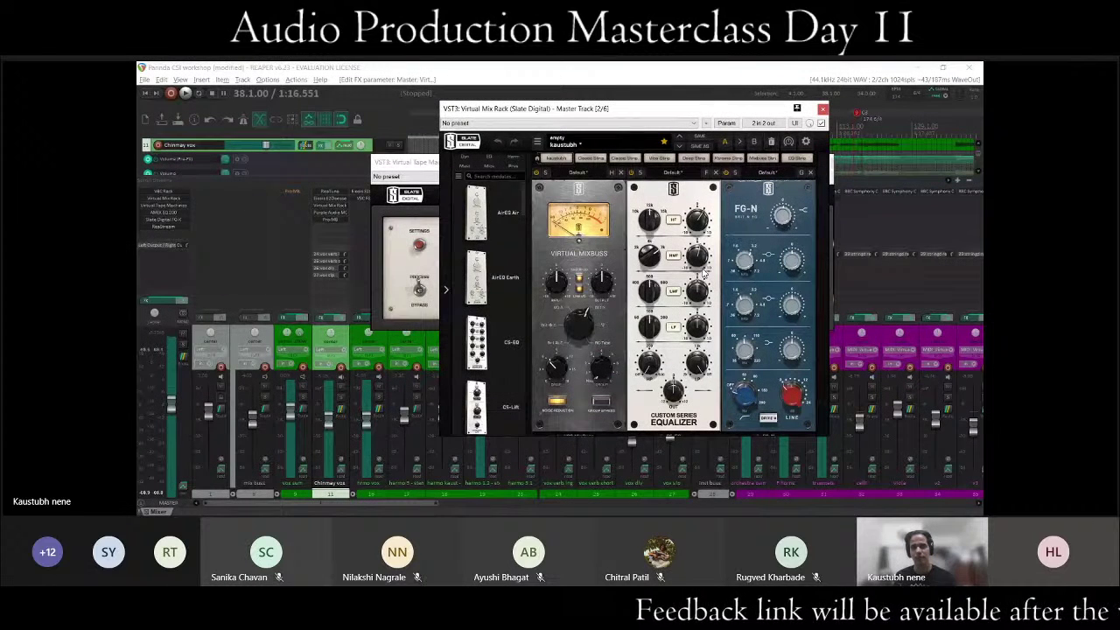
{"action": "left_click", "coordinate": [822, 108]}
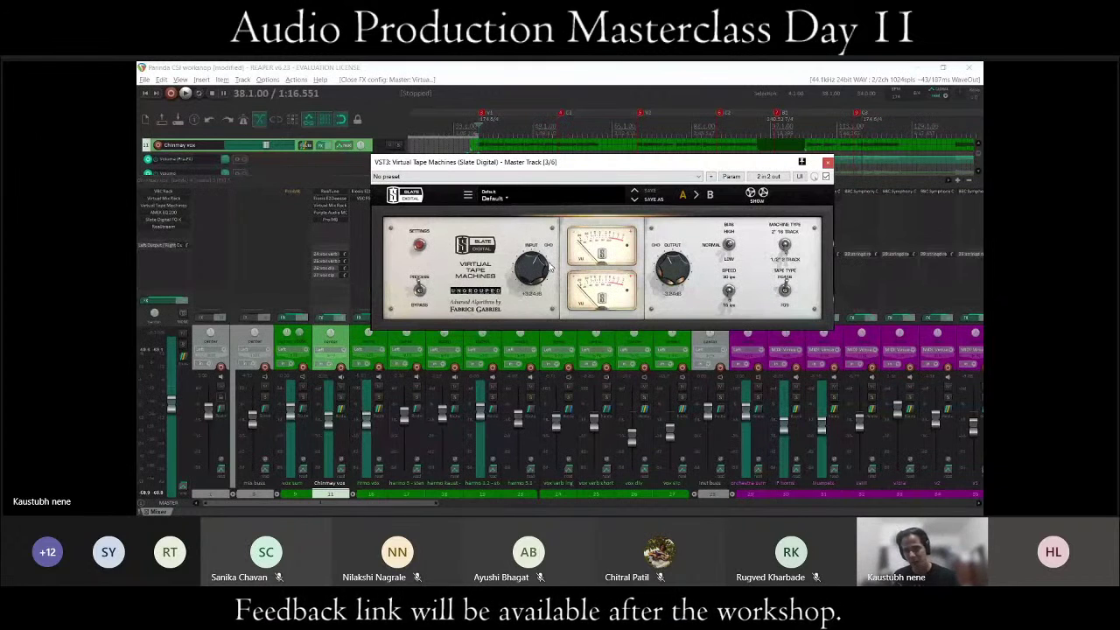
Inspect the master's Virtual Tape Machines and AMEK EQ 200 one after the other, closing each window.
{"action": "left_click_drag", "start_coordinate": [647, 165], "coordinate": [577, 149]}
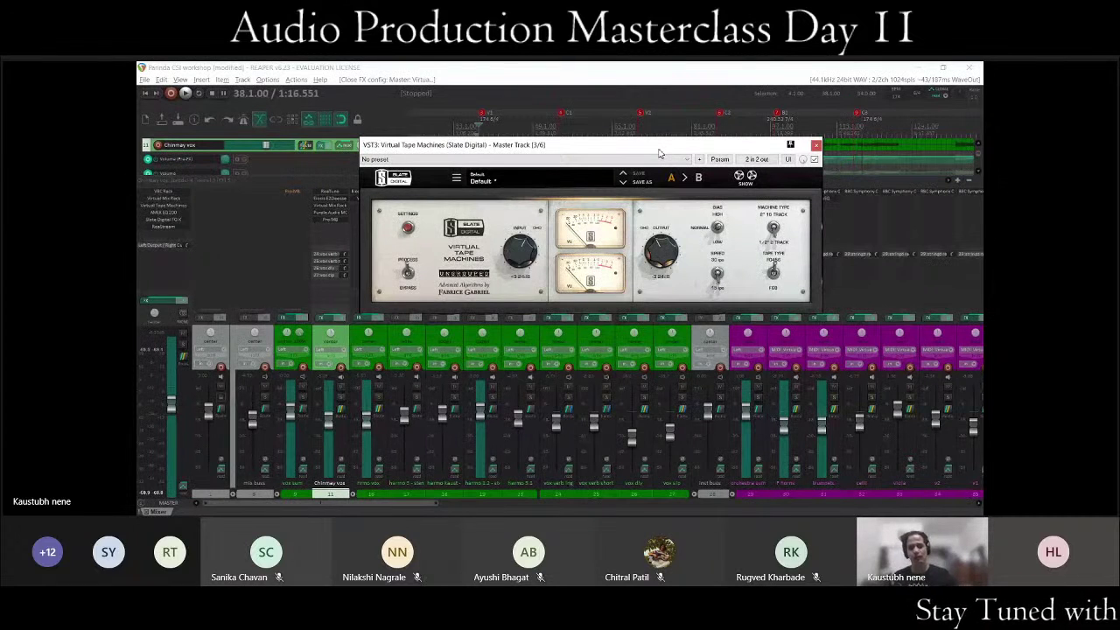
{"action": "left_click_drag", "start_coordinate": [659, 153], "coordinate": [677, 142]}
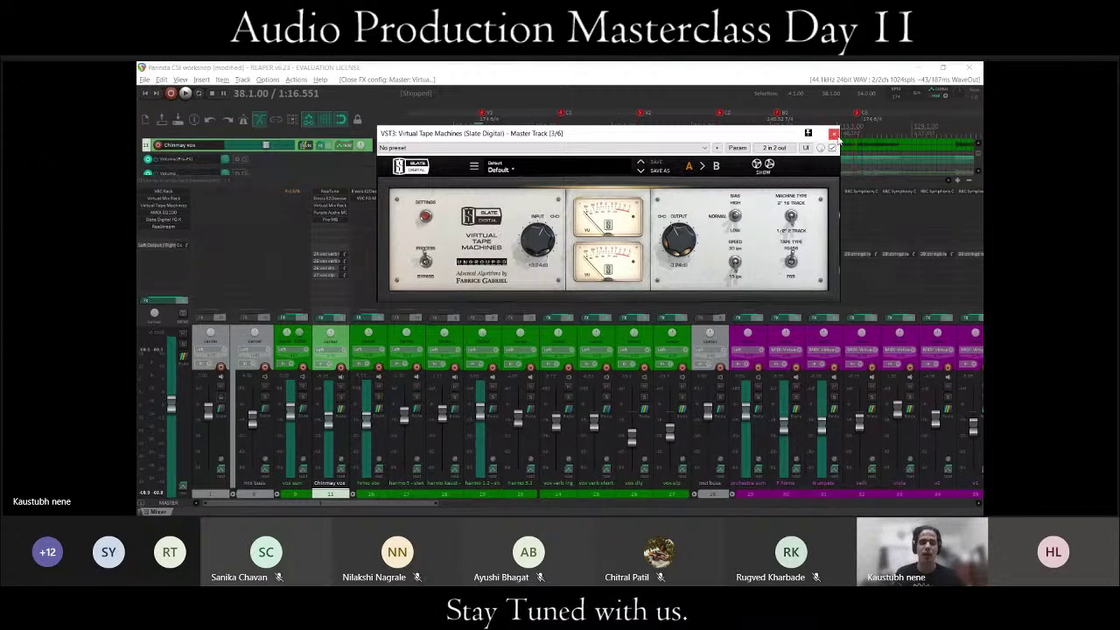
{"action": "left_click", "coordinate": [834, 134]}
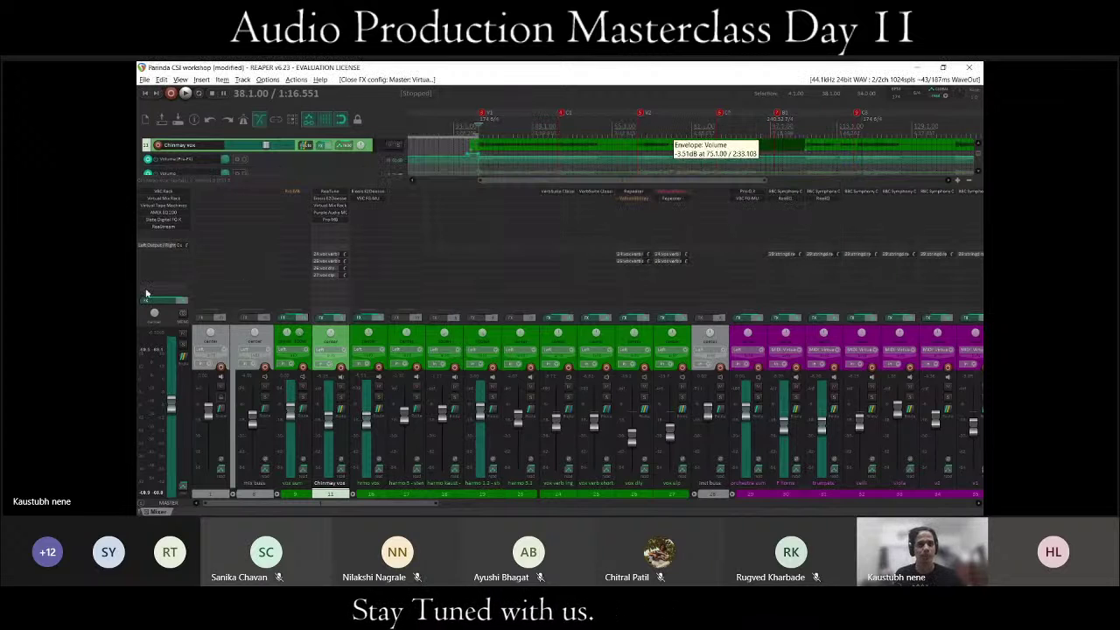
{"action": "left_click", "coordinate": [166, 212]}
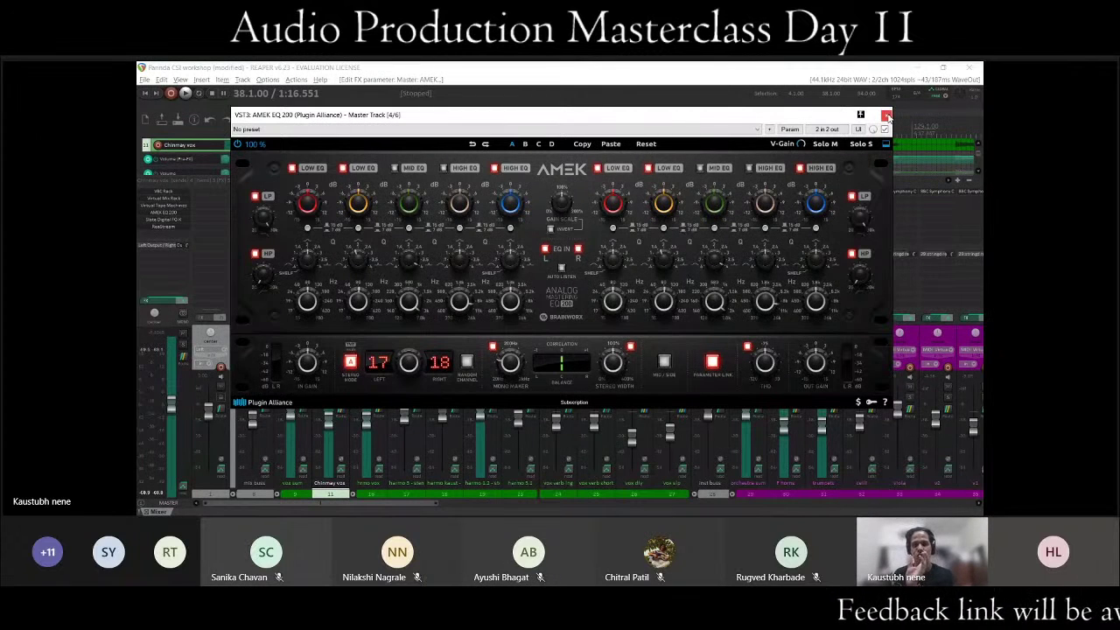
{"action": "left_click", "coordinate": [886, 115]}
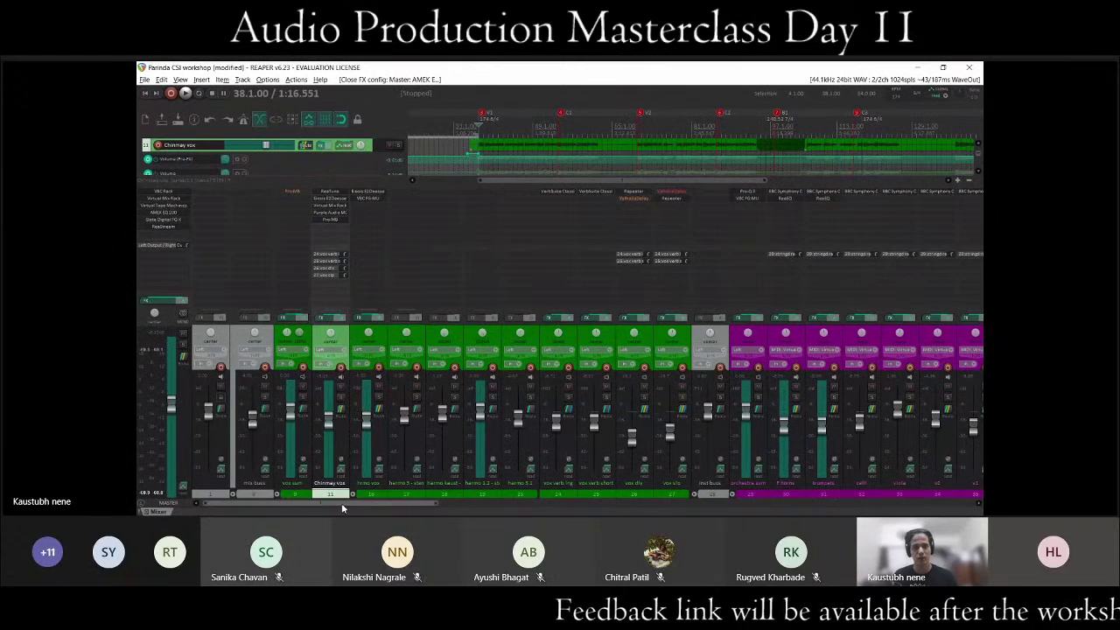
Open the VBC FG-MU compressor on the "orchestra sum" folder track for inspection and close it.
{"action": "scroll", "coordinate": [379, 503], "scroll_direction": "right", "scroll_amount": 3}
{"action": "scroll", "coordinate": [378, 503], "scroll_direction": "left", "scroll_amount": 1}
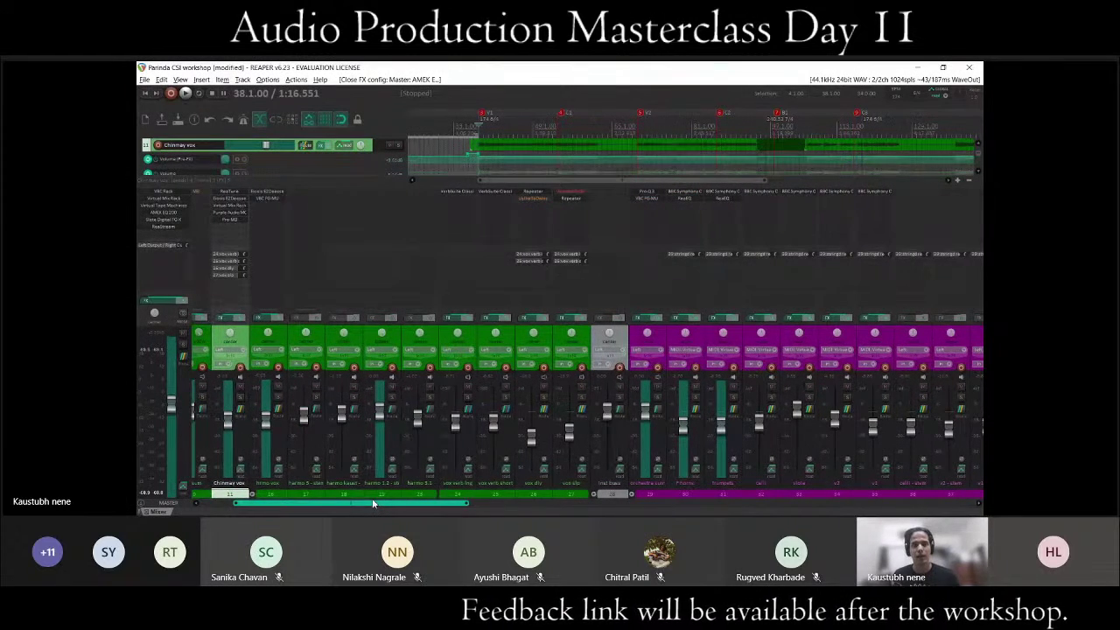
{"action": "scroll", "coordinate": [395, 499], "scroll_direction": "right", "scroll_amount": 10}
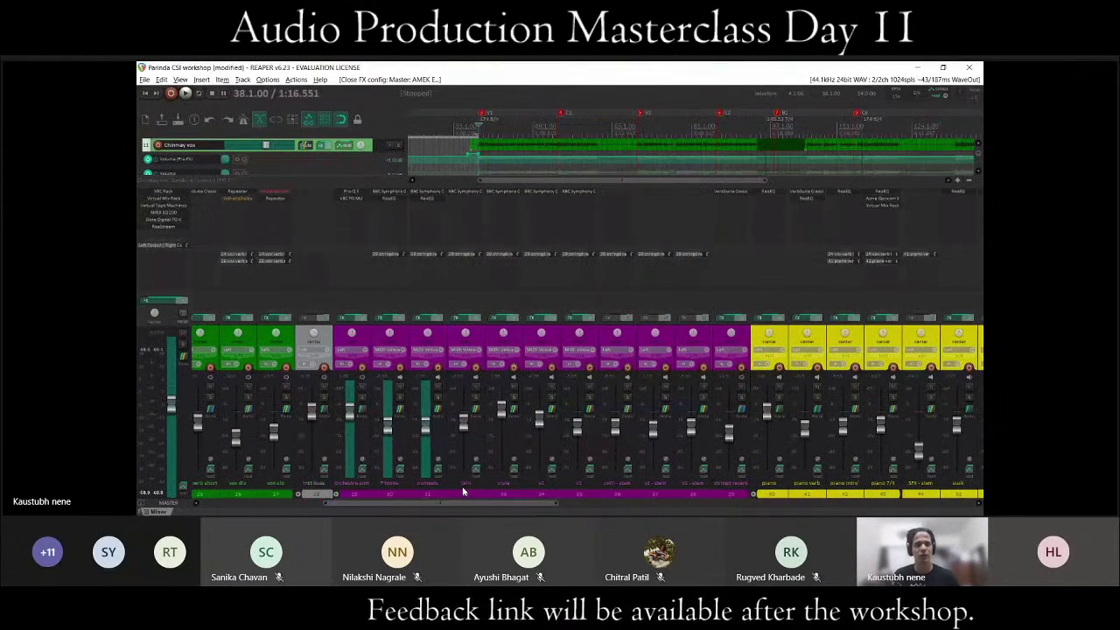
{"action": "left_click", "coordinate": [362, 199]}
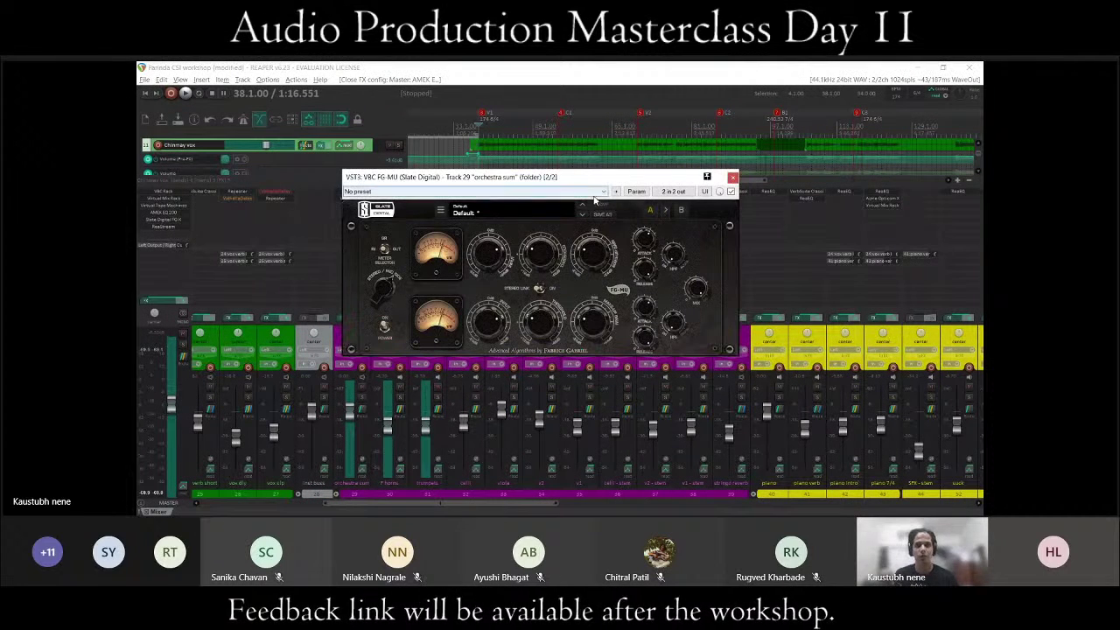
{"action": "left_click", "coordinate": [740, 169]}
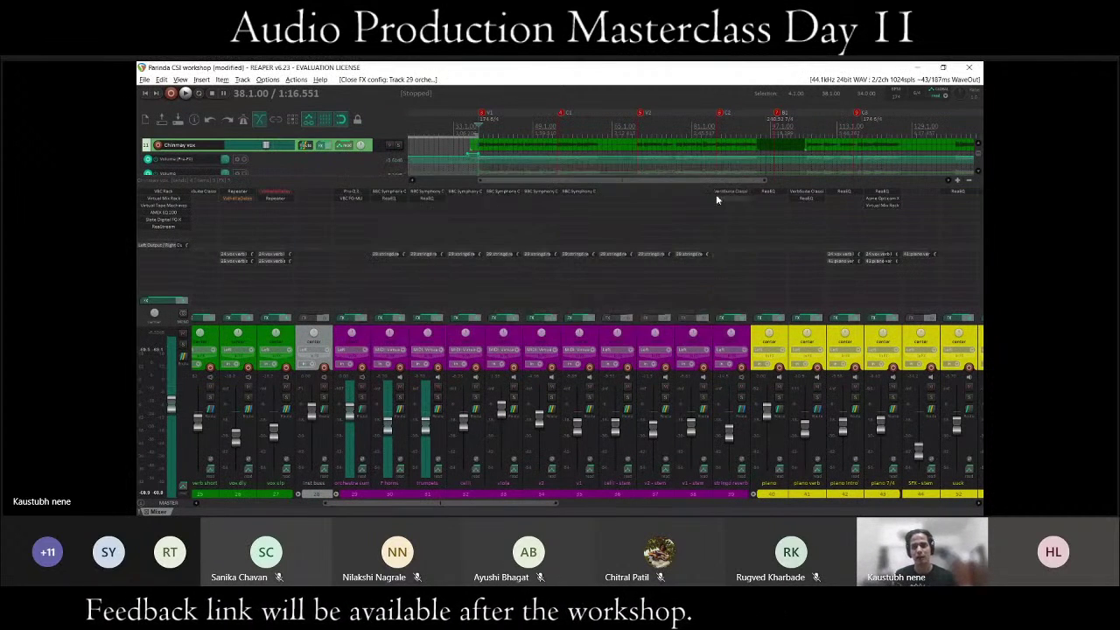
Open ReaEQ on the "piano" folder track to view its high-pass curve and close it.
{"action": "left_click_drag", "start_coordinate": [523, 503], "coordinate": [658, 500]}
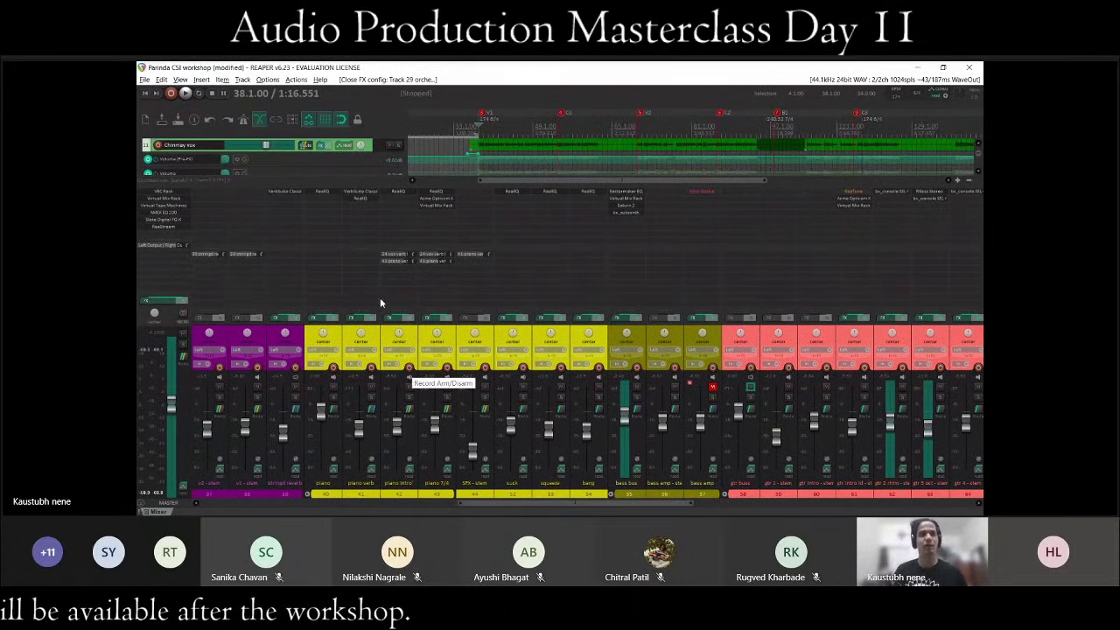
{"action": "left_click", "coordinate": [329, 191]}
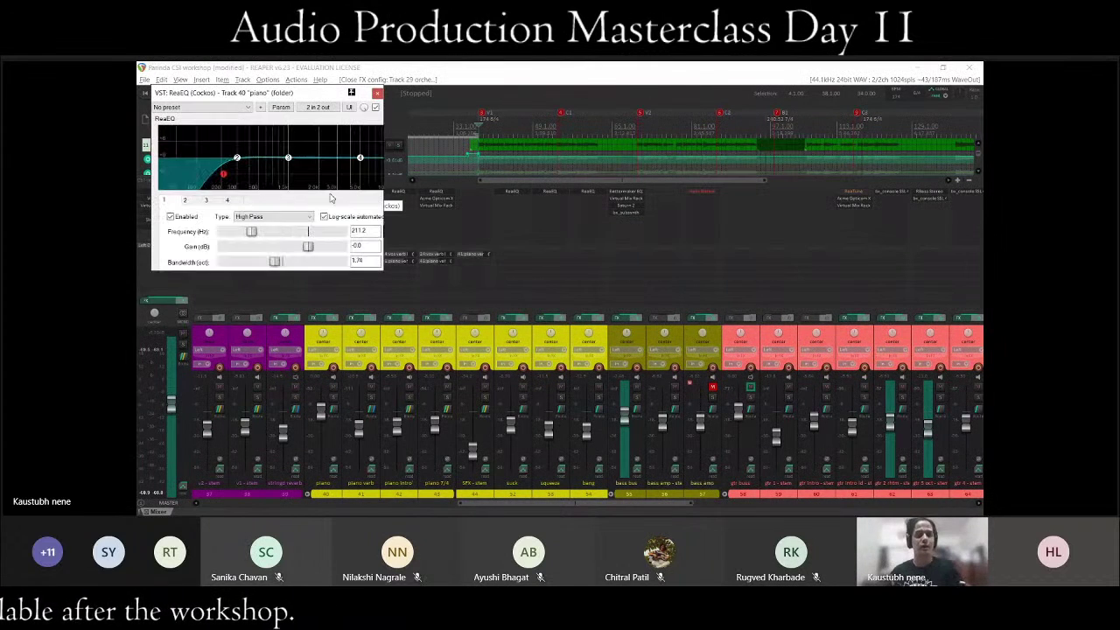
{"action": "left_click", "coordinate": [377, 94]}
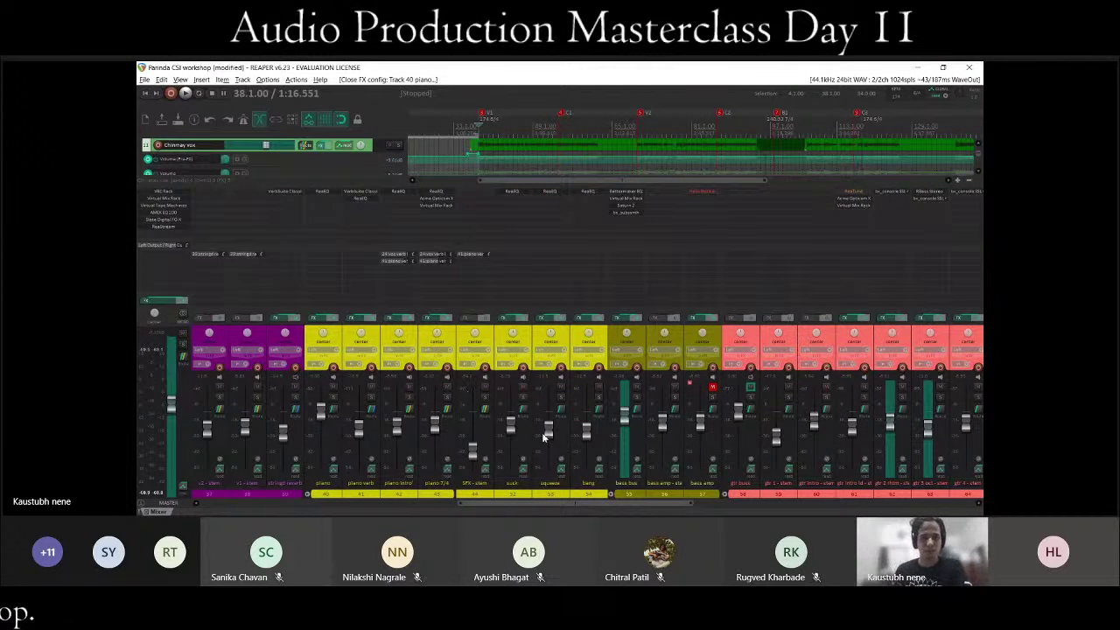
Open ReaEQ on the "piano 7/4" track, select that track, and widen the EQ window to show its full controls.
{"action": "left_click", "coordinate": [441, 189]}
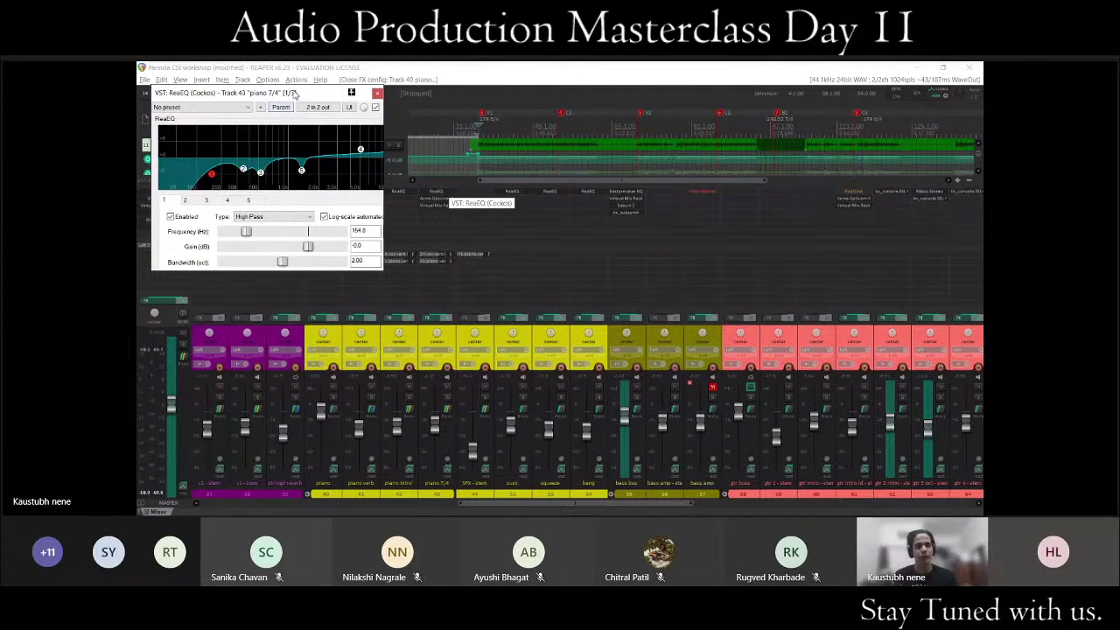
{"action": "left_click_drag", "start_coordinate": [294, 93], "coordinate": [343, 112]}
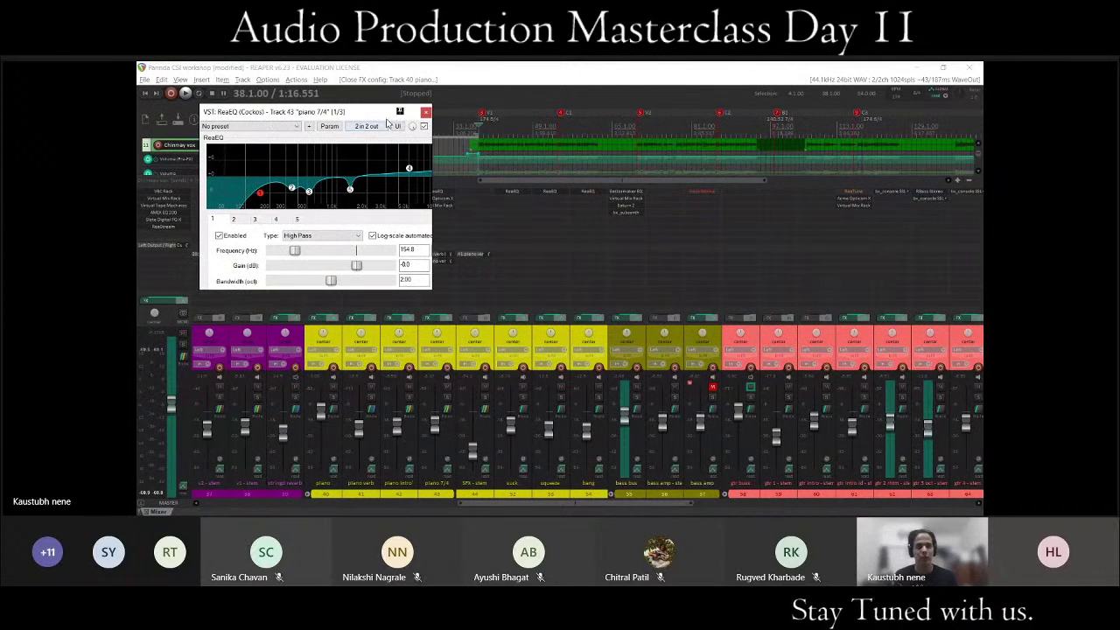
{"action": "left_click", "coordinate": [453, 344]}
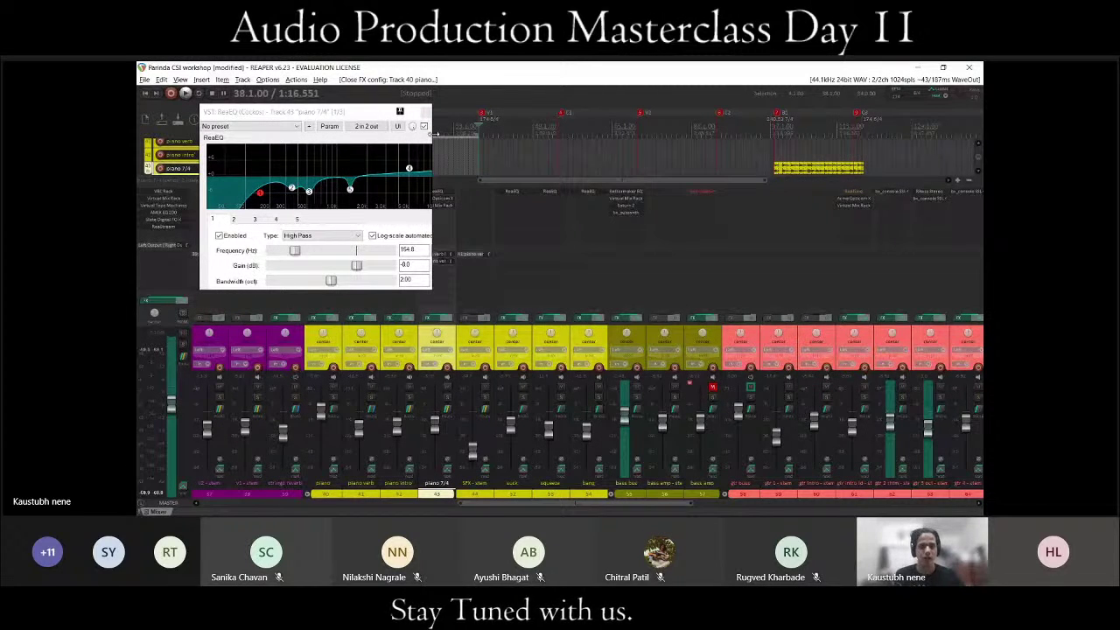
{"action": "left_click_drag", "start_coordinate": [435, 134], "coordinate": [515, 126]}
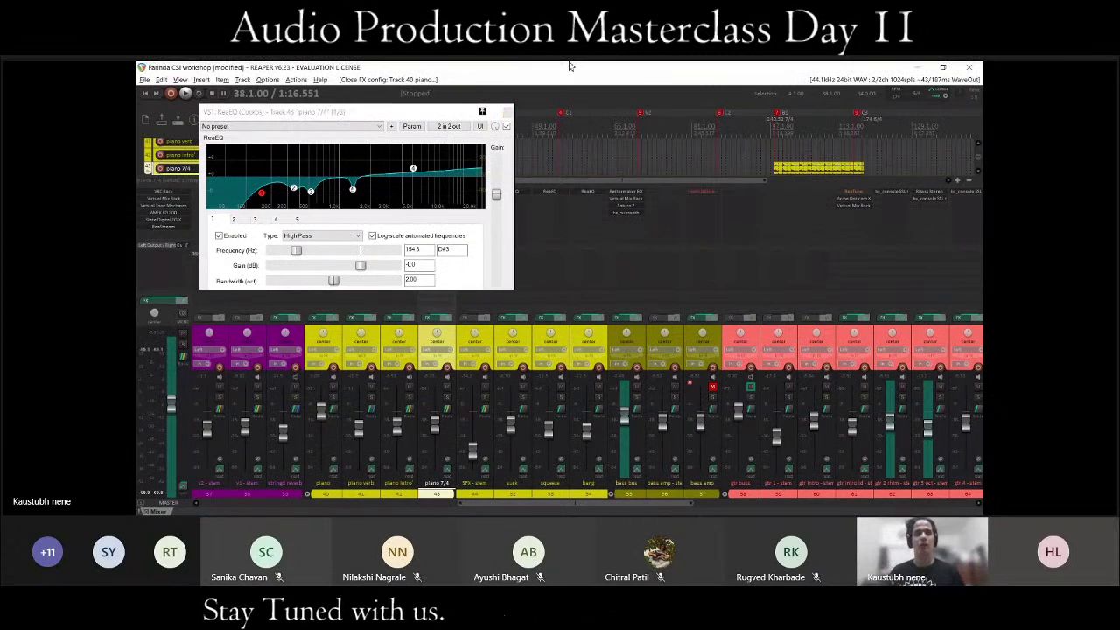
{"action": "left_click", "coordinate": [794, 80]}
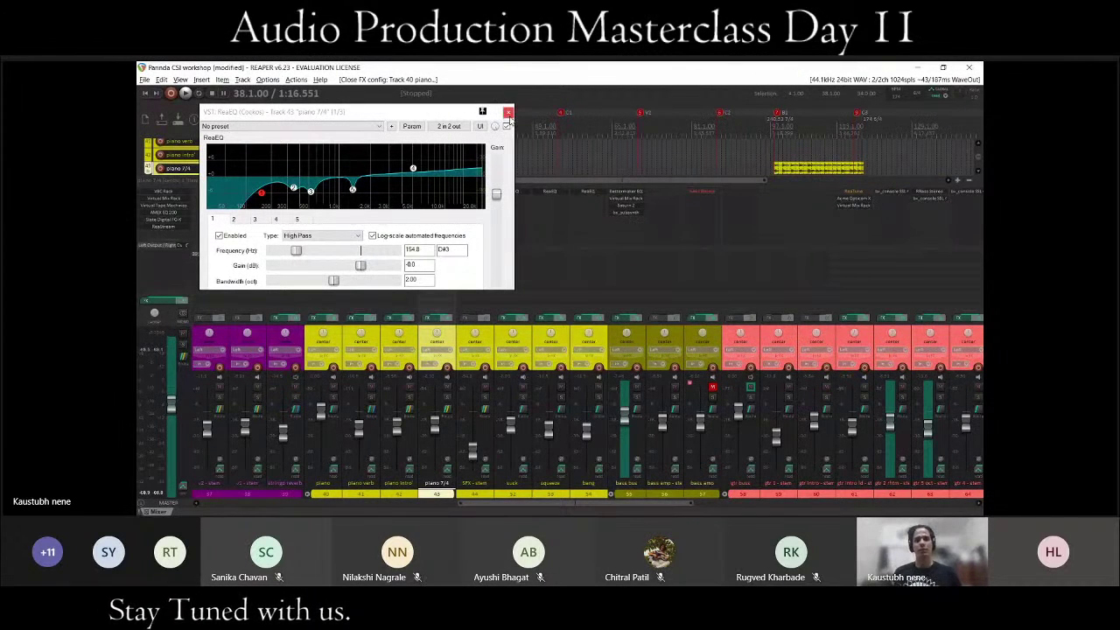
{"action": "left_click", "coordinate": [376, 157]}
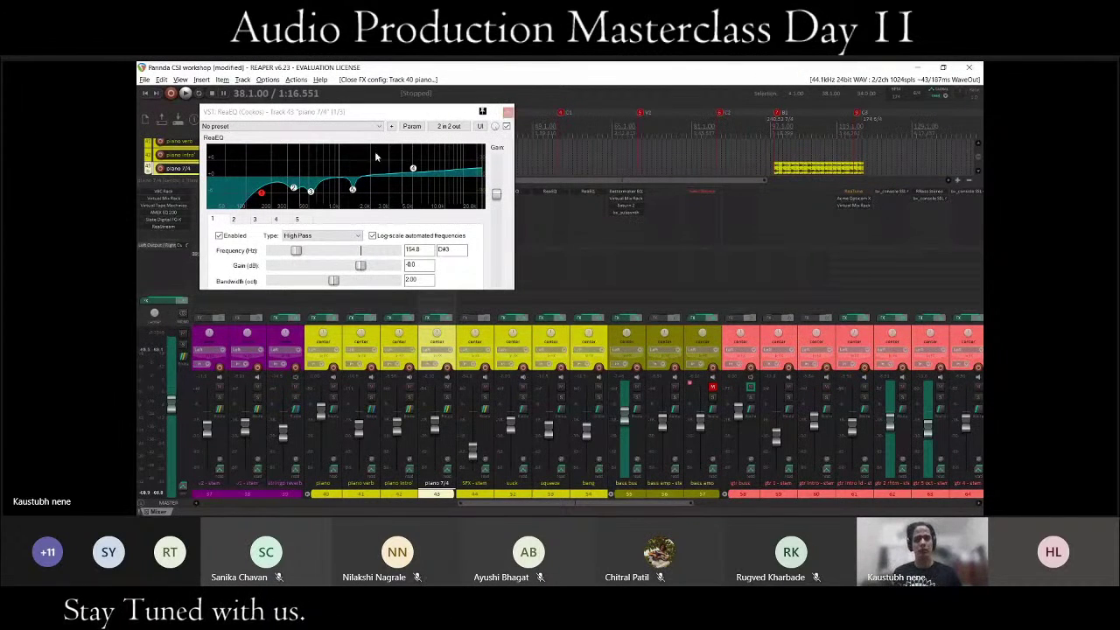
Close the ReaEQ window of the "piano 7/4" track.
{"action": "left_click", "coordinate": [508, 113]}
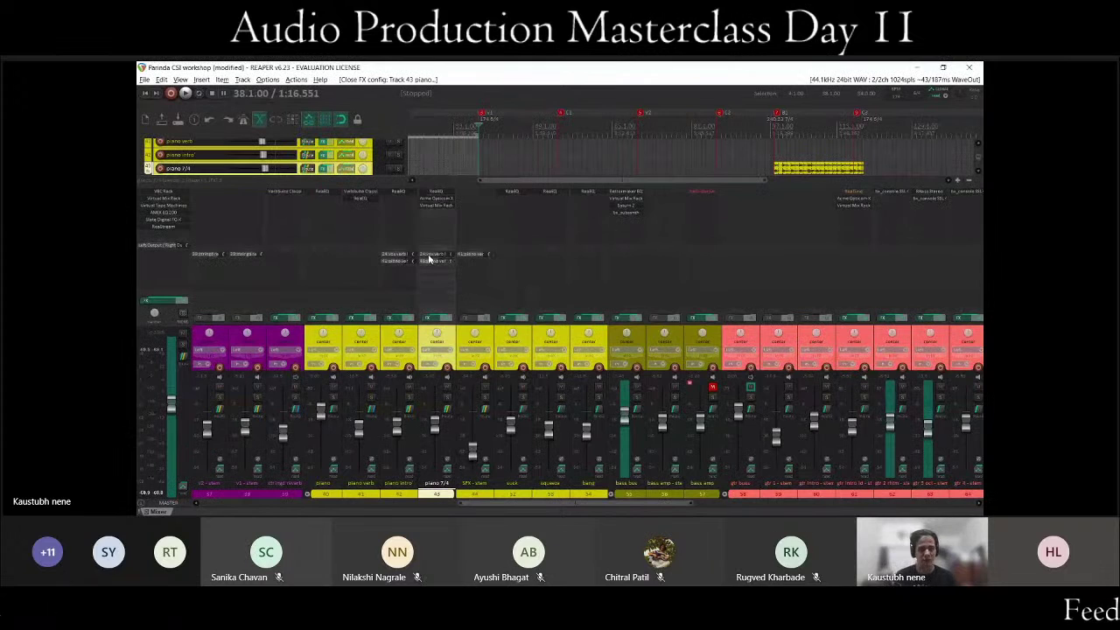
{"action": "left_click", "coordinate": [454, 342]}
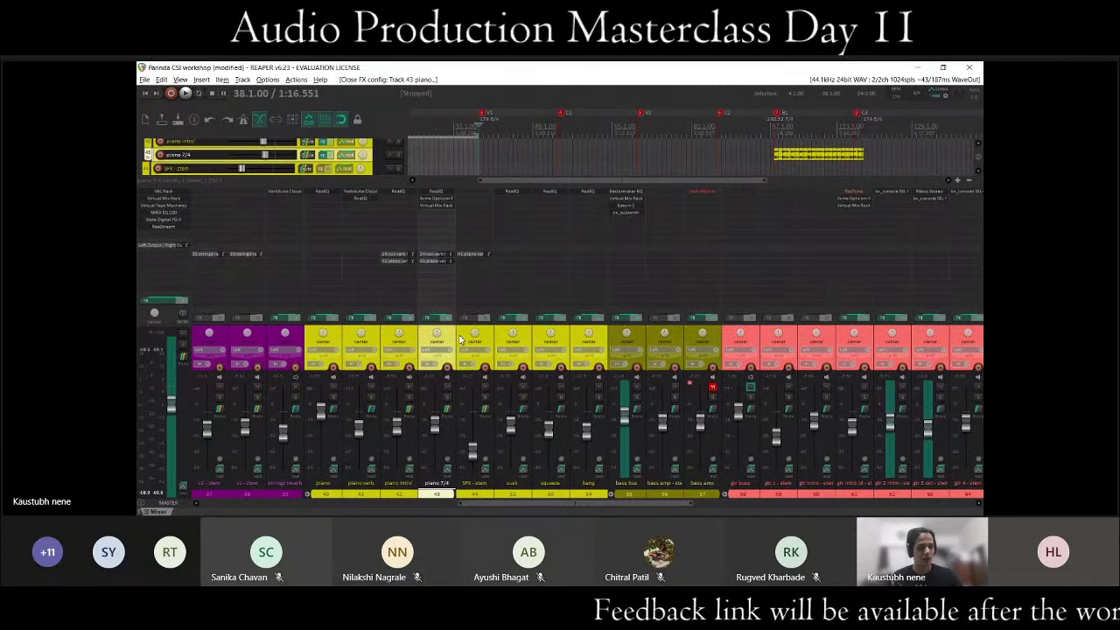
Solo the "bass bus" folder track and play it on its own from measure 41.
{"action": "left_click_drag", "start_coordinate": [480, 503], "coordinate": [587, 510]}
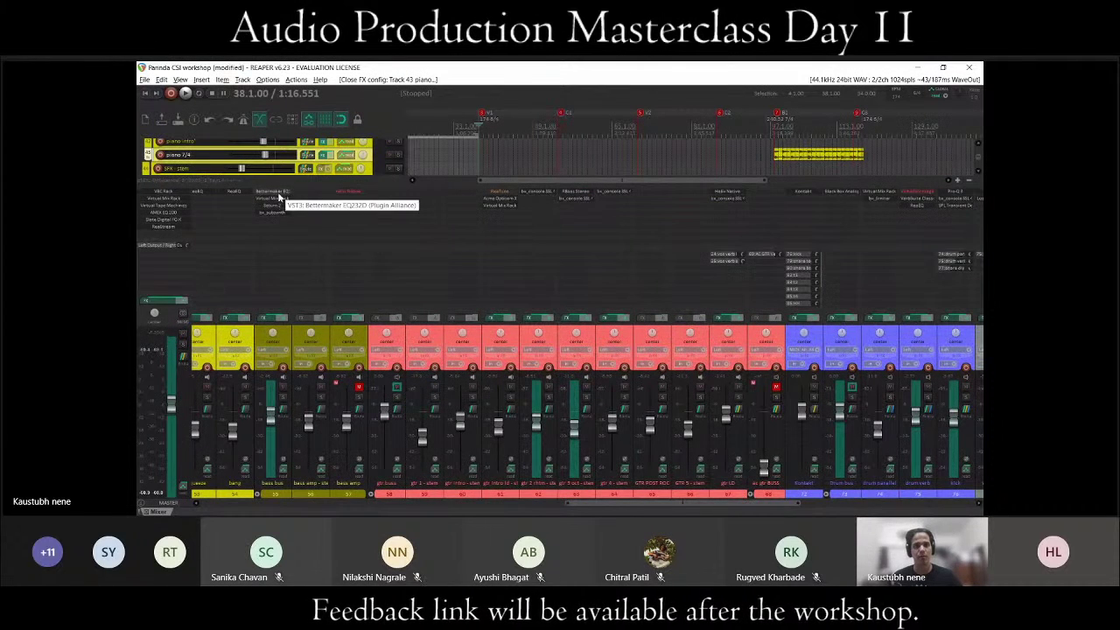
{"action": "left_click_drag", "start_coordinate": [585, 501], "coordinate": [501, 504]}
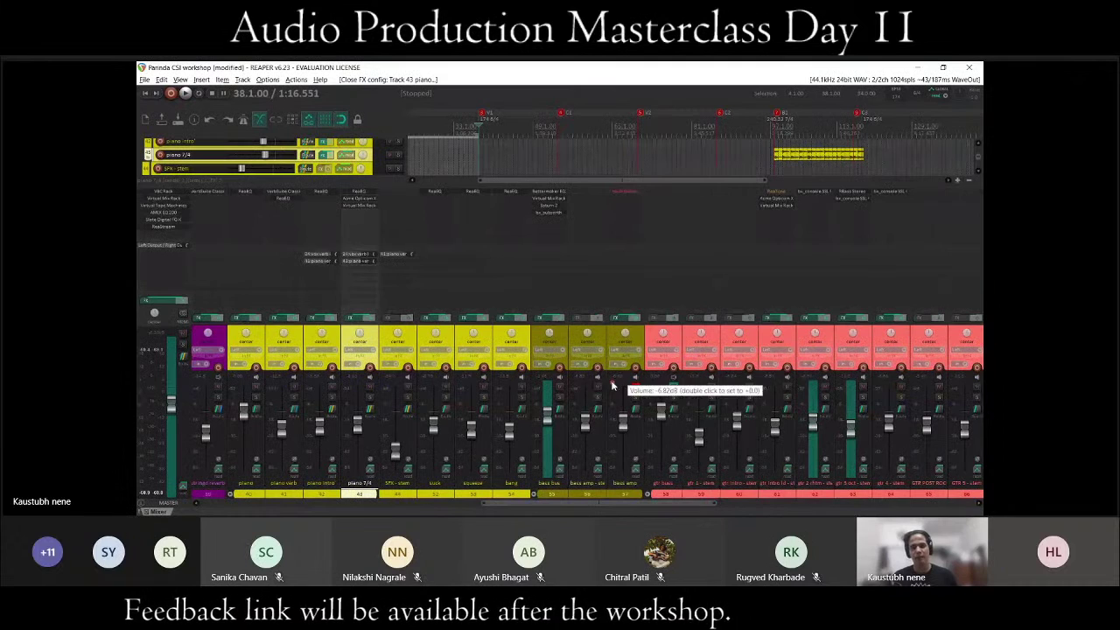
{"action": "left_click", "coordinate": [558, 400]}
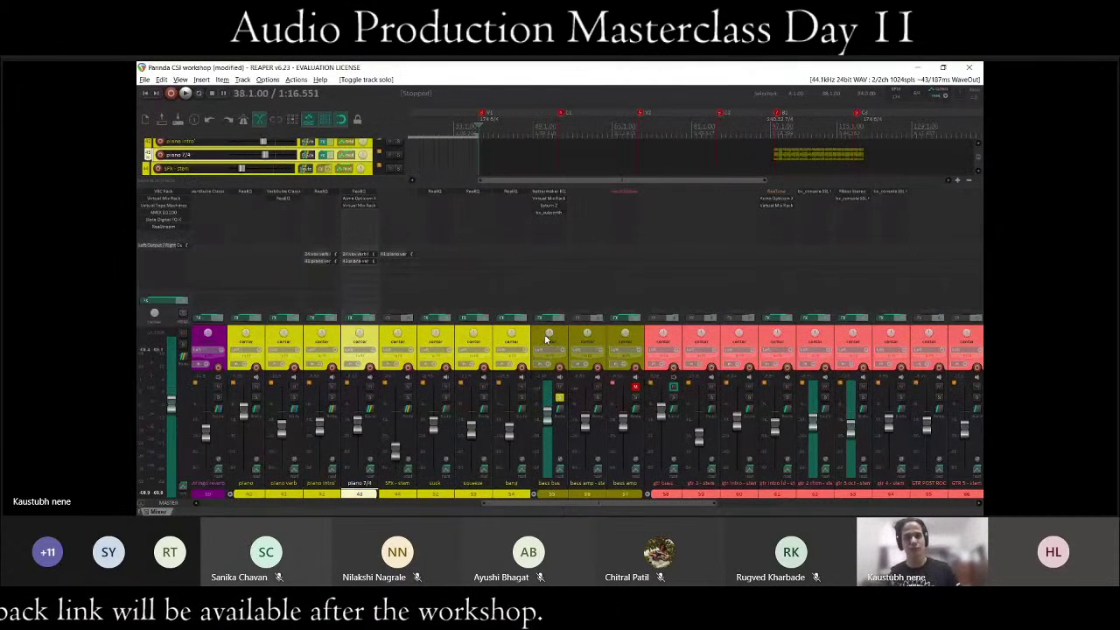
{"action": "left_click", "coordinate": [558, 341]}
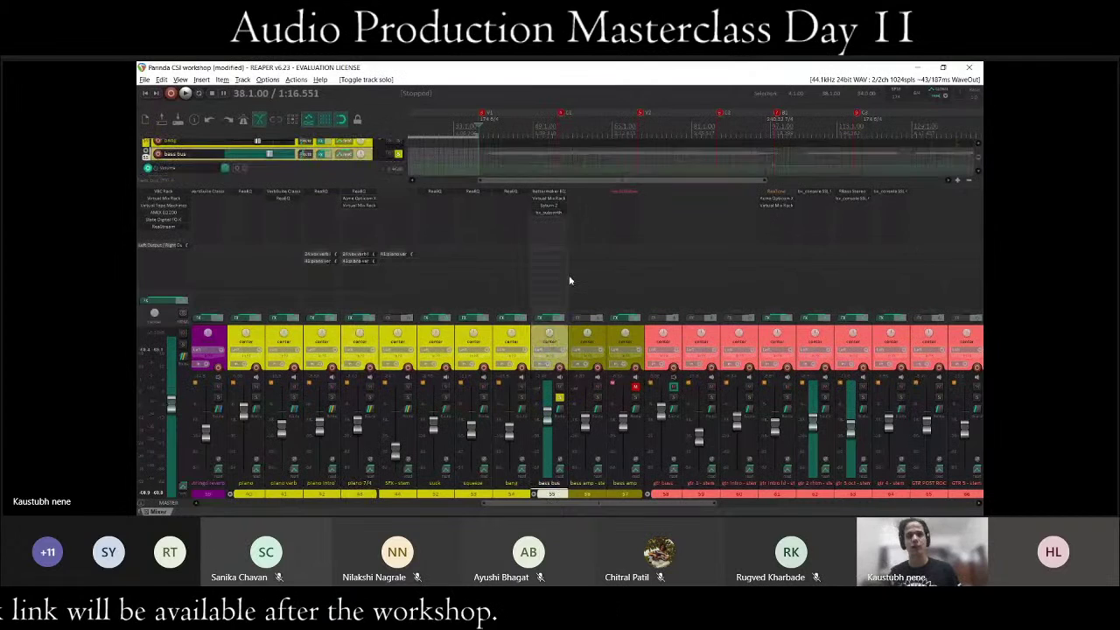
{"action": "left_click", "coordinate": [493, 142]}
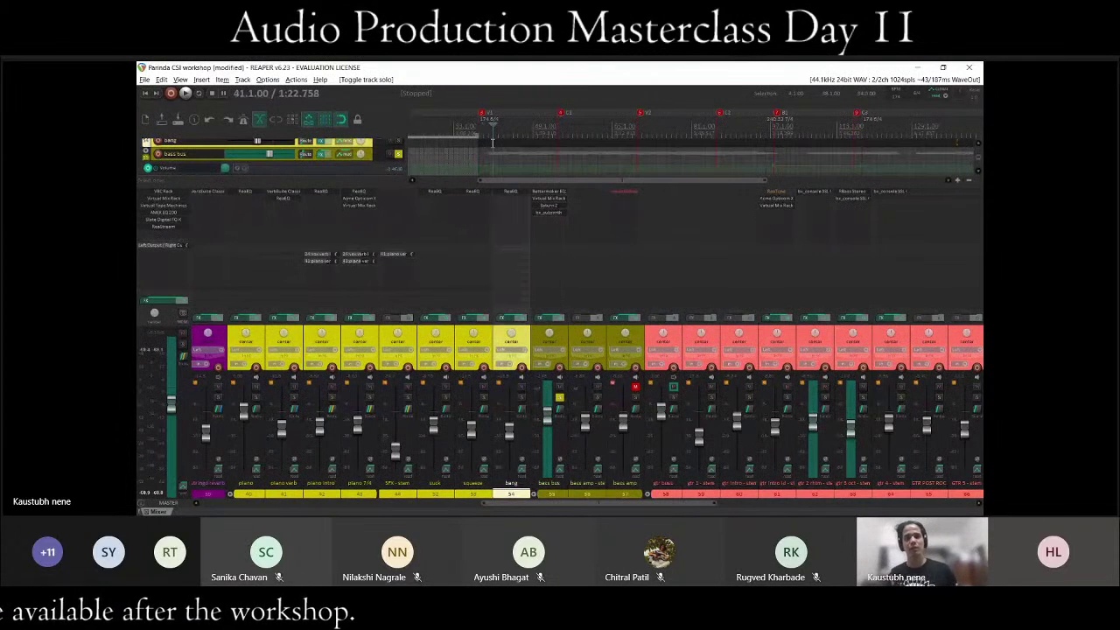
{"action": "left_click", "coordinate": [566, 334]}
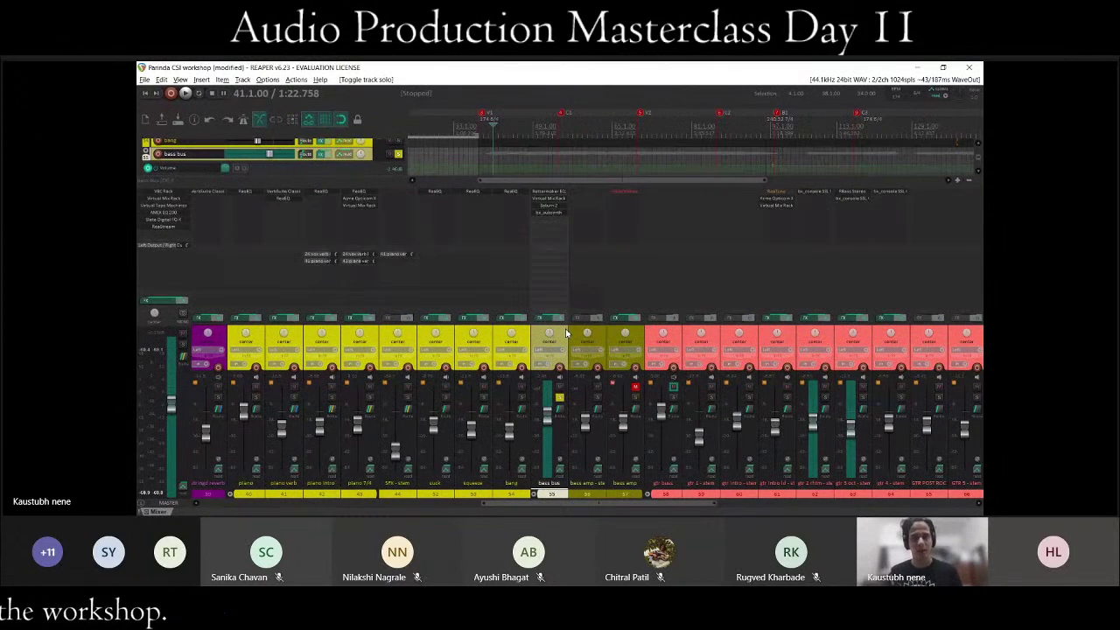
{"action": "key", "text": "space"}
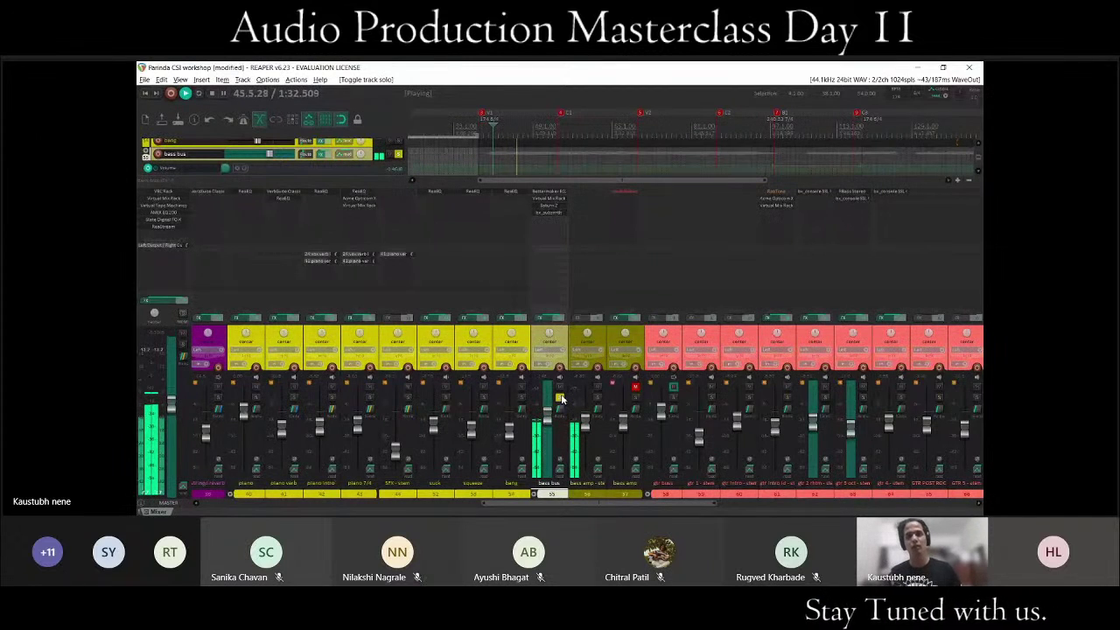
{"action": "key", "text": "space"}
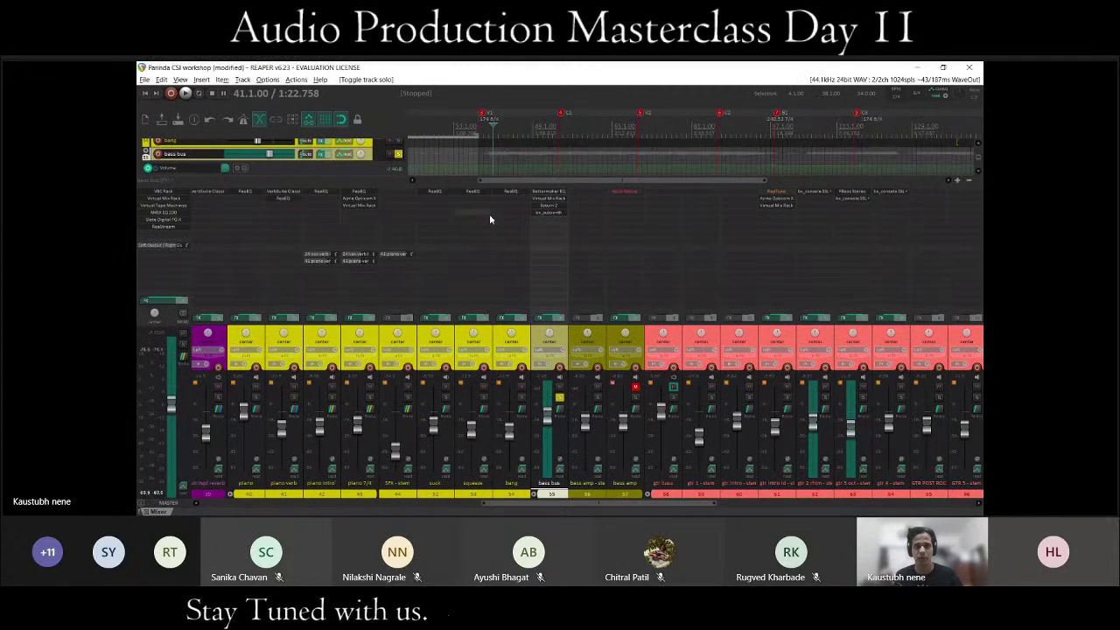
Open the Bettermaker EQ232D on the "bass bus" track and position its window so both channels are fully readable.
{"action": "left_click", "coordinate": [549, 191]}
{"action": "left_click_drag", "start_coordinate": [530, 282], "coordinate": [509, 241]}
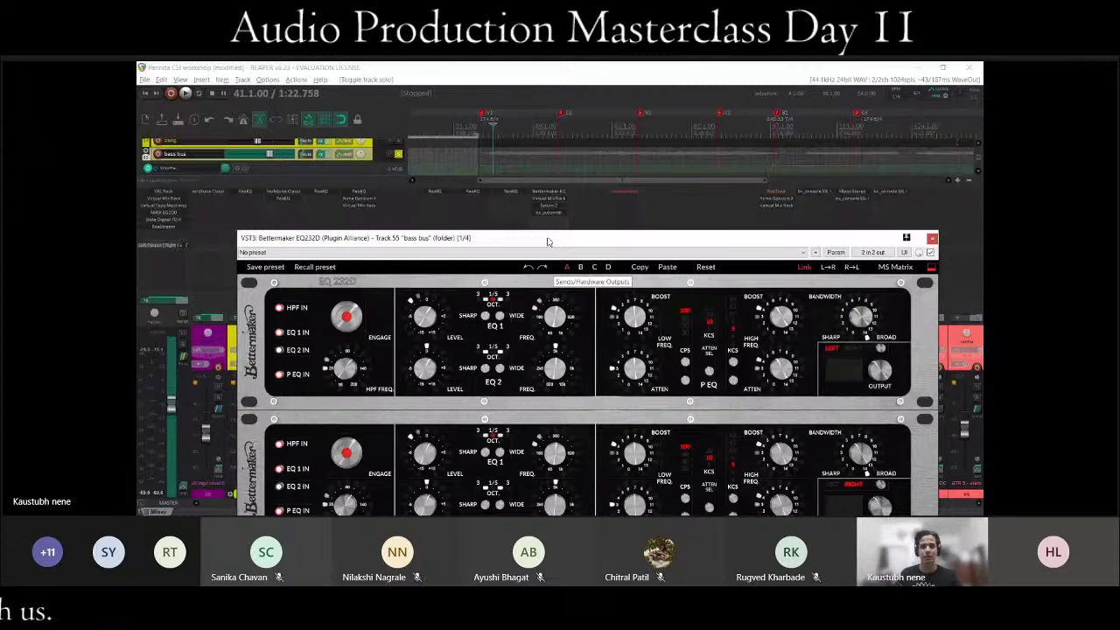
{"action": "left_click_drag", "start_coordinate": [548, 241], "coordinate": [538, 137]}
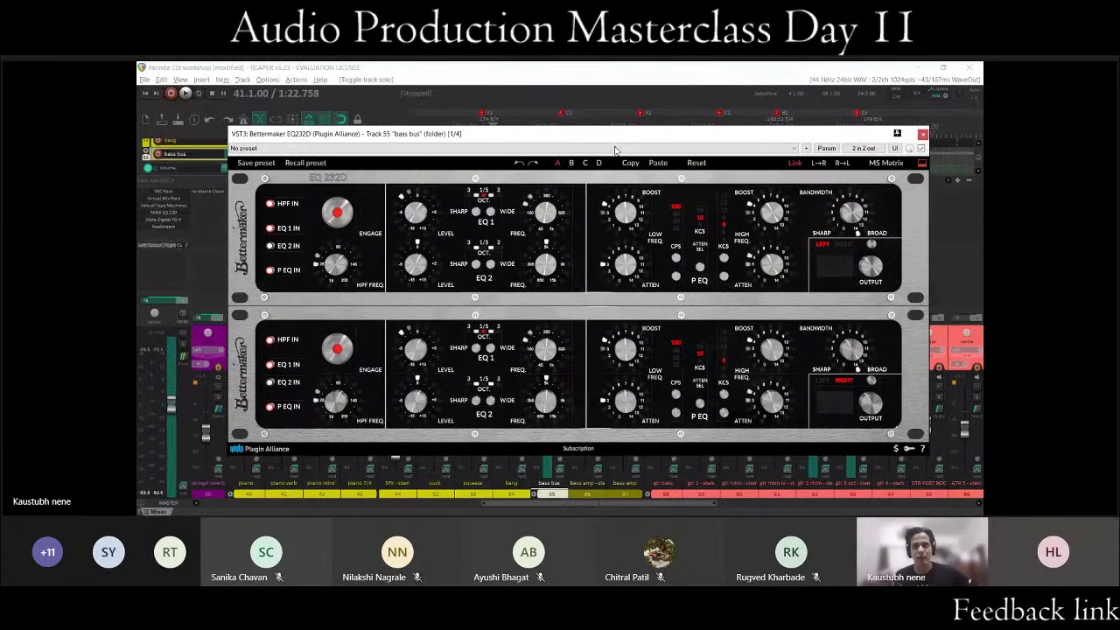
{"action": "left_click_drag", "start_coordinate": [646, 138], "coordinate": [643, 111]}
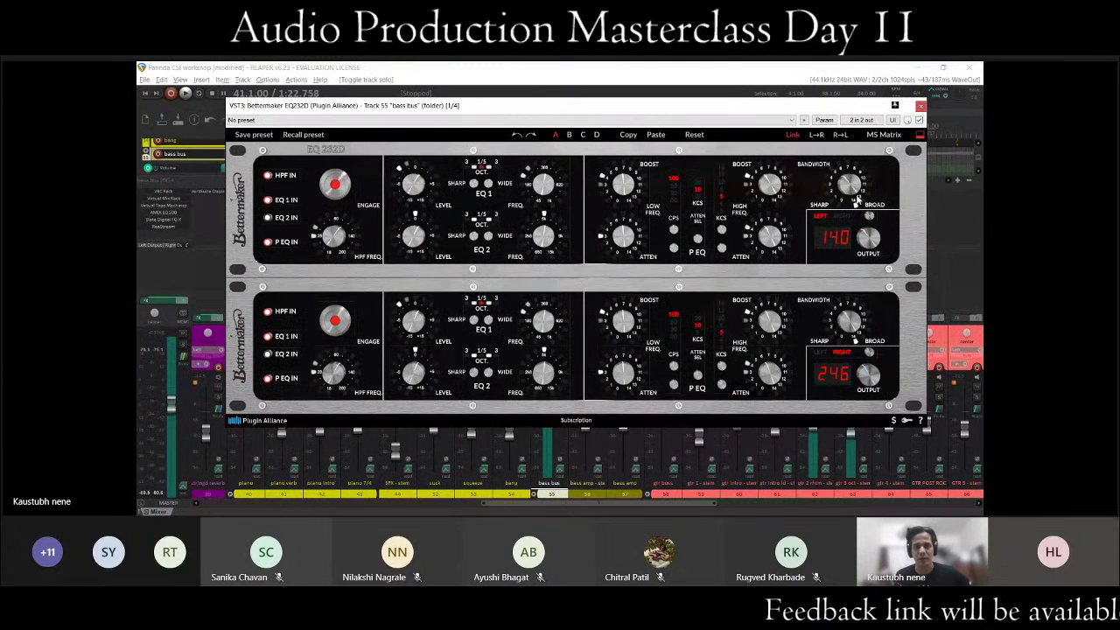
{"action": "left_click_drag", "start_coordinate": [858, 106], "coordinate": [865, 93]}
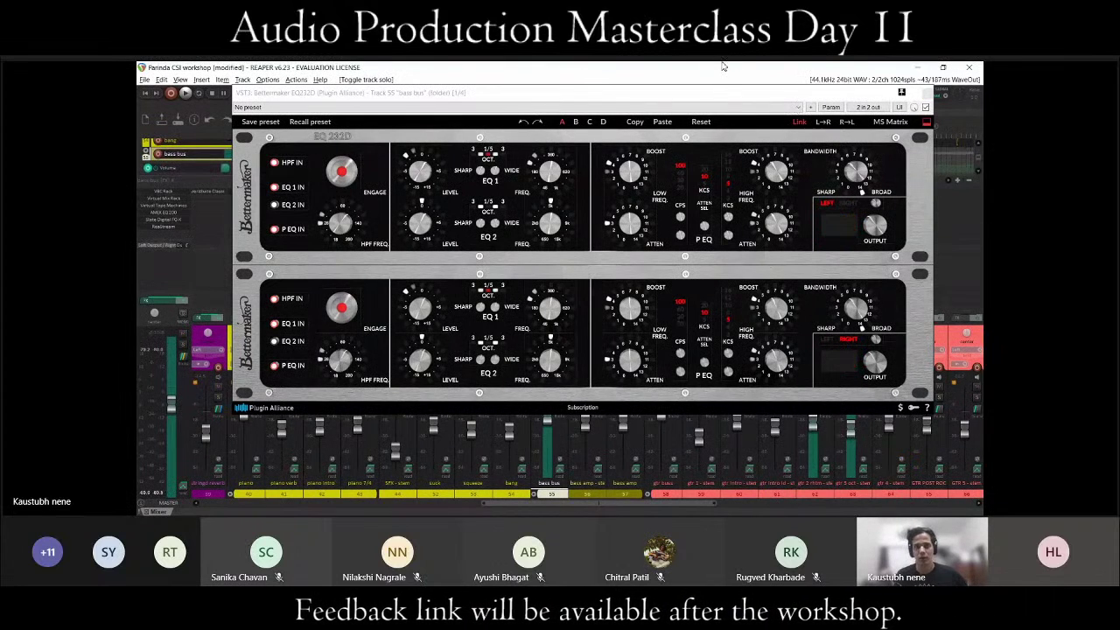
{"action": "left_click", "coordinate": [711, 90]}
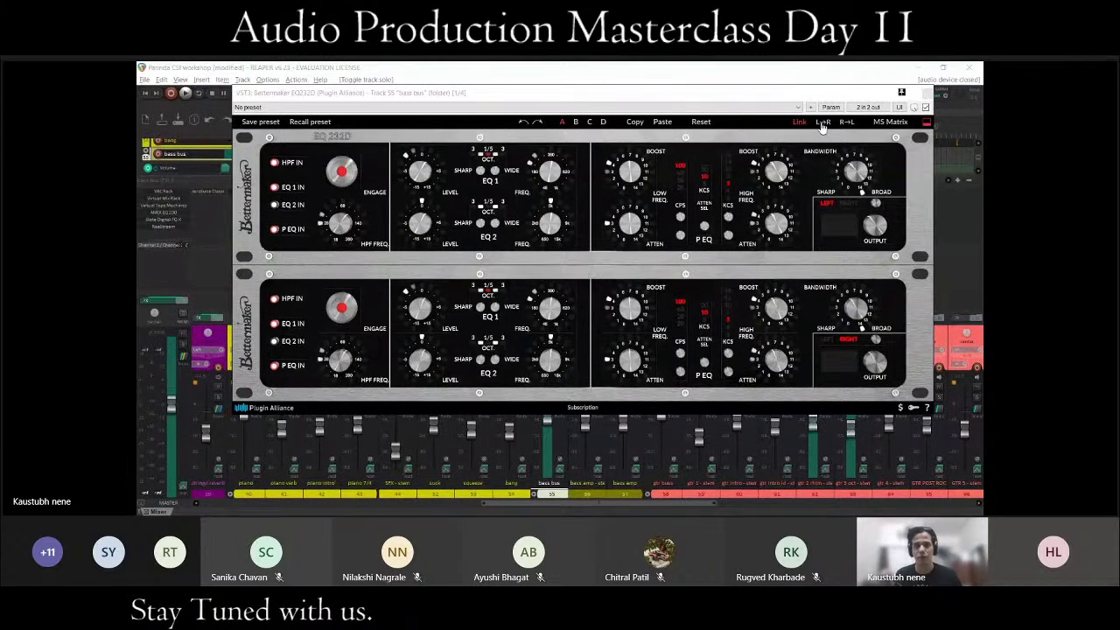
{"action": "left_click", "coordinate": [725, 96]}
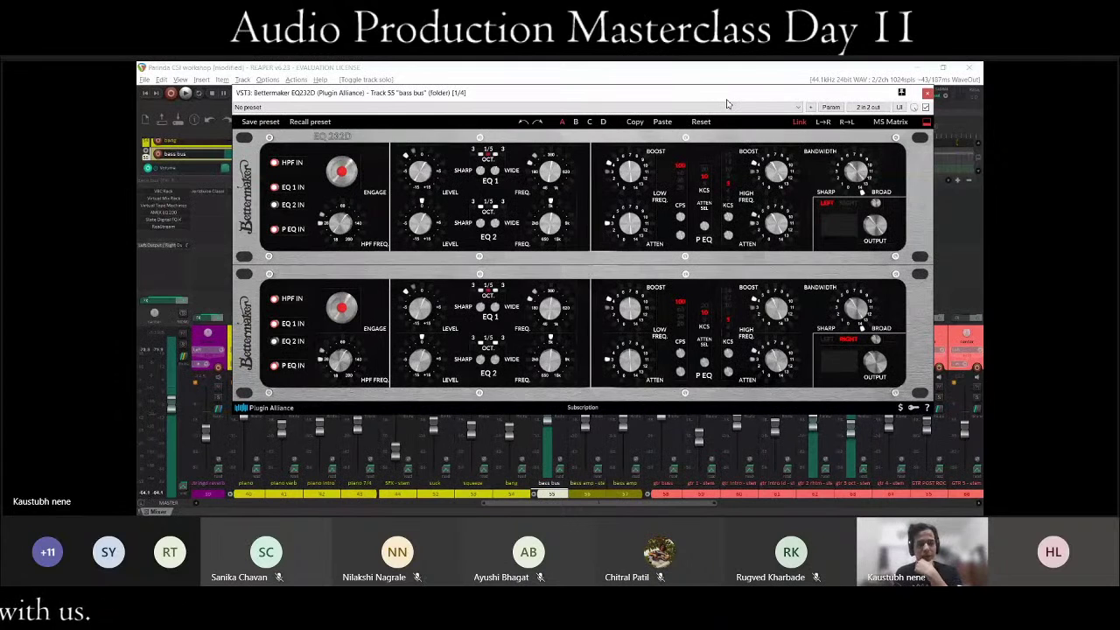
{"action": "left_click_drag", "start_coordinate": [726, 104], "coordinate": [701, 103]}
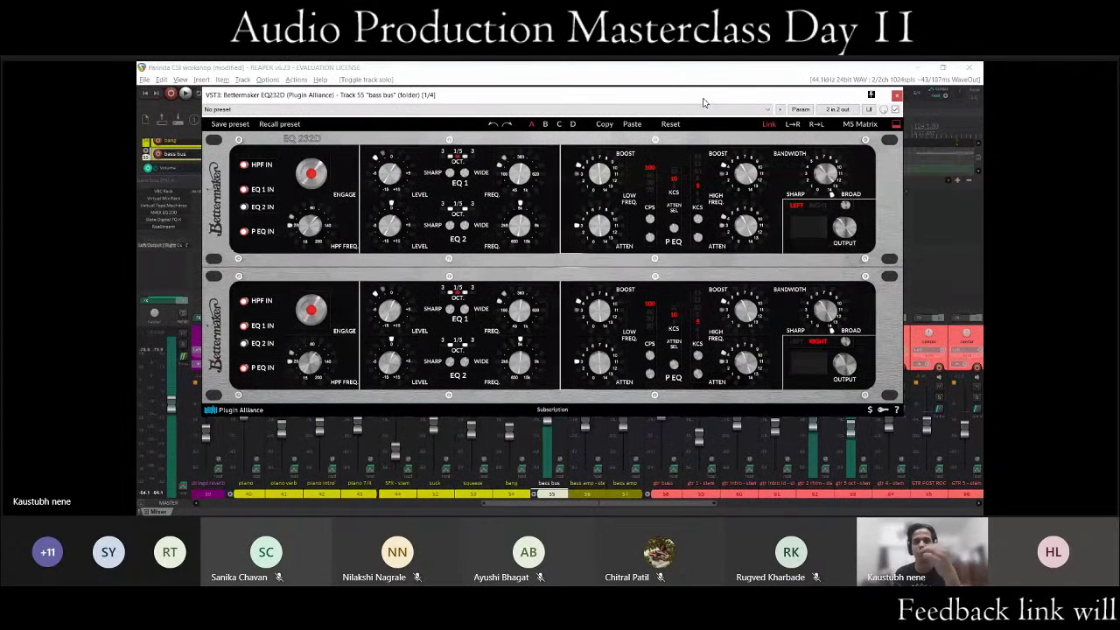
{"action": "left_click_drag", "start_coordinate": [703, 102], "coordinate": [721, 103]}
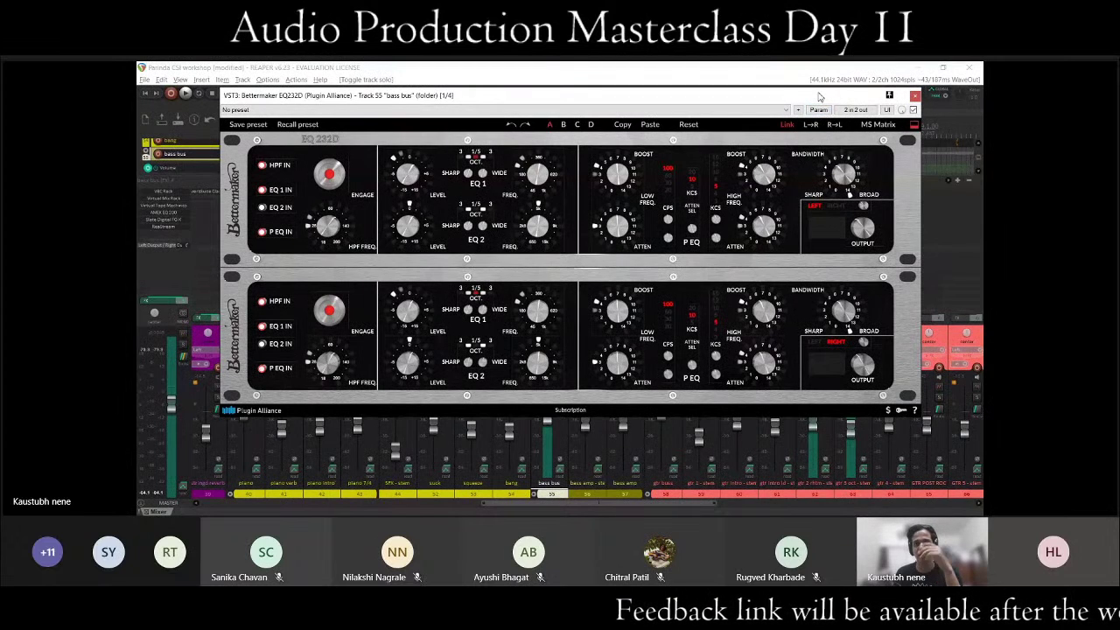
{"action": "left_click_drag", "start_coordinate": [819, 96], "coordinate": [825, 89]}
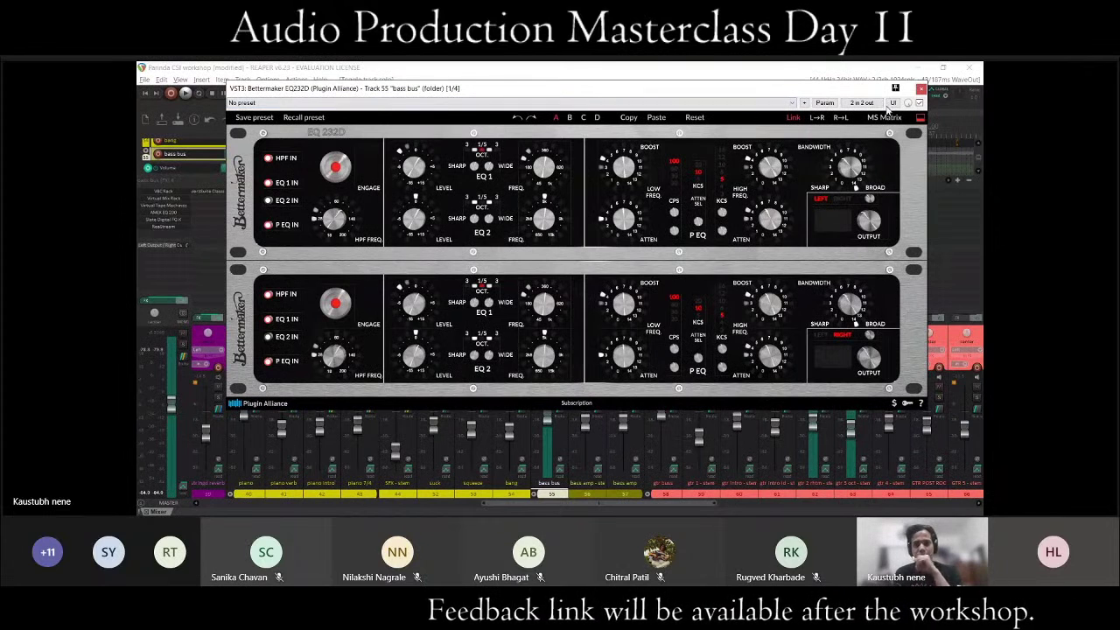
{"action": "left_click_drag", "start_coordinate": [818, 92], "coordinate": [817, 222]}
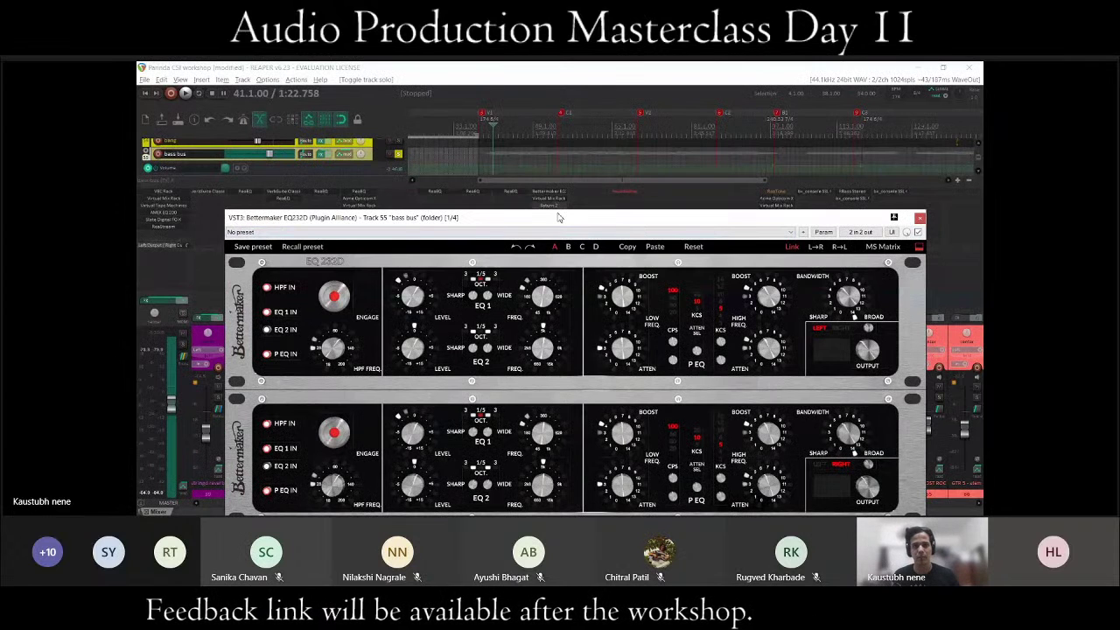
{"action": "left_click_drag", "start_coordinate": [558, 217], "coordinate": [520, 69]}
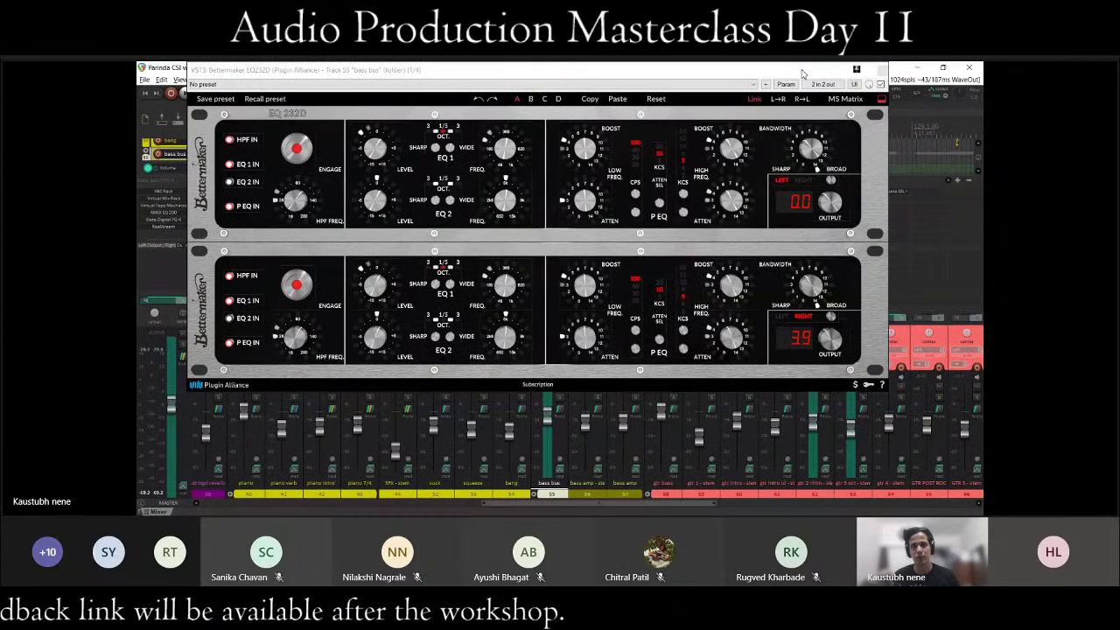
Compare the soloed bass with the Bettermaker EQ232D bypassed and enabled during playback, and close the EQ window.
{"action": "left_click_drag", "start_coordinate": [880, 83], "coordinate": [895, 109]}
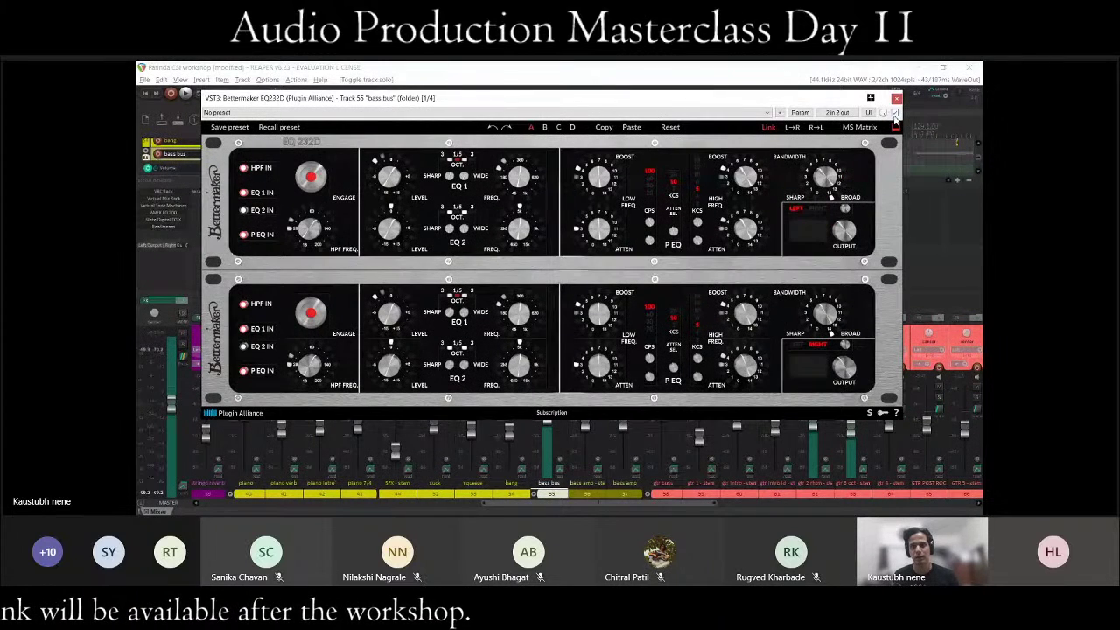
{"action": "left_click", "coordinate": [893, 113]}
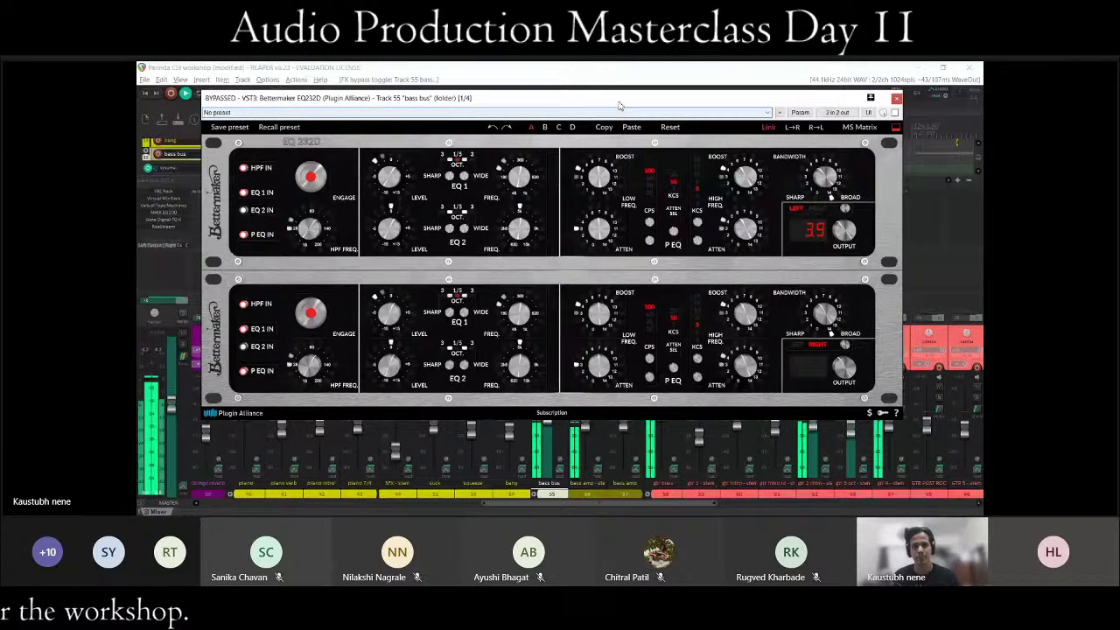
{"action": "left_click_drag", "start_coordinate": [619, 106], "coordinate": [654, 130]}
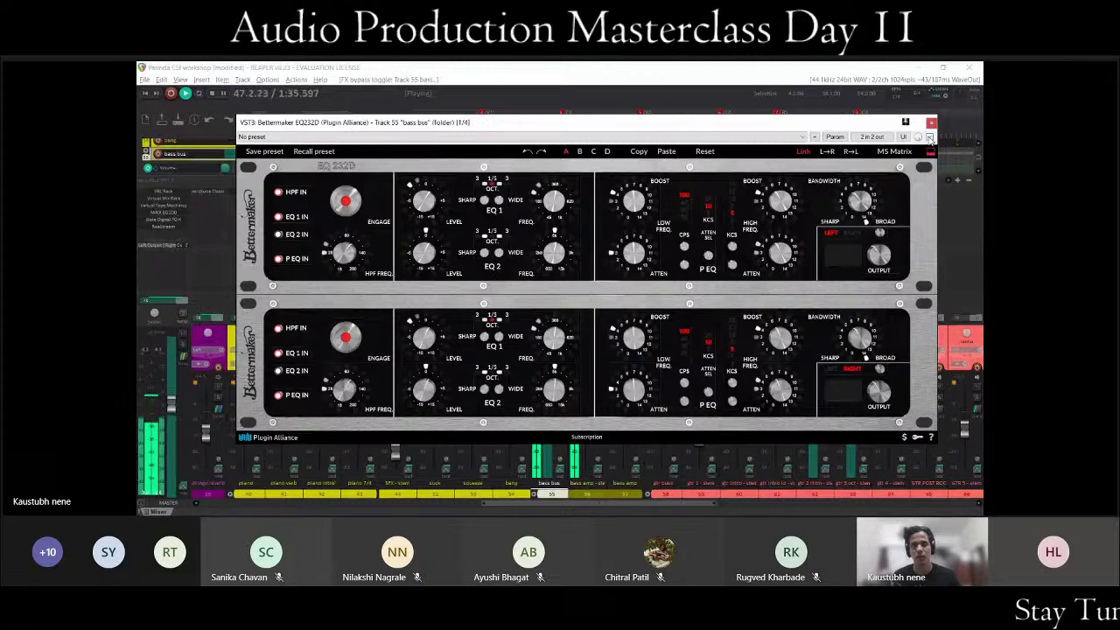
{"action": "left_click", "coordinate": [930, 138]}
{"action": "left_click", "coordinate": [929, 138]}
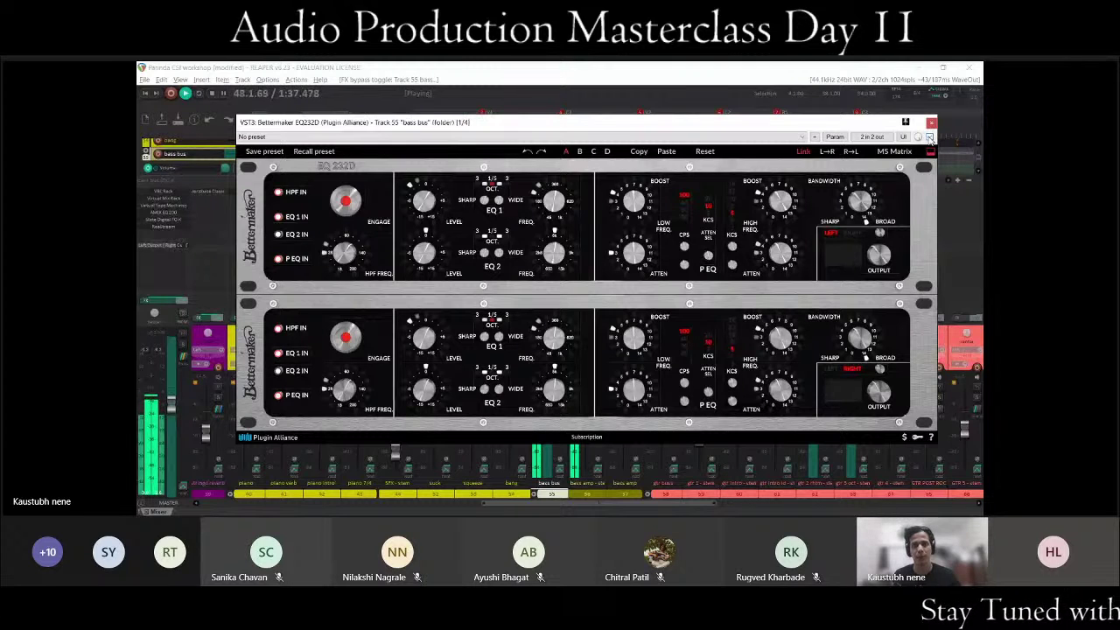
{"action": "left_click", "coordinate": [930, 139]}
{"action": "left_click", "coordinate": [930, 138]}
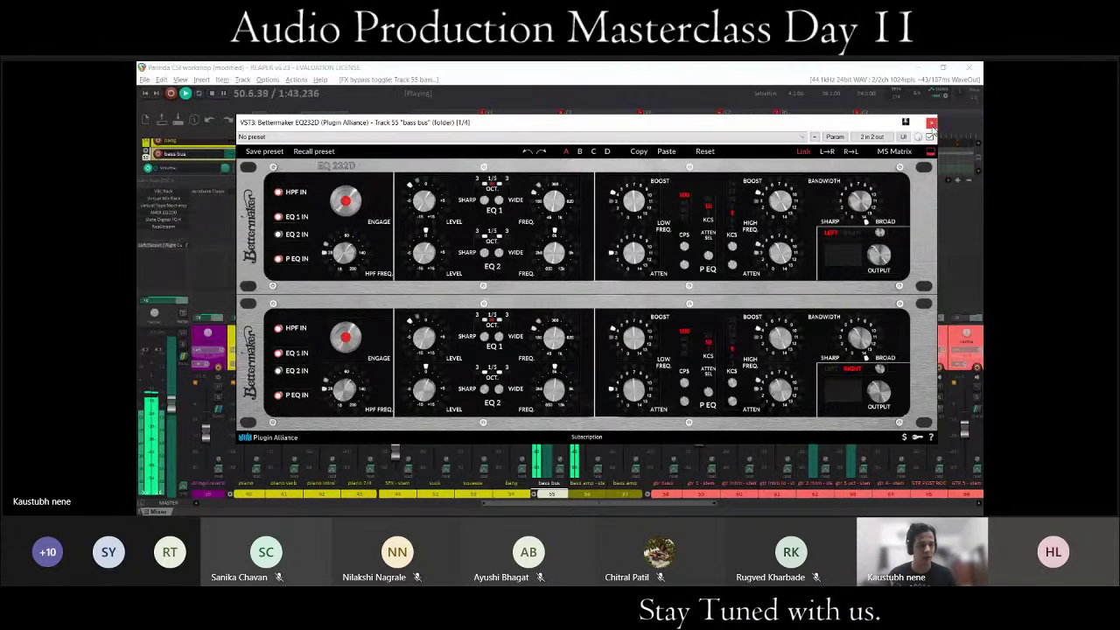
{"action": "left_click", "coordinate": [931, 123]}
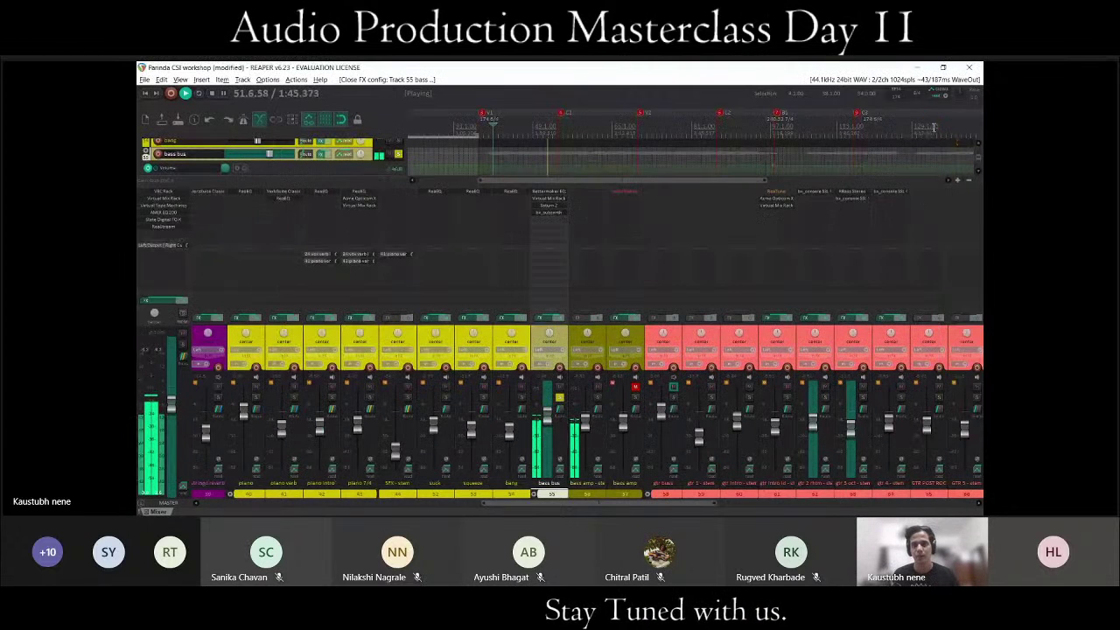
{"action": "key", "text": "space"}
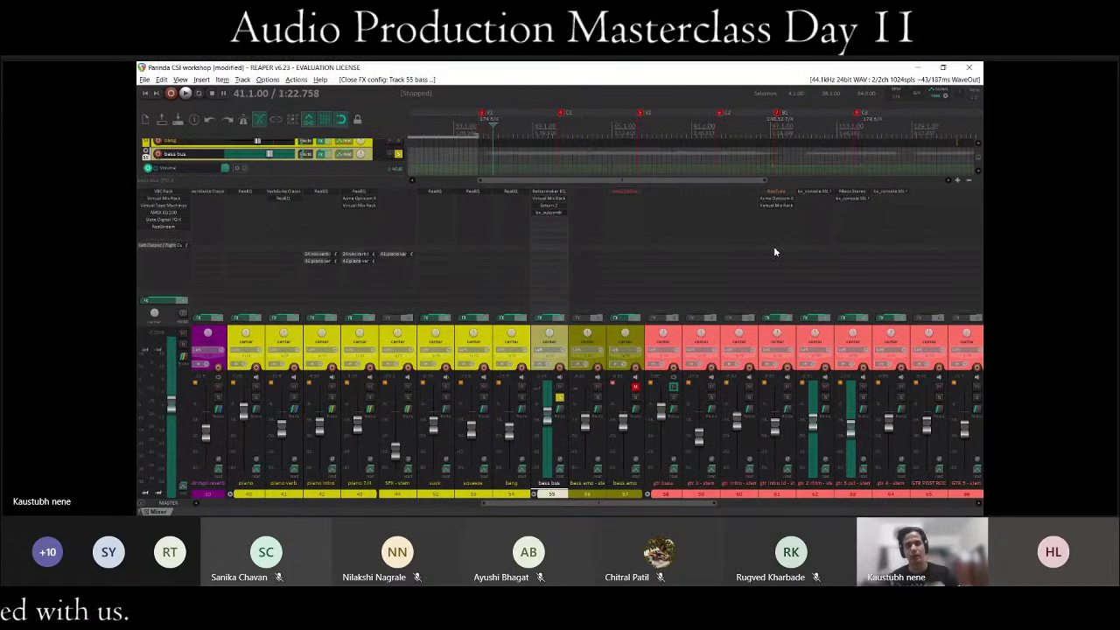
Open the Virtual Mix Rack on the "bass bus" track and examine the FG-S and FG-A equalizer settings.
{"action": "left_click", "coordinate": [557, 200]}
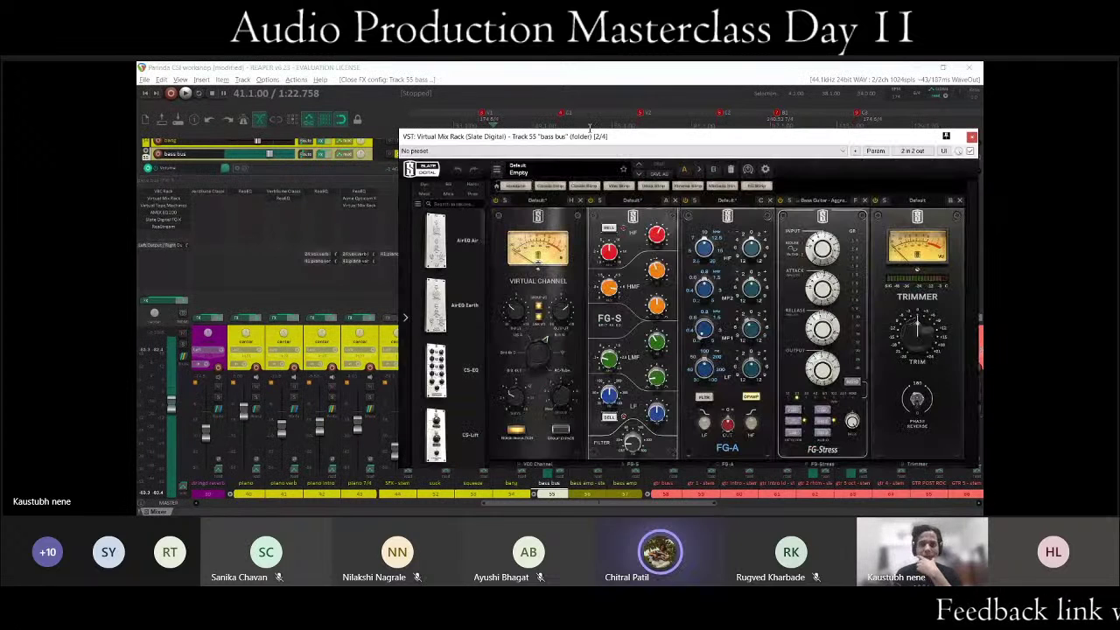
{"action": "left_click_drag", "start_coordinate": [581, 147], "coordinate": [451, 117]}
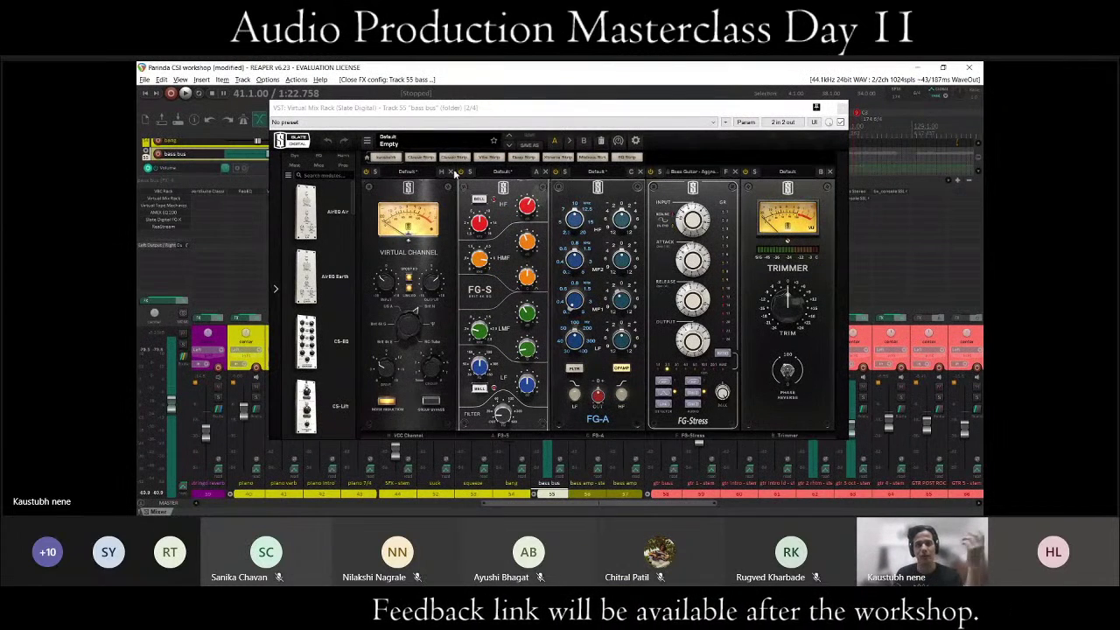
{"action": "left_click", "coordinate": [494, 114]}
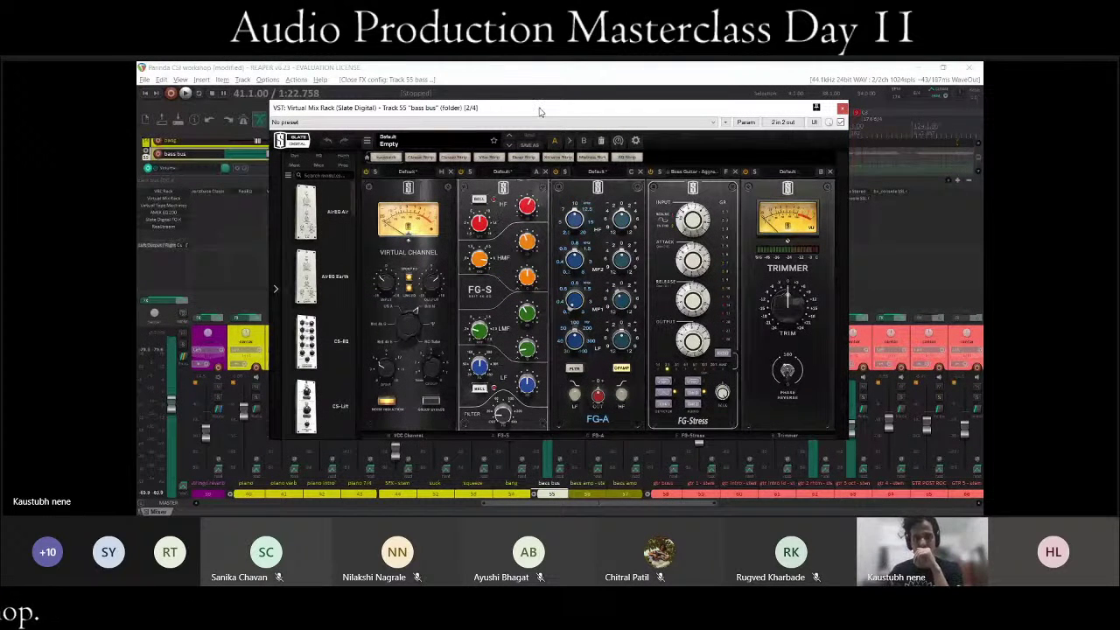
{"action": "left_click_drag", "start_coordinate": [540, 112], "coordinate": [544, 99]}
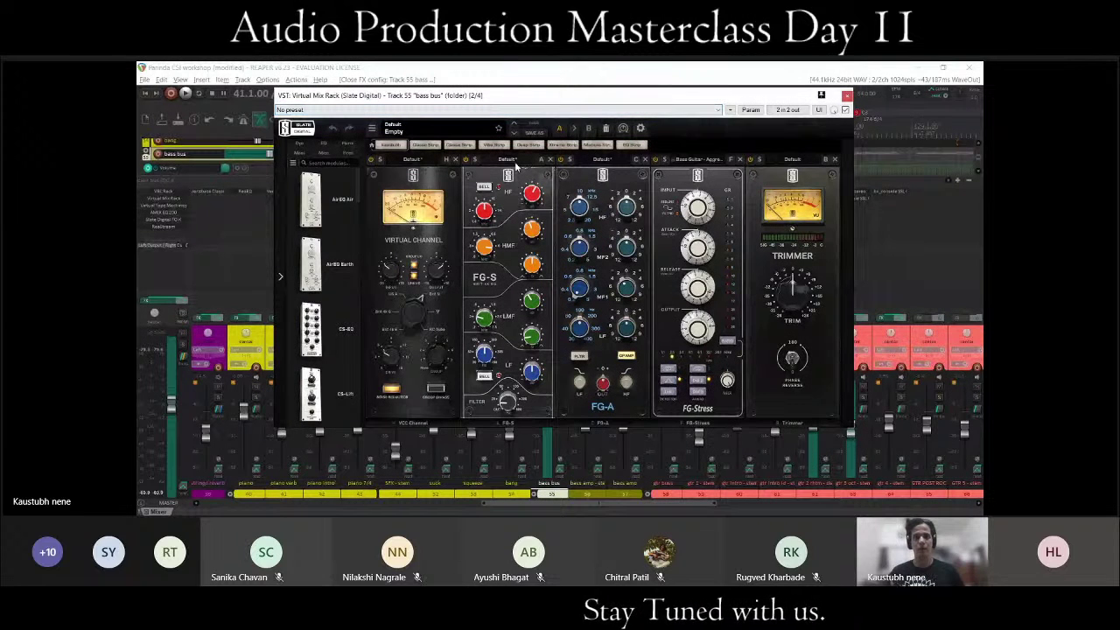
{"action": "left_click_drag", "start_coordinate": [527, 100], "coordinate": [534, 97]}
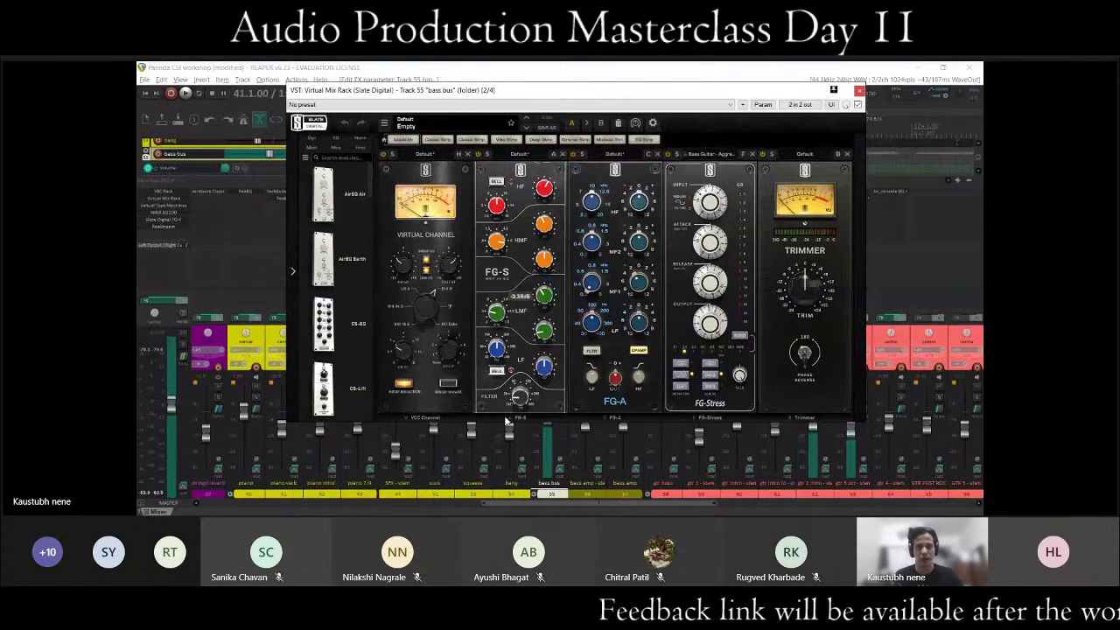
{"action": "mouse_move", "coordinate": [525, 404]}
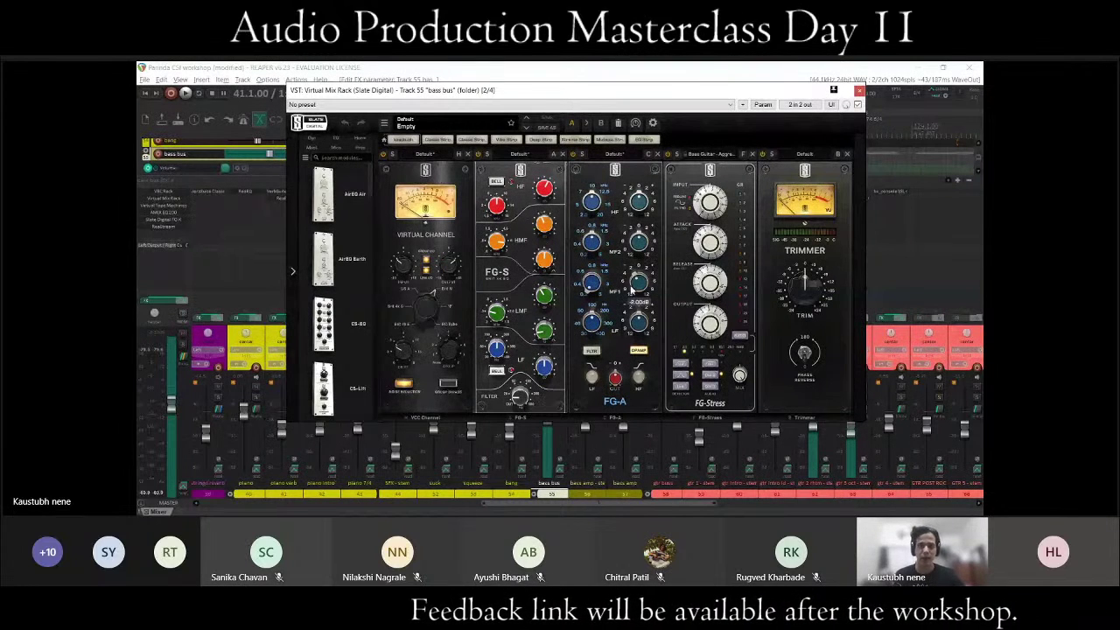
{"action": "mouse_move", "coordinate": [631, 291]}
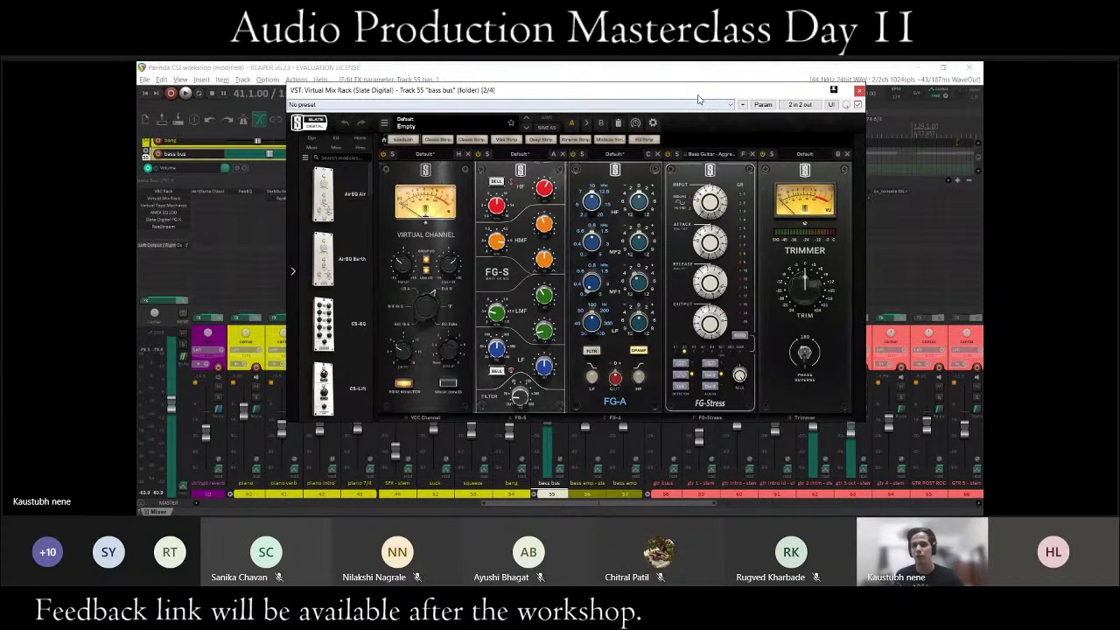
Reposition the Virtual Mix Rack window so all its modules are readable, and play the soloed bass from measure 41 through it.
{"action": "left_click_drag", "start_coordinate": [698, 99], "coordinate": [677, 122]}
{"action": "left_click", "coordinate": [713, 186]}
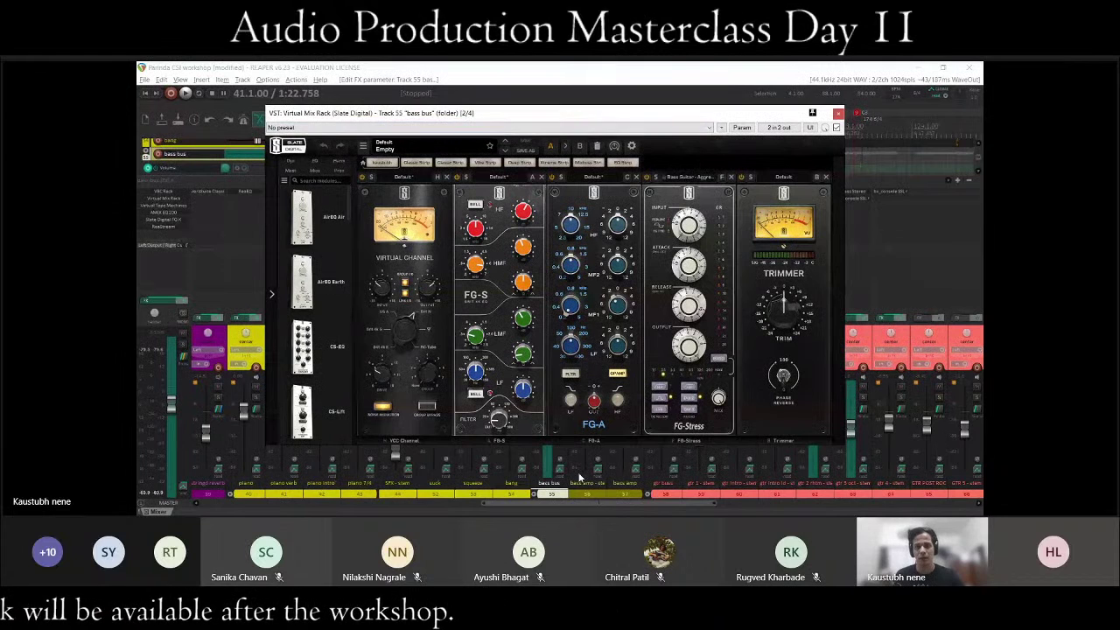
{"action": "left_click", "coordinate": [745, 183]}
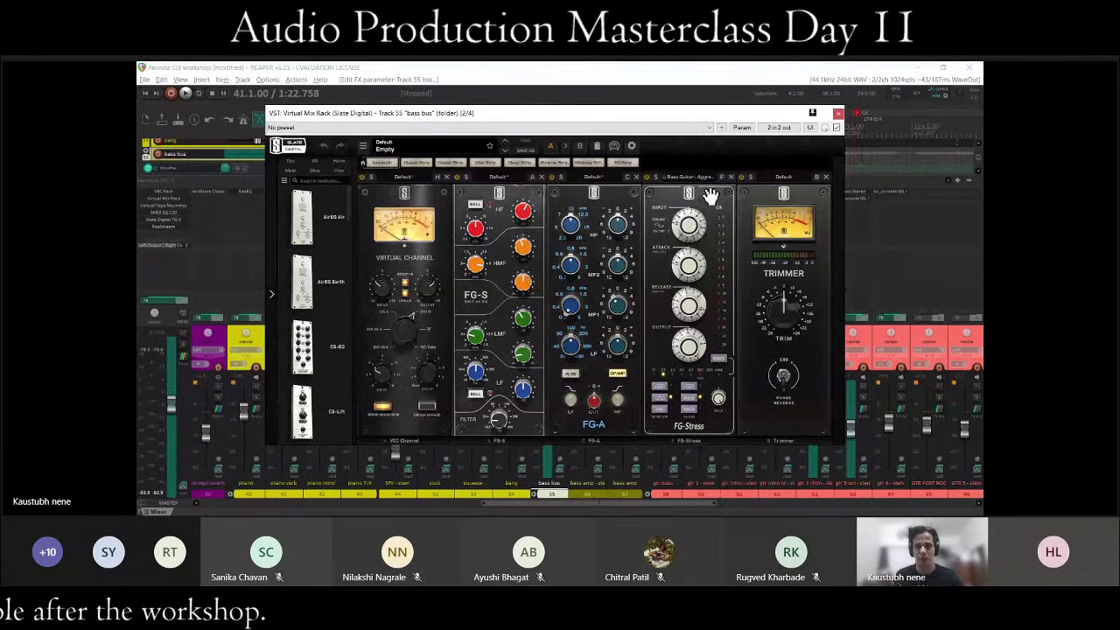
{"action": "left_click", "coordinate": [560, 69]}
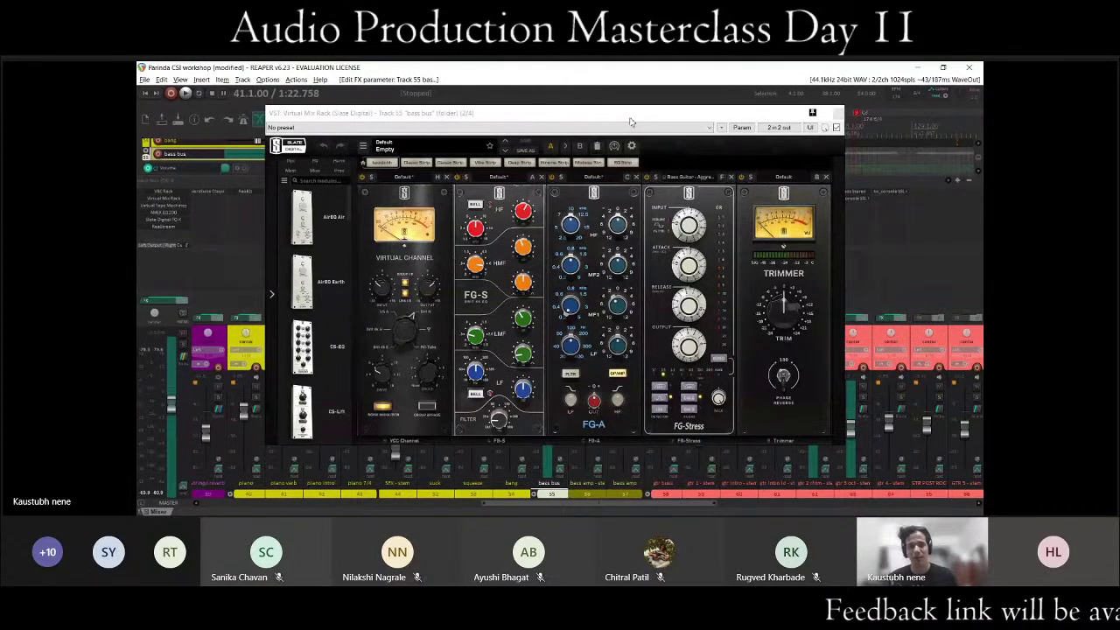
{"action": "key", "text": "space"}
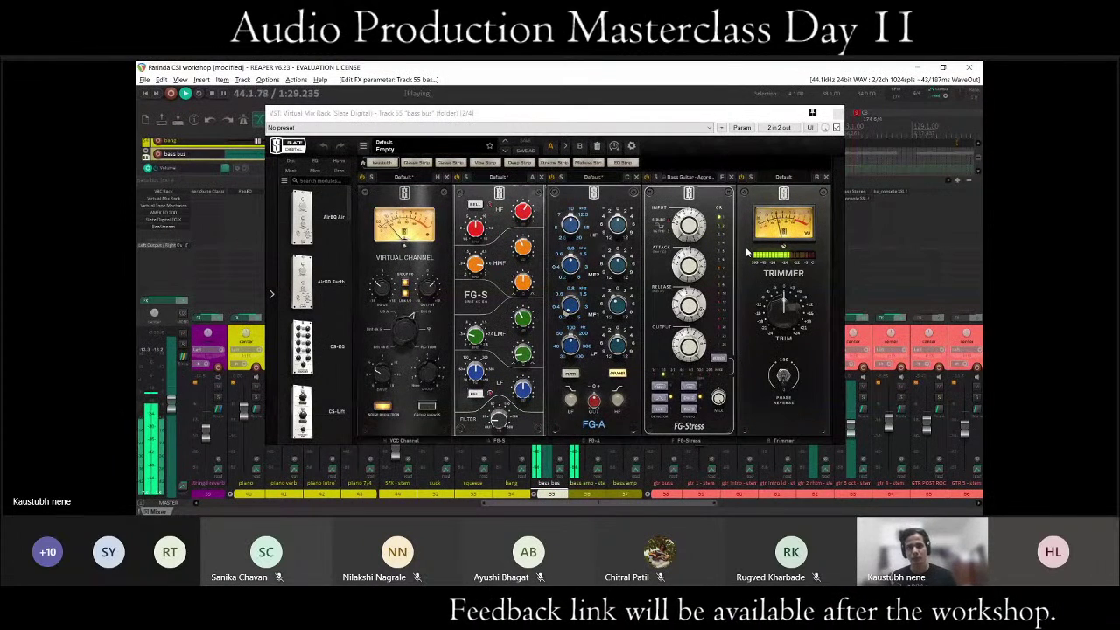
{"action": "key", "text": "space"}
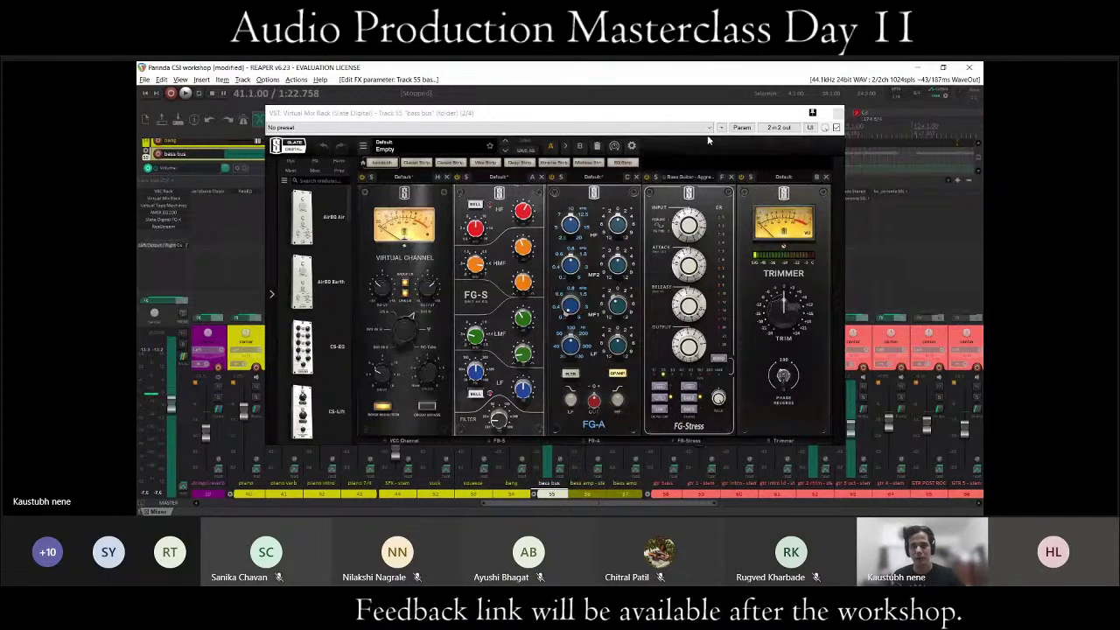
Examine the FG-Stress compressor settings in the "bass bus" Virtual Mix Rack and close the plugin window.
{"action": "left_click_drag", "start_coordinate": [729, 117], "coordinate": [736, 110]}
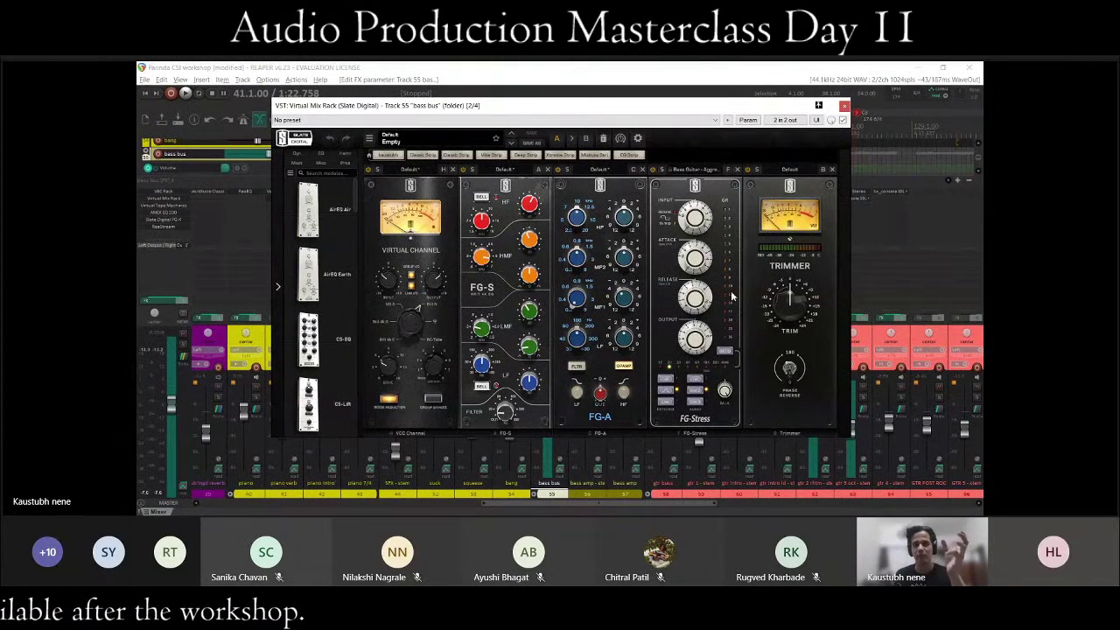
{"action": "left_click_drag", "start_coordinate": [712, 187], "coordinate": [742, 286]}
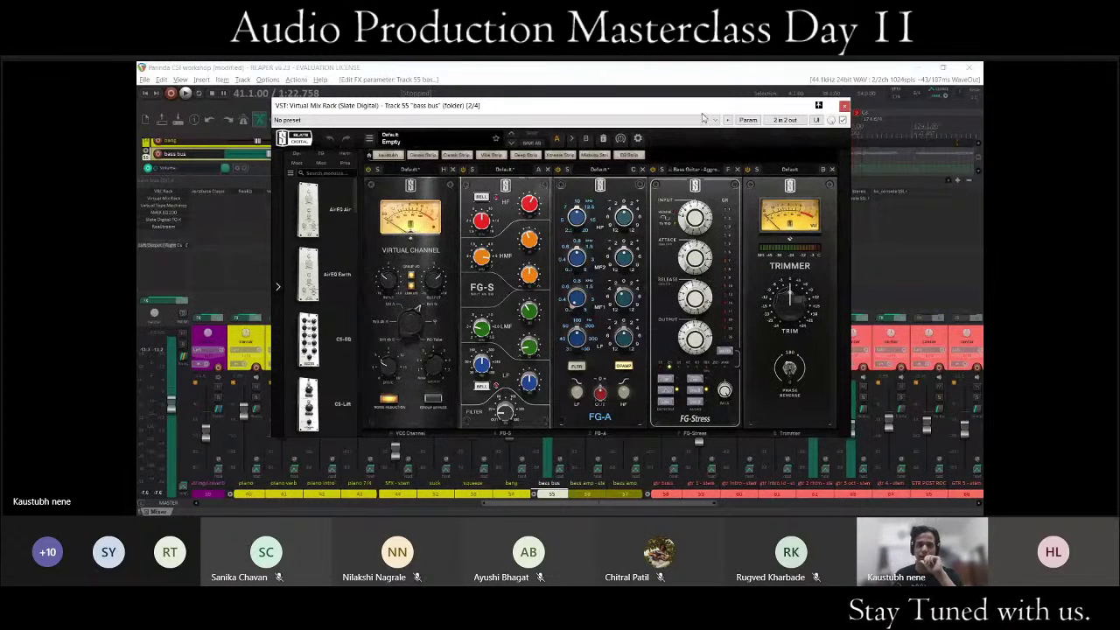
{"action": "left_click_drag", "start_coordinate": [701, 112], "coordinate": [704, 106]}
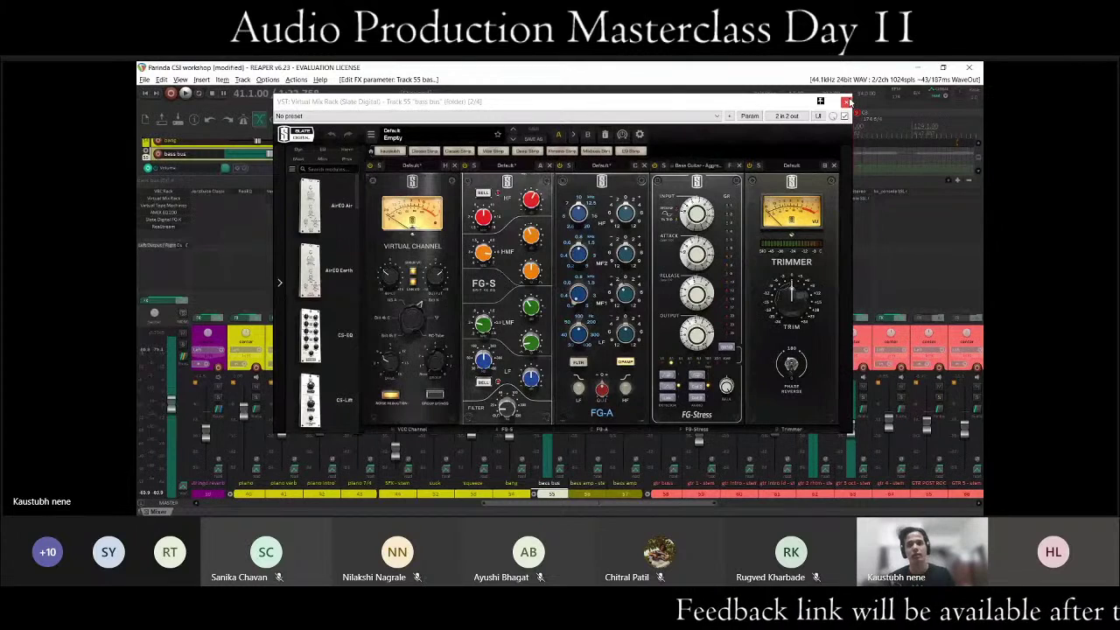
{"action": "left_click", "coordinate": [846, 102]}
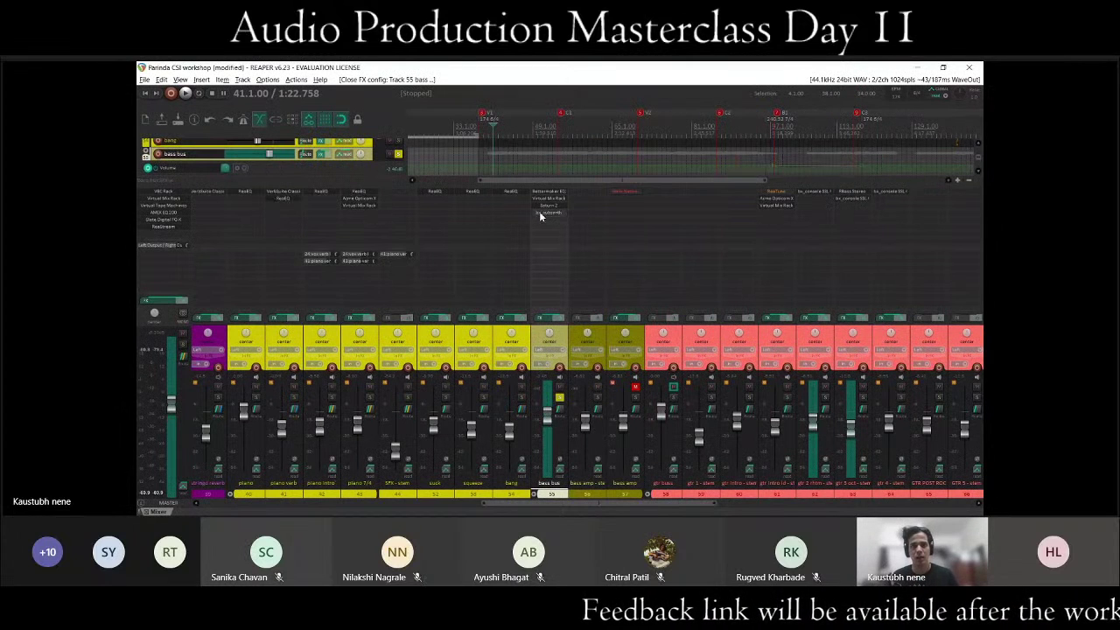
Open FabFilter Saturn 2 on the "bass bus" track, view its multiband saturation settings, and close it.
{"action": "left_click", "coordinate": [548, 207]}
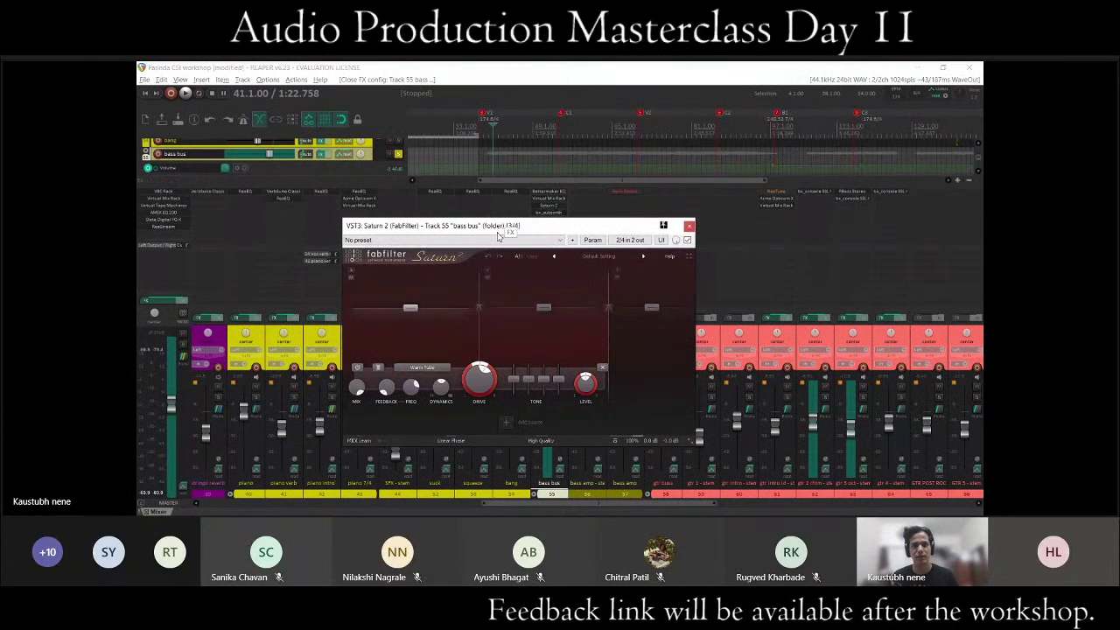
{"action": "left_click_drag", "start_coordinate": [495, 229], "coordinate": [623, 164]}
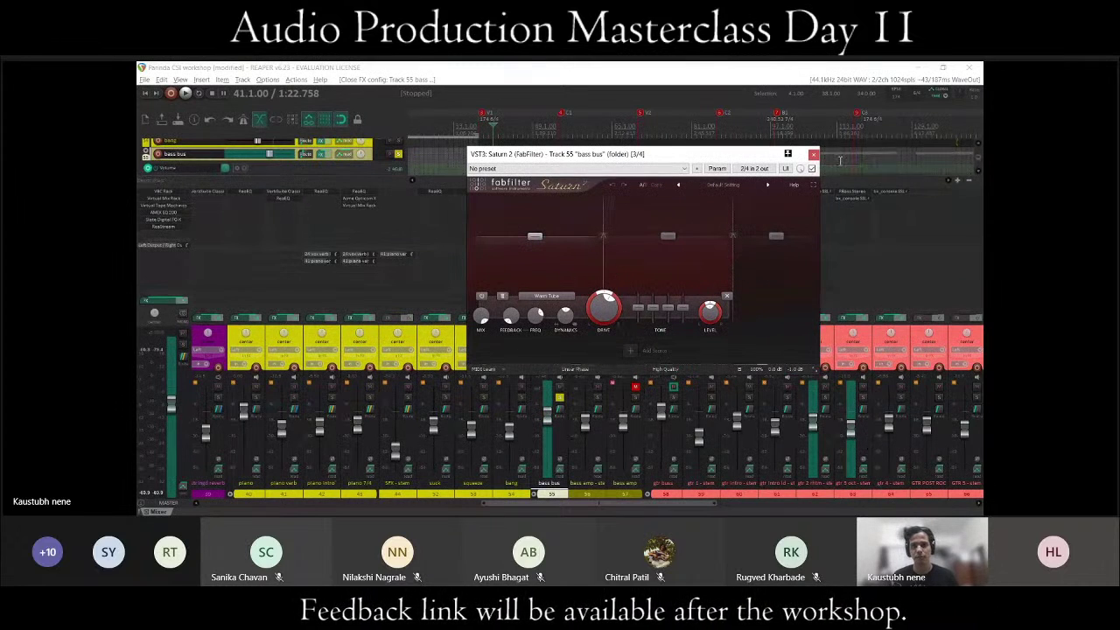
{"action": "left_click", "coordinate": [813, 155]}
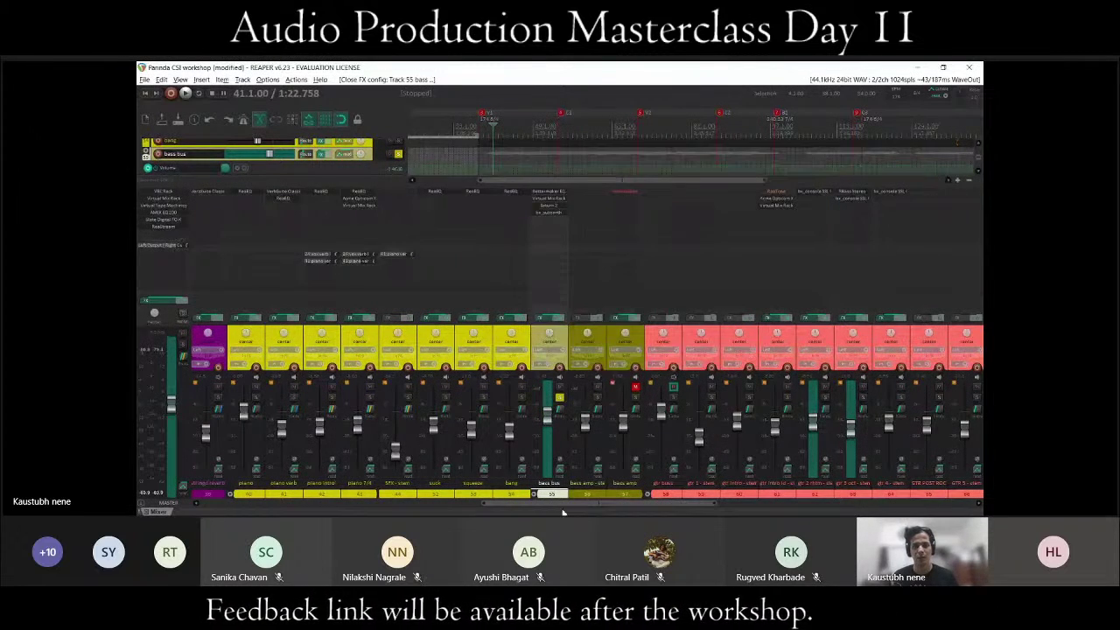
Open bx_subsynth on the "bass bus" track, compare the bass with it bypassed and enabled during playback, and close it.
{"action": "left_click", "coordinate": [549, 212]}
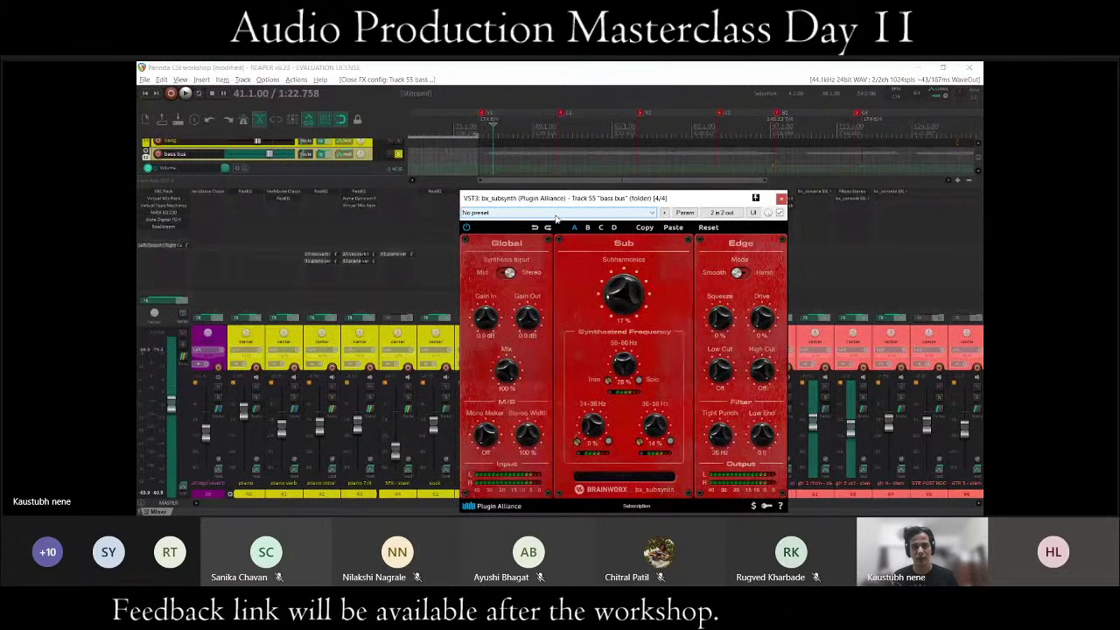
{"action": "left_click_drag", "start_coordinate": [594, 198], "coordinate": [607, 140]}
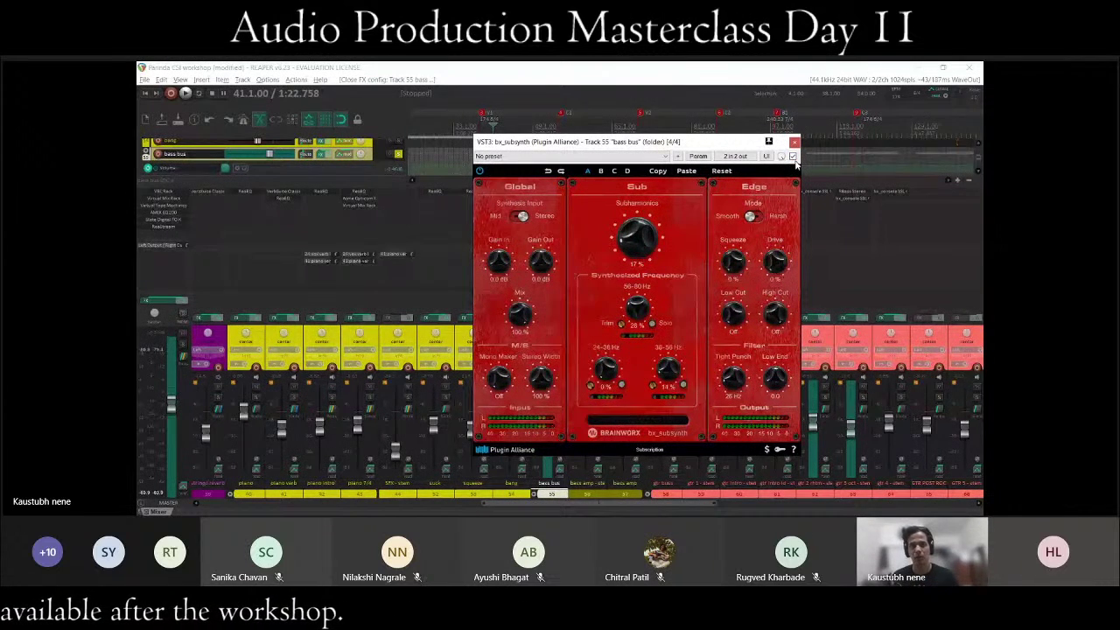
{"action": "key", "text": "space"}
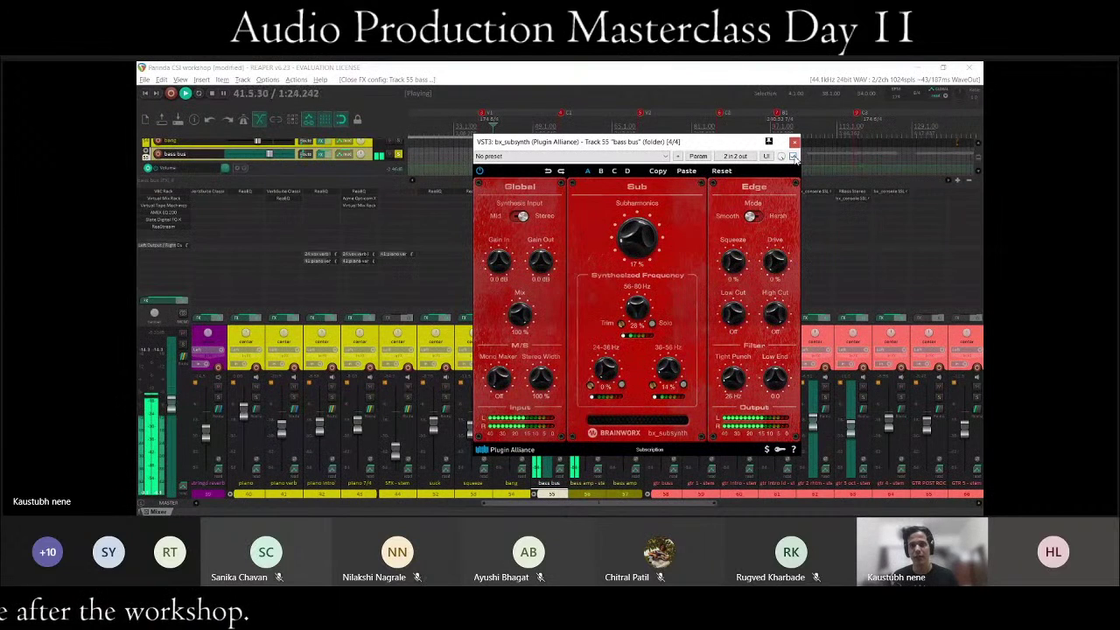
{"action": "left_click", "coordinate": [793, 157]}
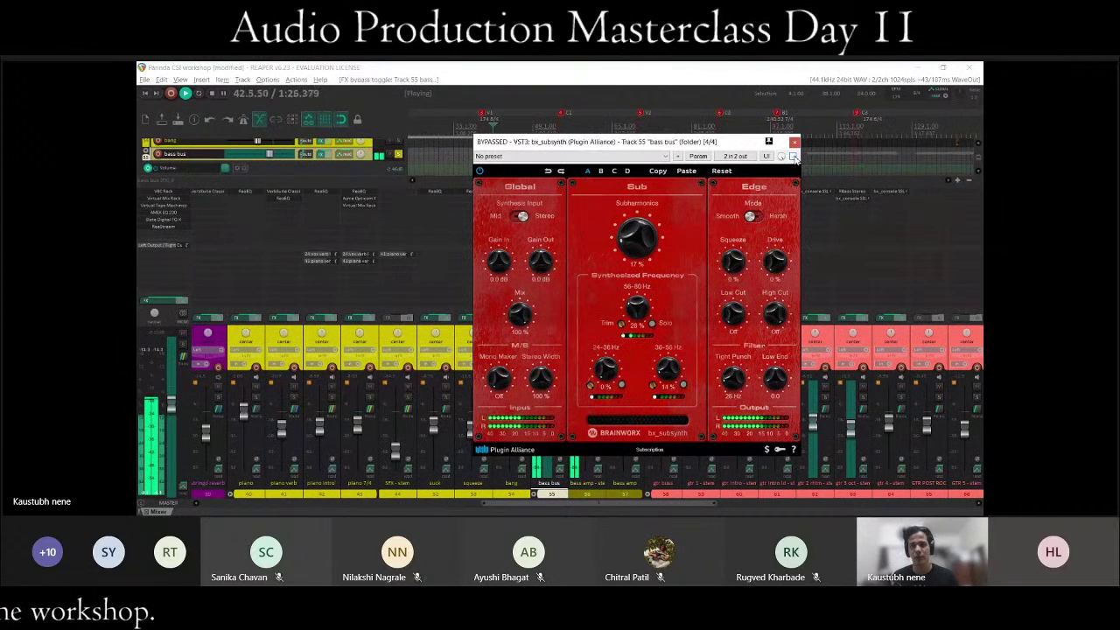
{"action": "left_click", "coordinate": [793, 157]}
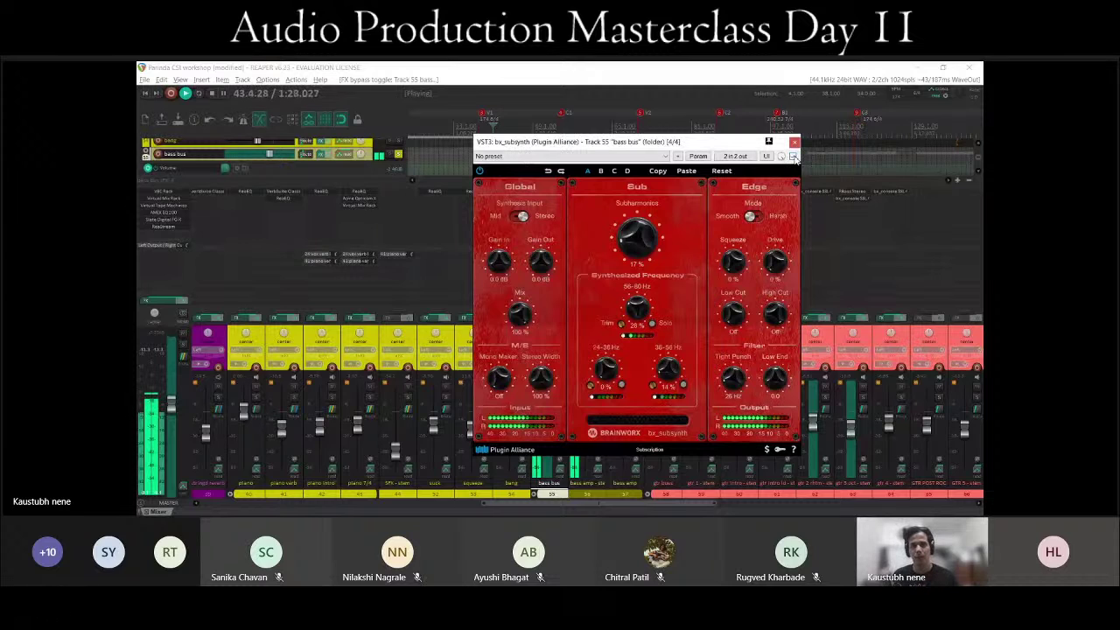
{"action": "key", "text": "space"}
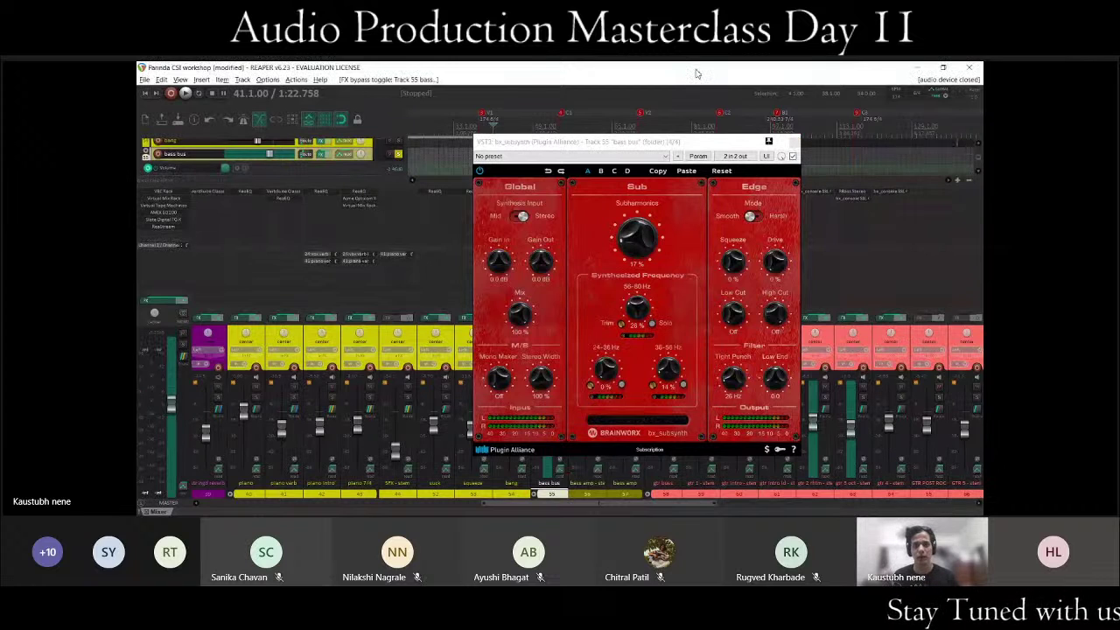
{"action": "key", "text": "Escape"}
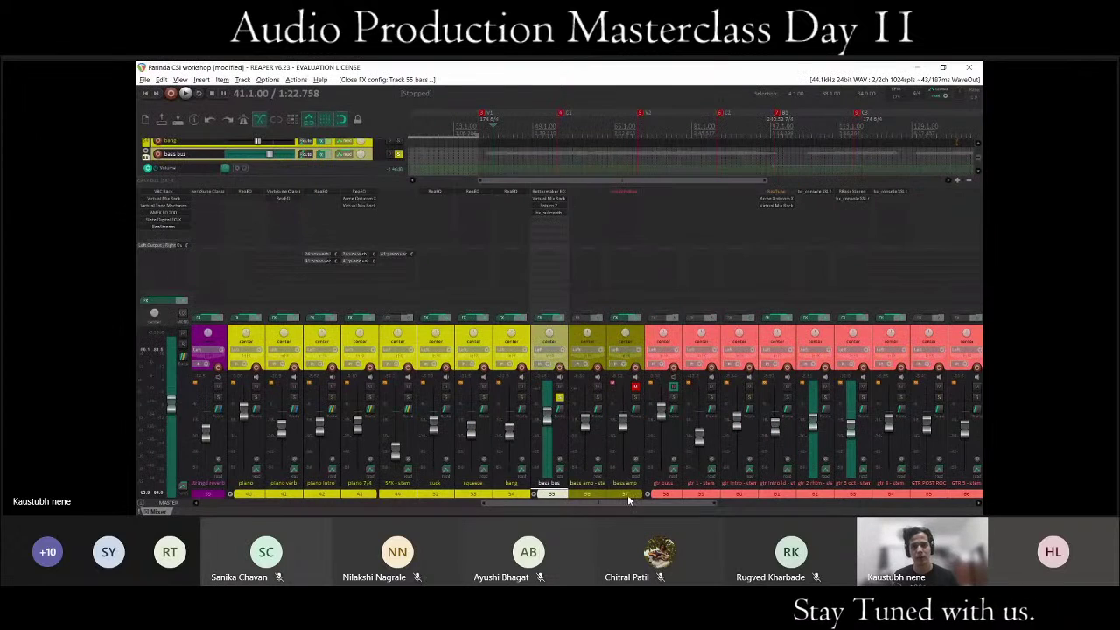
Select the "gtr buss" track and look through the guitar and drum tracks and their plugin chains in the mixer.
{"action": "left_click_drag", "start_coordinate": [629, 503], "coordinate": [742, 513]}
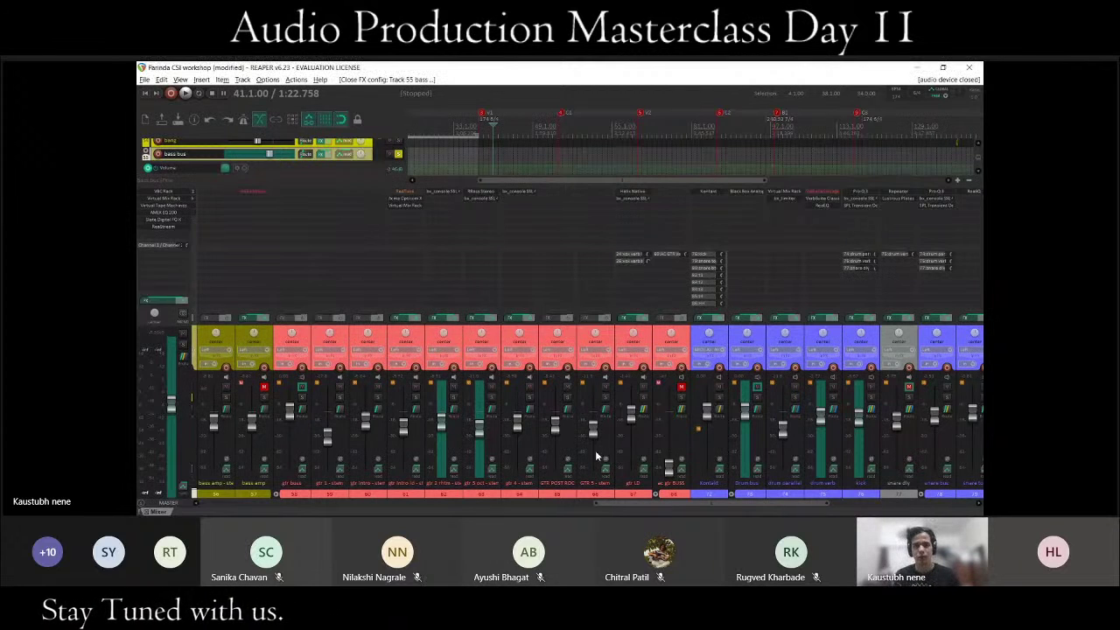
{"action": "left_click_drag", "start_coordinate": [609, 504], "coordinate": [547, 513]}
{"action": "left_click", "coordinate": [502, 341]}
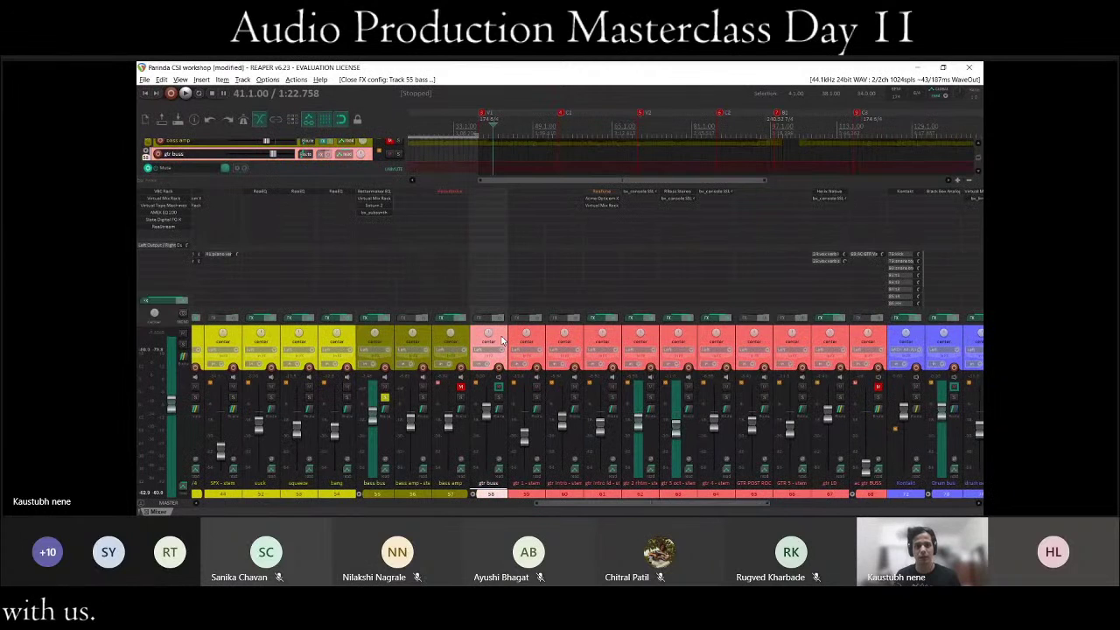
{"action": "left_click_drag", "start_coordinate": [607, 504], "coordinate": [633, 504]}
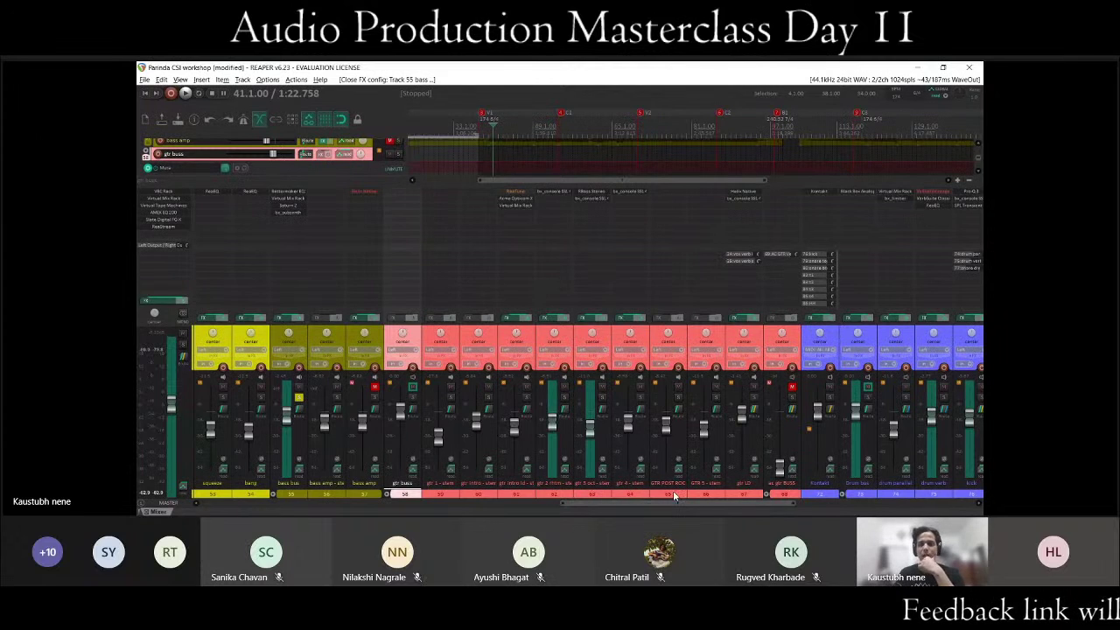
{"action": "left_click_drag", "start_coordinate": [731, 503], "coordinate": [897, 468]}
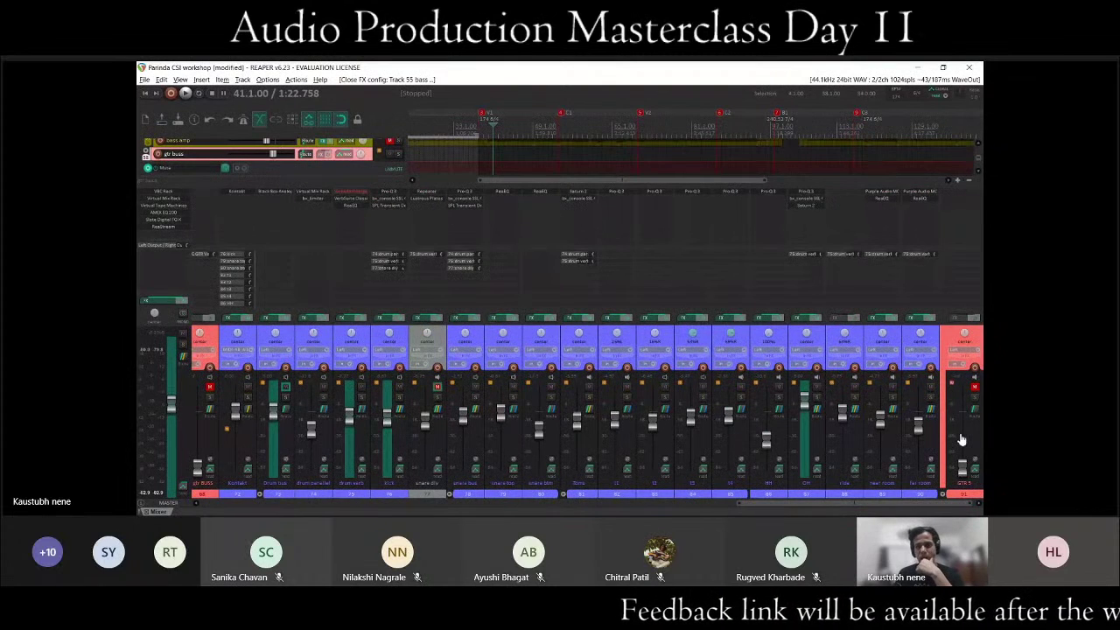
{"action": "left_click_drag", "start_coordinate": [743, 503], "coordinate": [609, 503]}
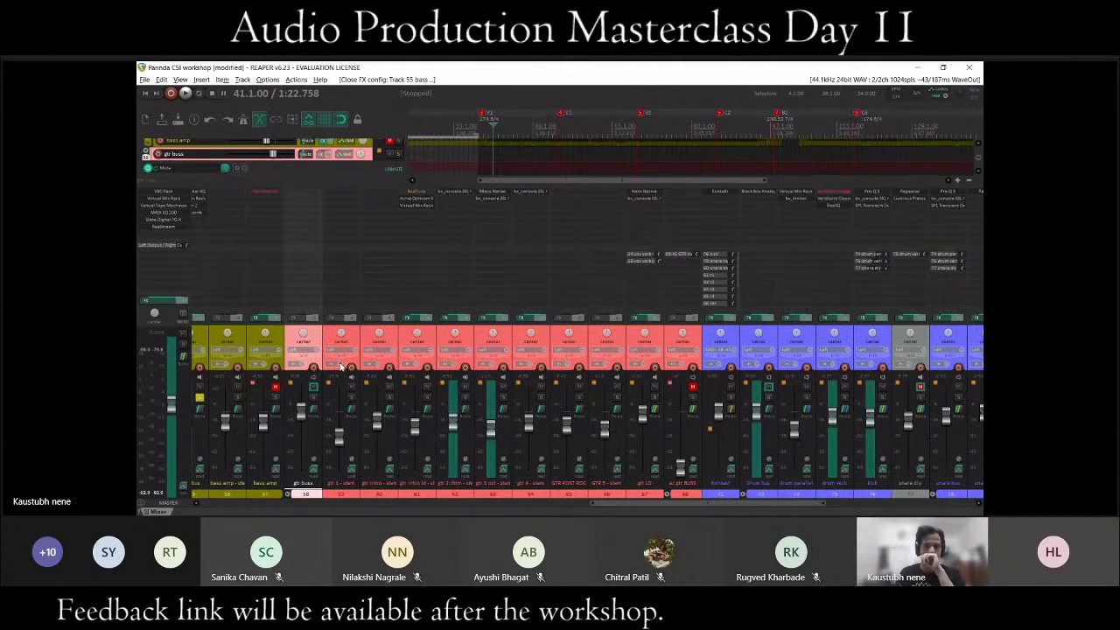
{"action": "left_click_drag", "start_coordinate": [607, 504], "coordinate": [775, 499]}
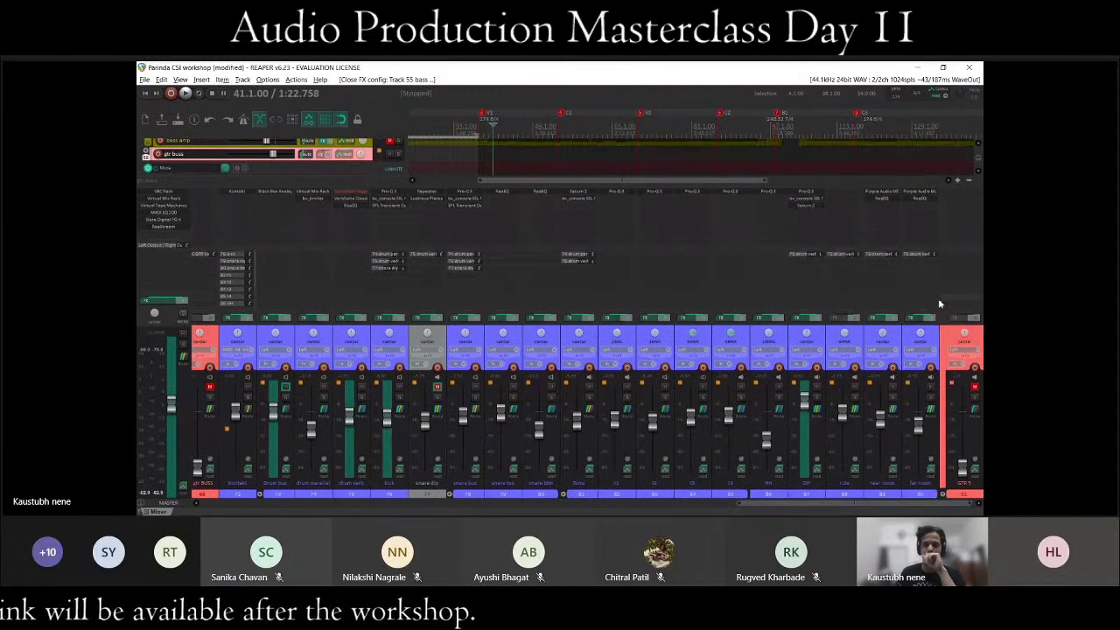
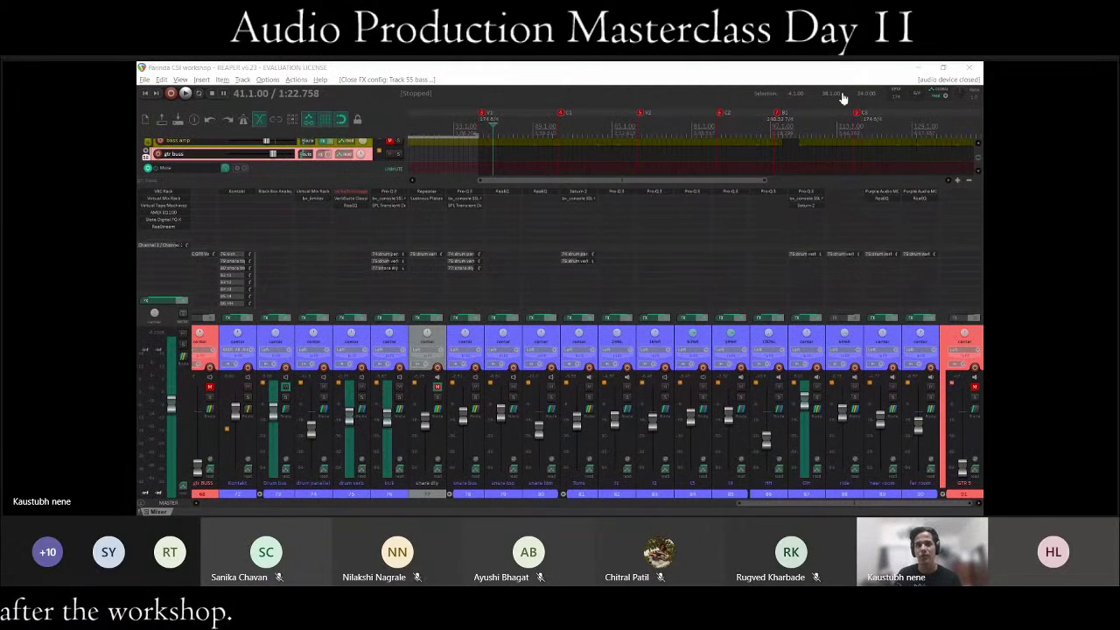
Solo the "gtr intro ld - stem" track in place of the "bass bus" and play the intro with its solo on and off.
{"action": "left_click", "coordinate": [840, 91]}
{"action": "left_click_drag", "start_coordinate": [799, 502], "coordinate": [578, 495]}
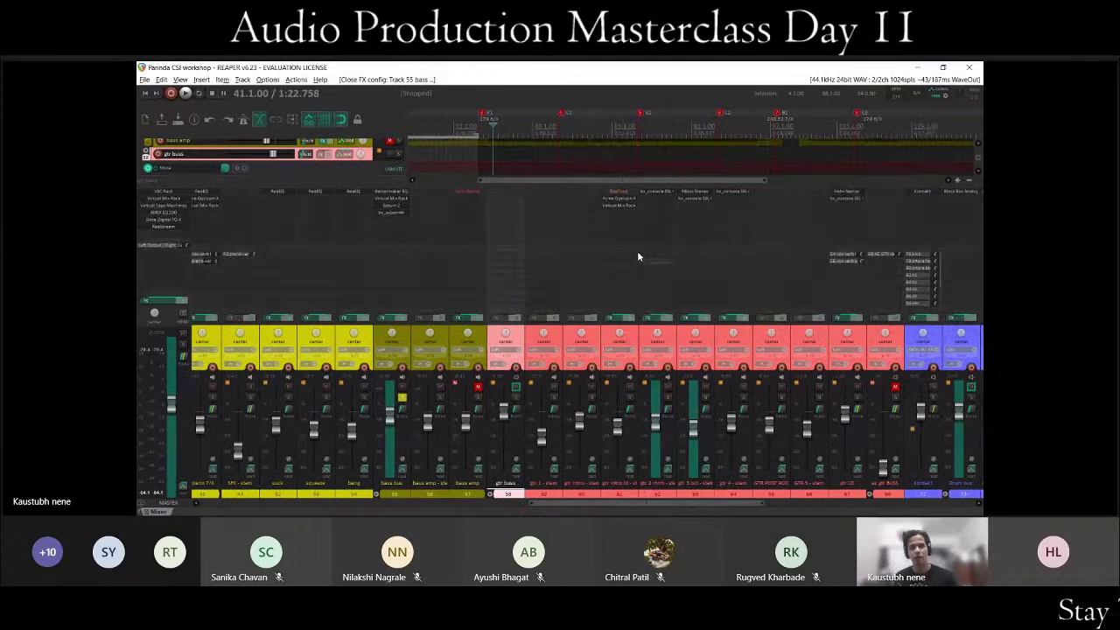
{"action": "left_click", "coordinate": [629, 397]}
{"action": "left_click", "coordinate": [636, 349]}
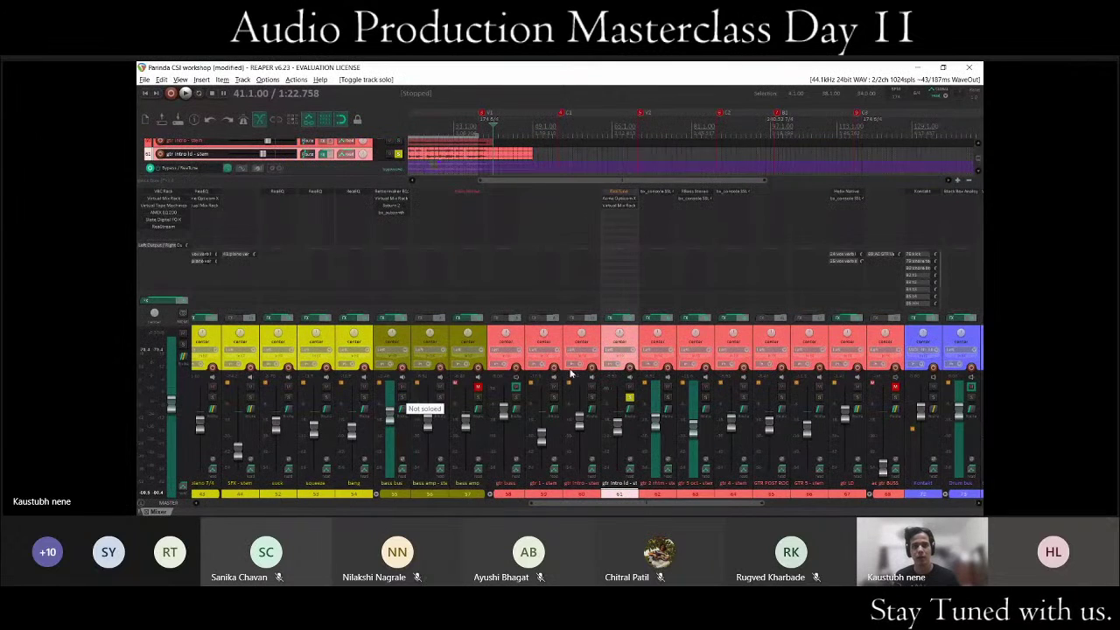
{"action": "key", "text": "space"}
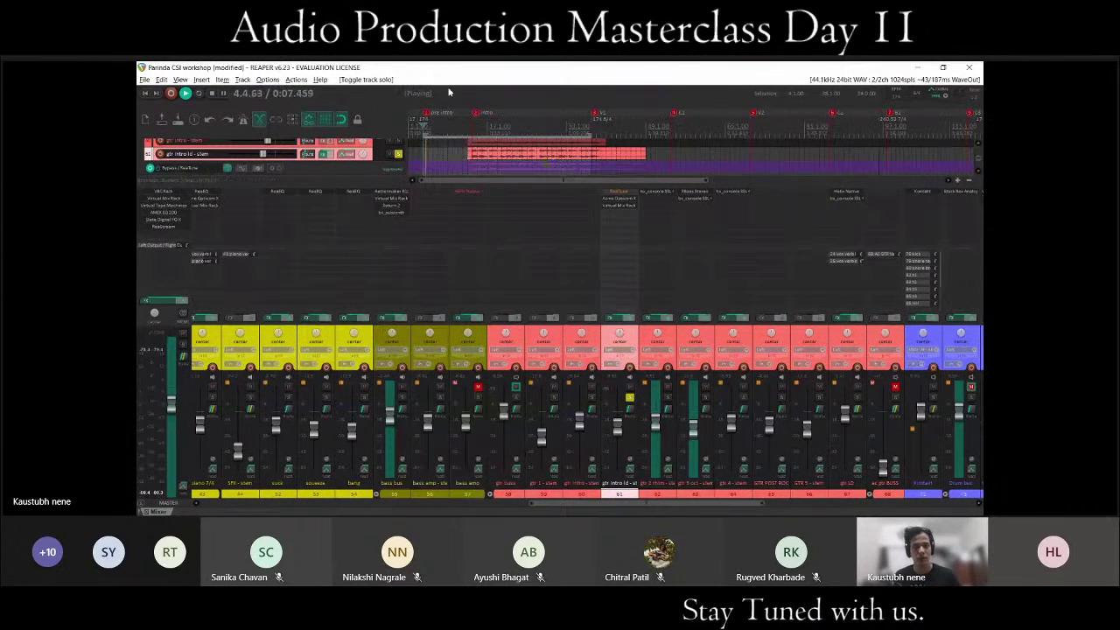
{"action": "key", "text": "space"}
{"action": "left_click", "coordinate": [630, 400]}
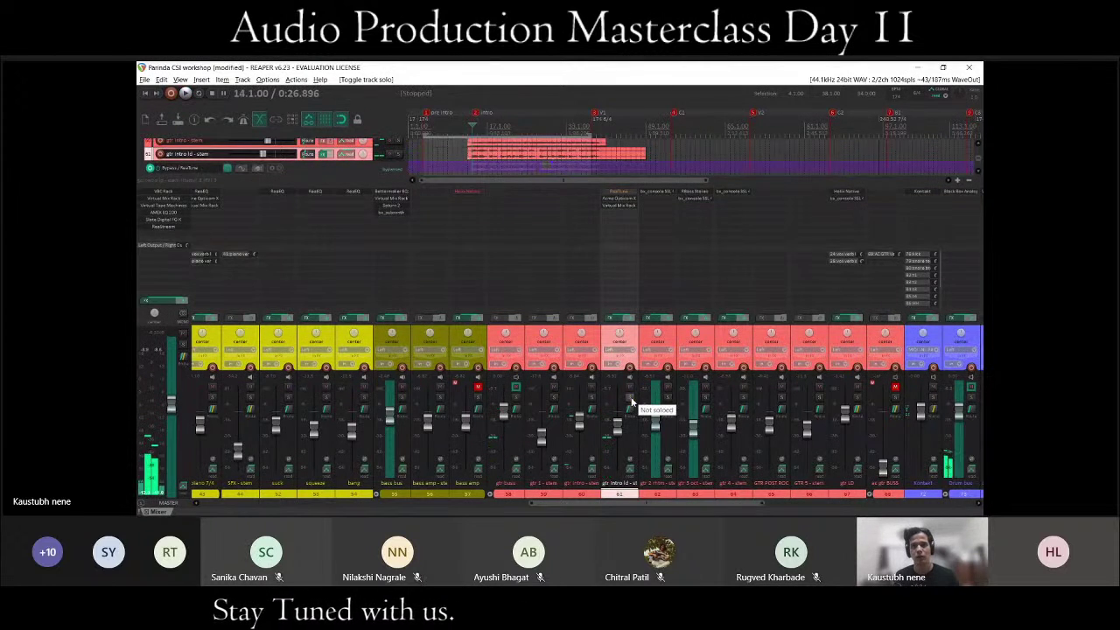
Open the Virtual Mix Rack on the "gtr intro ld - stem" track, examine its FG-S and FG-2A modules, and close it.
{"action": "left_click", "coordinate": [604, 207]}
{"action": "left_click_drag", "start_coordinate": [504, 104], "coordinate": [630, 129]}
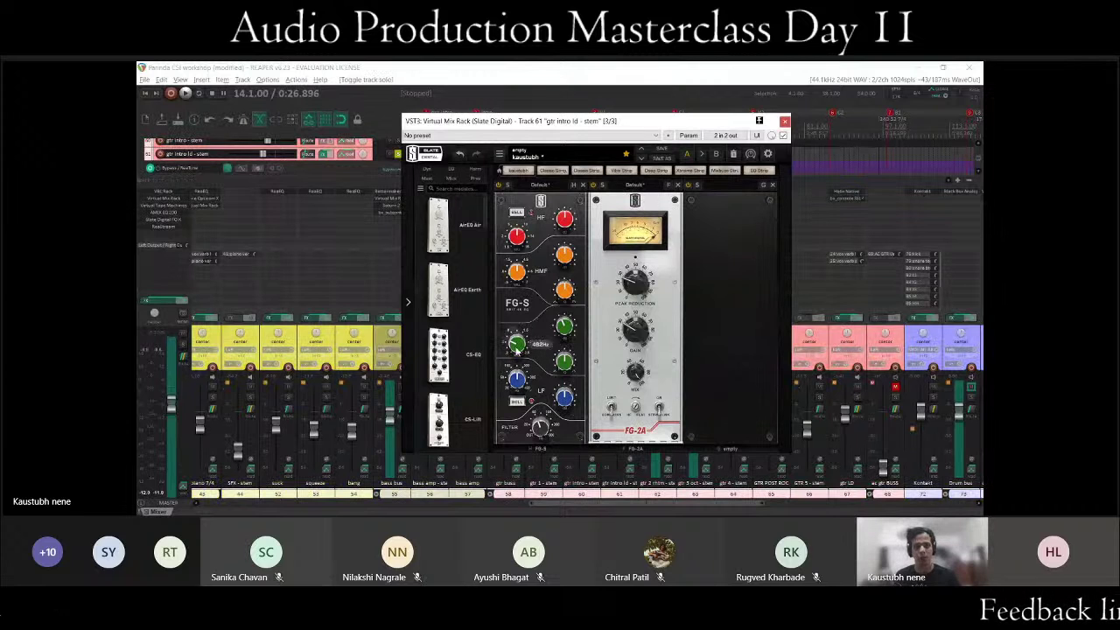
{"action": "left_click", "coordinate": [784, 122]}
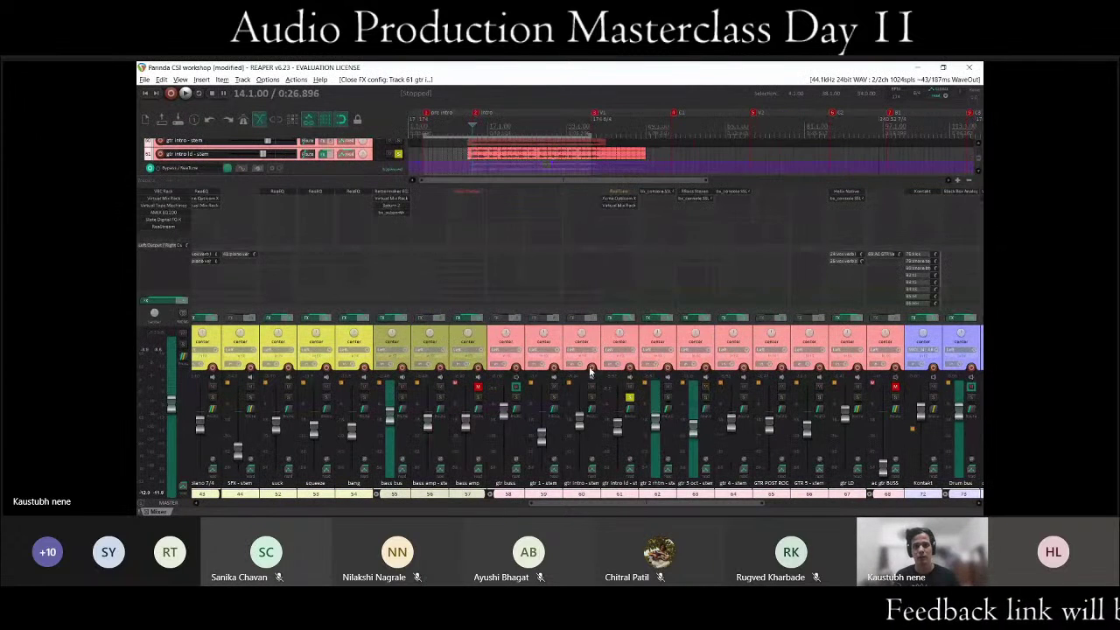
Open the Acme Opticom XLA-3 on the "gtr intro ld - stem" track, view its compression settings, and close it.
{"action": "left_click", "coordinate": [617, 200]}
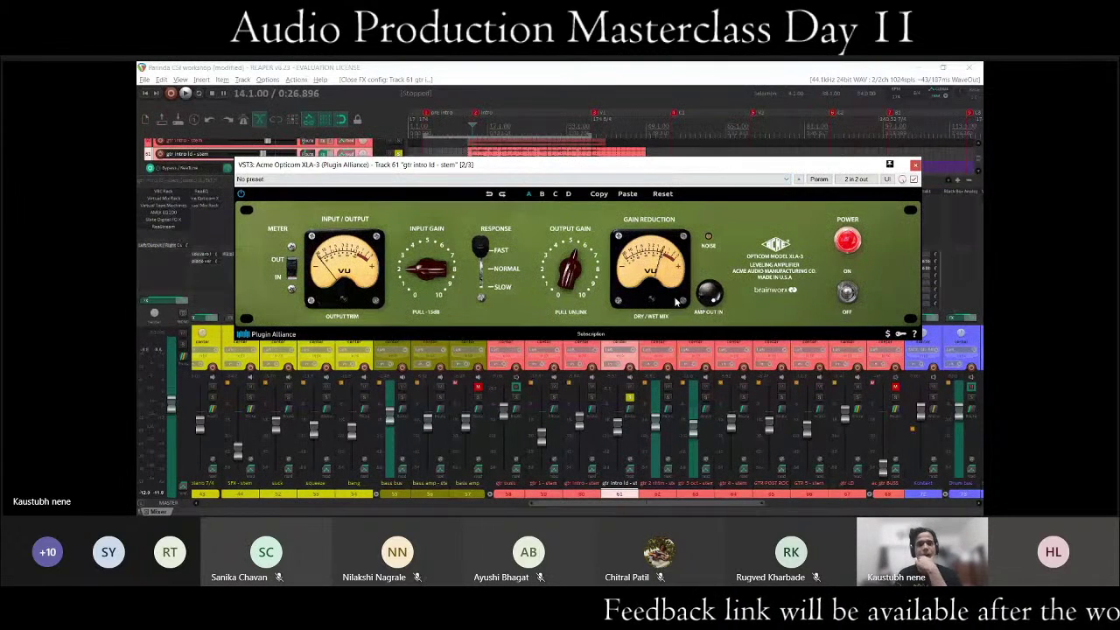
{"action": "left_click", "coordinate": [914, 164]}
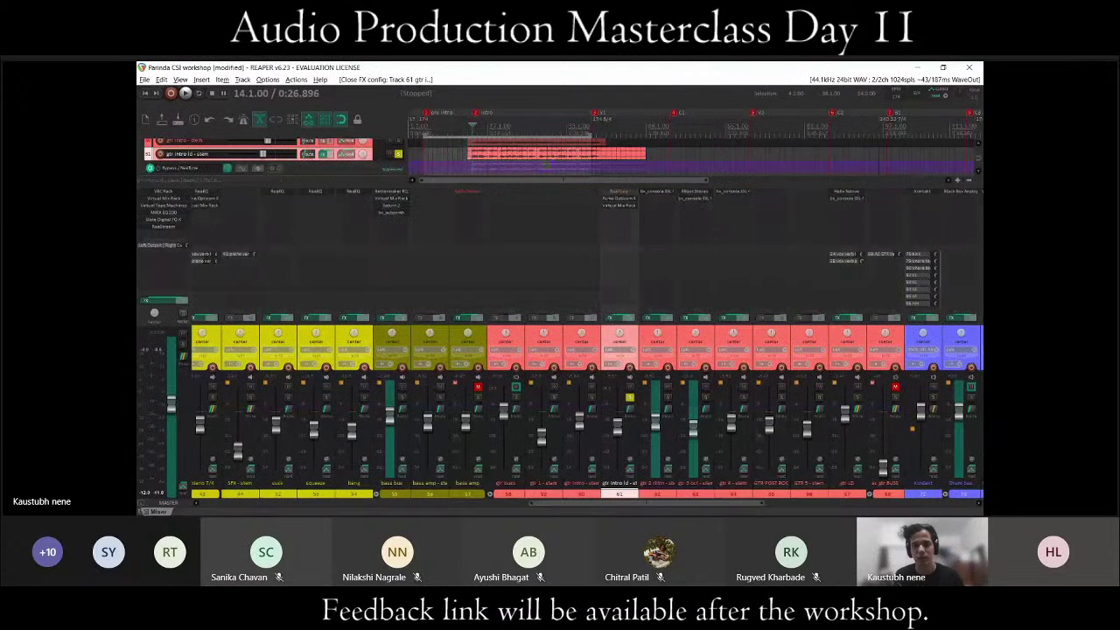
{"action": "scroll", "coordinate": [671, 439], "scroll_direction": "right", "scroll_amount": 1}
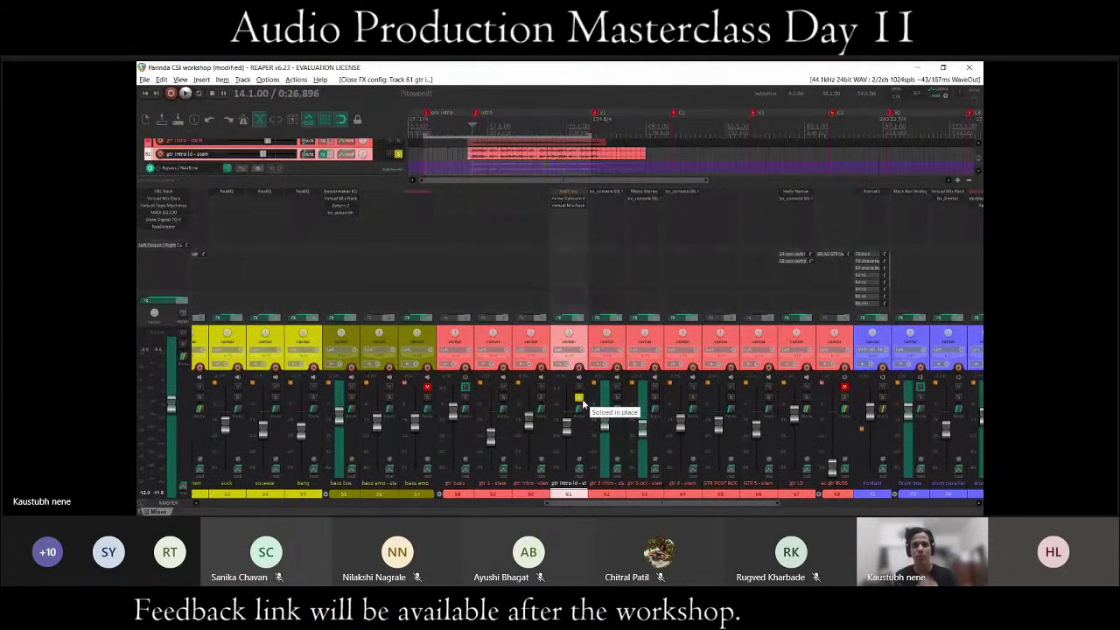
Turn off the solo on "gtr intro ld - stem" and toggle the solo of "gtr 2 rhtm - stem" on and off.
{"action": "left_click", "coordinate": [581, 401]}
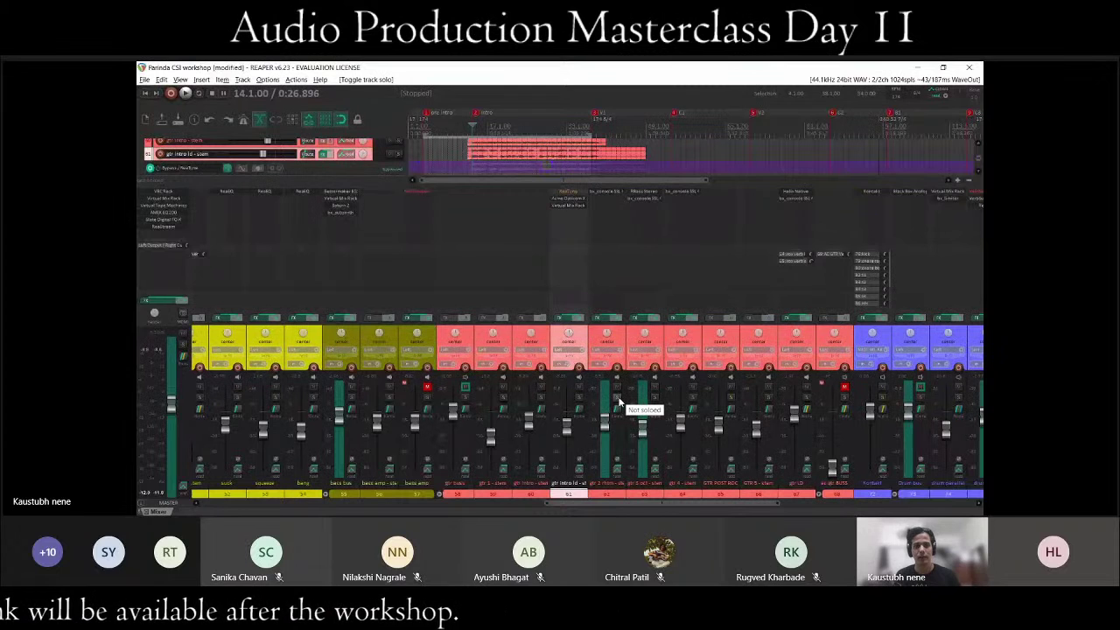
{"action": "left_click", "coordinate": [616, 400]}
{"action": "left_click", "coordinate": [616, 401]}
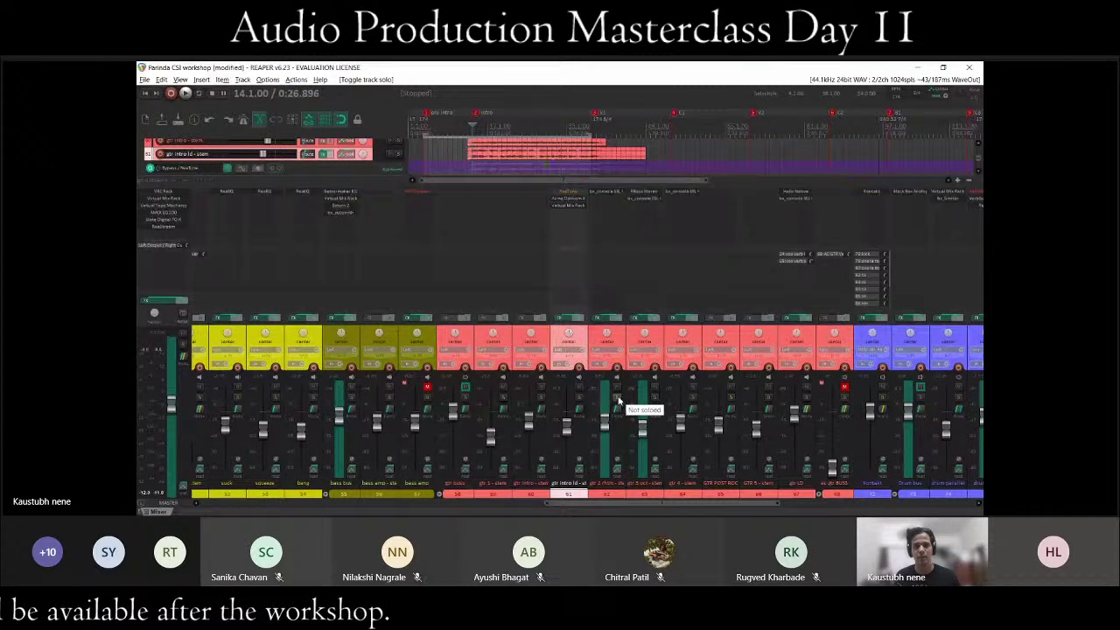
Open the bx_console SSL 4000 G on "gtr 2 rhtm - stem", examine its equalizer settings, and close it.
{"action": "left_click", "coordinate": [609, 191]}
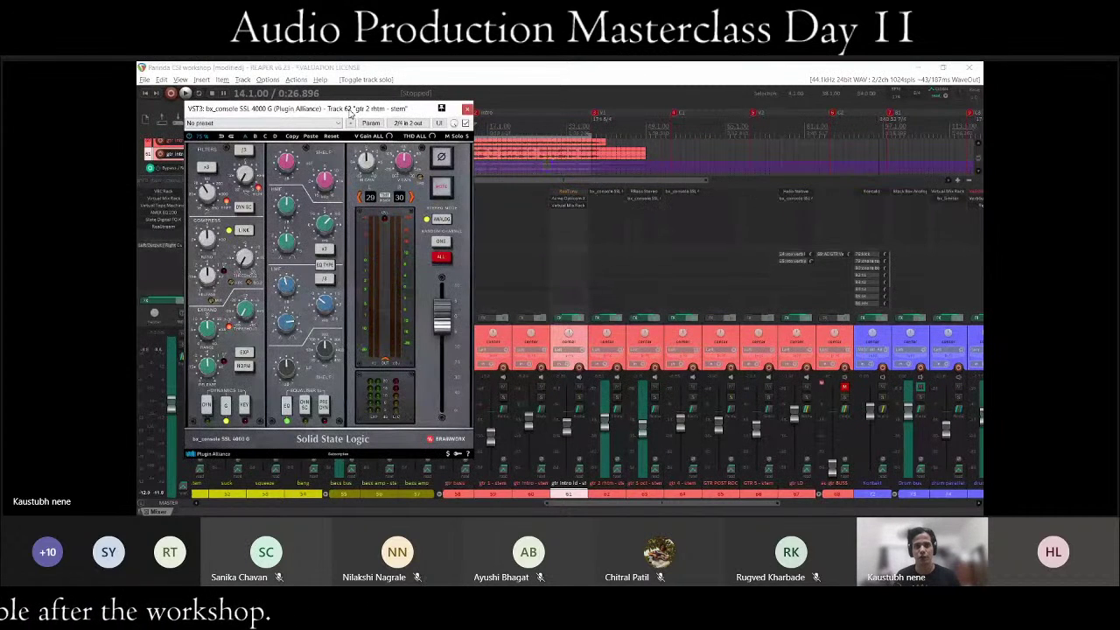
{"action": "left_click_drag", "start_coordinate": [350, 112], "coordinate": [633, 132]}
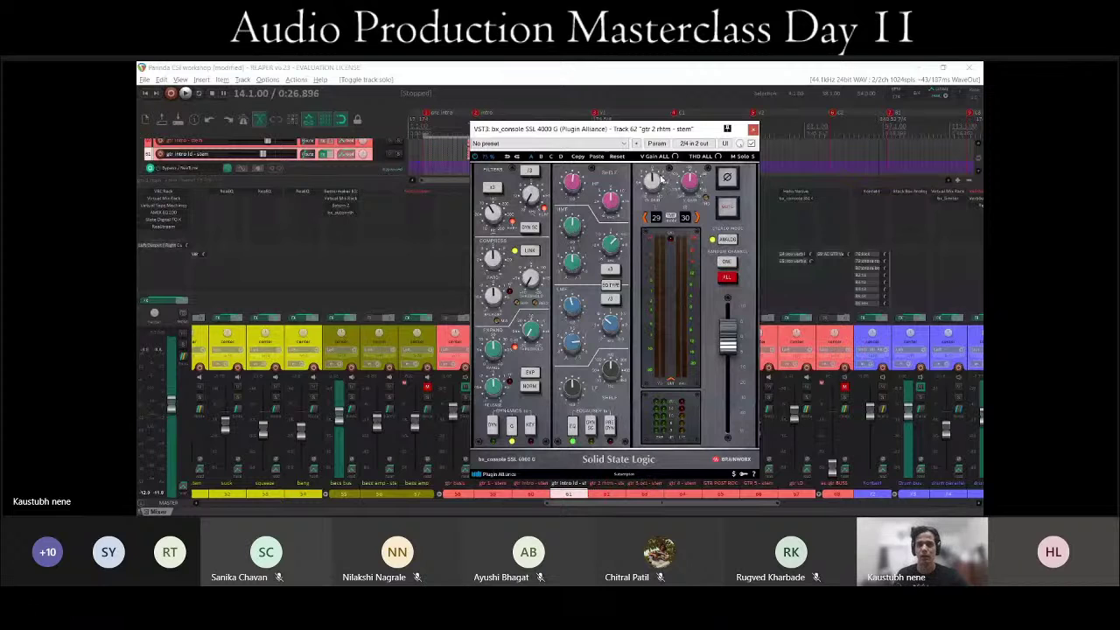
{"action": "left_click_drag", "start_coordinate": [644, 128], "coordinate": [661, 100]}
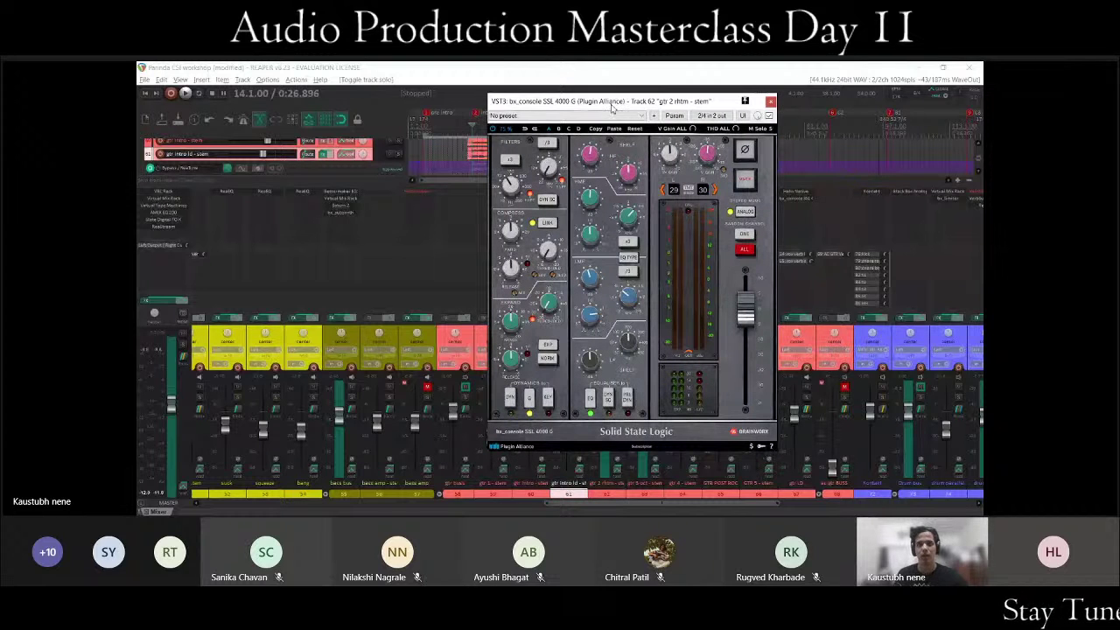
{"action": "left_click_drag", "start_coordinate": [613, 105], "coordinate": [616, 104]}
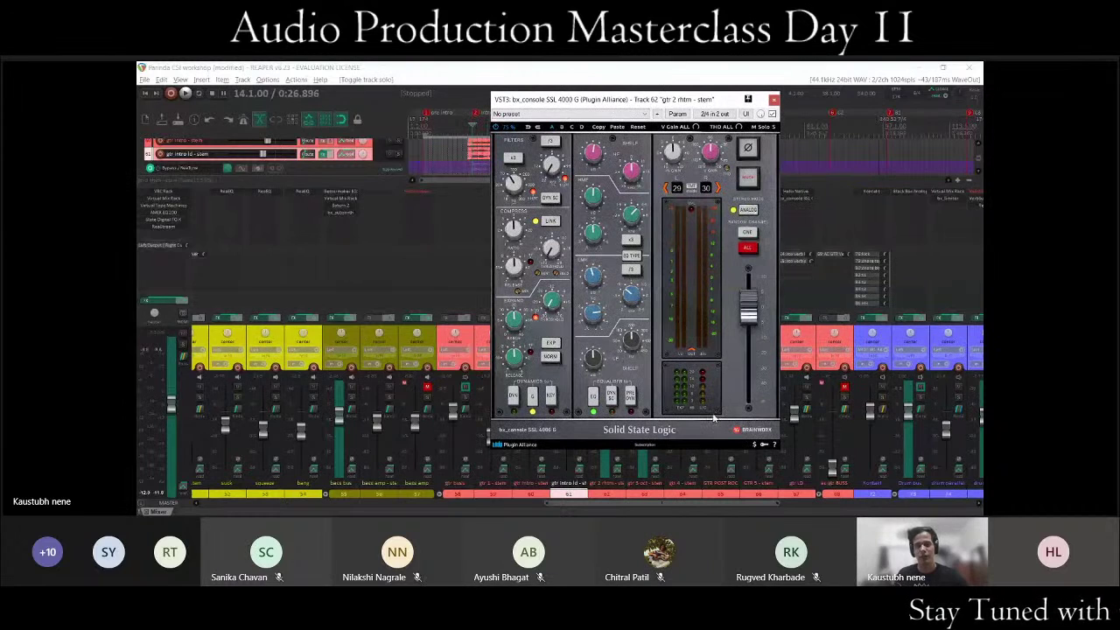
{"action": "left_click", "coordinate": [602, 162]}
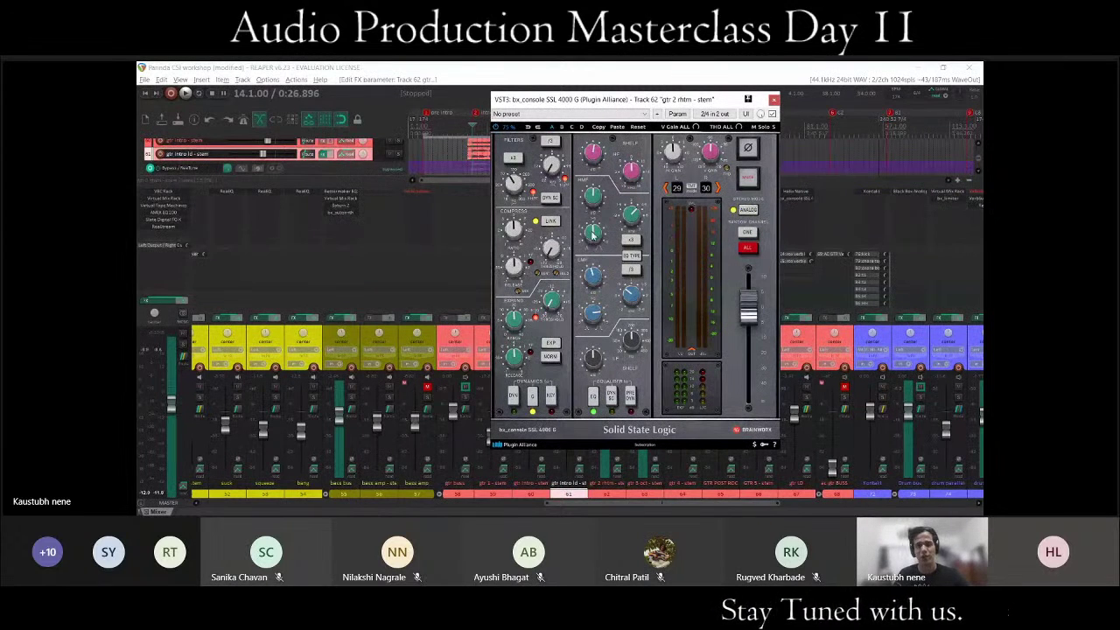
{"action": "mouse_move", "coordinate": [584, 199]}
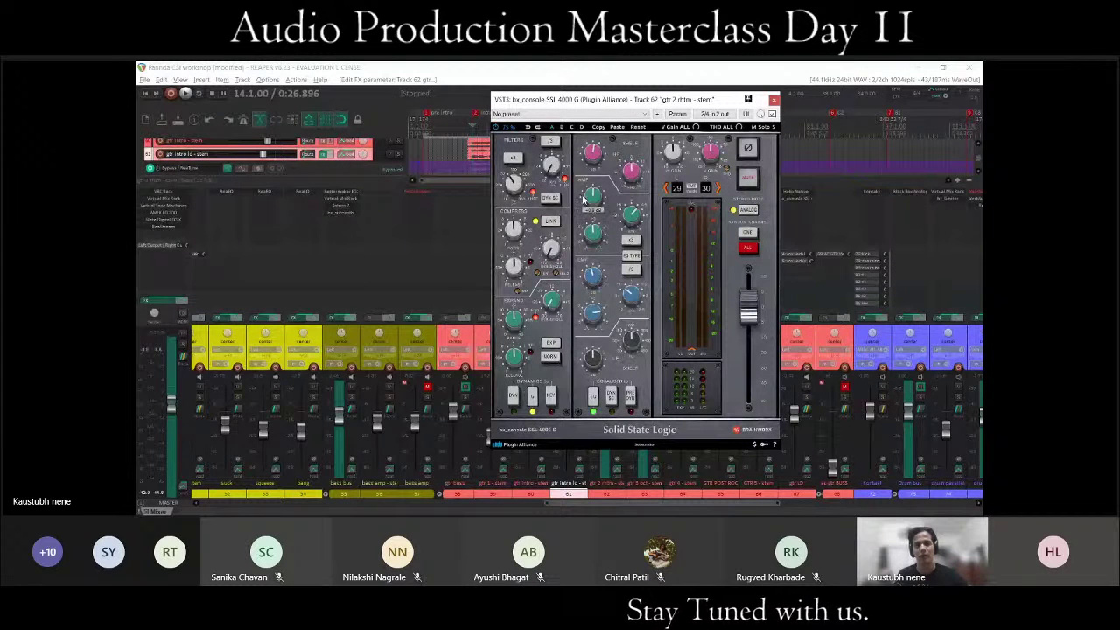
{"action": "mouse_move", "coordinate": [620, 223]}
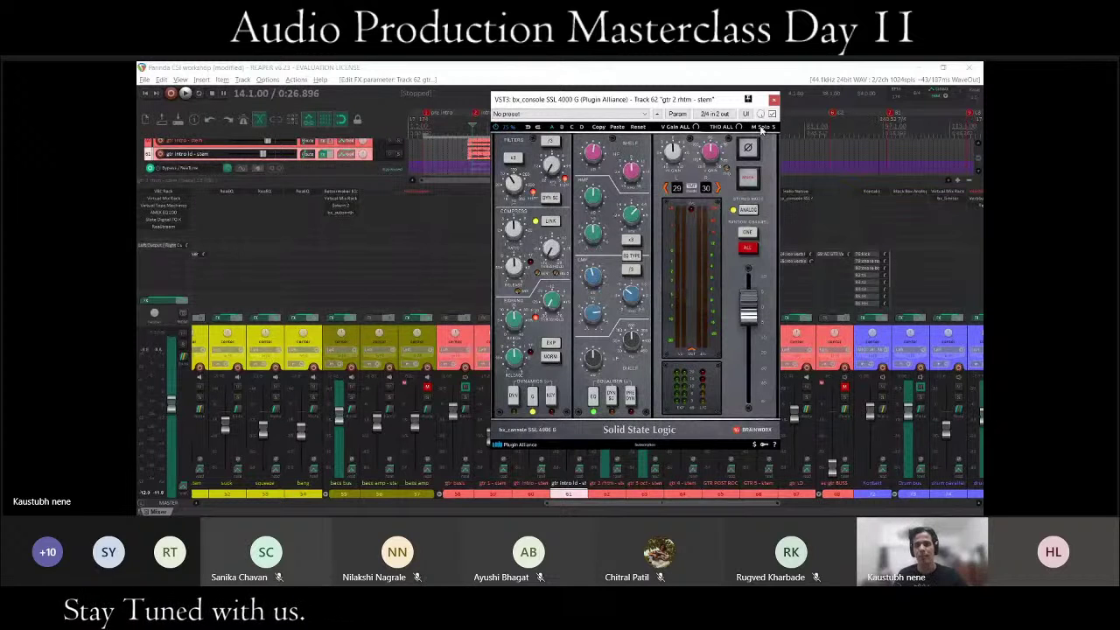
{"action": "left_click", "coordinate": [773, 103]}
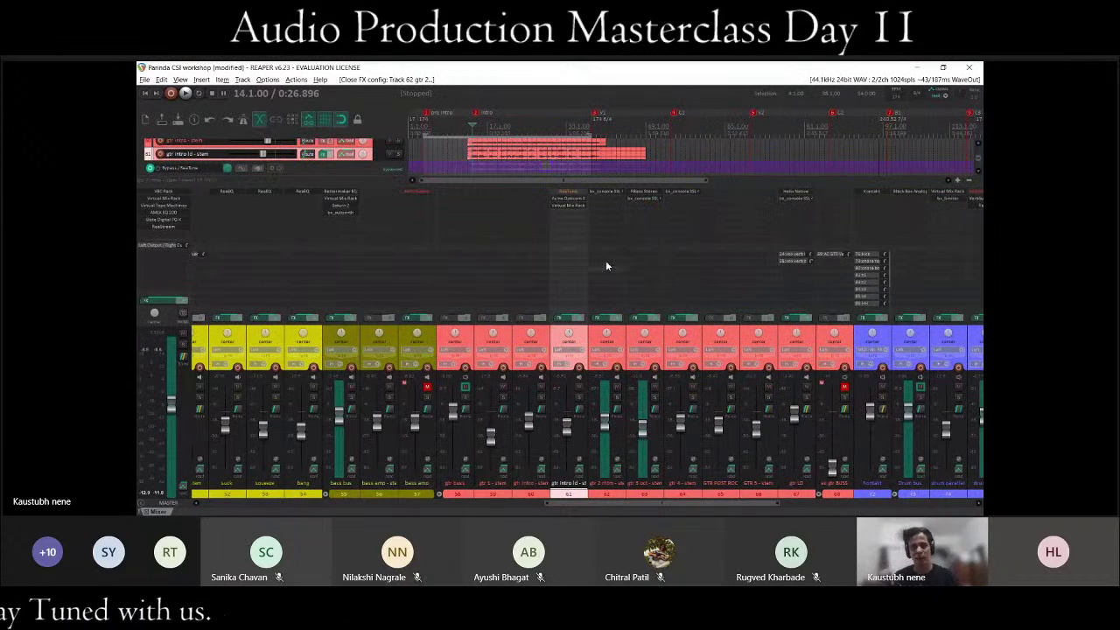
Look through the remaining guitar tracks and the drum tracks with their plugin chains in the mixer.
{"action": "mouse_move", "coordinate": [612, 502]}
{"action": "left_mouse_down"}
{"action": "mouse_move", "coordinate": [656, 499]}
{"action": "mouse_move", "coordinate": [602, 499]}
{"action": "left_mouse_up"}
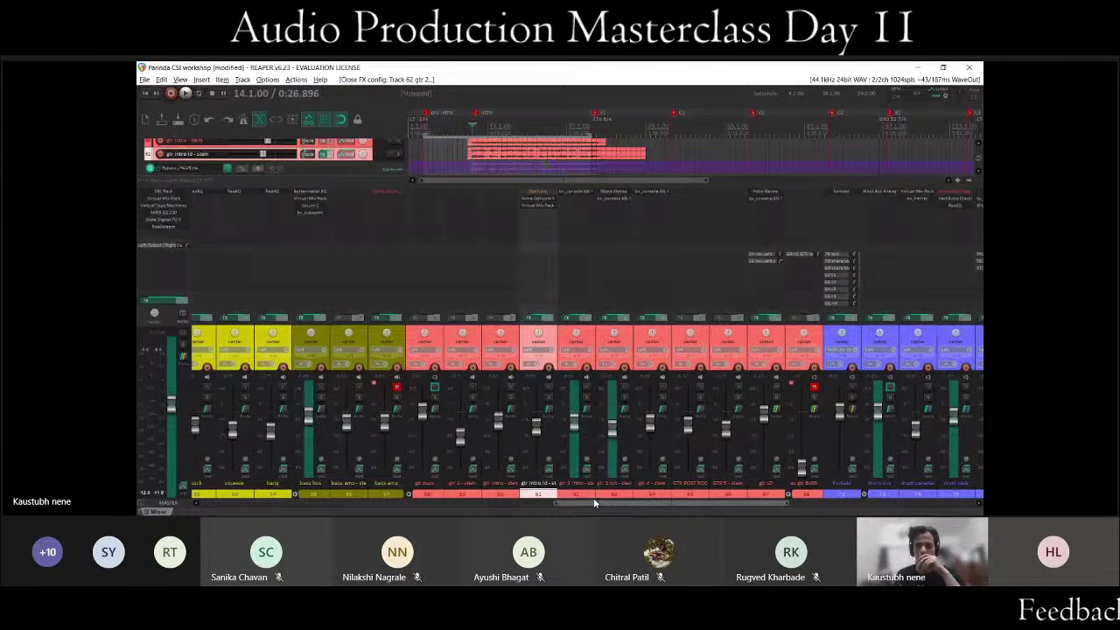
{"action": "left_click_drag", "start_coordinate": [596, 511], "coordinate": [648, 505]}
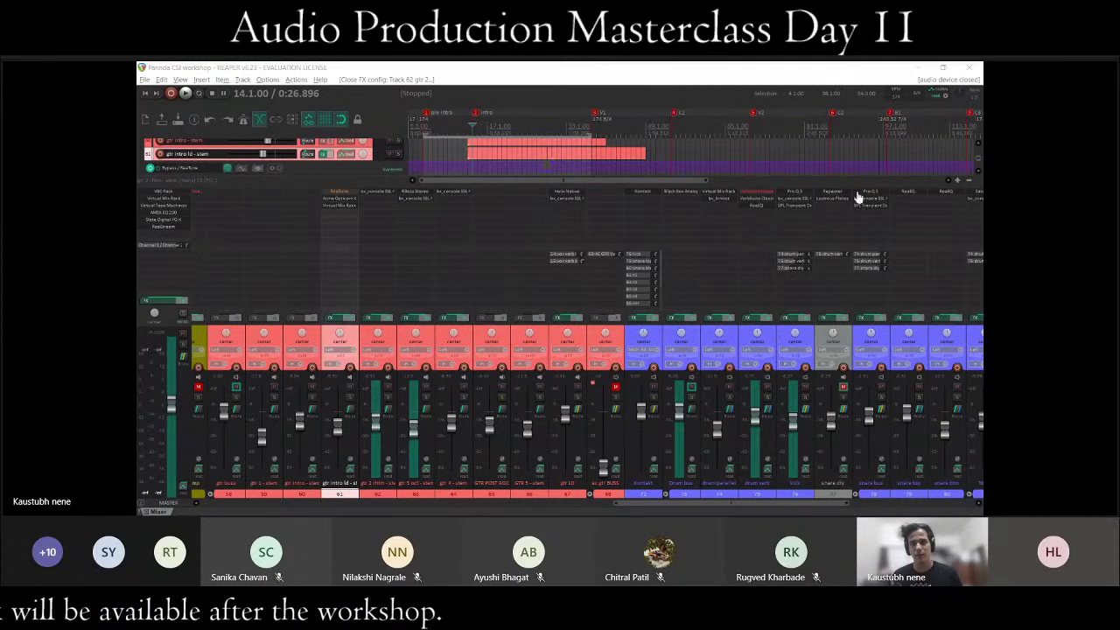
{"action": "left_click", "coordinate": [828, 172]}
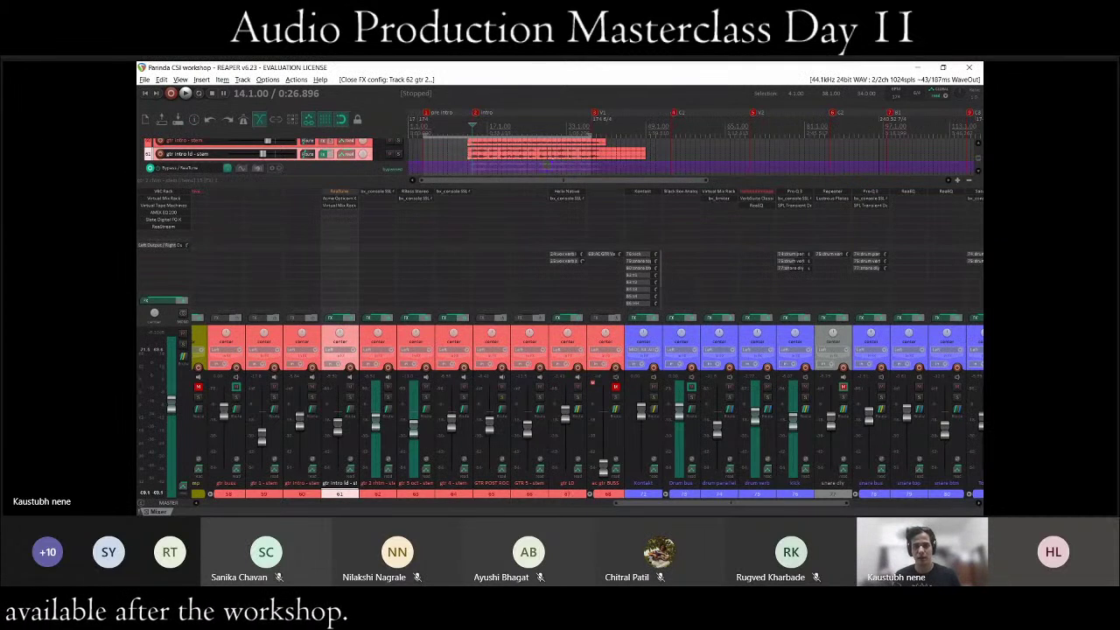
{"action": "scroll", "coordinate": [729, 491], "scroll_direction": "right", "scroll_amount": 6}
{"action": "scroll", "coordinate": [729, 491], "scroll_direction": "right", "scroll_amount": 2}
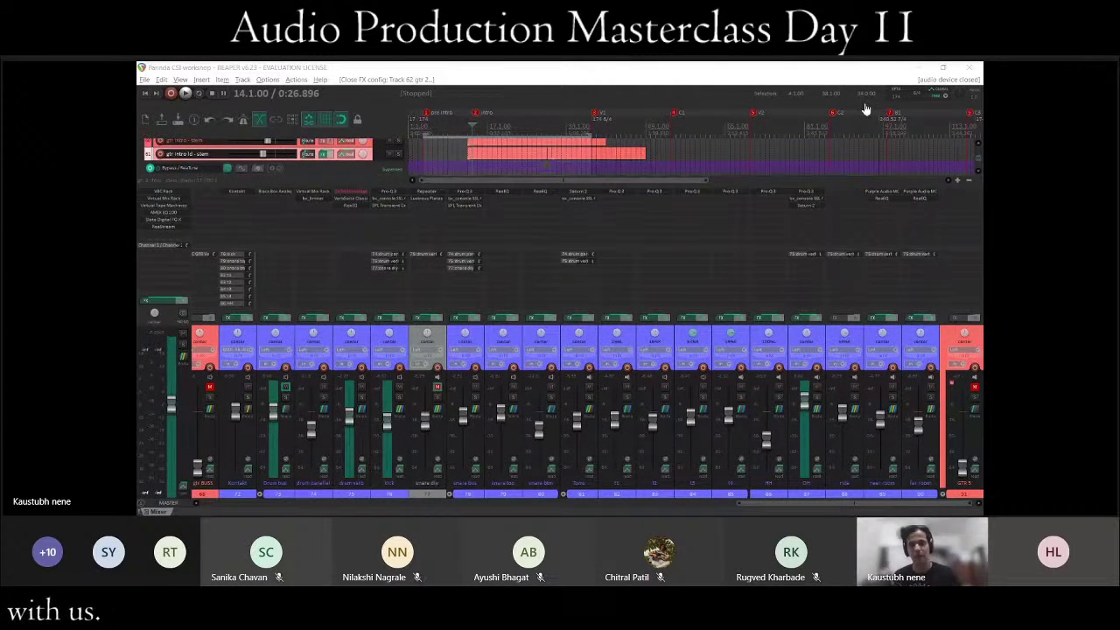
{"action": "left_click", "coordinate": [692, 295]}
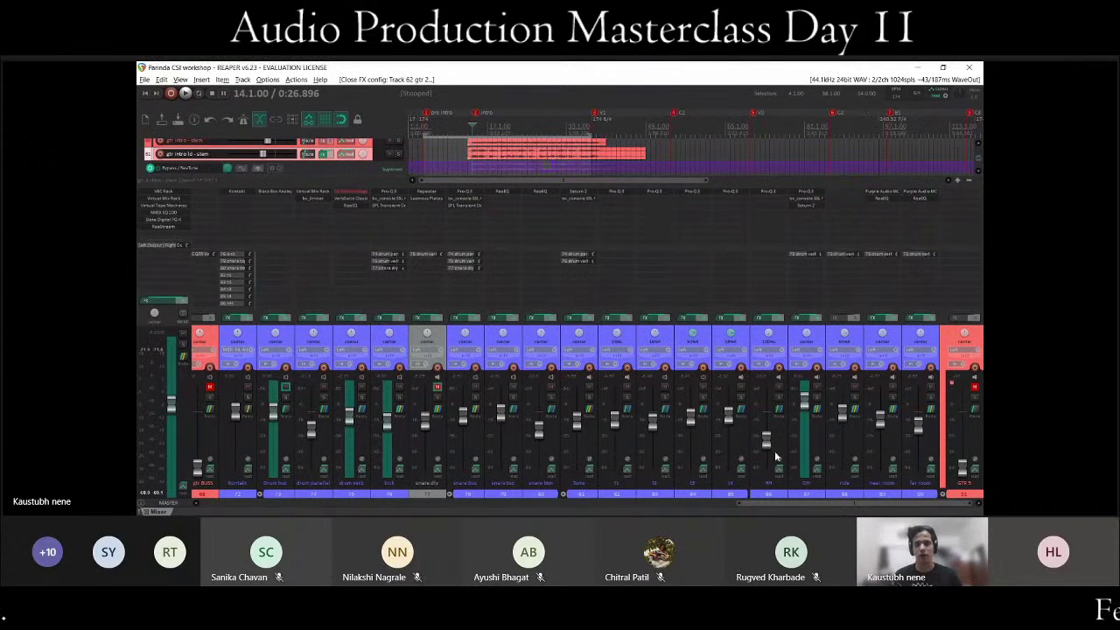
Open the bx_console SSL 4000 G on "gtr 4 - stem", view its channel strip settings, and close it.
{"action": "left_click_drag", "start_coordinate": [765, 506], "coordinate": [606, 500]}
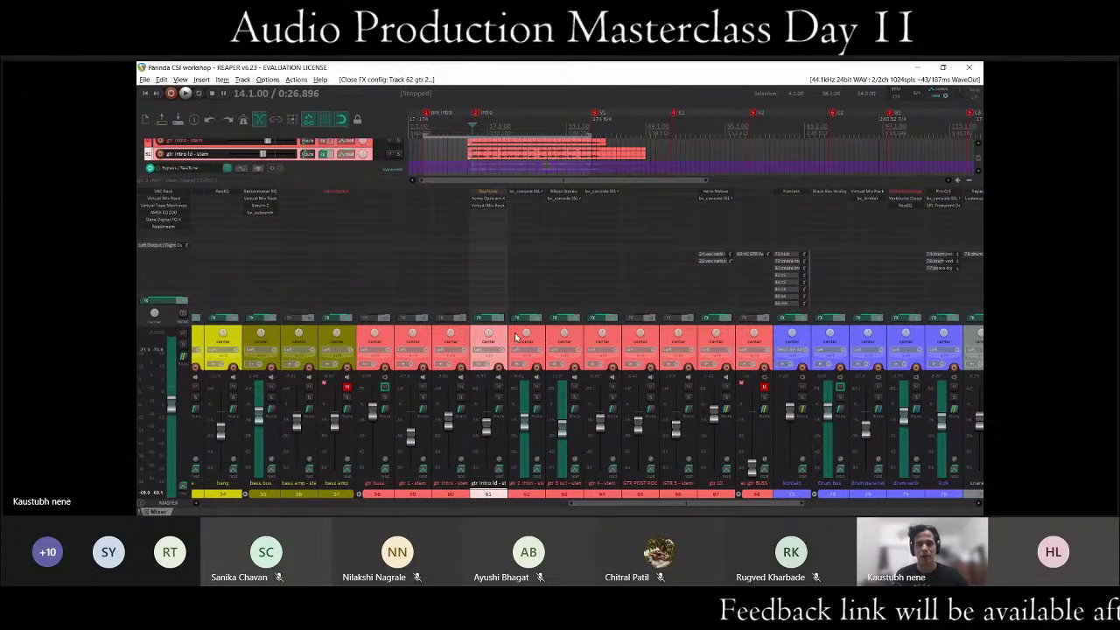
{"action": "left_click", "coordinate": [591, 188]}
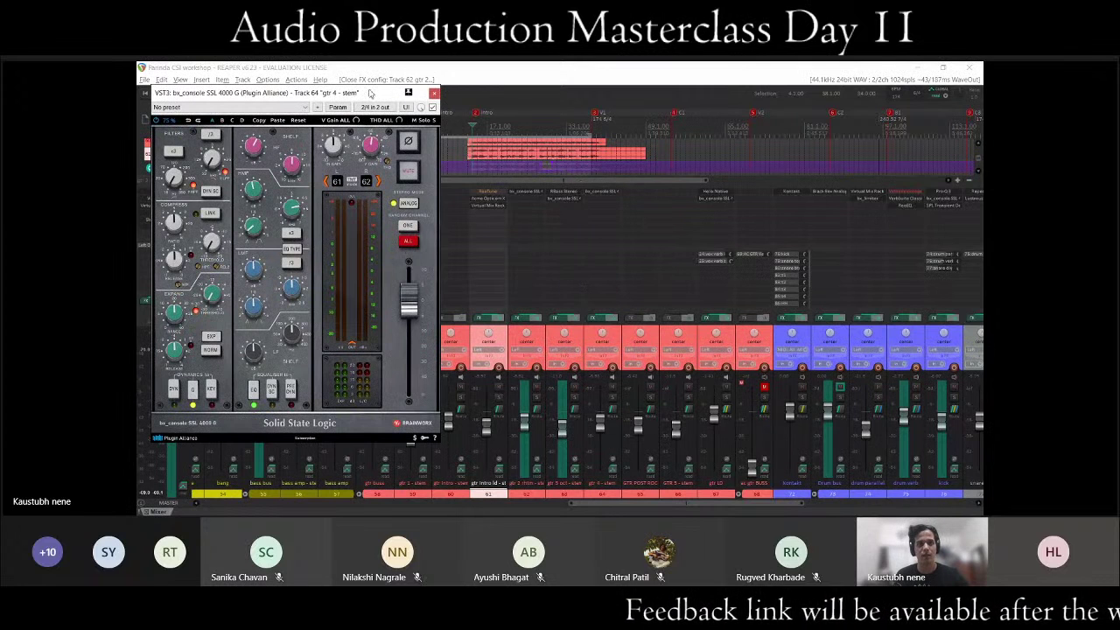
{"action": "left_click_drag", "start_coordinate": [370, 93], "coordinate": [557, 110]}
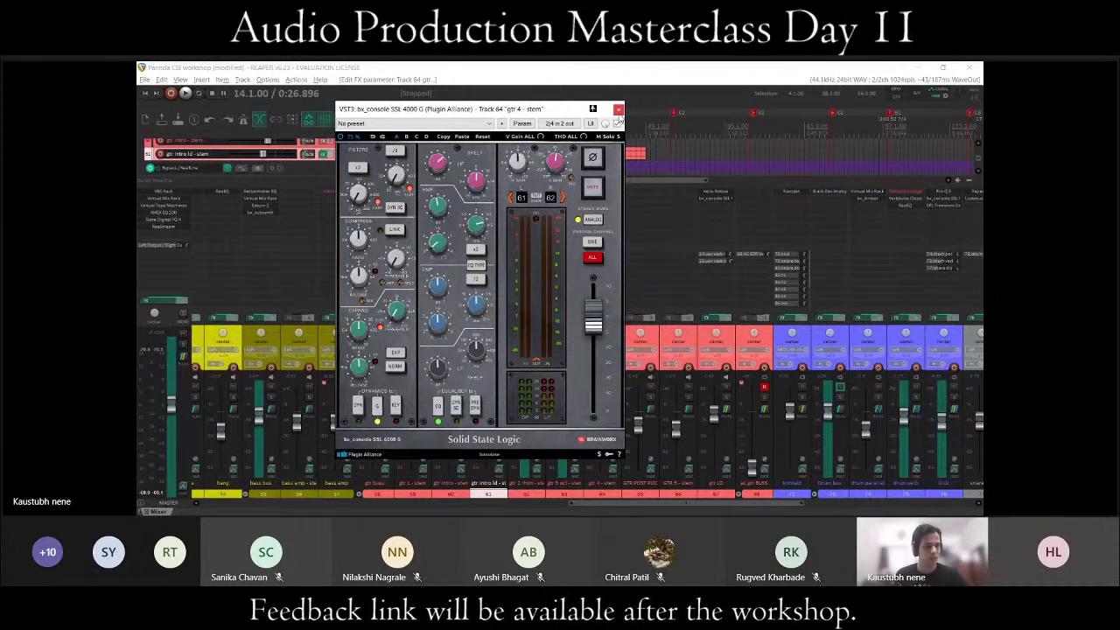
{"action": "left_click", "coordinate": [618, 109]}
Bring the whole drum group into view in the mixer, from the Kontakt track to the far room track.
{"action": "scroll", "coordinate": [627, 505], "scroll_direction": "right", "scroll_amount": 3}
{"action": "left_click_drag", "start_coordinate": [629, 510], "coordinate": [649, 512]}
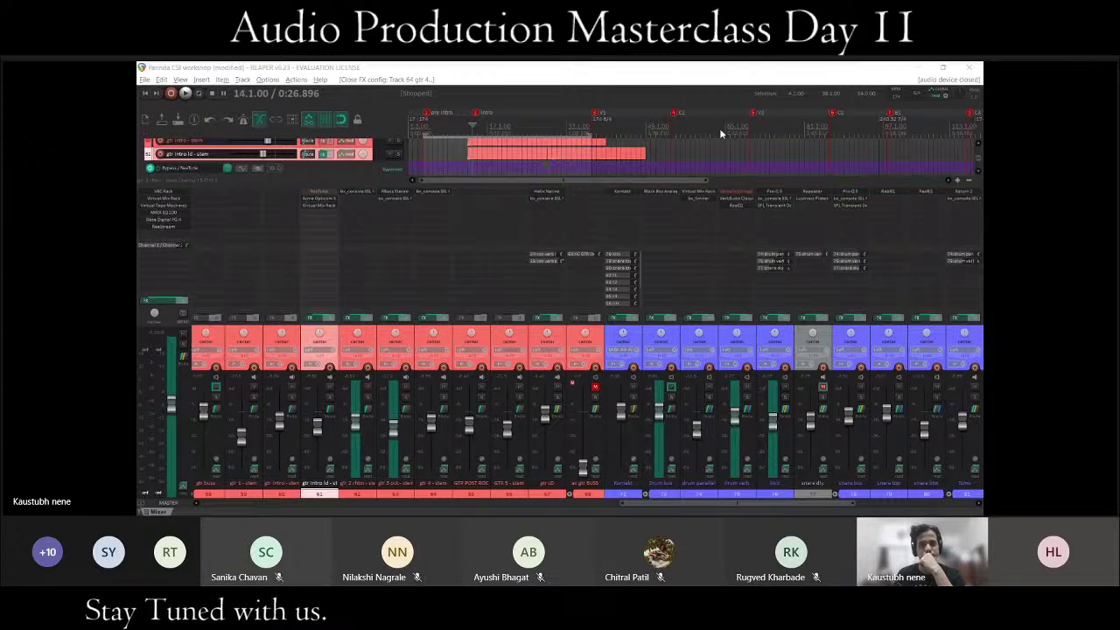
{"action": "left_click", "coordinate": [781, 157]}
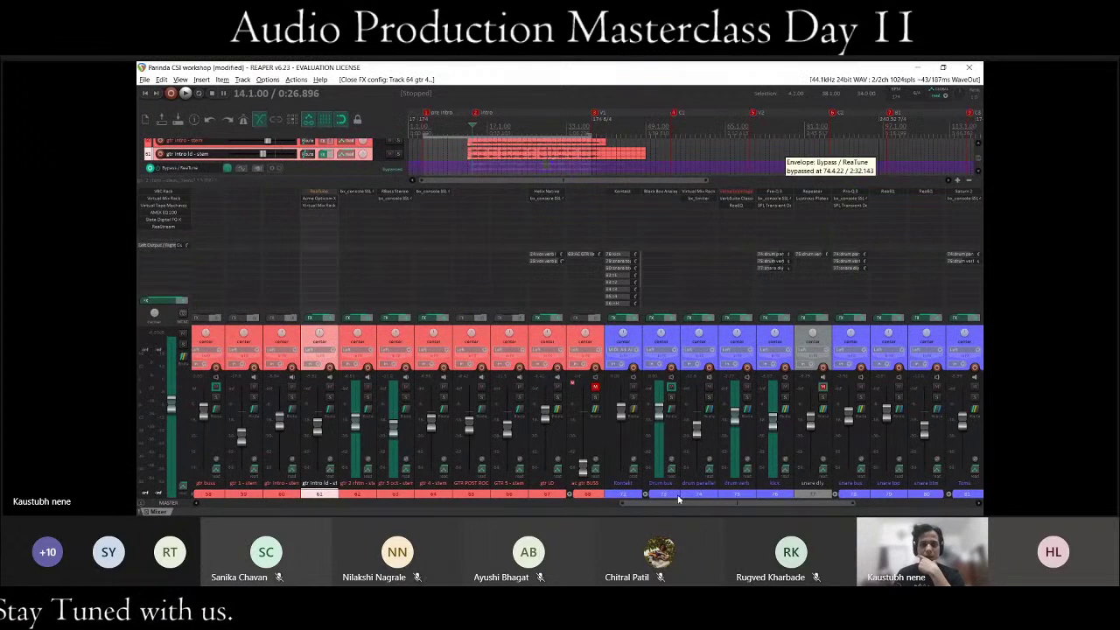
{"action": "left_click_drag", "start_coordinate": [674, 500], "coordinate": [792, 499]}
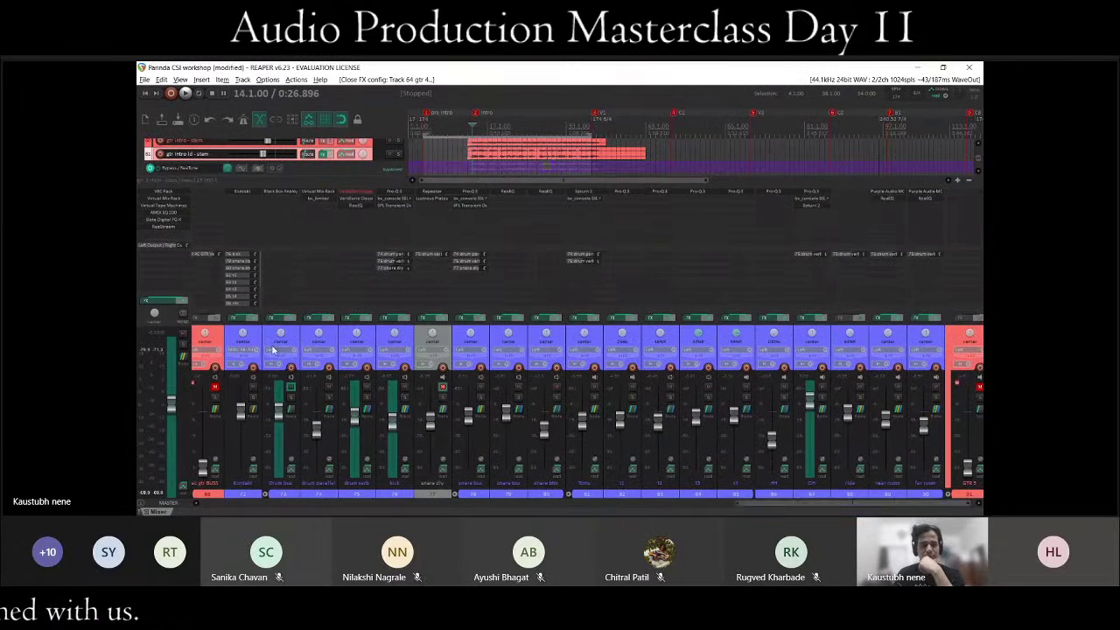
Hide the mixer, open the Kontakt track's drum MIDI item in the MIDI editor, and examine the intro's notes and velocities.
{"action": "key", "text": "ctrl+m"}
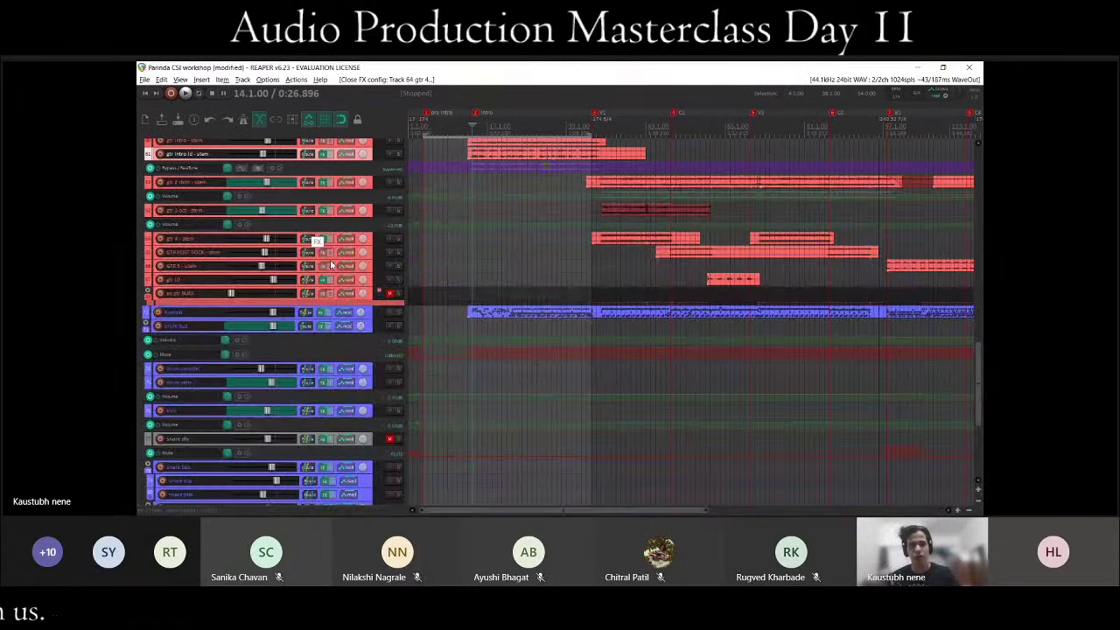
{"action": "double_click", "coordinate": [525, 308]}
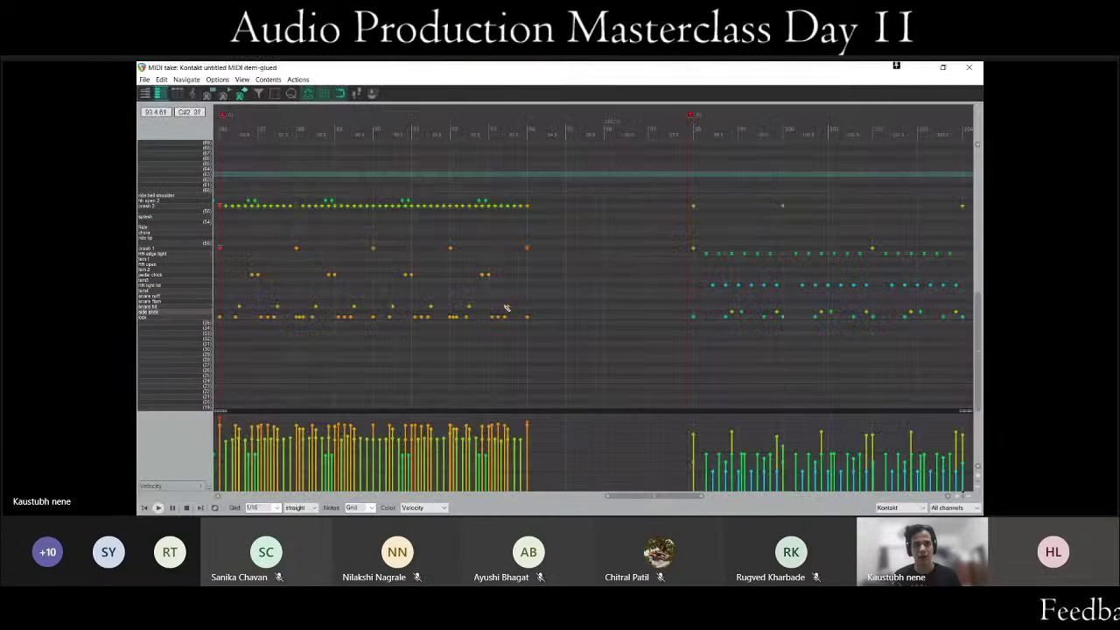
{"action": "scroll", "coordinate": [508, 289], "scroll_direction": "down", "scroll_amount": 2}
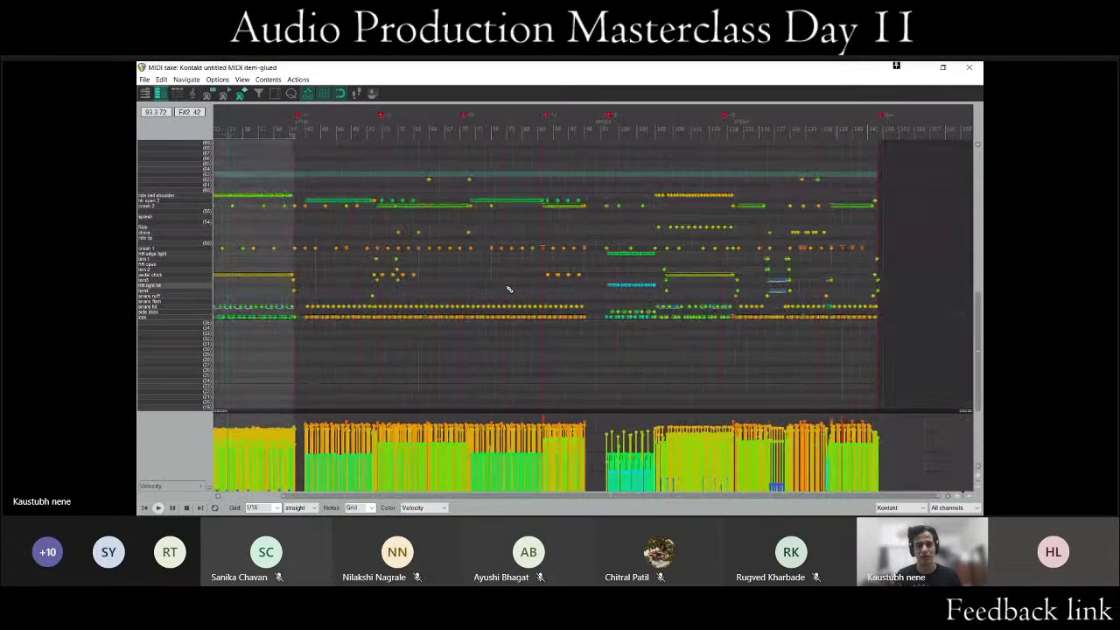
{"action": "scroll", "coordinate": [508, 289], "scroll_direction": "down", "scroll_amount": 2}
{"action": "scroll", "coordinate": [508, 288], "scroll_direction": "up", "scroll_amount": 5}
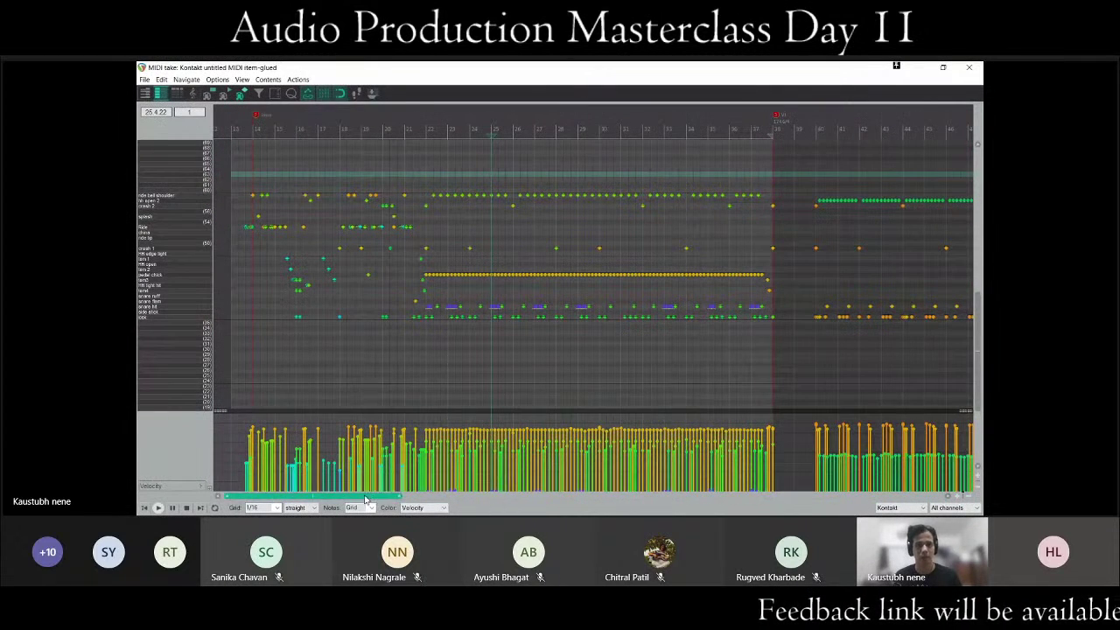
{"action": "scroll", "coordinate": [498, 332], "scroll_direction": "up", "scroll_amount": 2}
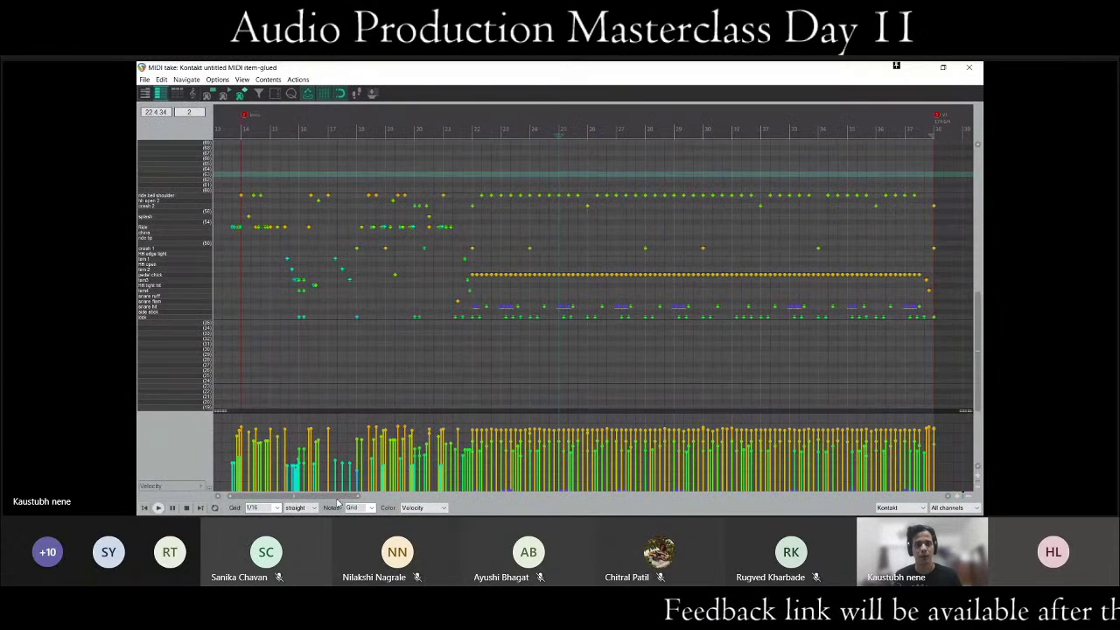
{"action": "scroll", "coordinate": [293, 495], "scroll_direction": "up", "scroll_amount": 3}
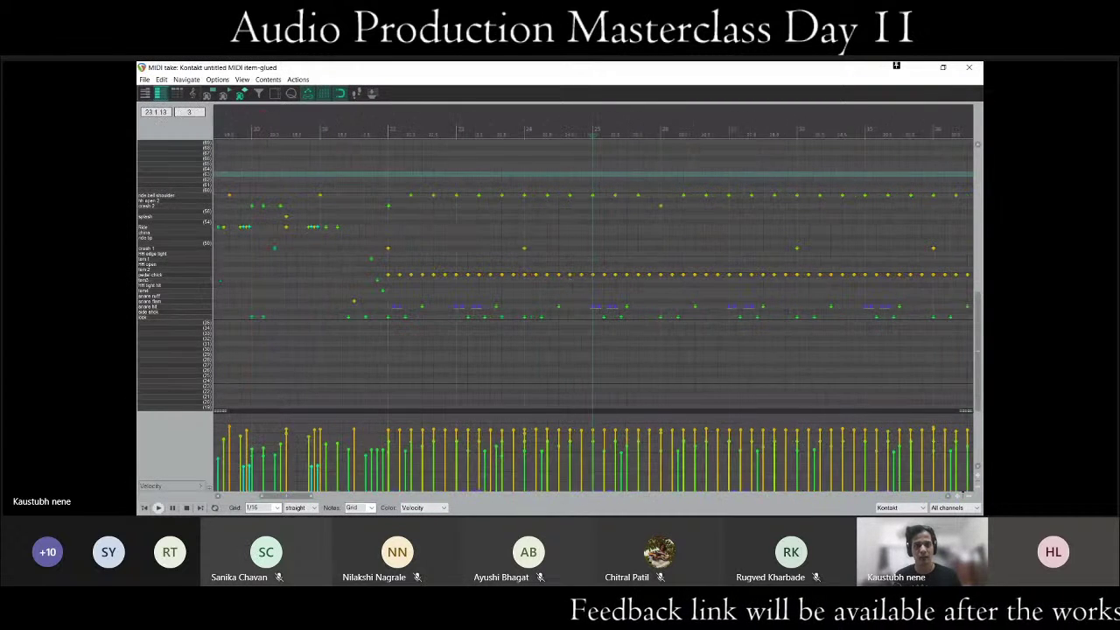
{"action": "scroll", "coordinate": [273, 490], "scroll_direction": "down", "scroll_amount": 2}
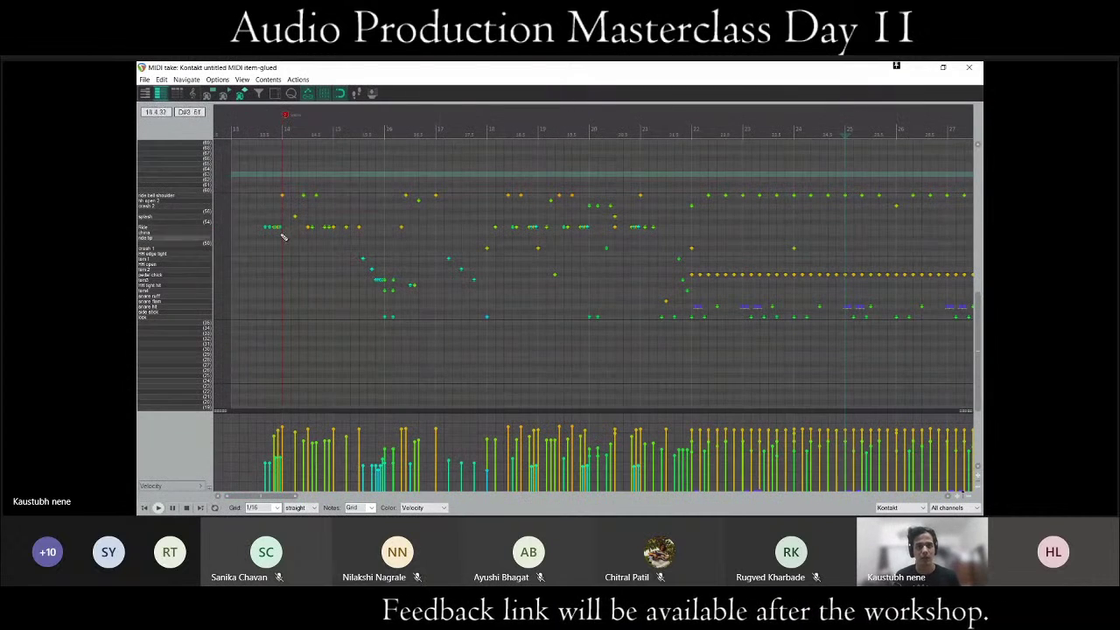
{"action": "scroll", "coordinate": [292, 282], "scroll_direction": "up", "scroll_amount": 3}
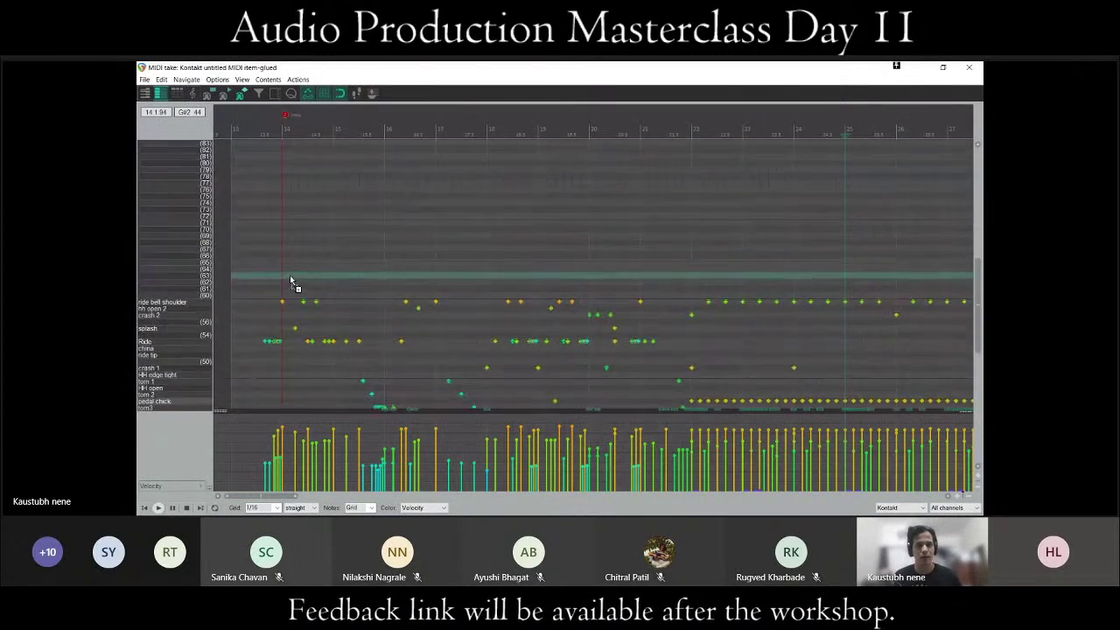
{"action": "scroll", "coordinate": [207, 308], "scroll_direction": "down", "scroll_amount": 3}
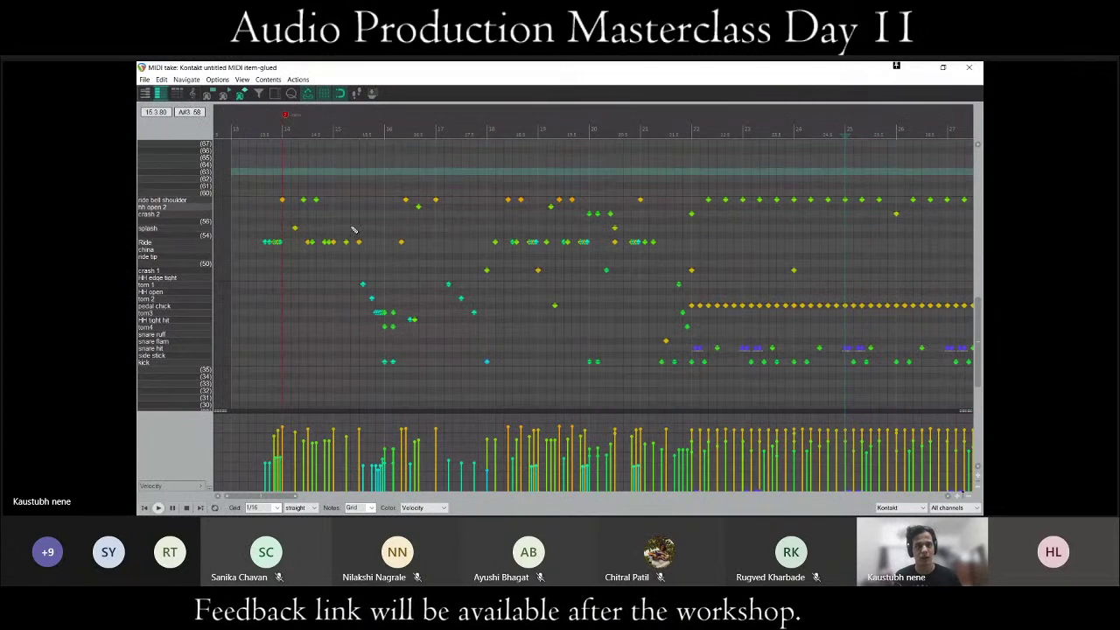
Examine the drum notes and velocities in the break before bar 98 and across all sections of the song.
{"action": "left_click_drag", "start_coordinate": [254, 497], "coordinate": [661, 459]}
{"action": "scroll", "coordinate": [719, 349], "scroll_direction": "up", "scroll_amount": 3}
{"action": "scroll", "coordinate": [713, 341], "scroll_direction": "down", "scroll_amount": 4}
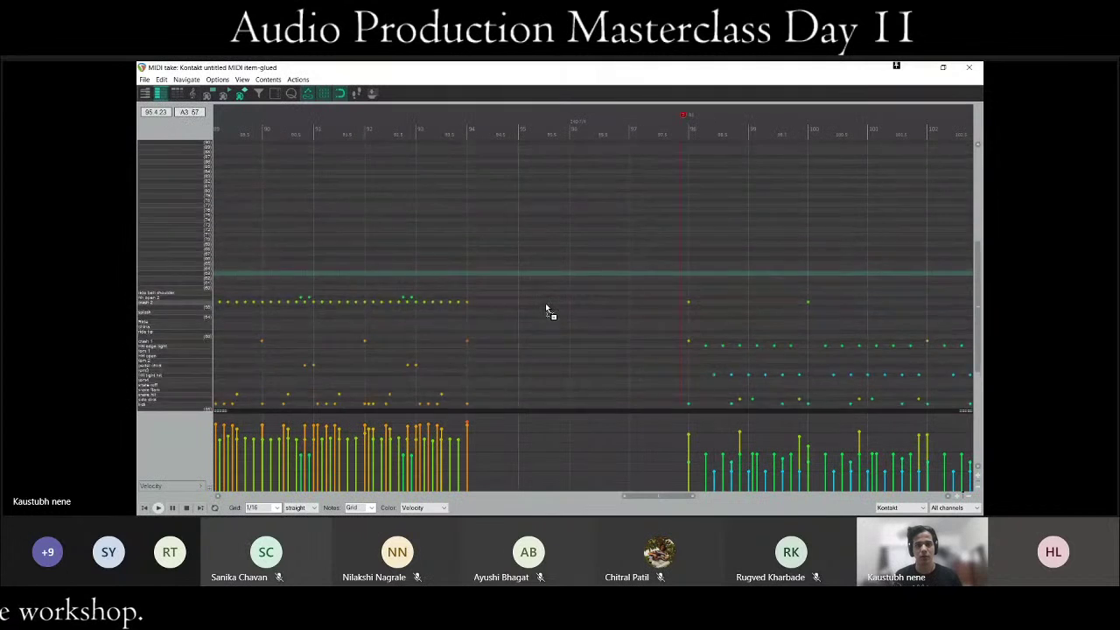
{"action": "scroll", "coordinate": [545, 309], "scroll_direction": "up", "scroll_amount": 3}
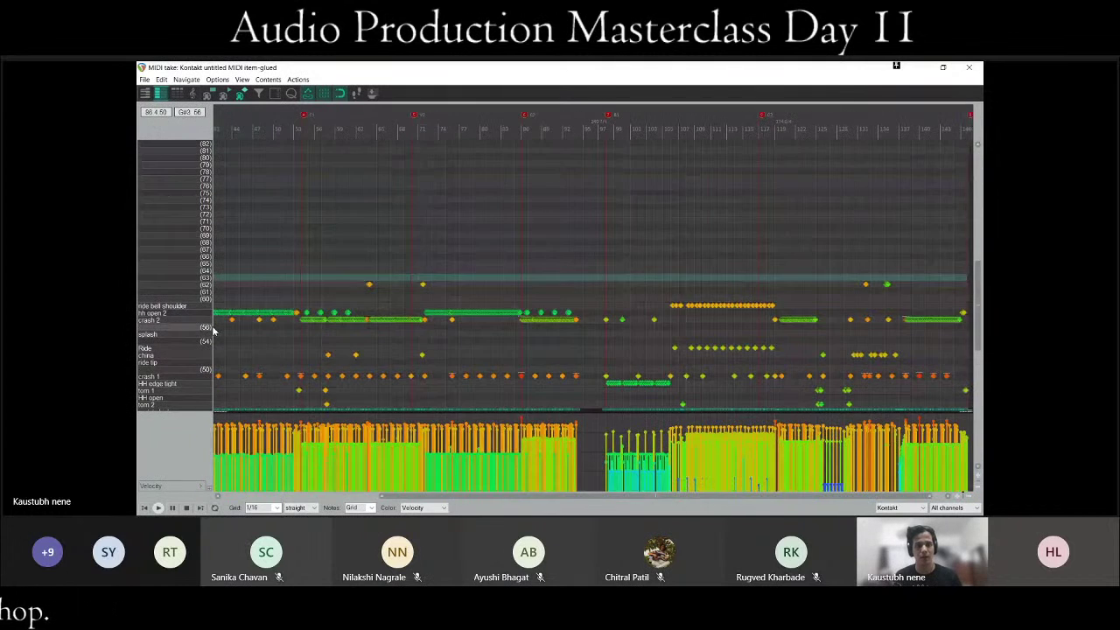
{"action": "scroll", "coordinate": [309, 312], "scroll_direction": "down", "scroll_amount": 3}
{"action": "scroll", "coordinate": [537, 288], "scroll_direction": "down", "scroll_amount": 4}
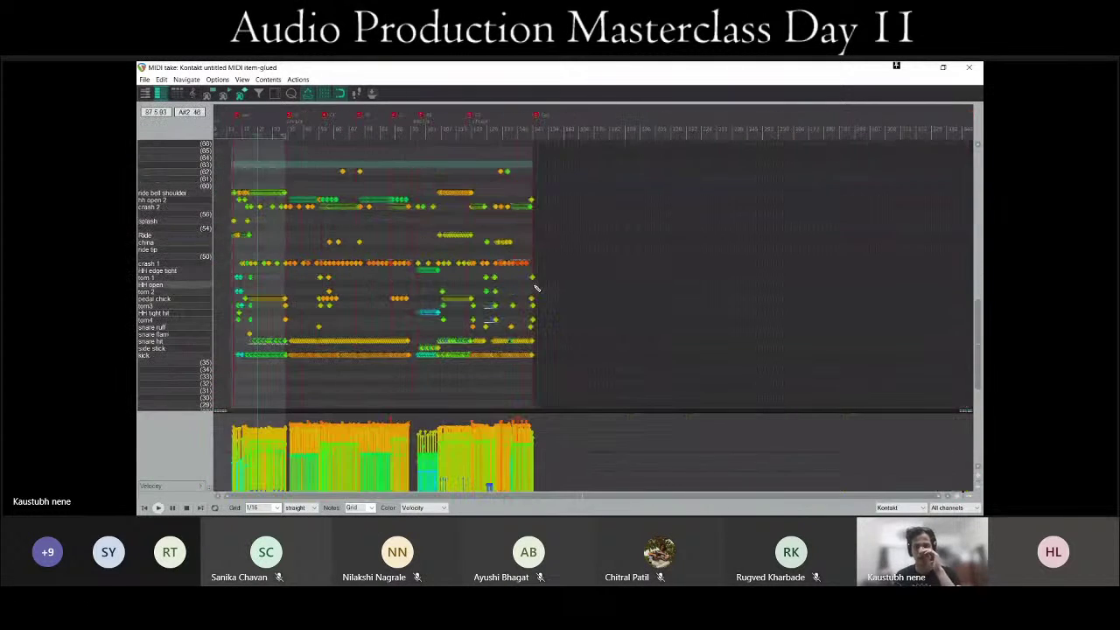
{"action": "scroll", "coordinate": [536, 287], "scroll_direction": "up", "scroll_amount": 3}
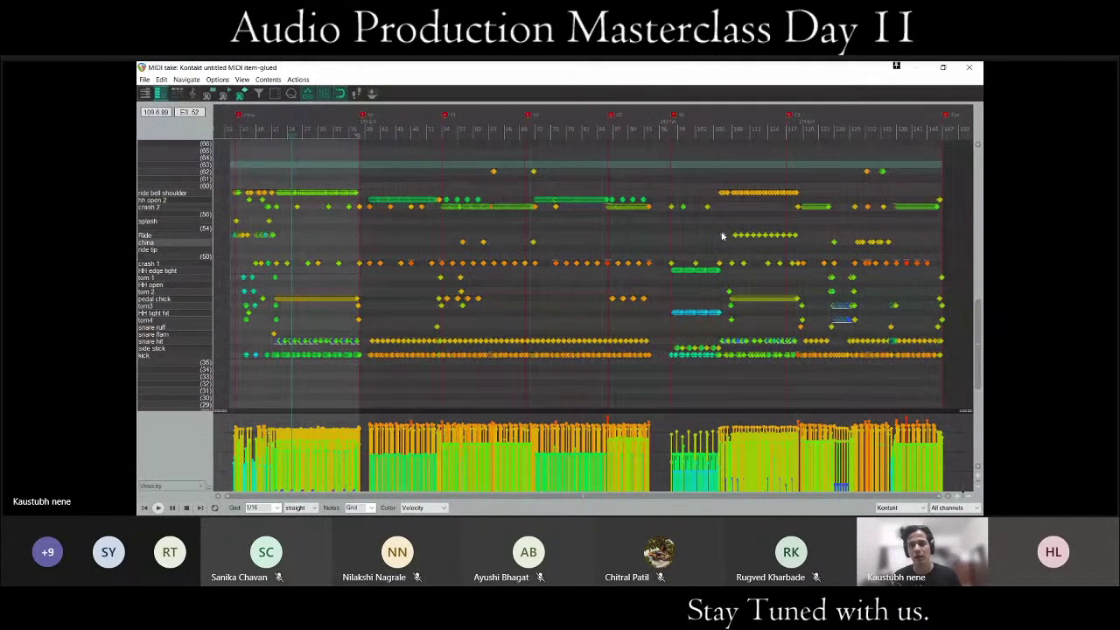
{"action": "scroll", "coordinate": [713, 219], "scroll_direction": "up", "scroll_amount": 2}
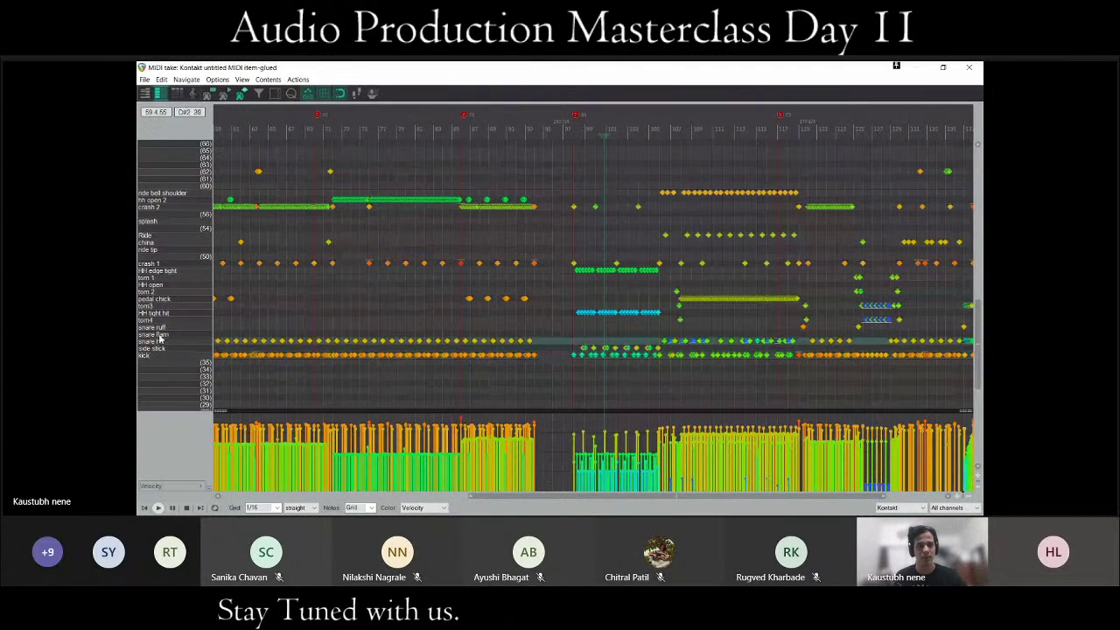
Close the MIDI editor and show the mixer with the whole drum group from Kontakt to far room in view.
{"action": "left_click", "coordinate": [172, 287]}
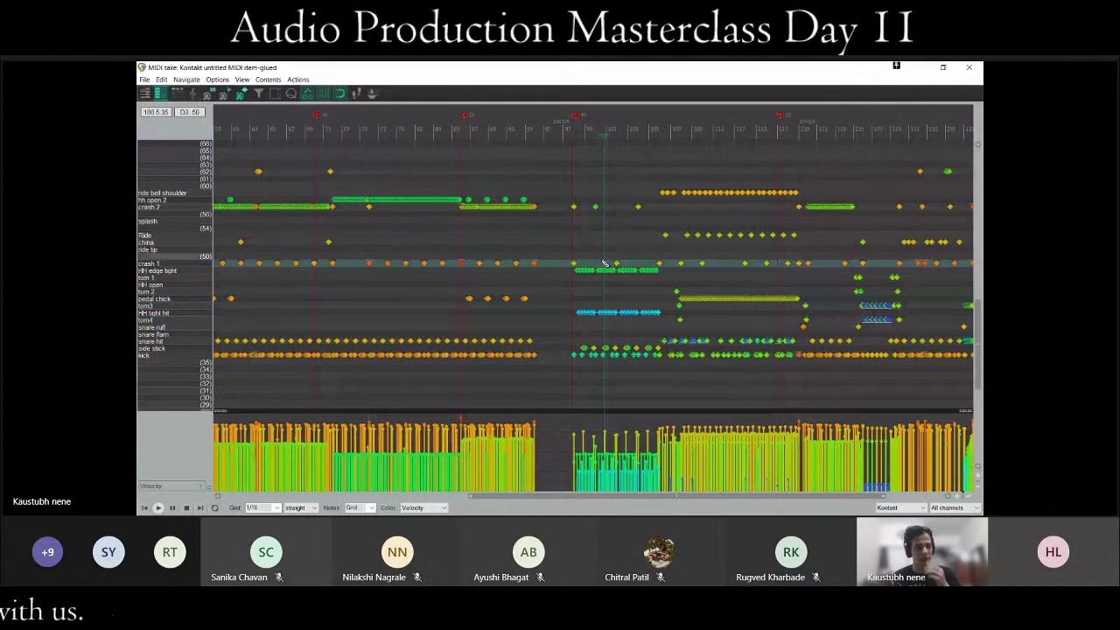
{"action": "left_click", "coordinate": [974, 70]}
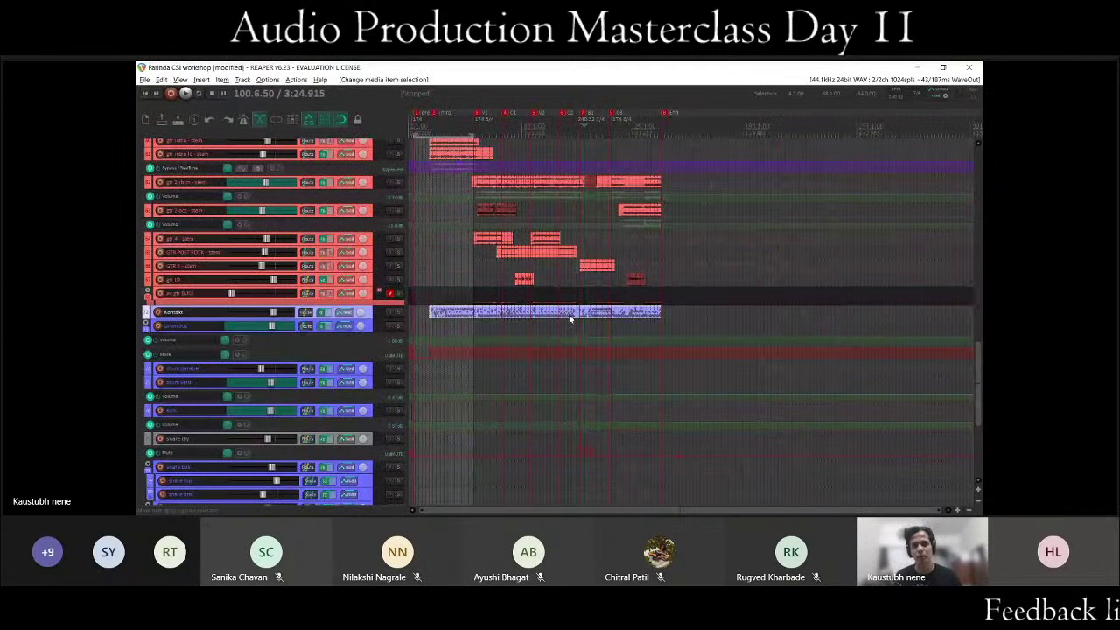
{"action": "scroll", "coordinate": [570, 319], "scroll_direction": "up", "scroll_amount": 2}
{"action": "scroll", "coordinate": [305, 353], "scroll_direction": "down", "scroll_amount": 1}
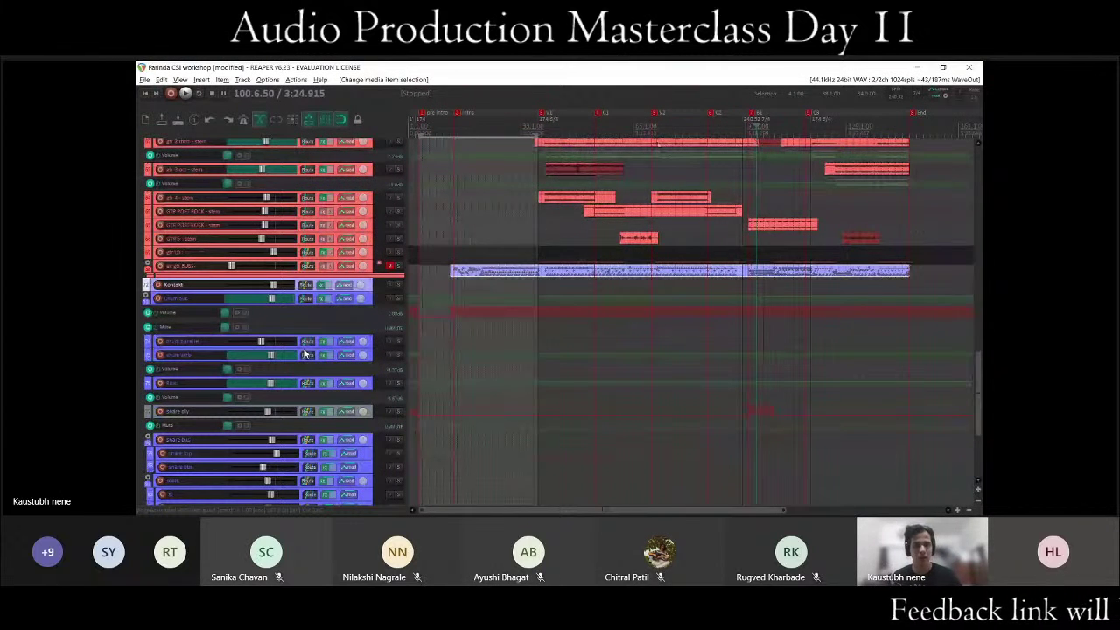
{"action": "key", "text": "ctrl+m"}
{"action": "left_click_drag", "start_coordinate": [737, 503], "coordinate": [779, 501]}
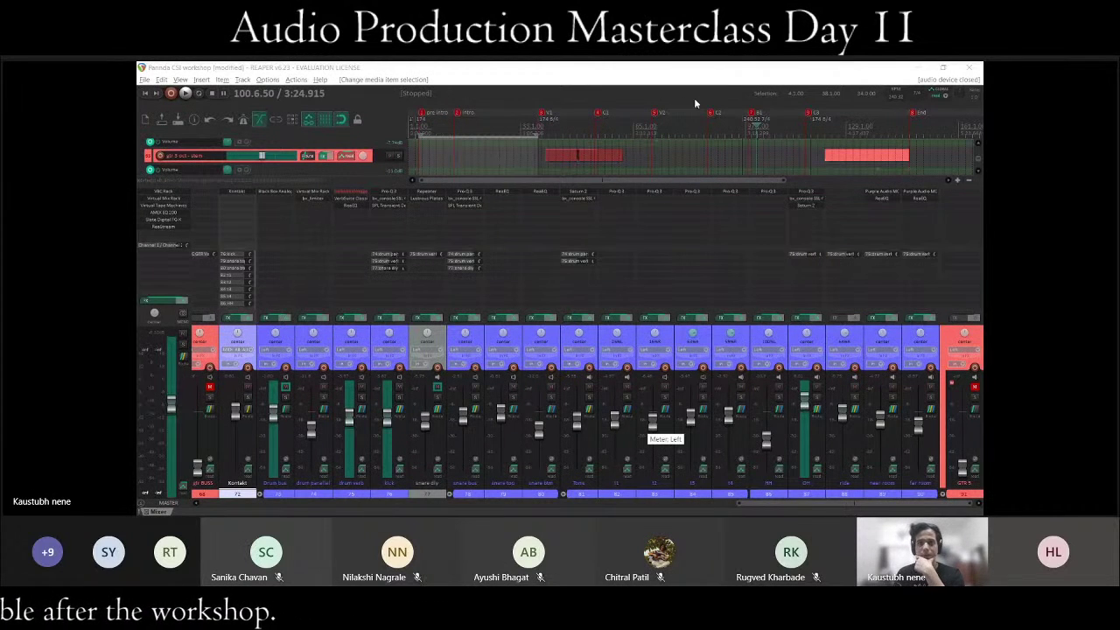
{"action": "left_click", "coordinate": [855, 111]}
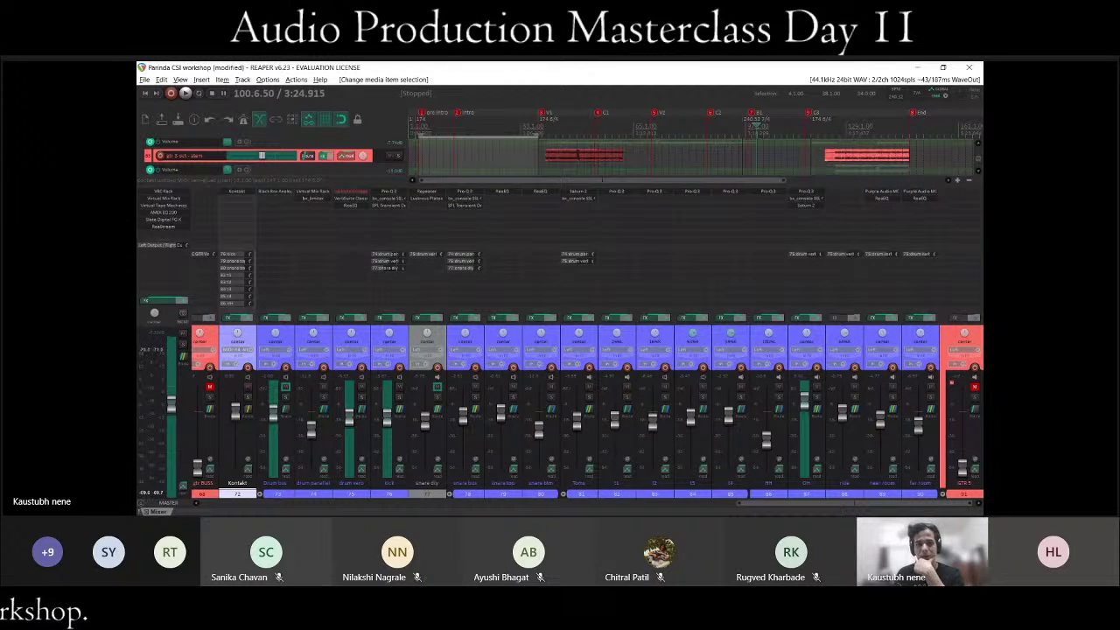
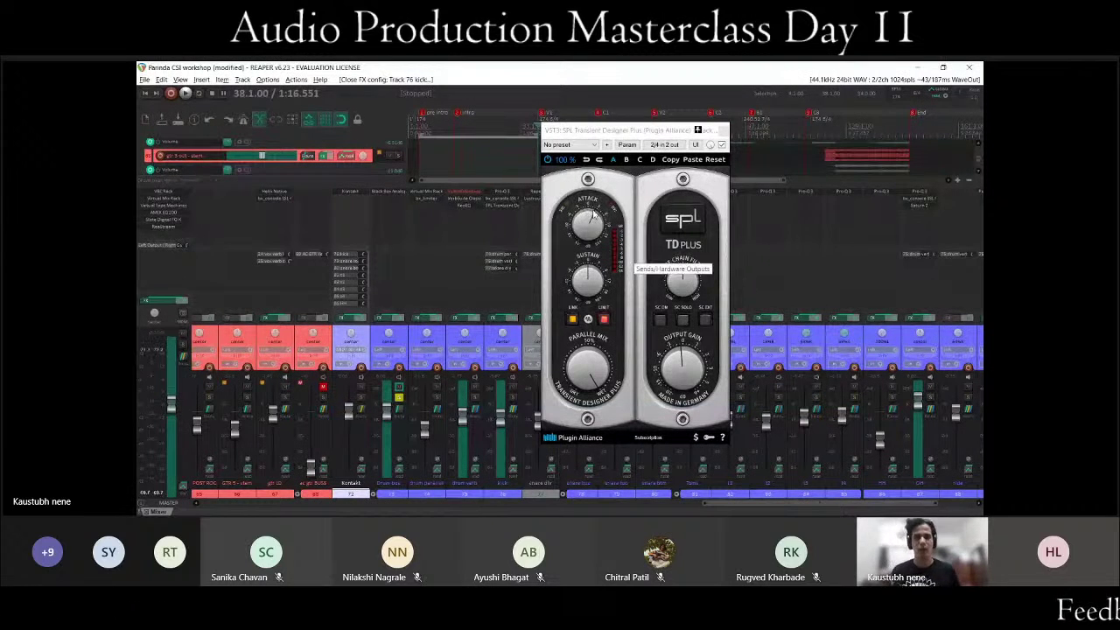
View the kick's SPL Transient Designer Plus and its send to "drum parallel", closing each one after viewing.
{"action": "left_click", "coordinate": [621, 132]}
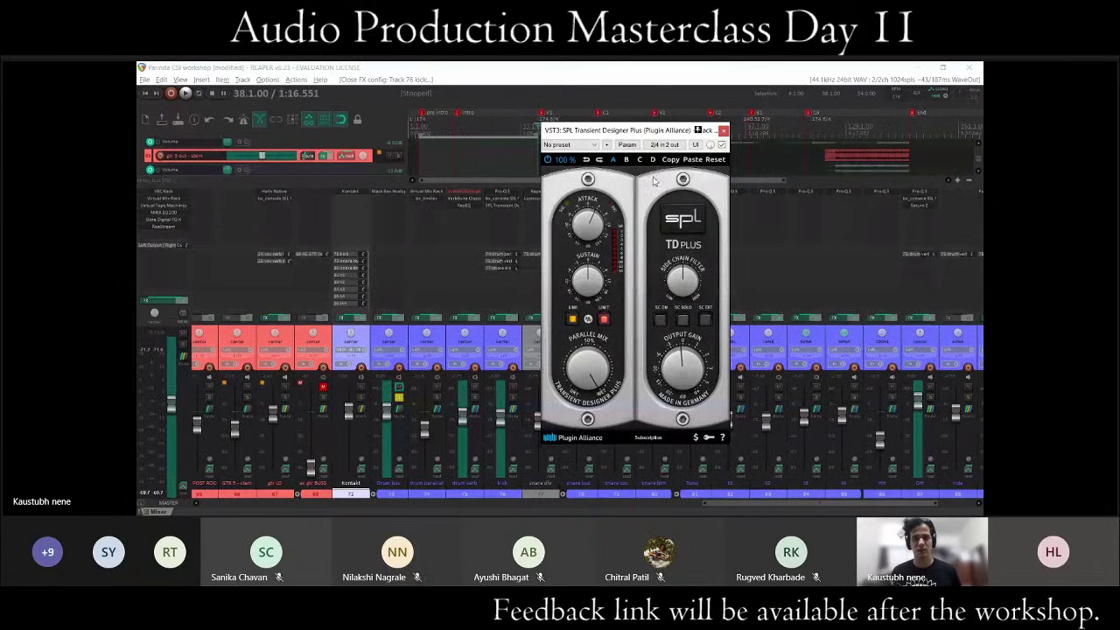
{"action": "left_click", "coordinate": [723, 129]}
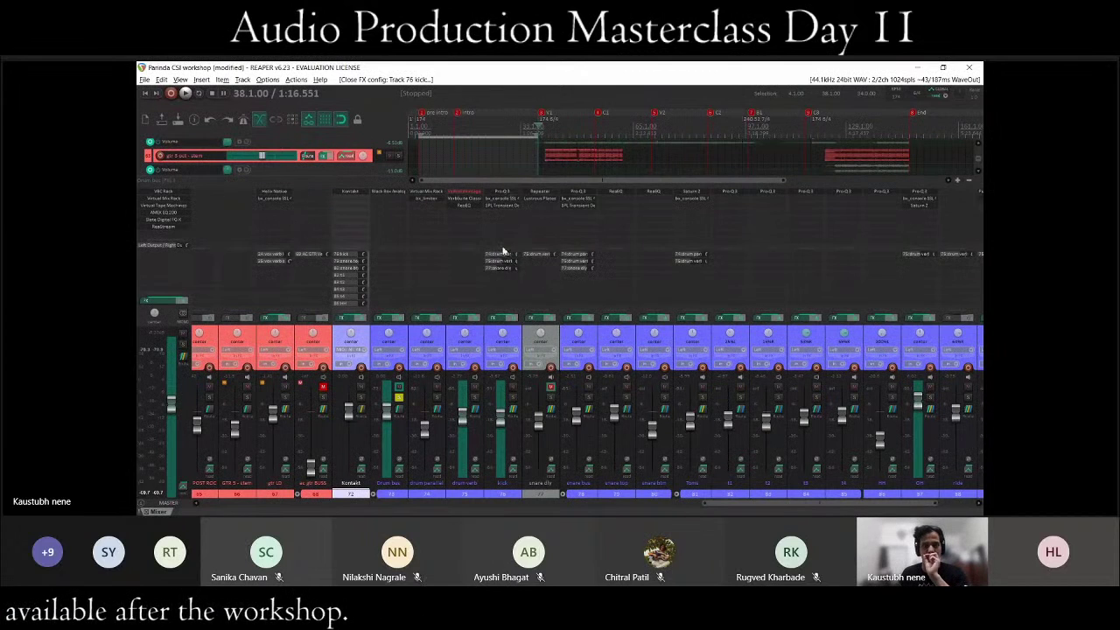
{"action": "left_click", "coordinate": [502, 251]}
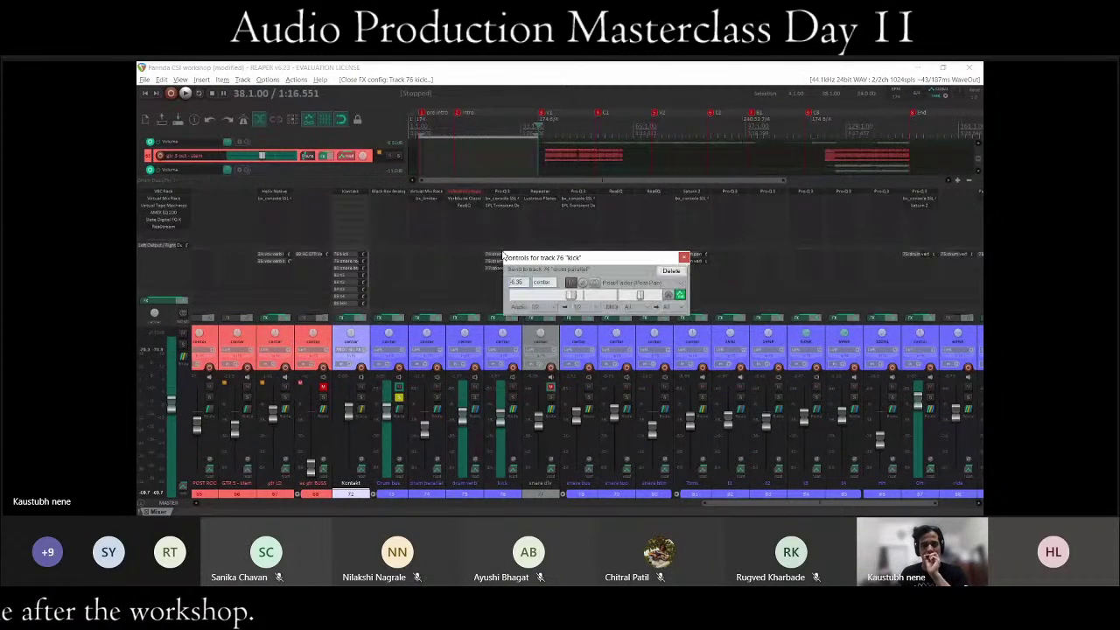
{"action": "left_click", "coordinate": [684, 257]}
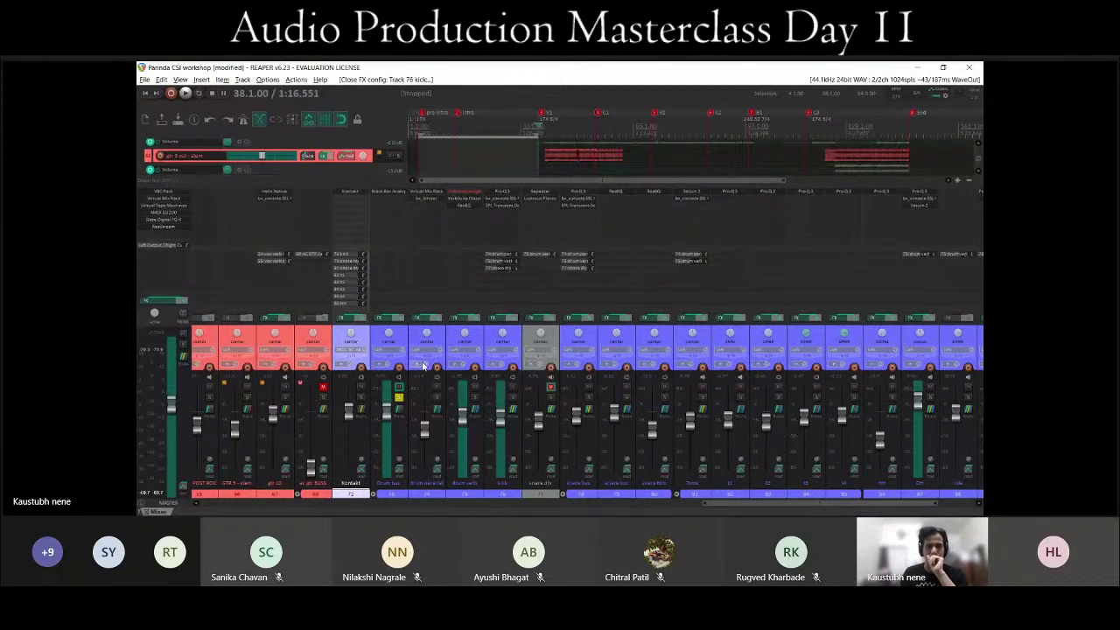
Open the Virtual Mix Rack on "drum parallel", view its FG-Stress and FG-S modules during playback, then close it and stop.
{"action": "left_click", "coordinate": [426, 193]}
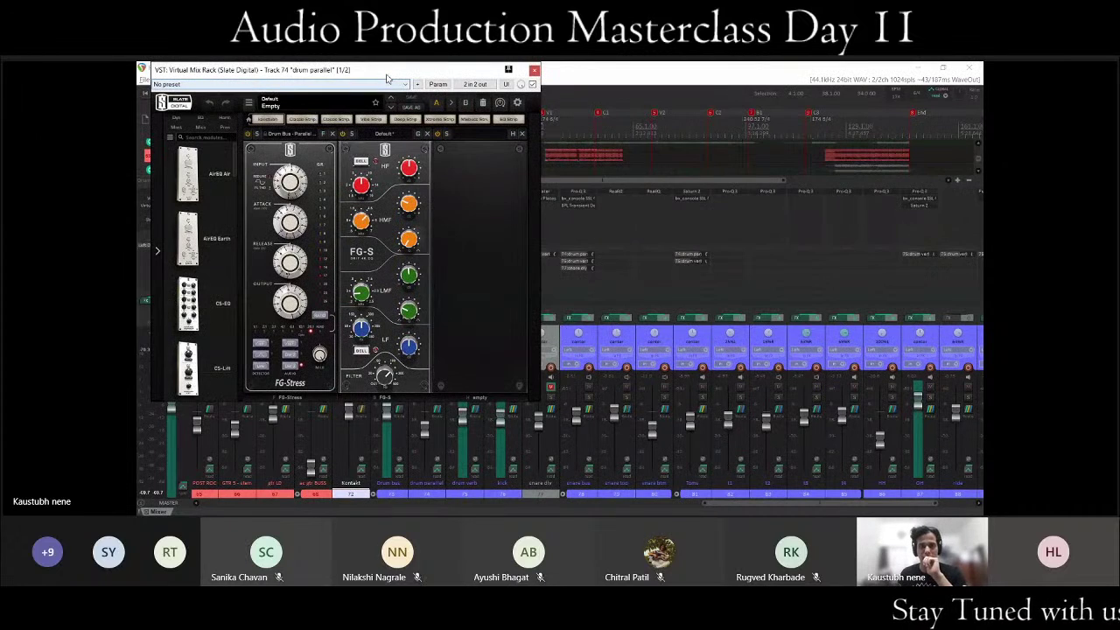
{"action": "left_click_drag", "start_coordinate": [387, 77], "coordinate": [631, 110]}
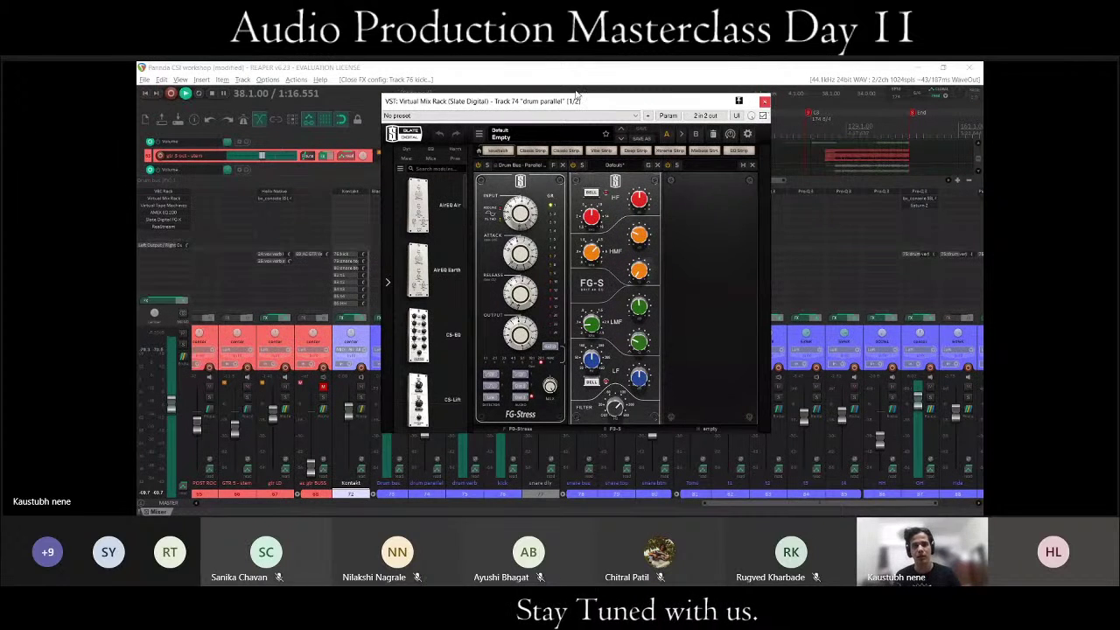
{"action": "key", "text": "space"}
{"action": "left_click_drag", "start_coordinate": [565, 108], "coordinate": [653, 142]}
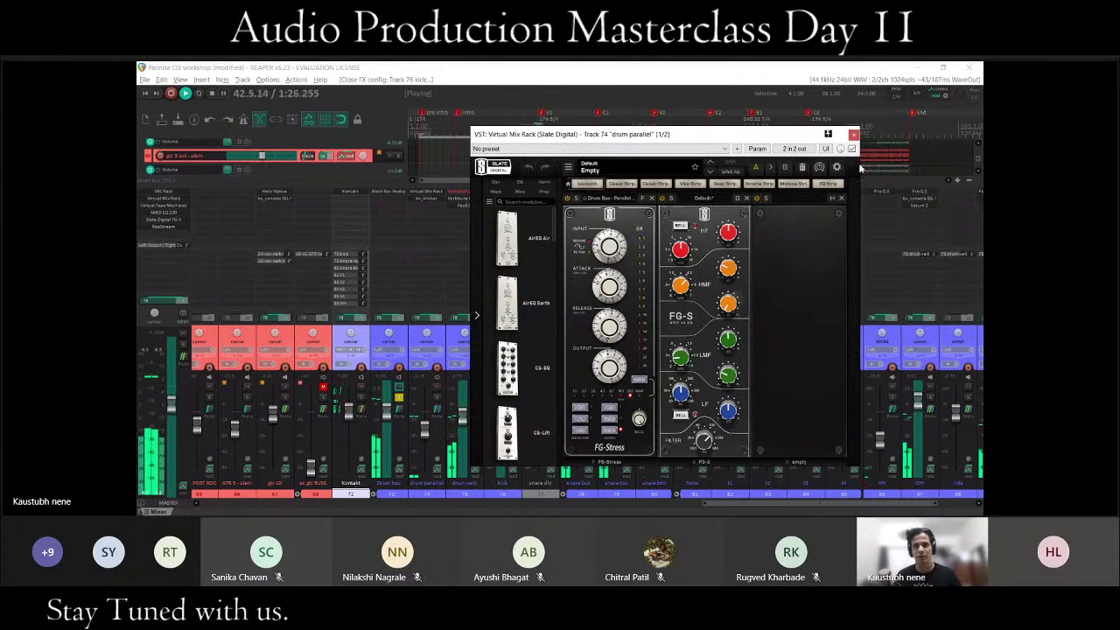
{"action": "left_click", "coordinate": [854, 138]}
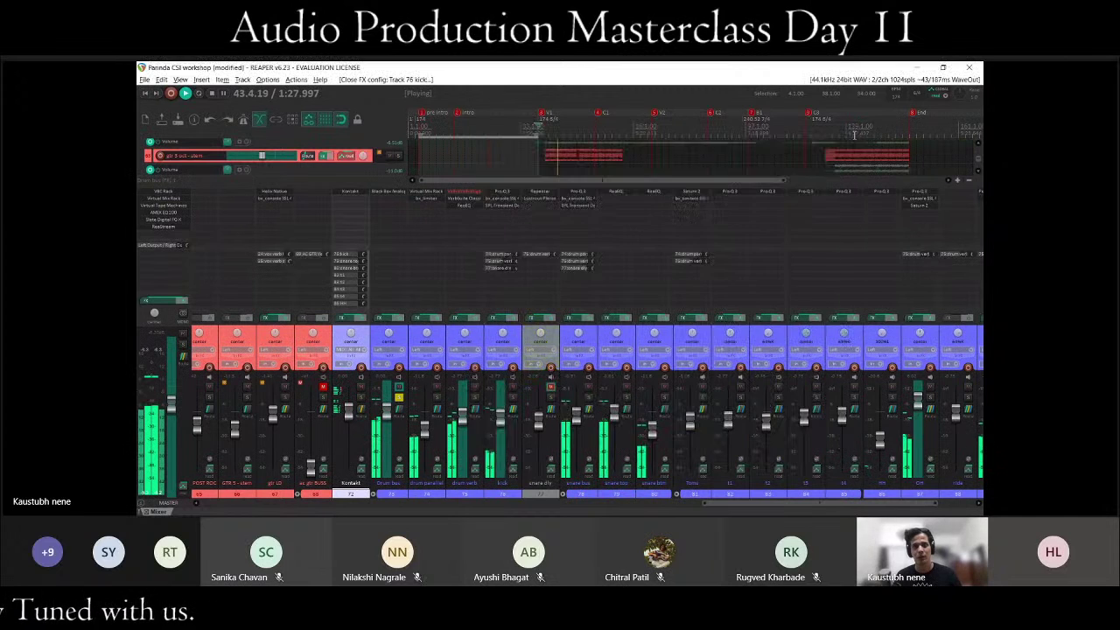
{"action": "key", "text": "space"}
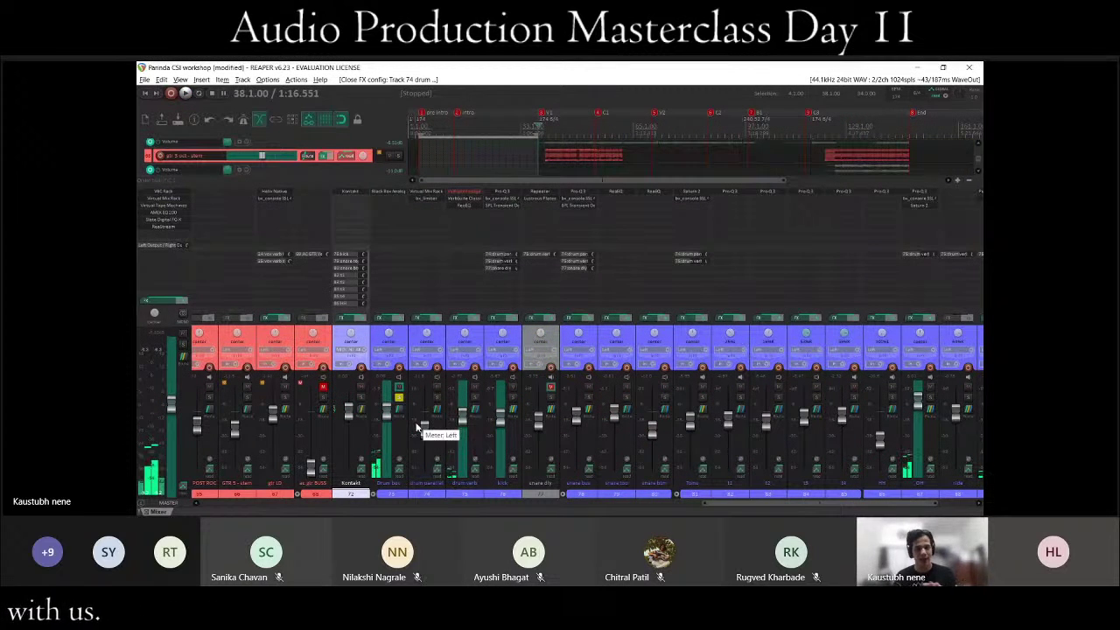
Open the bx_limiter on the "drum parallel" track, view its threshold and saturation settings, and close it.
{"action": "left_click", "coordinate": [416, 196]}
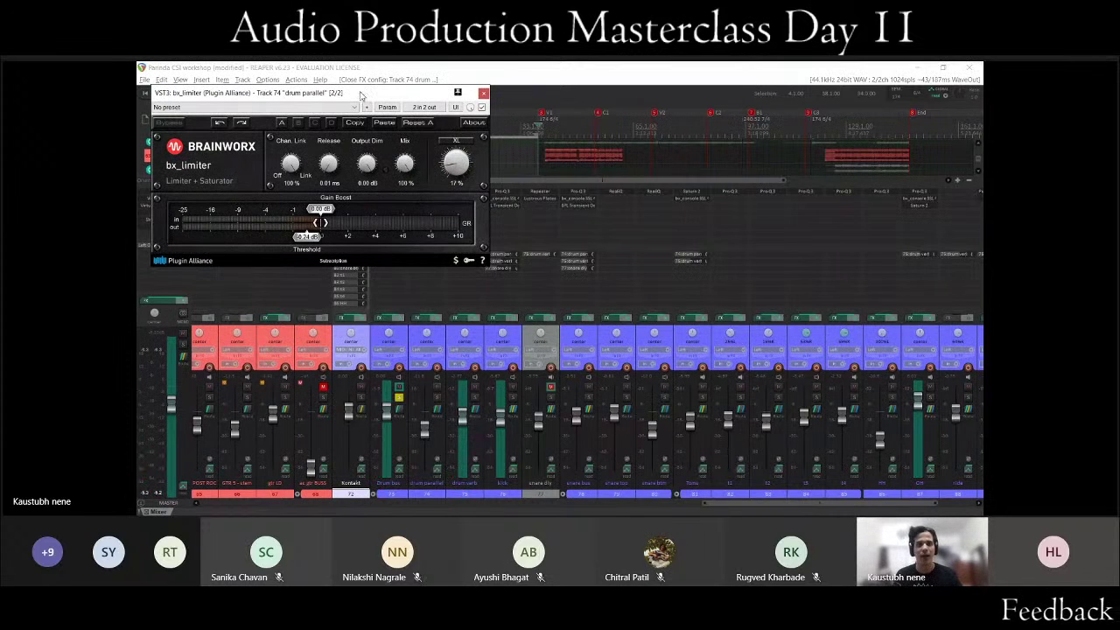
{"action": "left_click_drag", "start_coordinate": [361, 94], "coordinate": [498, 117]}
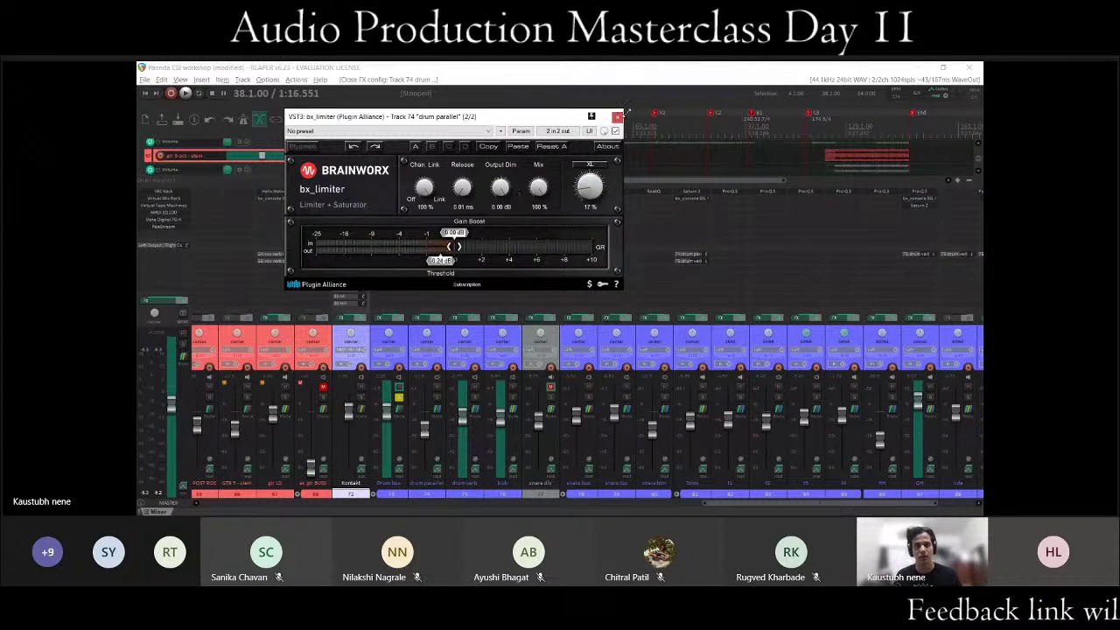
{"action": "left_click", "coordinate": [617, 117]}
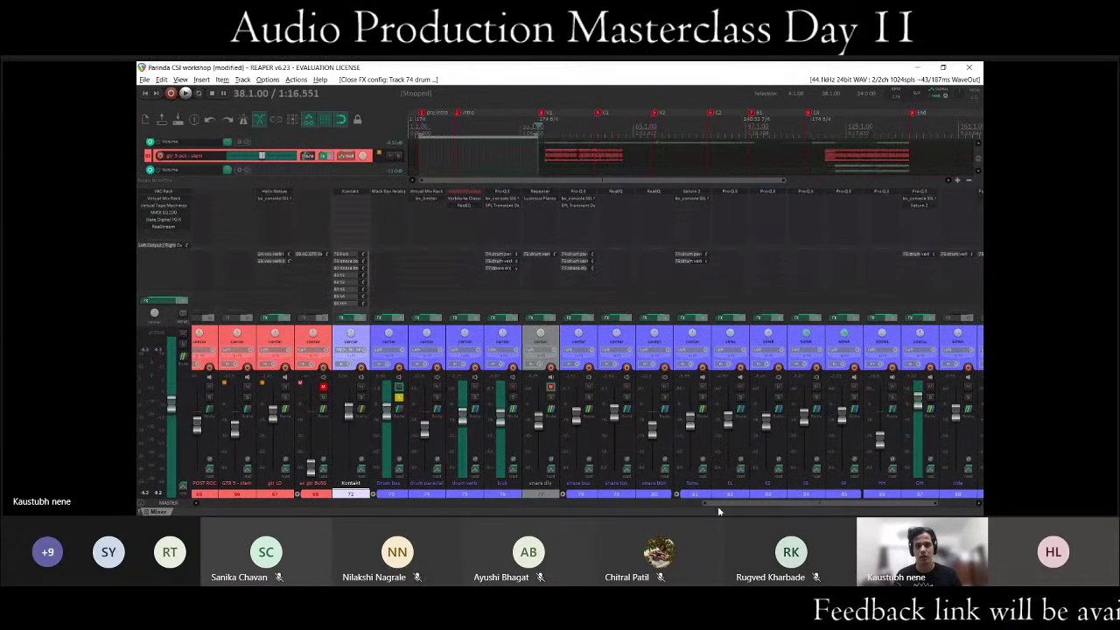
Open the Pro-Q 3 and bx_console SSL 4000 E on "snare bus", and view its SPL Transient Designer Plus before closing that one.
{"action": "scroll", "coordinate": [718, 506], "scroll_direction": "right", "scroll_amount": 4}
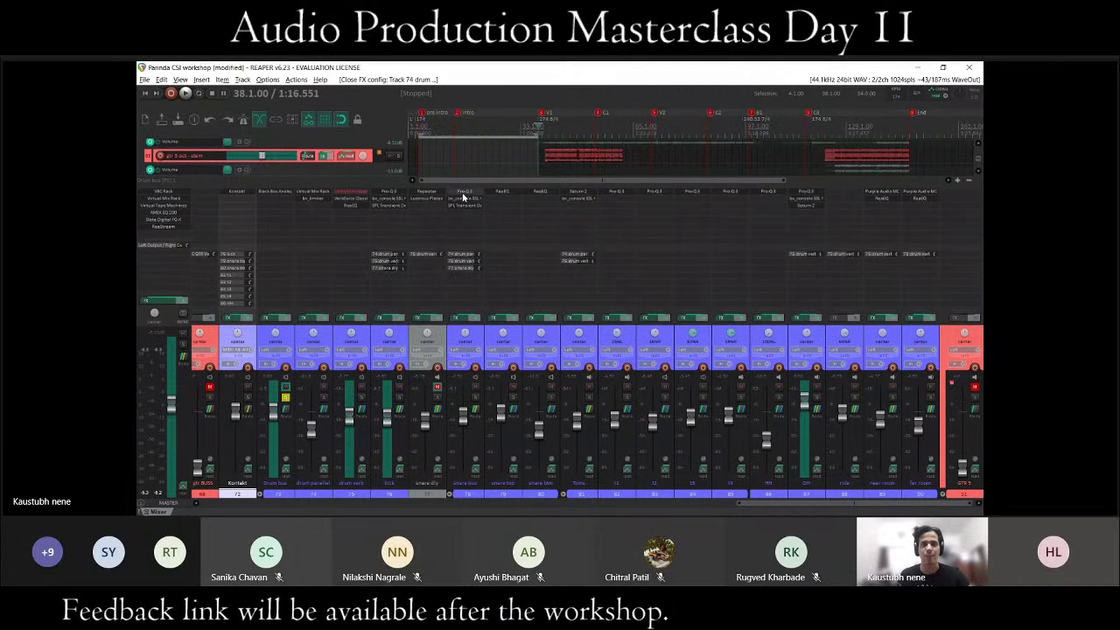
{"action": "left_click", "coordinate": [463, 196]}
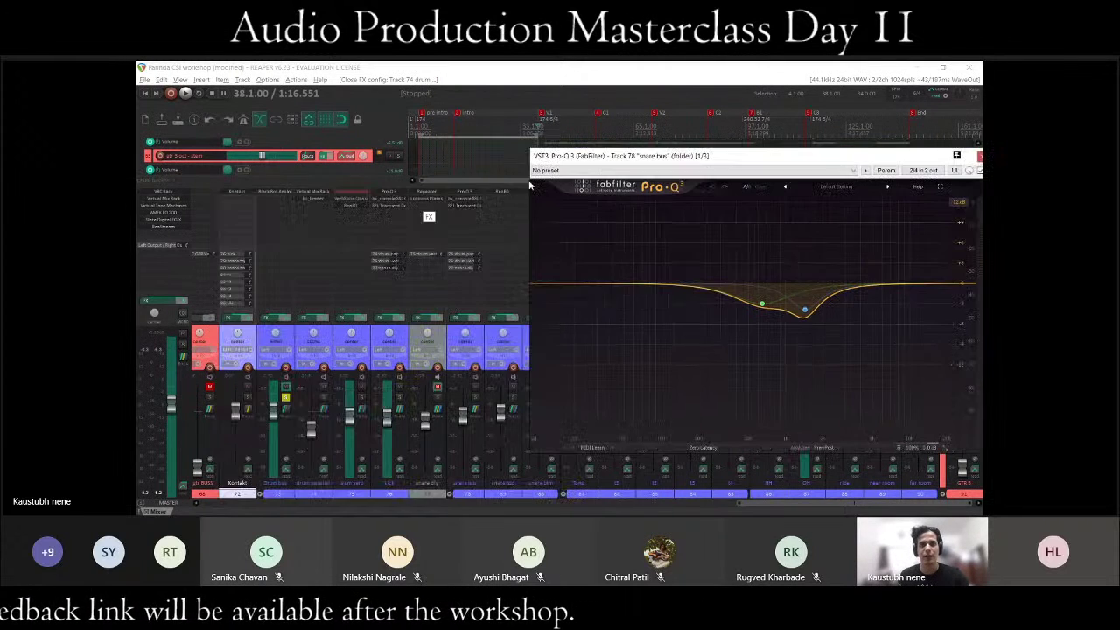
{"action": "left_click", "coordinate": [464, 199]}
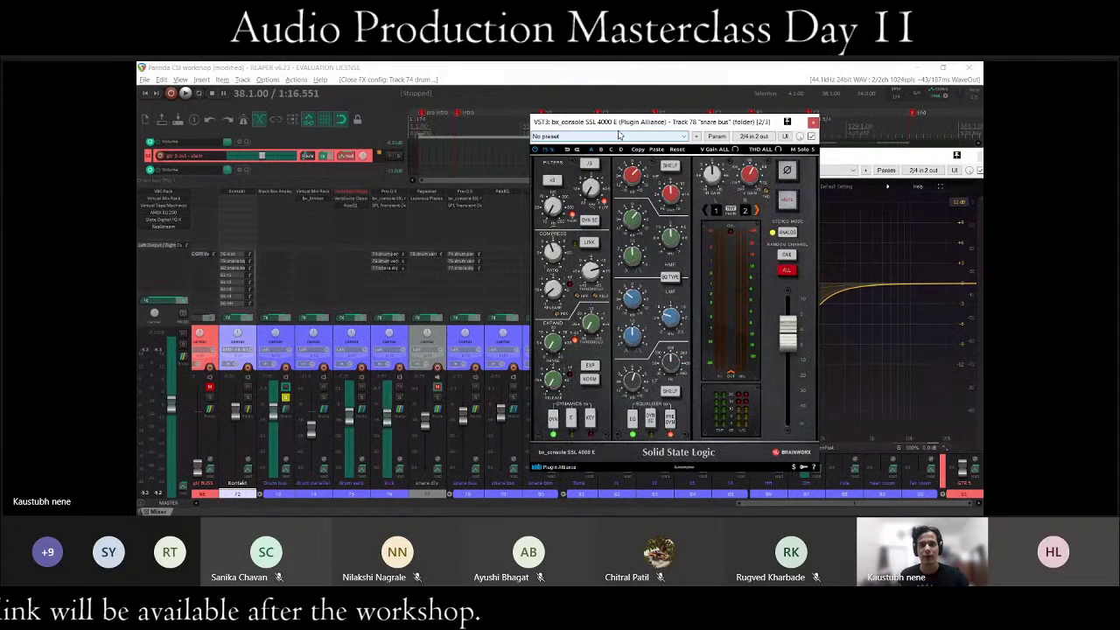
{"action": "left_click_drag", "start_coordinate": [619, 123], "coordinate": [272, 106]}
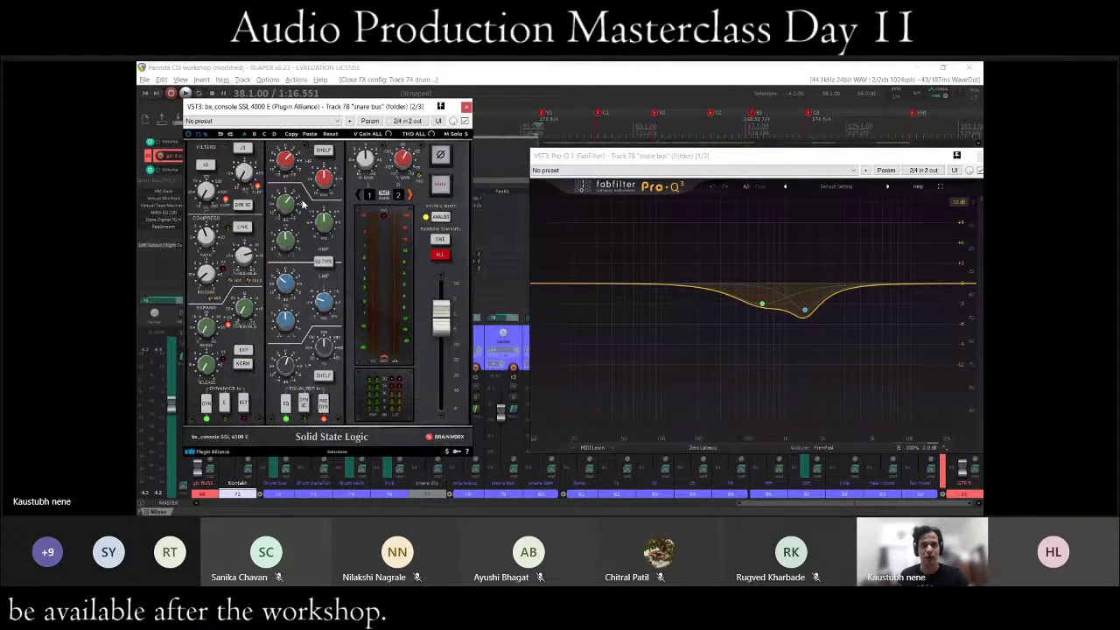
{"action": "left_click_drag", "start_coordinate": [350, 106], "coordinate": [478, 121]}
{"action": "left_click", "coordinate": [467, 205]}
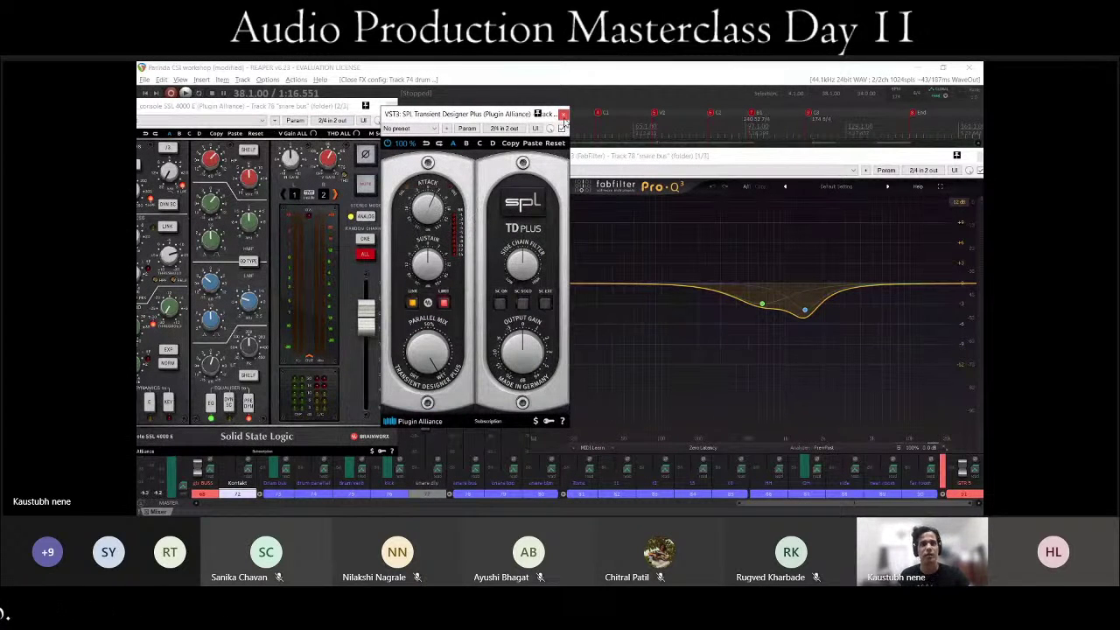
{"action": "left_click", "coordinate": [564, 114]}
Examine the snare bus's SSL 4000 E channel strip and Pro-Q 3 curve, and close both plugin windows.
{"action": "left_click_drag", "start_coordinate": [302, 104], "coordinate": [466, 112]}
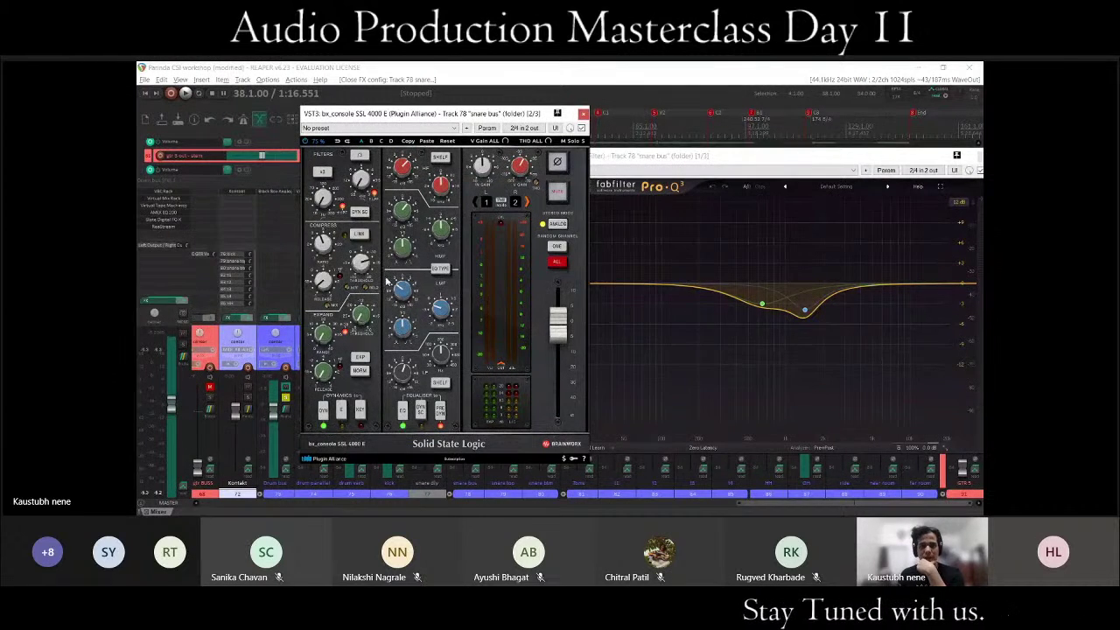
{"action": "scroll", "coordinate": [452, 324], "scroll_direction": "up", "scroll_amount": 1}
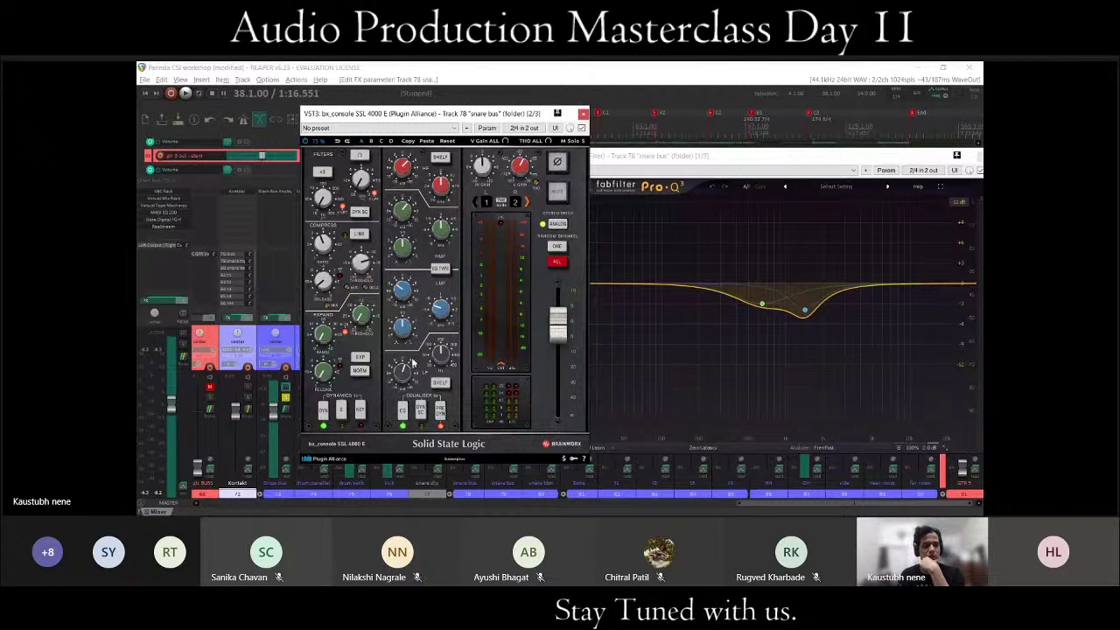
{"action": "left_click", "coordinate": [583, 114]}
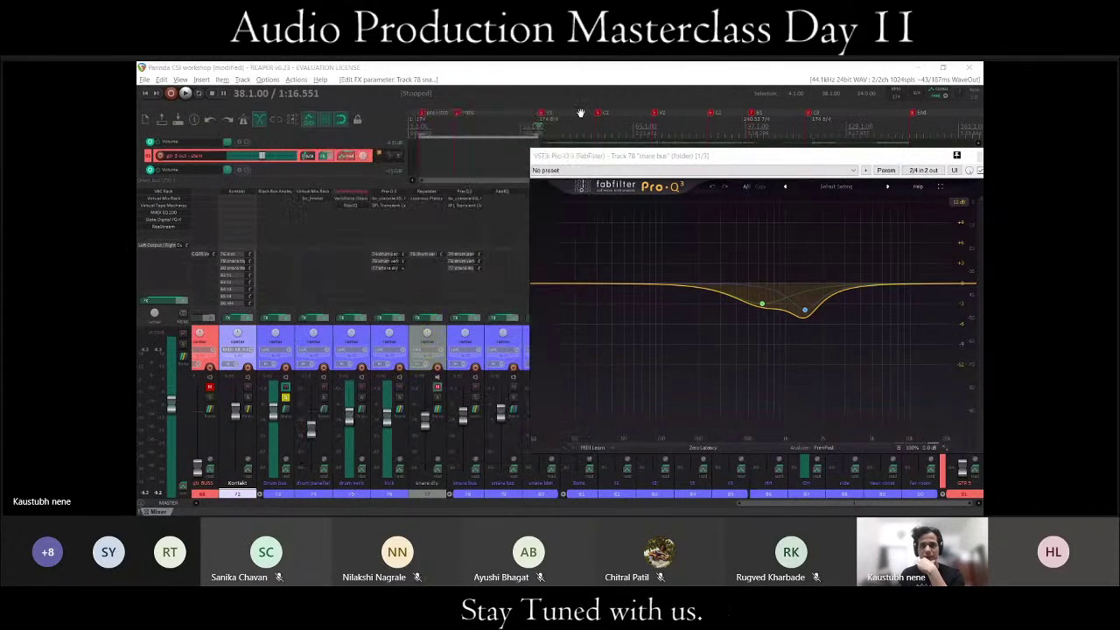
{"action": "left_click_drag", "start_coordinate": [752, 155], "coordinate": [612, 158]}
{"action": "left_click", "coordinate": [903, 159]}
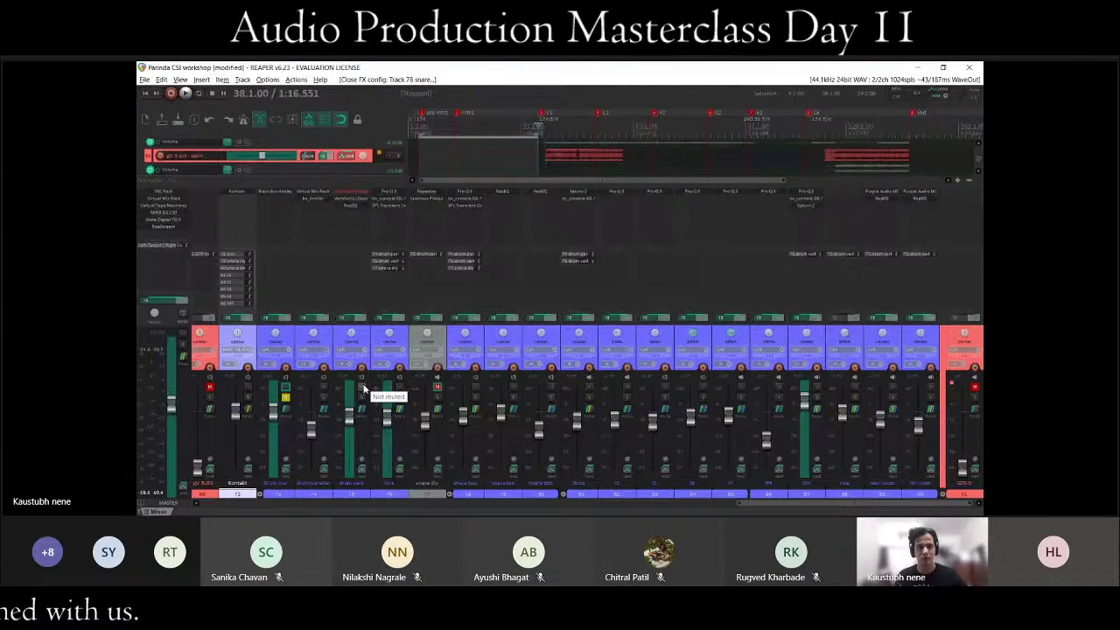
Select the "drum verb", "near room" and "far room" tracks together in the mixer.
{"action": "left_click", "coordinate": [361, 336]}
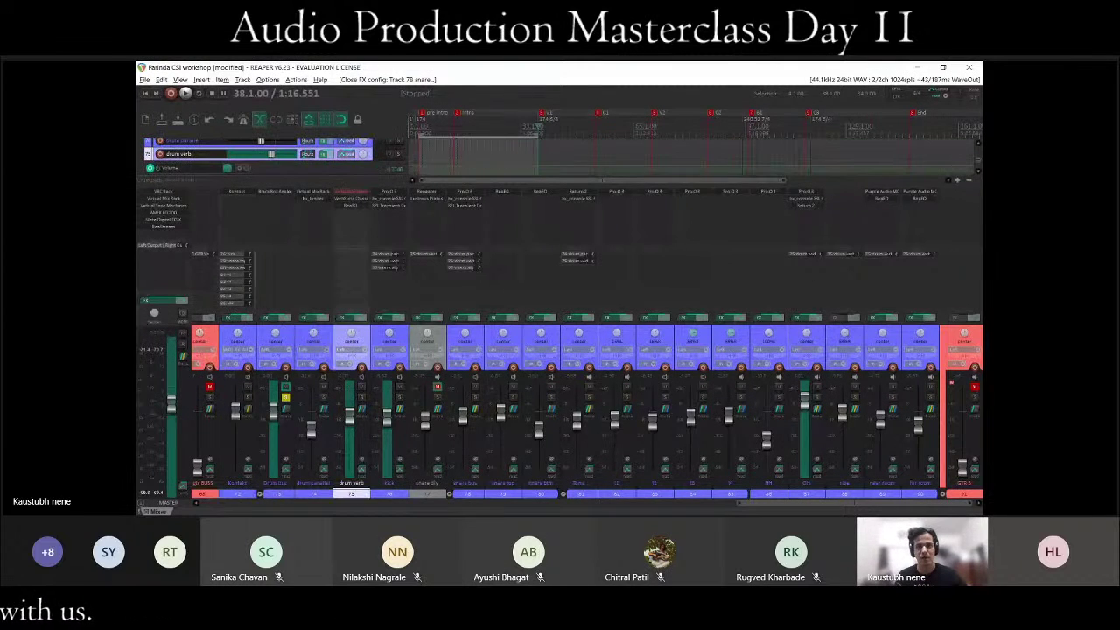
{"action": "left_click", "coordinate": [881, 334], "text": "shift"}
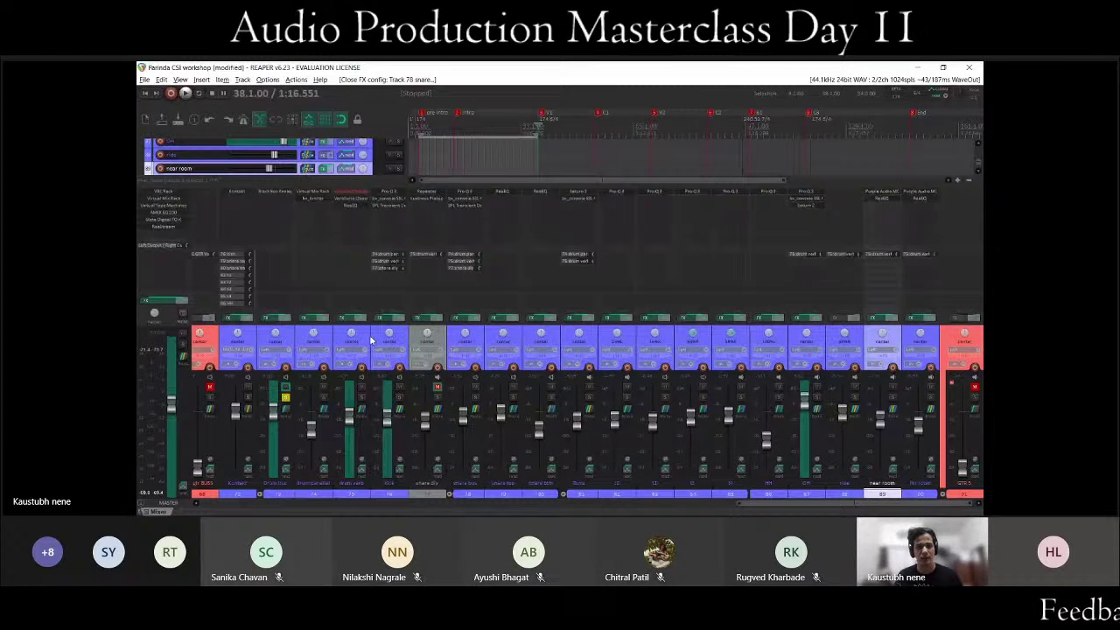
{"action": "left_click", "coordinate": [360, 339]}
{"action": "left_click", "coordinate": [877, 337], "text": "ctrl"}
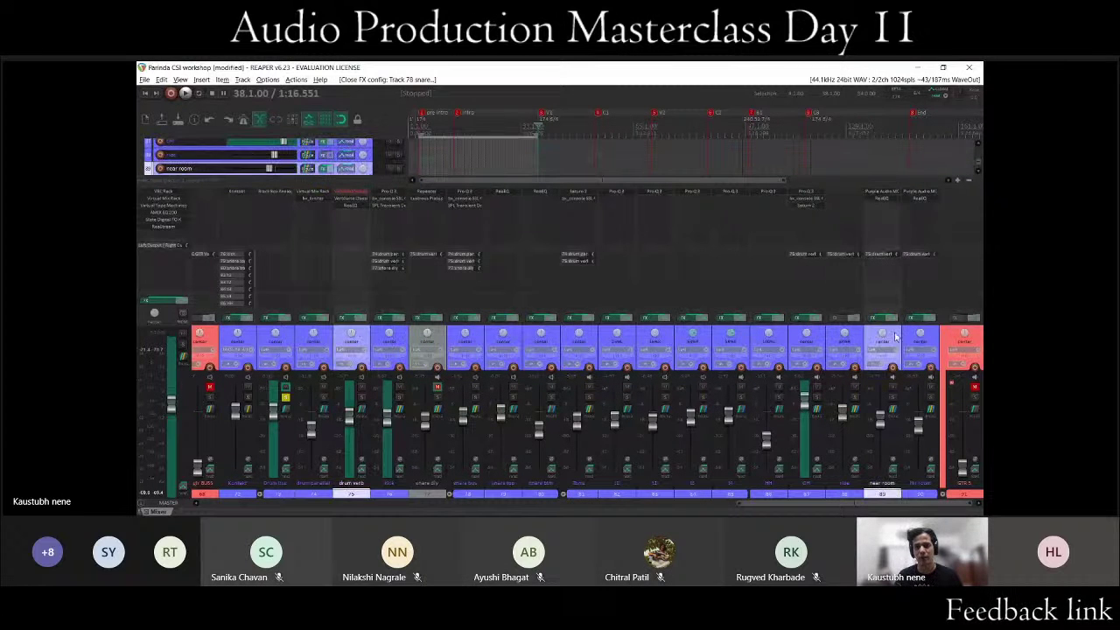
{"action": "left_click", "coordinate": [907, 343], "text": "ctrl"}
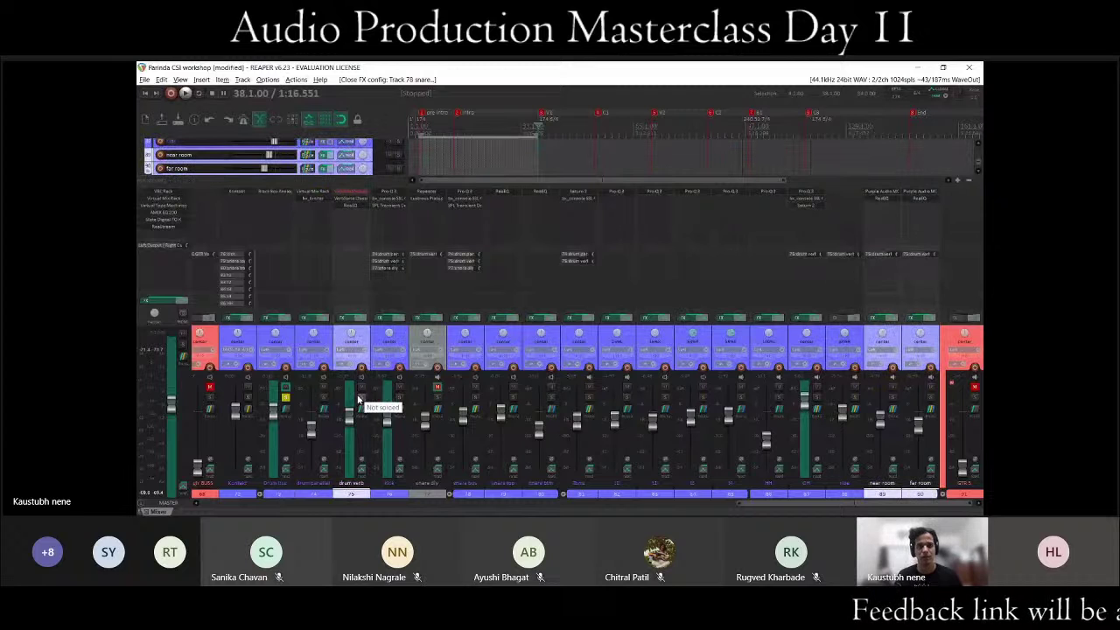
Play the drums from bar 38, compare them with the selected reverb and room tracks muted and unmuted, and stop playback.
{"action": "key", "text": "space"}
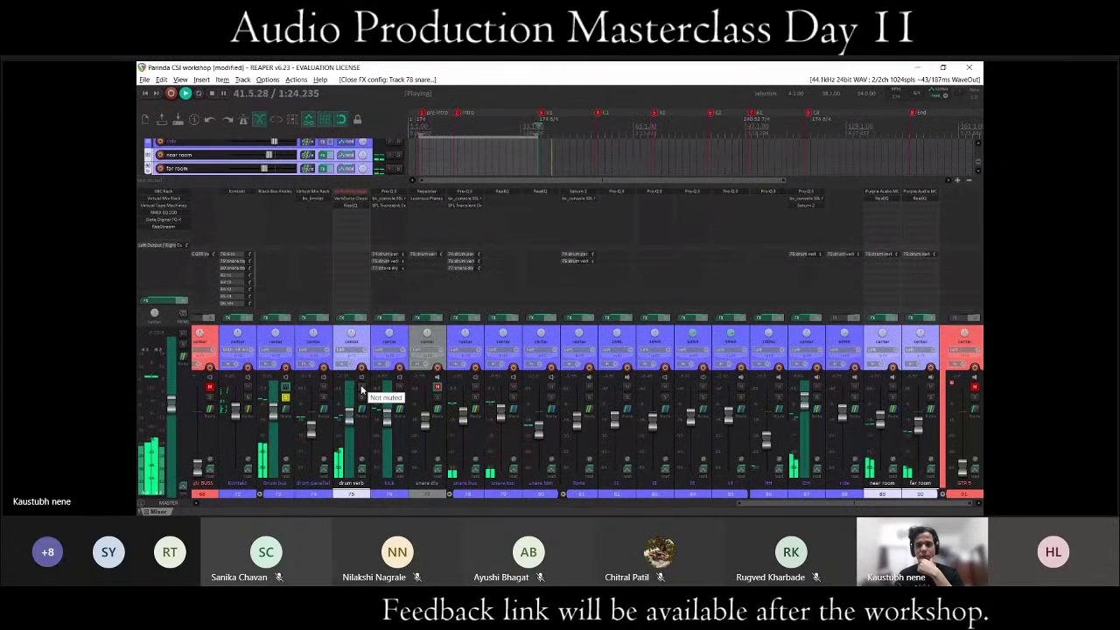
{"action": "left_click", "coordinate": [362, 389]}
{"action": "left_click", "coordinate": [362, 390]}
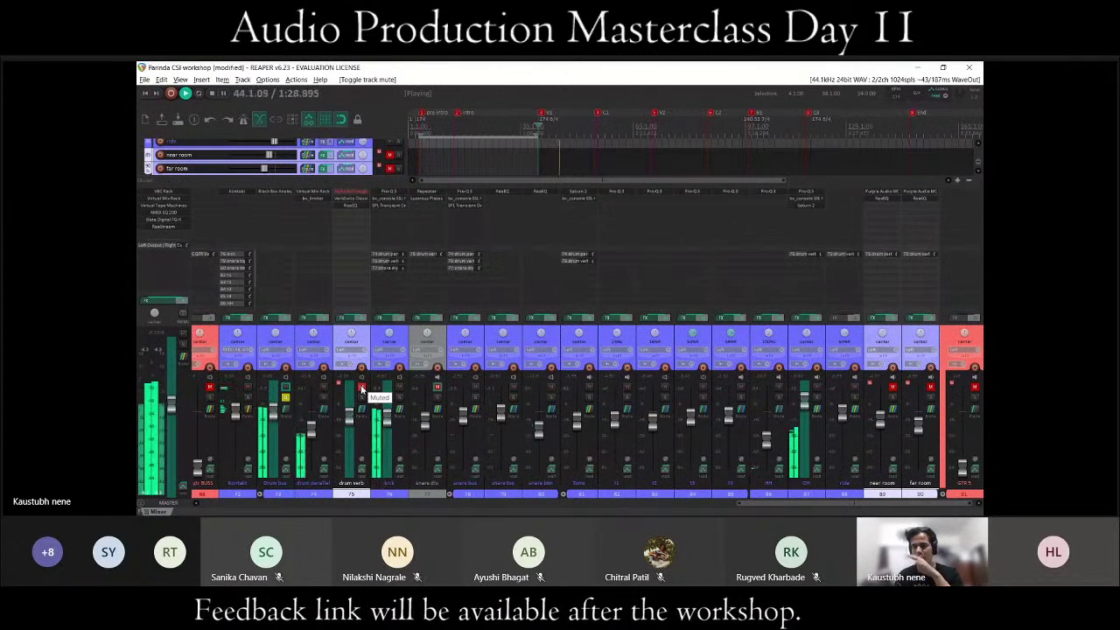
{"action": "left_click", "coordinate": [361, 389]}
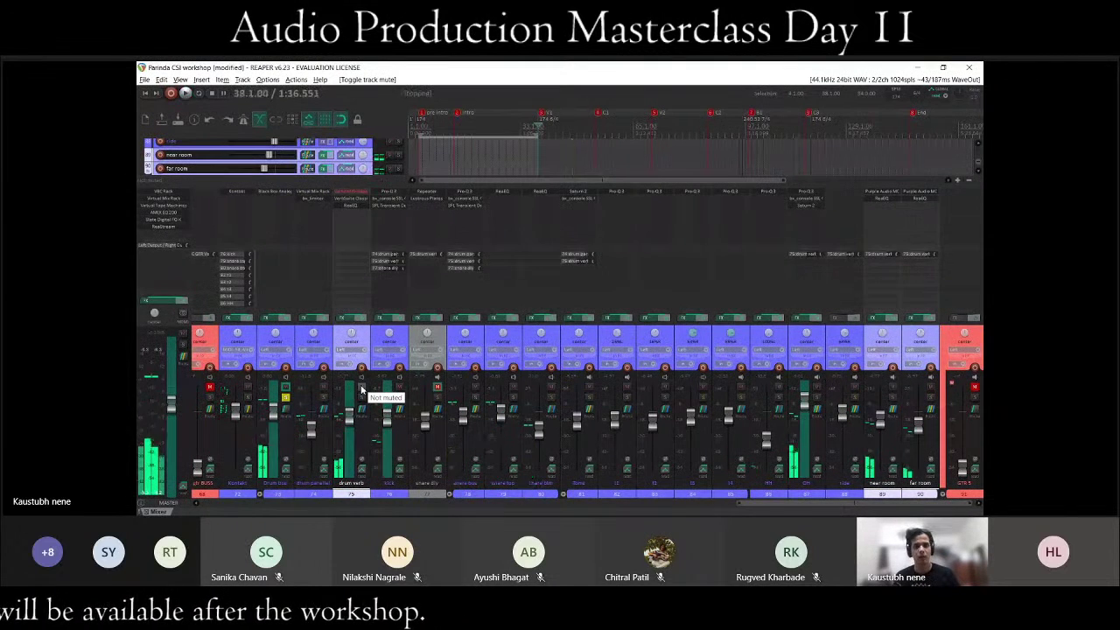
{"action": "key", "text": "space"}
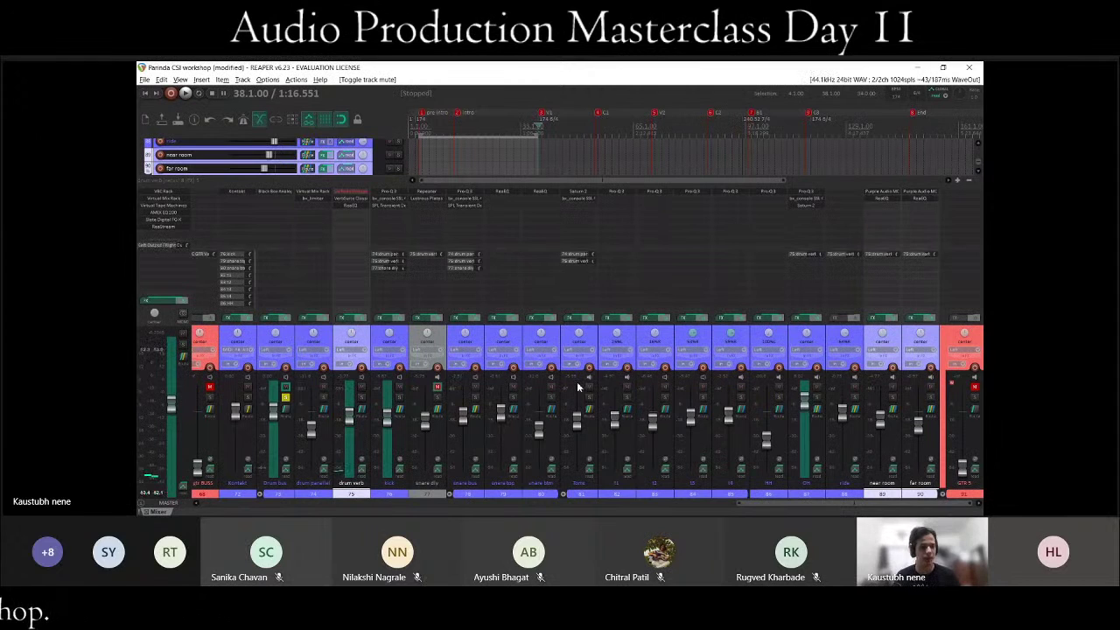
View the VerbSuite Classics reverb and the ReaEQ on the "drum verb" track, closing each plugin window after inspection.
{"action": "left_click", "coordinate": [348, 202]}
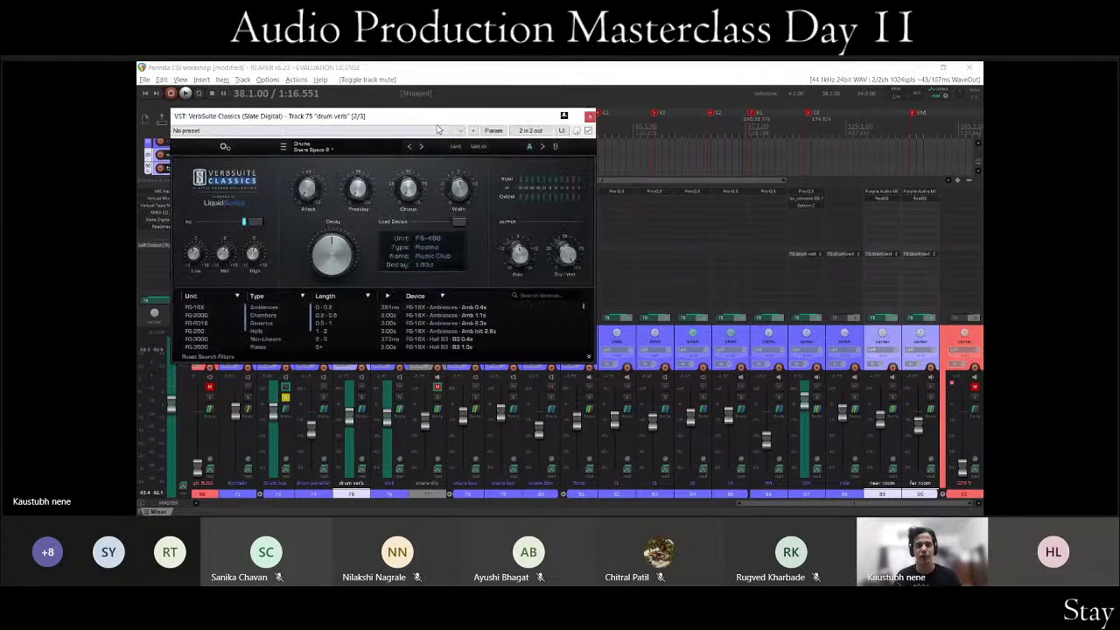
{"action": "left_click_drag", "start_coordinate": [438, 129], "coordinate": [576, 119]}
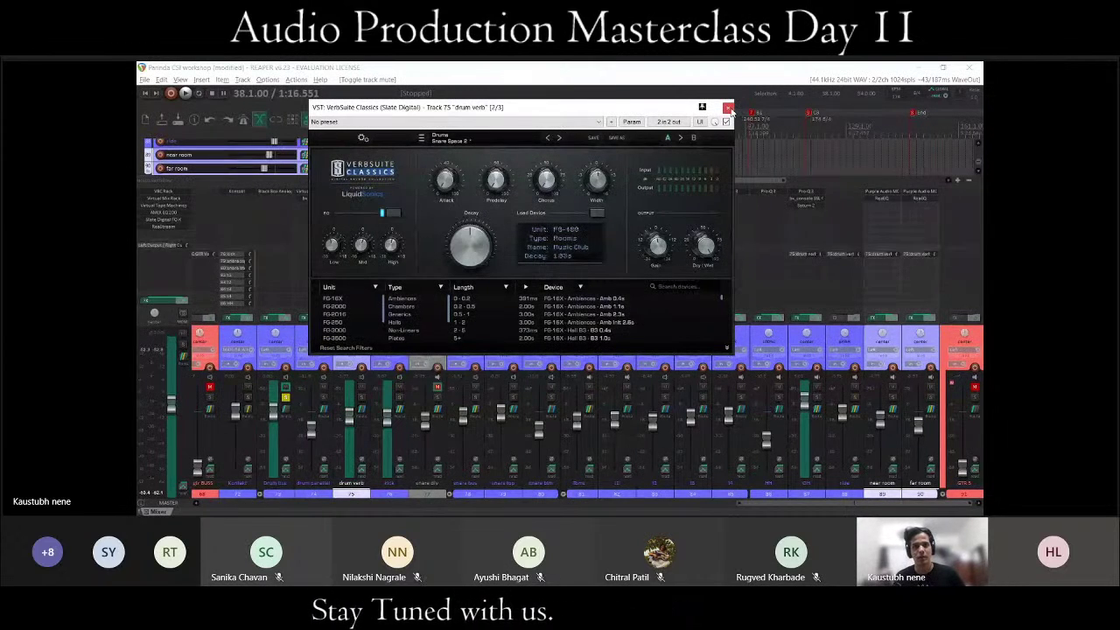
{"action": "left_click", "coordinate": [728, 108]}
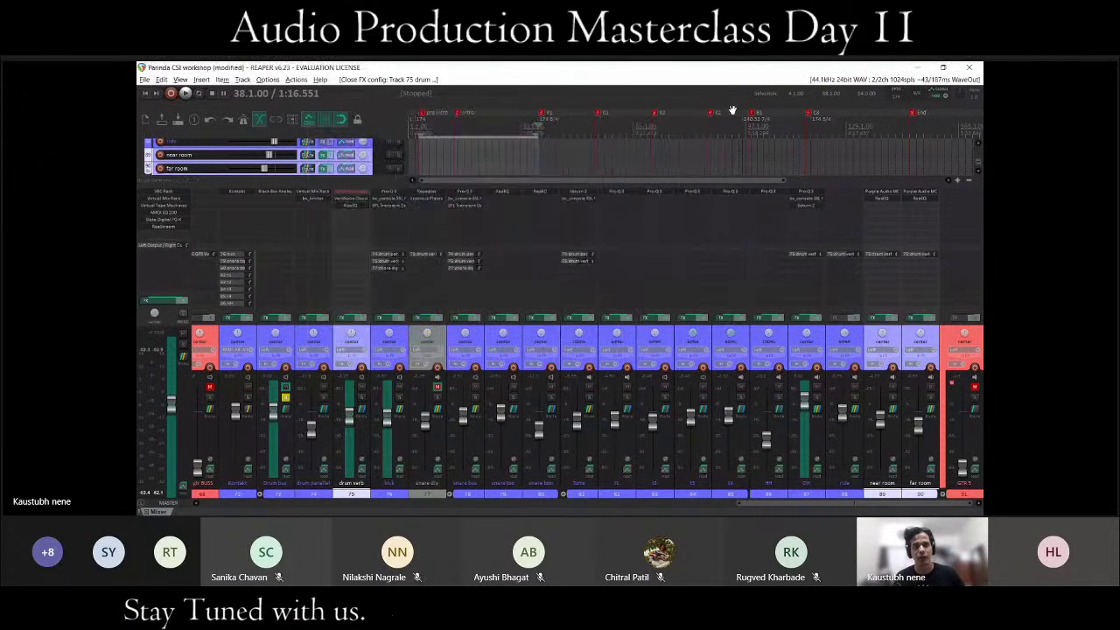
{"action": "left_click", "coordinate": [366, 208]}
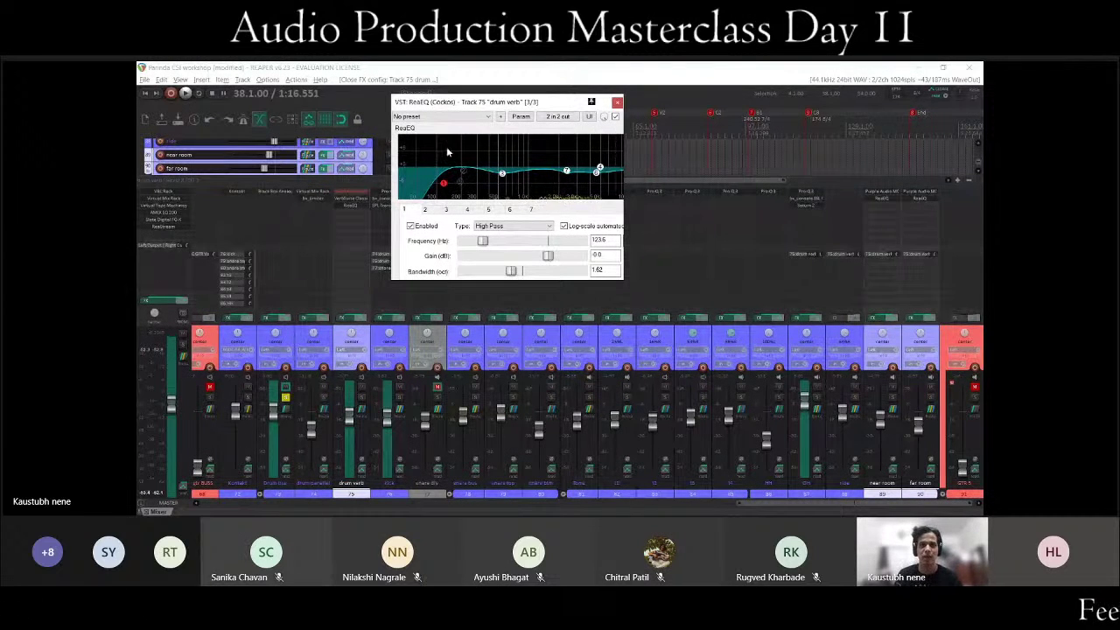
{"action": "left_click", "coordinate": [617, 104]}
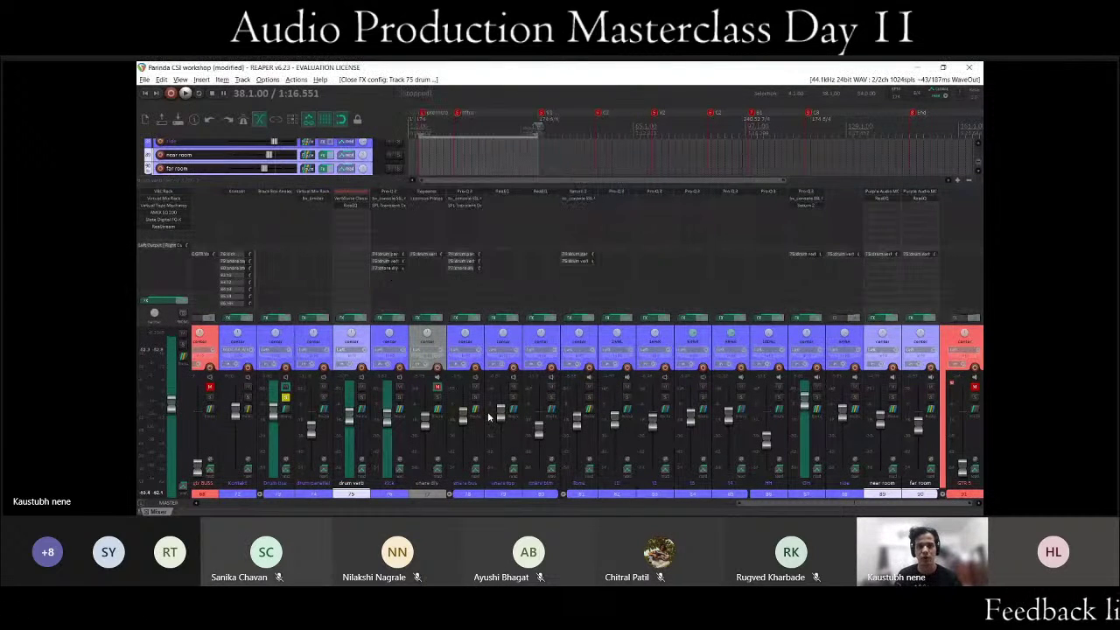
Open Saturn 2 and bx_console SSL 4000 E on the "Toms" folder track, examine them, and close the SSL channel strip.
{"action": "left_click", "coordinate": [578, 192]}
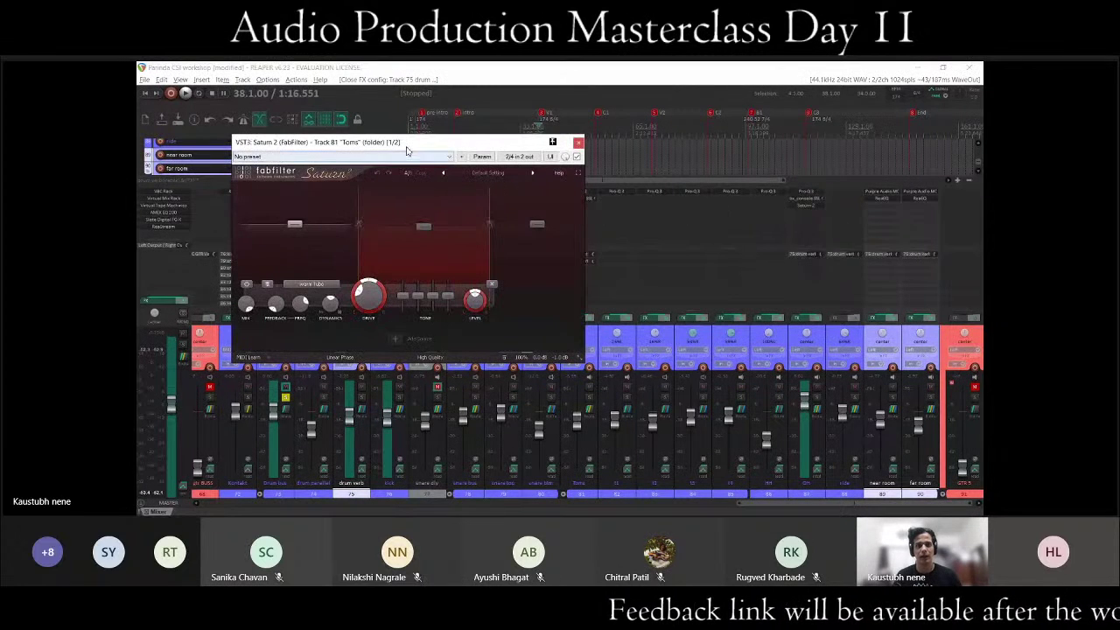
{"action": "left_click", "coordinate": [566, 199]}
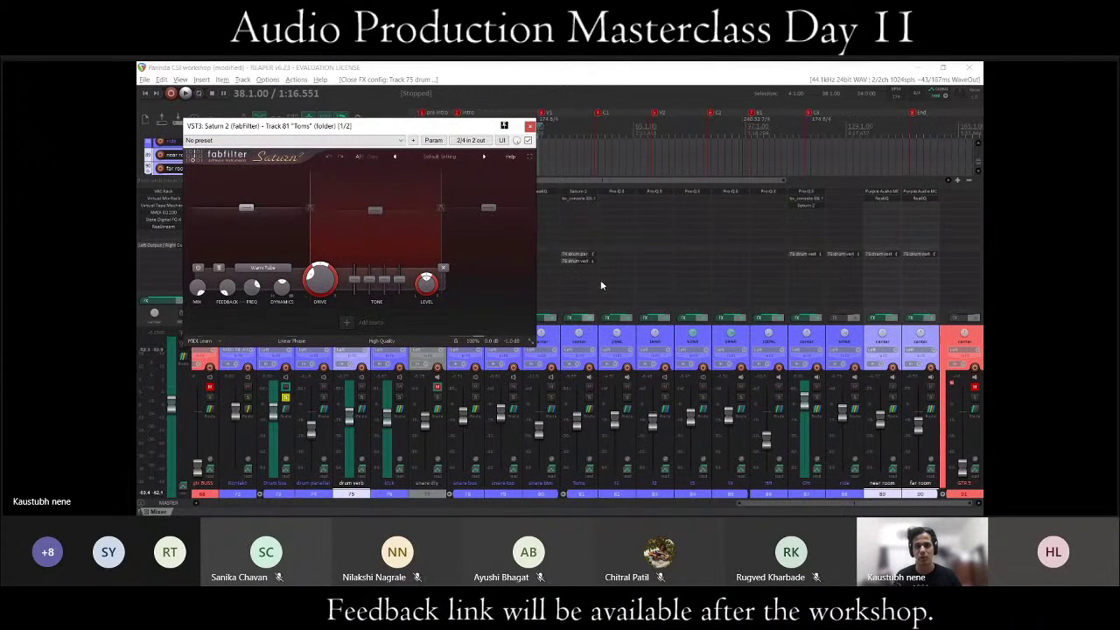
{"action": "left_click", "coordinate": [579, 198]}
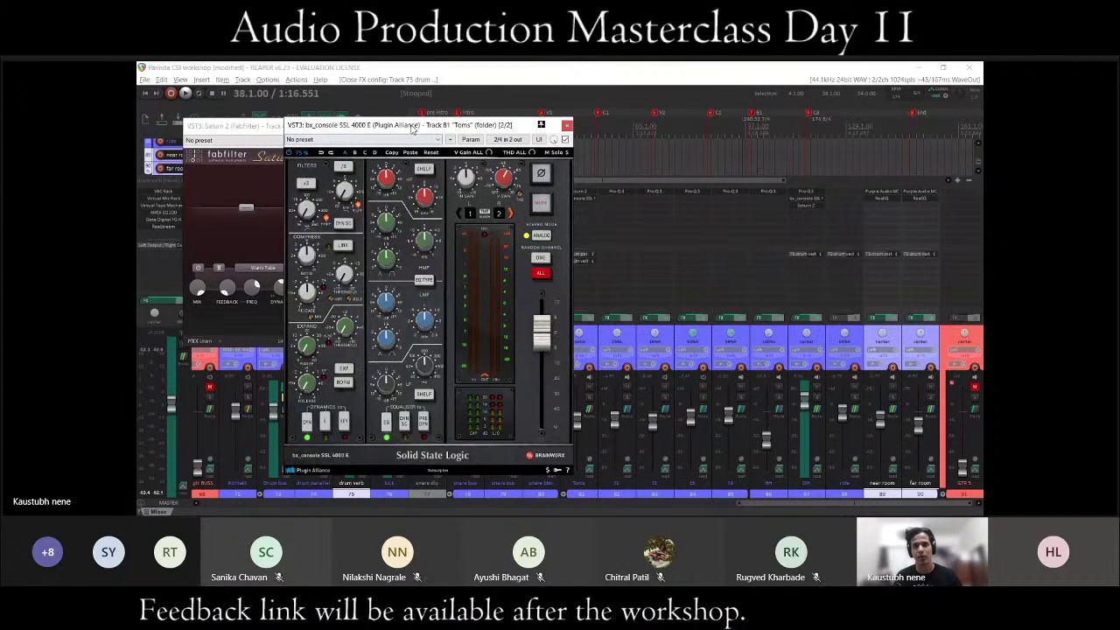
{"action": "left_click_drag", "start_coordinate": [412, 128], "coordinate": [662, 102]}
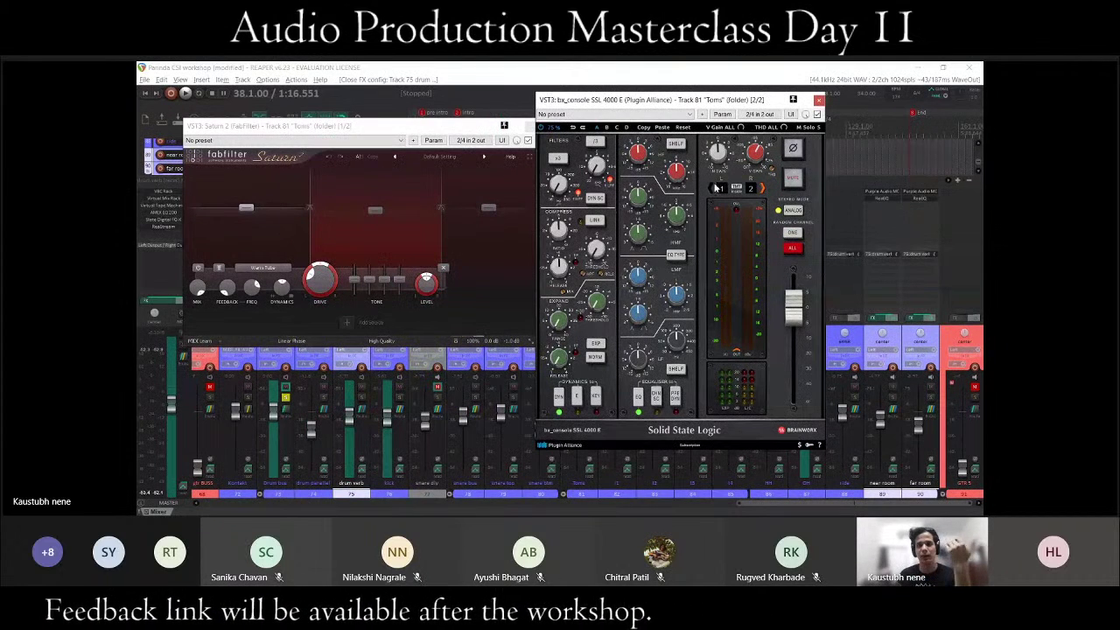
{"action": "left_click", "coordinate": [818, 100]}
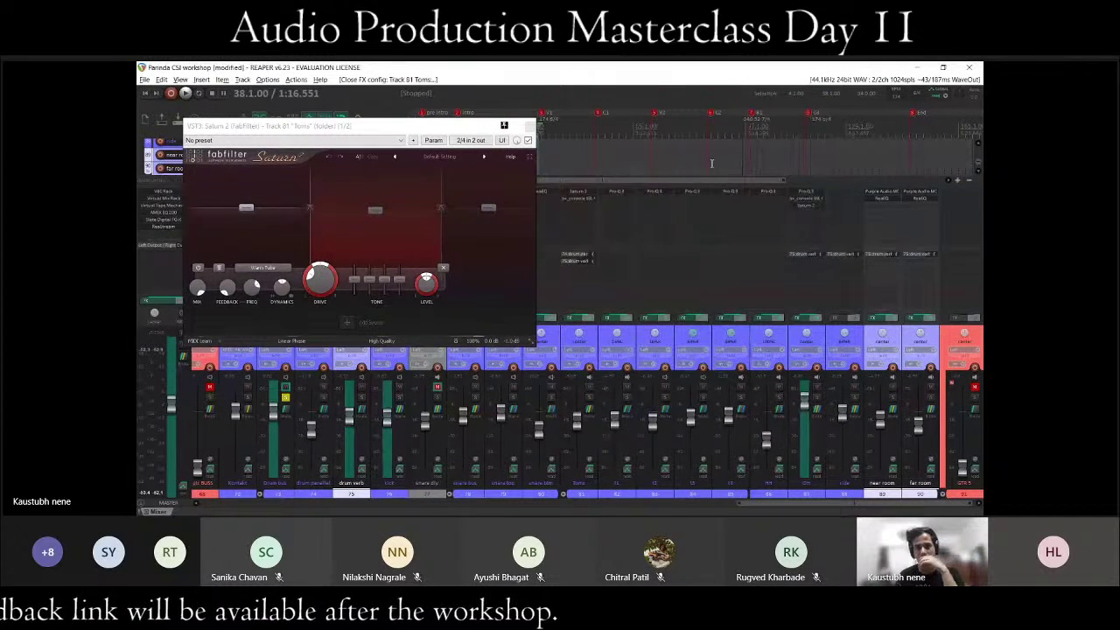
Open the Pro-Q 3 on tom tracks "t1" and "t2" and arrange the windows to compare their EQ curves.
{"action": "left_click", "coordinate": [618, 192]}
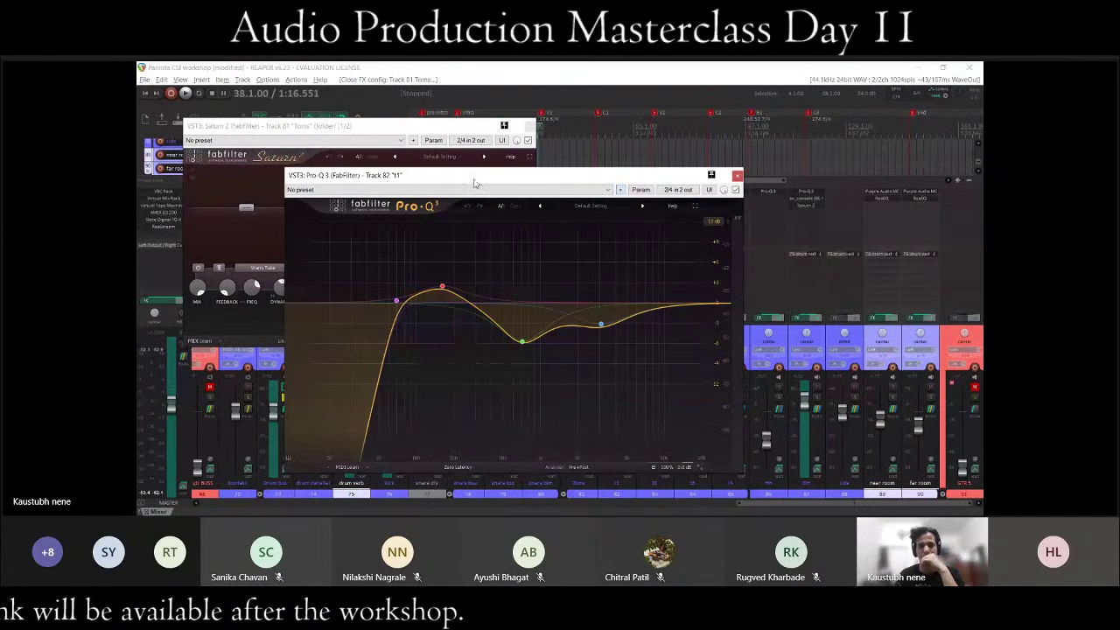
{"action": "left_click_drag", "start_coordinate": [525, 175], "coordinate": [413, 194]}
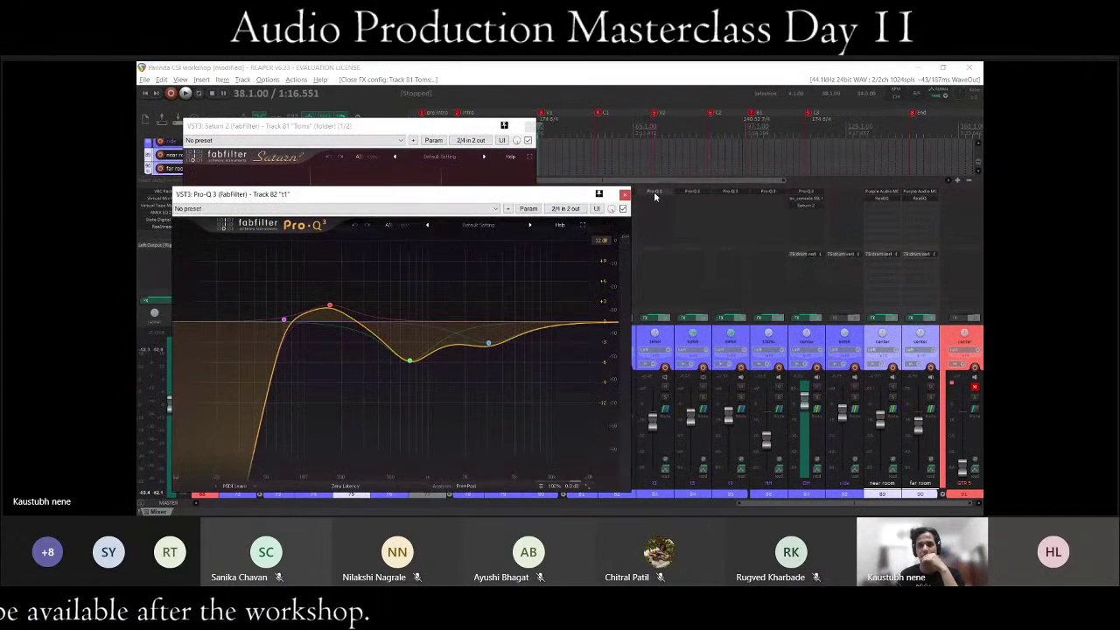
{"action": "double_click", "coordinate": [662, 194]}
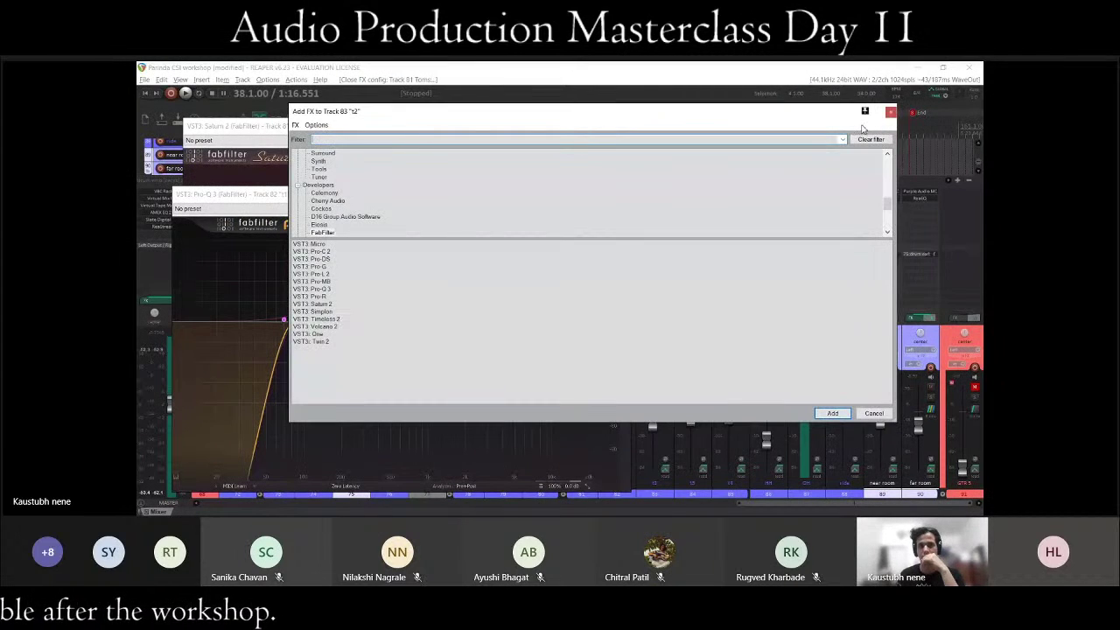
{"action": "key", "text": "Escape"}
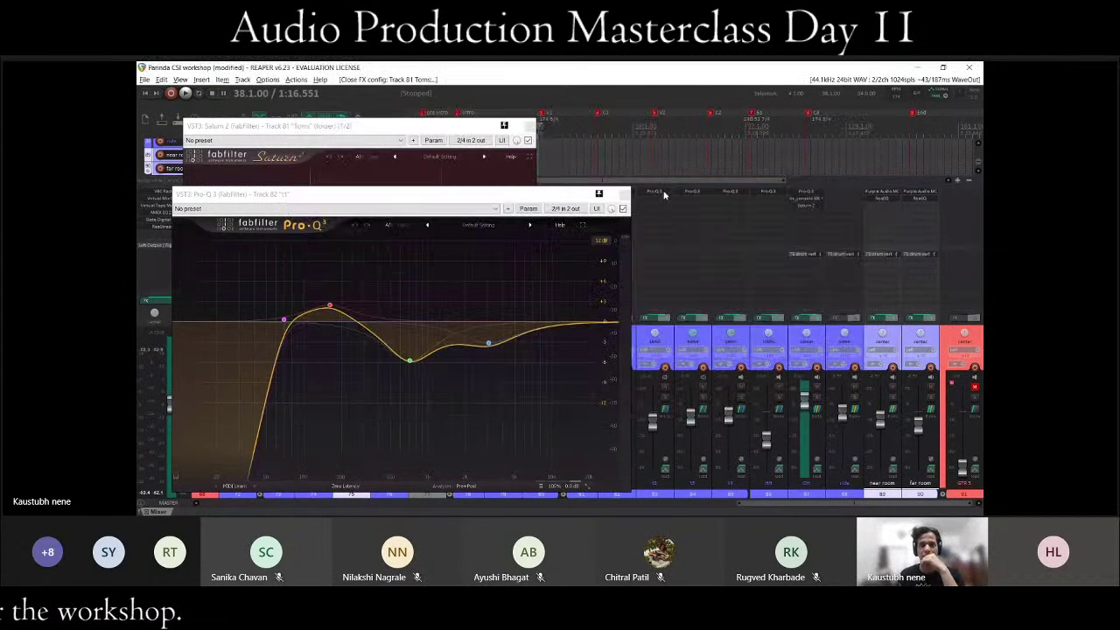
{"action": "left_click", "coordinate": [664, 195]}
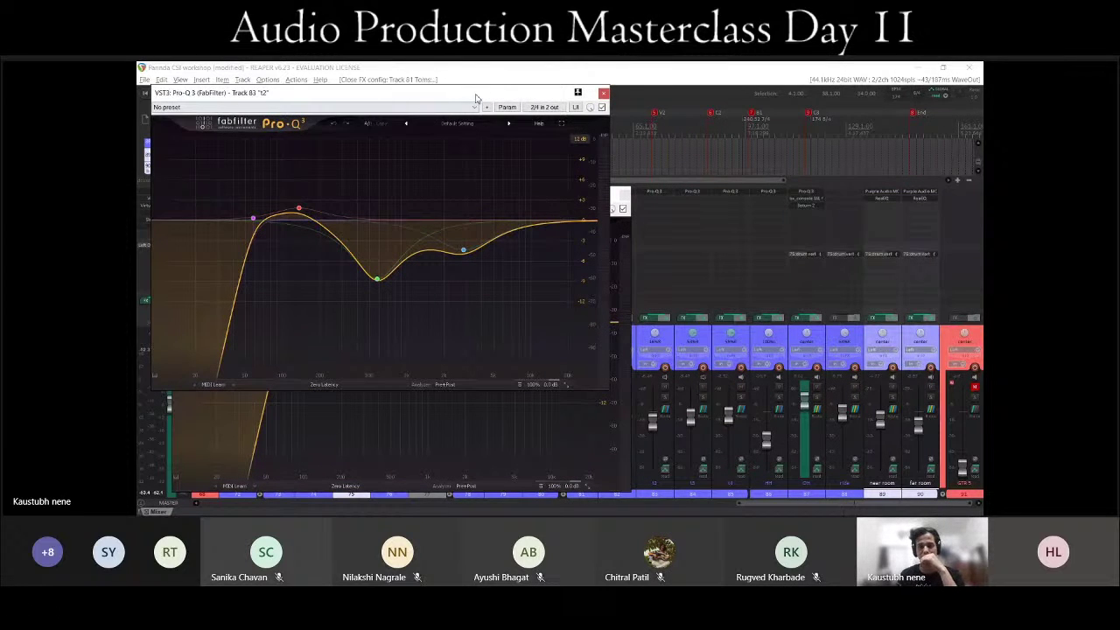
{"action": "left_click_drag", "start_coordinate": [476, 98], "coordinate": [699, 157]}
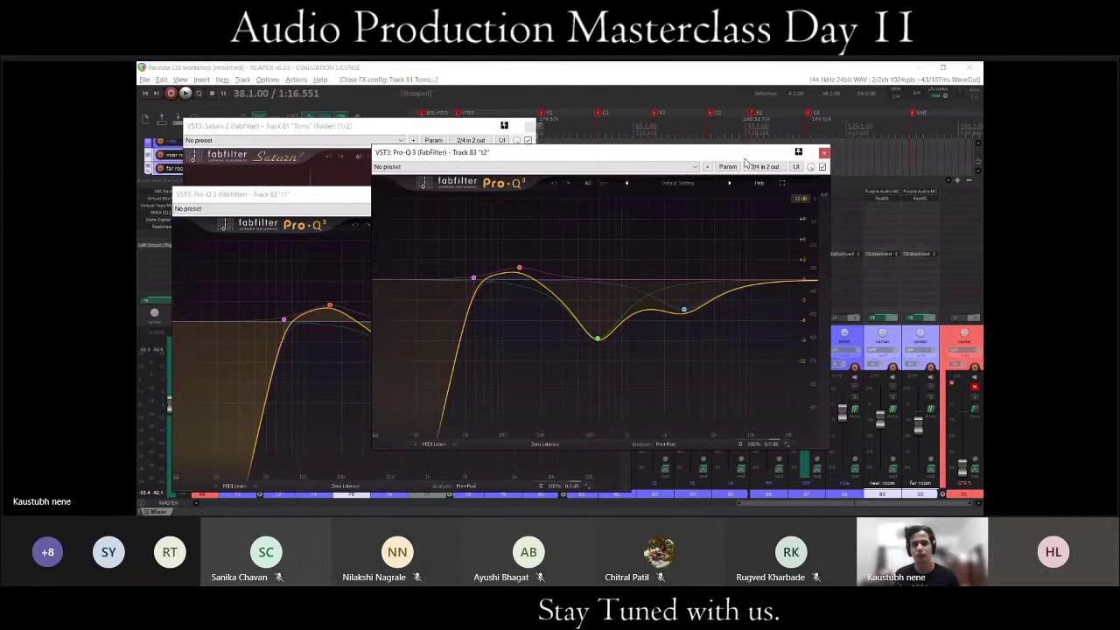
{"action": "left_click_drag", "start_coordinate": [744, 158], "coordinate": [644, 262]}
View the Pro-Q 3 on "t3", close all three tom EQ windows, and bring the Toms' Saturn 2 into clear view.
{"action": "left_click", "coordinate": [706, 188]}
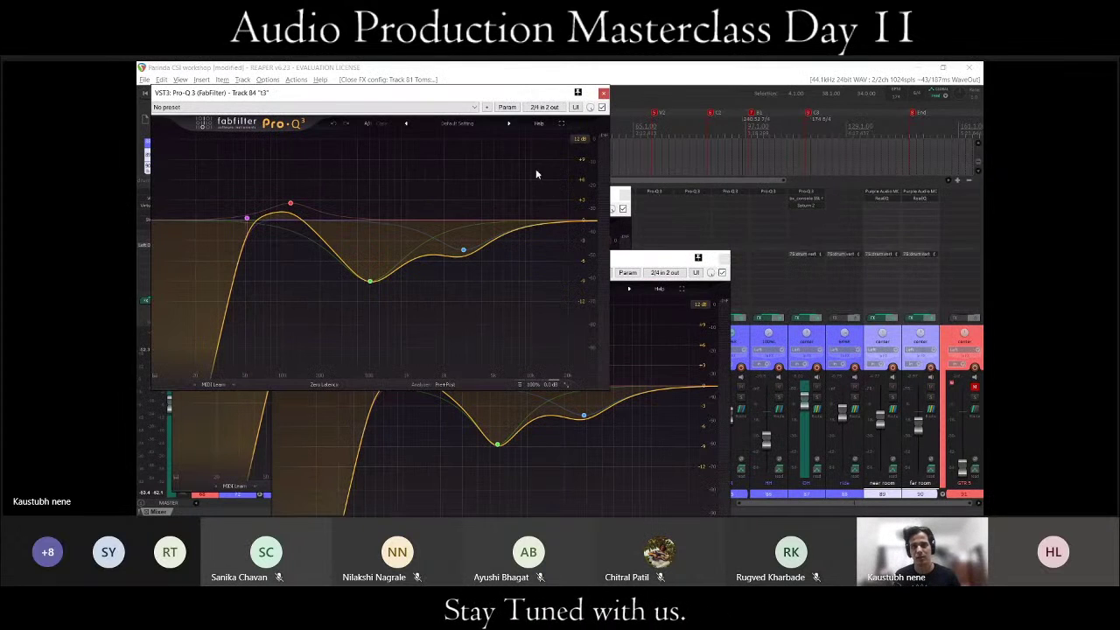
{"action": "left_click", "coordinate": [697, 194]}
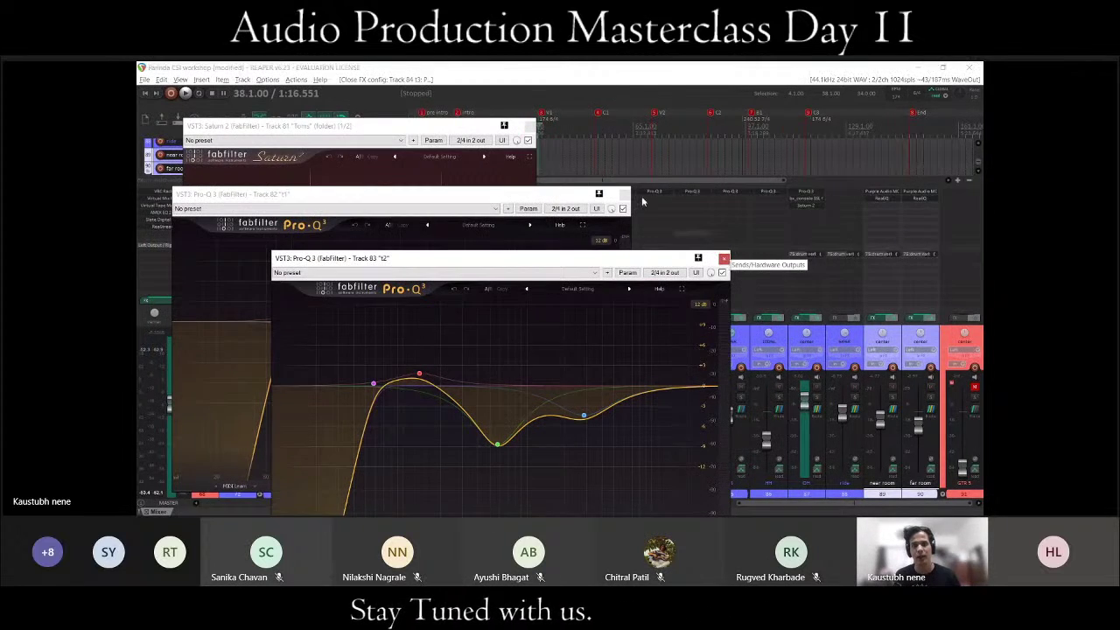
{"action": "left_click", "coordinate": [725, 259]}
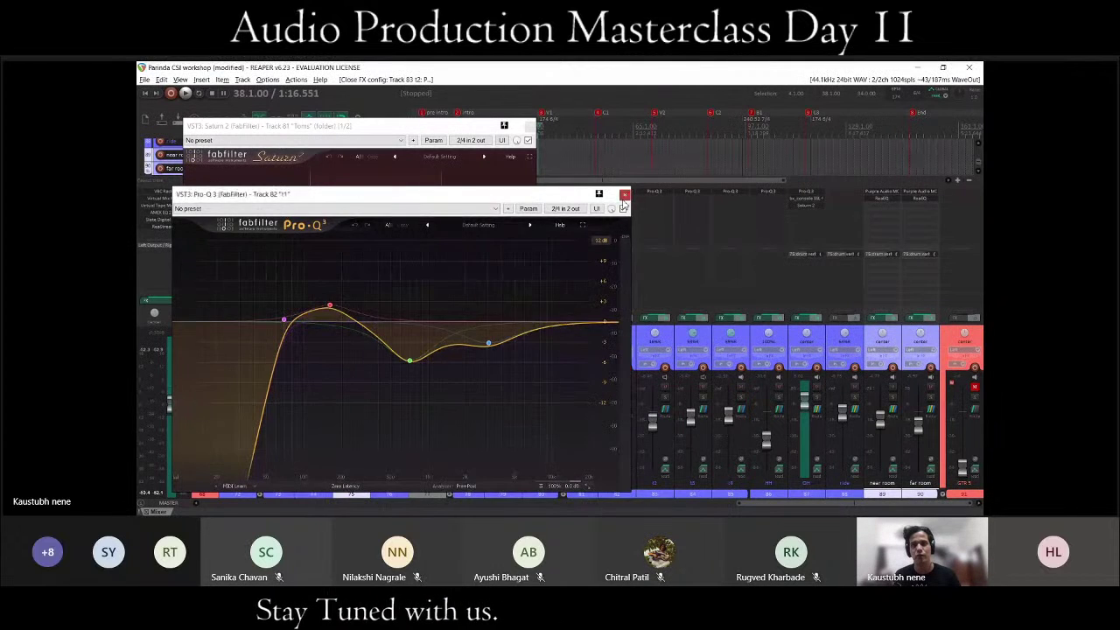
{"action": "left_click", "coordinate": [622, 193]}
{"action": "left_click_drag", "start_coordinate": [452, 125], "coordinate": [593, 176]}
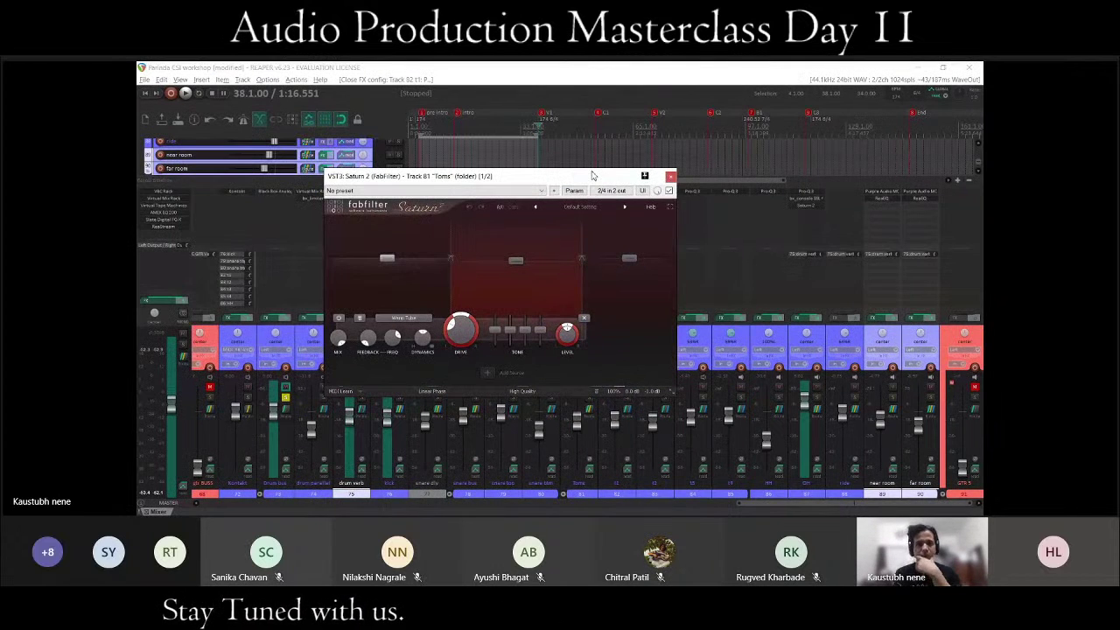
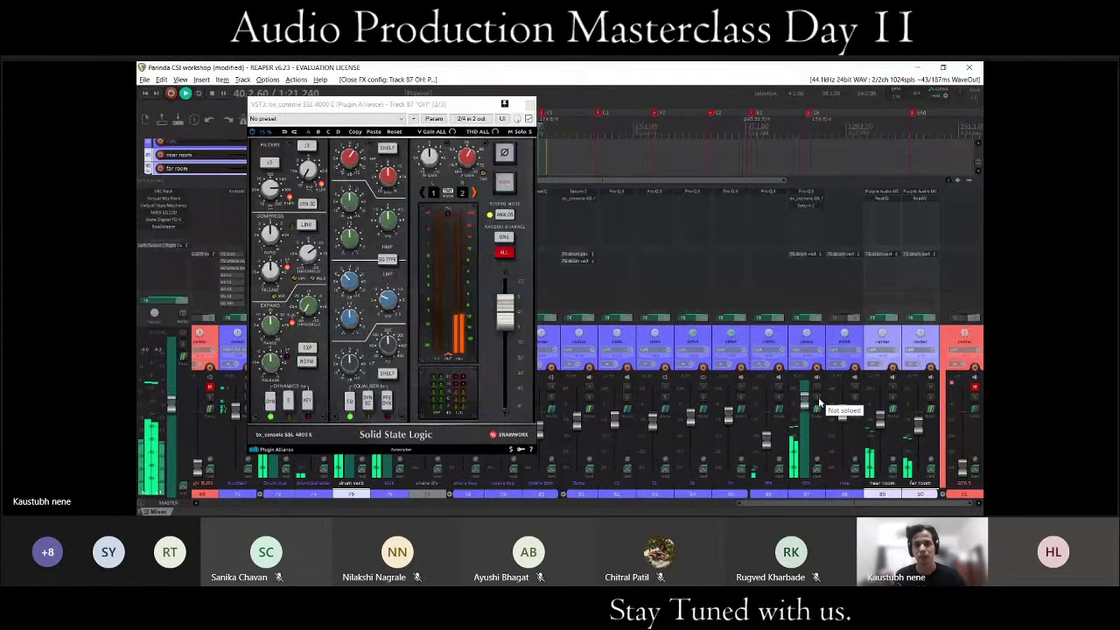
Solo the "OH" track to hear its SSL 4000 E processing, close the plugin, unsolo the track and stop playback.
{"action": "left_click", "coordinate": [819, 403]}
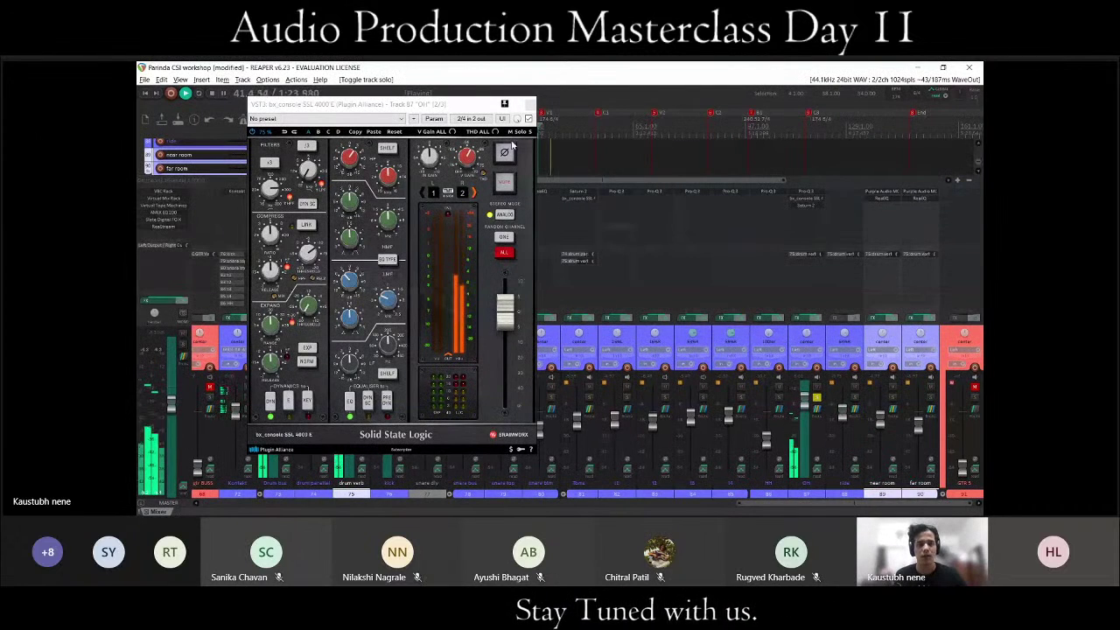
{"action": "left_click_drag", "start_coordinate": [450, 106], "coordinate": [525, 115]}
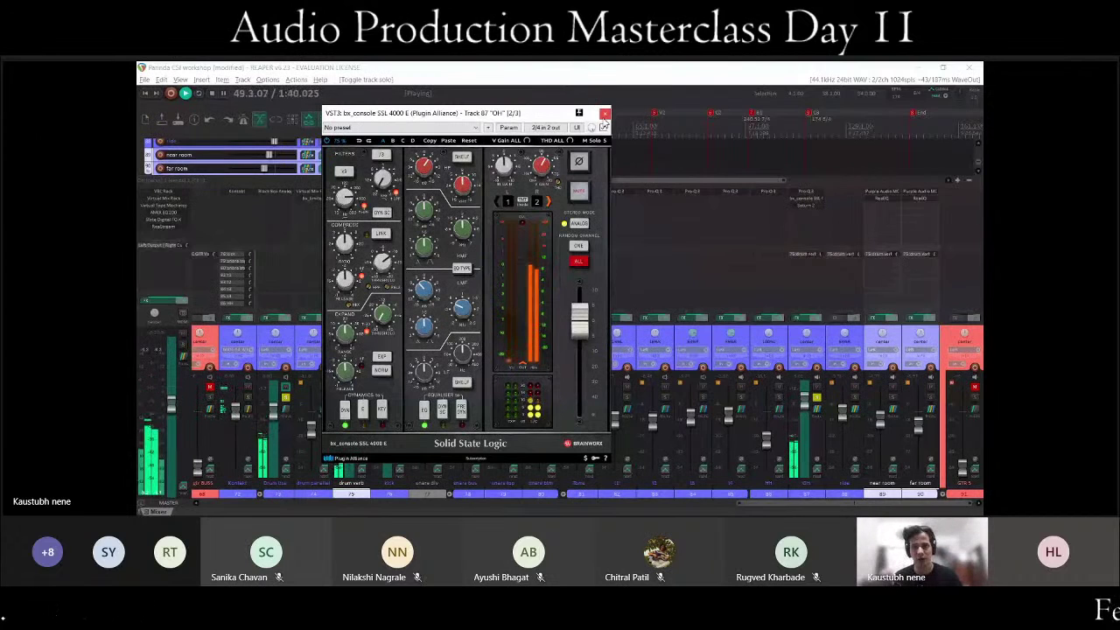
{"action": "left_click", "coordinate": [605, 113]}
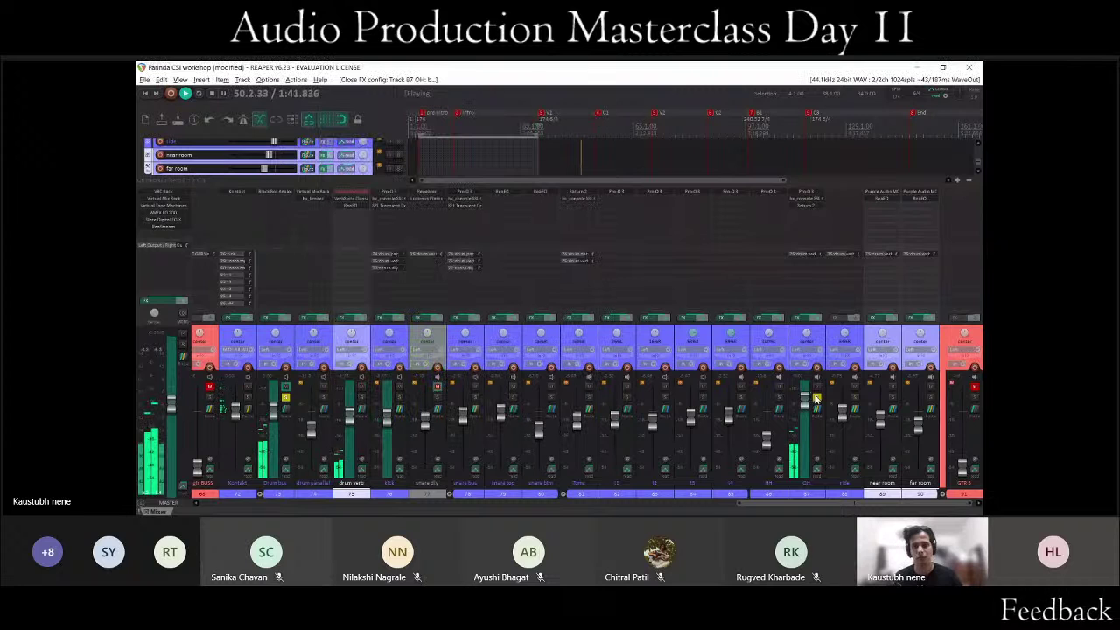
{"action": "left_click", "coordinate": [896, 459]}
{"action": "key", "text": "space"}
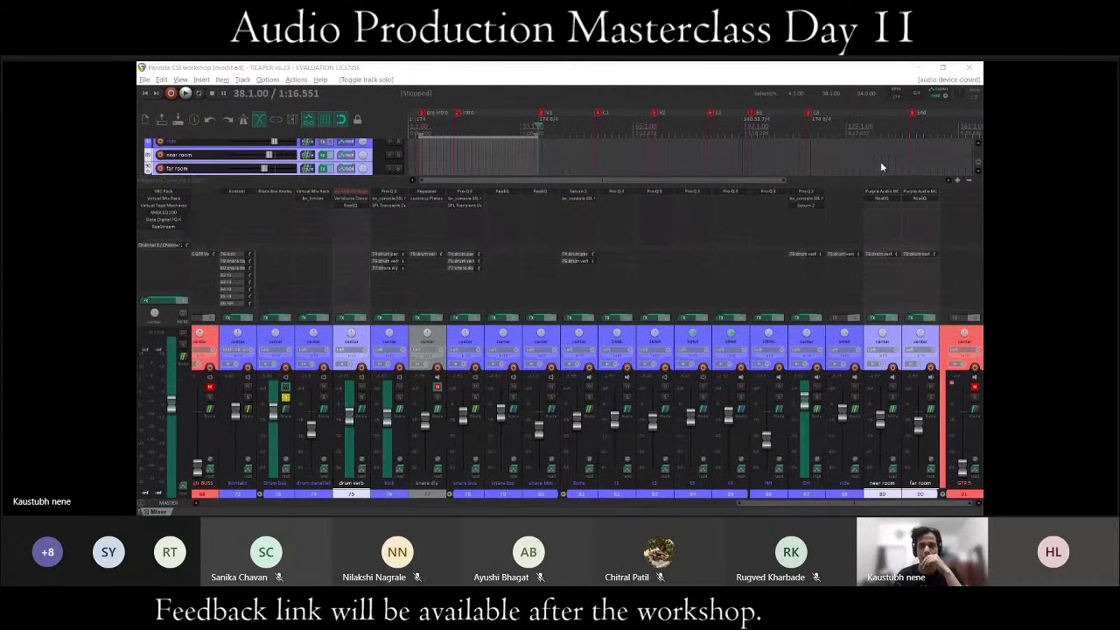
Solo the "near room" and "far room" tracks without "drum verb", and select only those two room tracks.
{"action": "left_click", "coordinate": [835, 99]}
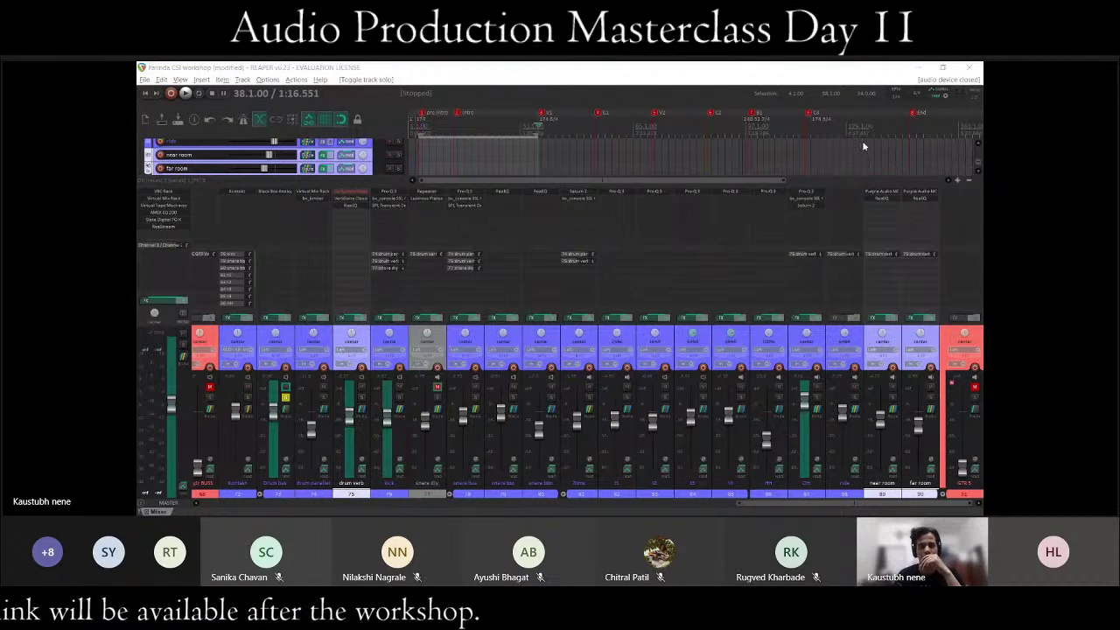
{"action": "left_click", "coordinate": [869, 410]}
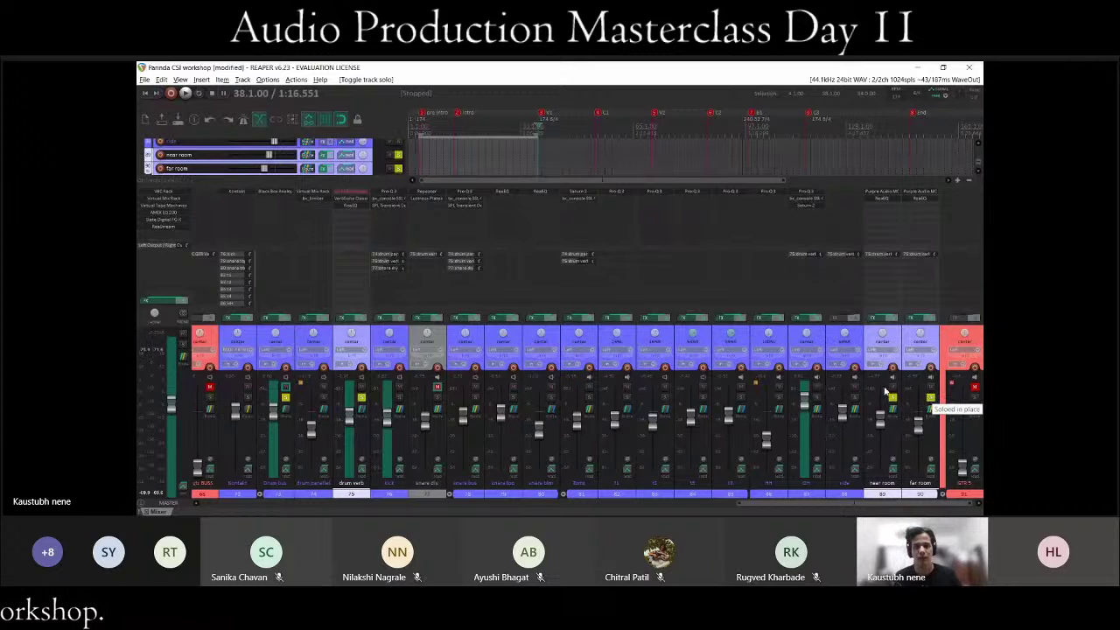
{"action": "left_click", "coordinate": [885, 391]}
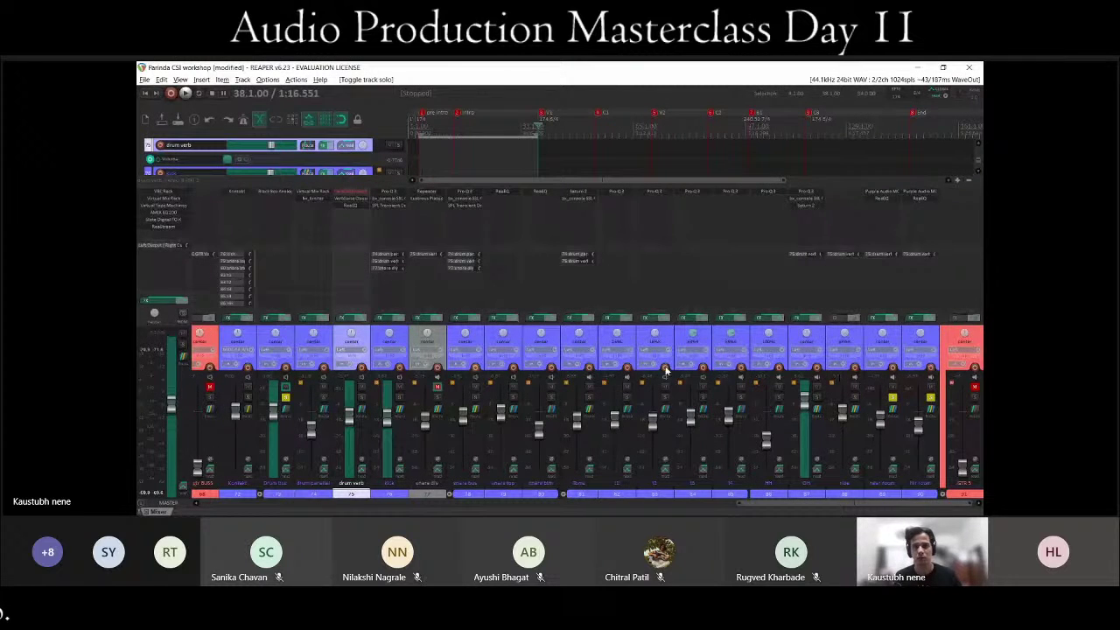
{"action": "left_click", "coordinate": [892, 330]}
{"action": "left_click", "coordinate": [905, 335], "text": "ctrl"}
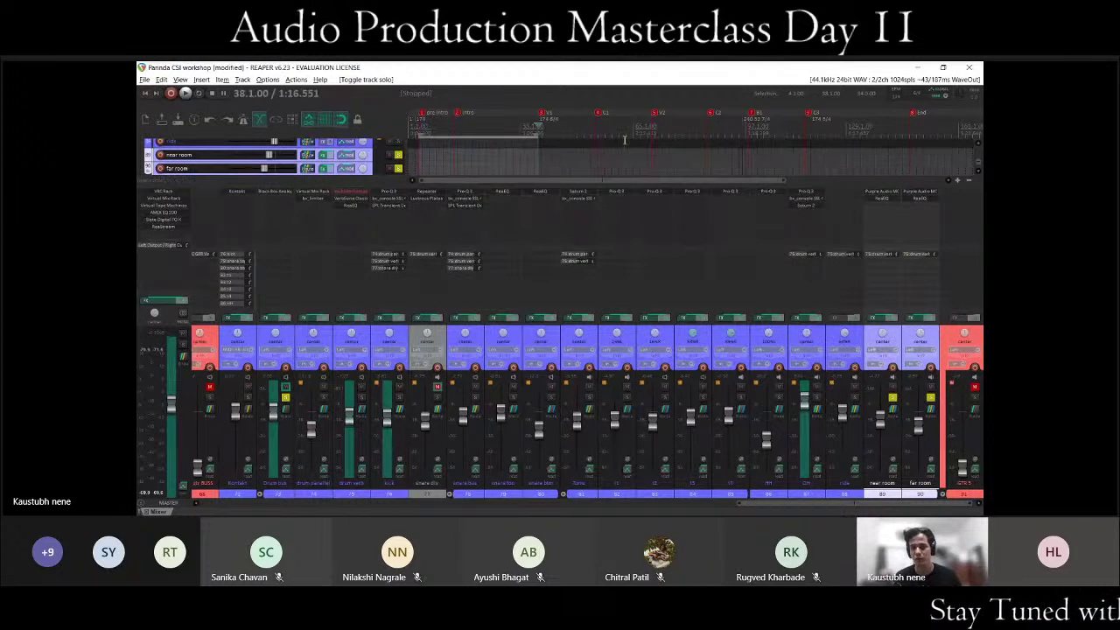
Play the soloed room tracks from bar 38, stop playback, and unsolo both tracks.
{"action": "key", "text": "space"}
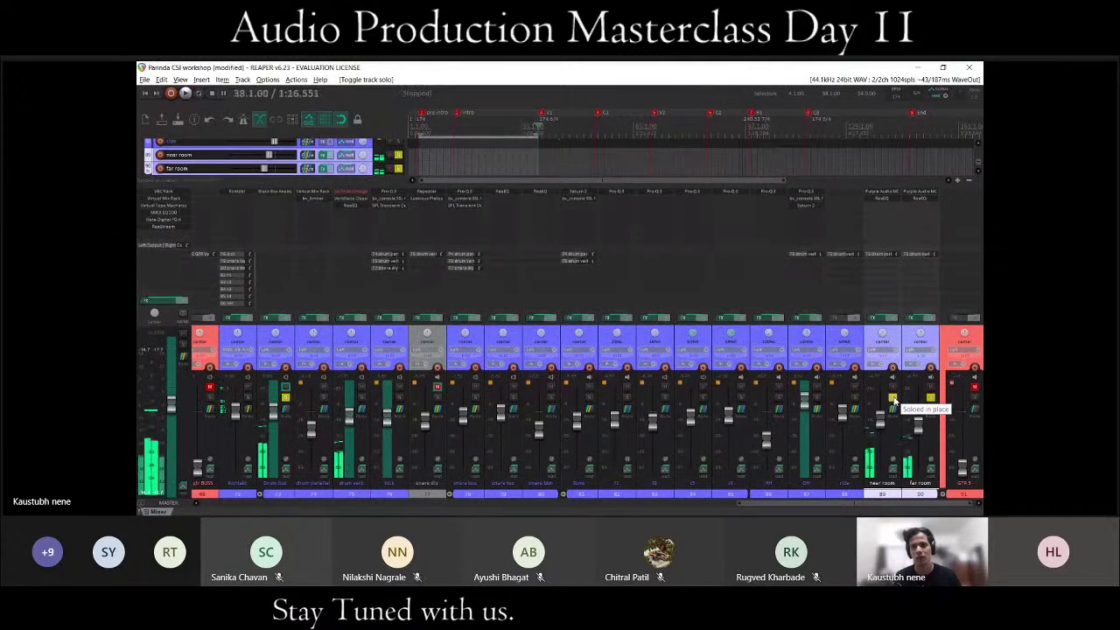
{"action": "key", "text": "space"}
{"action": "left_click", "coordinate": [892, 398]}
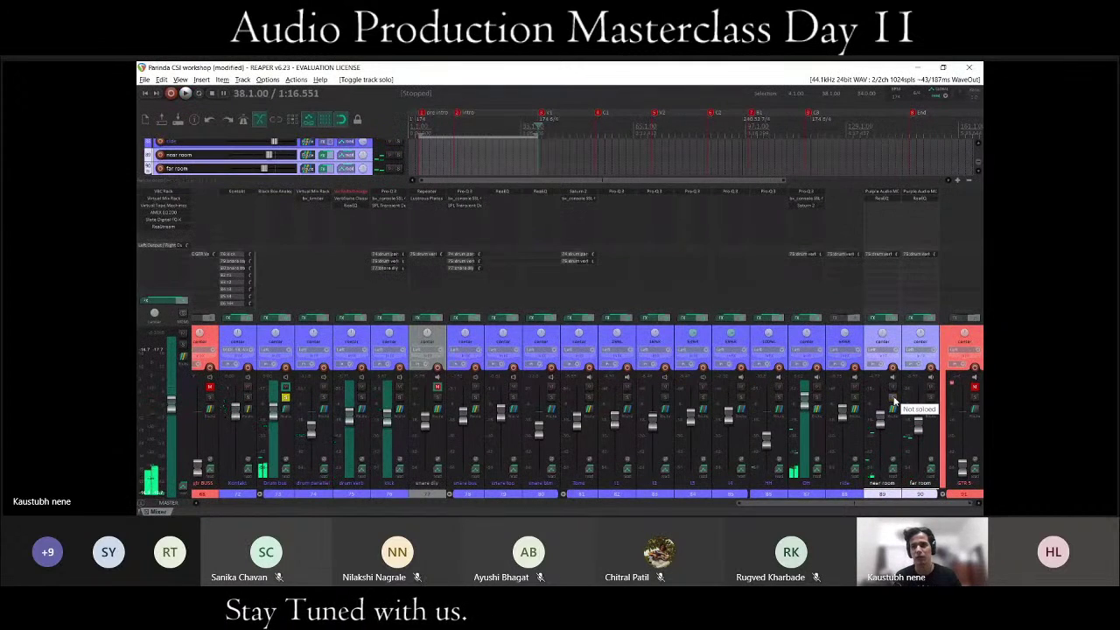
Open the Purple Audio MC 77 on "near room" and play the drums to watch its limiting.
{"action": "left_click", "coordinate": [872, 196]}
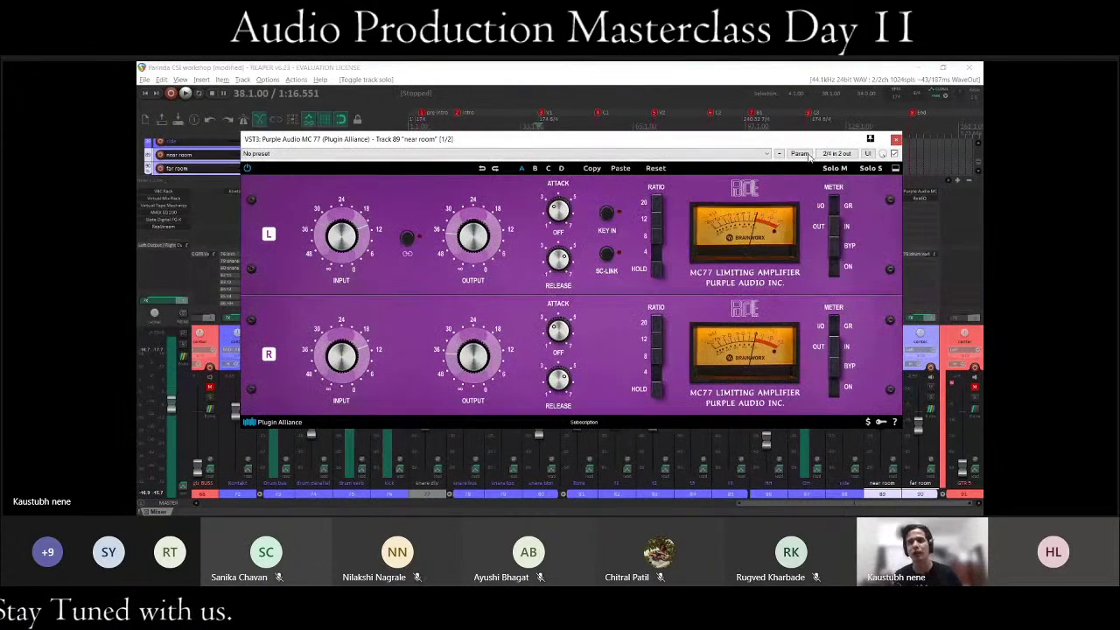
{"action": "left_click_drag", "start_coordinate": [809, 144], "coordinate": [809, 99]}
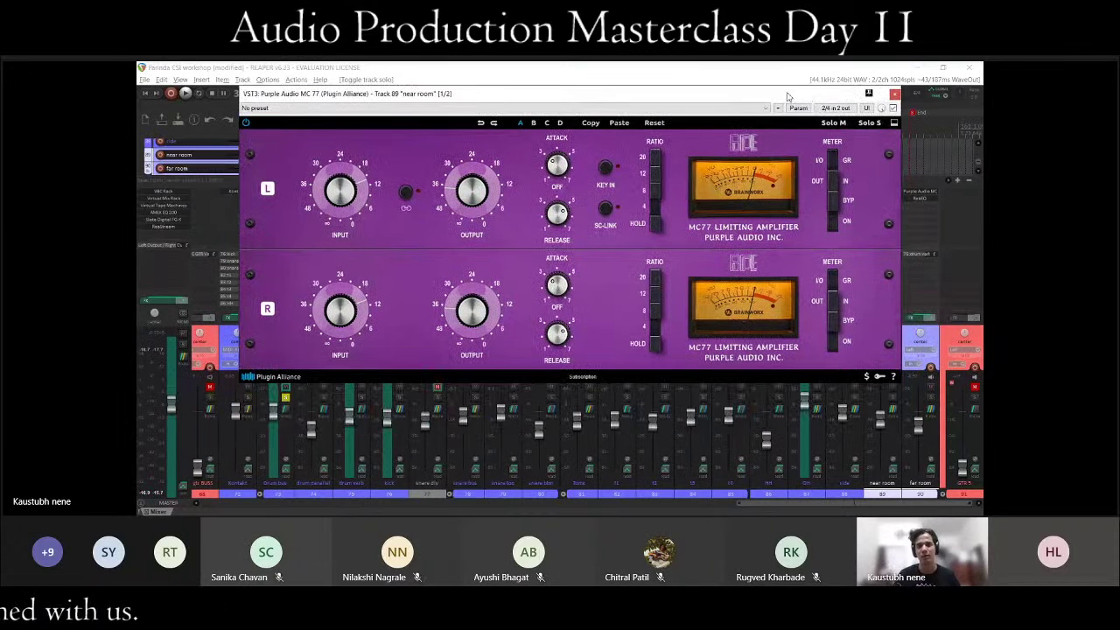
{"action": "key", "text": "space"}
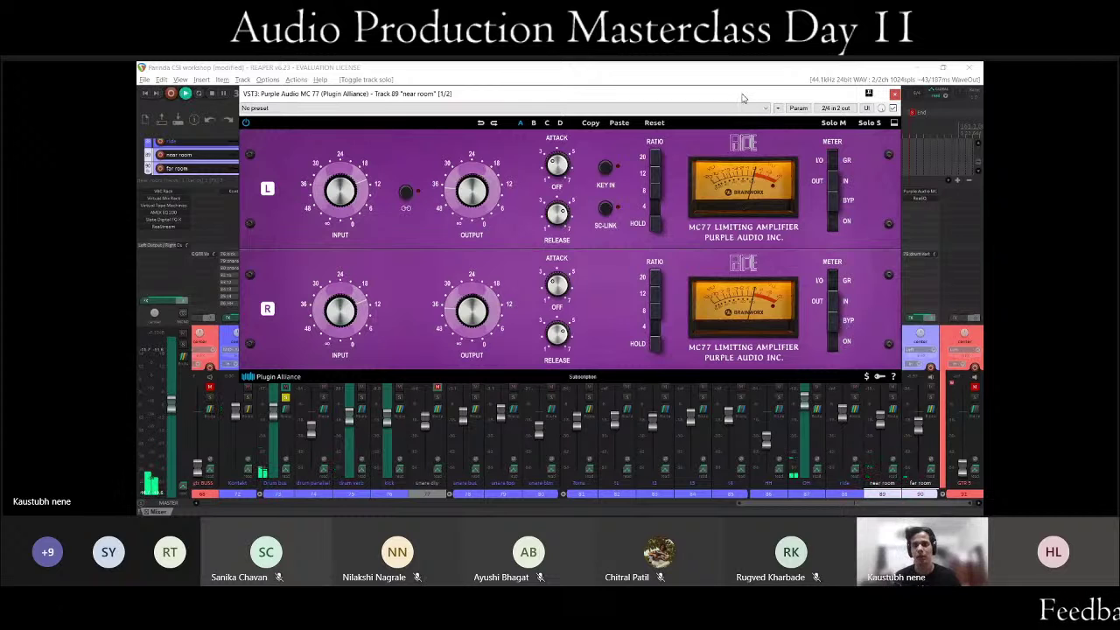
{"action": "left_click_drag", "start_coordinate": [742, 98], "coordinate": [688, 101]}
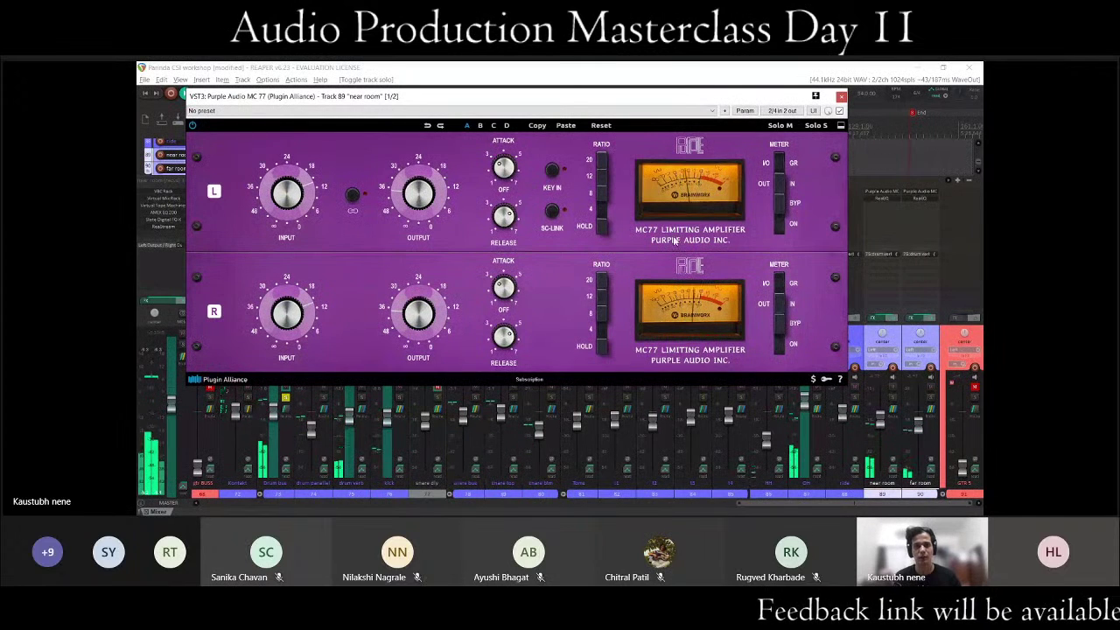
Close the Purple Audio MC 77 on "near room" and unsolo the drum bus.
{"action": "left_click", "coordinate": [841, 98]}
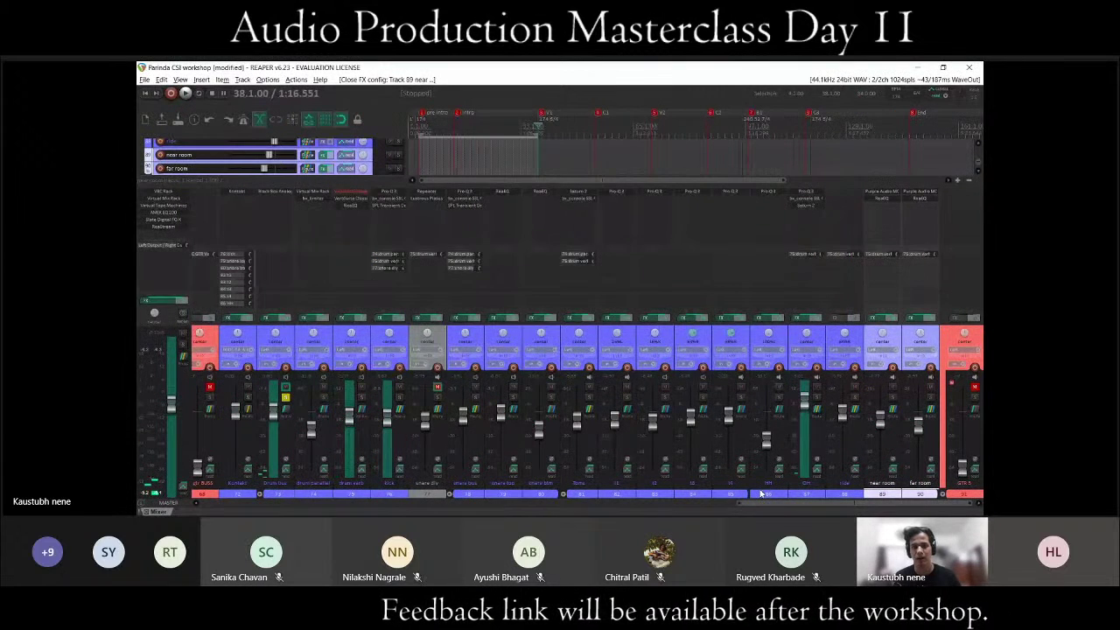
{"action": "left_click_drag", "start_coordinate": [761, 503], "coordinate": [788, 505]}
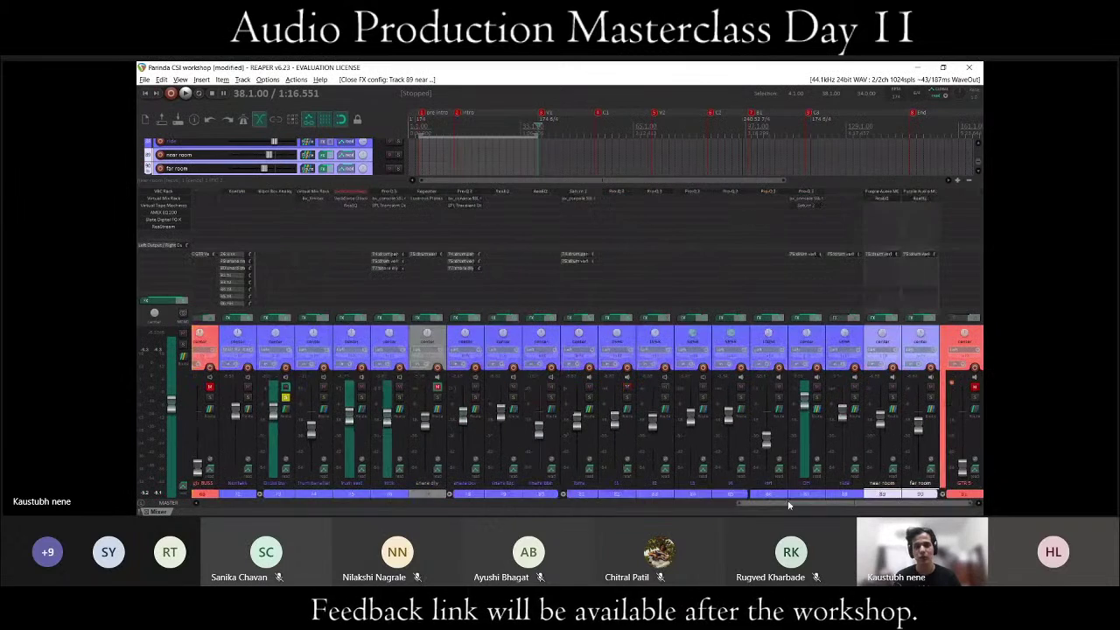
{"action": "left_click", "coordinate": [286, 398]}
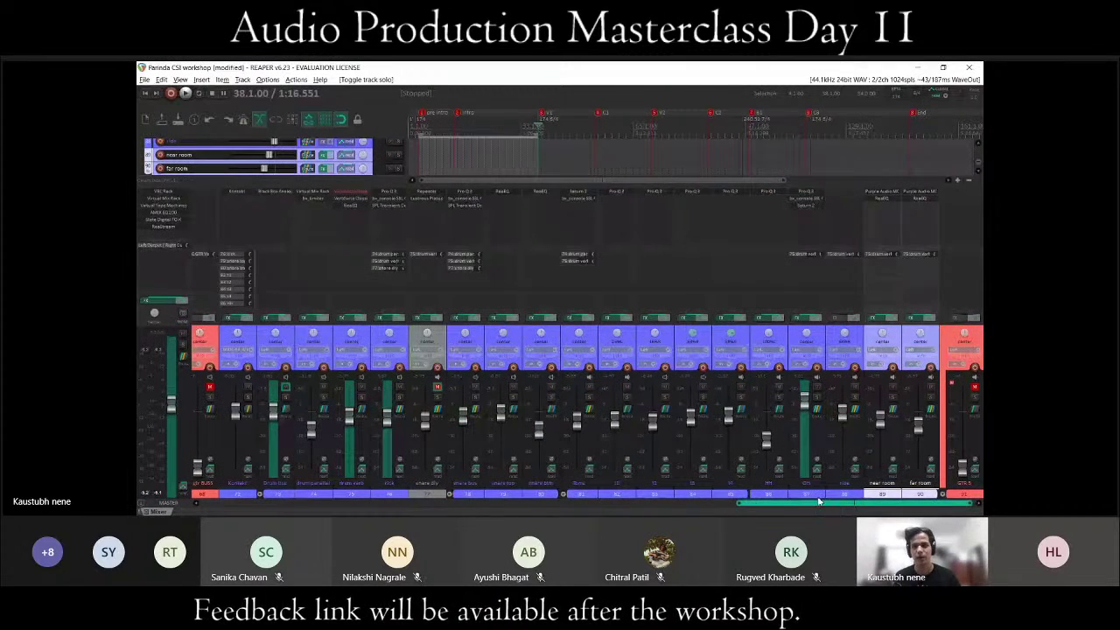
Select the four vocal effect tracks from "vox verb lng" through the last vocal delay, and solo the "vox sum" track.
{"action": "left_click_drag", "start_coordinate": [738, 503], "coordinate": [262, 504]}
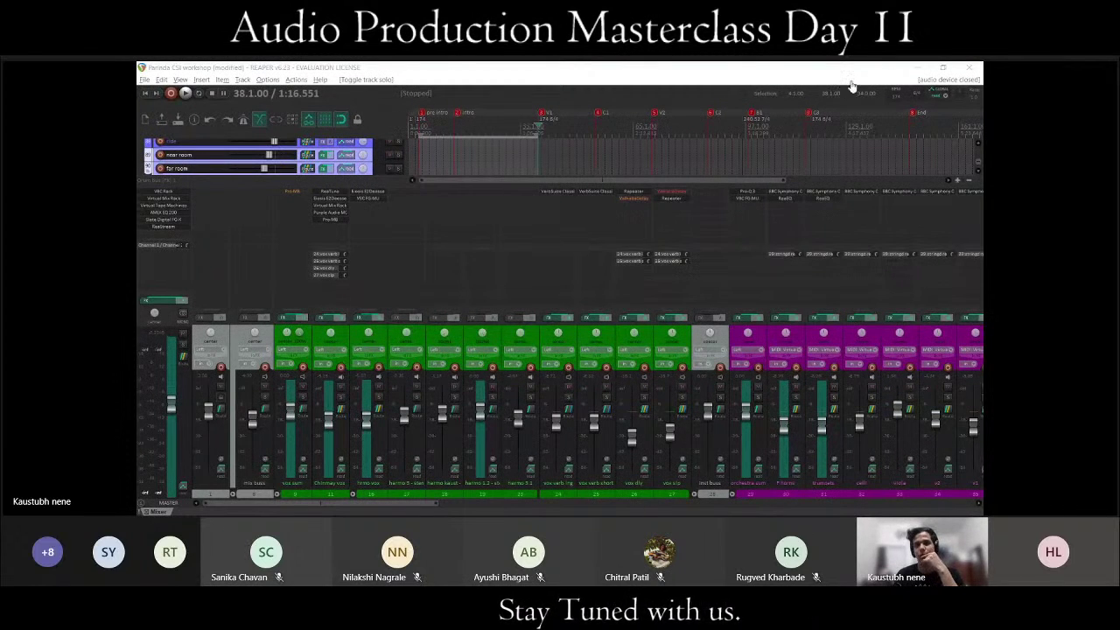
{"action": "mouse_move", "coordinate": [384, 501]}
{"action": "left_mouse_down"}
{"action": "mouse_move", "coordinate": [440, 507]}
{"action": "mouse_move", "coordinate": [384, 511]}
{"action": "left_mouse_up"}
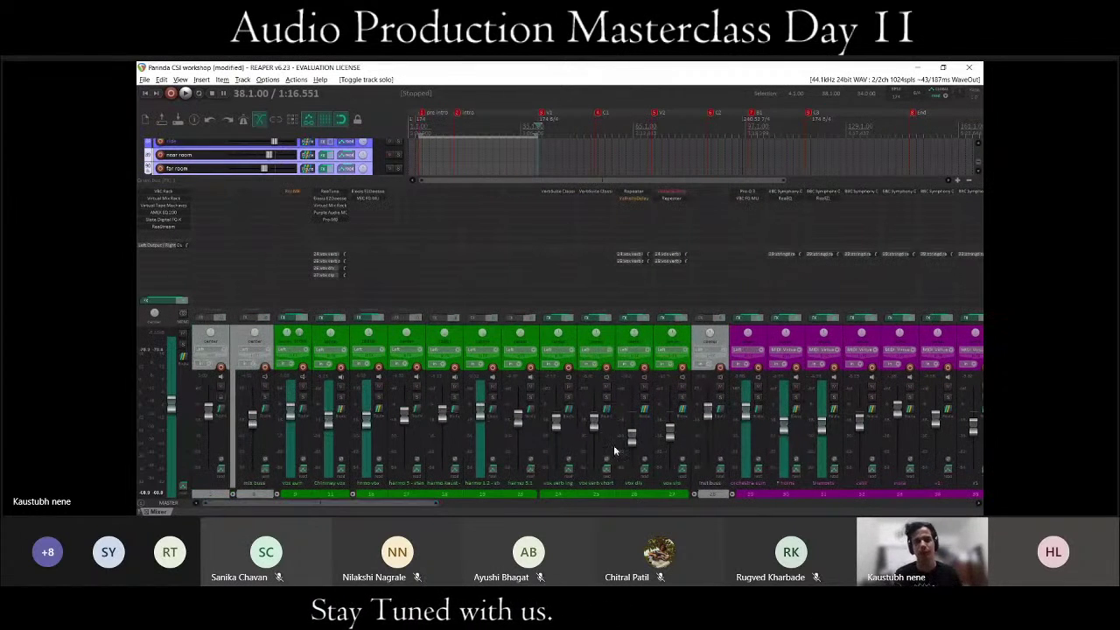
{"action": "left_click", "coordinate": [579, 342]}
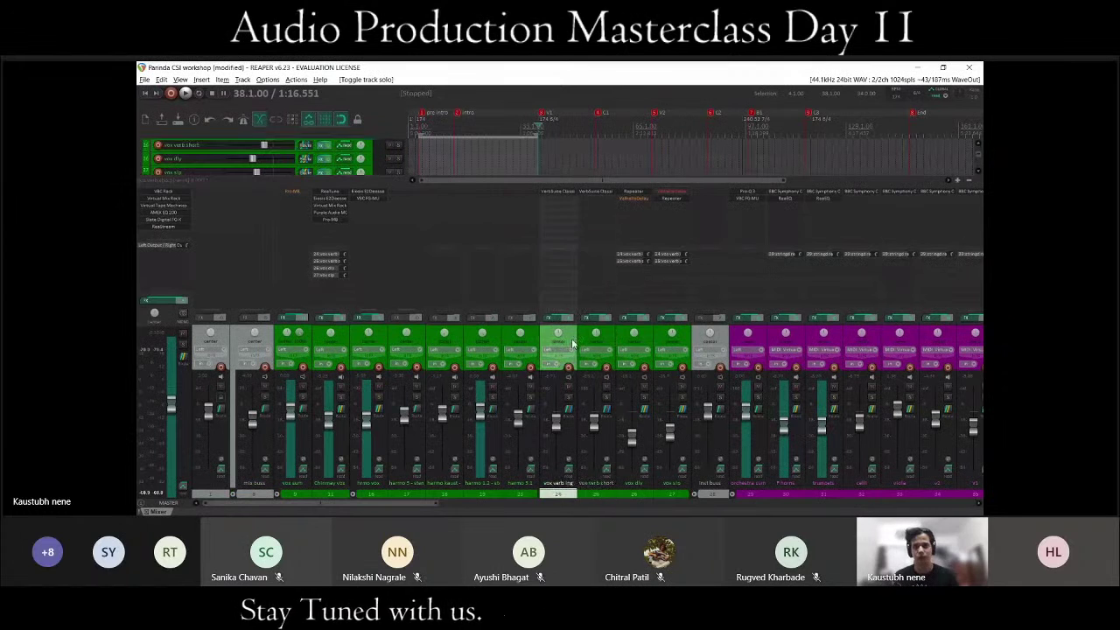
{"action": "left_click", "coordinate": [671, 342], "text": "shift"}
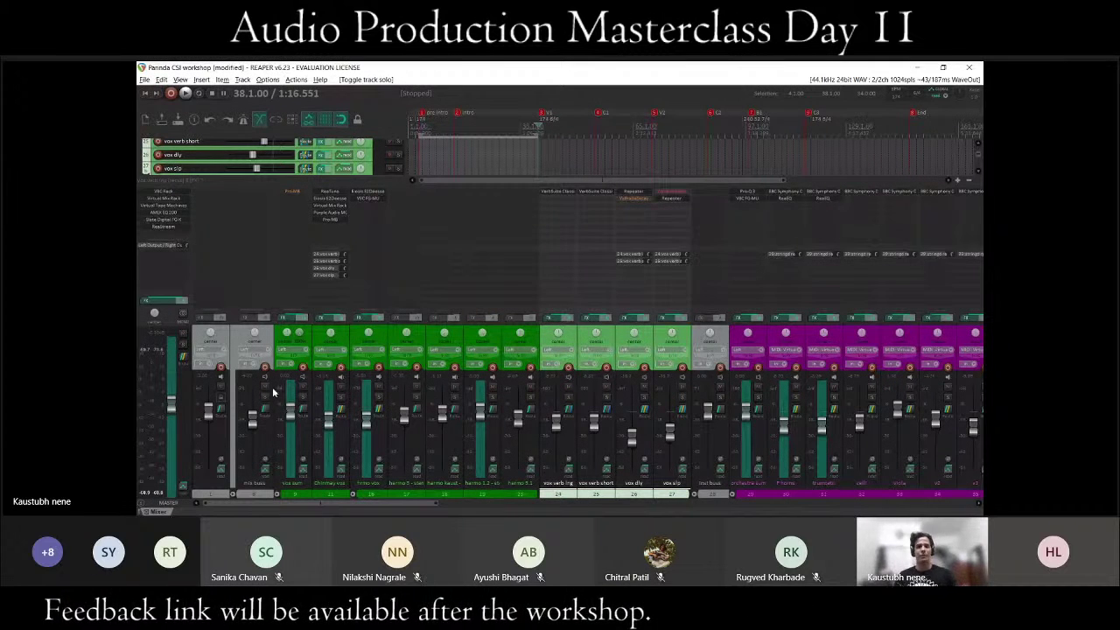
{"action": "left_click", "coordinate": [302, 397]}
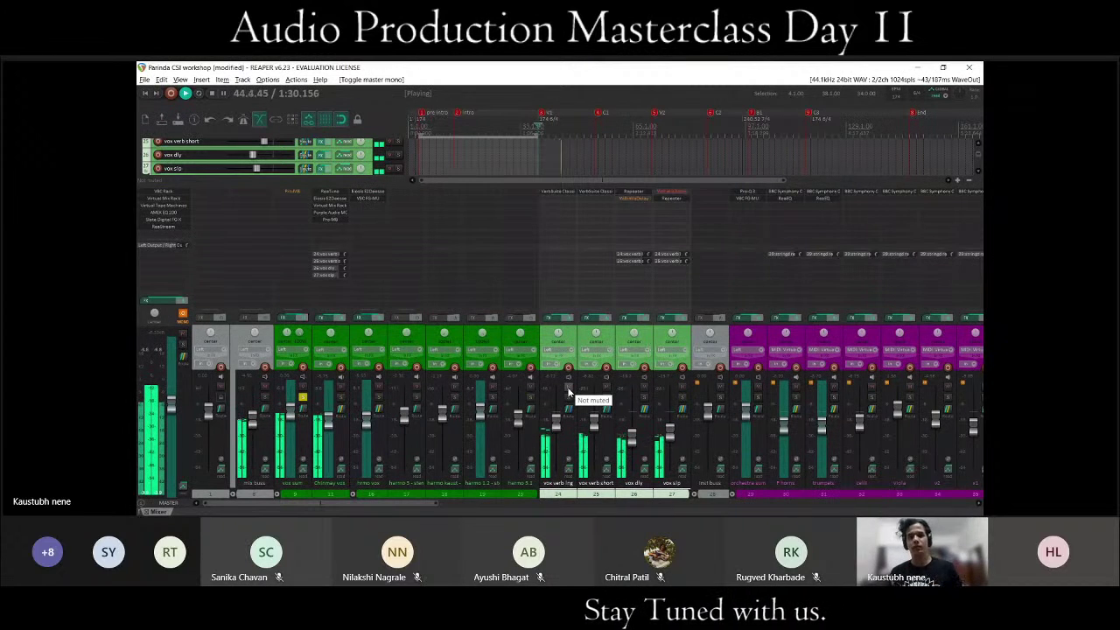
Play the soloed vocals from bar 38, toggling mute on the four effect tracks together to compare, and stop playback with them unmuted.
{"action": "key", "text": "space"}
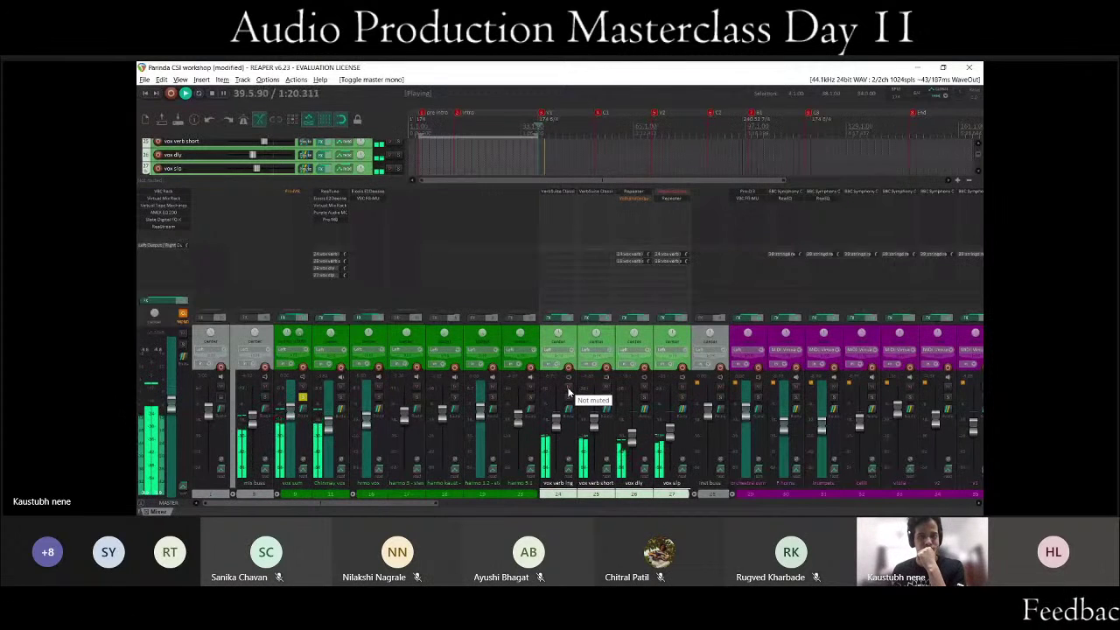
{"action": "left_click", "coordinate": [569, 391]}
{"action": "left_click", "coordinate": [568, 391]}
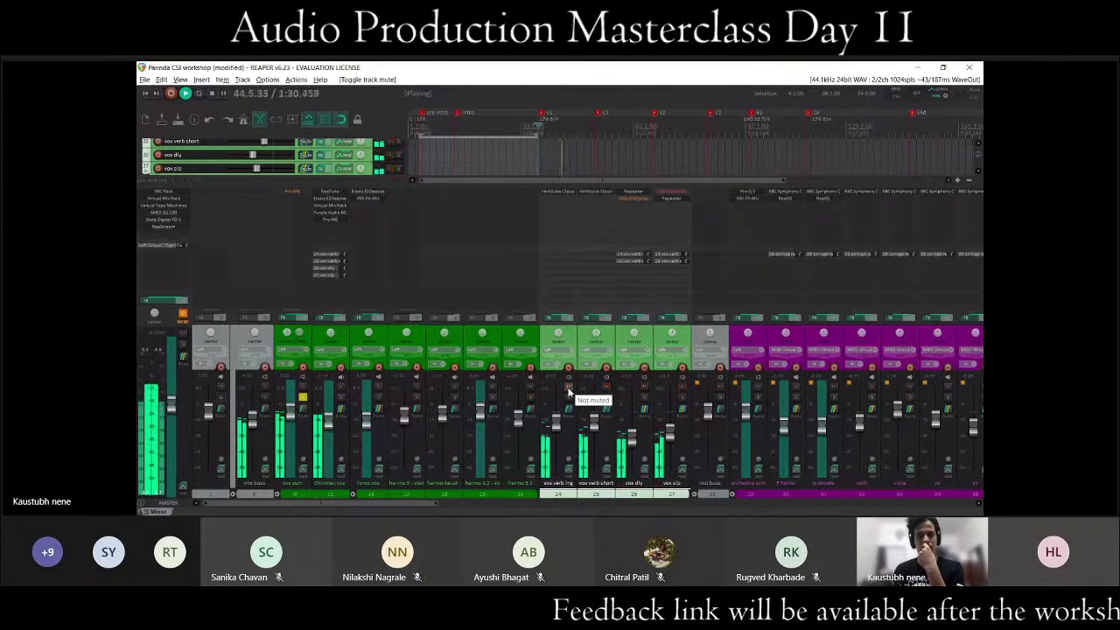
{"action": "left_click", "coordinate": [567, 387]}
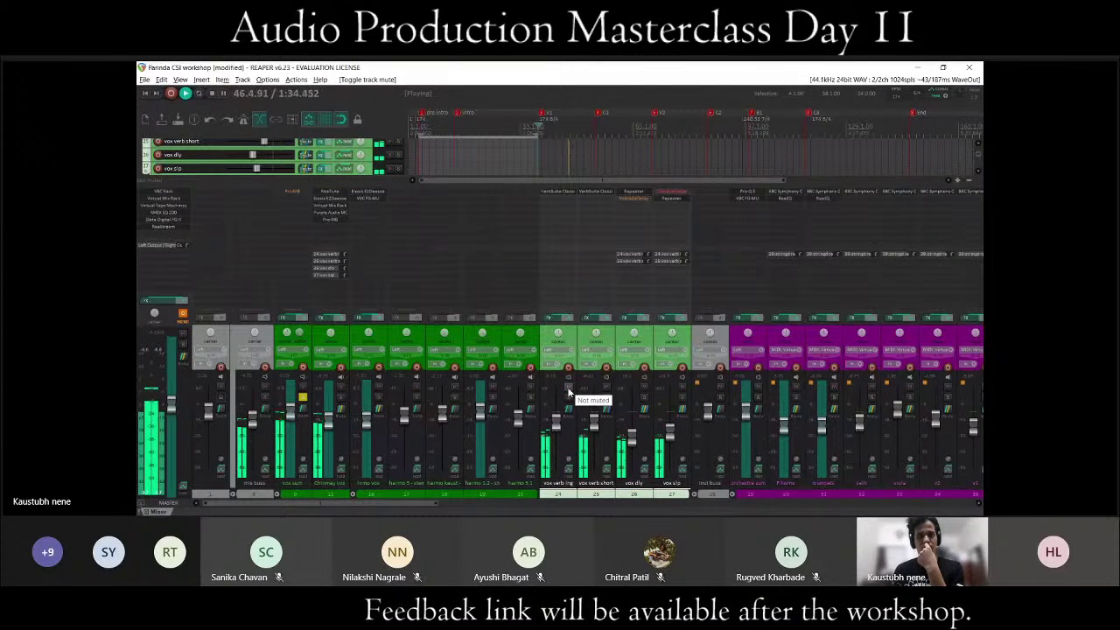
{"action": "left_click", "coordinate": [568, 388]}
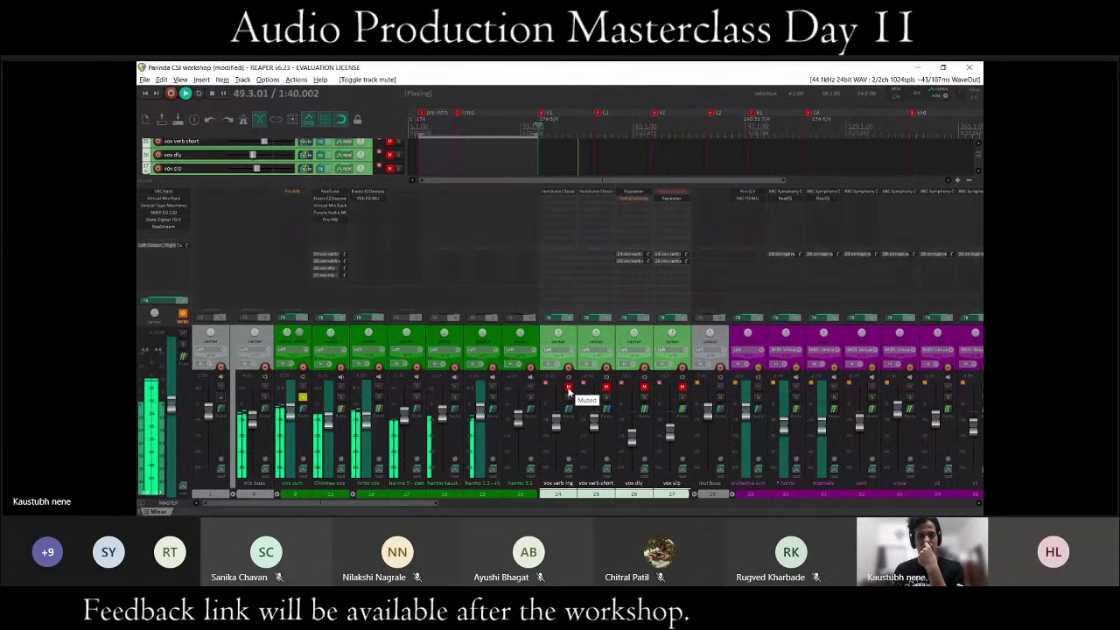
{"action": "left_click", "coordinate": [567, 390]}
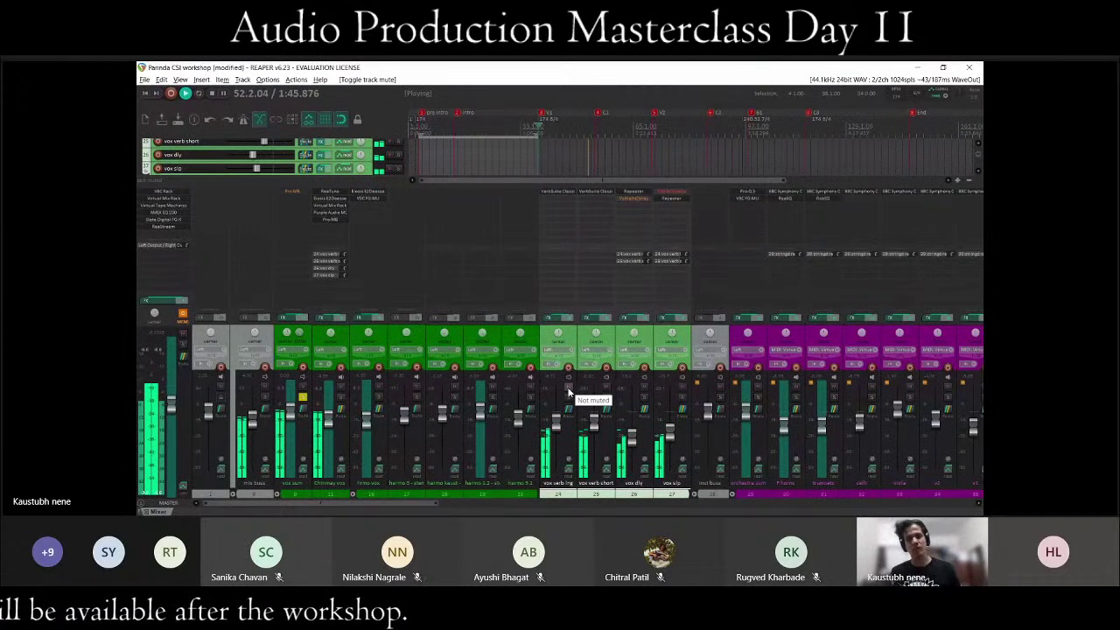
{"action": "key", "text": "space"}
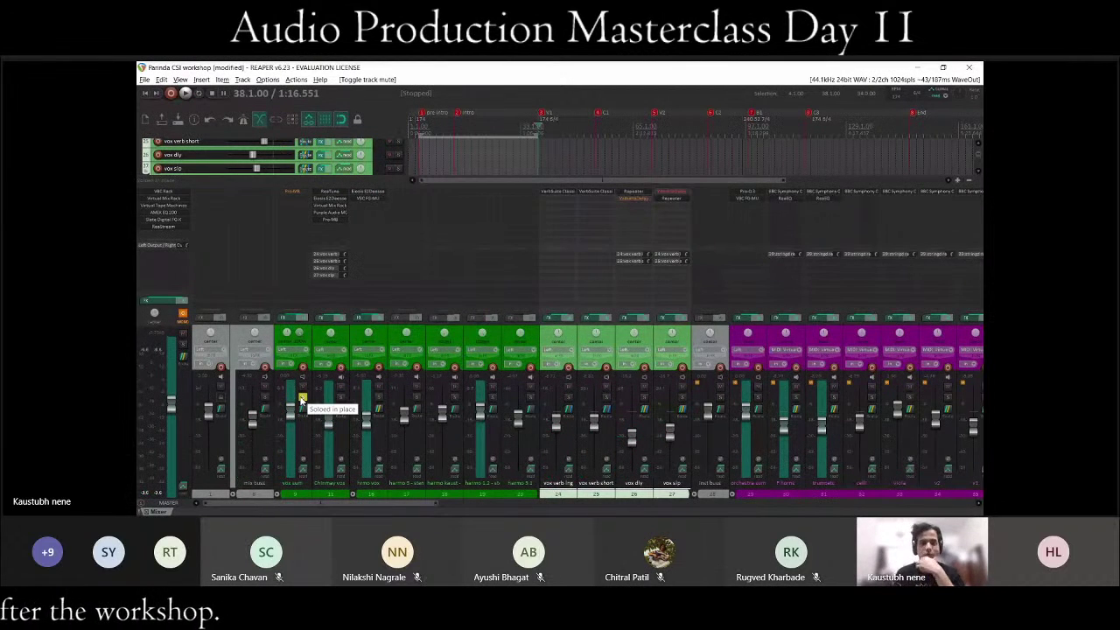
Open VerbSuite Classics on "vox verb lng" and "vox verb short" and place both windows side by side to compare their settings.
{"action": "left_click", "coordinate": [540, 196]}
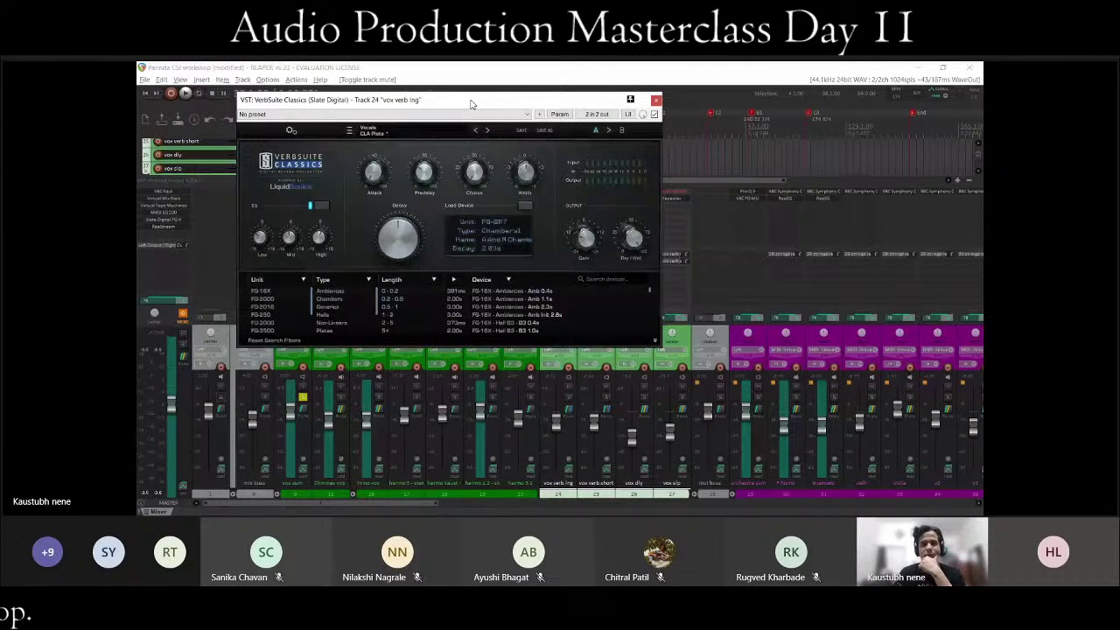
{"action": "left_click_drag", "start_coordinate": [471, 104], "coordinate": [457, 155]}
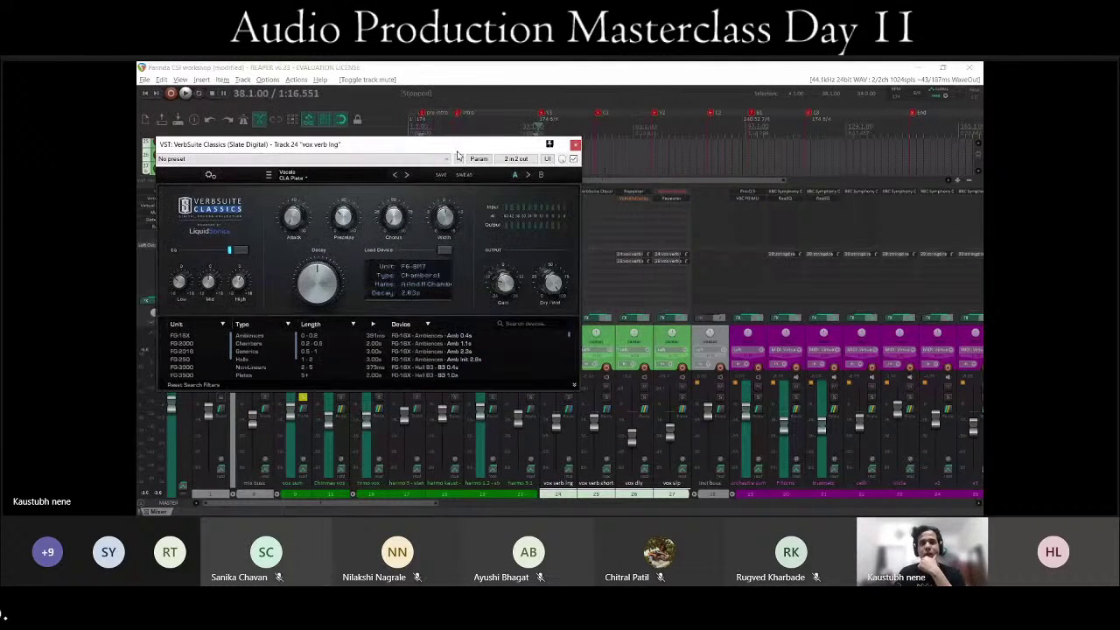
{"action": "left_click", "coordinate": [603, 196]}
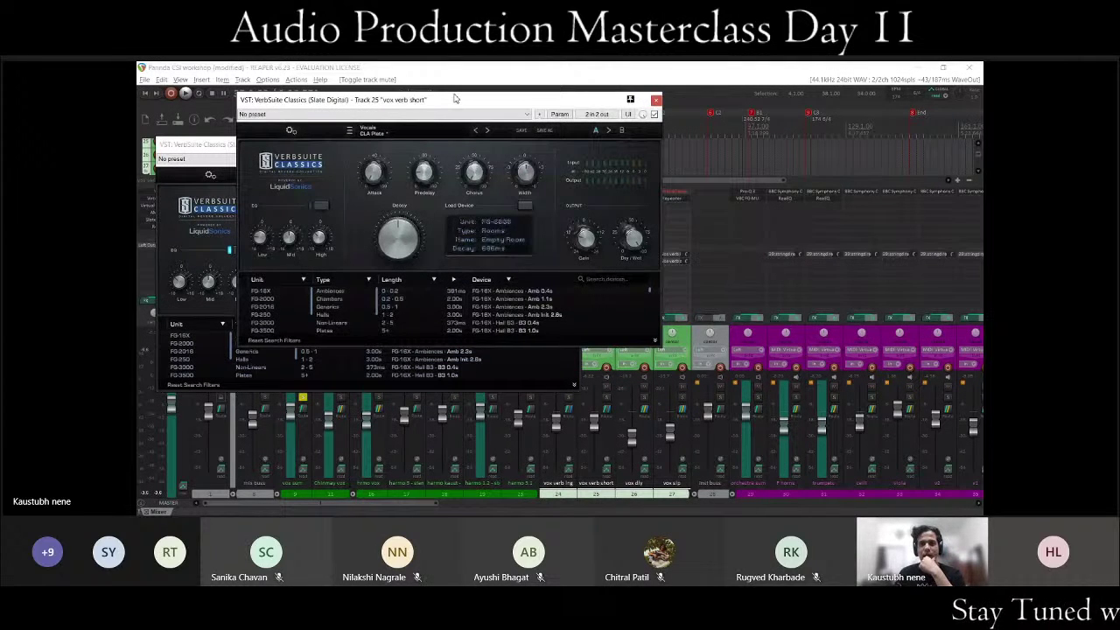
{"action": "left_click_drag", "start_coordinate": [454, 99], "coordinate": [730, 138]}
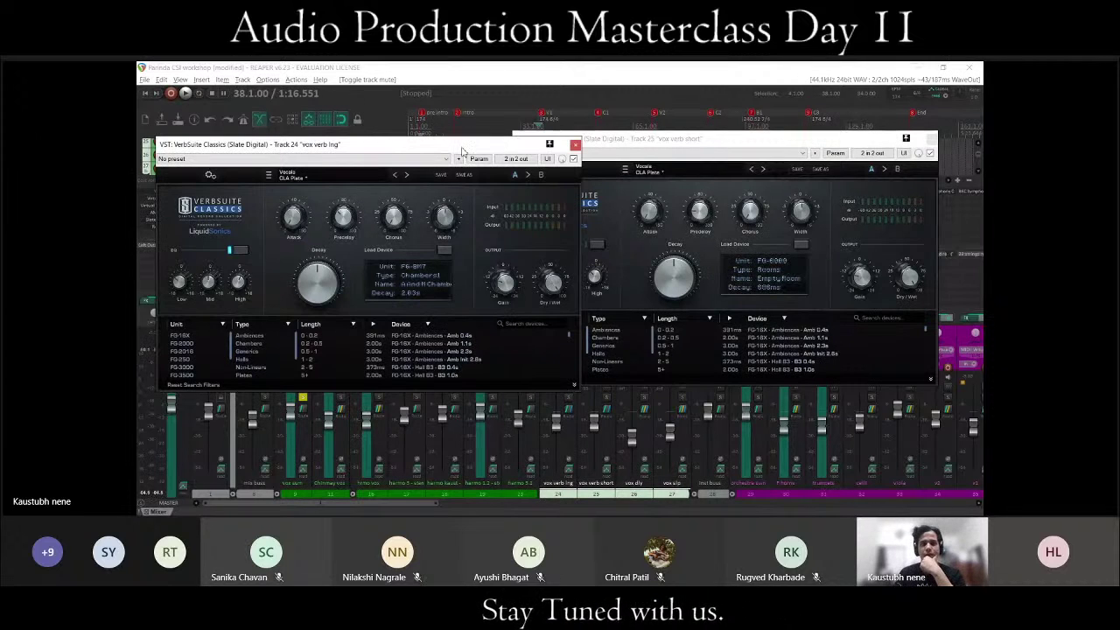
{"action": "left_click", "coordinate": [606, 149]}
{"action": "left_click", "coordinate": [424, 159]}
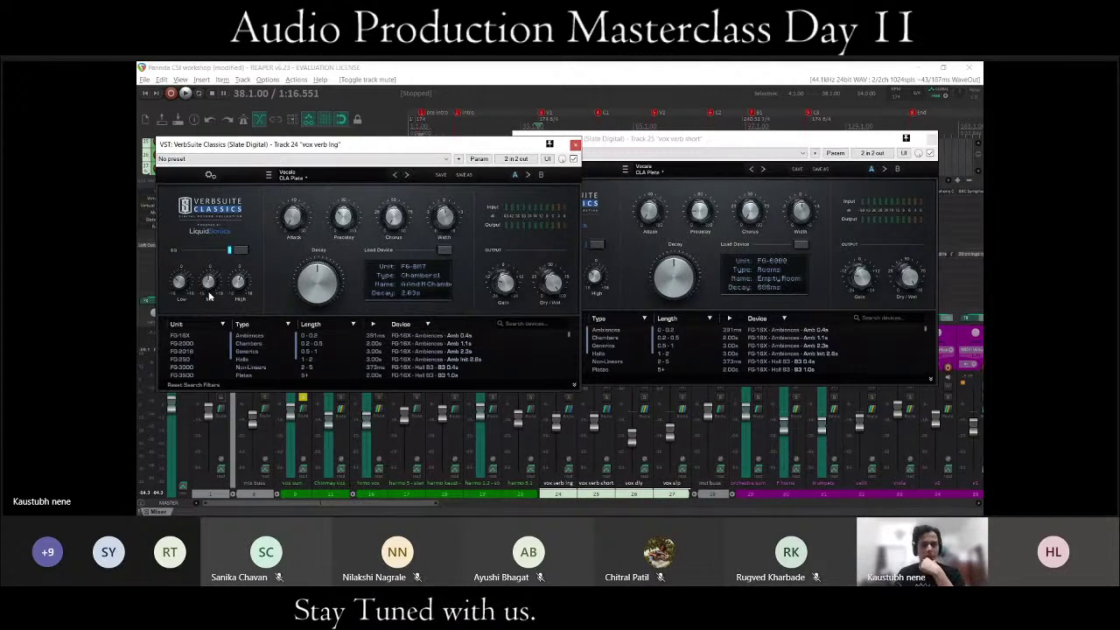
Close the "vox verb lng" reverb, examine the VerbSuite Classics settings on "vox verb short", and close that plugin too.
{"action": "left_click", "coordinate": [565, 498]}
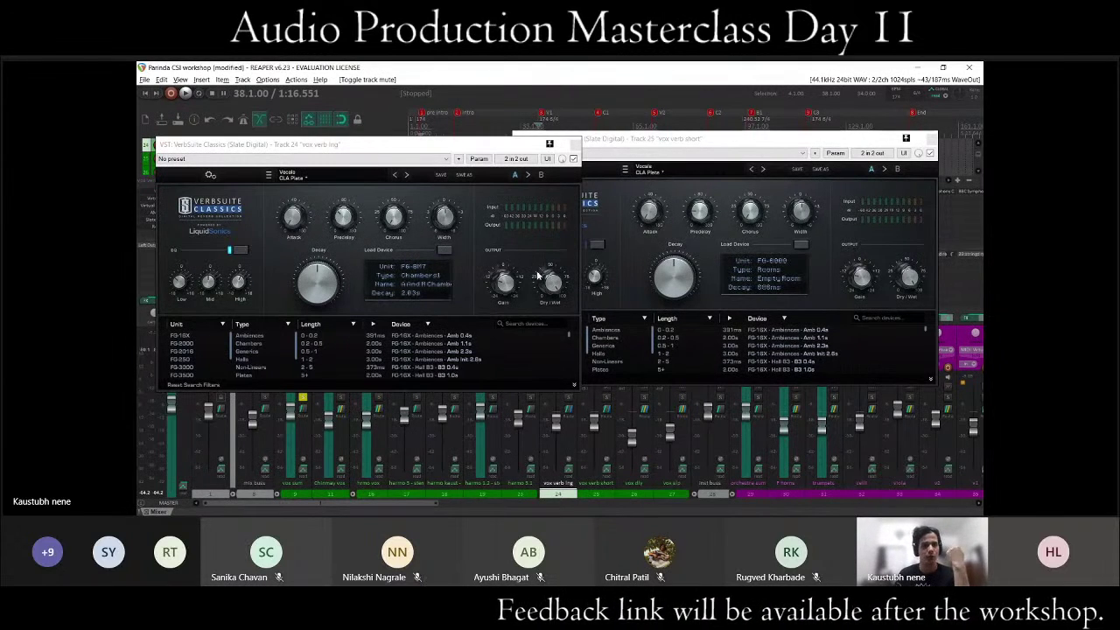
{"action": "left_click", "coordinate": [549, 144]}
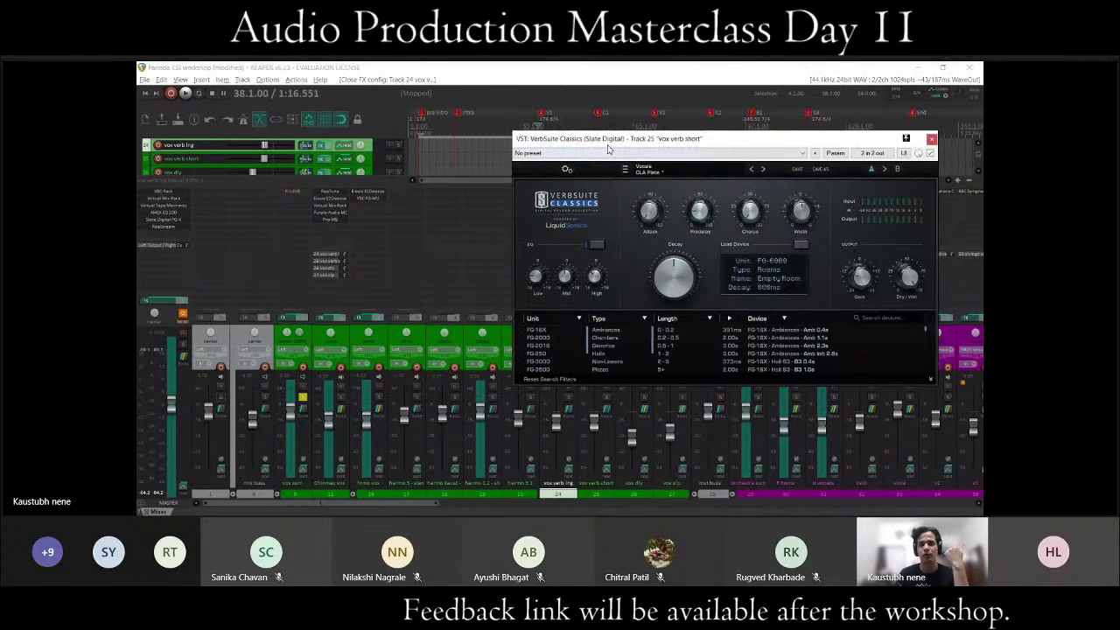
{"action": "left_click_drag", "start_coordinate": [603, 140], "coordinate": [479, 143]}
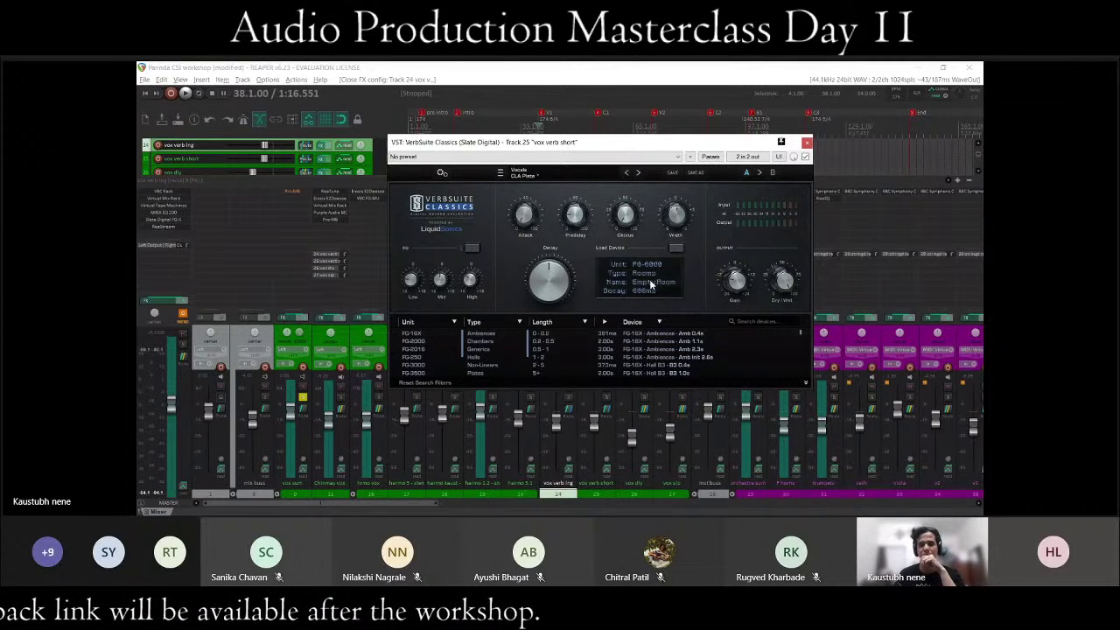
{"action": "left_click", "coordinate": [906, 470]}
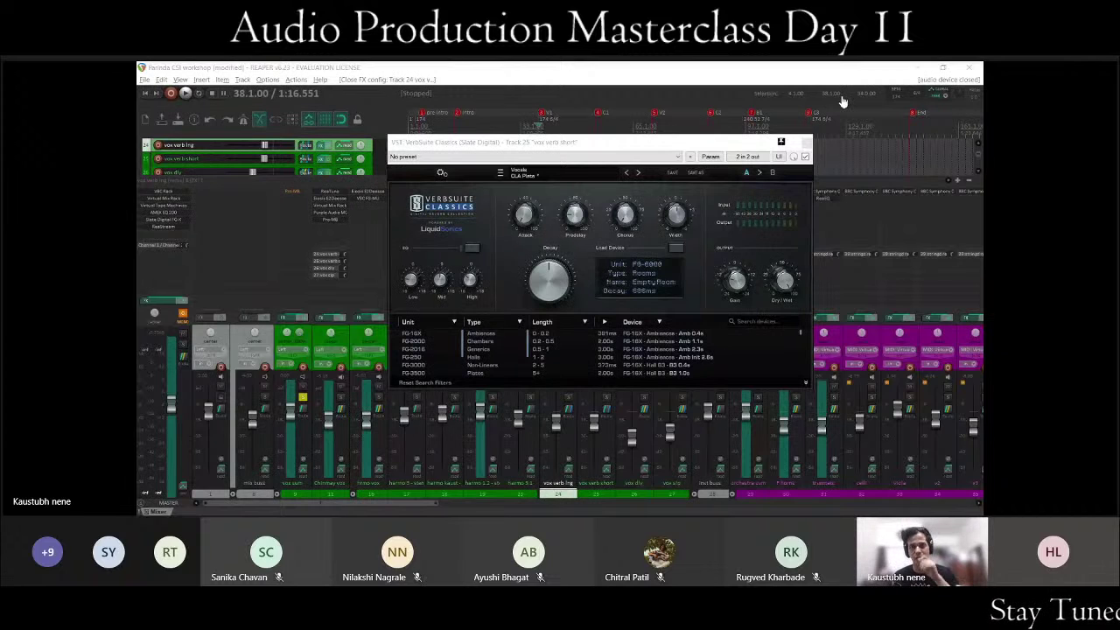
{"action": "left_click", "coordinate": [806, 142]}
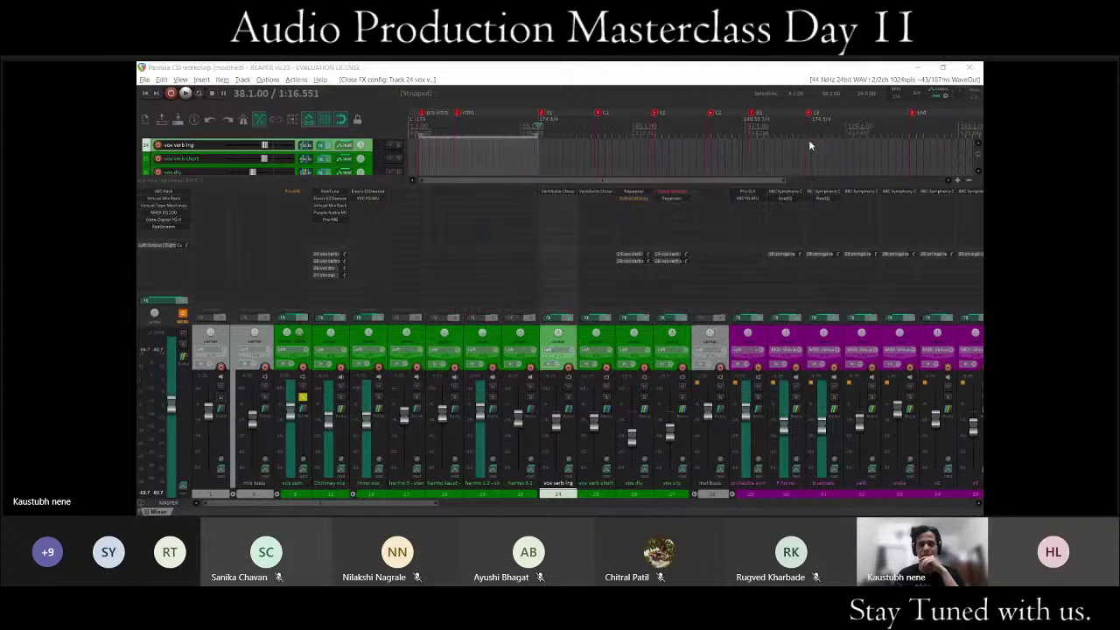
Open the Repeater delay on "vox dly", solo the track to hear it during playback, unsolo it and stop.
{"action": "left_click", "coordinate": [638, 194]}
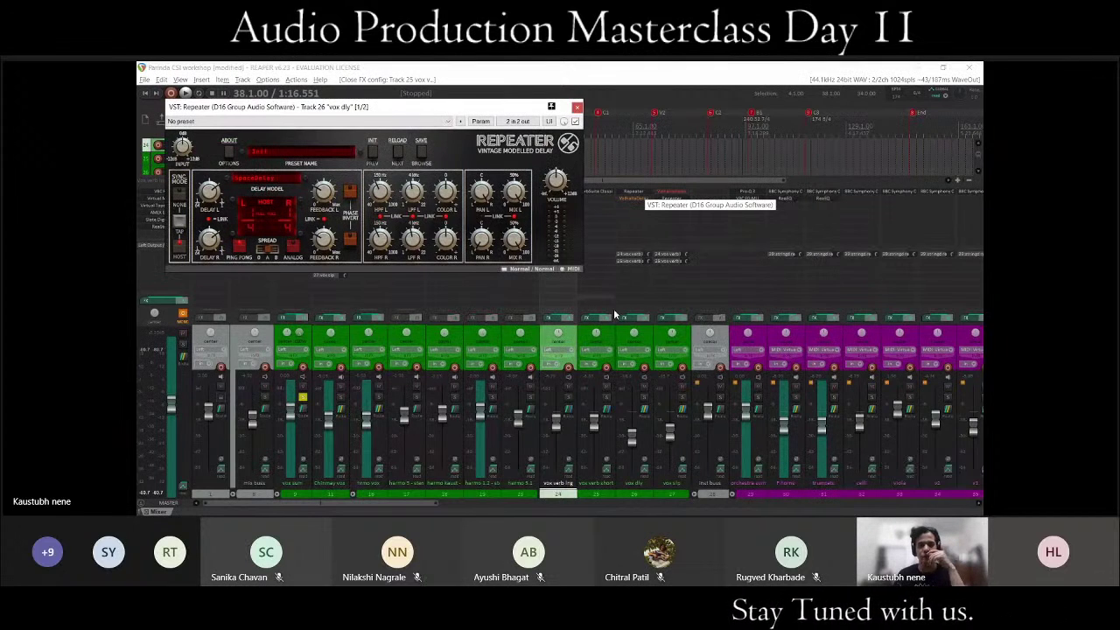
{"action": "left_click", "coordinate": [645, 399]}
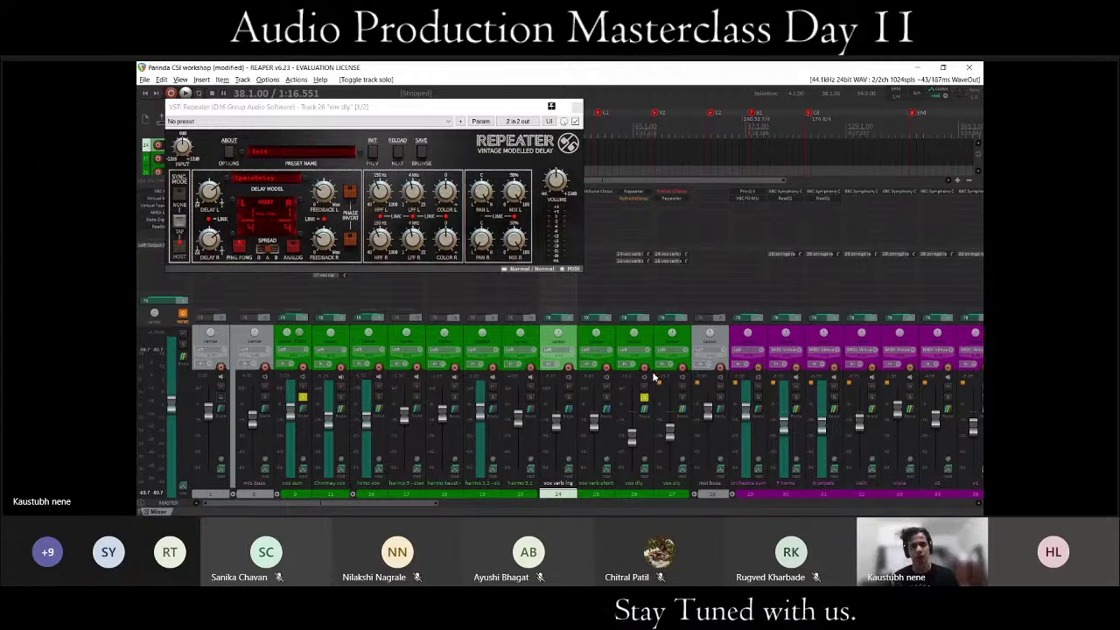
{"action": "key", "text": "space"}
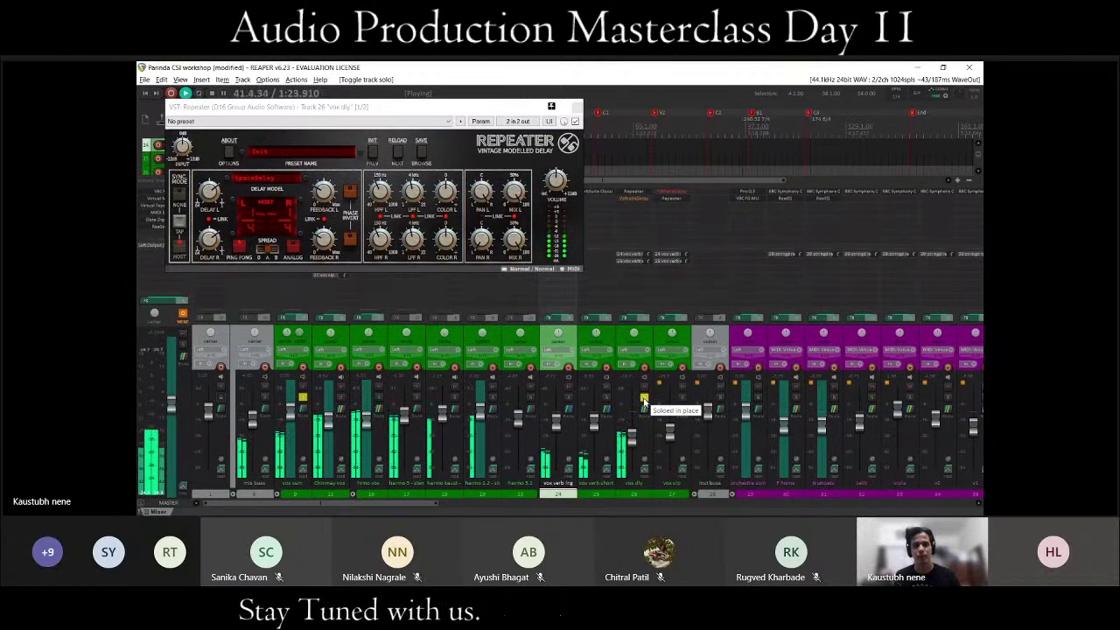
{"action": "left_click", "coordinate": [643, 400]}
{"action": "key", "text": "space"}
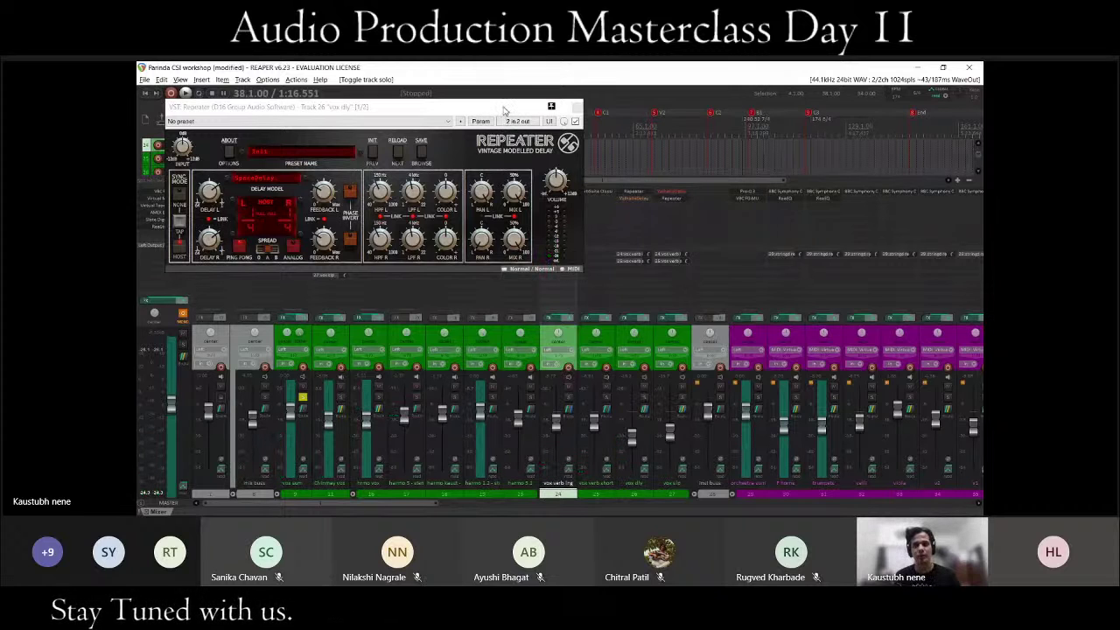
Solo the lead vocal and "vox dly" tracks, and mute both vocal reverbs and the other vocal delay track.
{"action": "left_click_drag", "start_coordinate": [504, 109], "coordinate": [649, 131]}
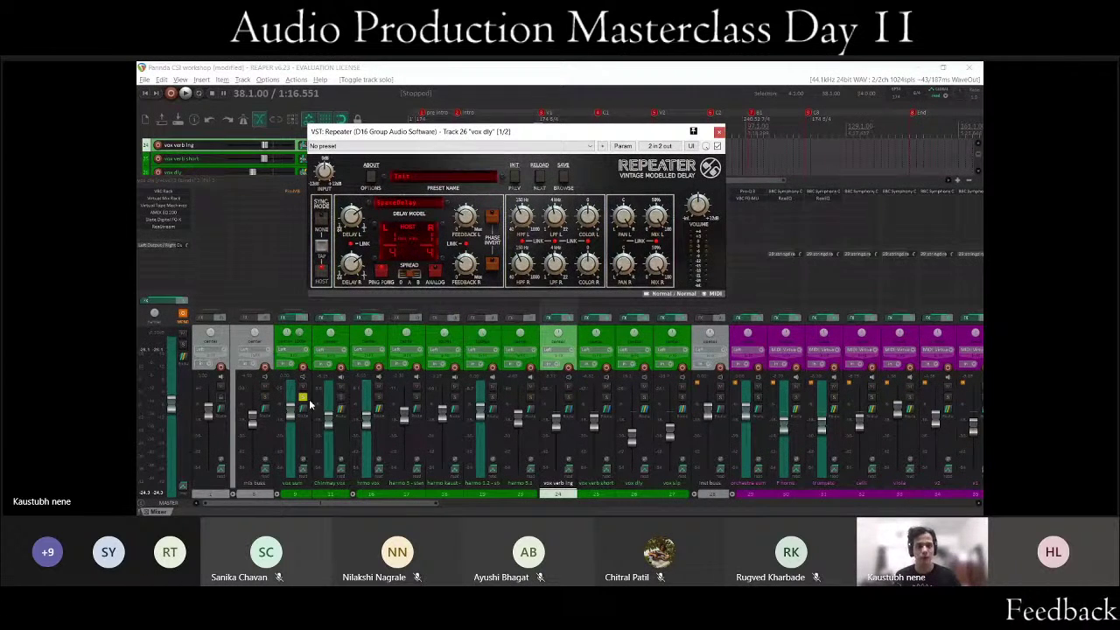
{"action": "left_click", "coordinate": [606, 403]}
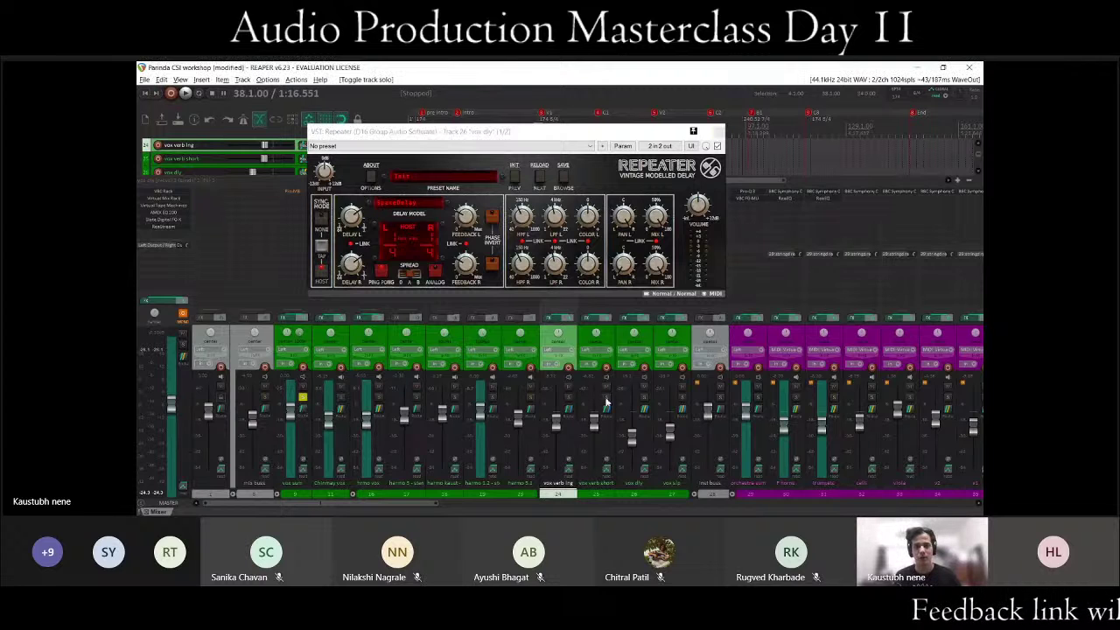
{"action": "left_click", "coordinate": [605, 387]}
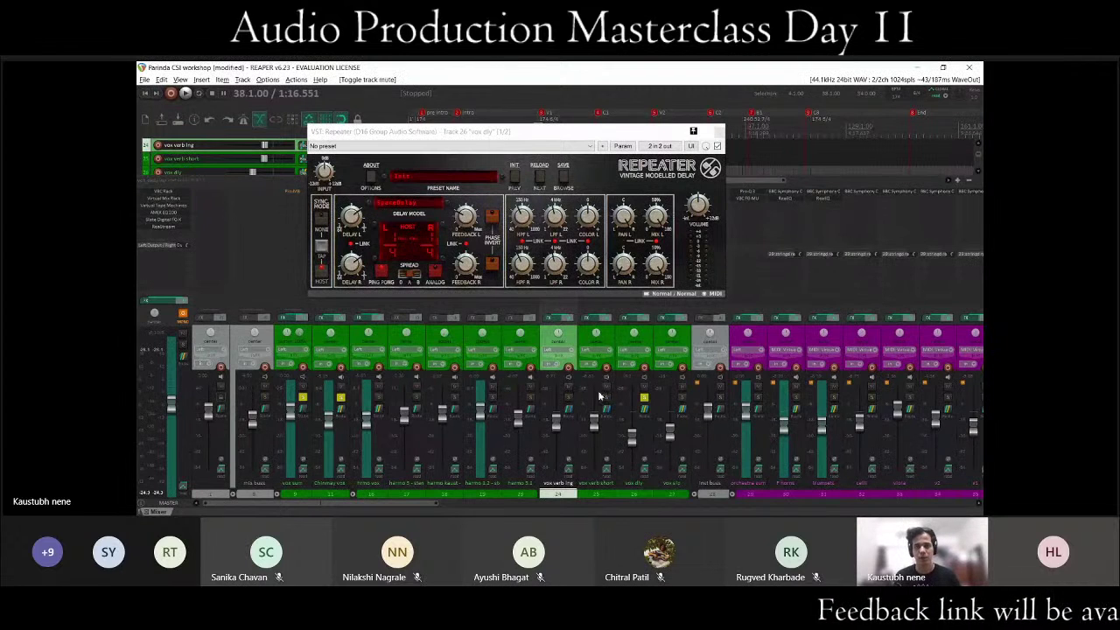
{"action": "left_click", "coordinate": [568, 386]}
{"action": "left_click", "coordinate": [674, 386]}
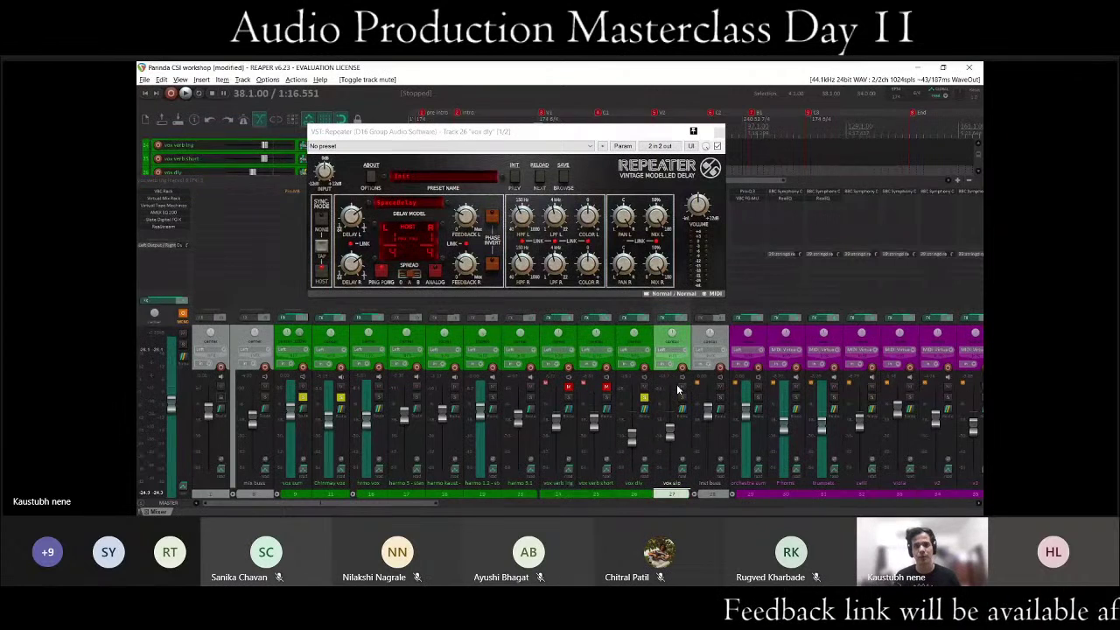
{"action": "left_click", "coordinate": [681, 386]}
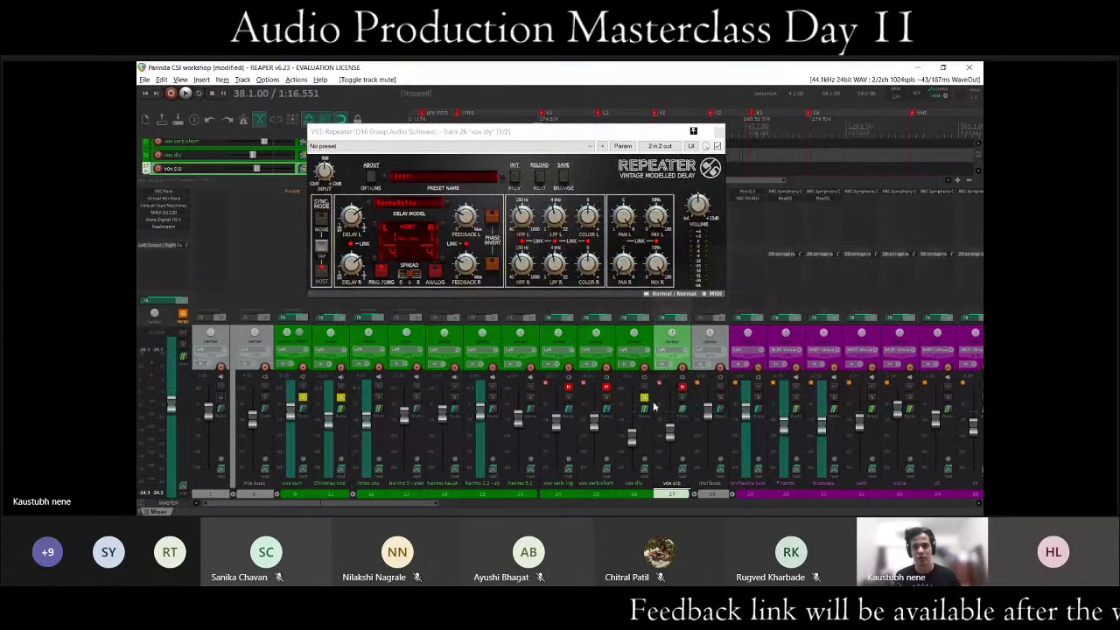
Play the lead vocal with "vox dly" while trying a louder delay level, unsolo the delay, stop playback and close the Repeater plugin.
{"action": "key", "text": "space"}
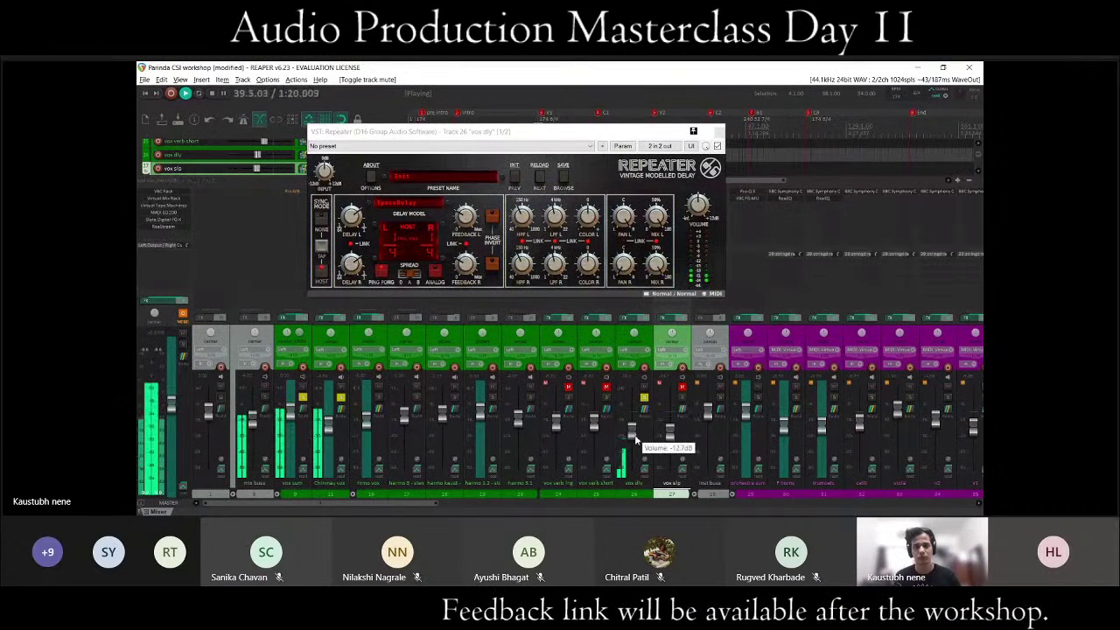
{"action": "scroll", "coordinate": [636, 440], "scroll_direction": "up", "scroll_amount": 2}
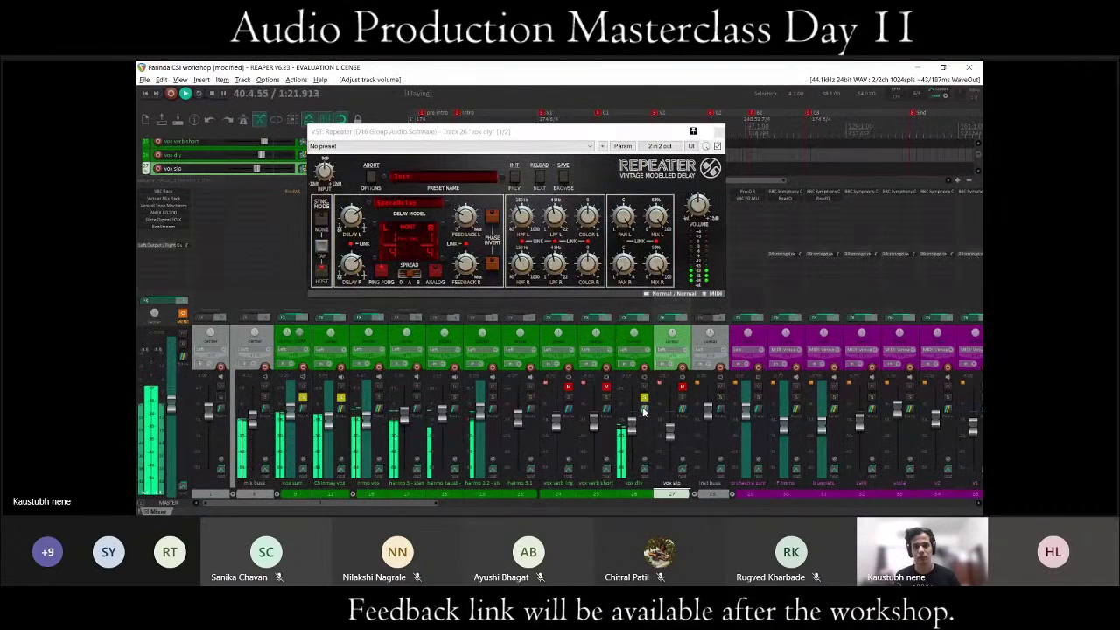
{"action": "mouse_move", "coordinate": [644, 411]}
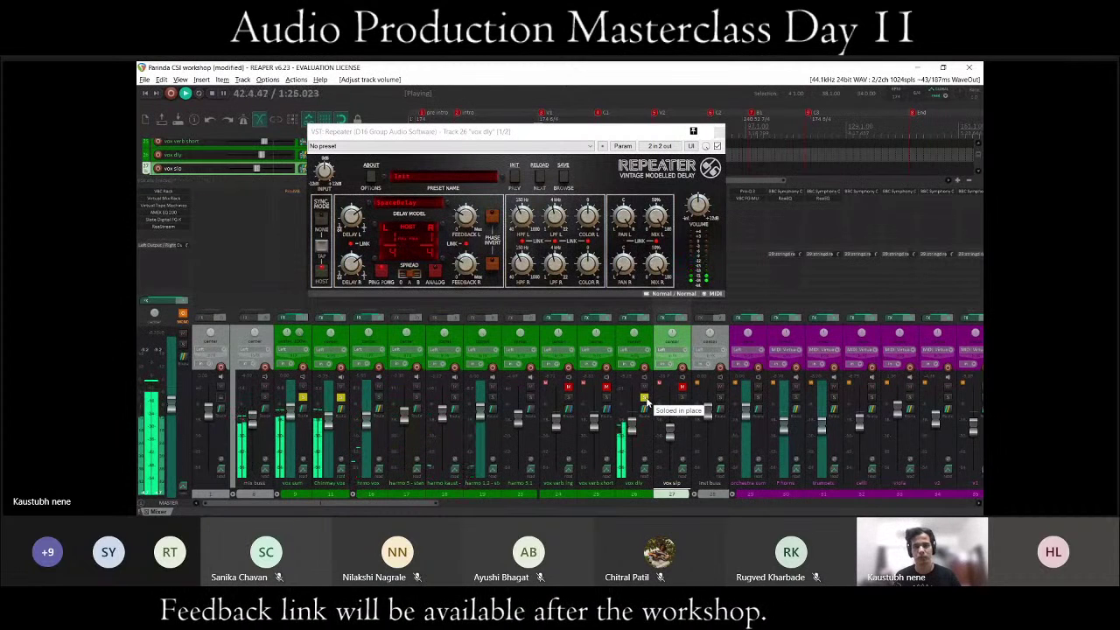
{"action": "left_click", "coordinate": [644, 399]}
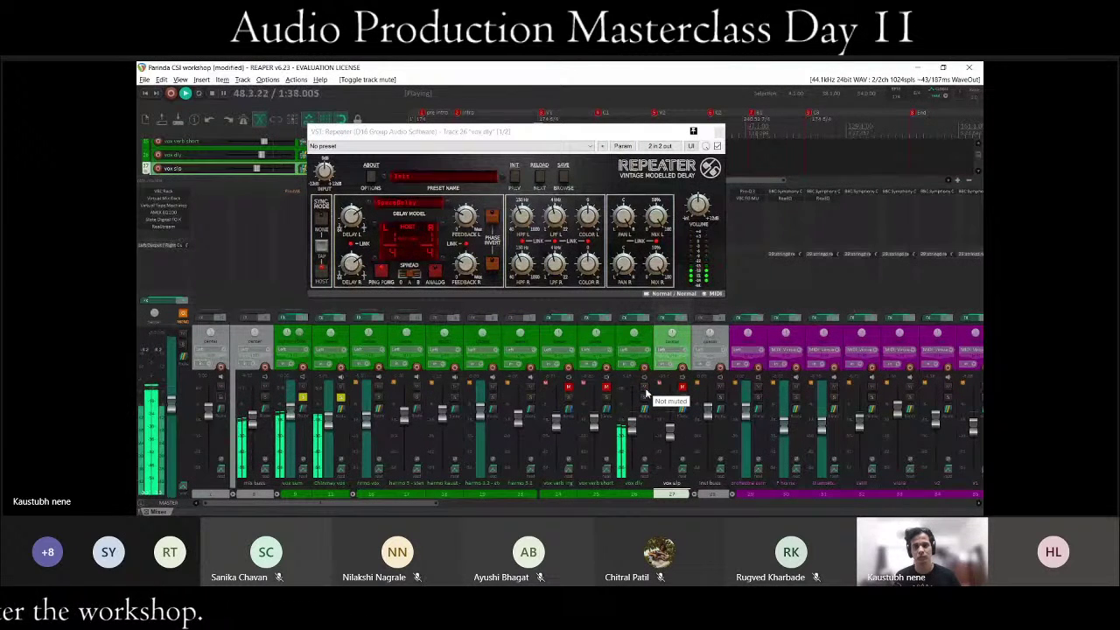
{"action": "key", "text": "space"}
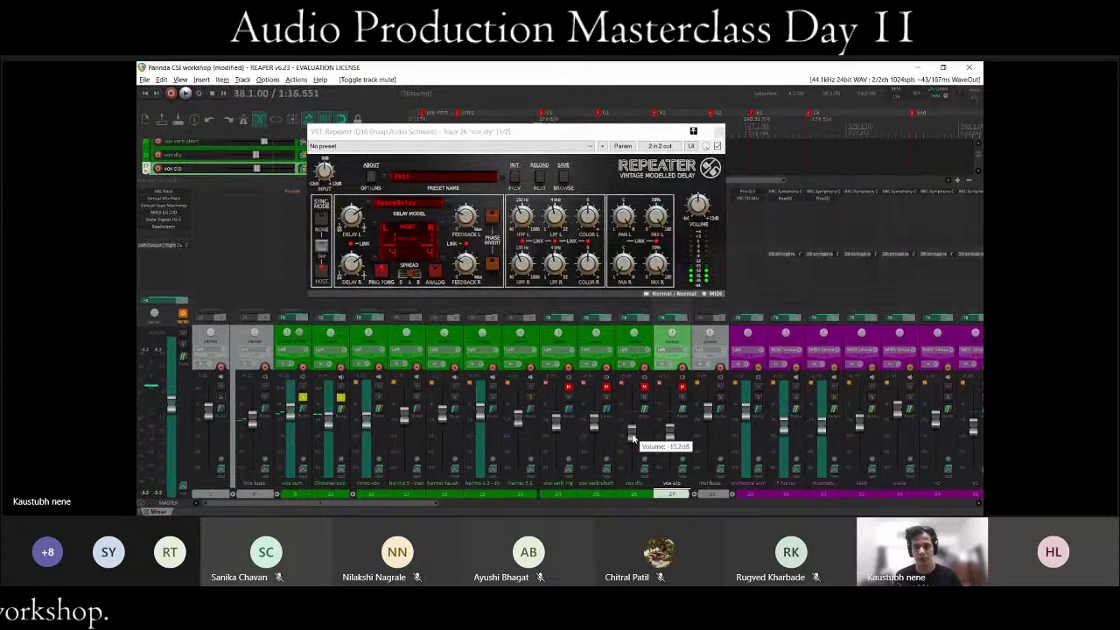
{"action": "left_click", "coordinate": [718, 133]}
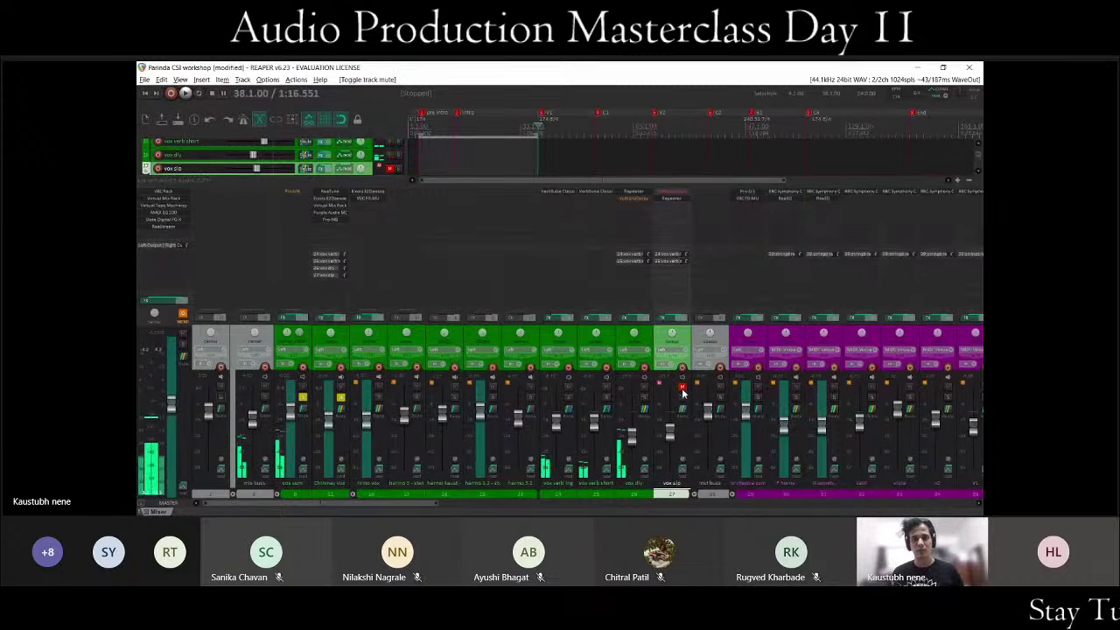
Open VerbSuite Classics on the "stringd reverb" track, examine its settings and close the plugin.
{"action": "scroll", "coordinate": [402, 504], "scroll_direction": "right", "scroll_amount": 10}
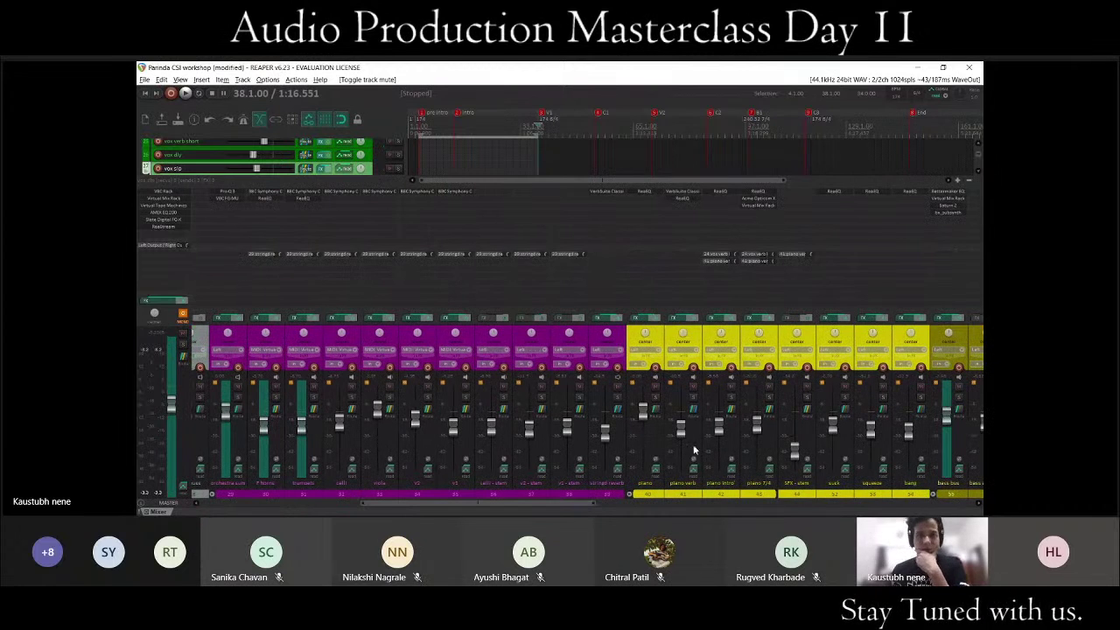
{"action": "left_click", "coordinate": [593, 338]}
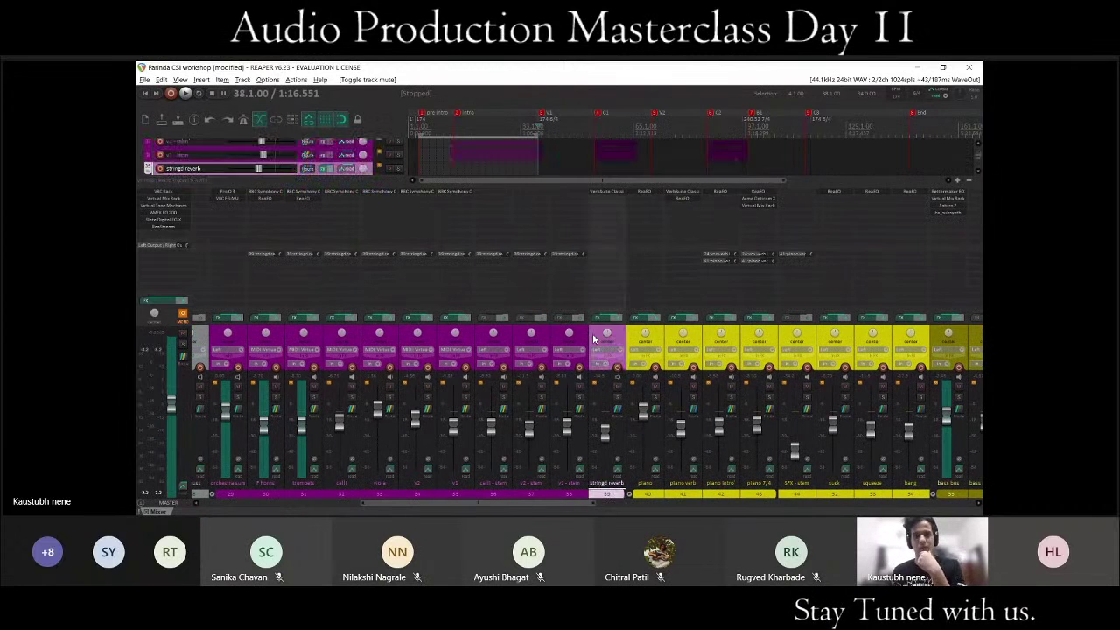
{"action": "left_click", "coordinate": [590, 193]}
{"action": "left_click_drag", "start_coordinate": [363, 93], "coordinate": [598, 126]}
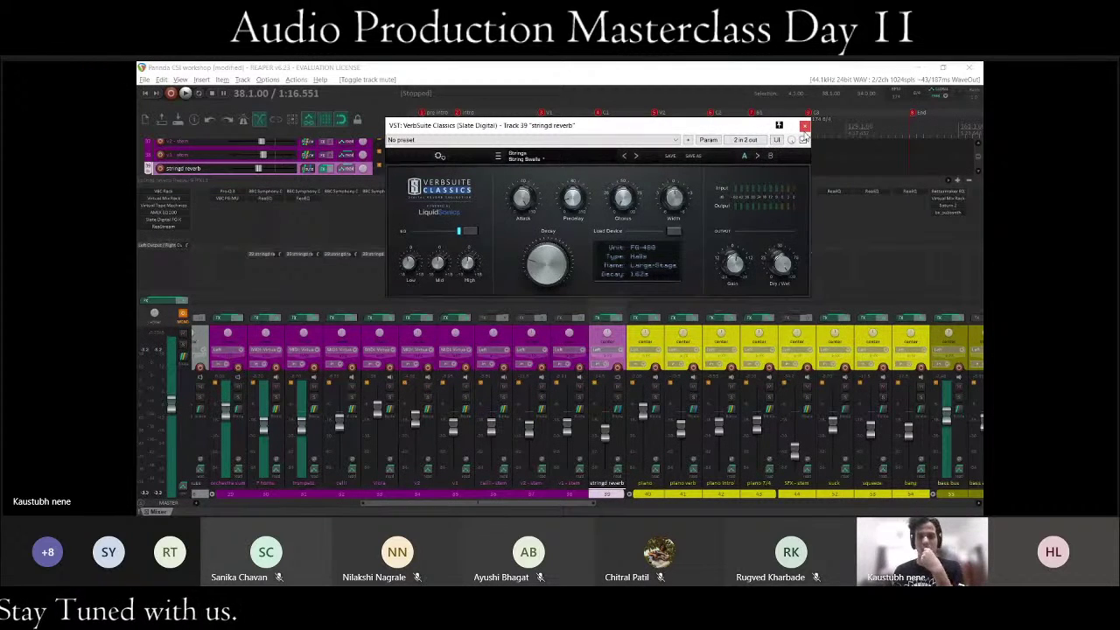
{"action": "left_click", "coordinate": [804, 126]}
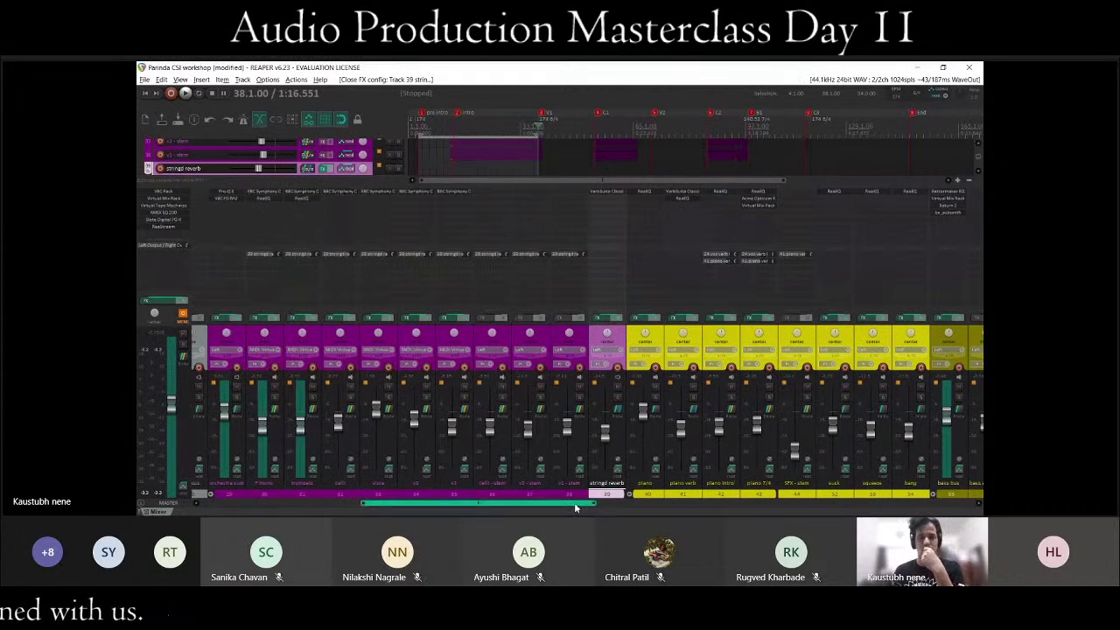
Open VerbSuite Classics on the "piano verb" track, examine the loaded chamber reverb and close the plugin.
{"action": "left_click_drag", "start_coordinate": [577, 504], "coordinate": [626, 503]}
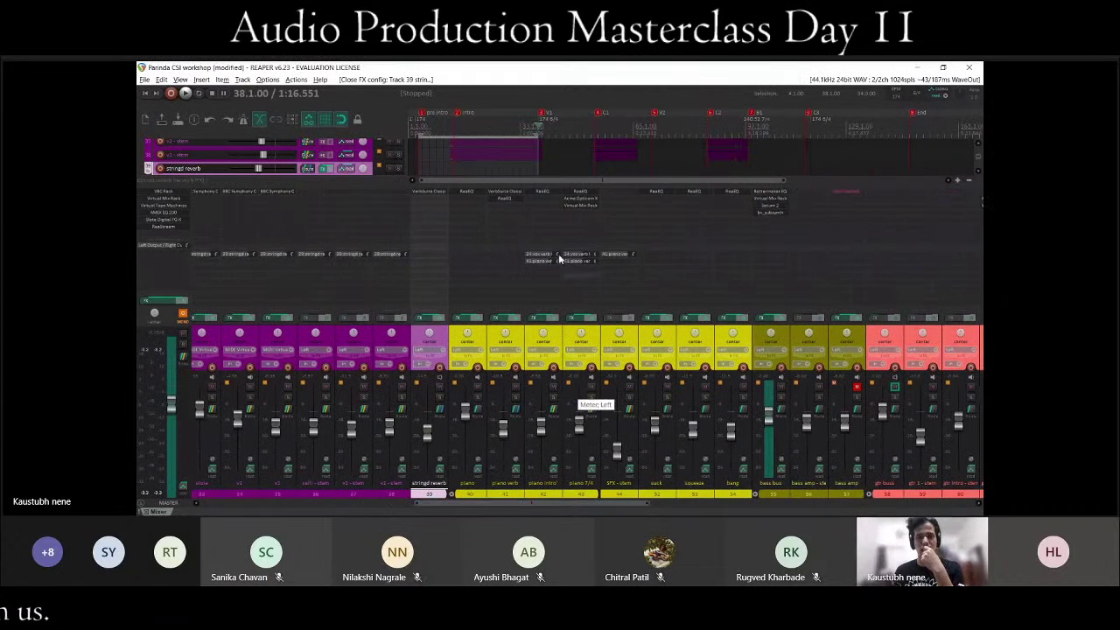
{"action": "left_click", "coordinate": [503, 200]}
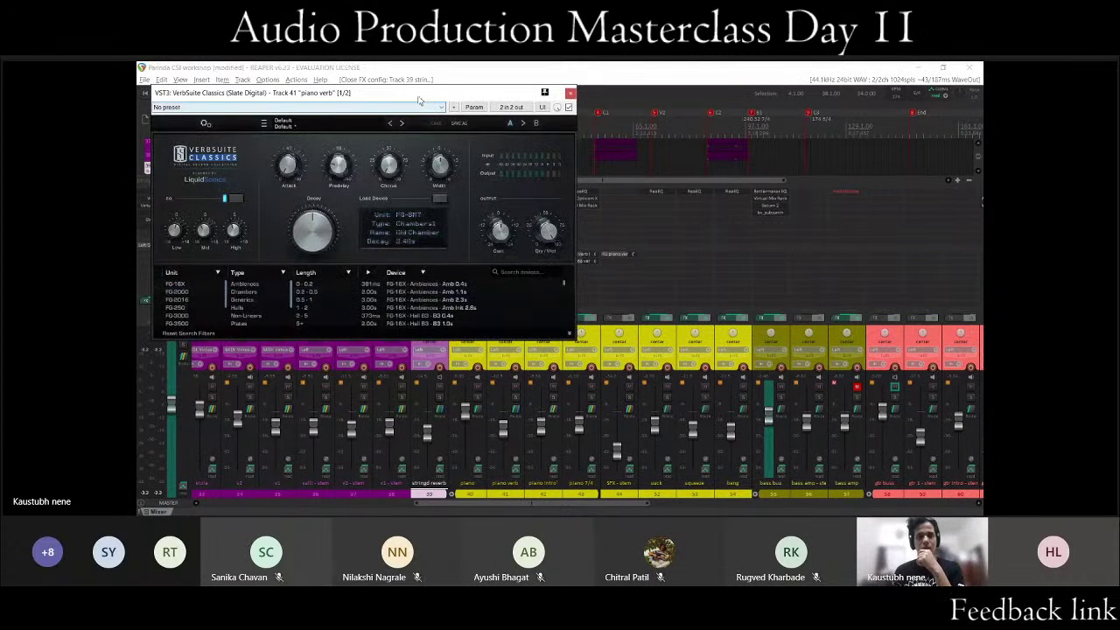
{"action": "left_click_drag", "start_coordinate": [418, 97], "coordinate": [483, 149]}
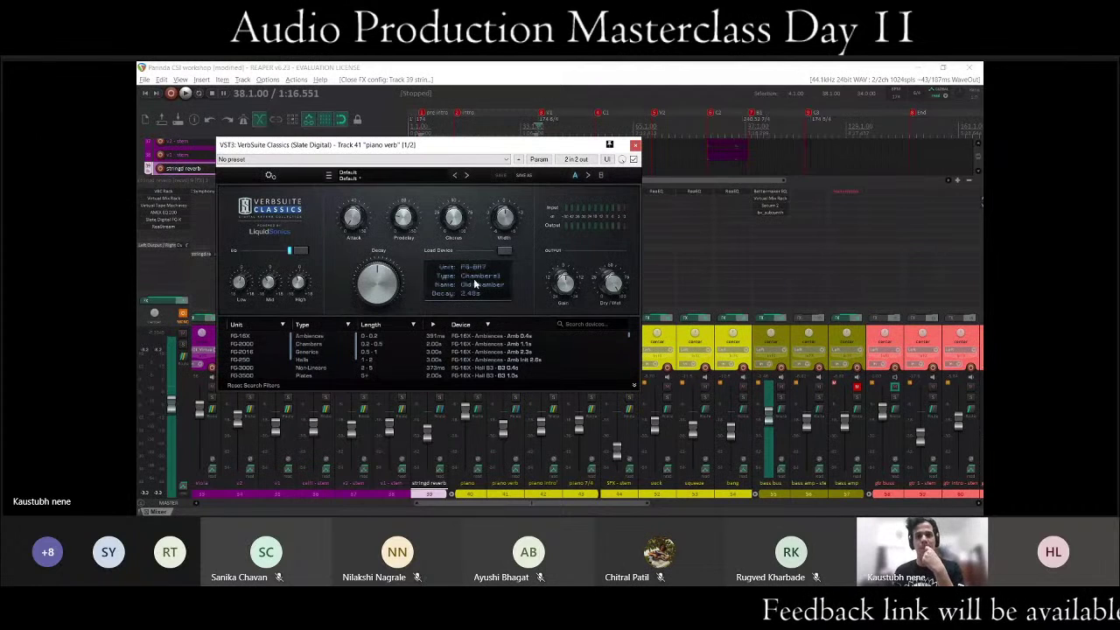
{"action": "left_click", "coordinate": [635, 146]}
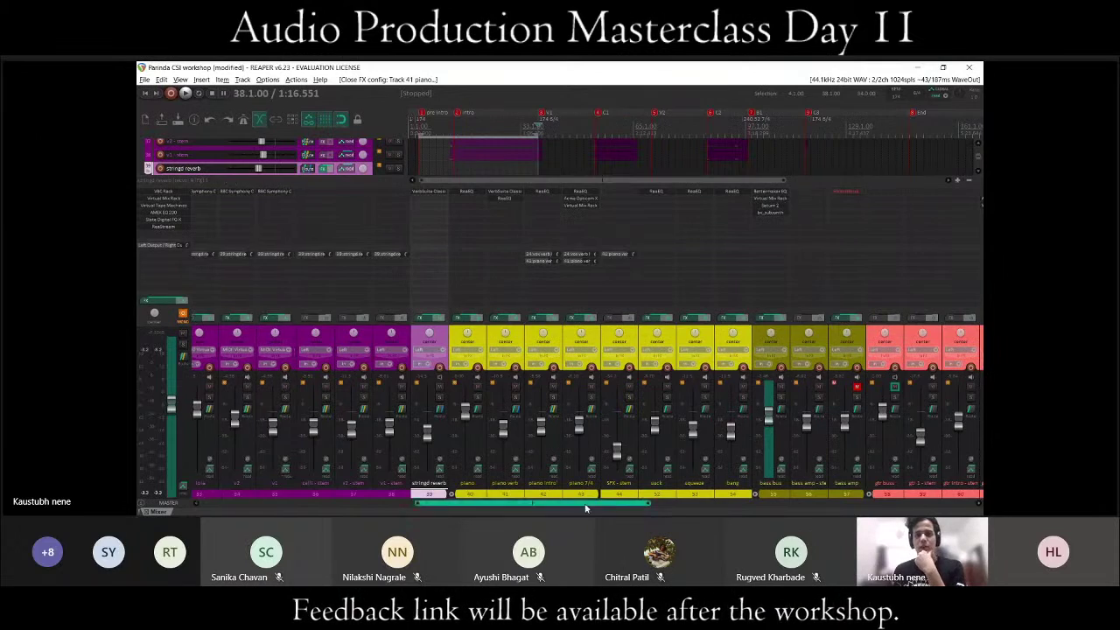
Review the remaining mixer tracks and unsolo the lead vocal and "vox sum" tracks.
{"action": "left_click_drag", "start_coordinate": [576, 502], "coordinate": [975, 484]}
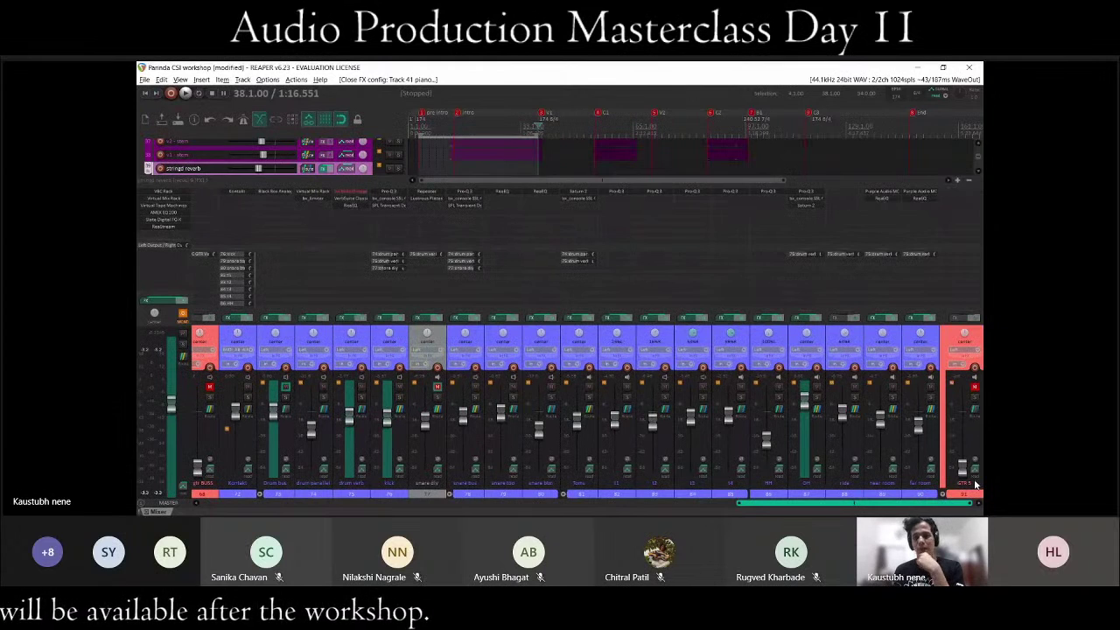
{"action": "left_click", "coordinate": [531, 498]}
{"action": "left_click", "coordinate": [531, 499]}
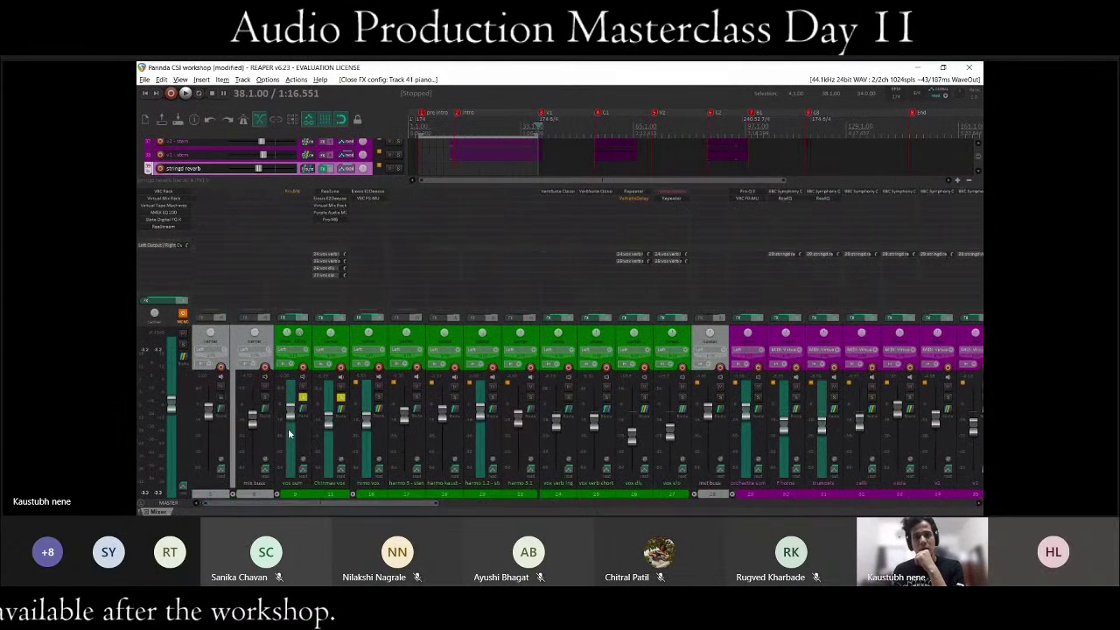
{"action": "left_click", "coordinate": [340, 399]}
{"action": "left_click", "coordinate": [302, 398]}
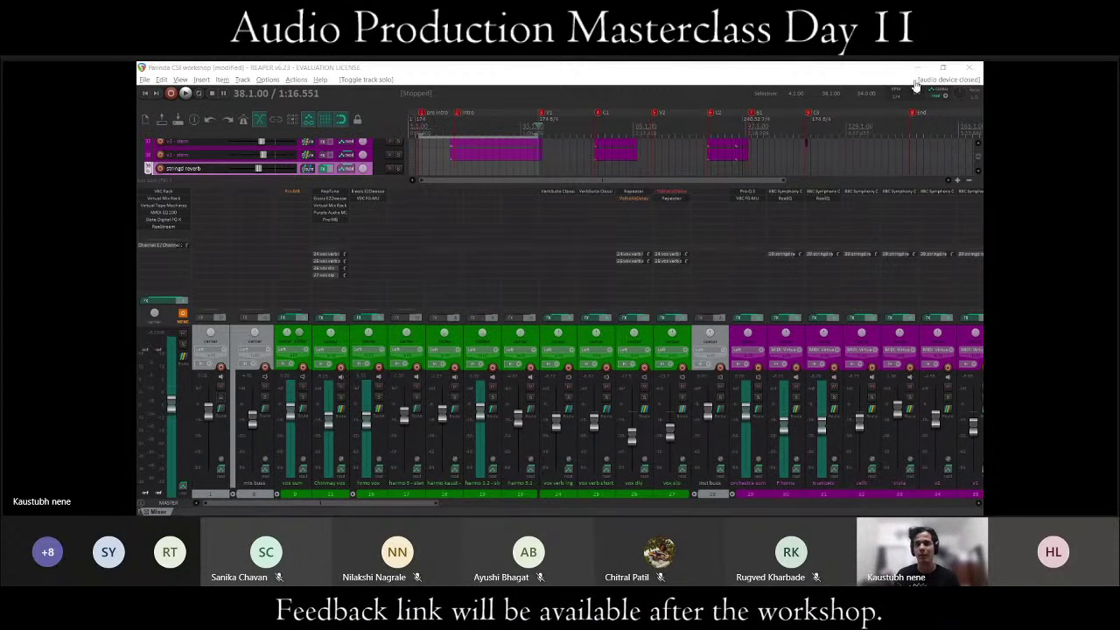
Add the VST3 version of Youlean Loudness Meter 2 to the master track's effects chain.
{"action": "left_click", "coordinate": [168, 249]}
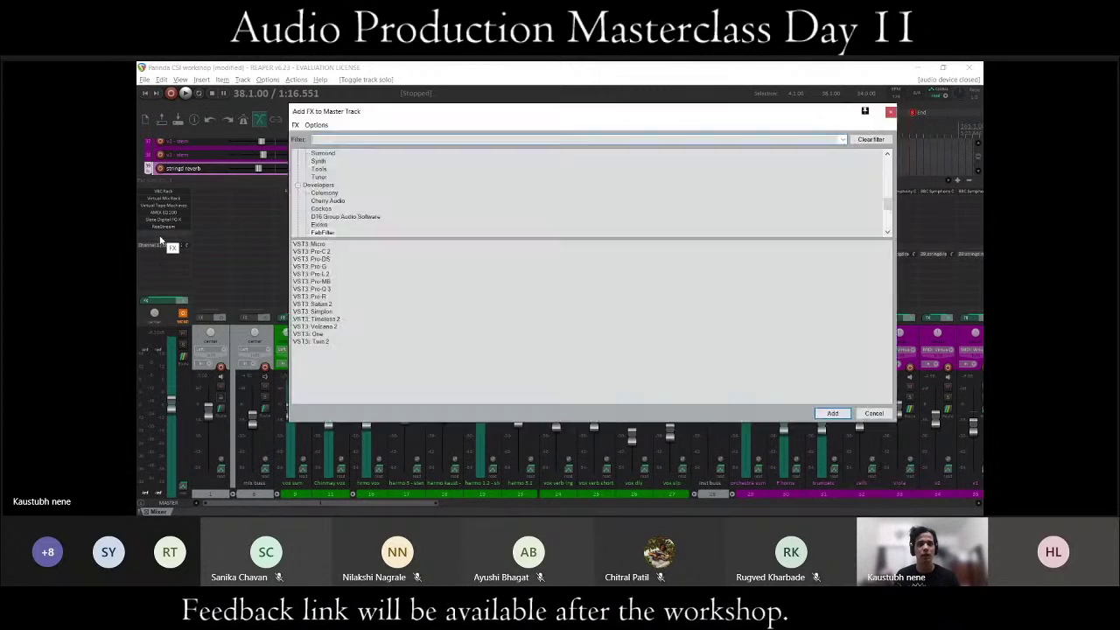
{"action": "left_click", "coordinate": [327, 201]}
{"action": "scroll", "coordinate": [325, 206], "scroll_direction": "down", "scroll_amount": 2}
{"action": "scroll", "coordinate": [326, 208], "scroll_direction": "down", "scroll_amount": 4}
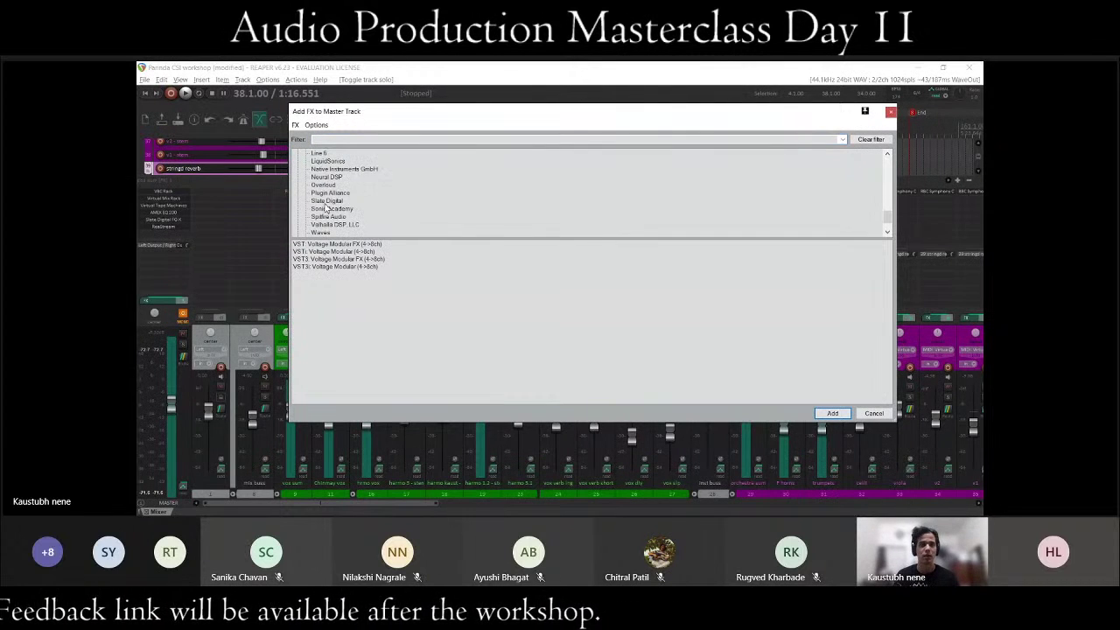
{"action": "left_click", "coordinate": [322, 209]}
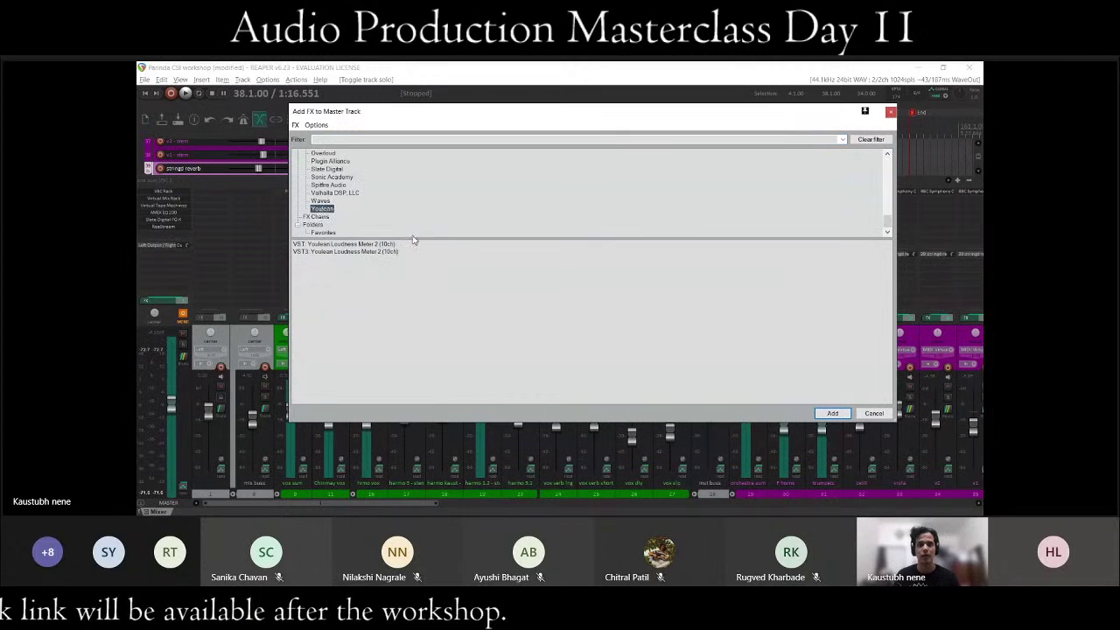
{"action": "left_click", "coordinate": [378, 253]}
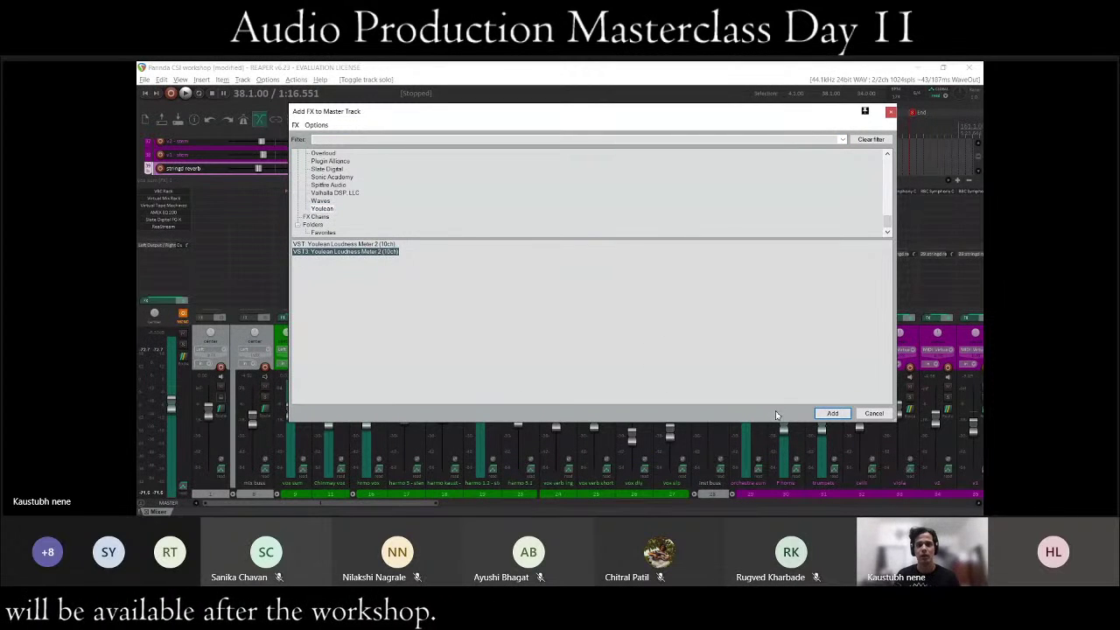
{"action": "left_click", "coordinate": [832, 413]}
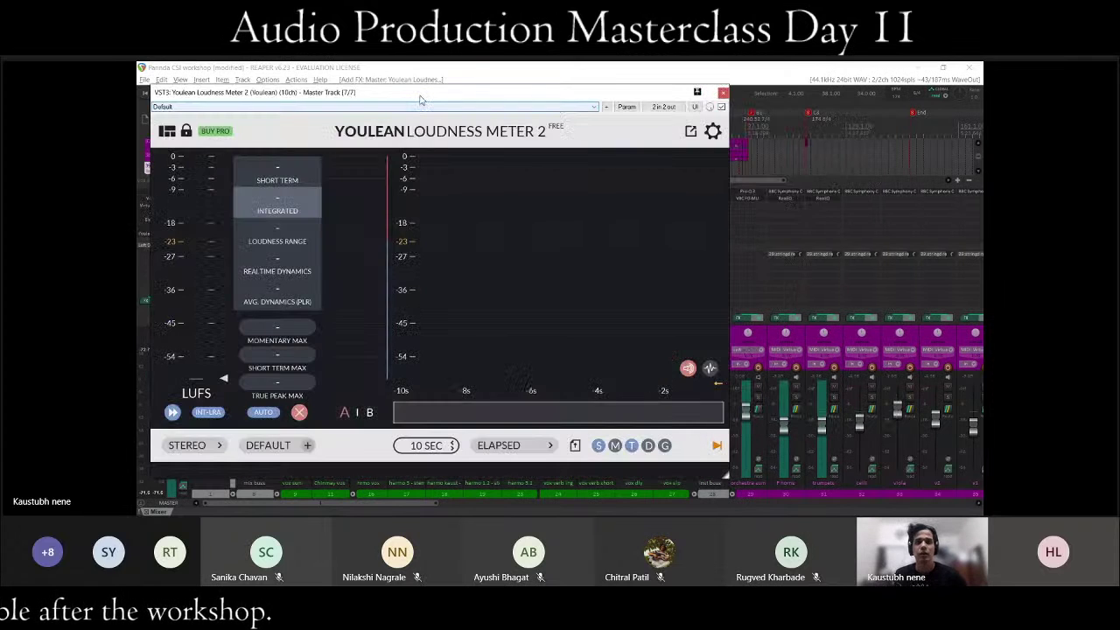
Examine the Youlean Loudness Meter 2 window, close it and remove the meter from the master track.
{"action": "left_click_drag", "start_coordinate": [421, 99], "coordinate": [556, 97]}
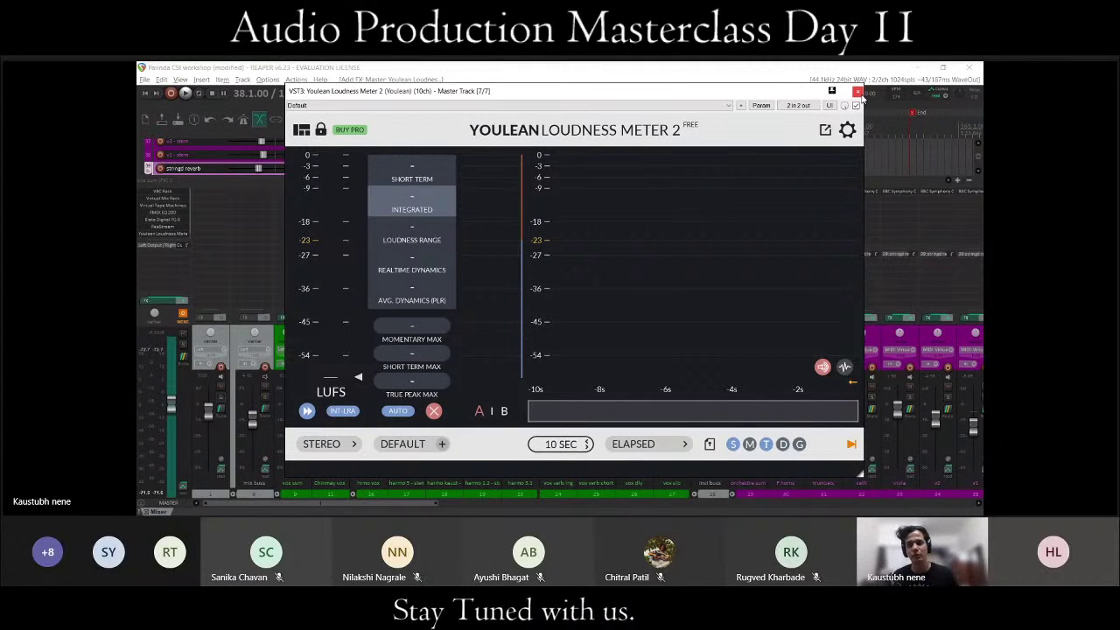
{"action": "left_click", "coordinate": [857, 92]}
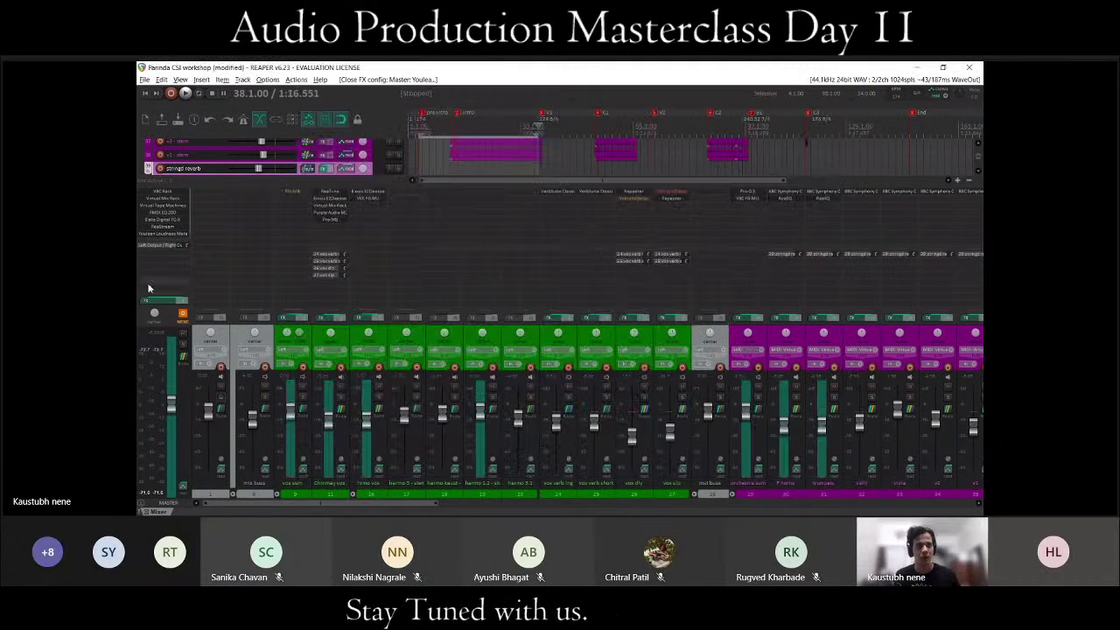
{"action": "left_click", "coordinate": [174, 231], "text": "alt"}
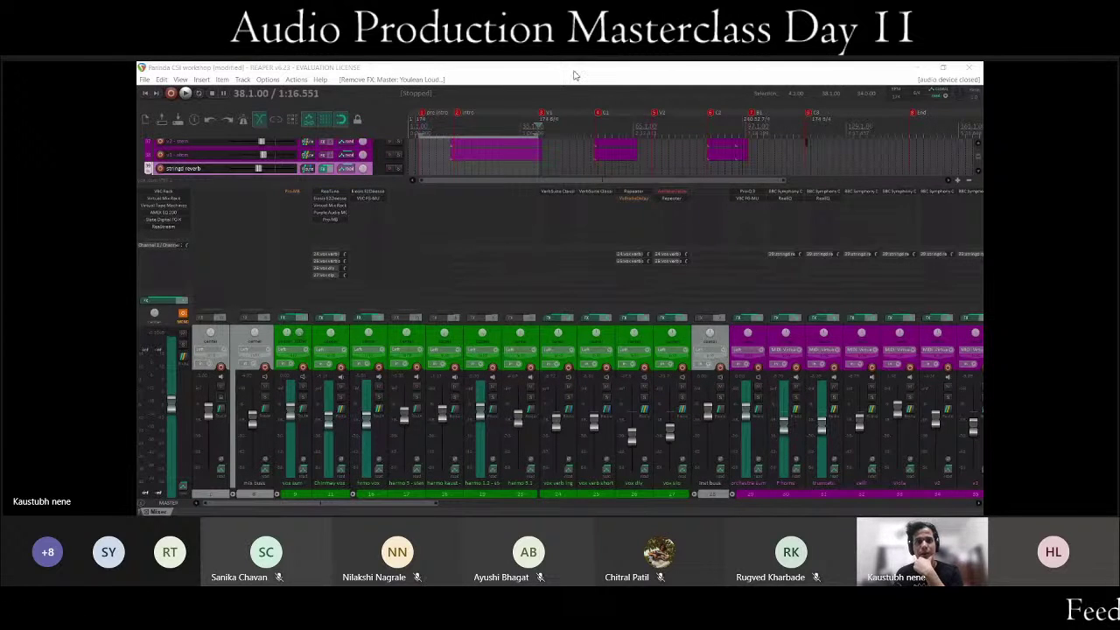
{"action": "left_click", "coordinate": [261, 73]}
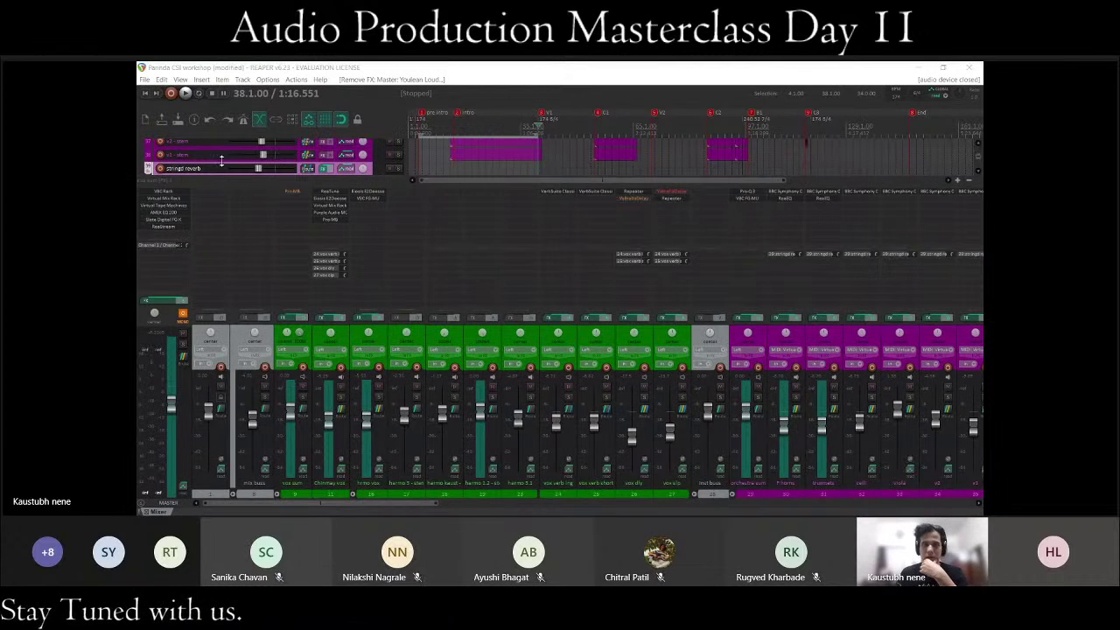
{"action": "left_click", "coordinate": [687, 419]}
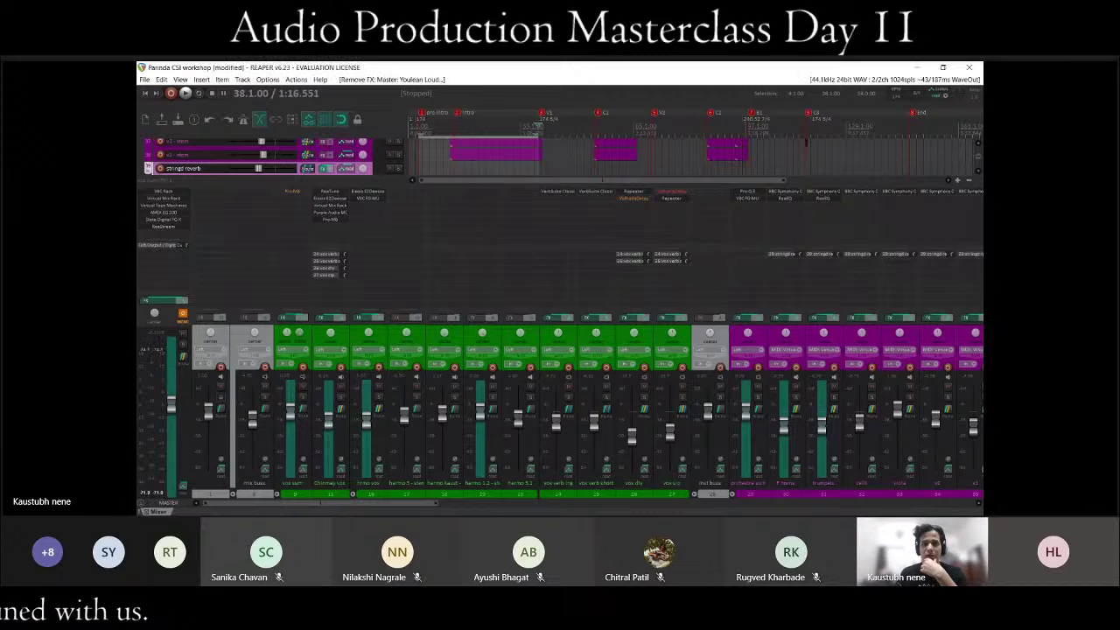